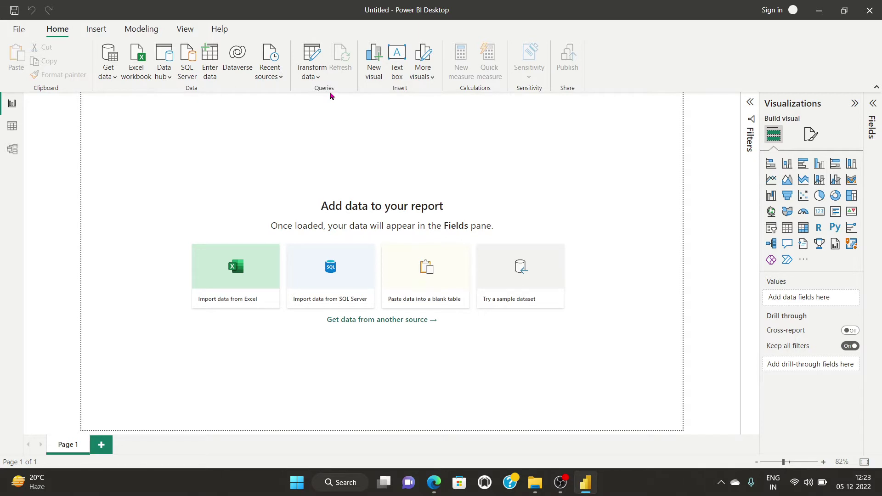
# - Save the untitled report as a Power BI file in the delete folder, entering the author's first name as file name
pyautogui.click(19, 29)
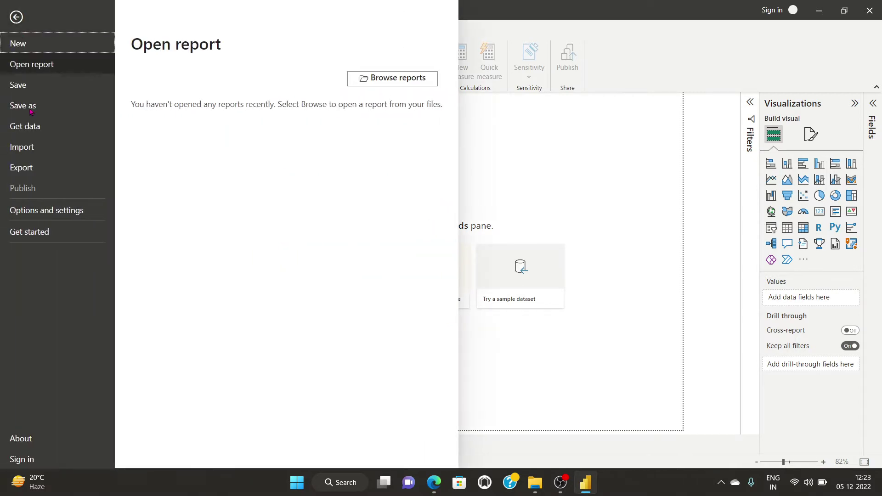
pyautogui.click(19, 87)
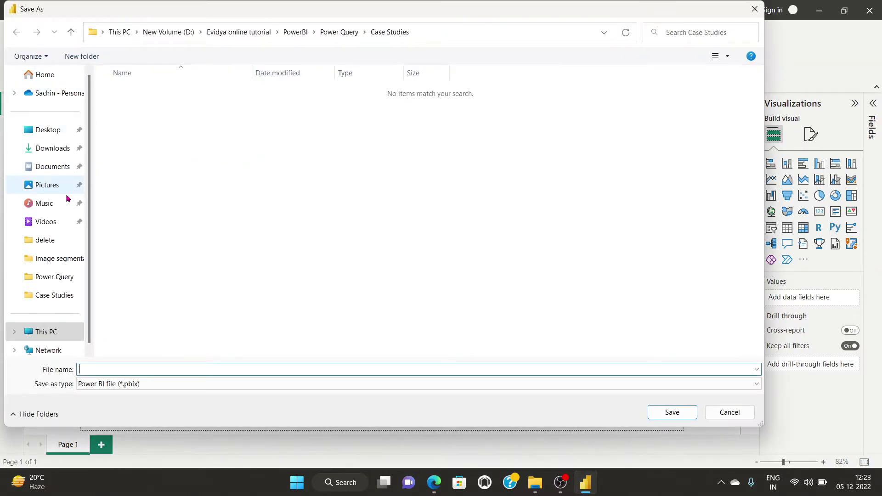
pyautogui.click(51, 238)
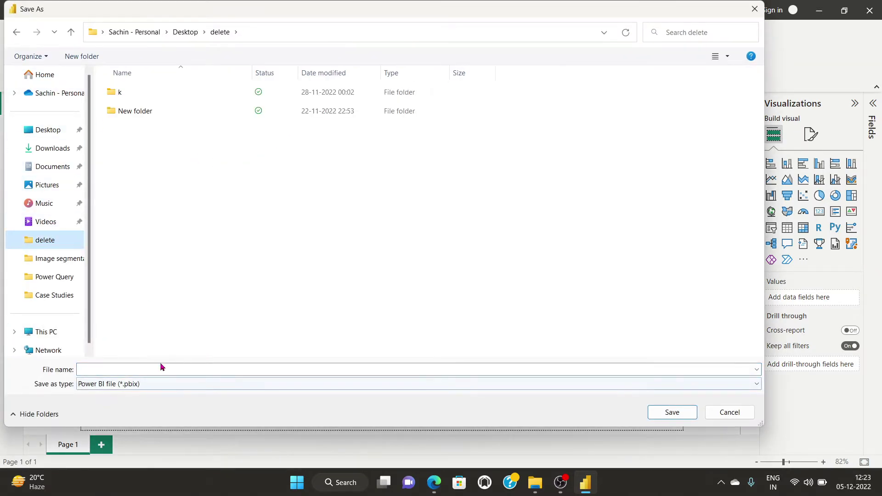
pyautogui.click(175, 370)
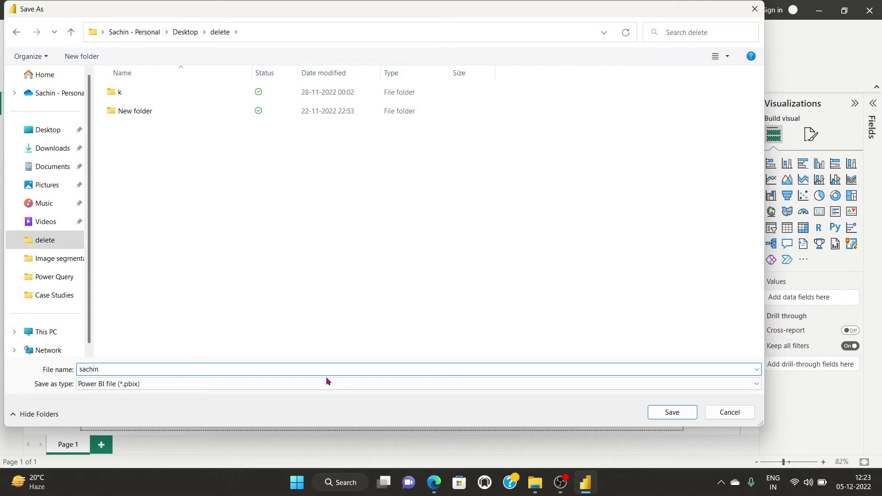
pyautogui.click(655, 413)
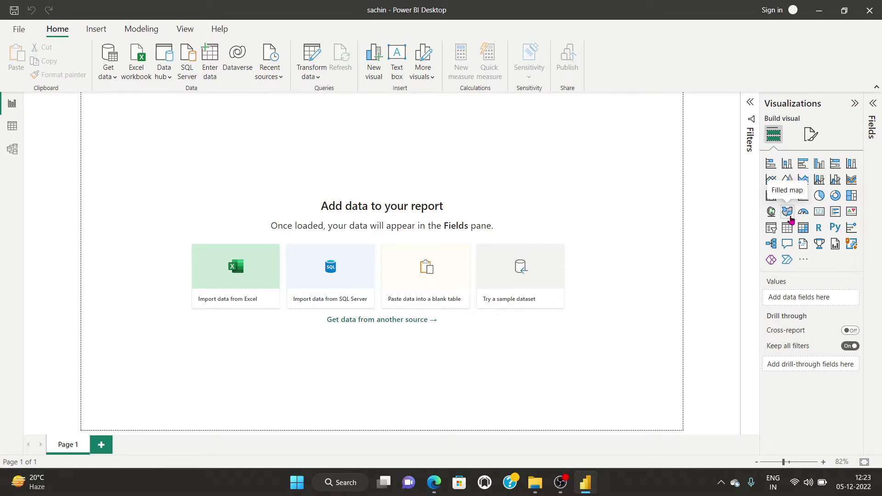
# - Start signing in to Power BI with the work e-mail address and pick the matching Microsoft account
pyautogui.click(778, 11)
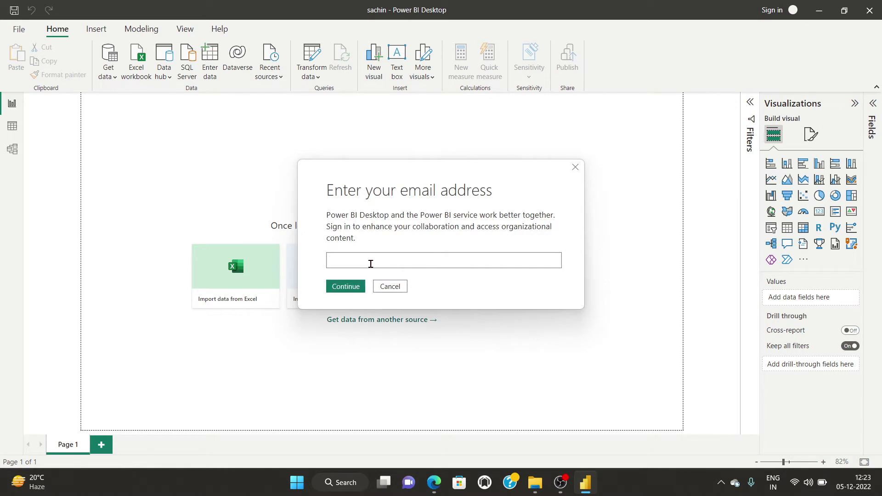
pyautogui.click(365, 261)
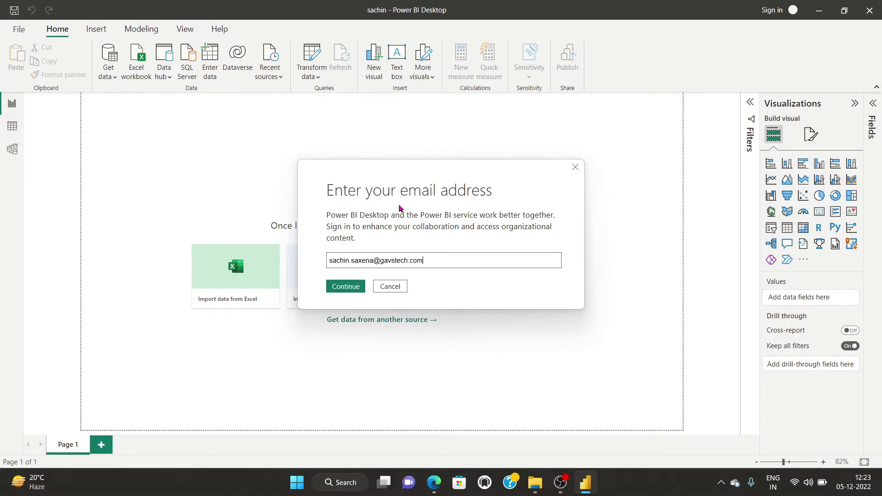
pyautogui.click(338, 289)
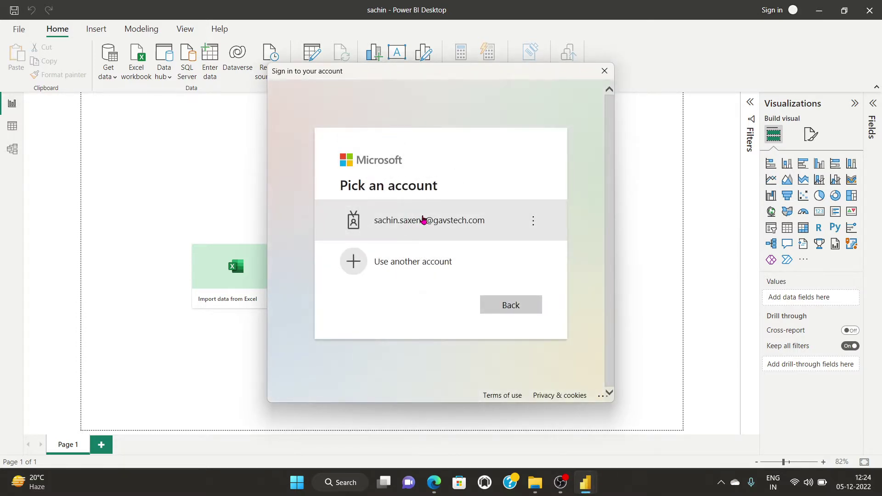
pyautogui.click(424, 220)
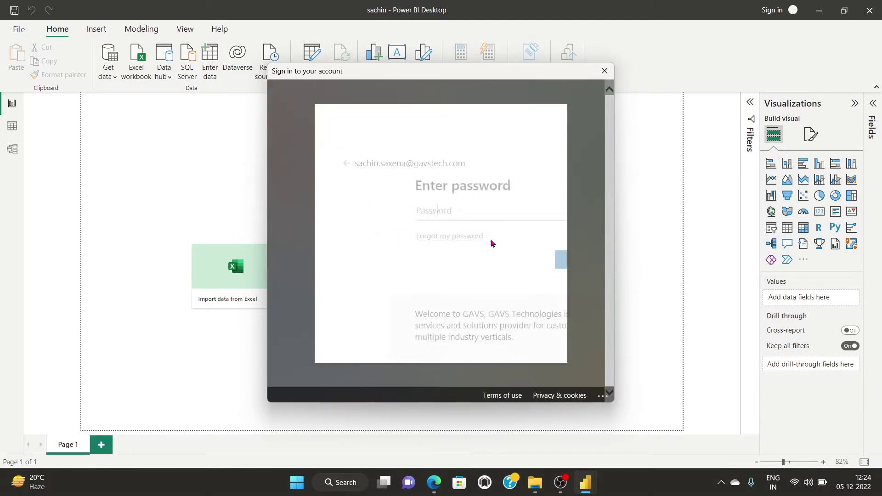
pyautogui.write('•')
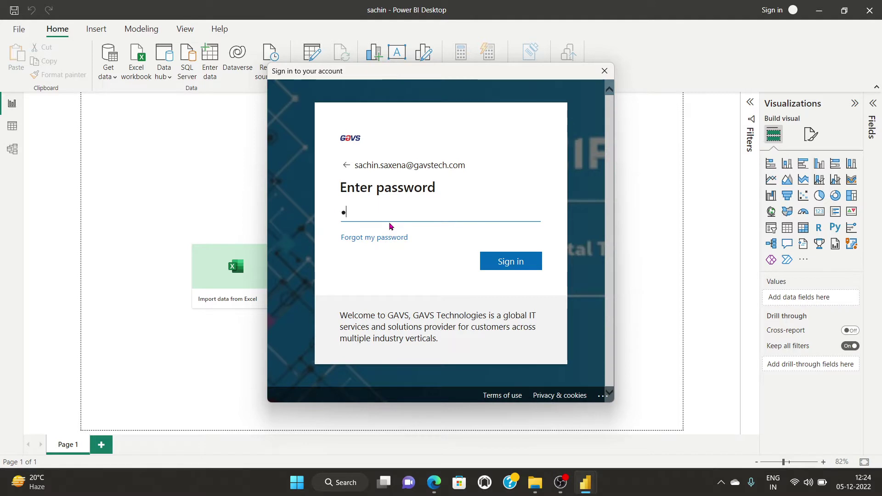
pyautogui.write('•••••')
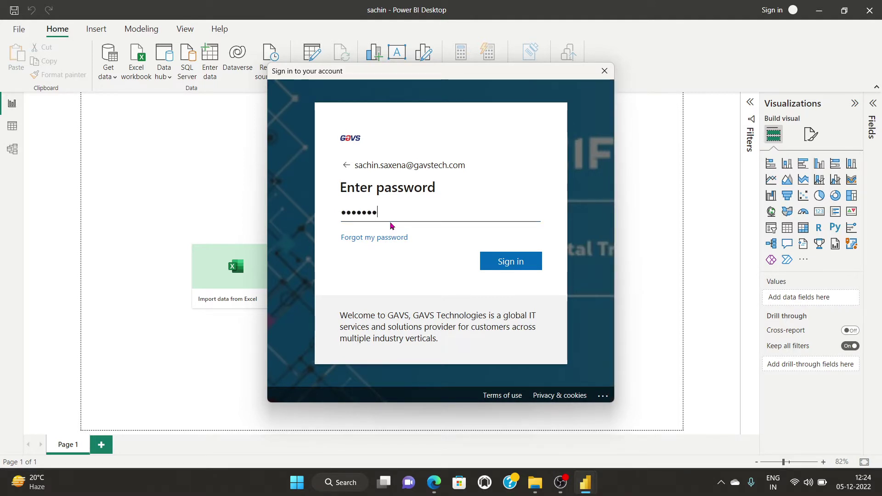
pyautogui.press('BackSpace')
pyautogui.press('BackSpace')
pyautogui.press('BackSpace')
pyautogui.press('BackSpace')
pyautogui.press('BackSpace')
pyautogui.press('BackSpace')
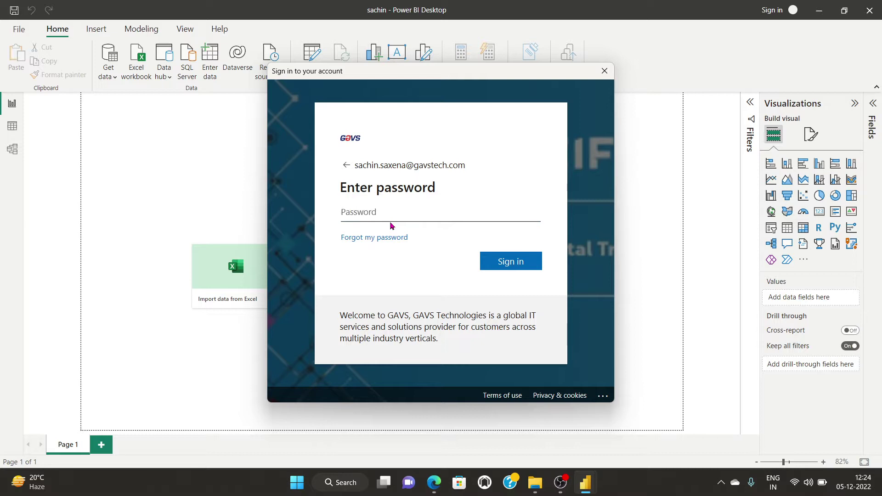
# - Enter the account password, complete the sign-in and acknowledge the free license notice
pyautogui.write('••••••••')
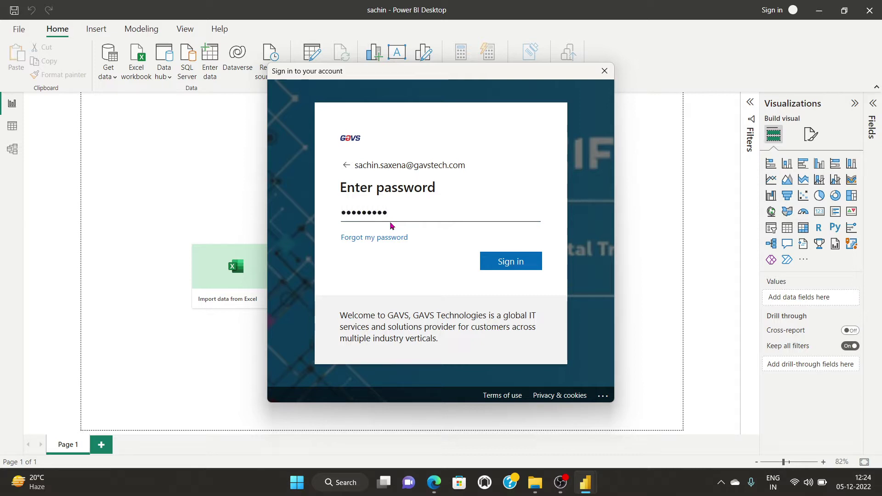
pyautogui.click(504, 261)
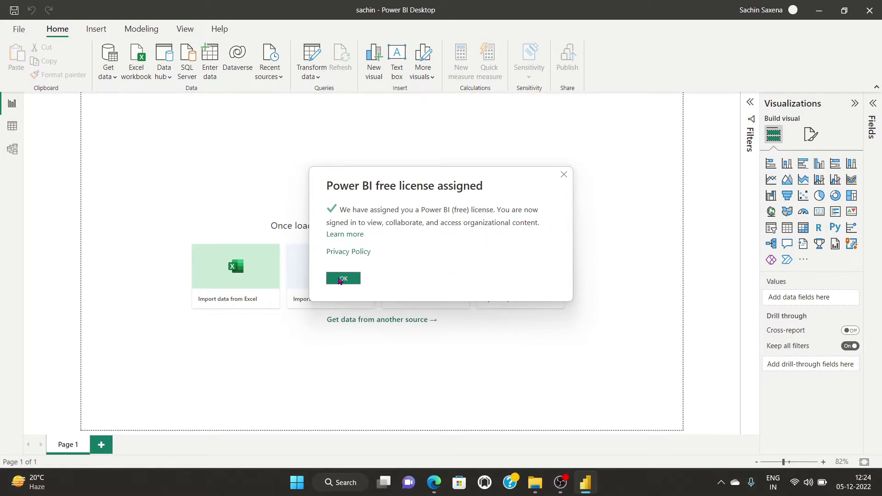
pyautogui.click(340, 280)
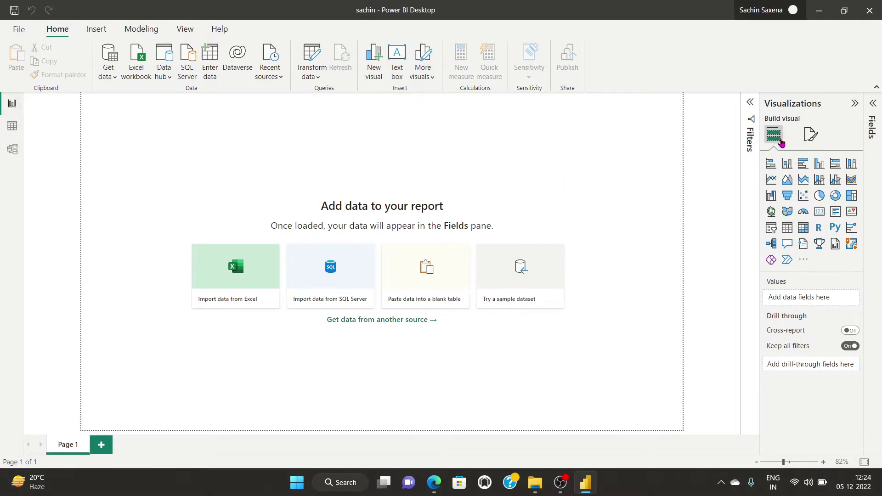
# - Expand the Filters and Fields panes beside the report canvas, leaving only Filters collapsed again
pyautogui.click(748, 104)
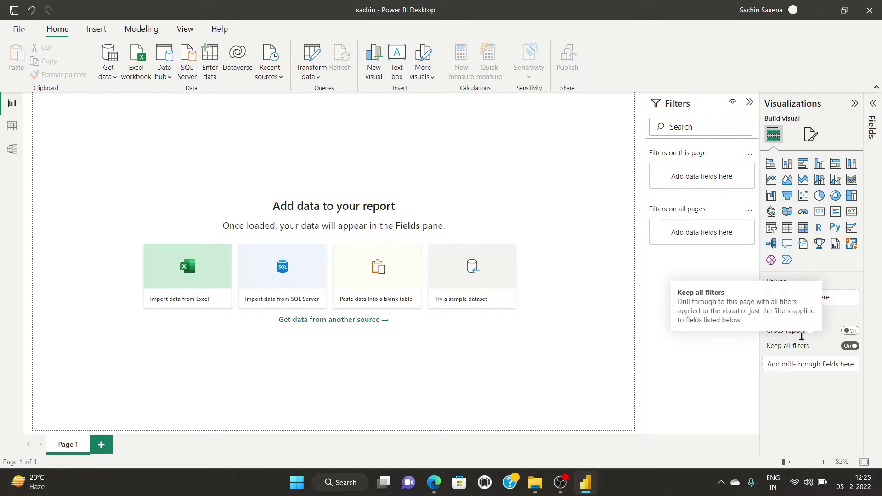
pyautogui.click(873, 103)
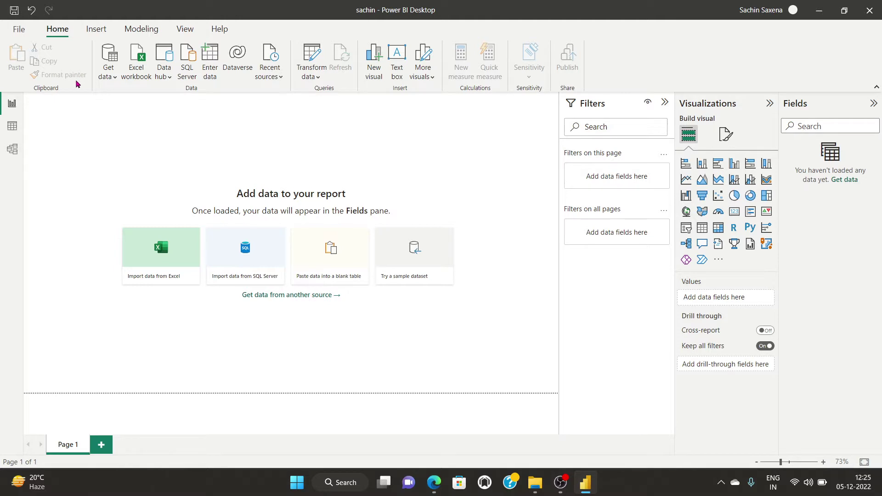
pyautogui.click(11, 105)
pyautogui.click(664, 102)
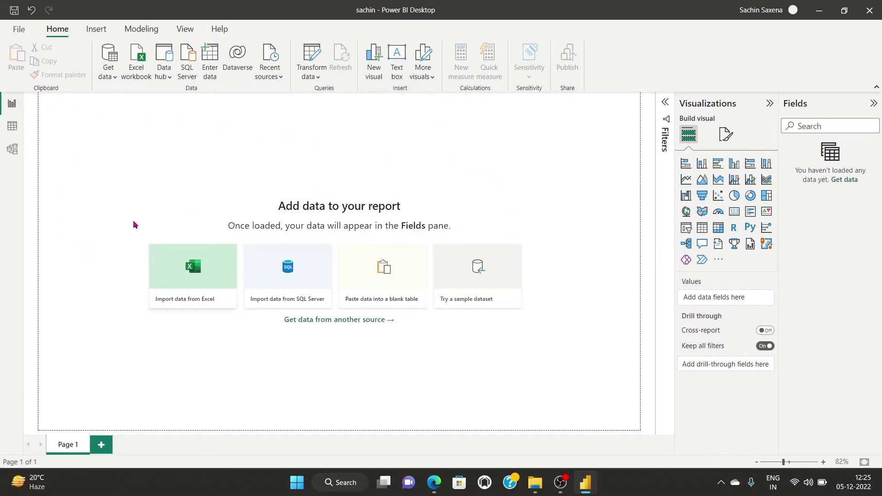
# - Look at the Data view and the Model view, and return to the Report view
pyautogui.click(12, 127)
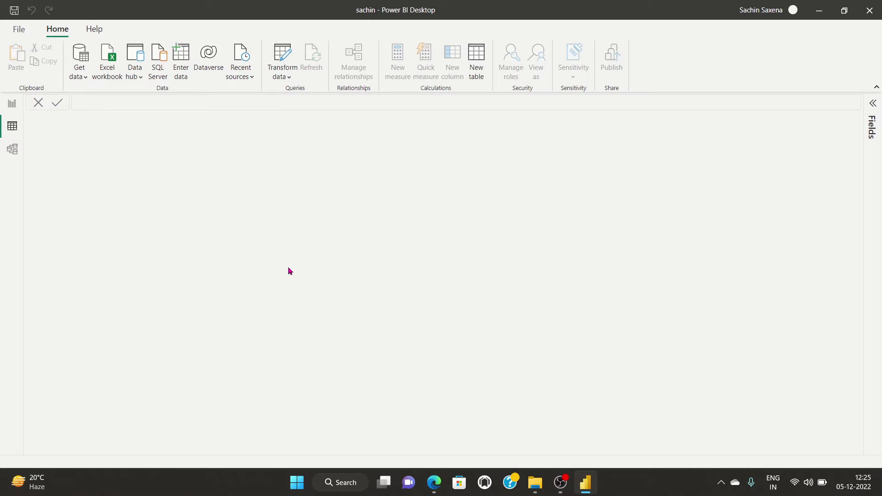
pyautogui.click(11, 149)
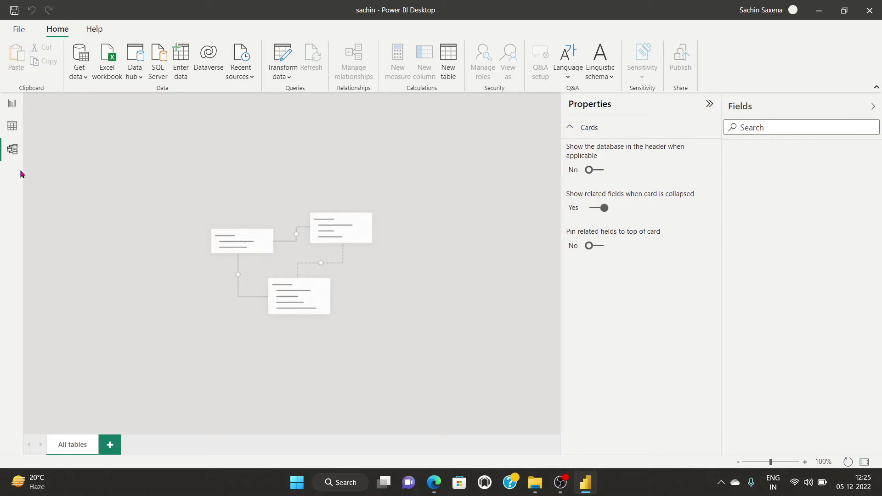
pyautogui.click(12, 103)
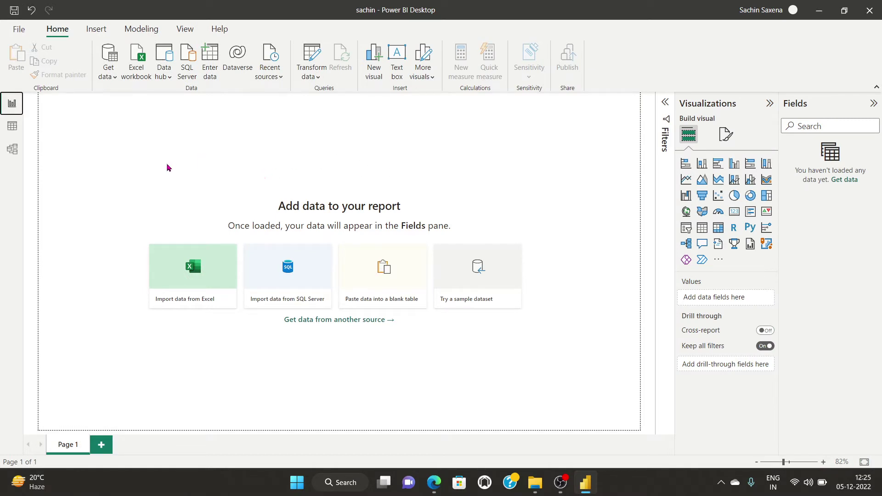
# - Add two new pages to the report and make the second page active
pyautogui.click(101, 446)
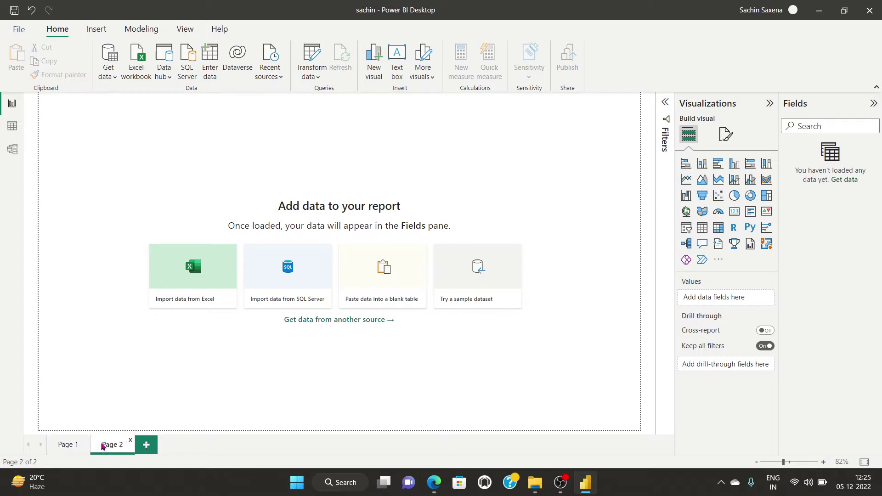
pyautogui.click(150, 449)
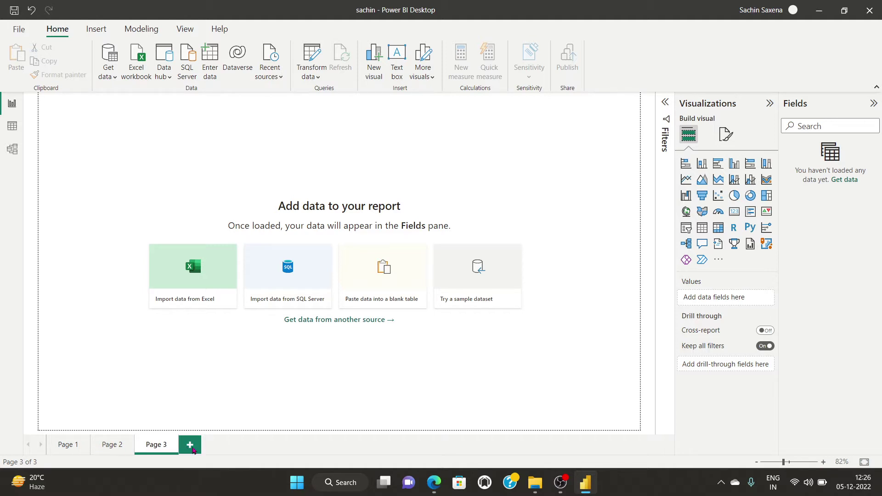
pyautogui.click(110, 450)
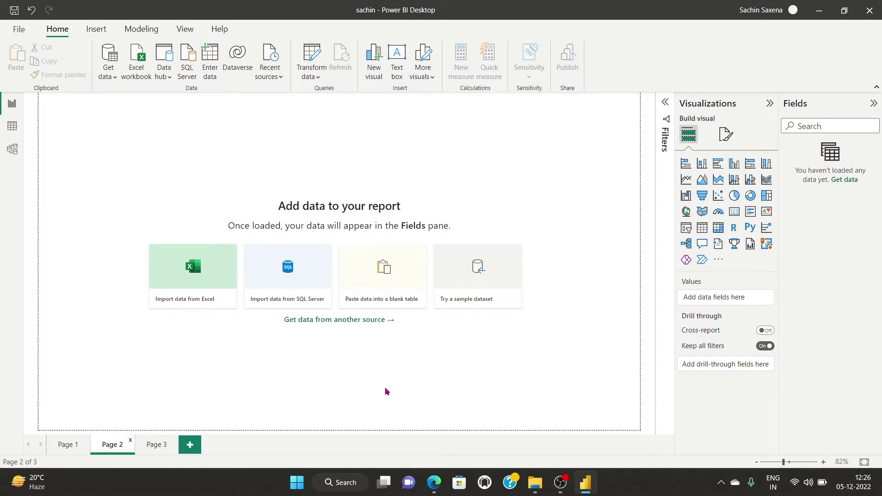
pyautogui.click(560, 483)
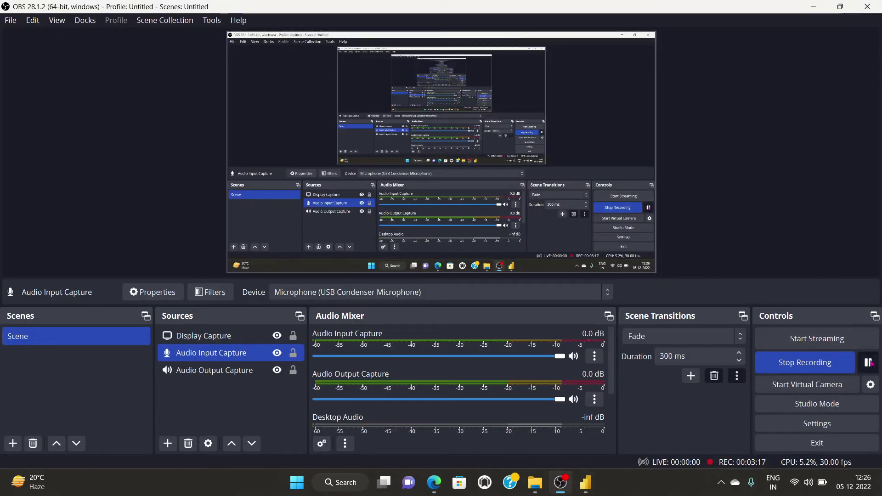
# - Switch to the Edge browser, search Google for "power bi" and open the Microsoft Power BI website
pyautogui.click(434, 485)
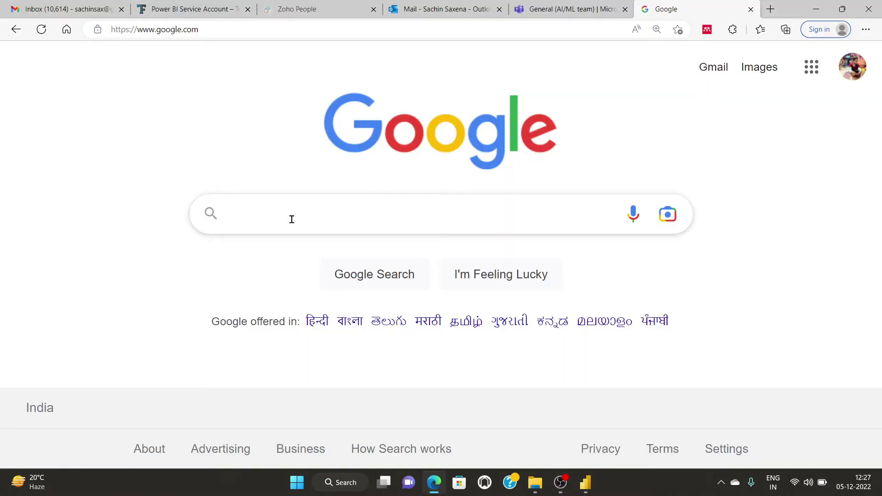
pyautogui.write('power')
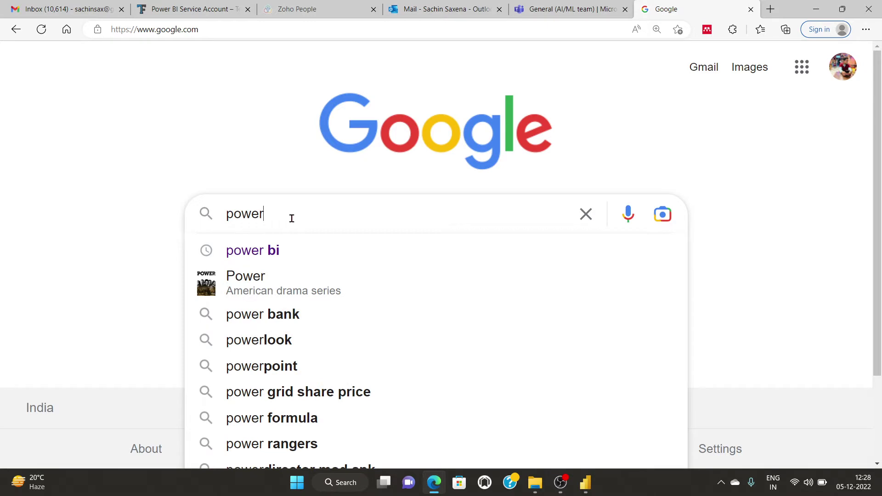
pyautogui.write(' bi')
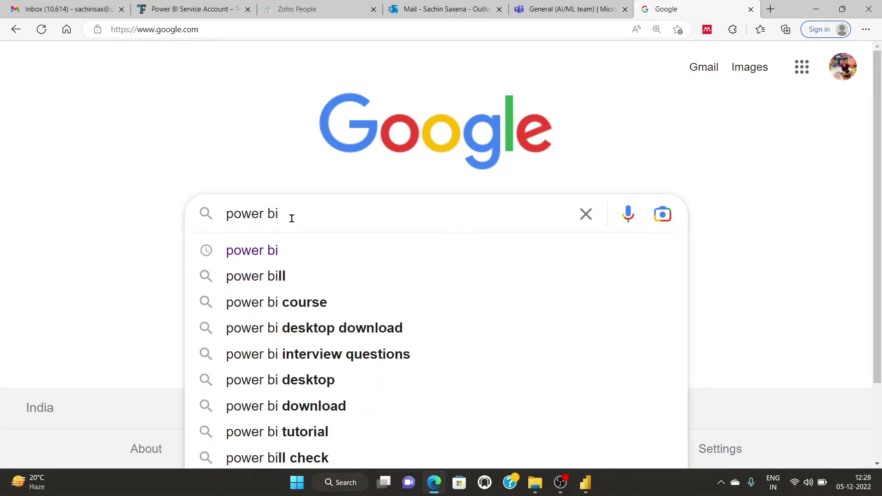
pyautogui.press('Return')
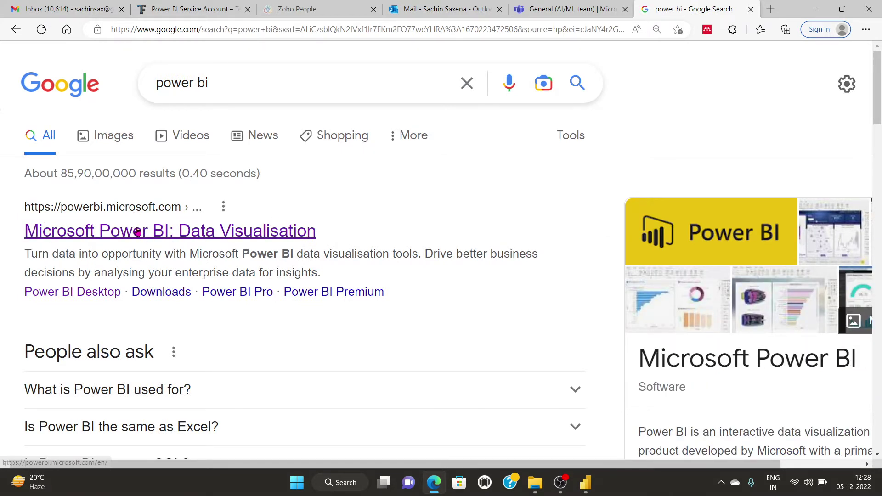
pyautogui.click(65, 251)
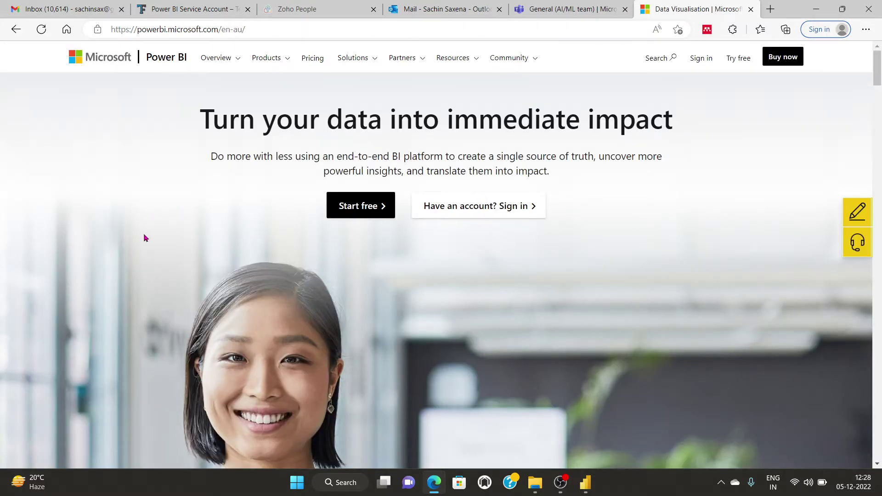
# - Look through the whole Power BI home page, from the sign-in options down to the footer links
pyautogui.scroll(-5, 127, 216)
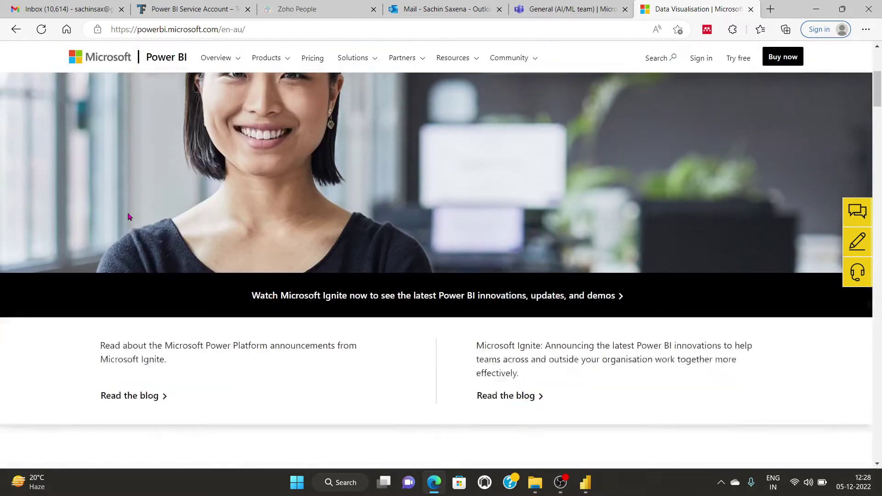
pyautogui.scroll(4, 128, 216)
pyautogui.scroll(1, 426, 103)
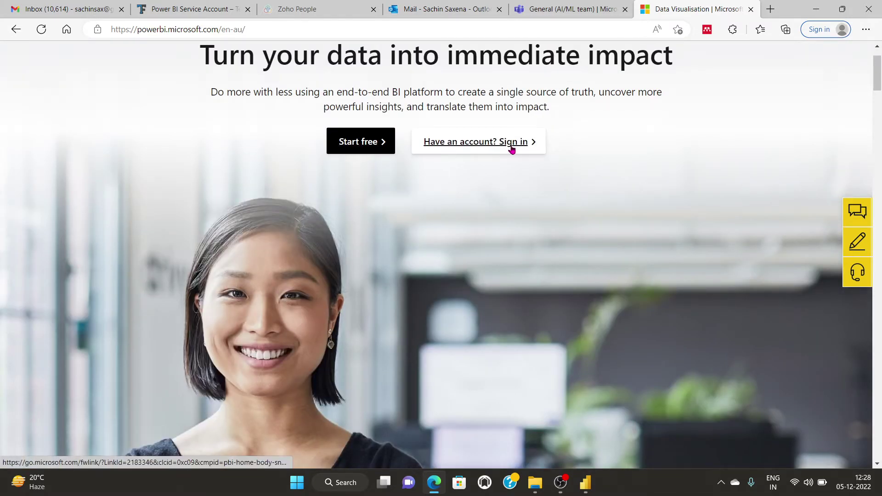
pyautogui.scroll(2, 334, 209)
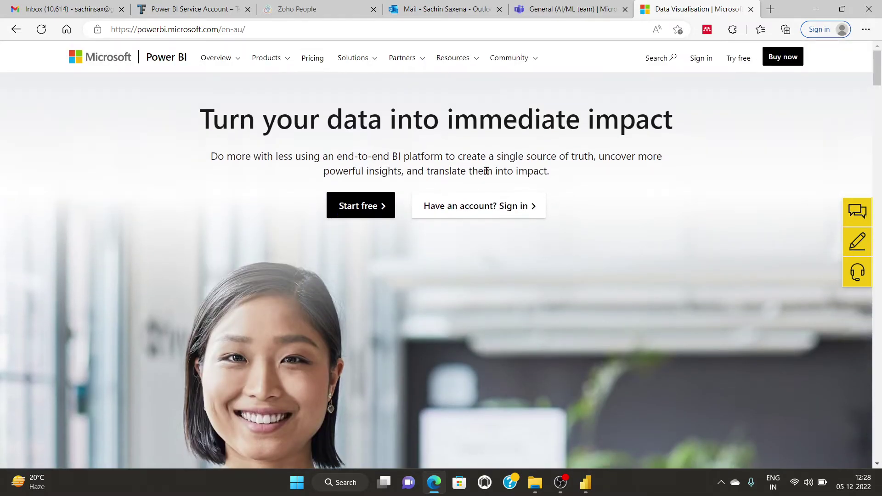
pyautogui.scroll(-8, 229, 219)
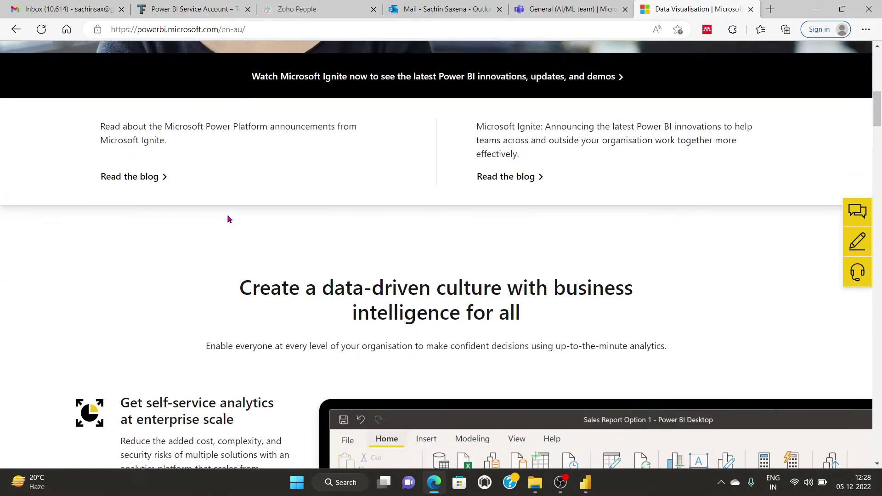
pyautogui.scroll(-15, 154, 258)
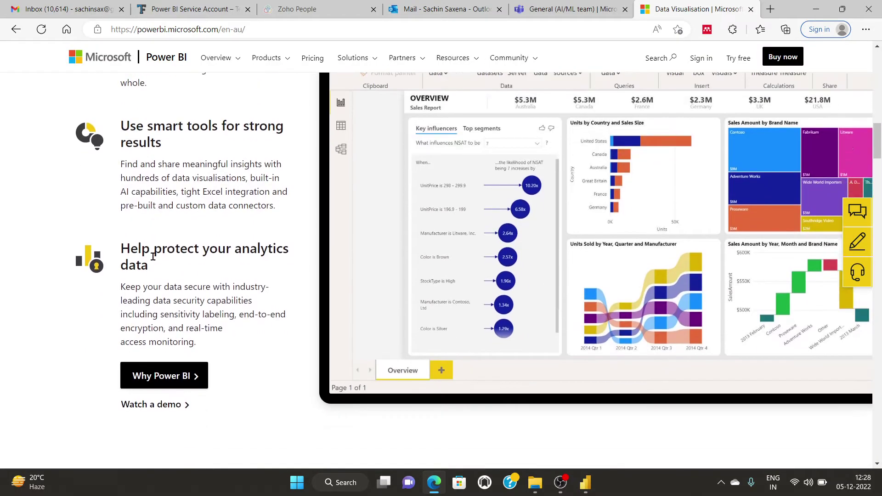
pyautogui.scroll(-15, 153, 256)
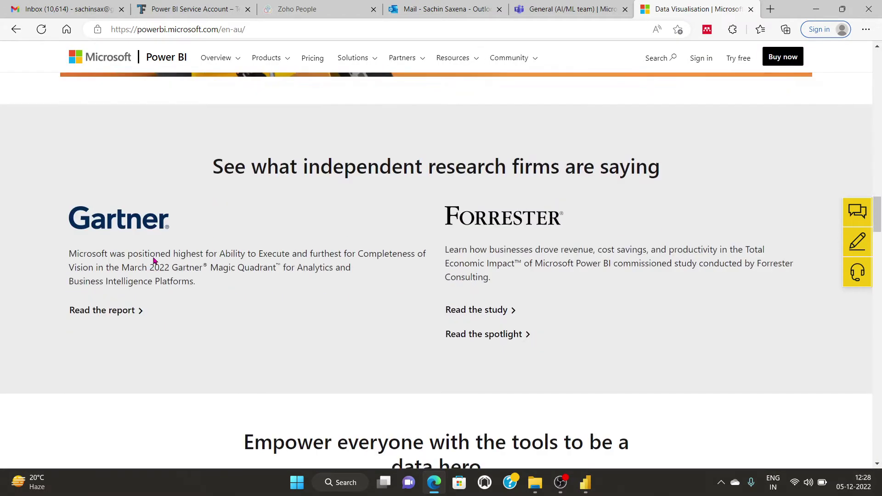
pyautogui.scroll(-15, 153, 257)
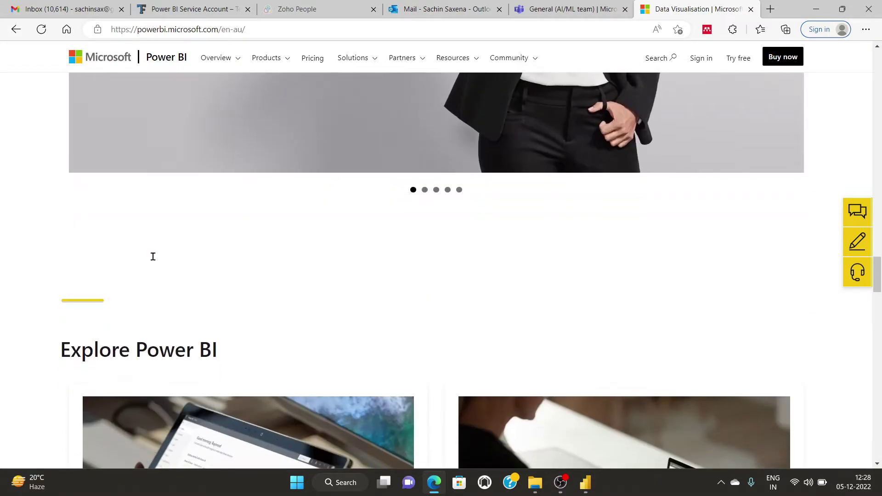
pyautogui.scroll(-12, 154, 258)
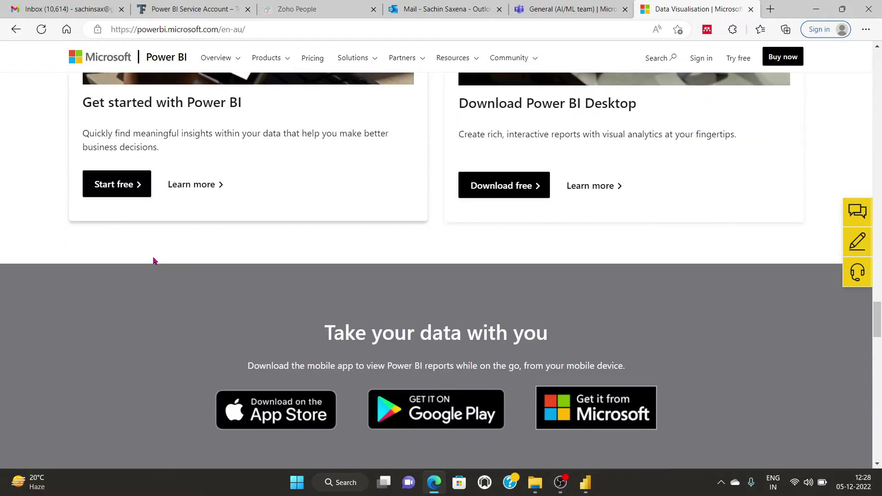
pyautogui.scroll(-15, 154, 261)
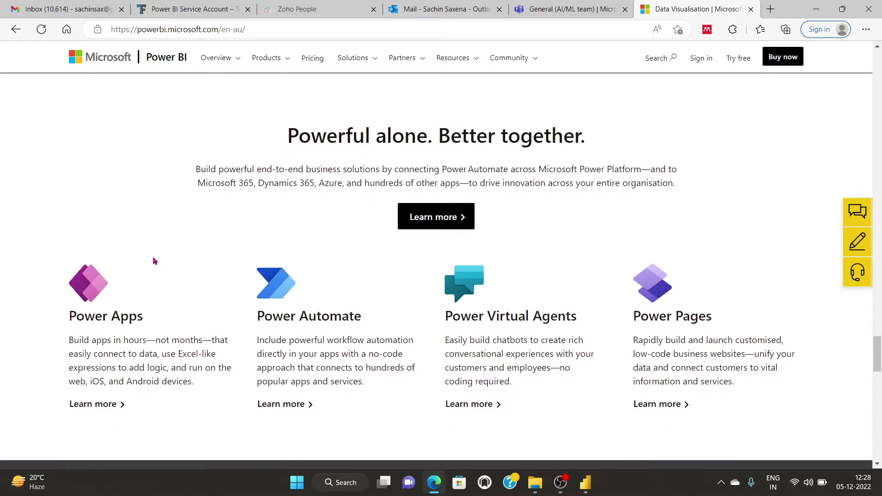
pyautogui.scroll(-8, 154, 261)
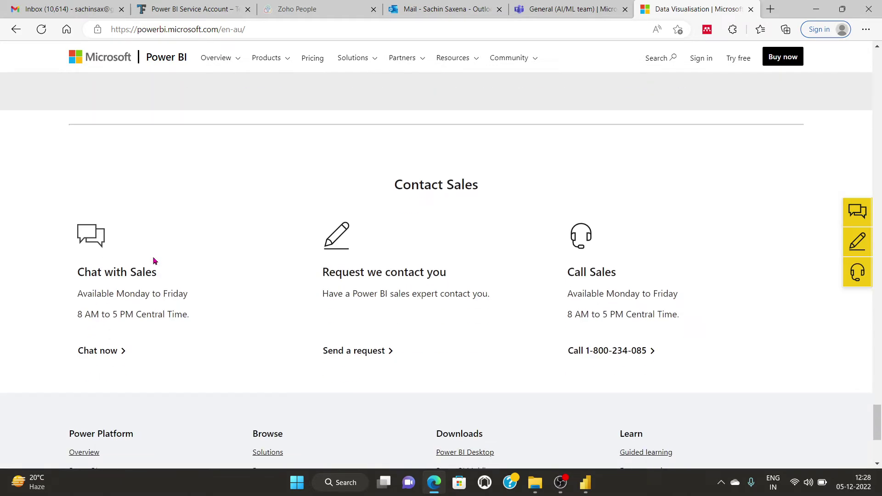
pyautogui.scroll(-3, 153, 261)
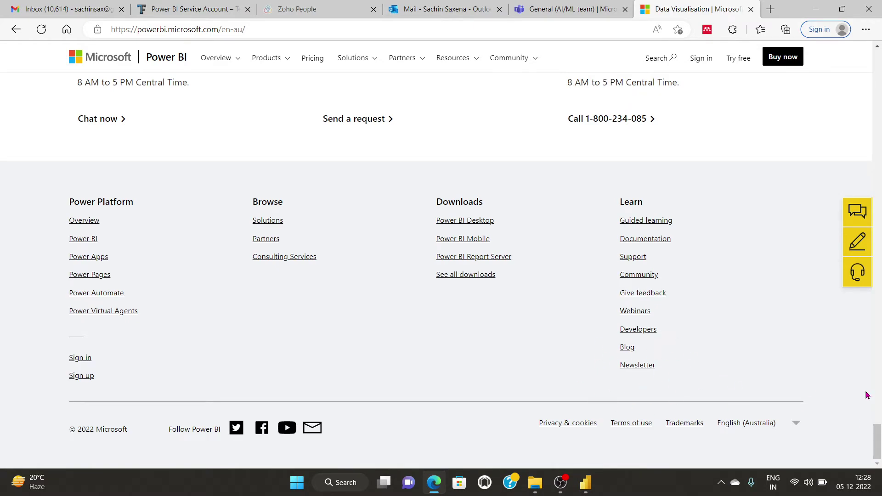
# - Sign in to the Power BI service from the website, dismiss its introductory pop-ups and close the service's tab
pyautogui.moveTo(877, 442); pyautogui.dragTo(875, 59)
pyautogui.click(702, 58)
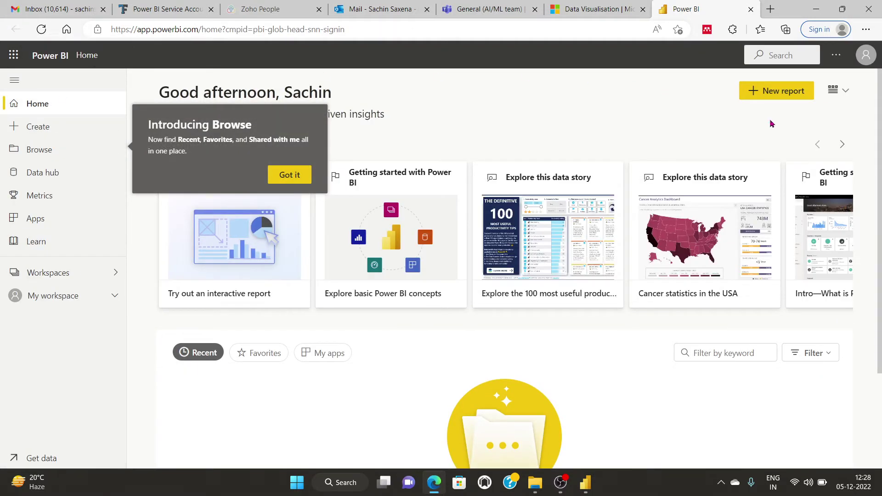
pyautogui.click(289, 175)
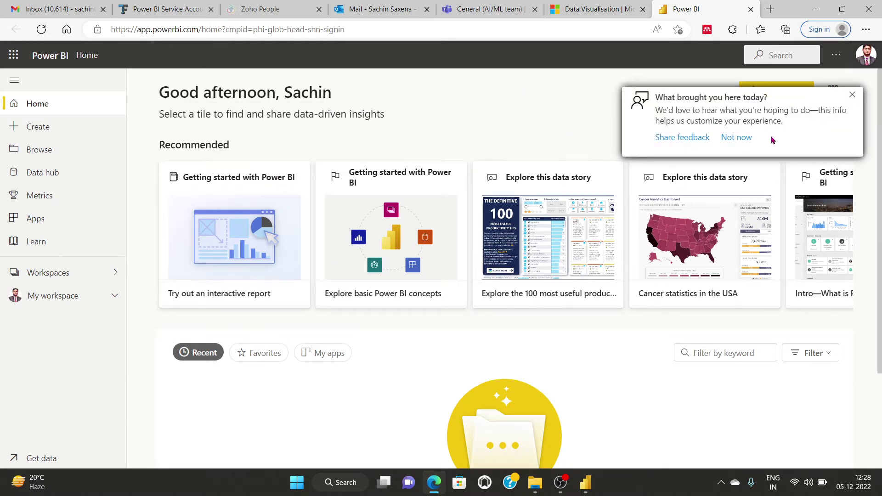
pyautogui.click(850, 98)
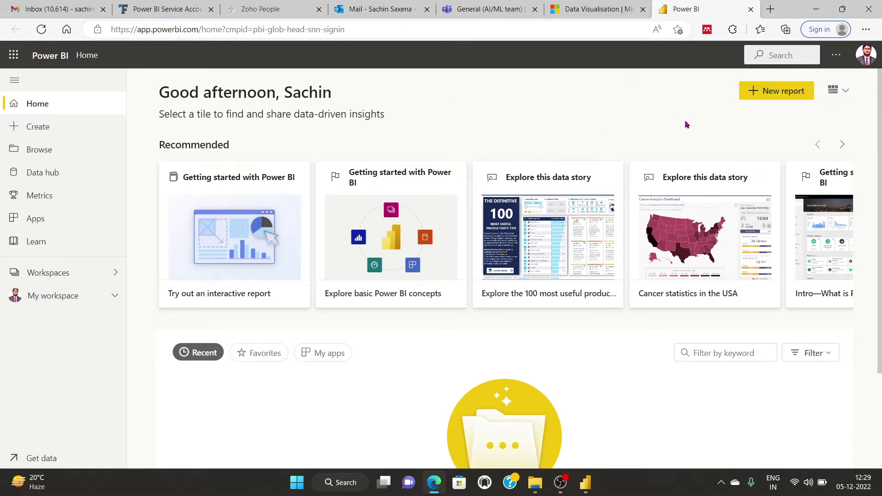
pyautogui.click(749, 9)
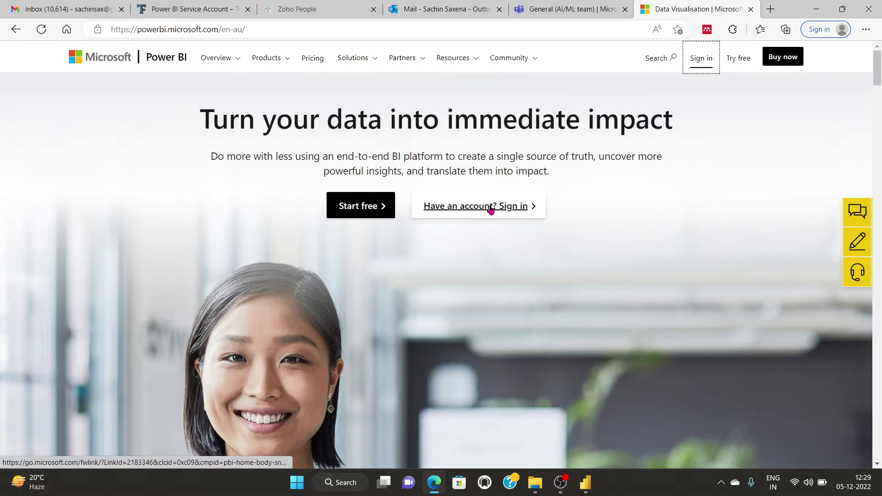
# - Open the Start free page and look through the ways to get started with Power BI
pyautogui.click(337, 210)
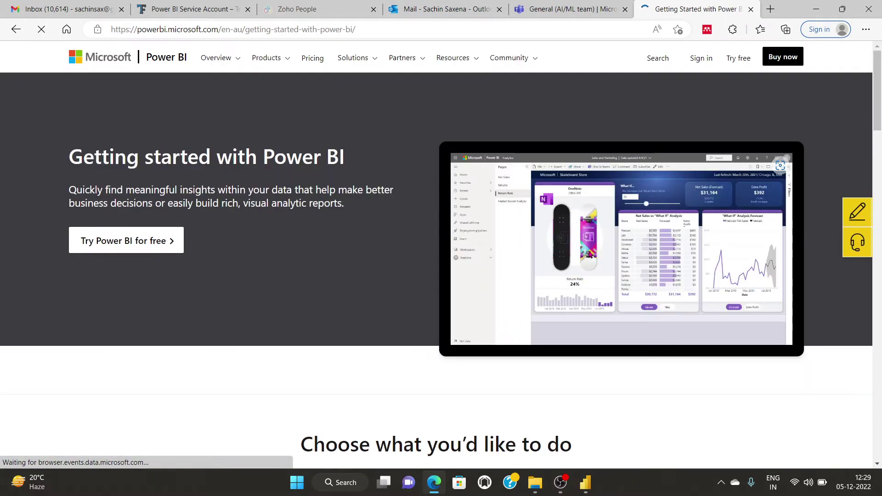
pyautogui.scroll(-4, 310, 334)
pyautogui.scroll(-10, 309, 334)
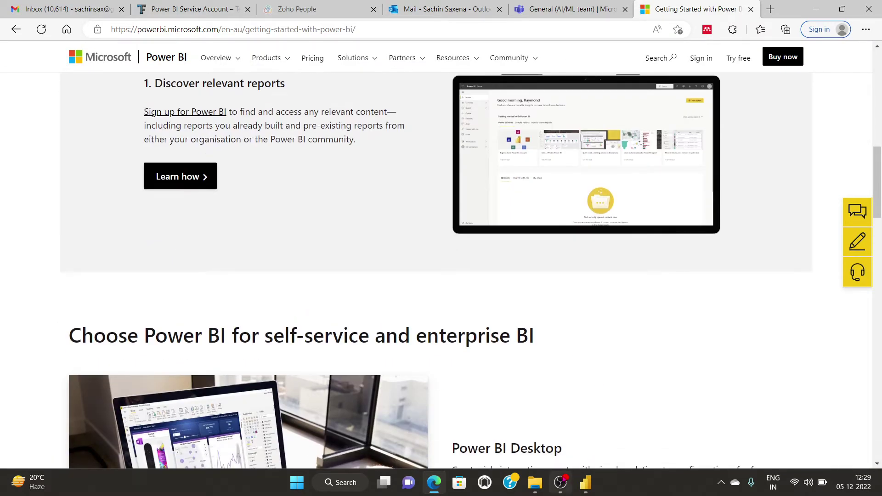
pyautogui.click(560, 482)
pyautogui.click(868, 363)
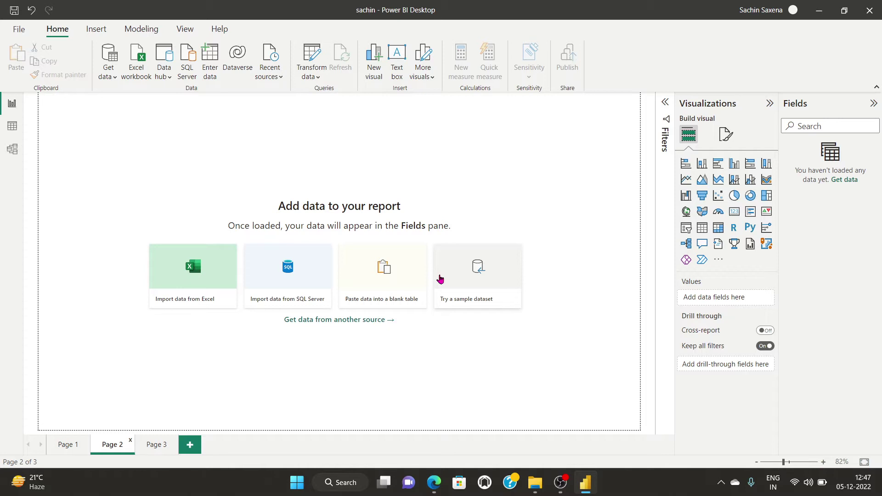
# - Connect the report to the Excel workbook Super Store Data.xlsx in the delete > power bi folder
pyautogui.click(108, 69)
pyautogui.click(156, 115)
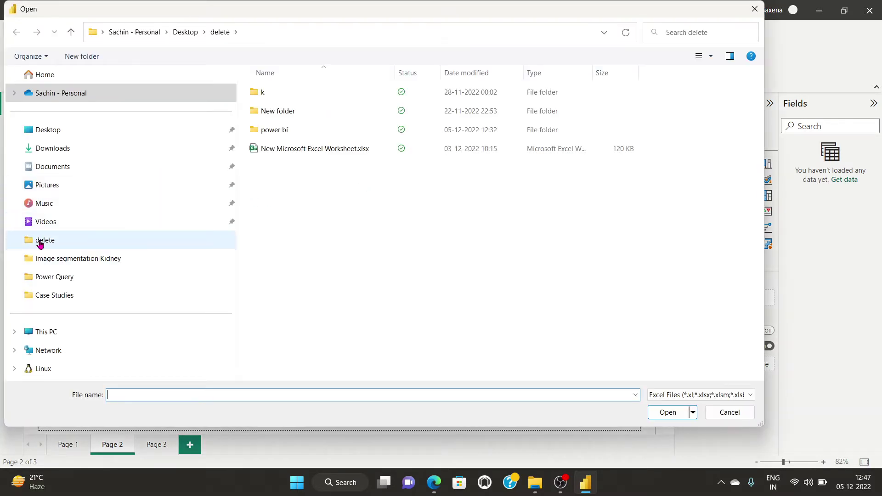
pyautogui.click(44, 239)
pyautogui.doubleClick(271, 130)
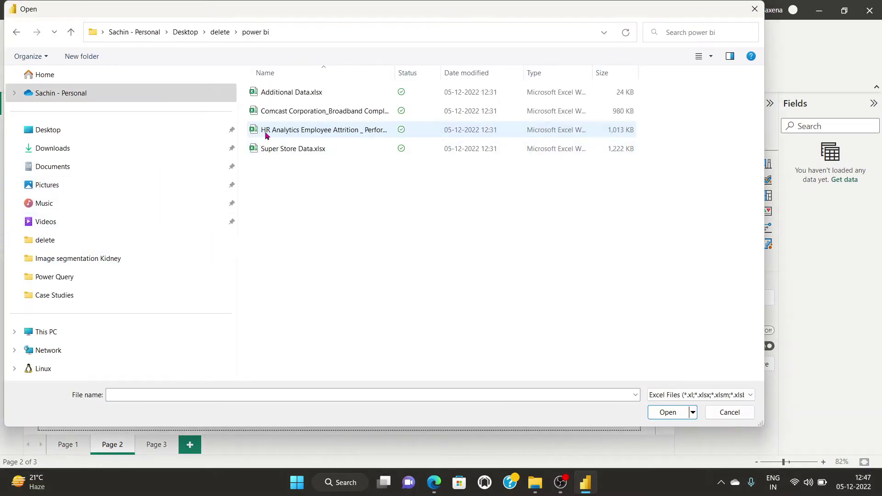
pyautogui.click(285, 150)
pyautogui.click(662, 412)
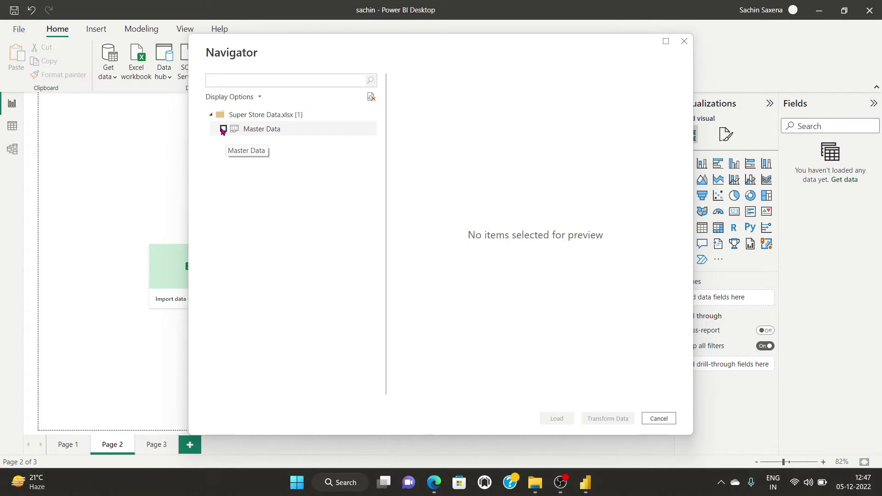
# - Select the Master Data sheet, preview its columns through Sales and Profit, and load it into the report
pyautogui.click(224, 129)
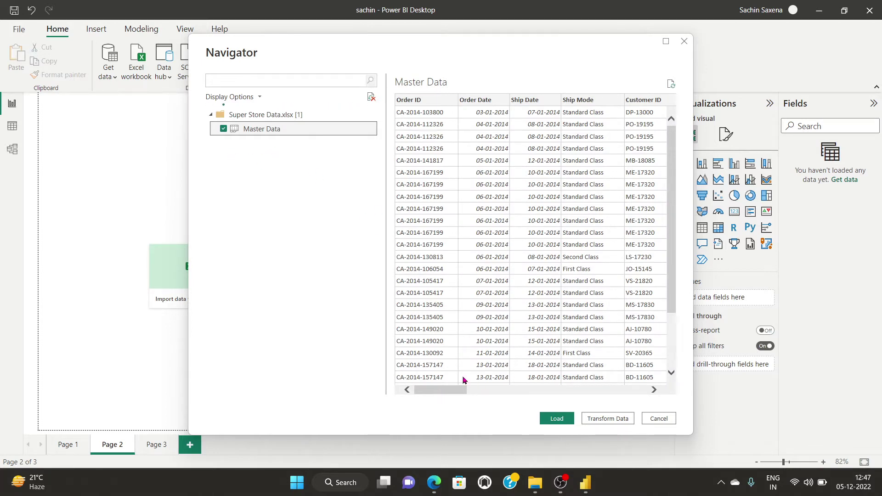
pyautogui.moveTo(436, 394); pyautogui.dragTo(633, 389)
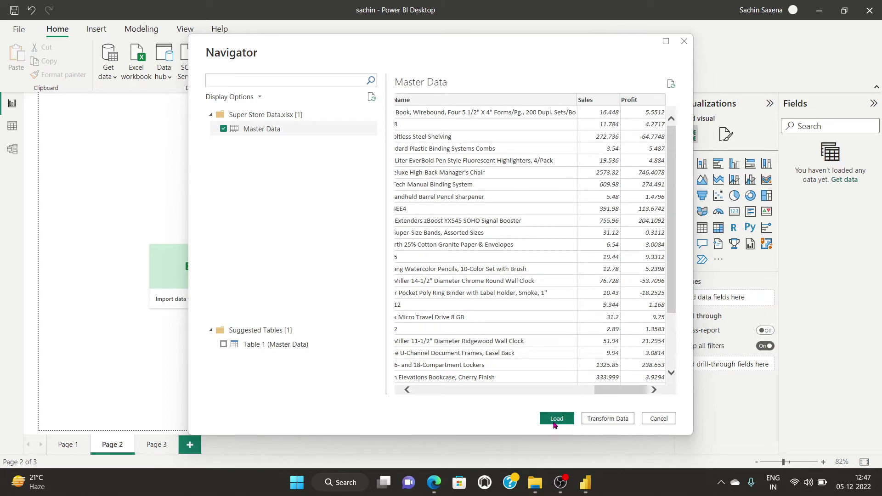
pyautogui.click(556, 419)
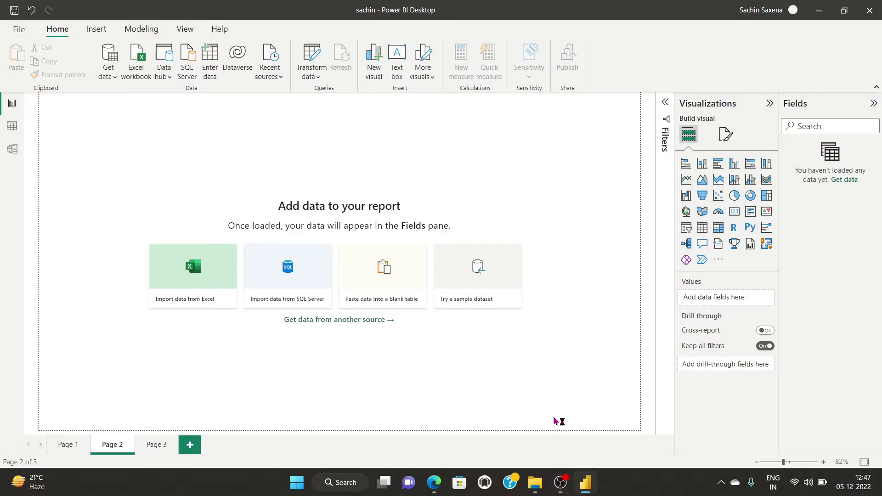
pyautogui.moveTo(561, 477)
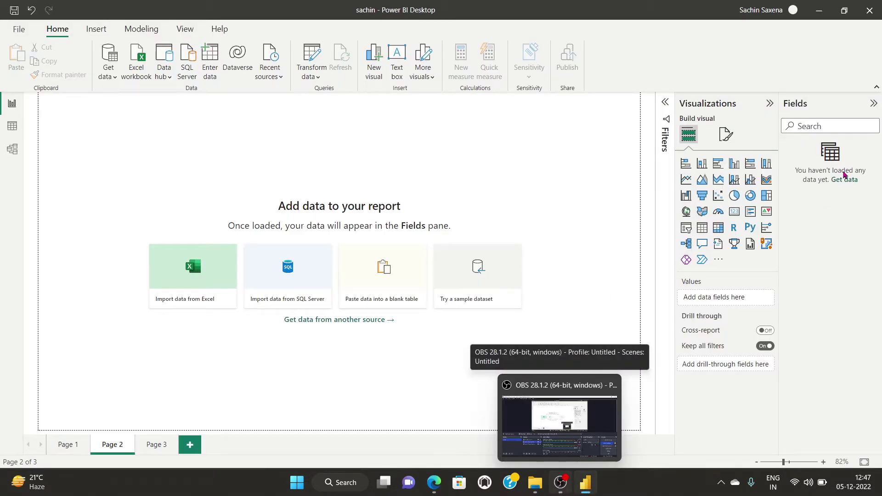
pyautogui.click(546, 103)
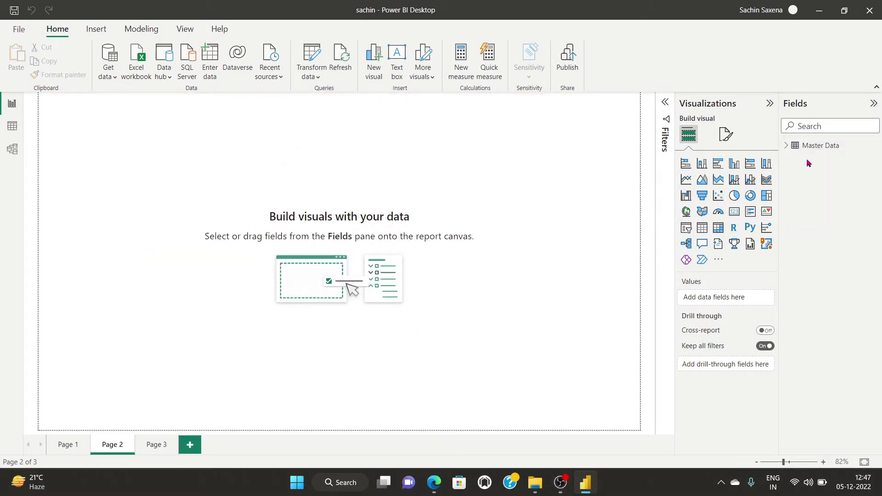
# - Open the Master Data table's query for editing in the Power Query Editor
pyautogui.click(874, 146)
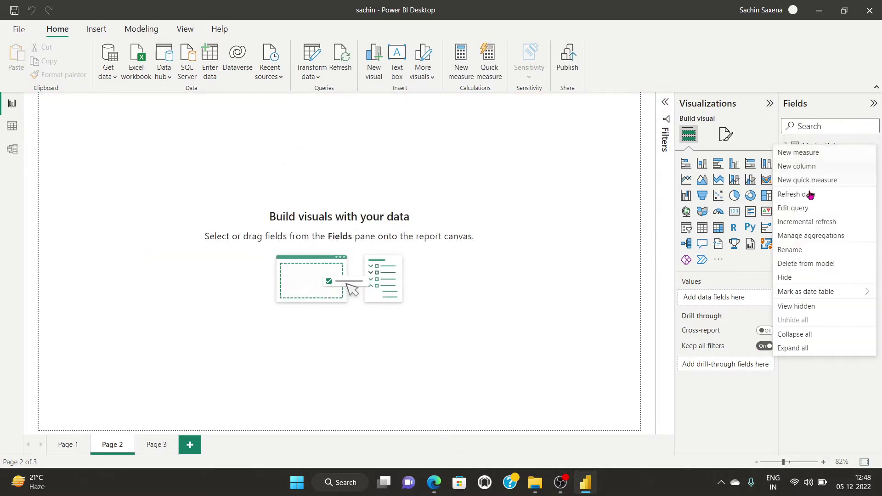
pyautogui.click(800, 212)
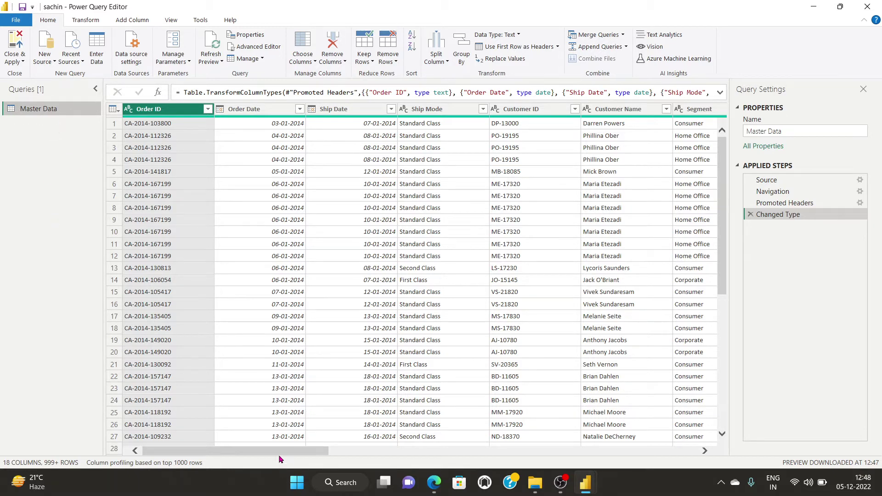
pyautogui.moveTo(275, 454)
pyautogui.mouseDown()
pyautogui.moveTo(654, 455)
pyautogui.moveTo(284, 453)
pyautogui.mouseUp()
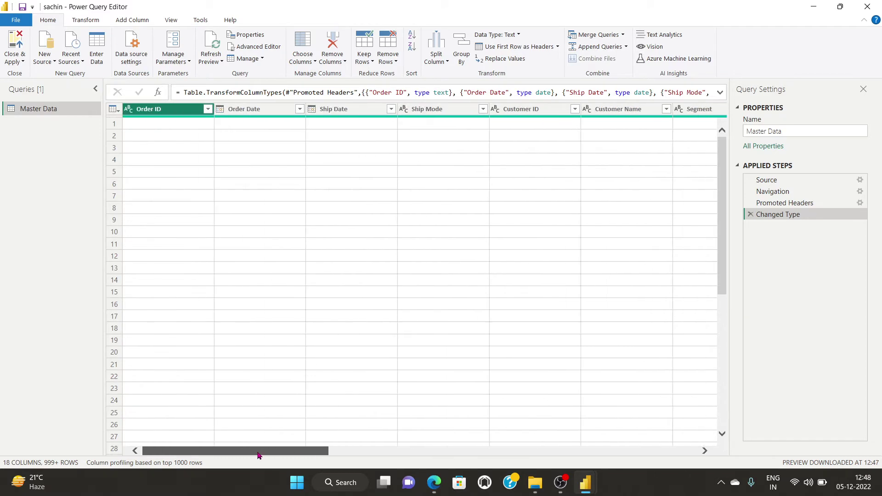
# - Duplicate the Master Data query four times
pyautogui.rightClick(52, 109)
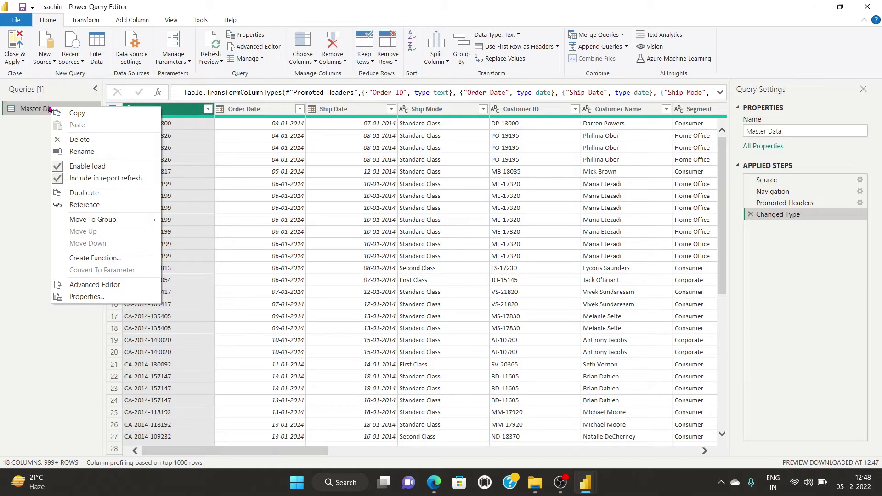
pyautogui.click(85, 193)
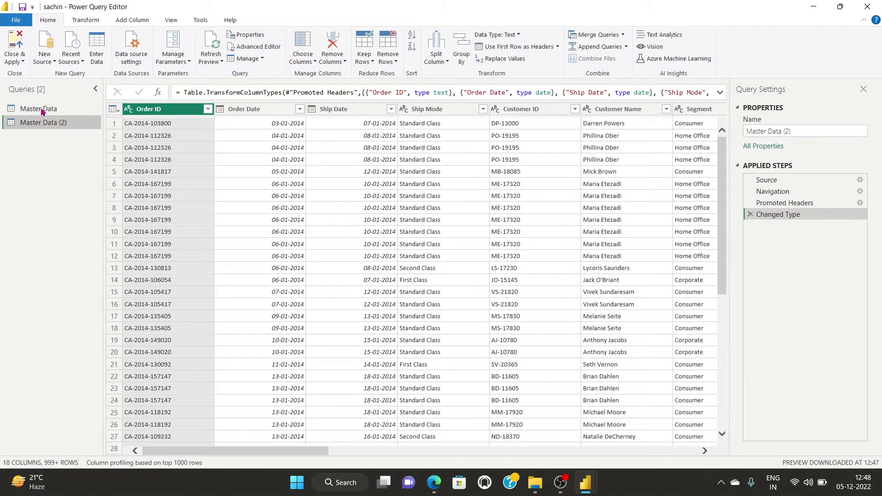
pyautogui.rightClick(41, 111)
pyautogui.click(60, 194)
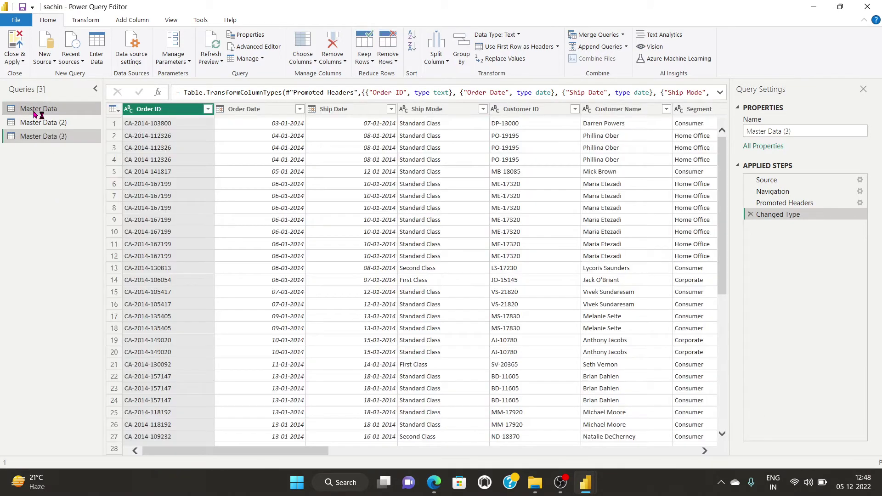
pyautogui.rightClick(35, 112)
pyautogui.click(60, 194)
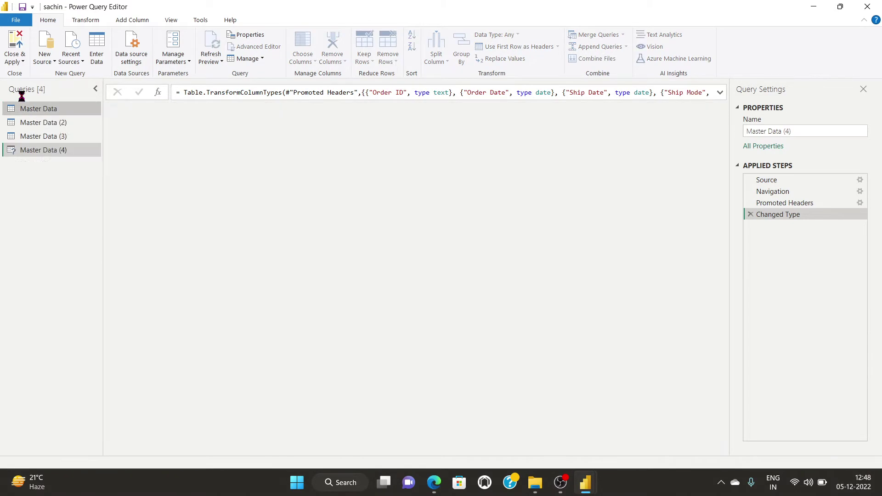
pyautogui.rightClick(33, 111)
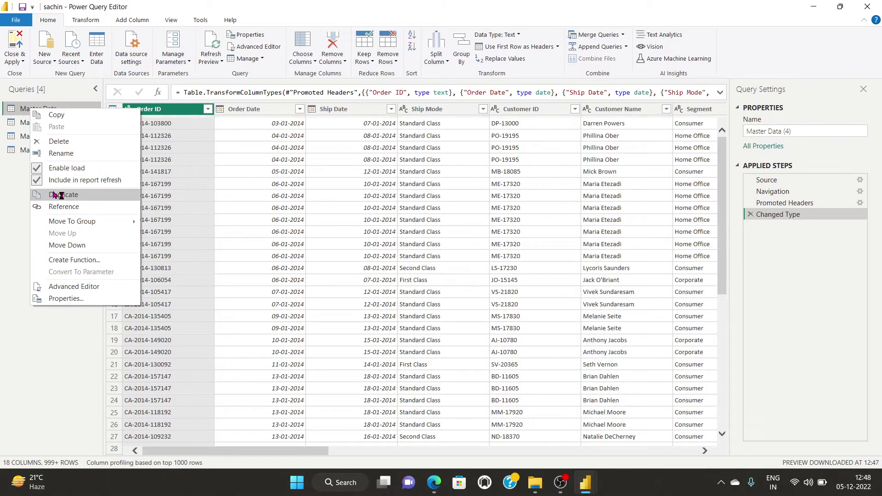
pyautogui.click(55, 195)
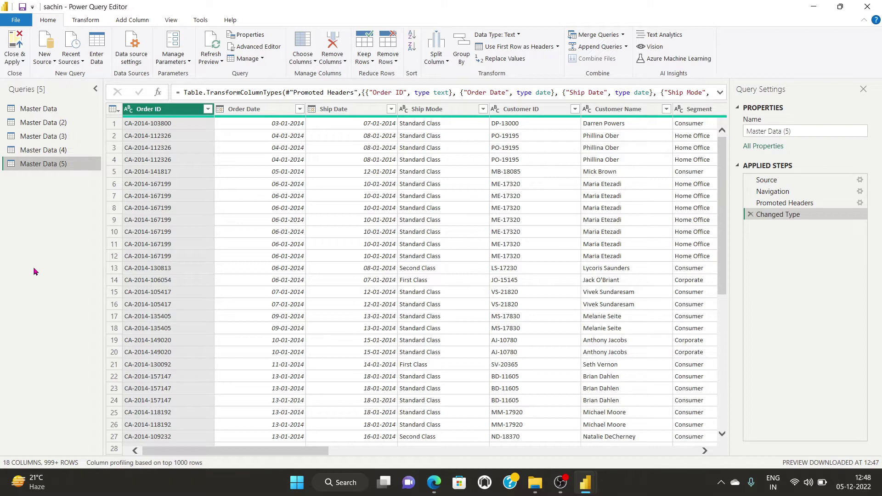
# - Rename the original Master Data query as orders
pyautogui.click(90, 111)
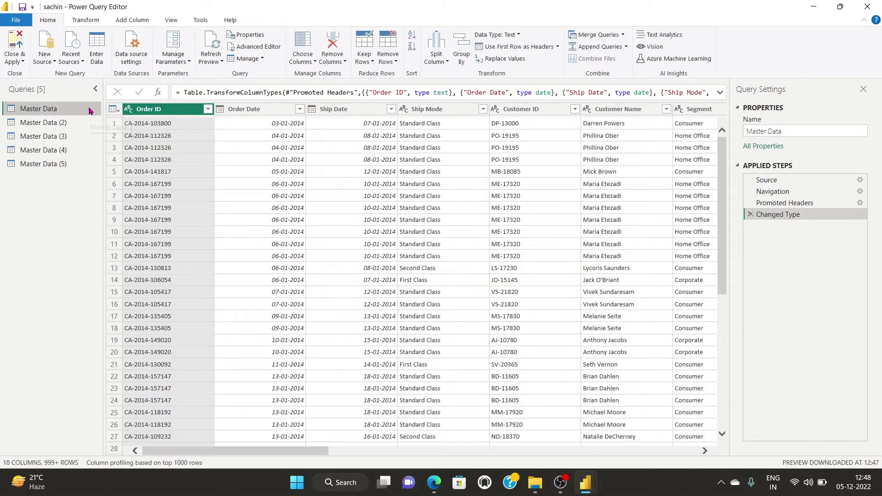
pyautogui.rightClick(53, 108)
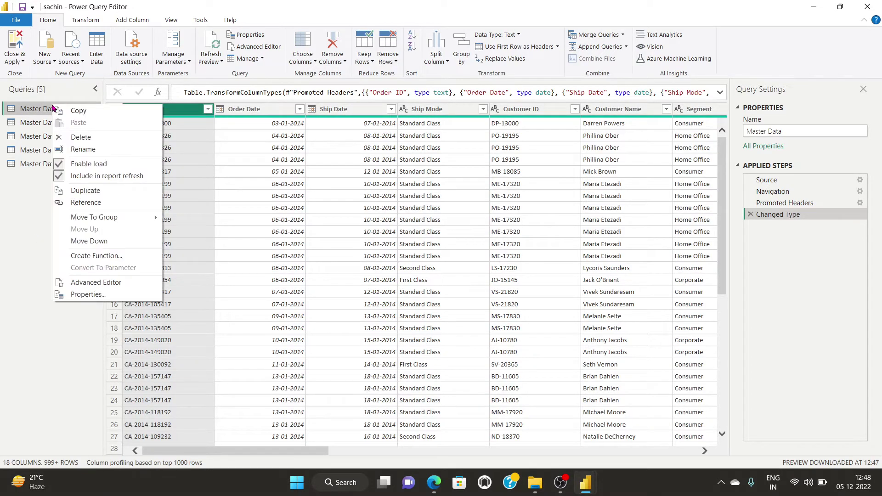
pyautogui.click(83, 150)
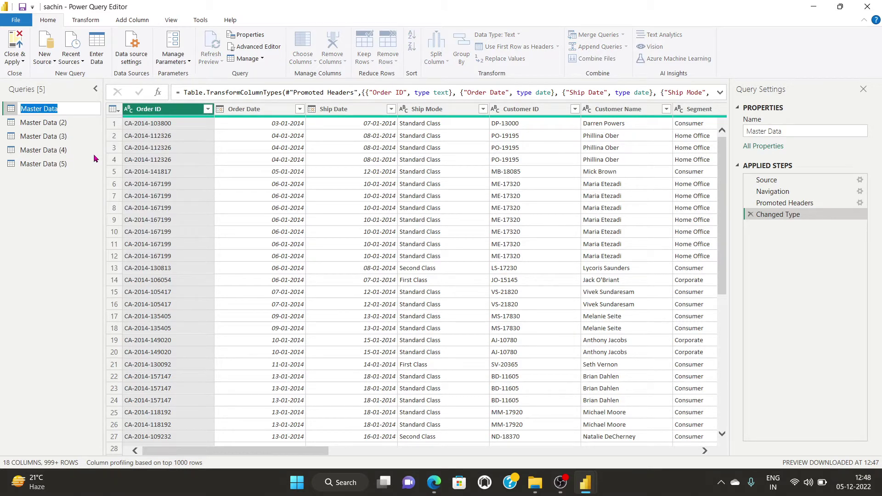
pyautogui.write('orders')
pyautogui.press('Return')
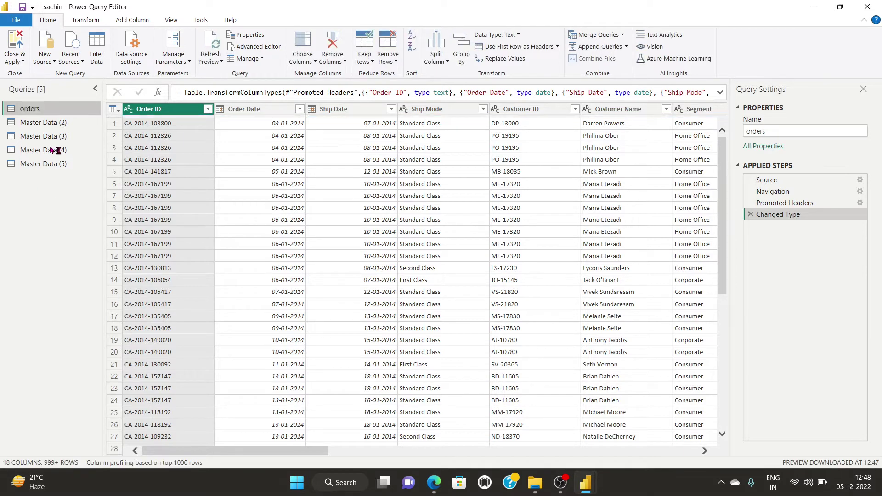
# - Rename the Master Data (2) query as customer
pyautogui.click(53, 122)
pyautogui.rightClick(53, 123)
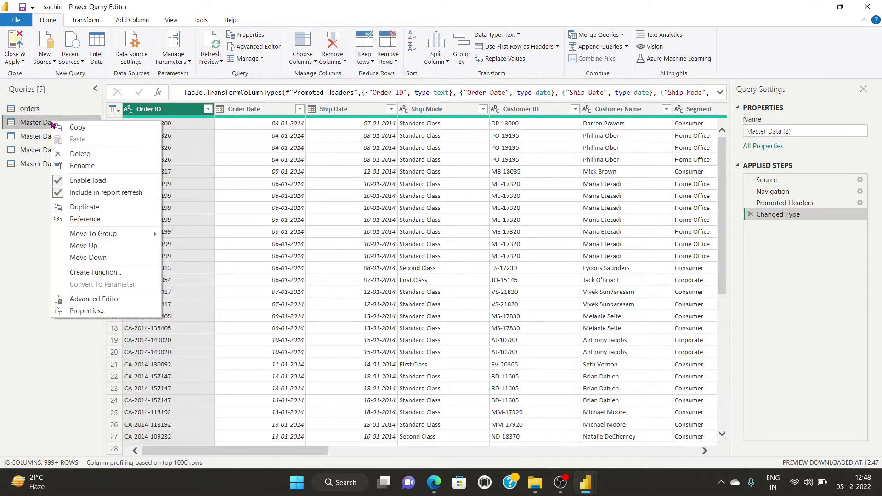
pyautogui.click(80, 166)
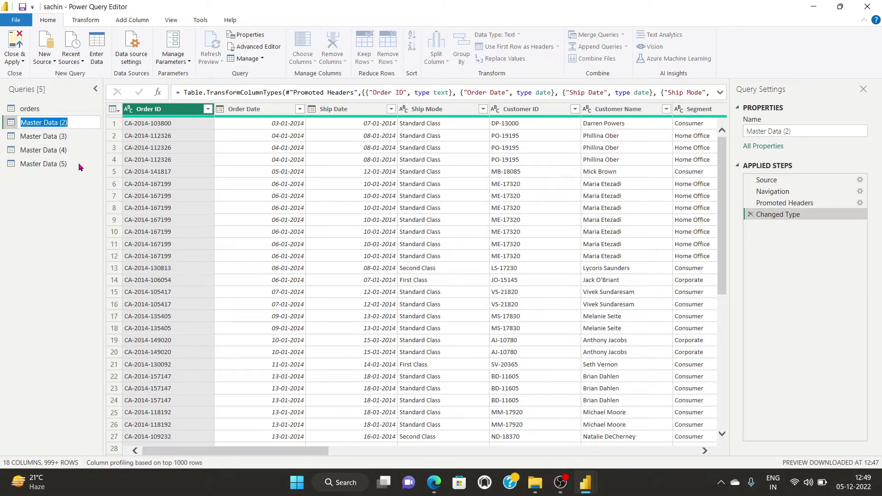
pyautogui.write('customer')
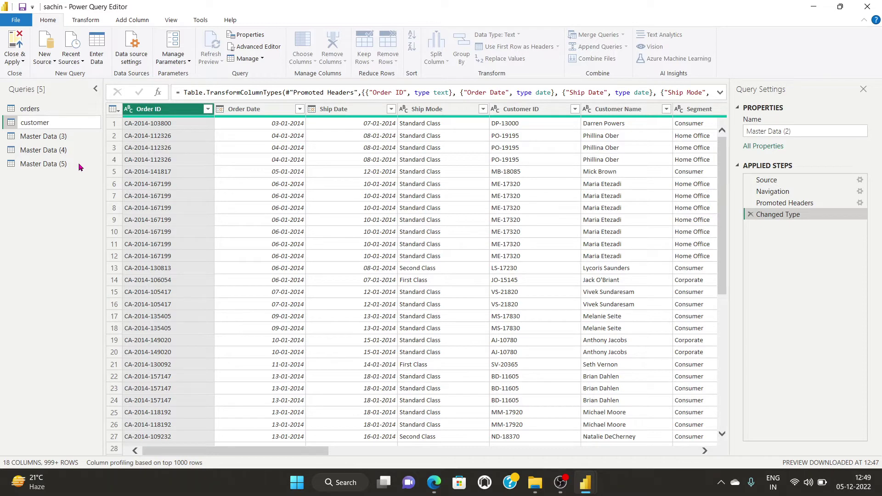
pyautogui.press('Return')
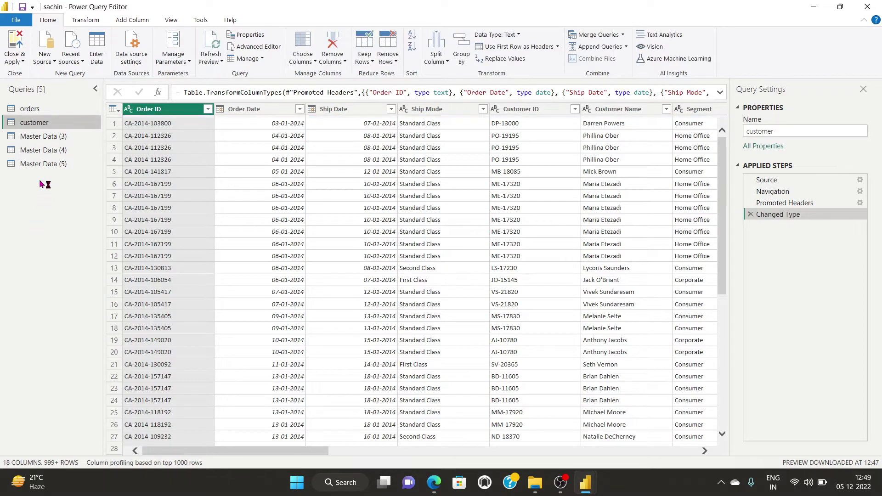
# - Rename the Master Data (3) query as location
pyautogui.moveTo(38, 136); pyautogui.dragTo(37, 137)
pyautogui.rightClick(36, 139)
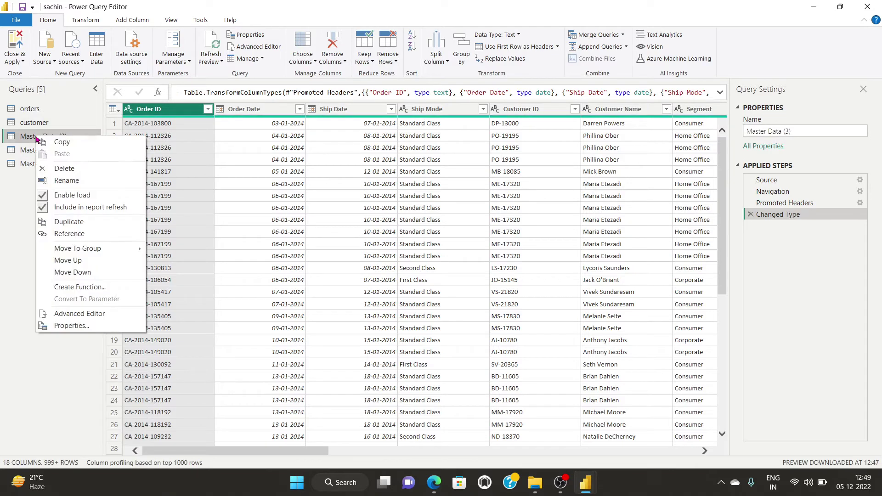
pyautogui.click(67, 180)
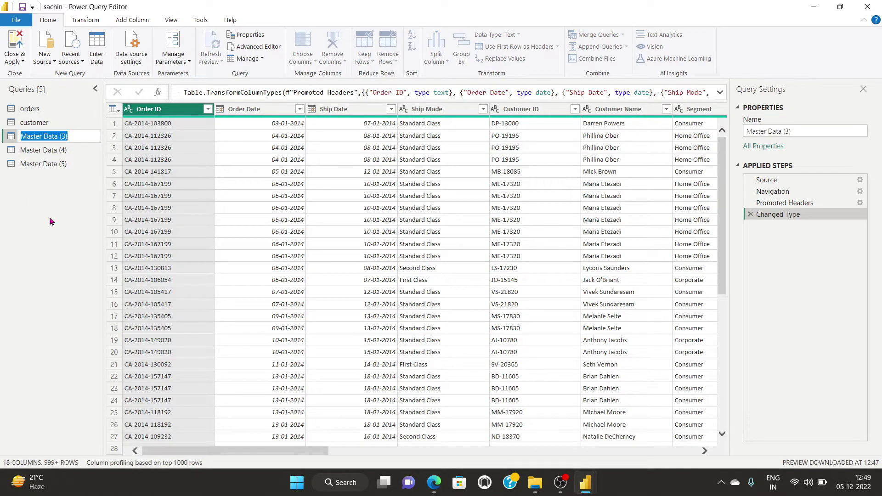
pyautogui.write('loca')
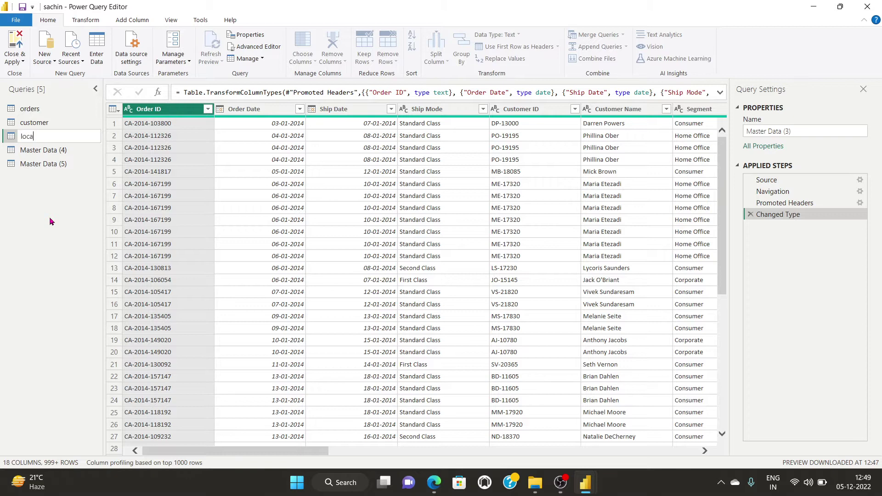
pyautogui.write('tion')
pyautogui.press('Return')
# - Rename the Master Data (4) query as products
pyautogui.click(47, 151)
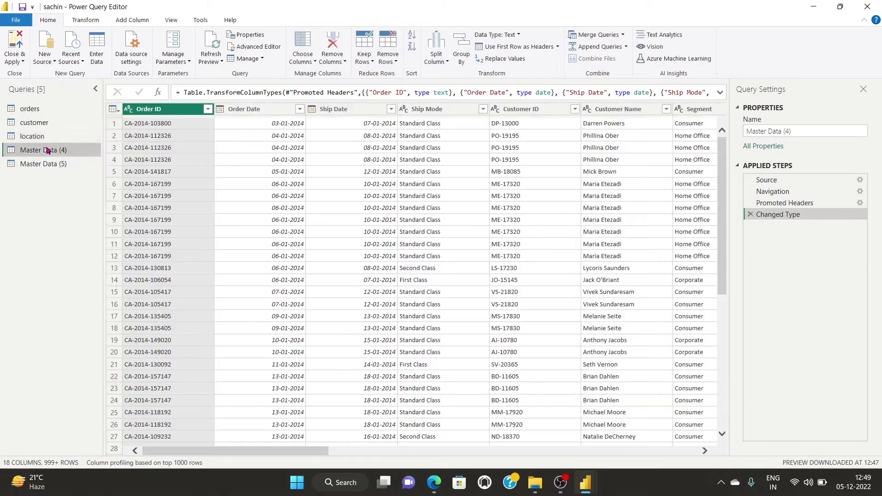
pyautogui.rightClick(48, 150)
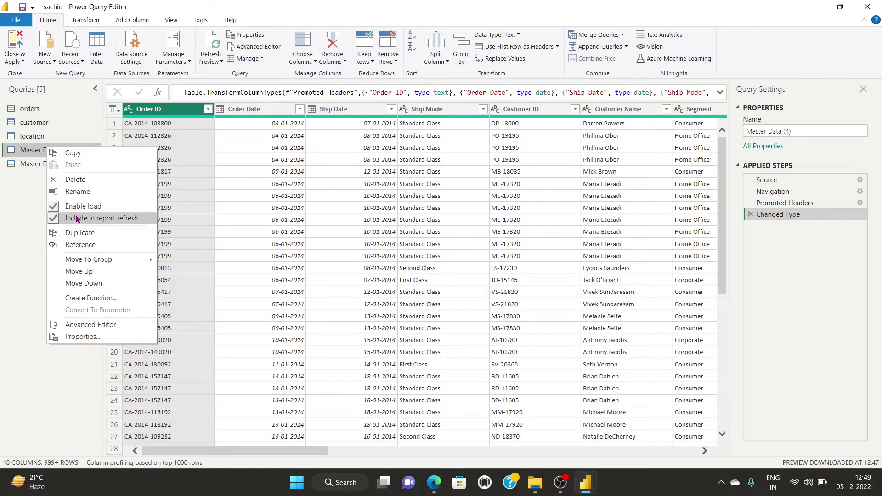
pyautogui.click(77, 191)
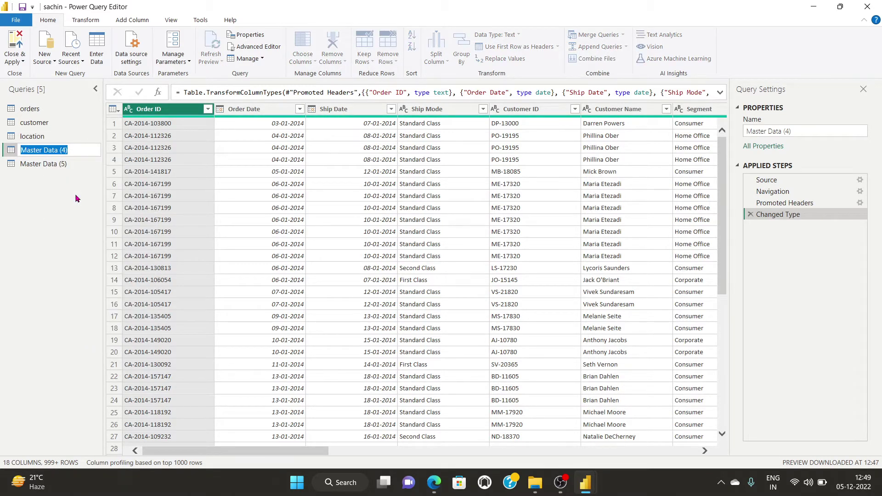
pyautogui.write('pr')
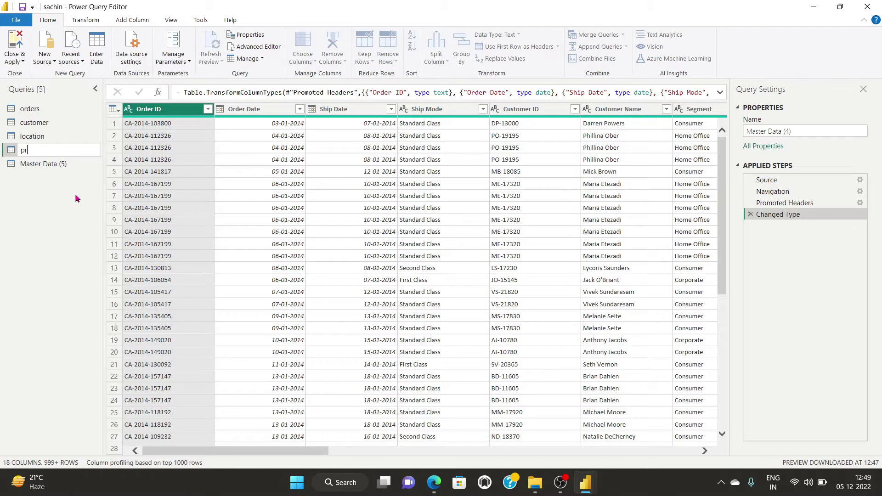
pyautogui.write('oducts')
pyautogui.press('Return')
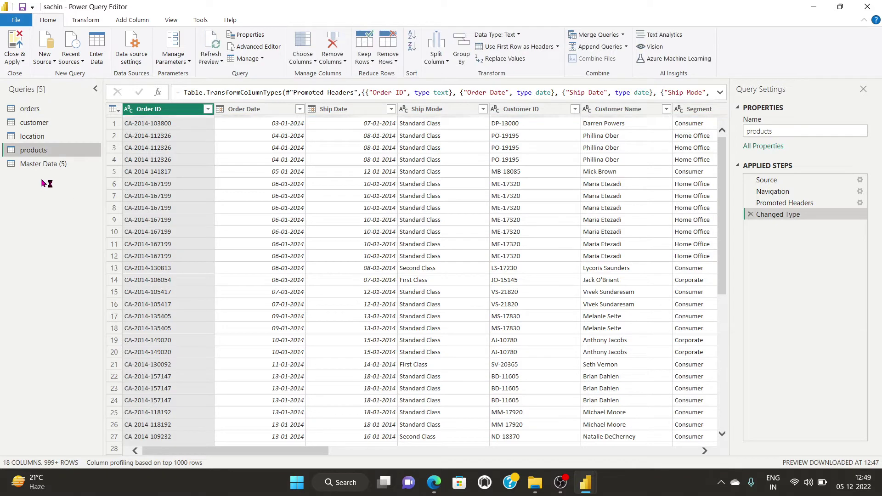
# - Rename the Master Data (5) query as fact table
pyautogui.click(42, 165)
pyautogui.rightClick(42, 165)
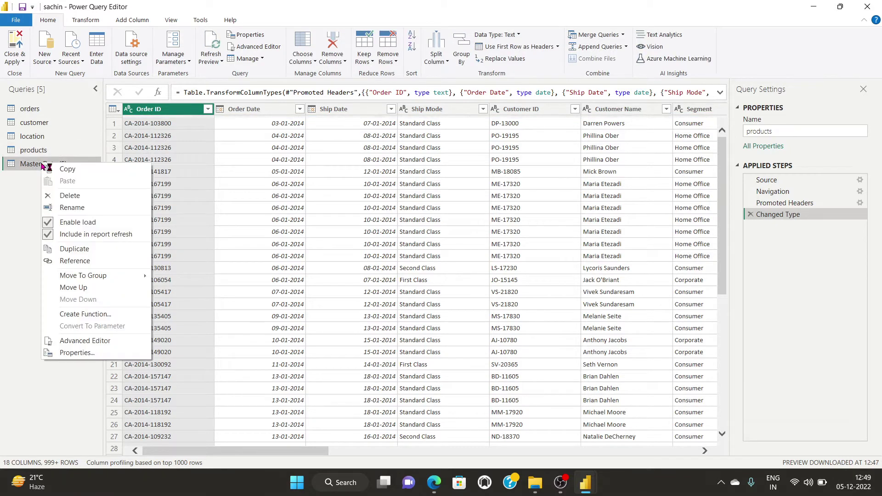
pyautogui.click(70, 209)
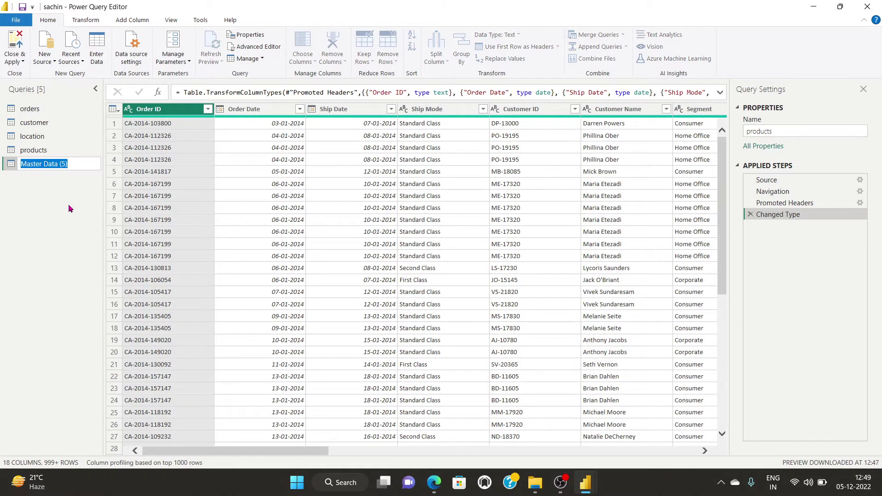
pyautogui.write('fact ta')
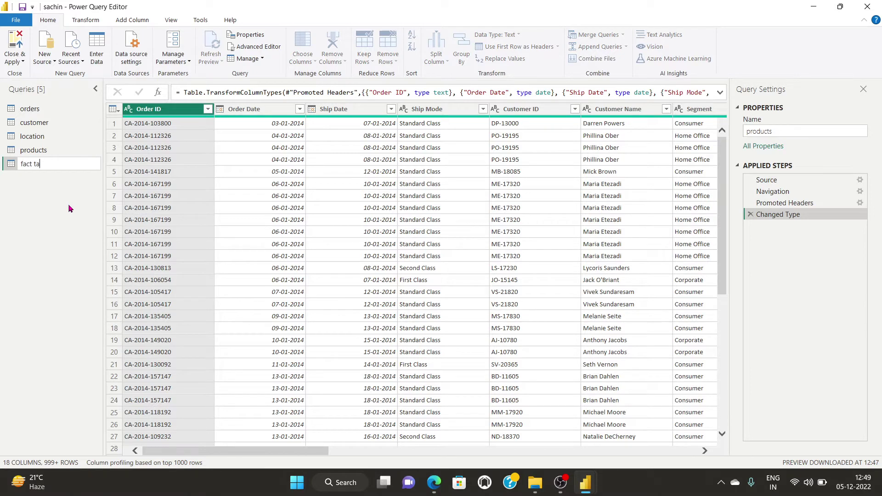
pyautogui.write('ble')
pyautogui.press('Return')
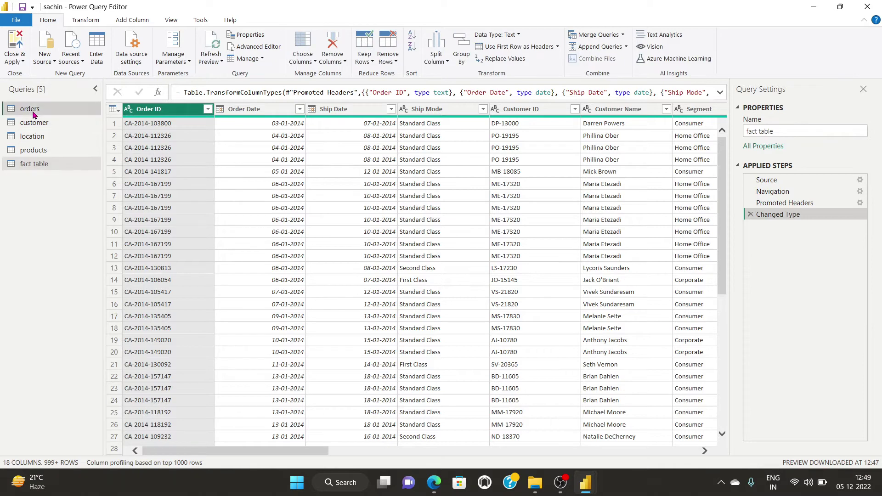
# - In the orders query, keep only the Order ID, Order Date, Ship Date and Ship Mode columns and remove all other columns
pyautogui.click(33, 113)
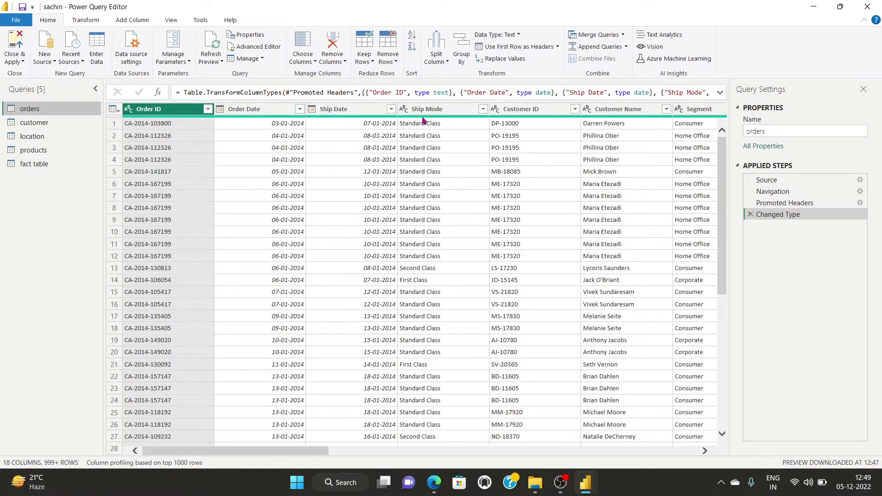
pyautogui.keyDown('ctrl'); pyautogui.click(255, 110); pyautogui.keyUp('ctrl')
pyautogui.keyDown('ctrl'); pyautogui.click(352, 111); pyautogui.keyUp('ctrl')
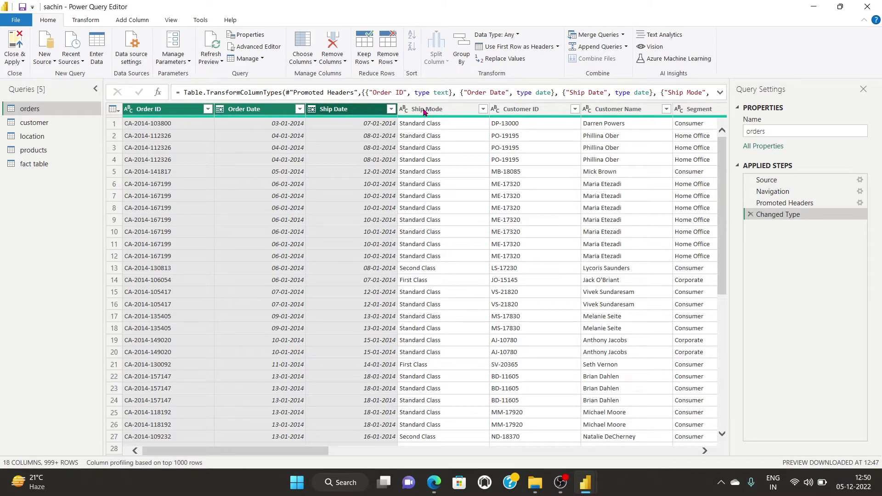
pyautogui.keyDown('ctrl'); pyautogui.click(438, 110); pyautogui.keyUp('ctrl')
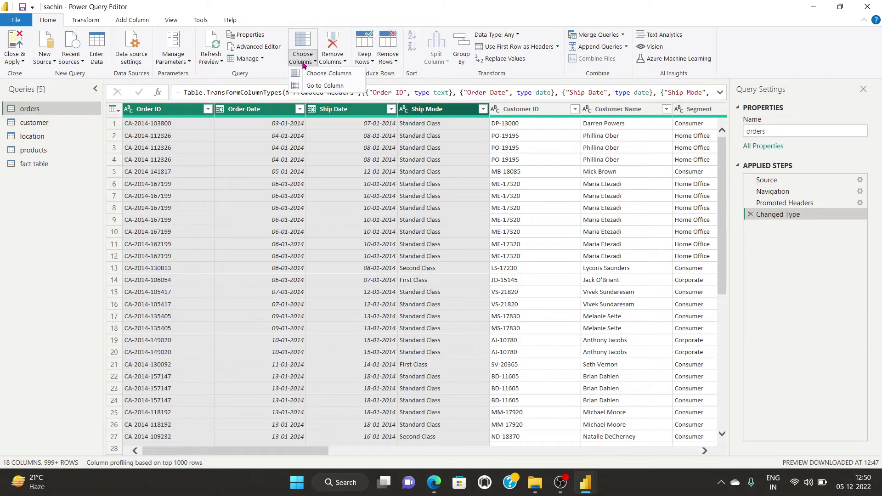
pyautogui.click(333, 63)
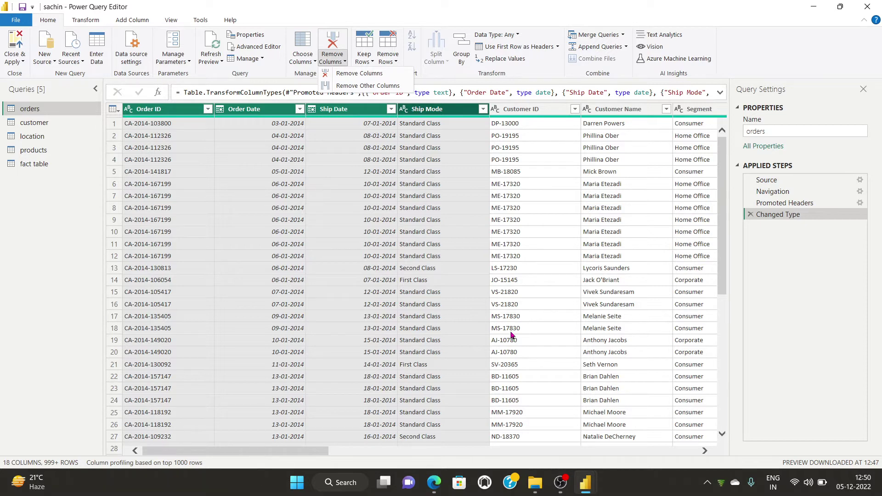
pyautogui.click(352, 450)
pyautogui.moveTo(289, 454); pyautogui.dragTo(242, 448)
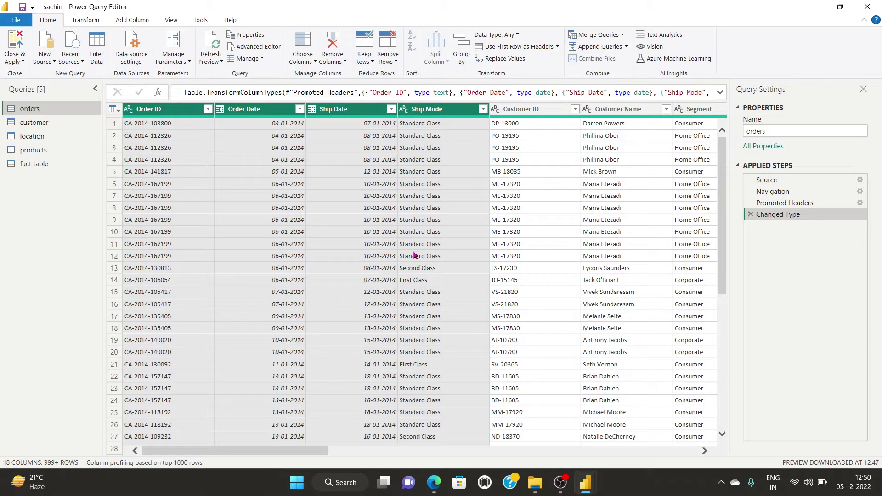
pyautogui.click(386, 65)
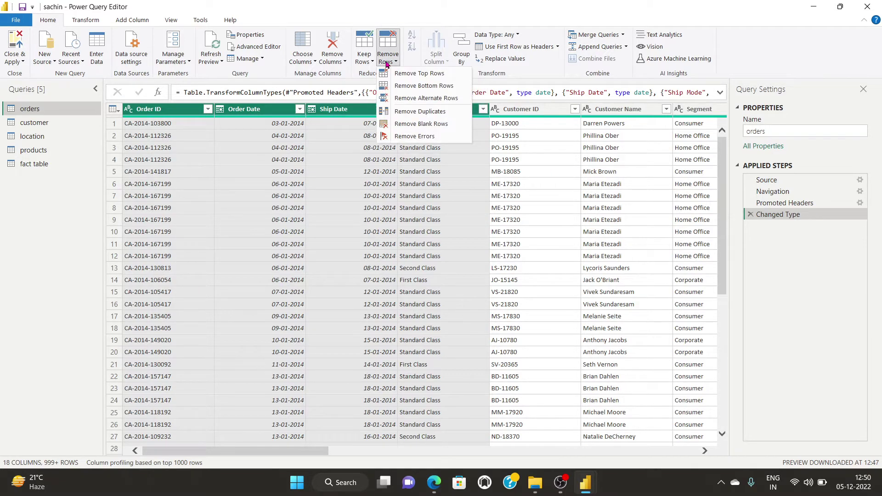
pyautogui.click(333, 62)
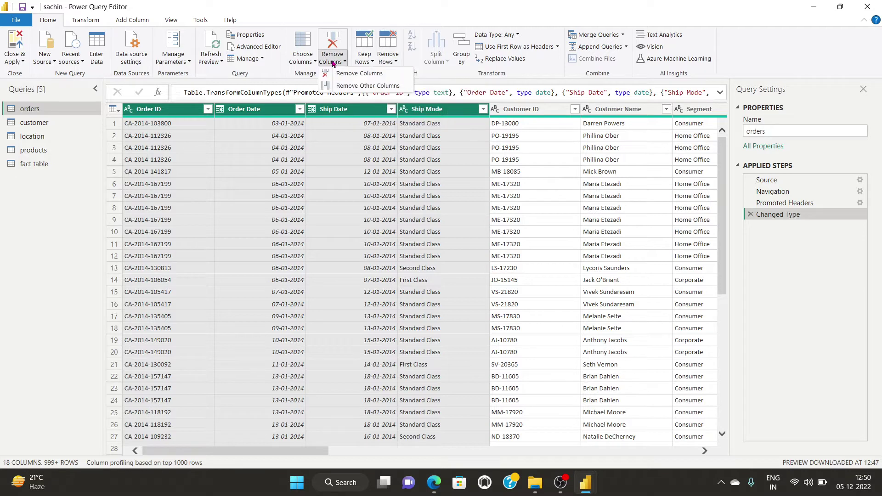
pyautogui.click(354, 86)
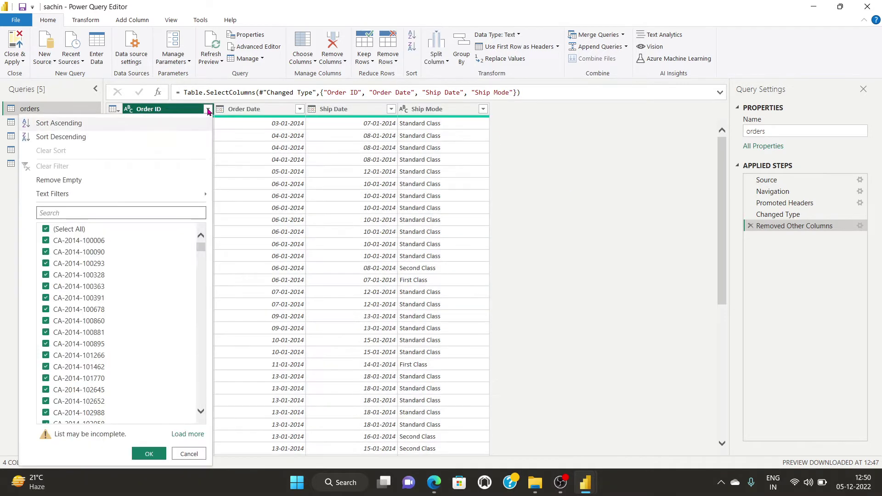
# - Filter out the rows with an empty Order ID in the orders query
pyautogui.click(208, 109)
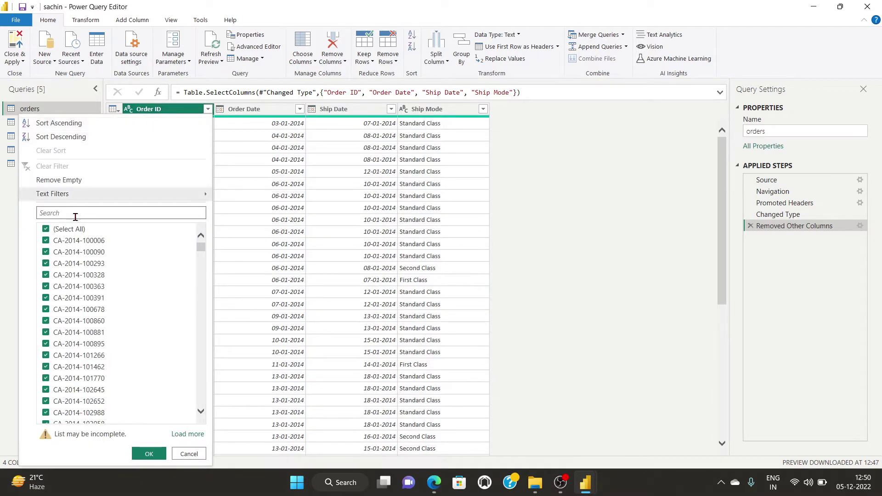
pyautogui.scroll(-1, 112, 308)
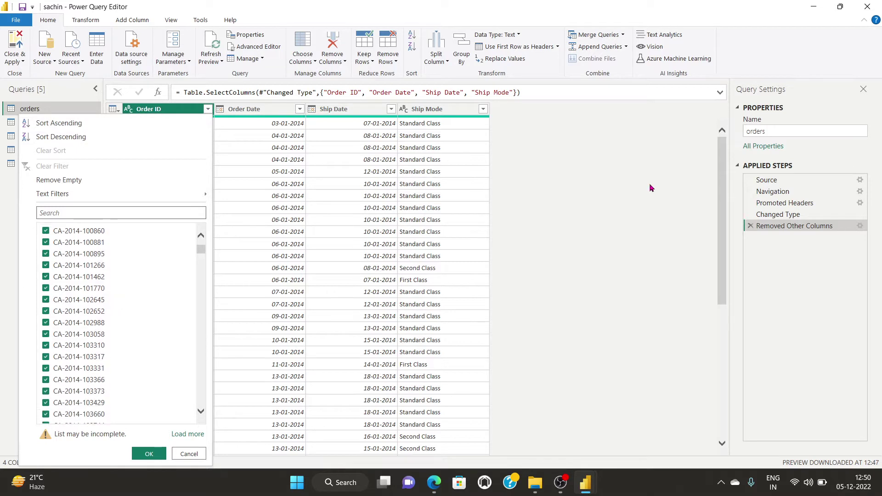
pyautogui.click(556, 203)
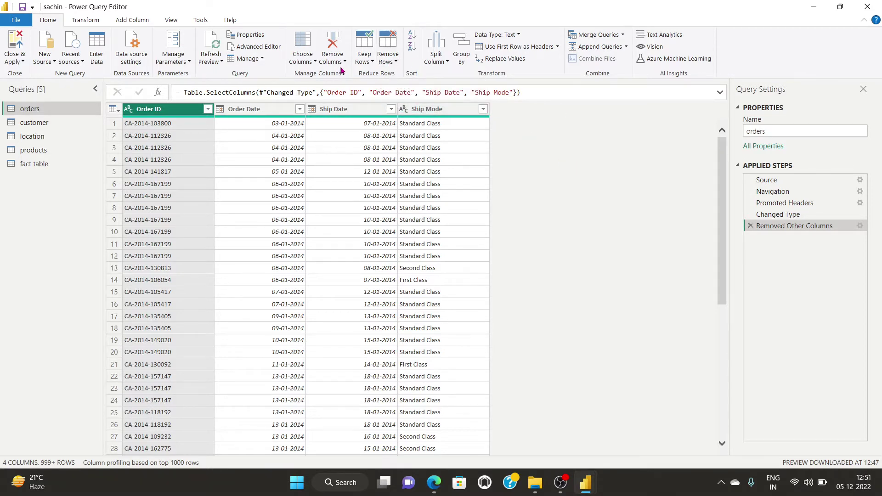
pyautogui.click(207, 110)
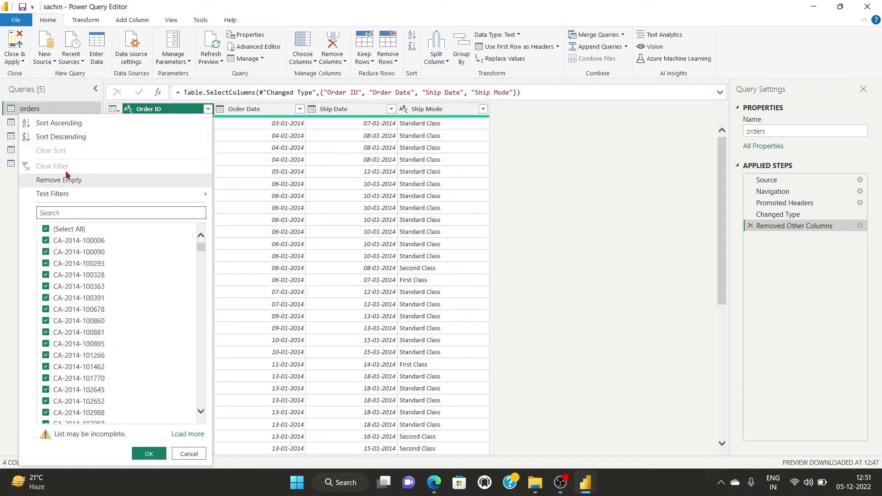
pyautogui.click(75, 182)
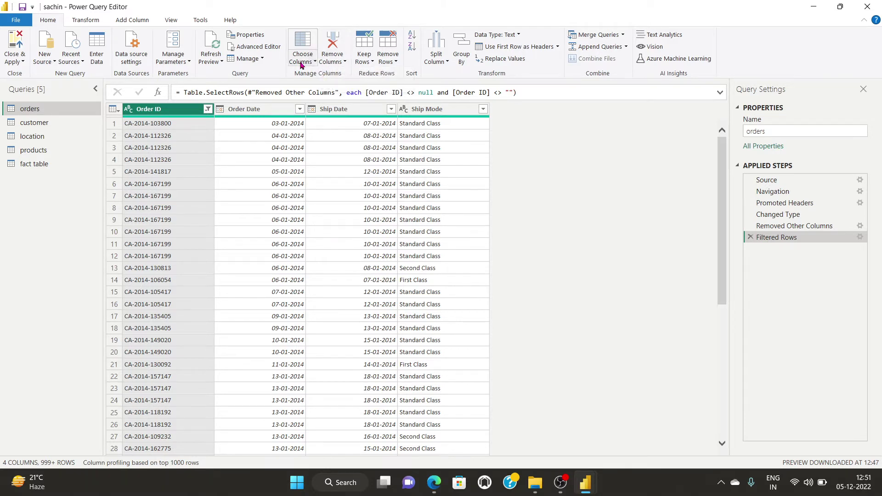
pyautogui.click(332, 60)
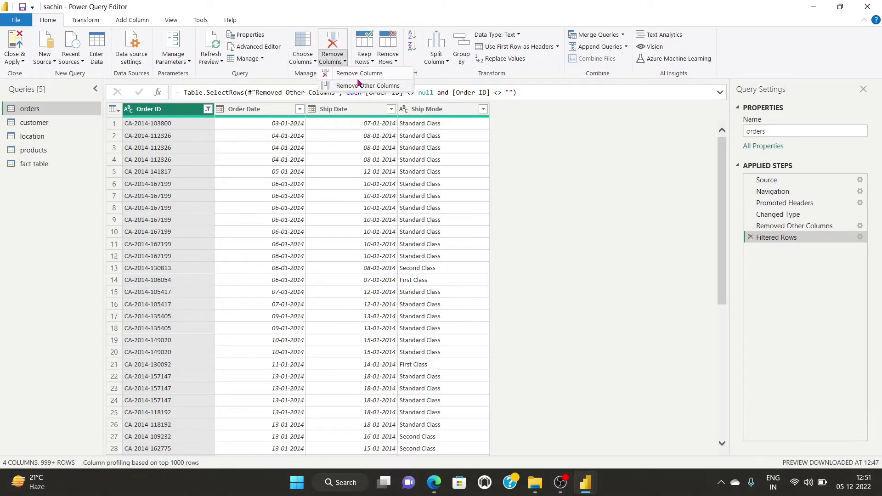
pyautogui.click(540, 178)
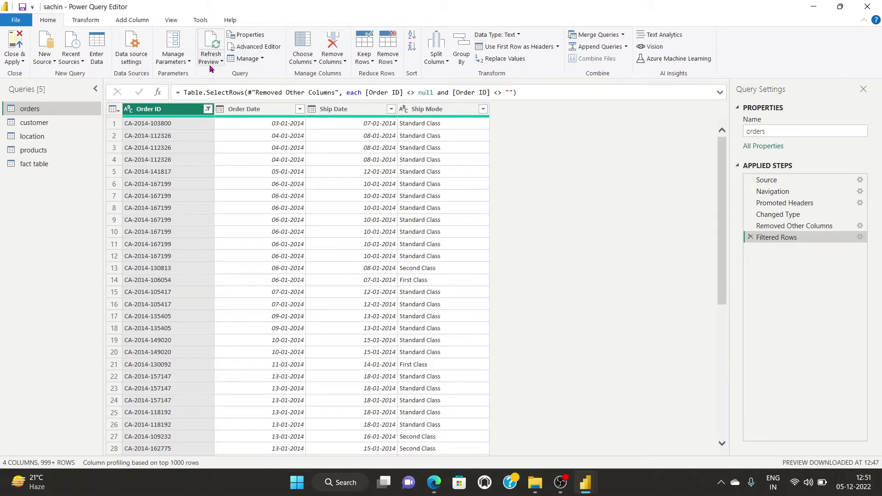
pyautogui.click(87, 20)
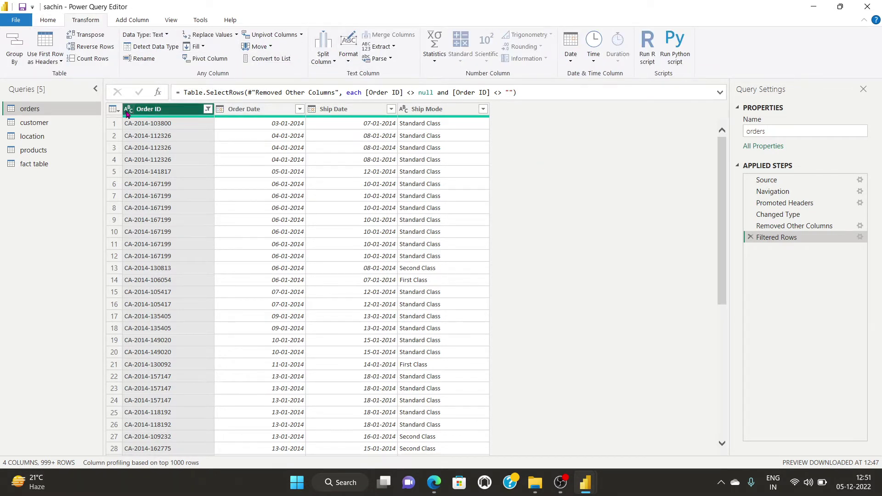
pyautogui.click(48, 20)
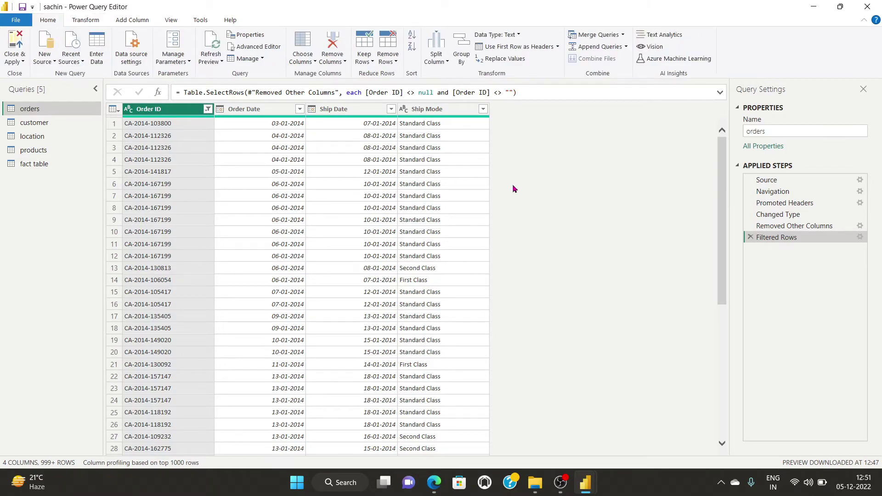
# - In the customer query, keep only the Customer ID, Customer Name and Segment columns and remove all other columns
pyautogui.click(32, 124)
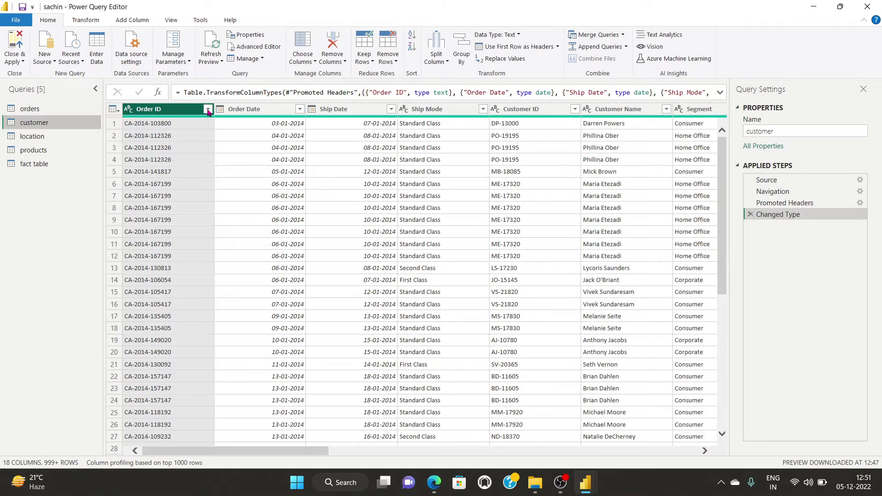
pyautogui.click(532, 110)
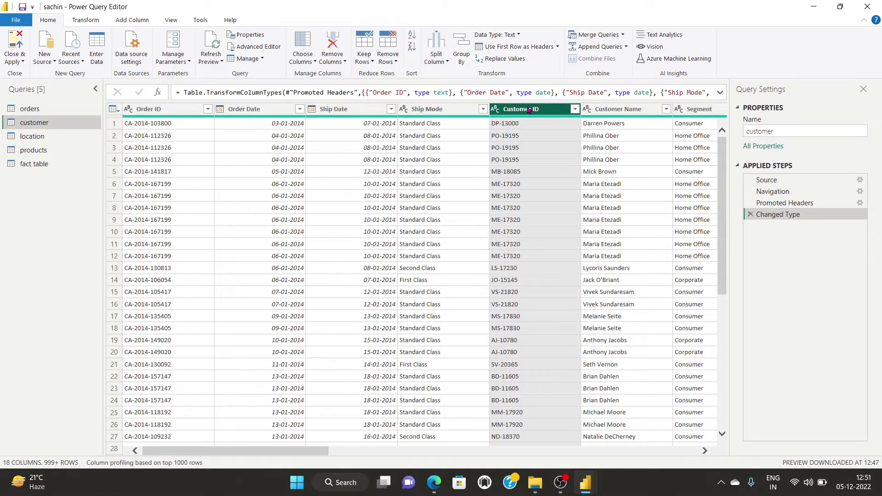
pyautogui.hotkey('shift', 'Right')
pyautogui.hotkey('shift', 'Right')
pyautogui.hotkey('shift', 'Right')
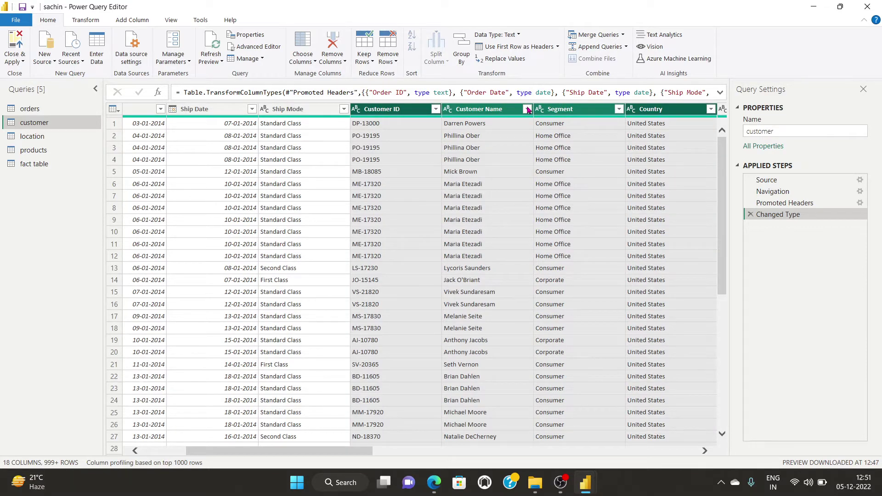
pyautogui.hotkey('shift', 'Left')
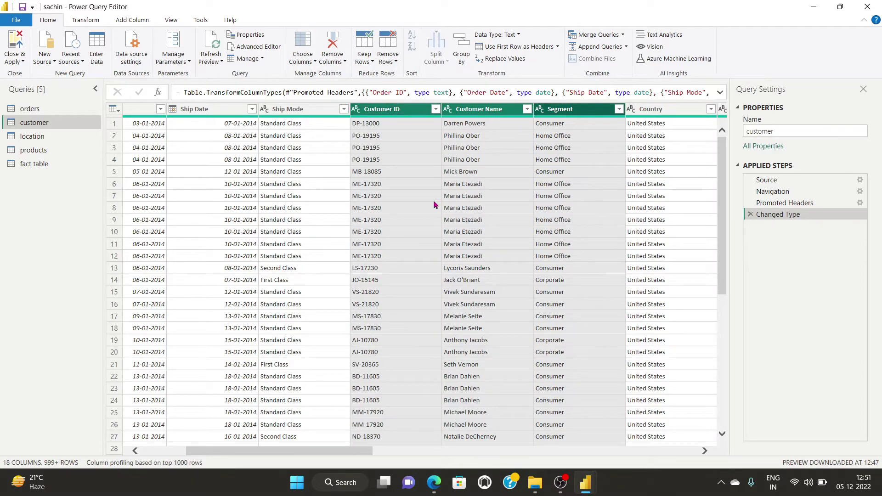
pyautogui.click(332, 59)
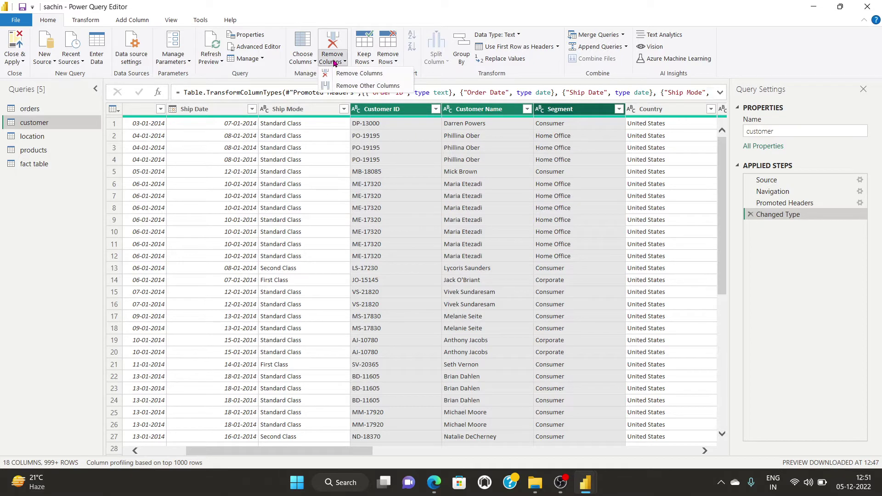
pyautogui.click(362, 86)
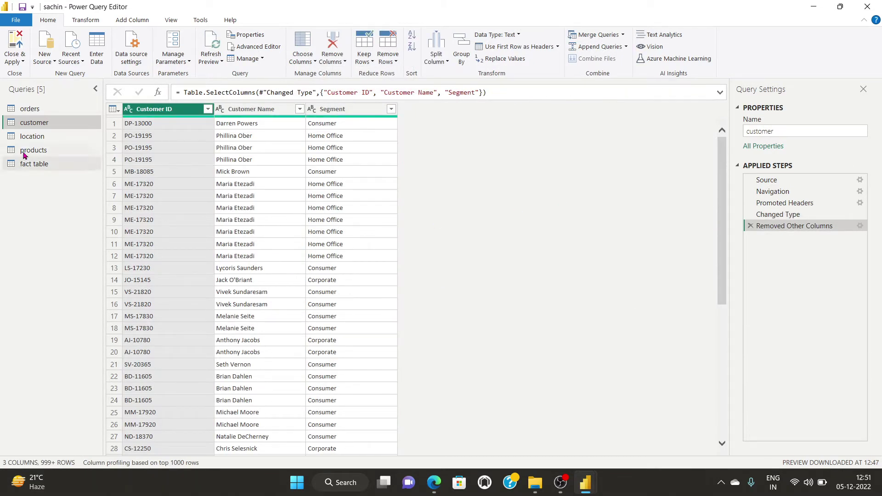
# - In the location query, keep only the Country, City, State, Postal Code and Region columns and remove all other columns
pyautogui.click(31, 136)
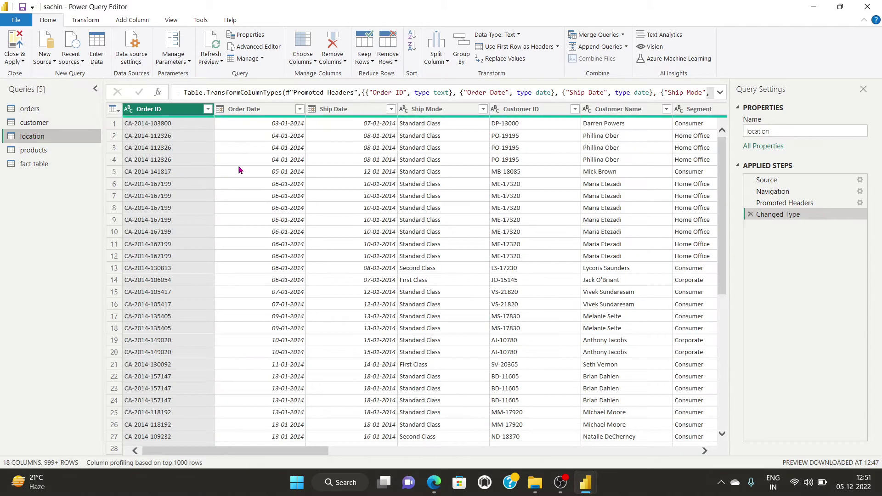
pyautogui.moveTo(271, 452); pyautogui.dragTo(410, 451)
pyautogui.click(432, 112)
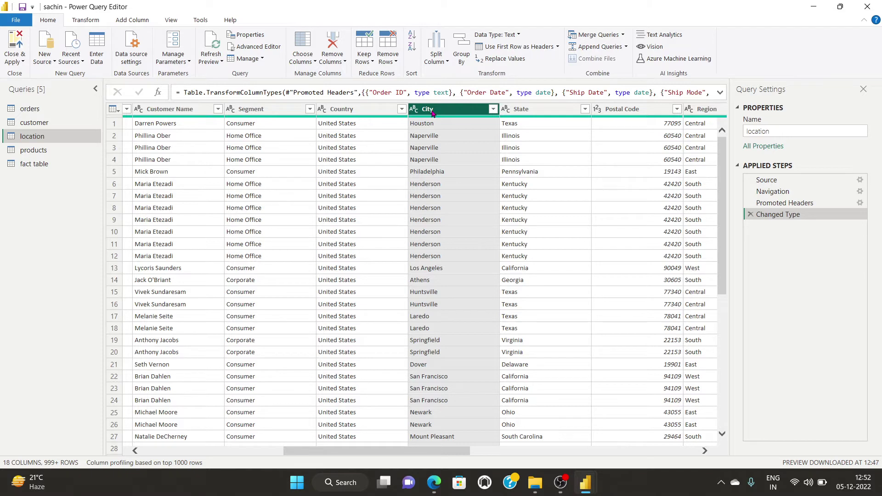
pyautogui.click(371, 114)
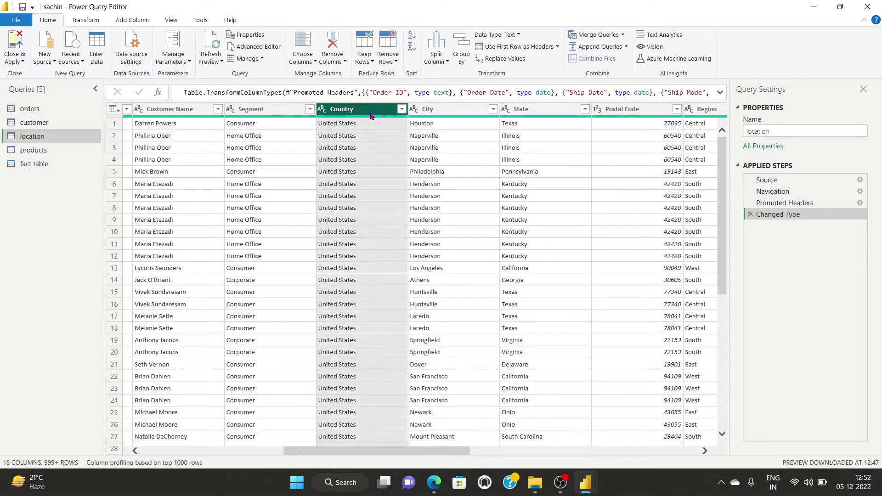
pyautogui.hotkey('shift', 'Right')
pyautogui.hotkey('shift', 'Right')
pyautogui.hotkey('shift', 'Right')
pyautogui.hotkey('shift', 'Right')
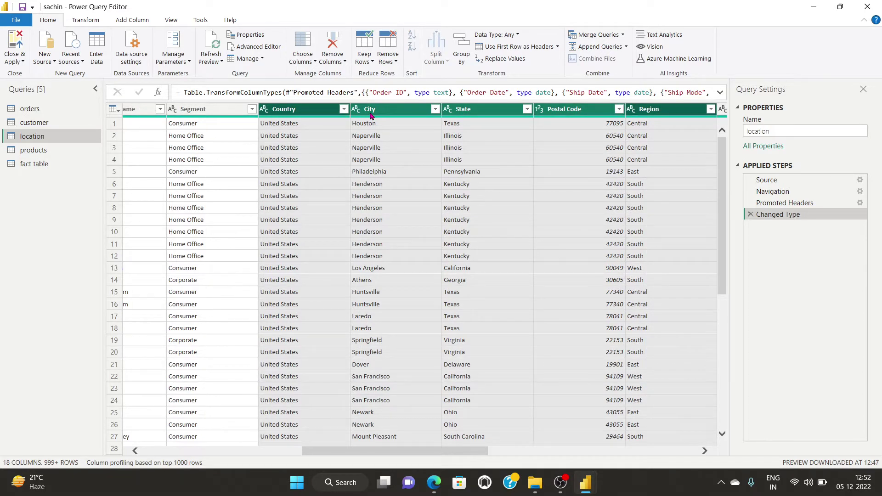
pyautogui.click(335, 62)
pyautogui.click(345, 86)
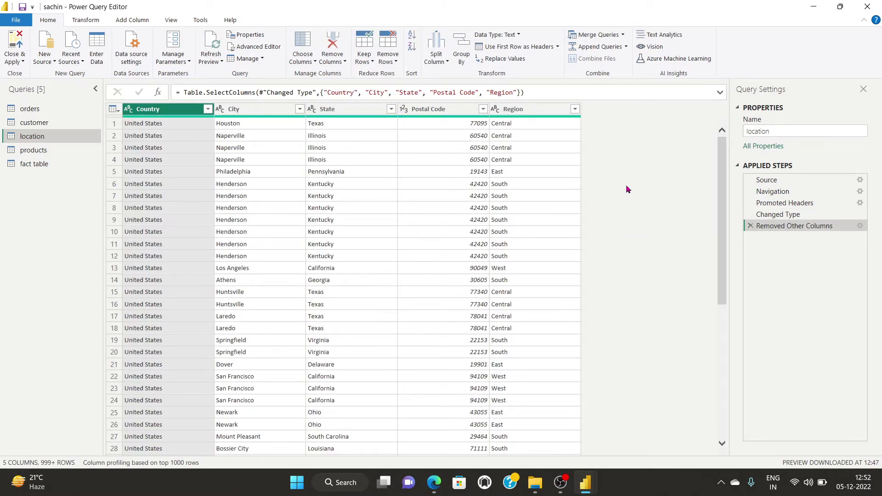
pyautogui.click(35, 150)
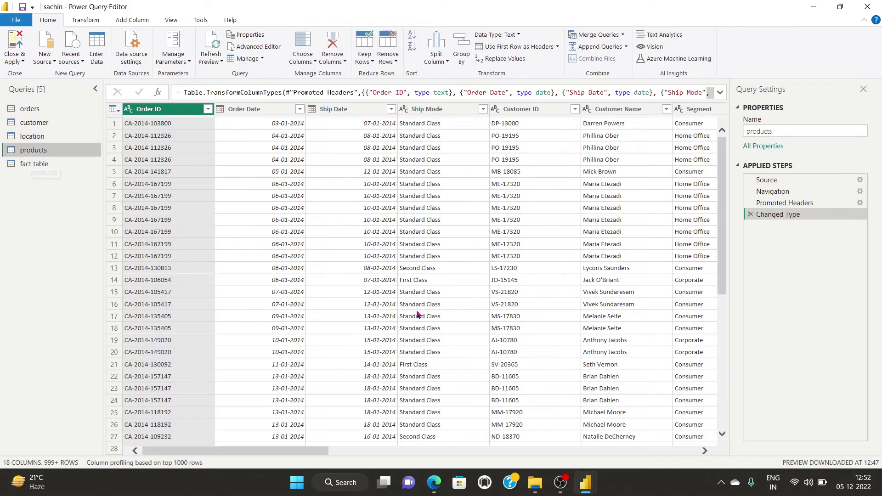
pyautogui.moveTo(312, 452); pyautogui.dragTo(515, 452)
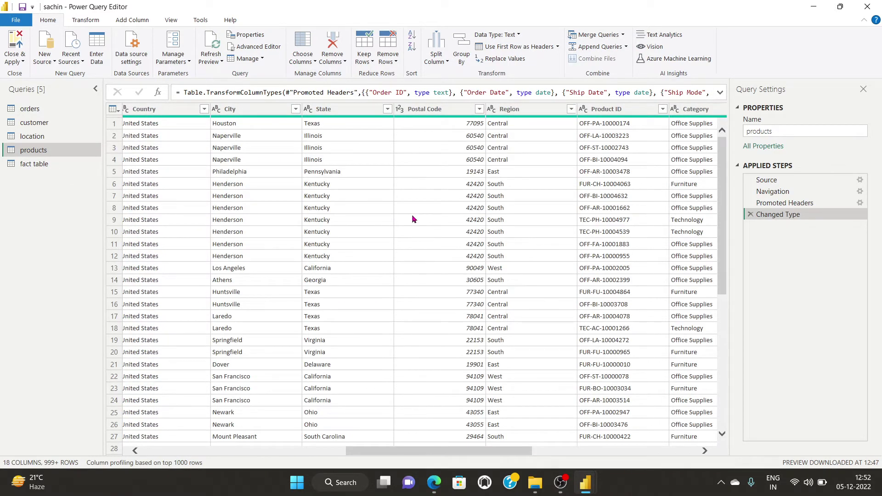
pyautogui.click(429, 110)
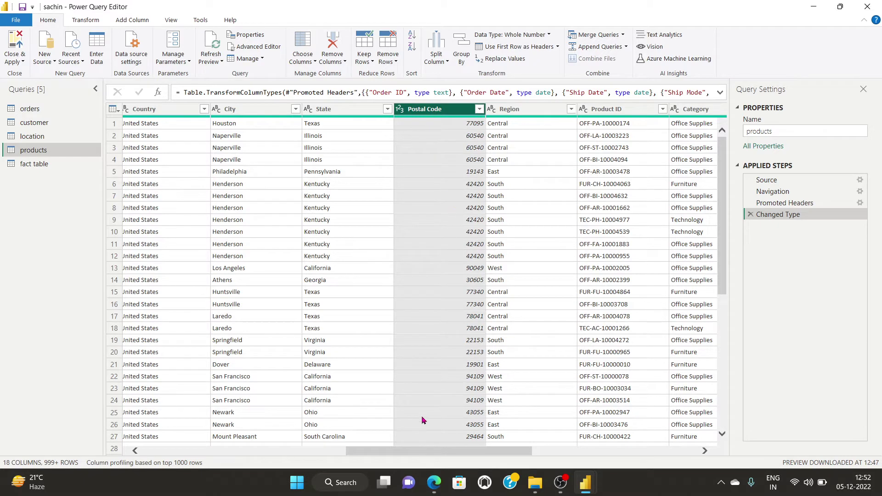
pyautogui.moveTo(458, 452); pyautogui.dragTo(461, 452)
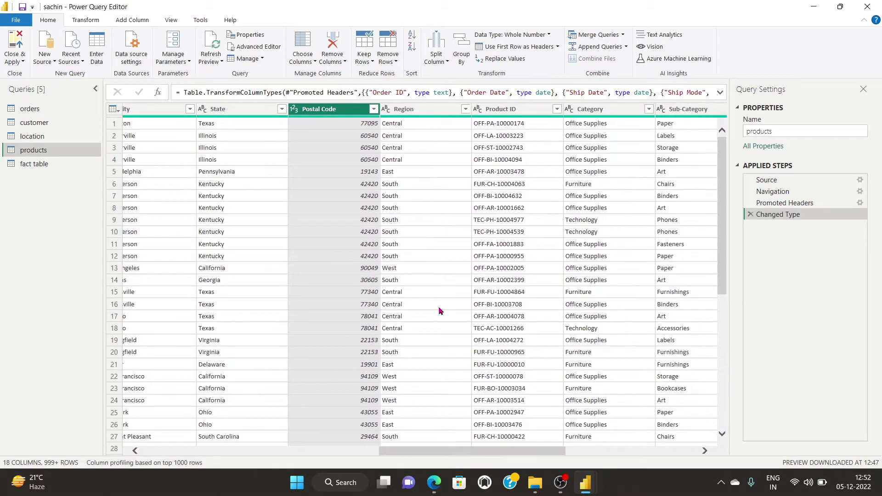
pyautogui.click(37, 136)
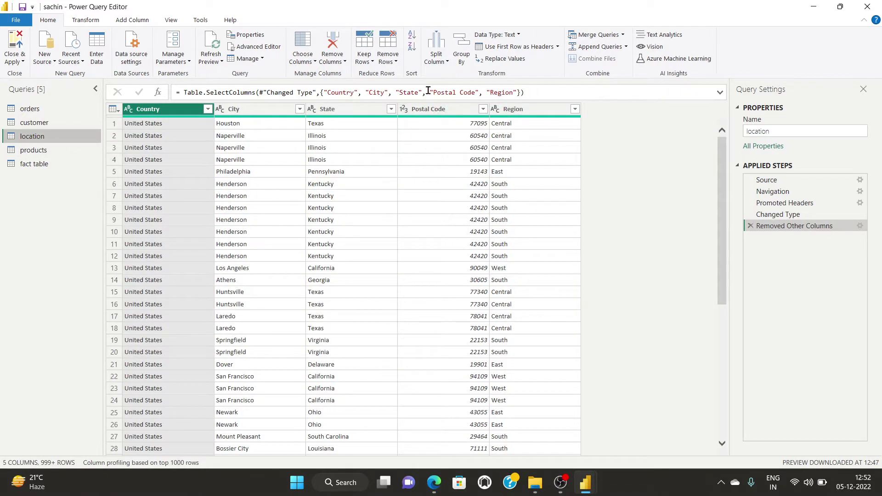
# - In the products query, keep only the Product ID, Category, Sub-Category and Product Name columns and remove all other columns
pyautogui.click(33, 150)
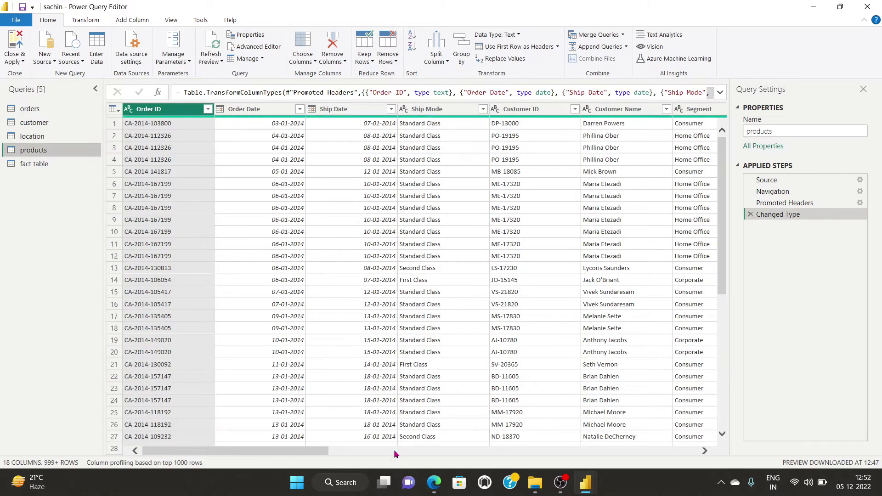
pyautogui.moveTo(298, 453); pyautogui.dragTo(558, 455)
pyautogui.click(428, 109)
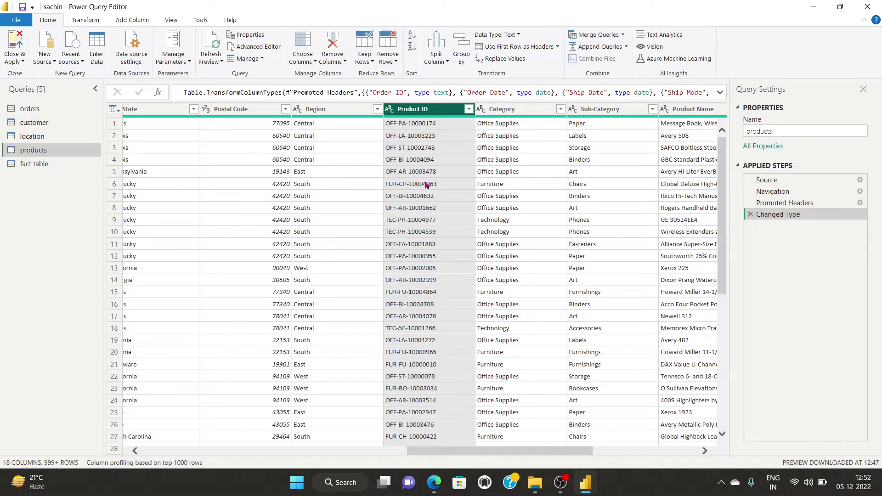
pyautogui.hotkey('shift', 'Right')
pyautogui.hotkey('shift', 'Right')
pyautogui.hotkey('shift', 'Right')
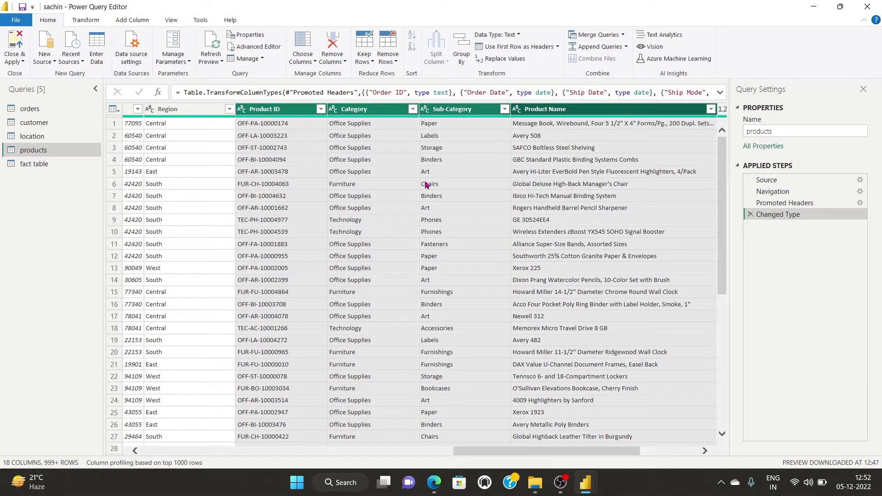
pyautogui.click(335, 59)
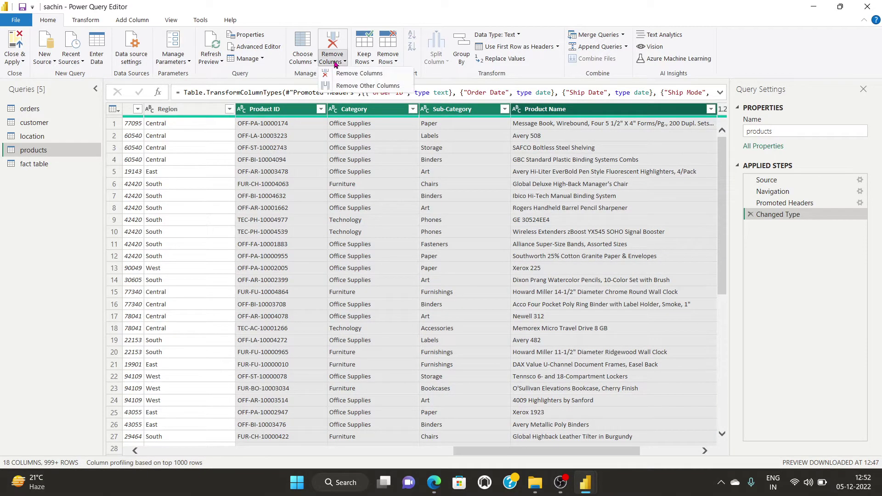
pyautogui.click(363, 86)
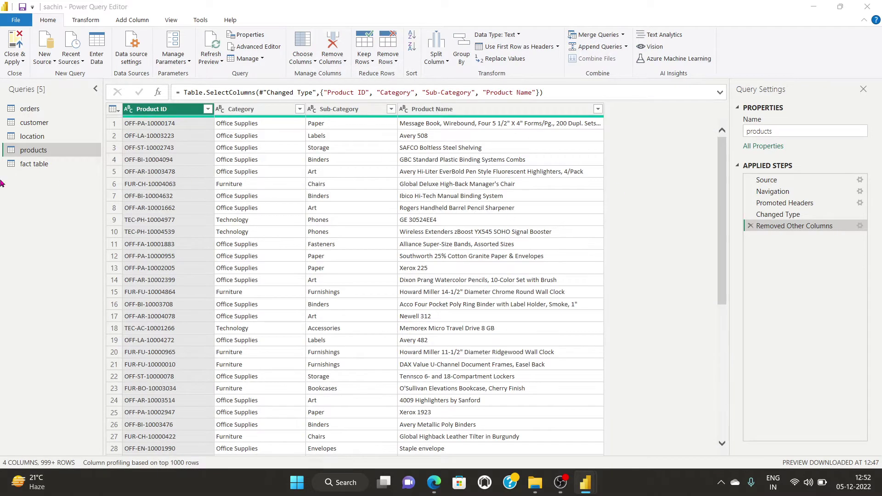
# - Apply the pending query changes without closing the editor
pyautogui.click(18, 63)
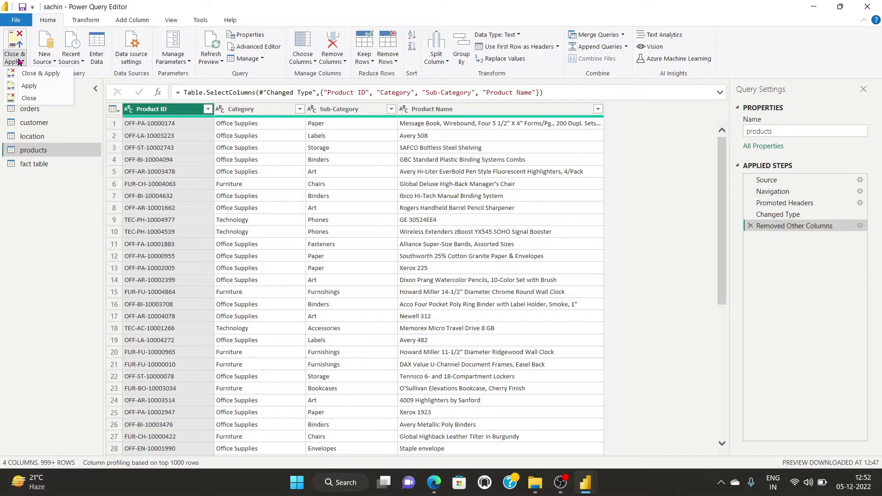
pyautogui.click(29, 86)
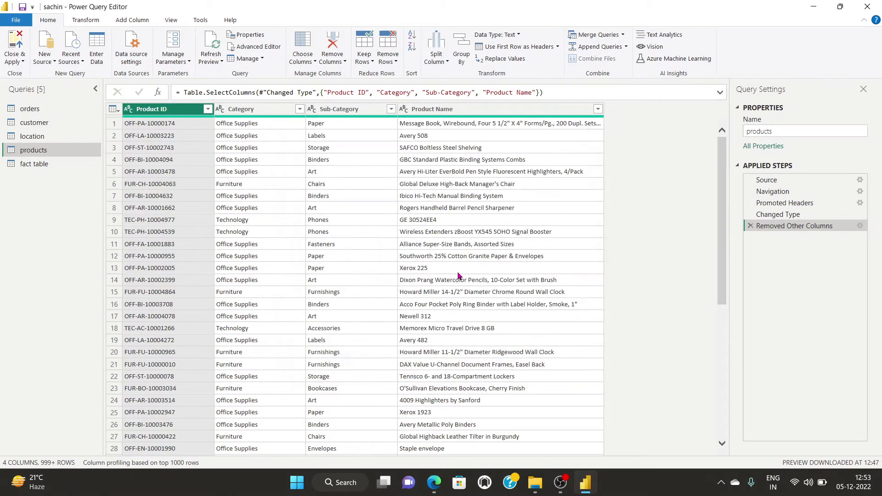
pyautogui.click(561, 483)
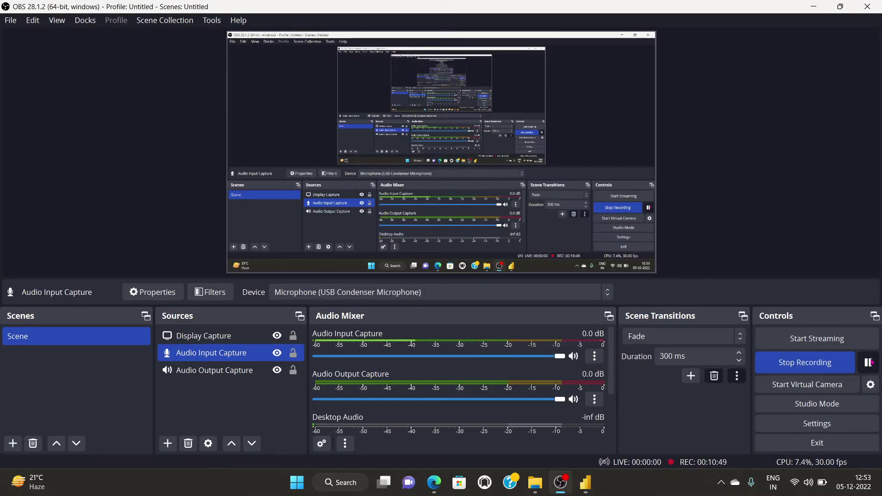
pyautogui.moveTo(586, 482)
pyautogui.click(627, 447)
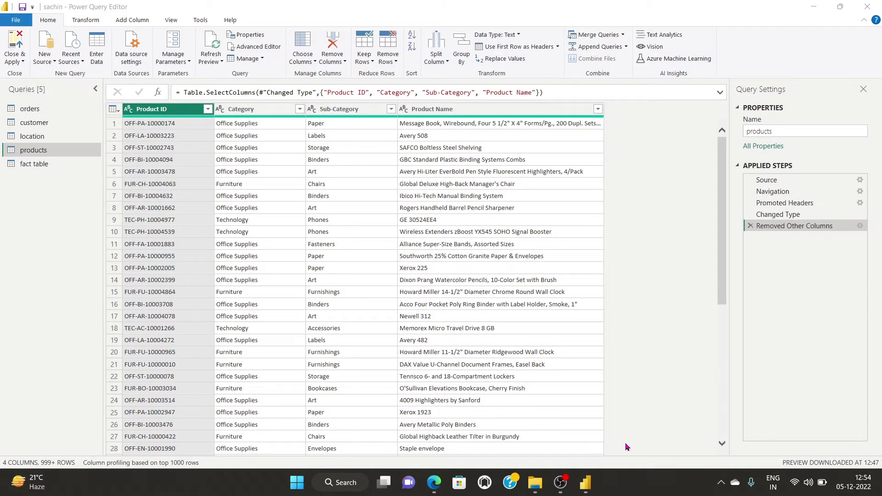
# - Remove the rows with duplicate Order ID values from the orders query
pyautogui.click(28, 110)
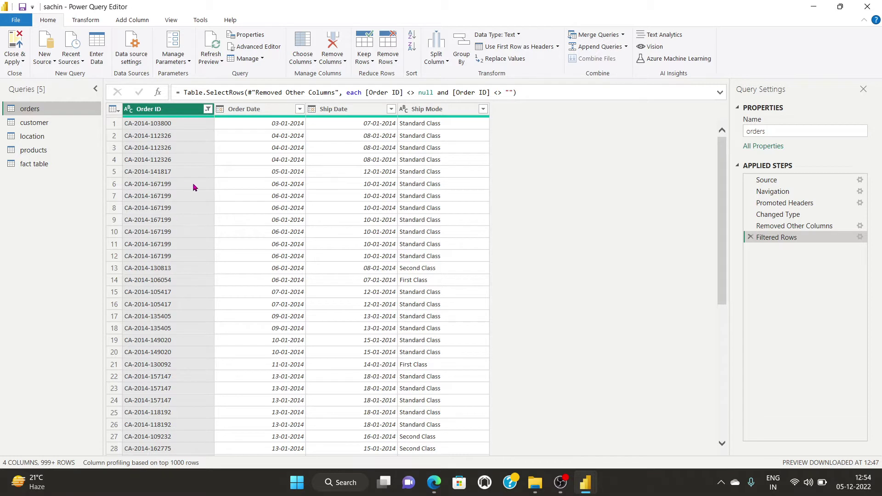
pyautogui.rightClick(181, 108)
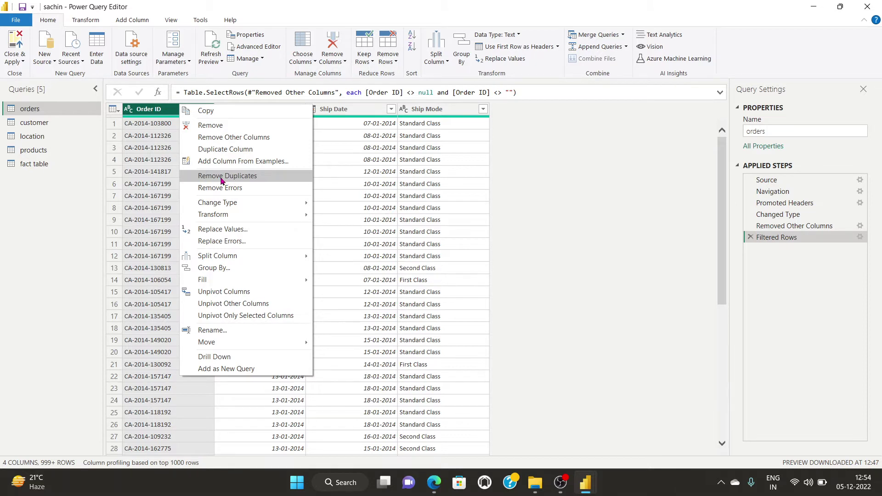
pyautogui.click(524, 182)
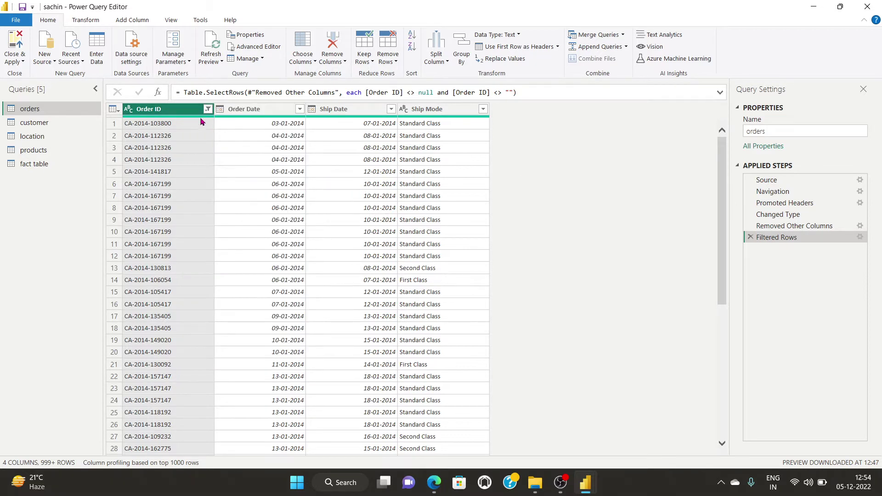
pyautogui.rightClick(170, 110)
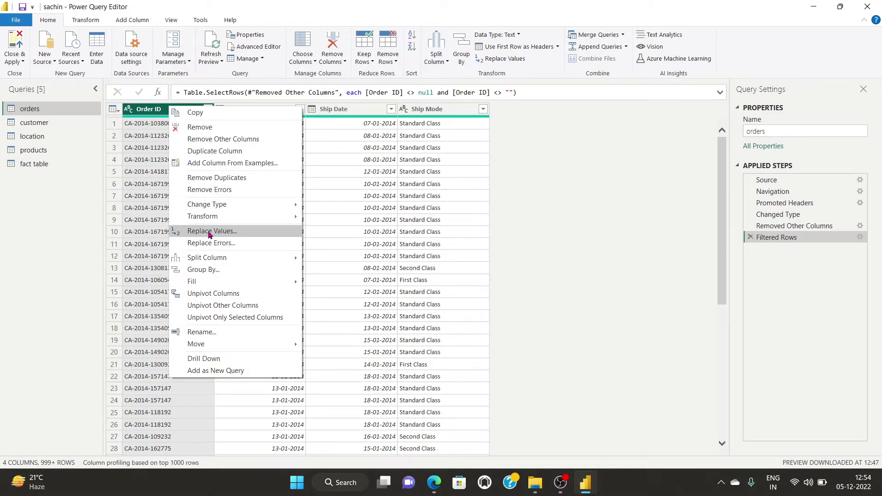
pyautogui.click(223, 180)
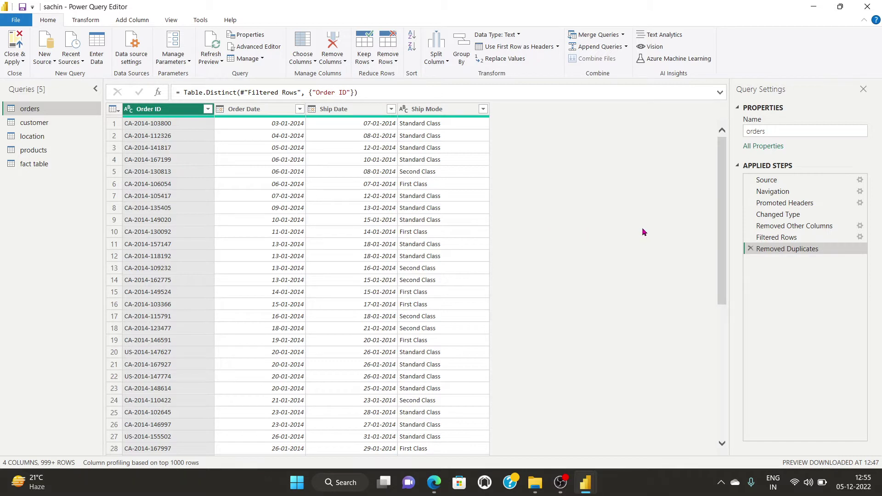
# - Remove the rows with duplicate Customer ID values from the customer query
pyautogui.click(28, 125)
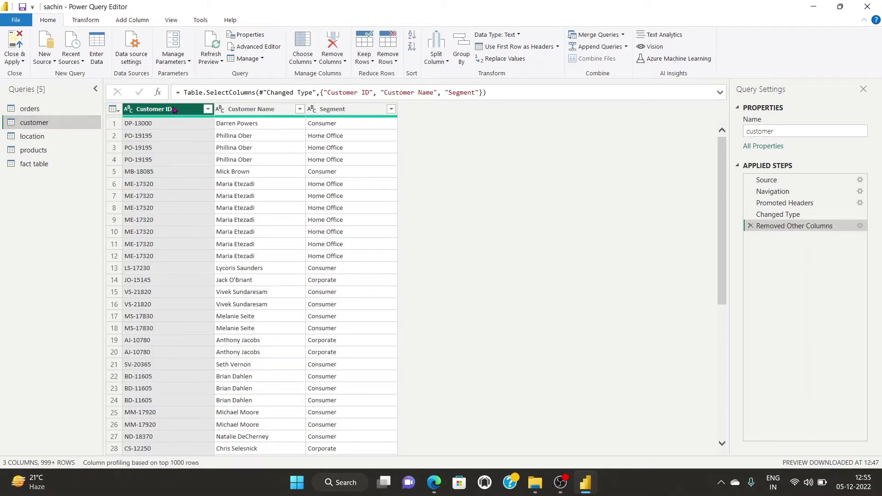
pyautogui.rightClick(175, 110)
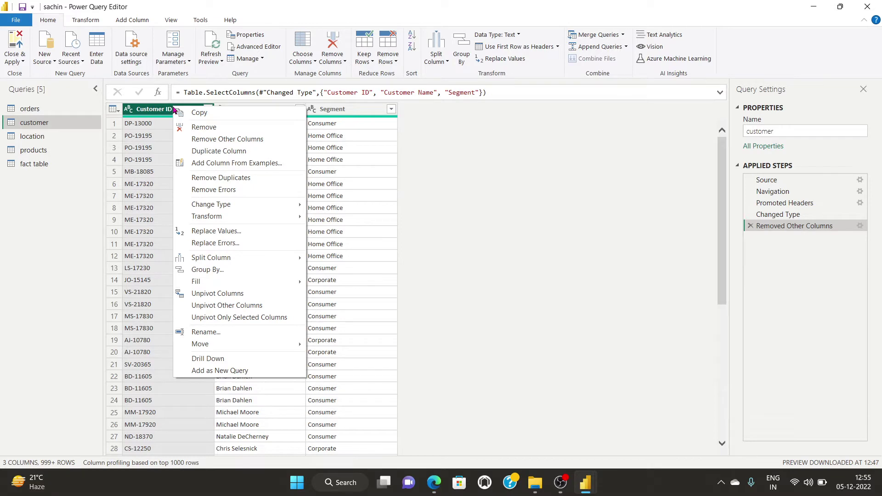
pyautogui.click(204, 178)
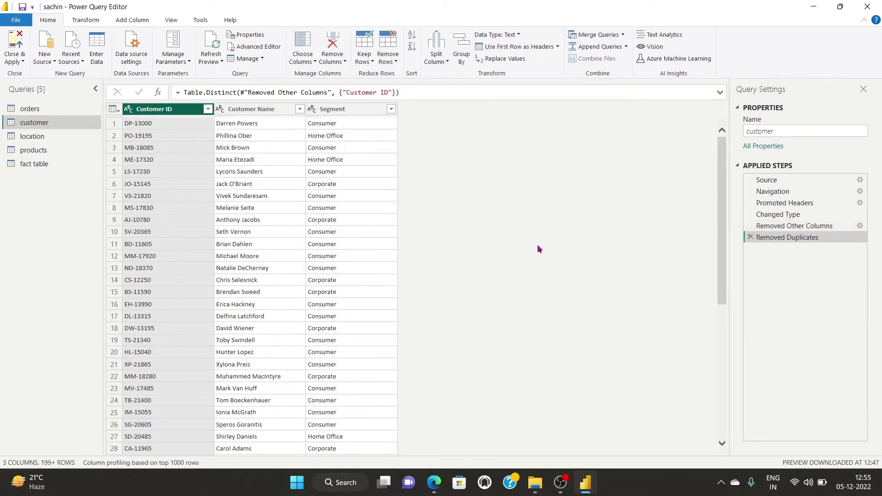
# - In the location query, move the Postal Code column to the first position and remove rows with duplicate Postal Code values
pyautogui.click(32, 136)
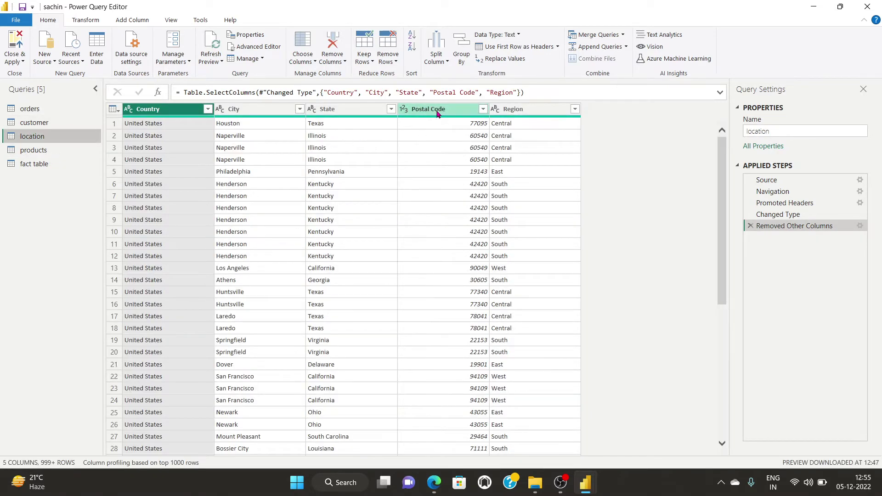
pyautogui.moveTo(437, 114); pyautogui.dragTo(174, 116)
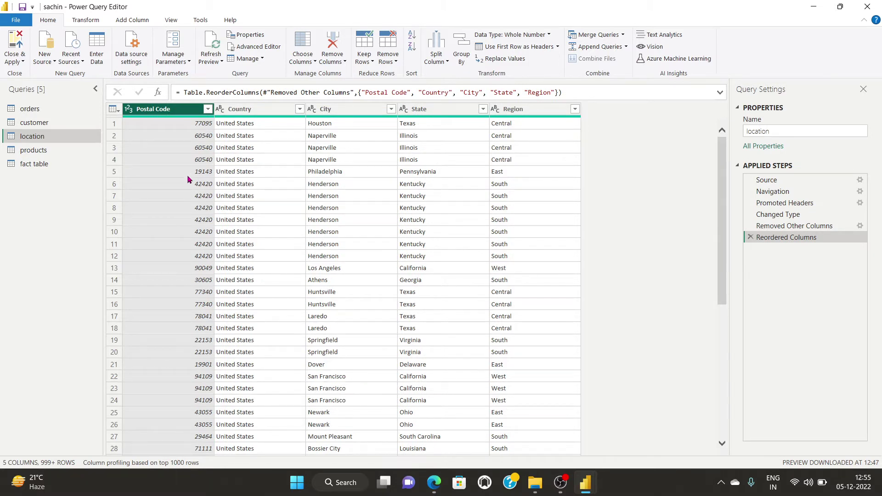
pyautogui.rightClick(177, 111)
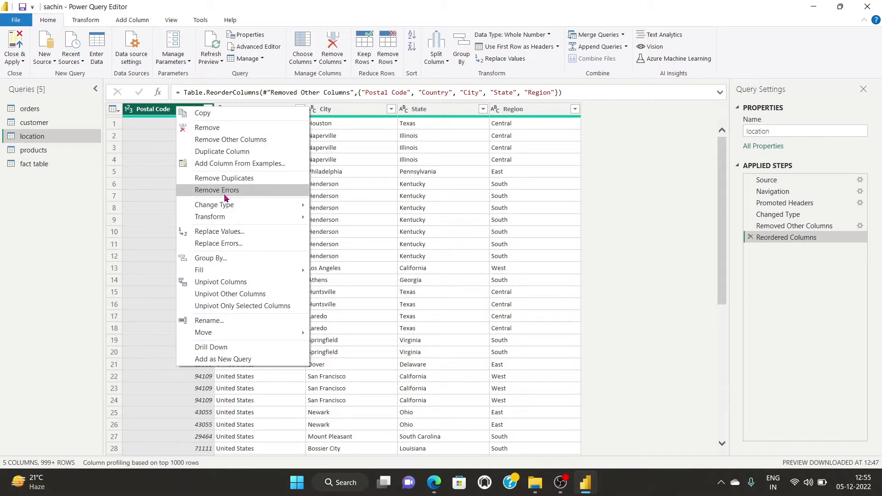
pyautogui.click(227, 179)
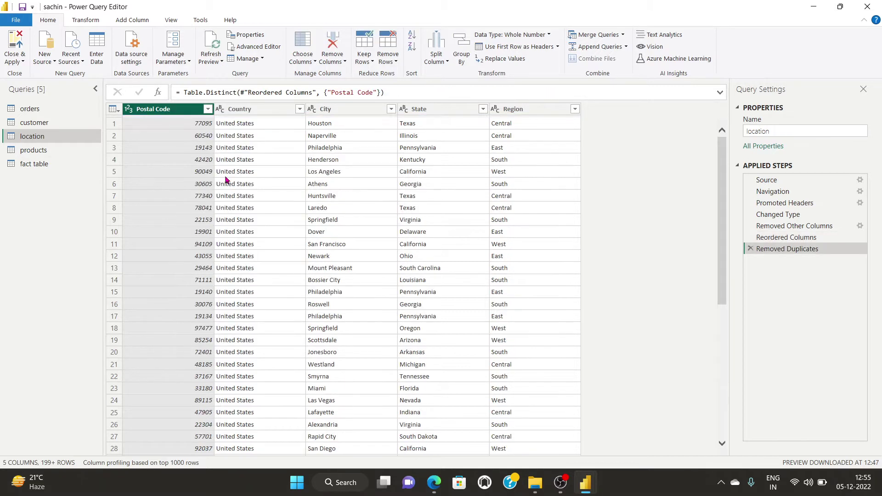
# - Remove the rows with an empty Postal Code from the location query
pyautogui.rightClick(147, 110)
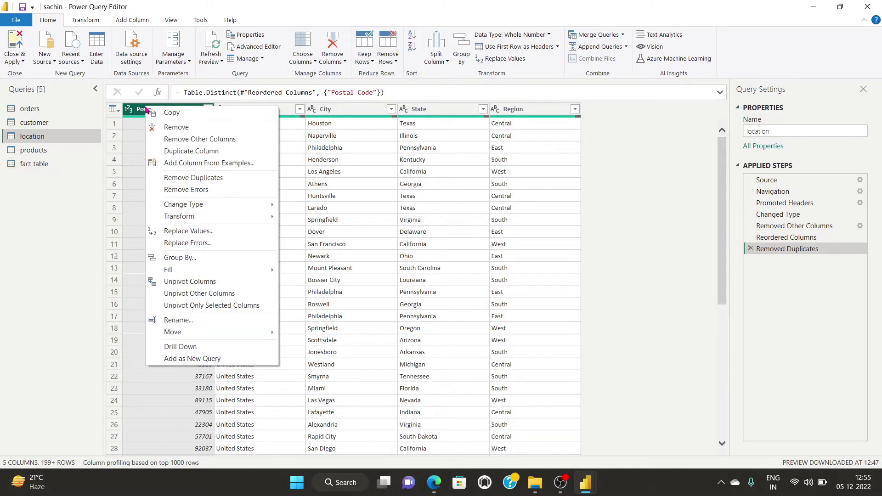
pyautogui.click(140, 111)
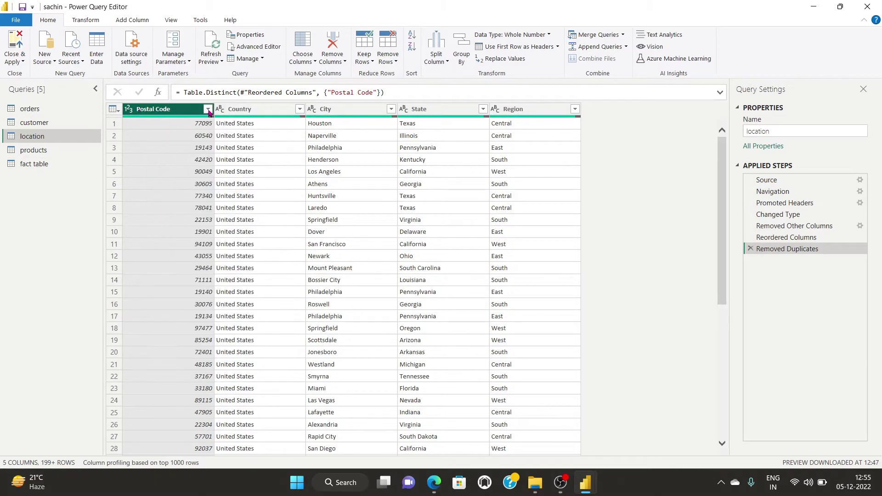
pyautogui.click(208, 109)
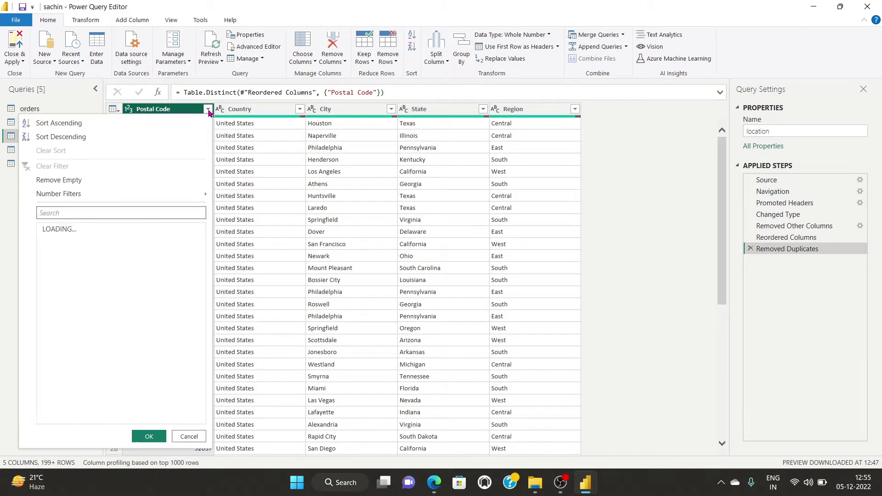
pyautogui.click(64, 183)
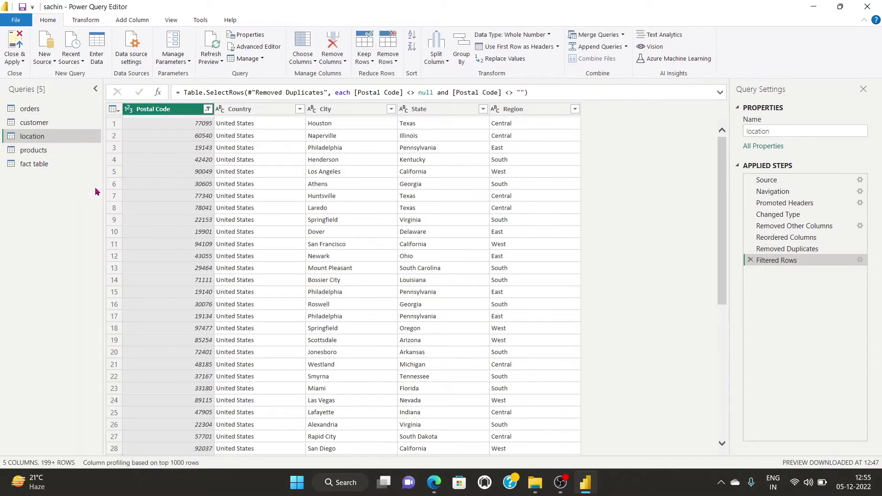
# - Remove the rows with an empty Customer ID from the customer query
pyautogui.click(30, 123)
pyautogui.click(207, 110)
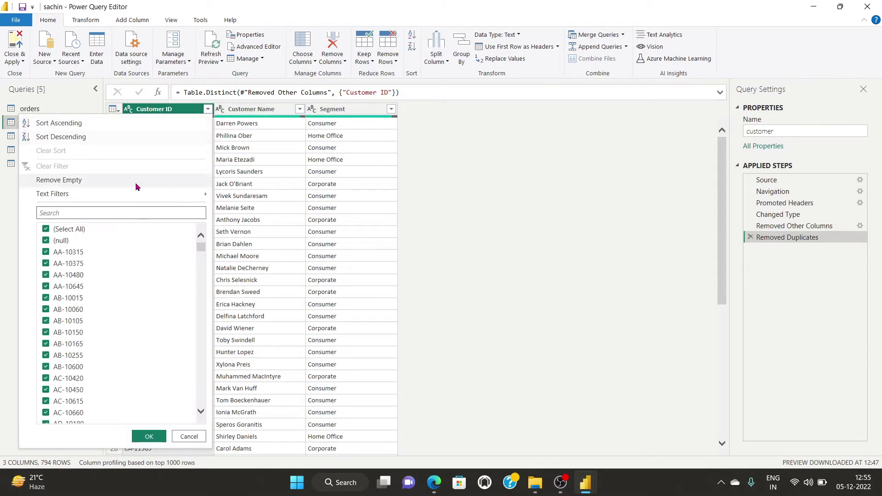
pyautogui.click(59, 181)
# - Remove the rows with an empty Order ID from the orders query
pyautogui.click(29, 109)
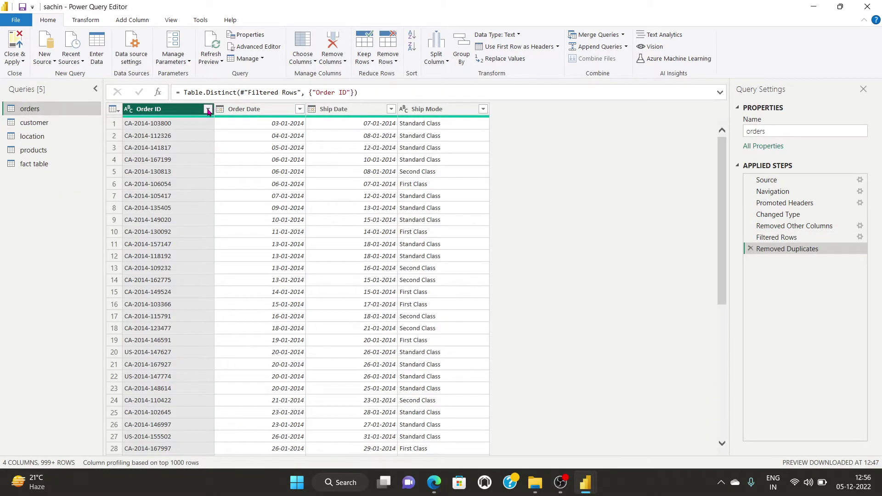
pyautogui.click(208, 109)
pyautogui.click(67, 181)
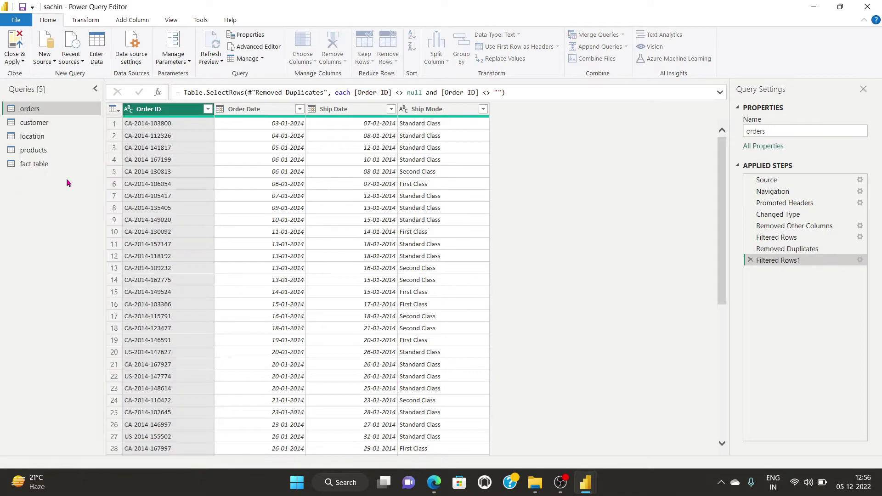
# - In the products query, remove the rows with an empty Product ID and the rows with duplicate Product ID values
pyautogui.click(35, 150)
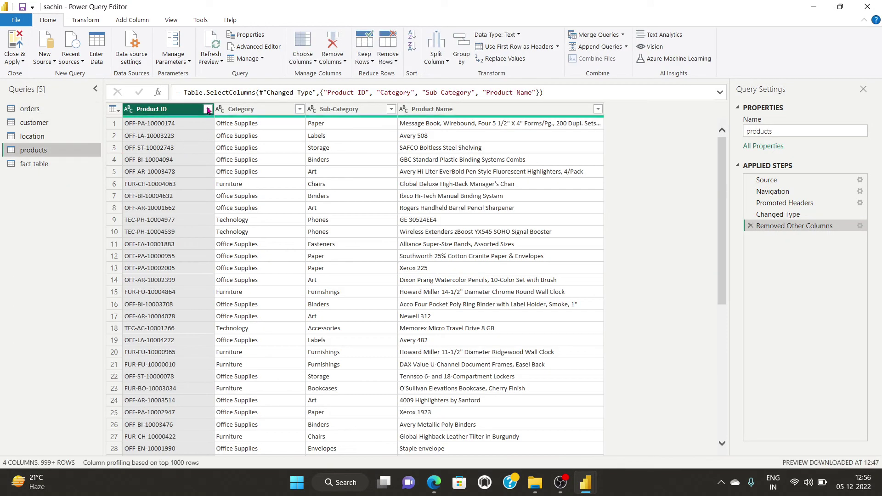
pyautogui.click(208, 109)
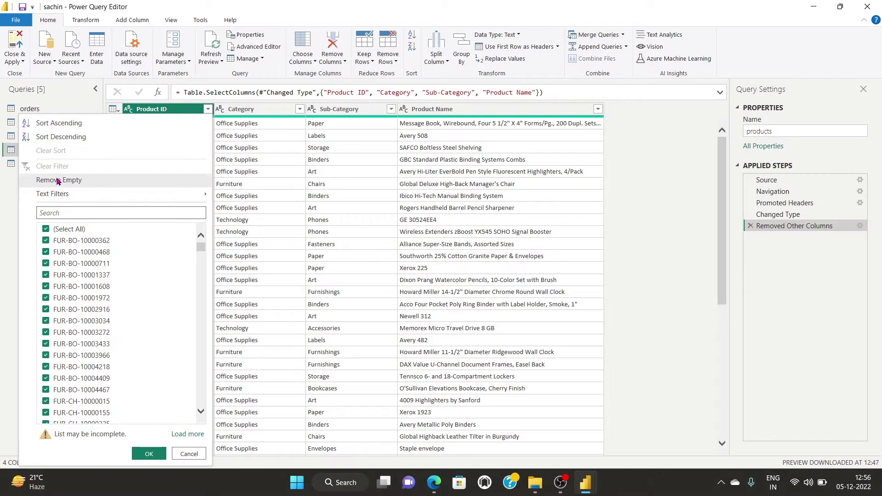
pyautogui.click(59, 180)
pyautogui.rightClick(179, 109)
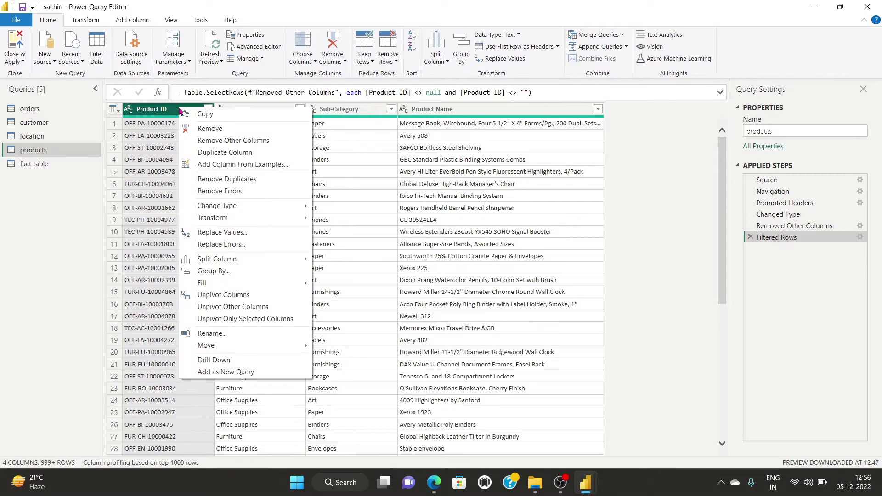
pyautogui.click(214, 179)
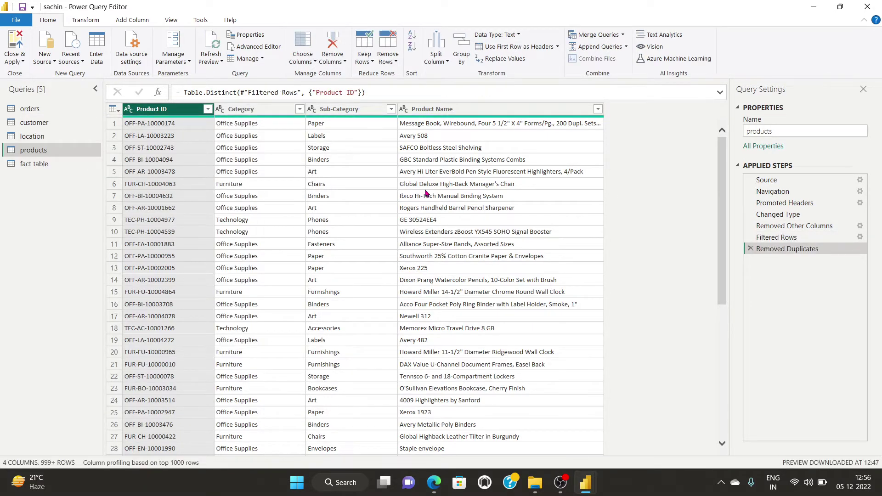
# - In the fact table query, keep only Order ID, Customer ID, Postal Code, Product ID, Sales and Profit and remove all other columns
pyautogui.click(32, 164)
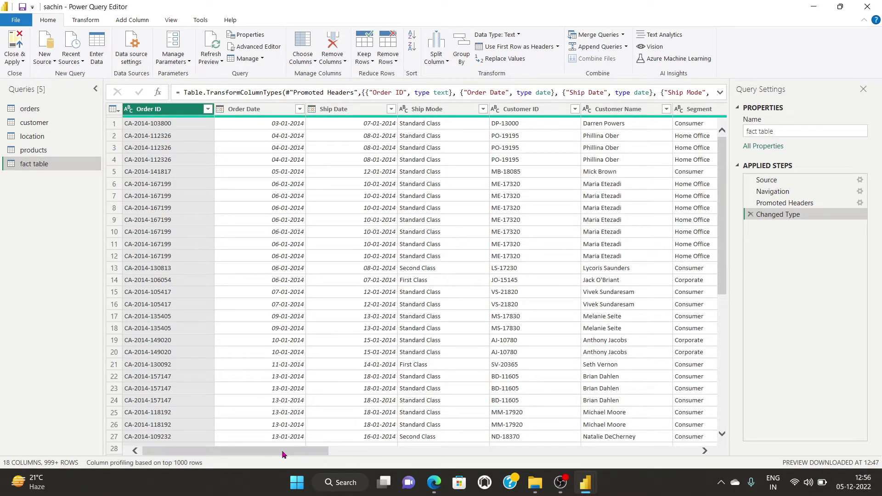
pyautogui.click(246, 111)
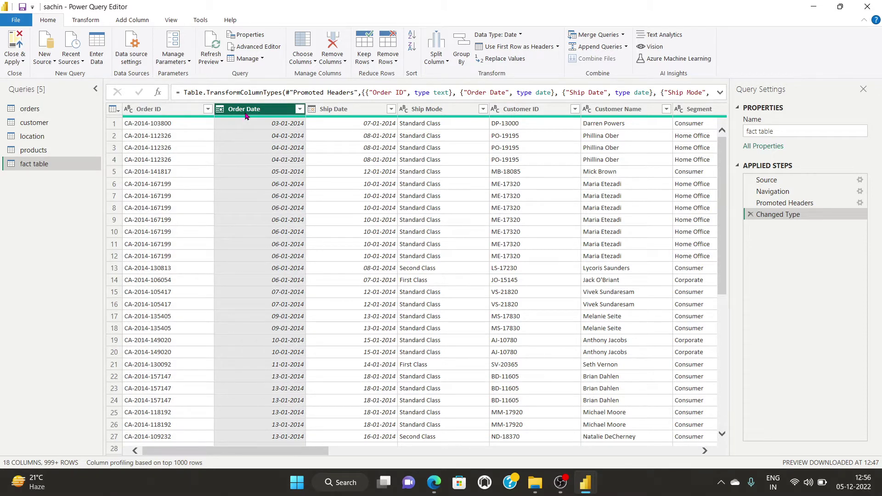
pyautogui.click(151, 113)
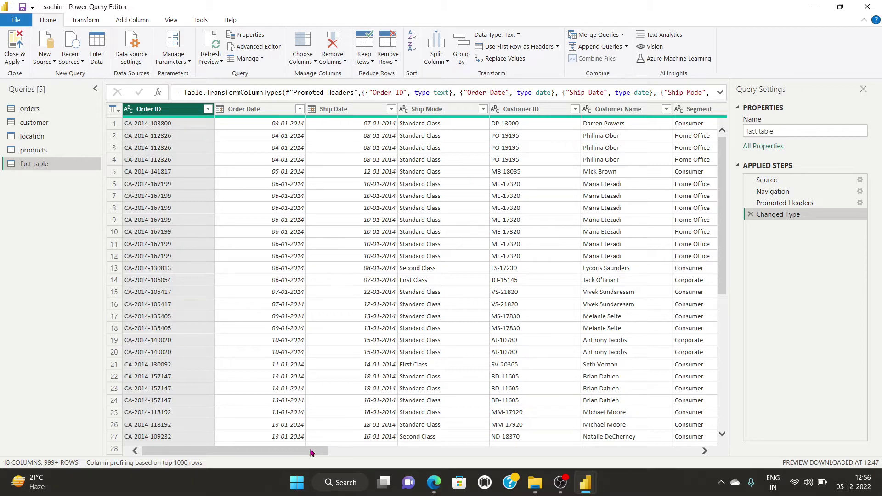
pyautogui.moveTo(280, 454); pyautogui.dragTo(298, 454)
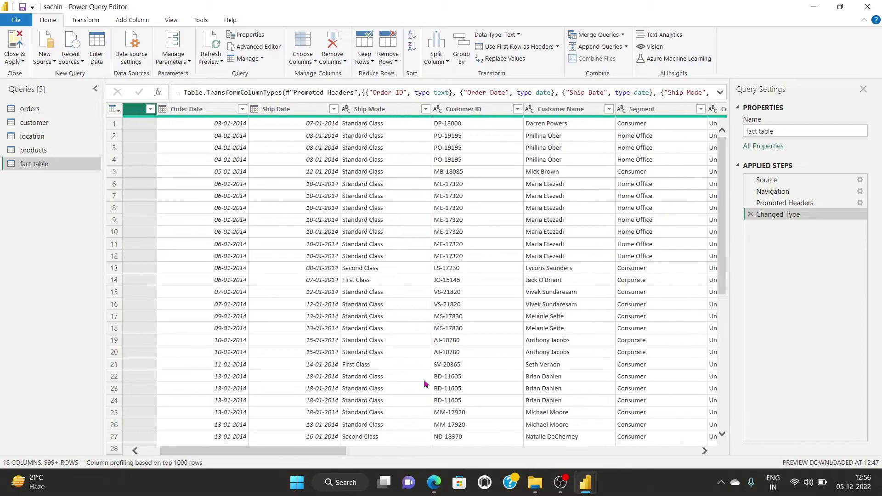
pyautogui.click(485, 110)
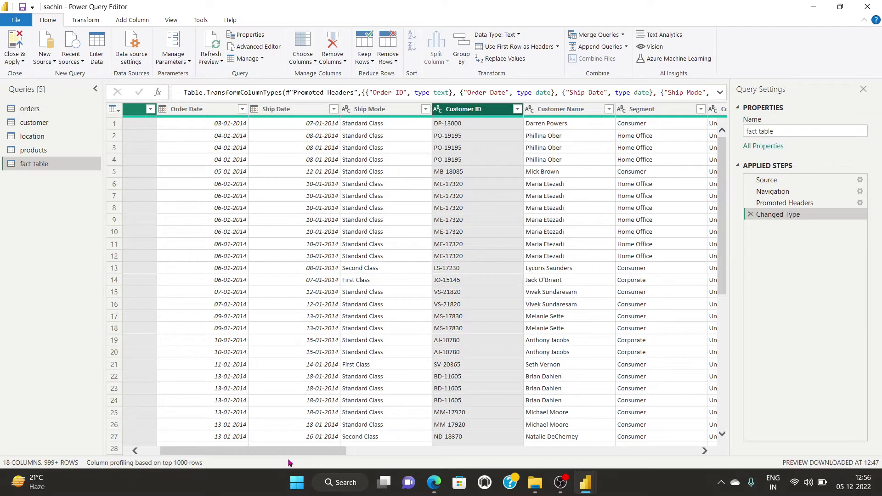
pyautogui.moveTo(289, 454); pyautogui.dragTo(486, 464)
pyautogui.click(418, 109)
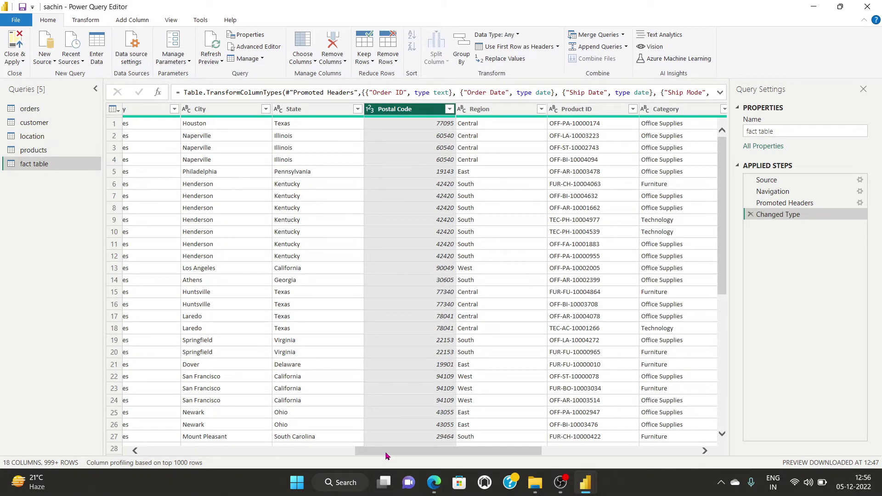
pyautogui.moveTo(386, 456); pyautogui.dragTo(472, 455)
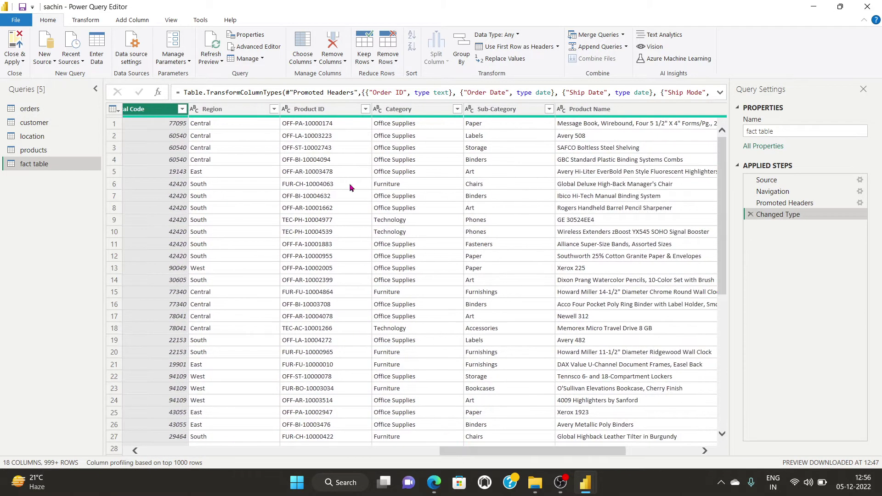
pyautogui.keyDown('ctrl'); pyautogui.click(325, 111); pyautogui.keyUp('ctrl')
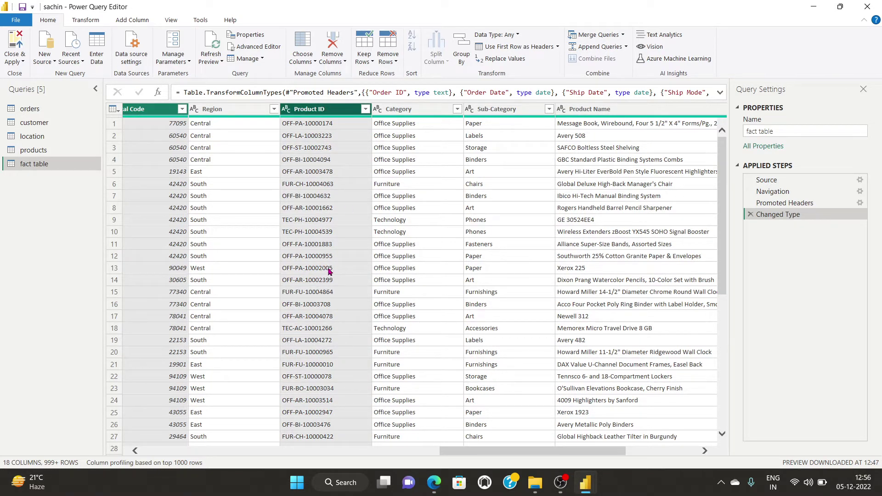
pyautogui.moveTo(488, 449); pyautogui.dragTo(589, 459)
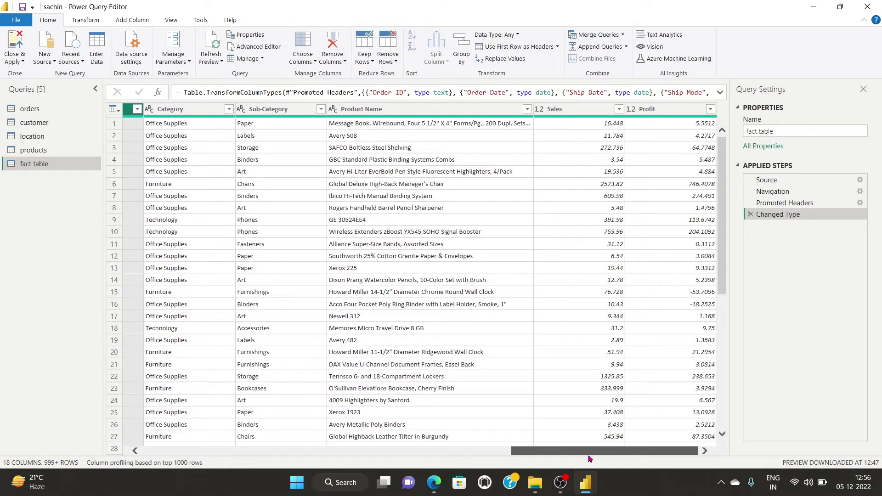
pyautogui.keyDown('ctrl'); pyautogui.click(575, 110); pyautogui.keyUp('ctrl')
pyautogui.keyDown('ctrl'); pyautogui.click(677, 111); pyautogui.keyUp('ctrl')
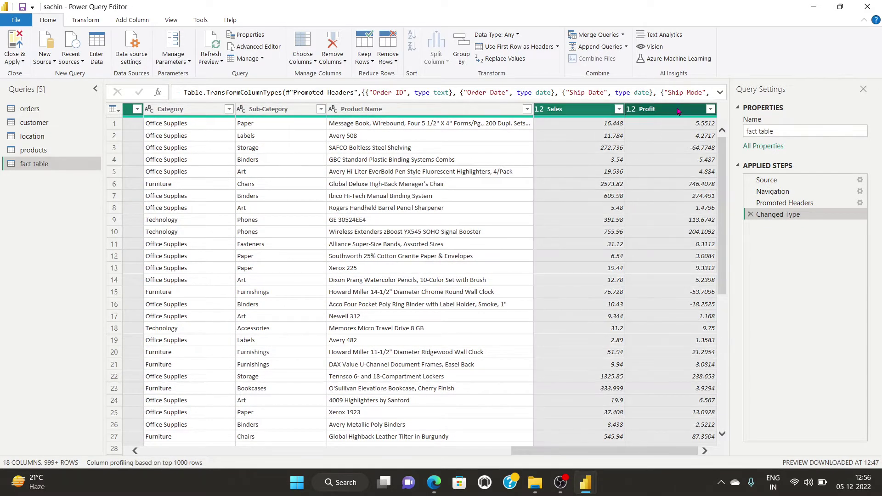
pyautogui.click(336, 63)
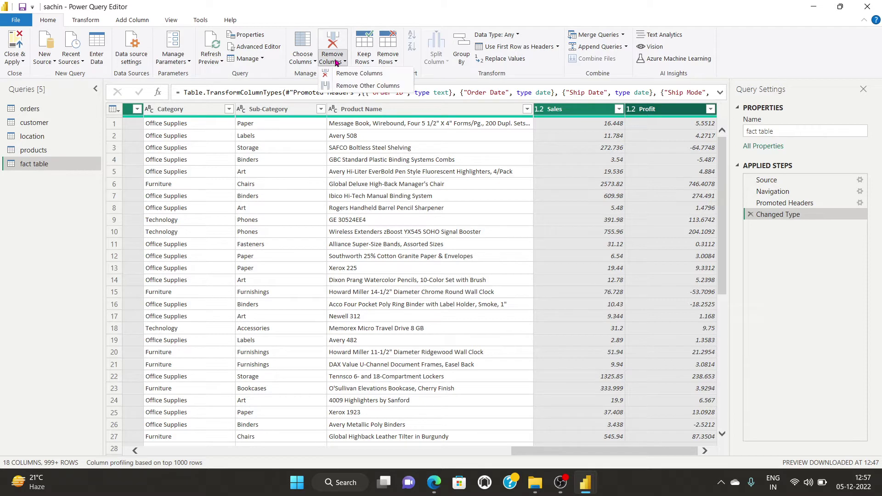
pyautogui.click(360, 86)
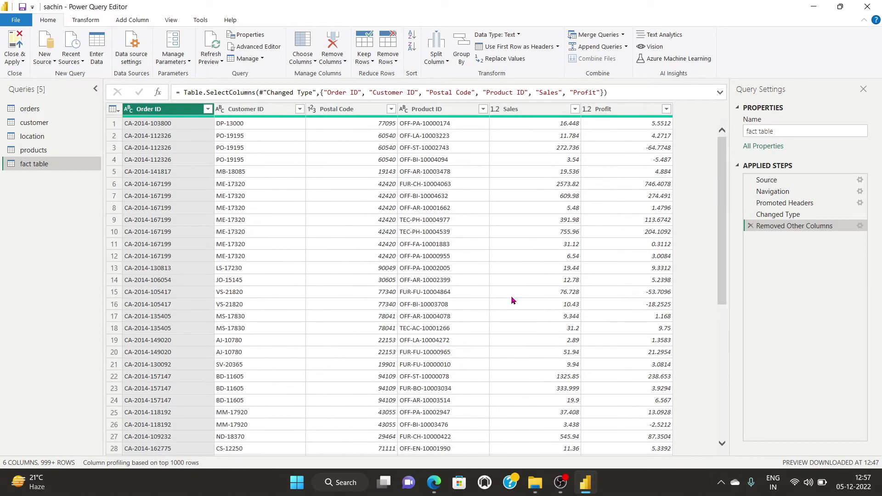
# - Apply all query changes, close the query editor and switch to Page 1 of the report
pyautogui.scroll(-20, 246, 326)
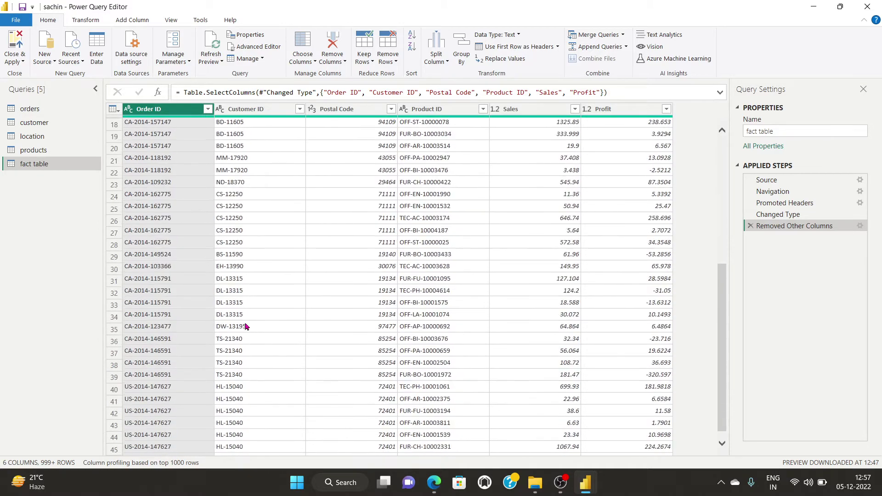
pyautogui.scroll(-17, 246, 327)
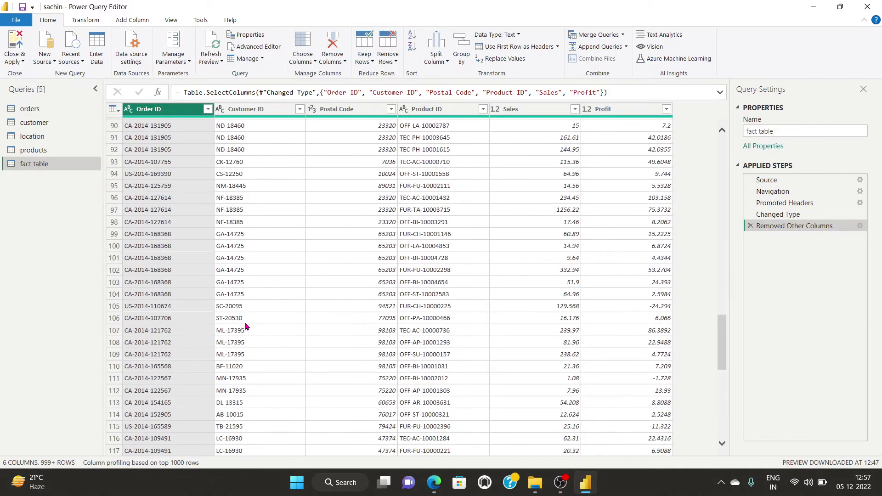
pyautogui.scroll(6, 619, 153)
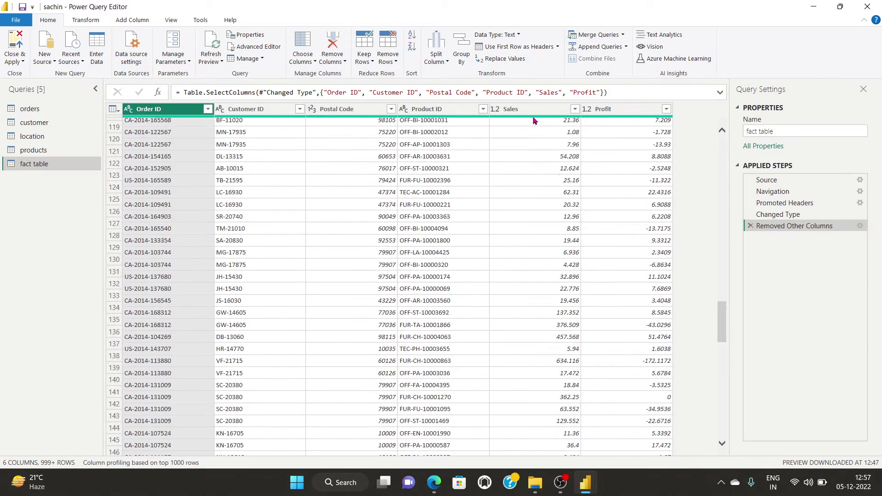
pyautogui.scroll(6, 556, 236)
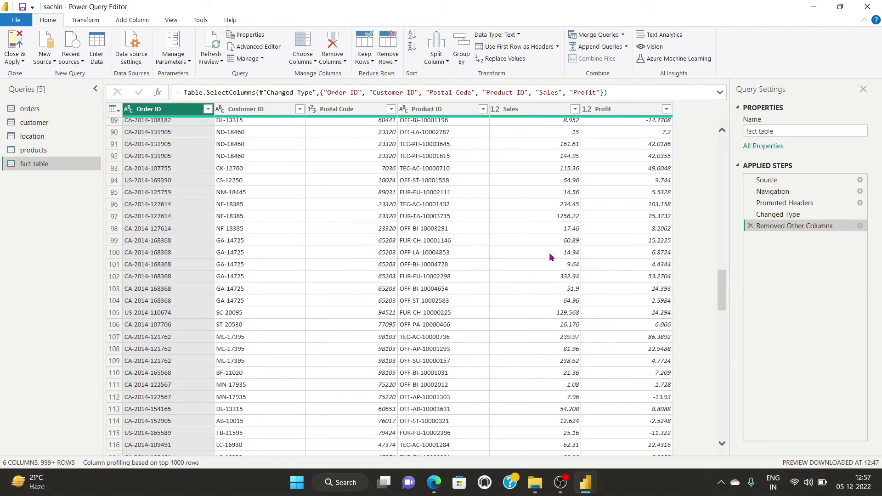
pyautogui.scroll(20, 595, 237)
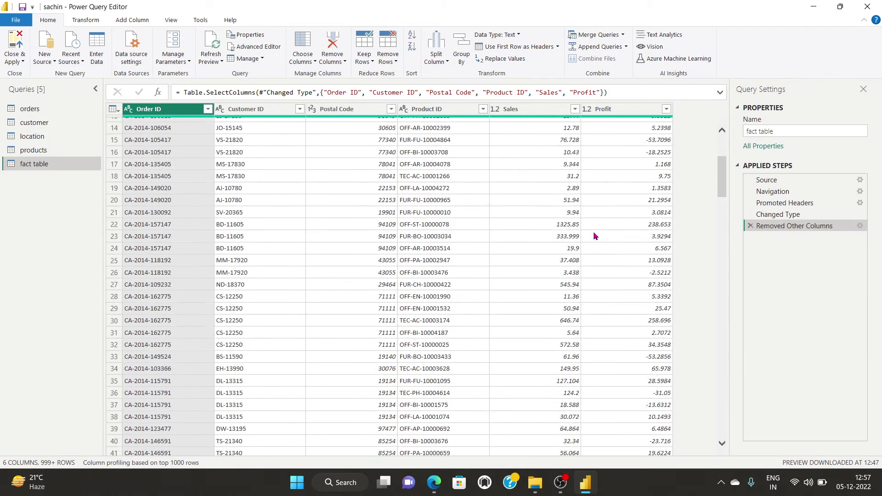
pyautogui.scroll(5, 594, 233)
pyautogui.click(18, 62)
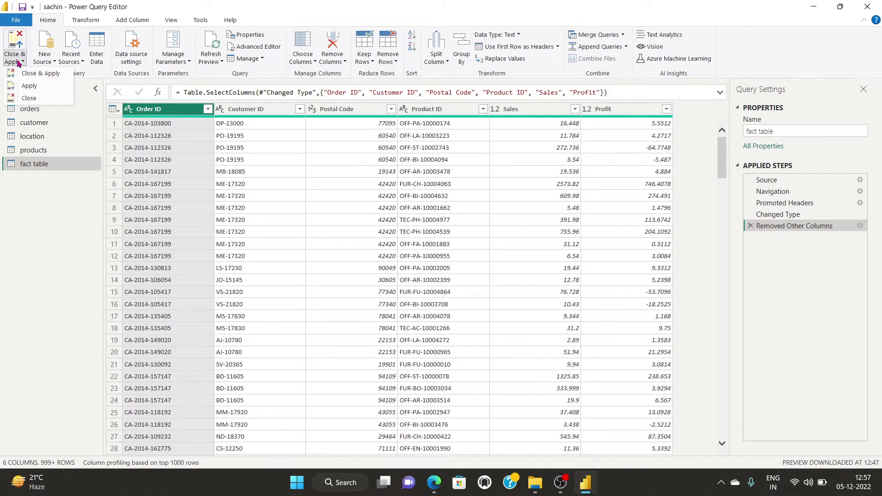
pyautogui.click(50, 76)
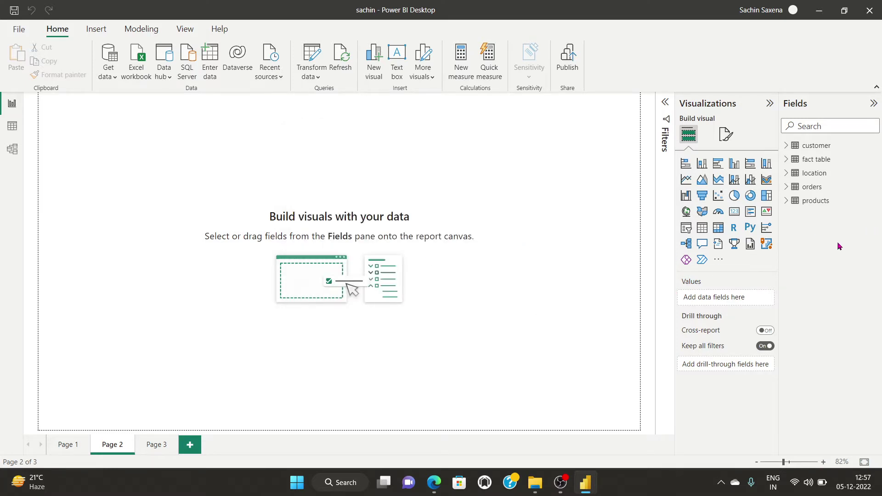
pyautogui.click(64, 446)
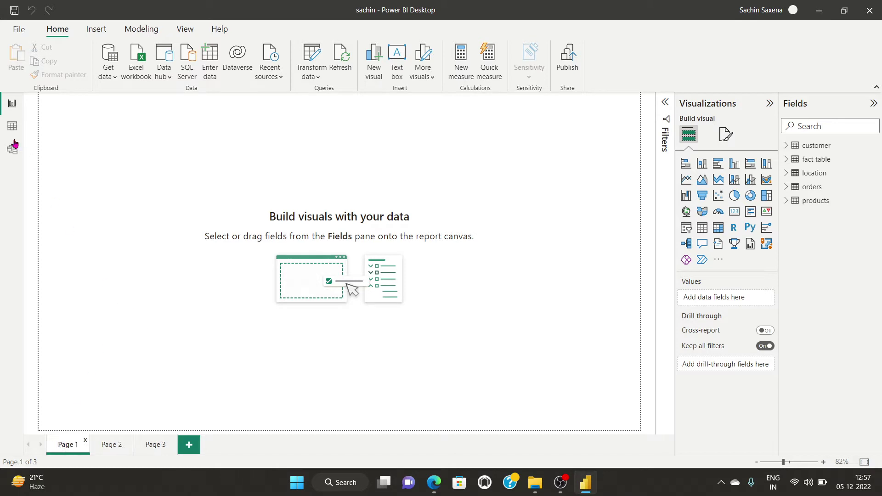
# - Look through the loaded rows of the customer, fact table, location, orders and products tables in the data view
pyautogui.click(12, 126)
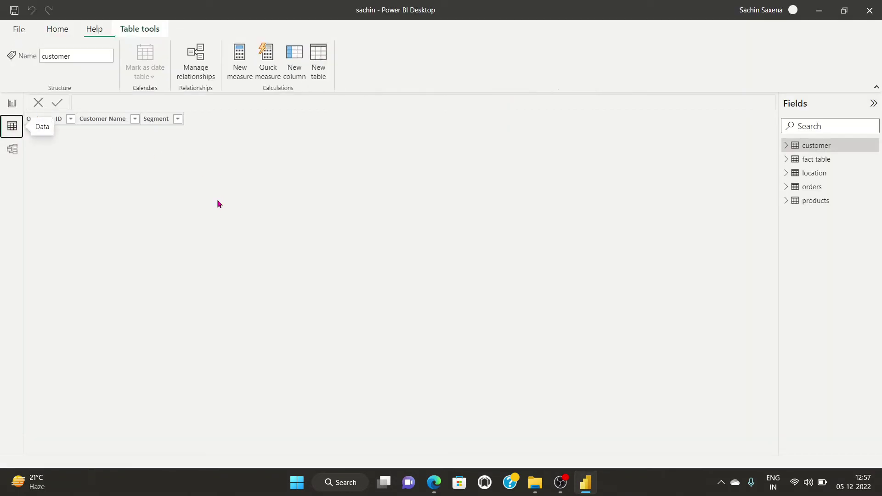
pyautogui.click(807, 148)
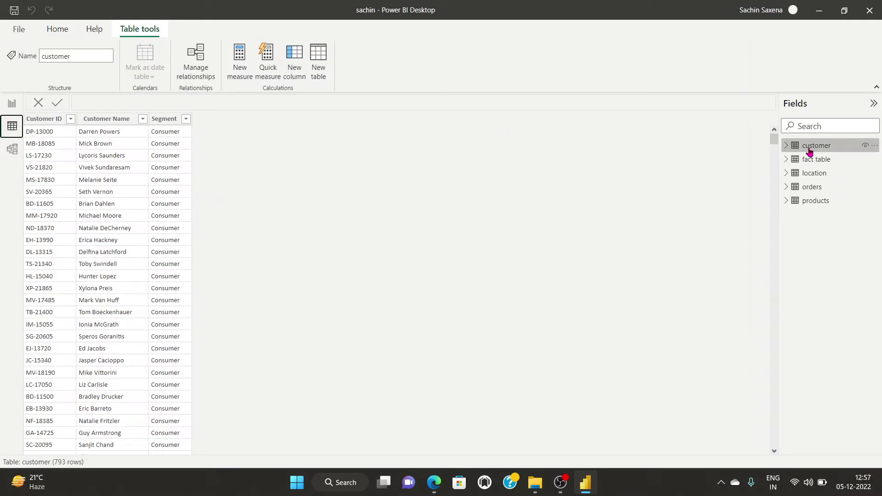
pyautogui.click(816, 160)
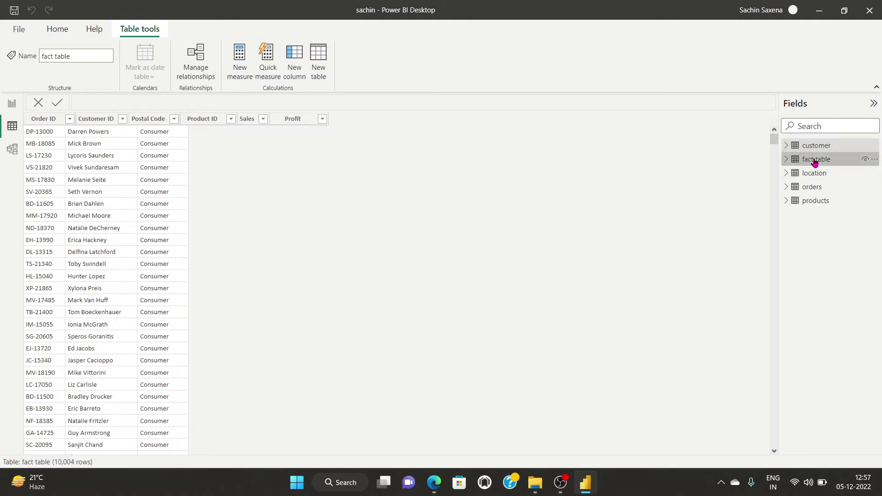
pyautogui.click(814, 177)
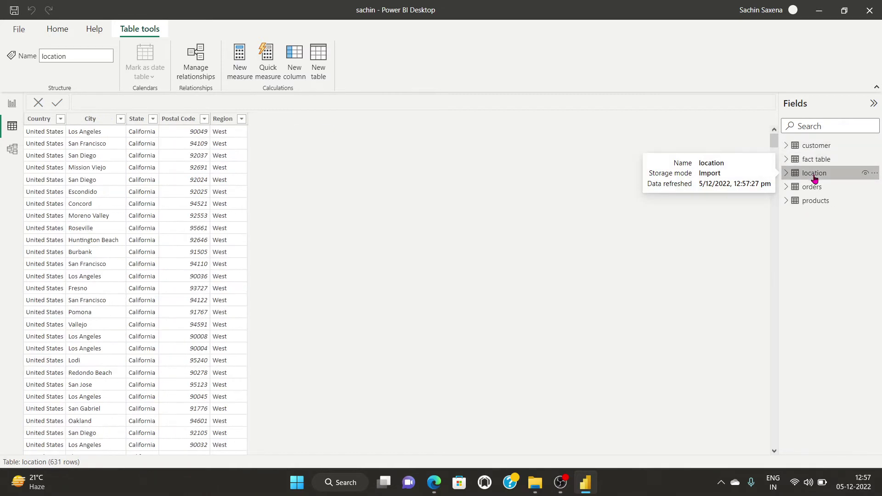
pyautogui.click(815, 190)
pyautogui.click(814, 201)
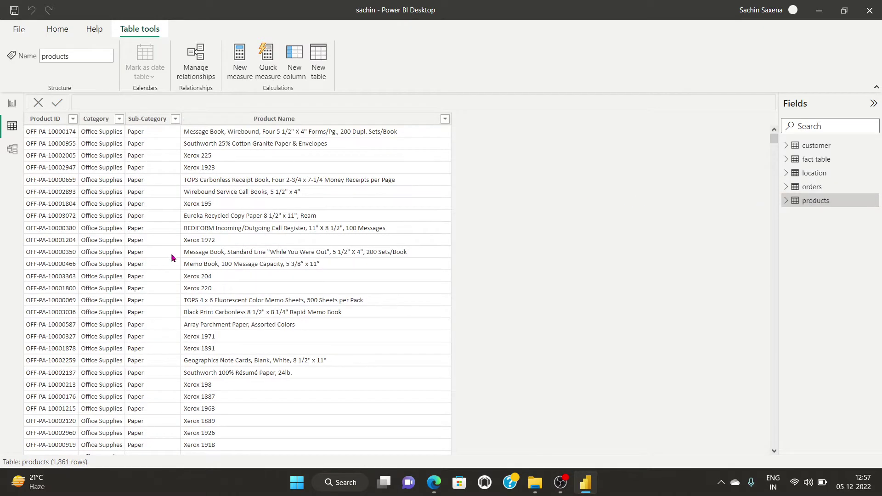
pyautogui.scroll(-3, 172, 257)
# - In the model diagram, collapse the properties and place the location table below customer and the products table below the fact table
pyautogui.click(12, 148)
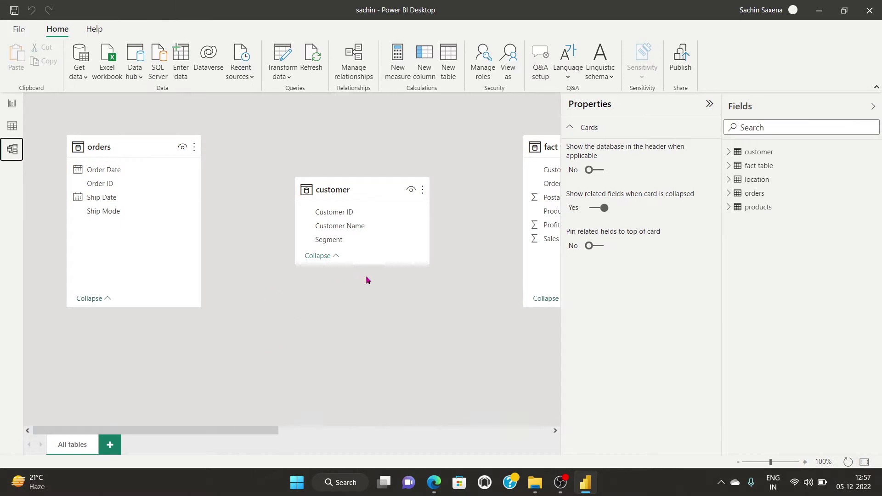
pyautogui.click(709, 104)
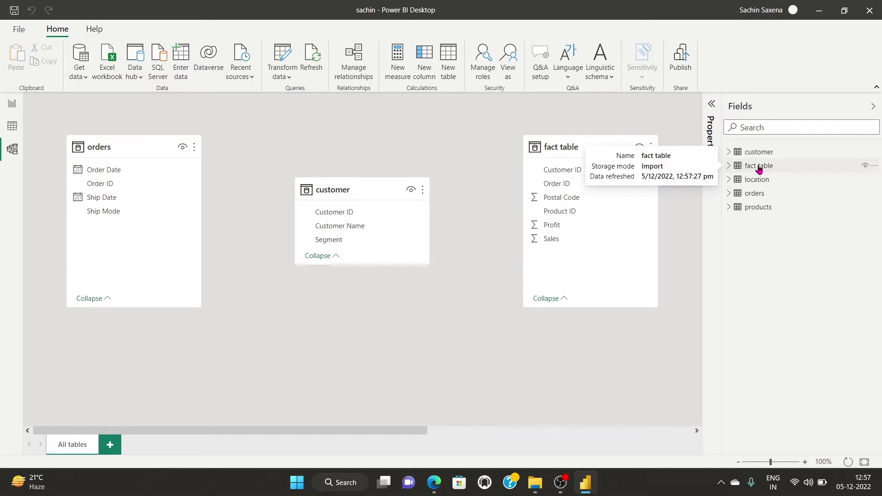
pyautogui.moveTo(757, 180); pyautogui.dragTo(246, 347)
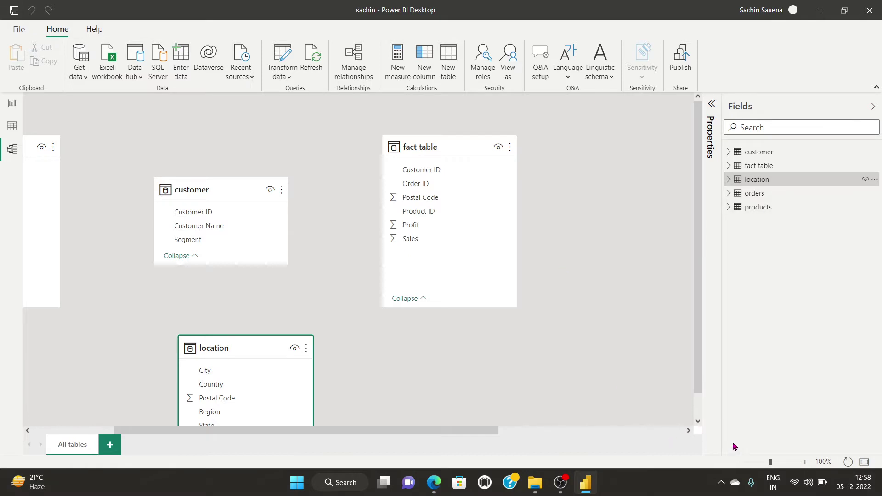
pyautogui.click(741, 465)
pyautogui.click(739, 463)
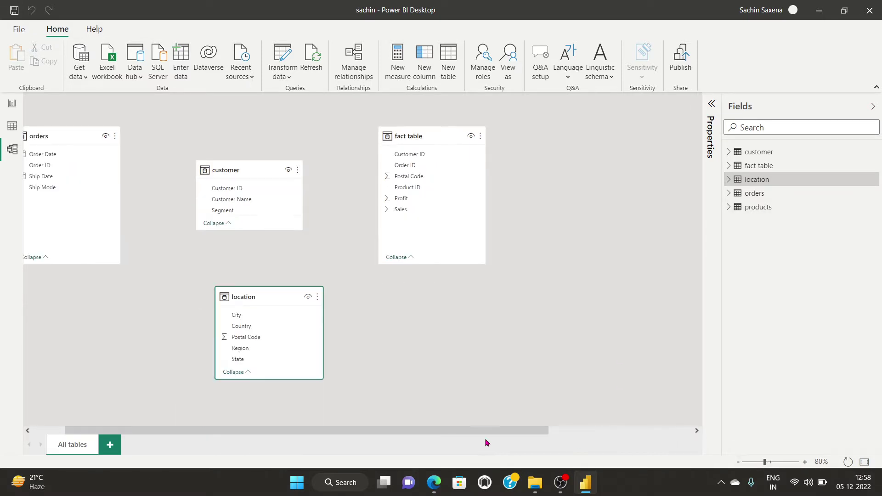
pyautogui.moveTo(471, 438); pyautogui.dragTo(410, 434)
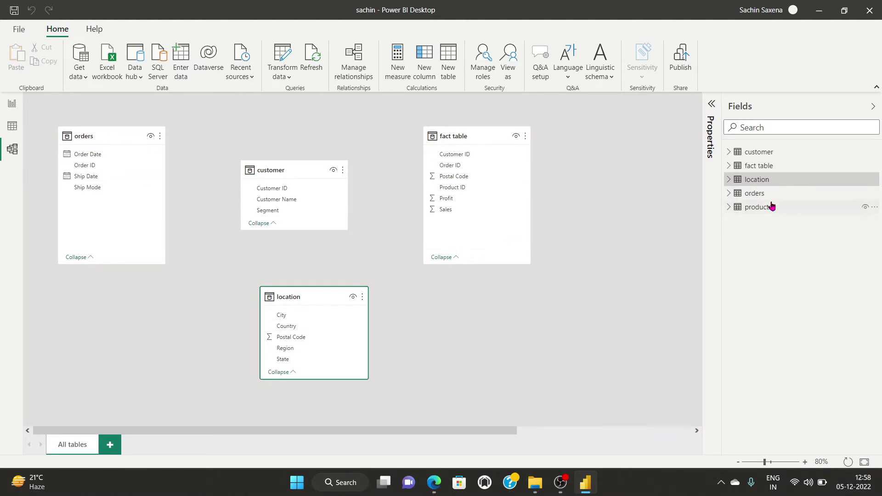
pyautogui.moveTo(768, 208); pyautogui.dragTo(348, 338)
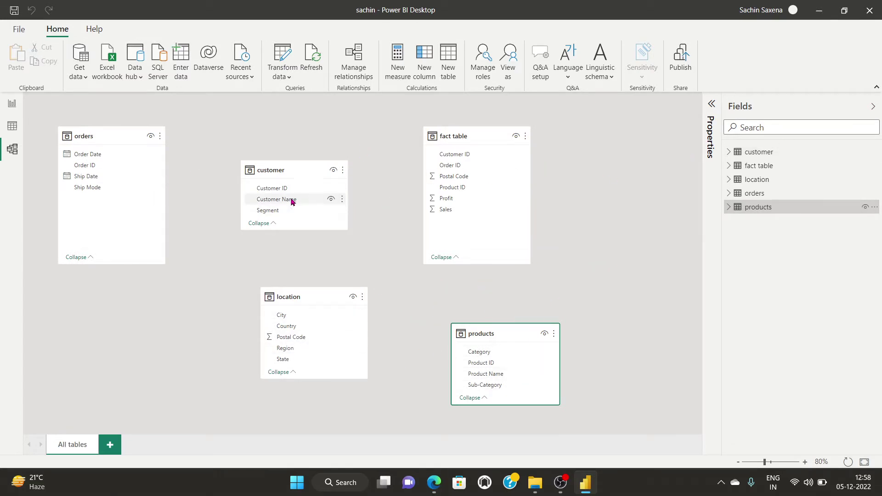
# - Rearrange the model diagram so the fact table sits centrally between orders and customer, with location and products below on either side
pyautogui.moveTo(276, 169); pyautogui.dragTo(588, 139)
pyautogui.moveTo(468, 131); pyautogui.dragTo(355, 140)
pyautogui.moveTo(289, 296); pyautogui.dragTo(162, 325)
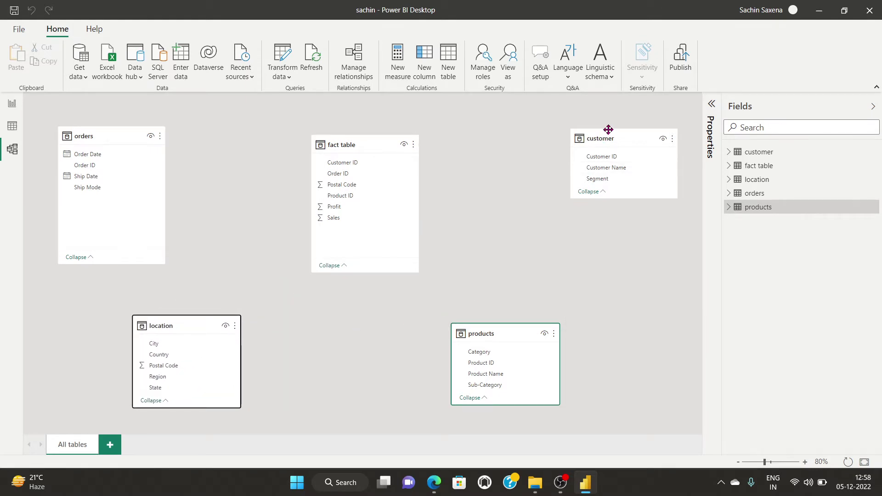
pyautogui.moveTo(605, 133); pyautogui.dragTo(521, 134)
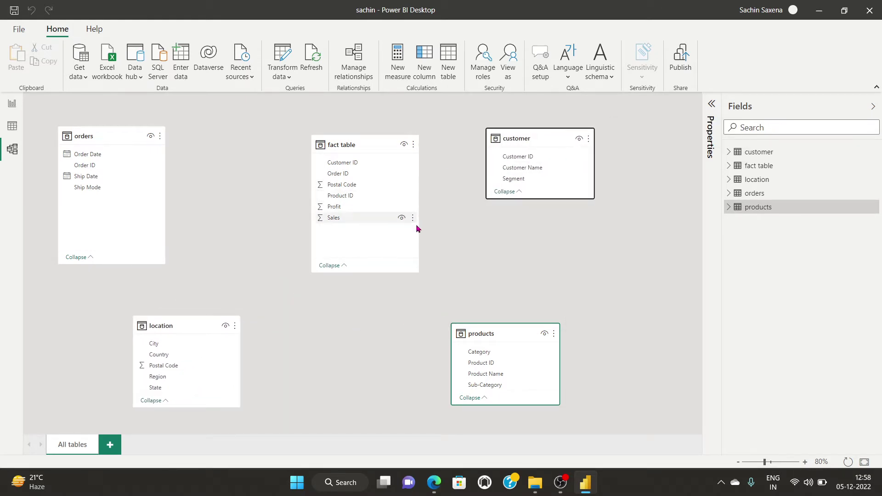
# - Create a relationship between Customer ID in the fact table and Customer ID in the customer table, and inspect it
pyautogui.click(406, 245)
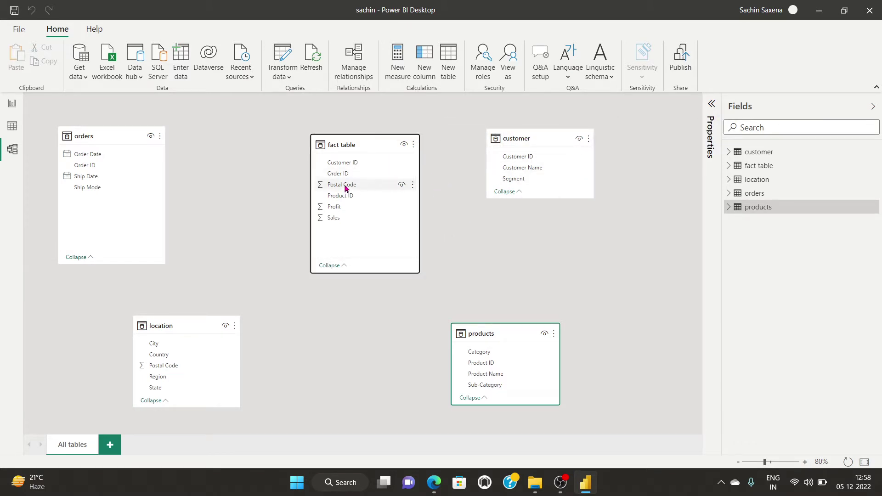
pyautogui.click(344, 163)
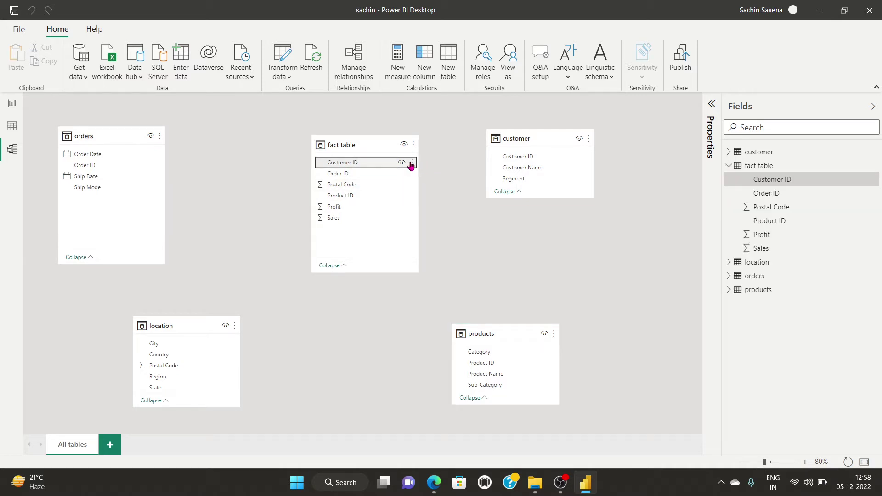
pyautogui.moveTo(415, 165); pyautogui.dragTo(498, 157)
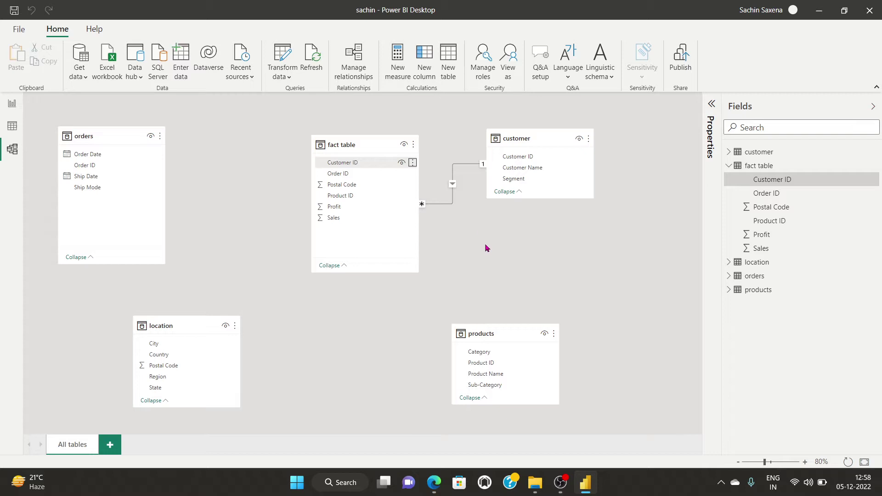
pyautogui.click(396, 241)
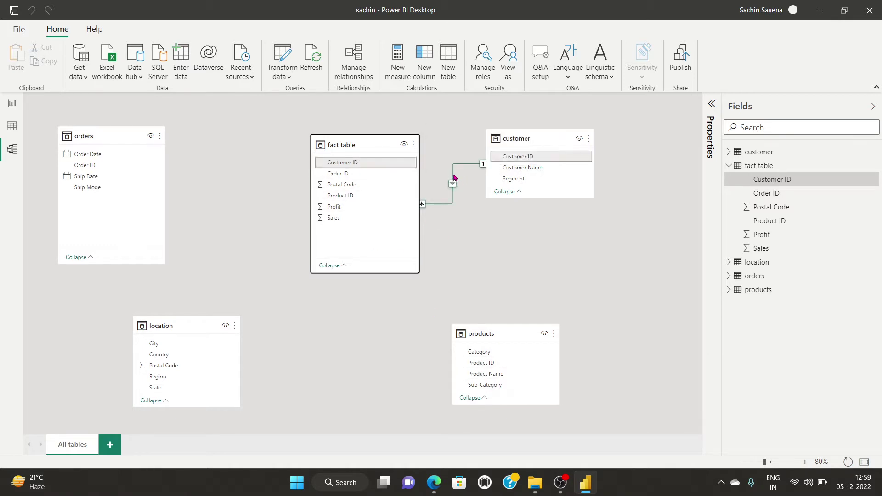
pyautogui.click(453, 177)
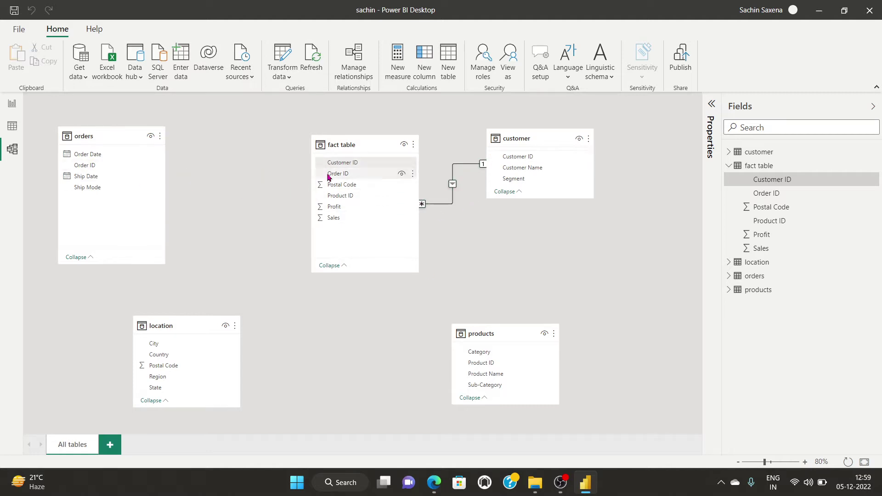
# - Relate the fact table to orders by Order ID, to location by Postal Code and to products by Product ID, shifting products slightly outward
pyautogui.moveTo(320, 177); pyautogui.dragTo(154, 172)
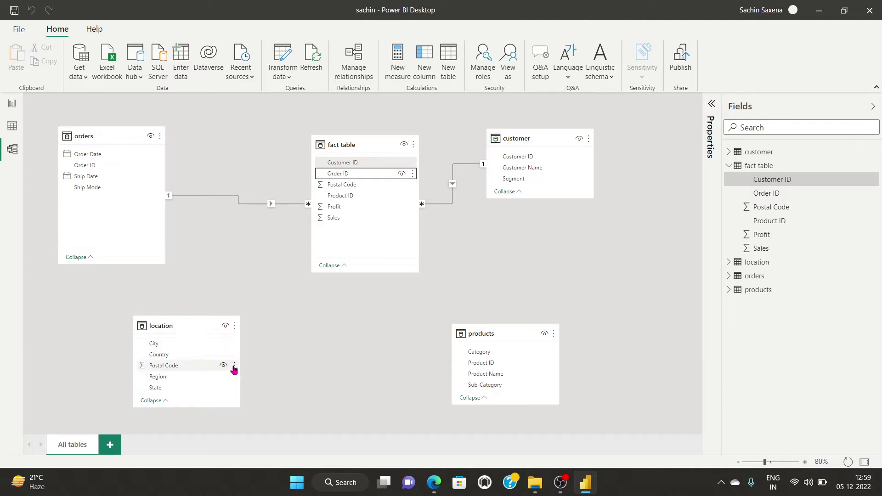
pyautogui.moveTo(205, 367); pyautogui.dragTo(354, 184)
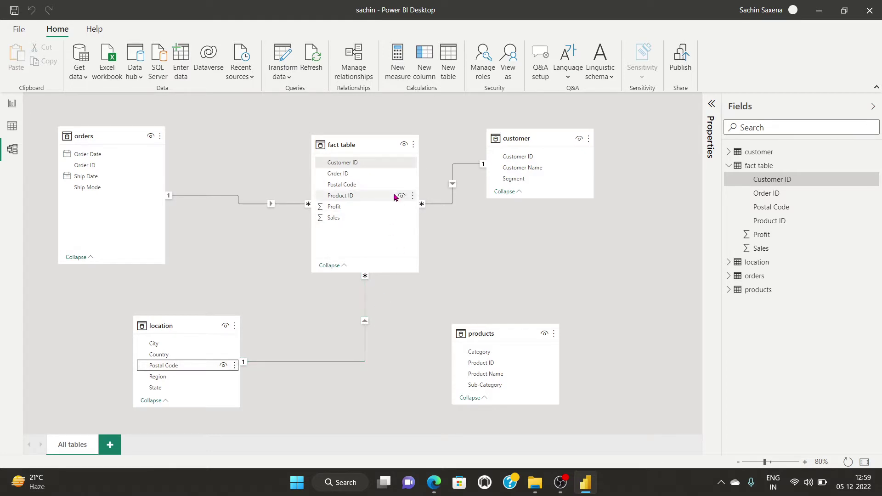
pyautogui.moveTo(413, 199); pyautogui.dragTo(461, 367)
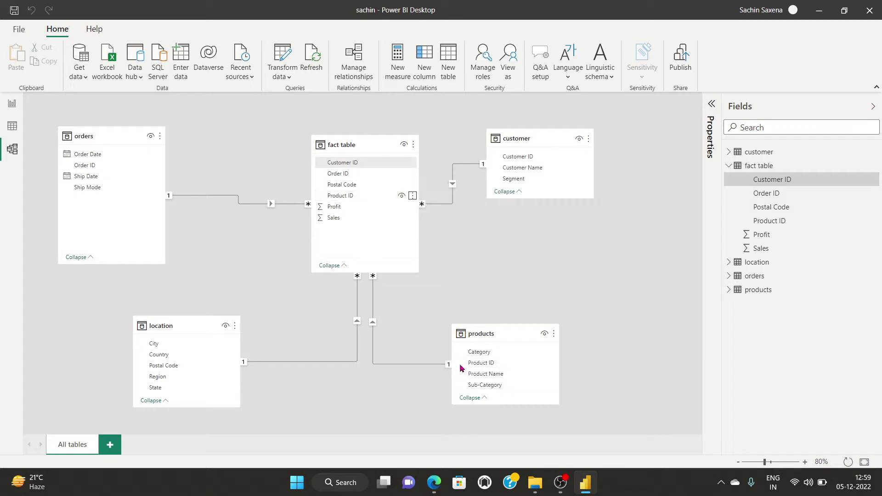
pyautogui.moveTo(505, 327); pyautogui.dragTo(522, 328)
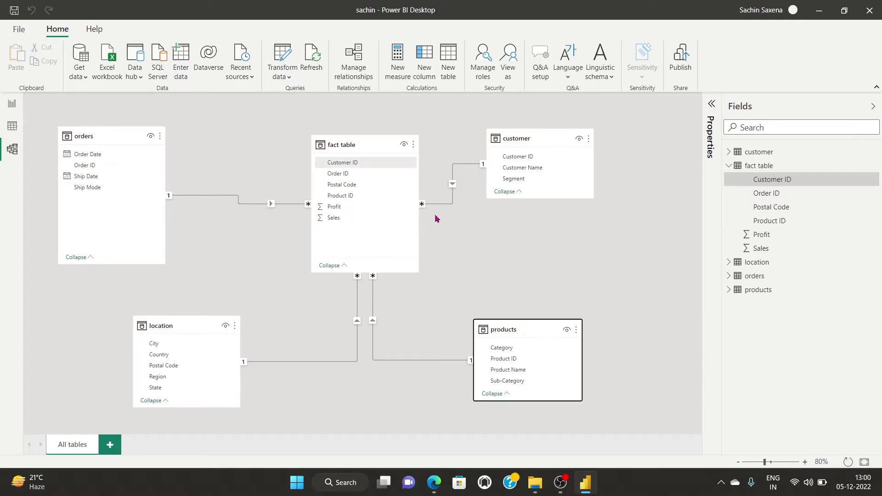
pyautogui.click(539, 241)
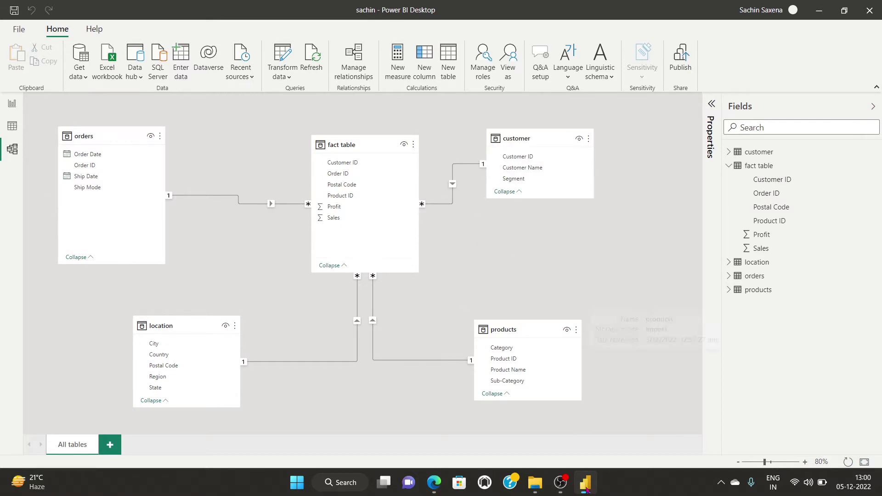
pyautogui.click(561, 482)
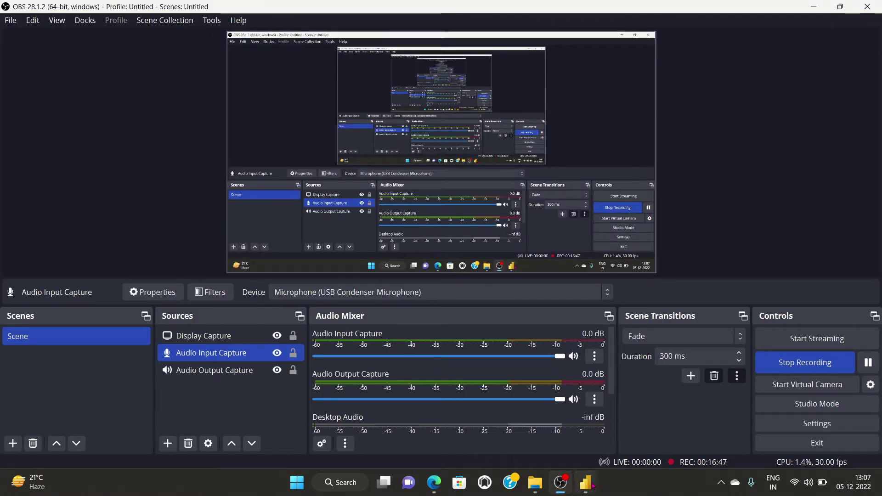
pyautogui.hotkey('alt', 'Tab')
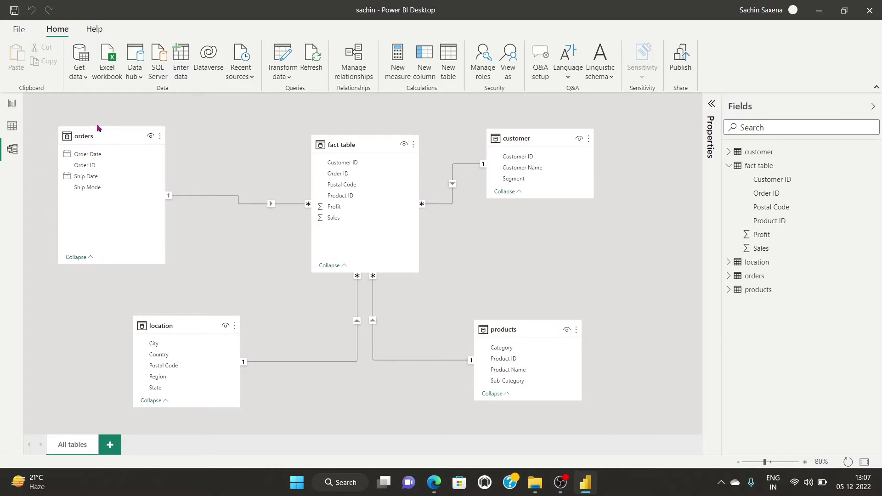
# - From the report view, browse the gallery of additional visuals and open the details of Box and Whisker chart by MAQ Software
pyautogui.click(12, 104)
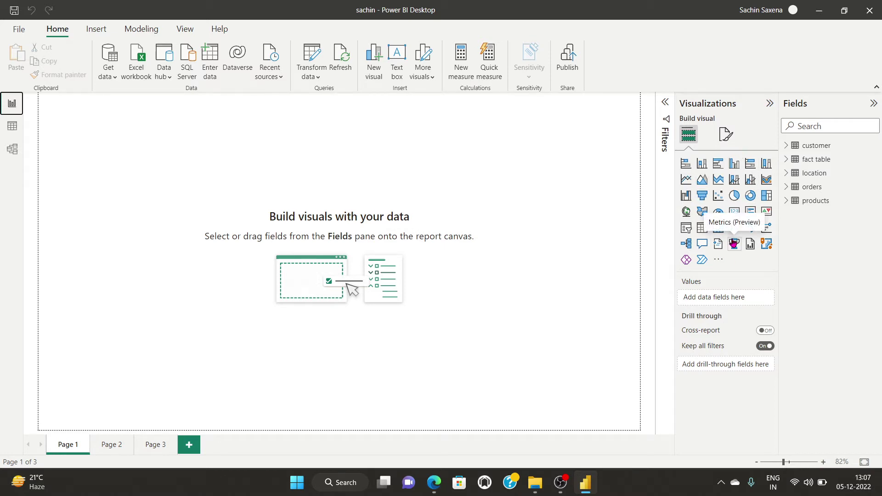
pyautogui.click(719, 264)
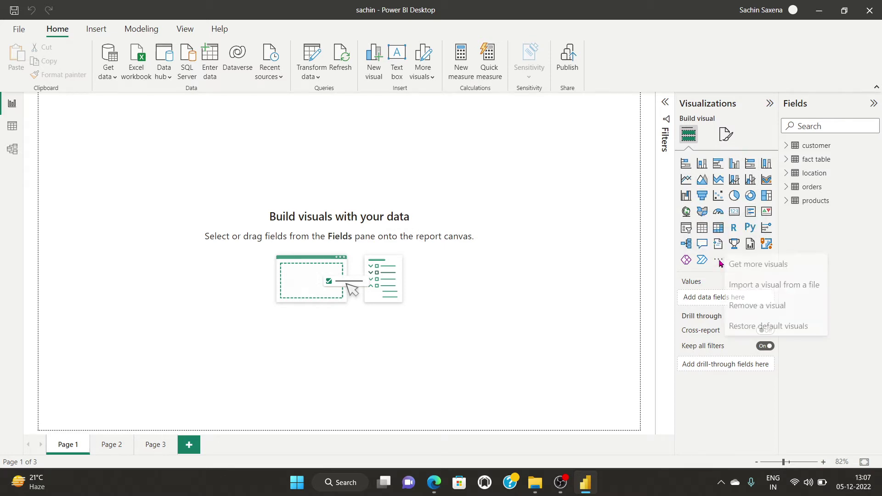
pyautogui.click(770, 268)
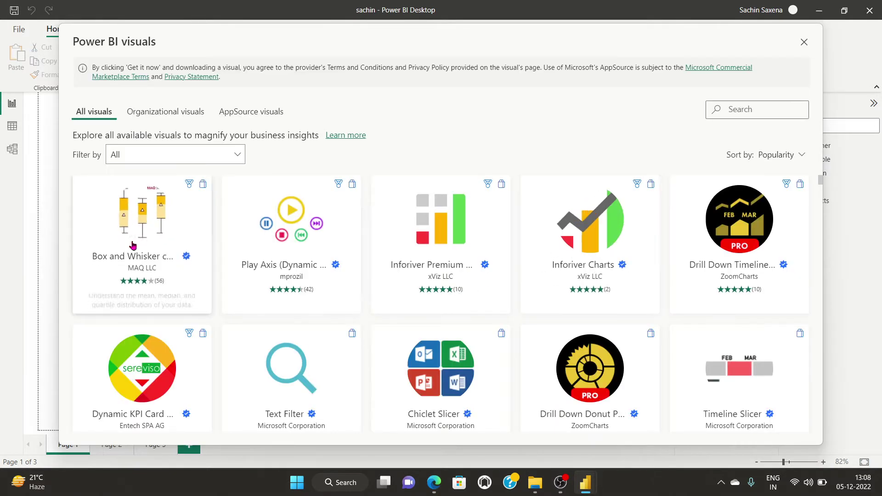
pyautogui.scroll(-3, 374, 281)
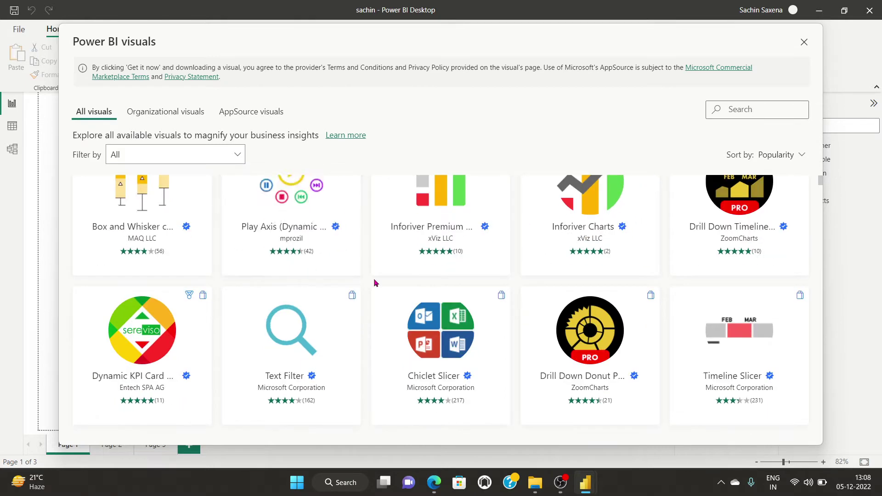
pyautogui.scroll(-12, 301, 303)
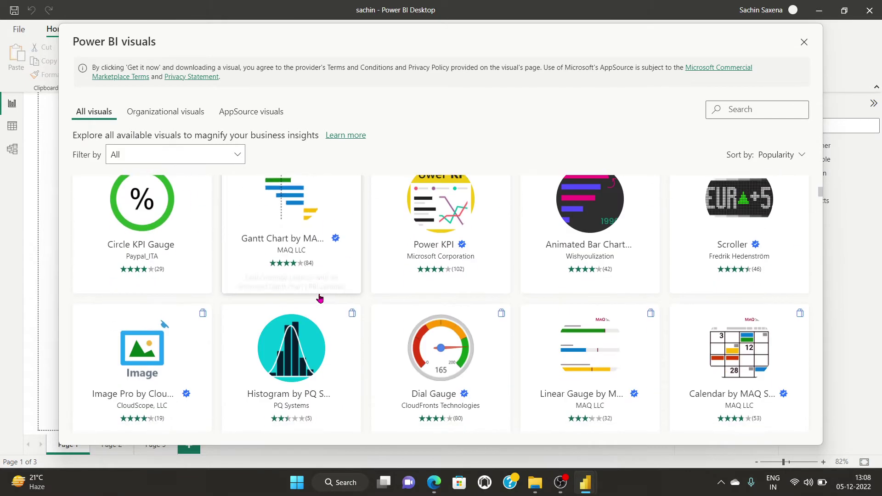
pyautogui.scroll(-6, 320, 298)
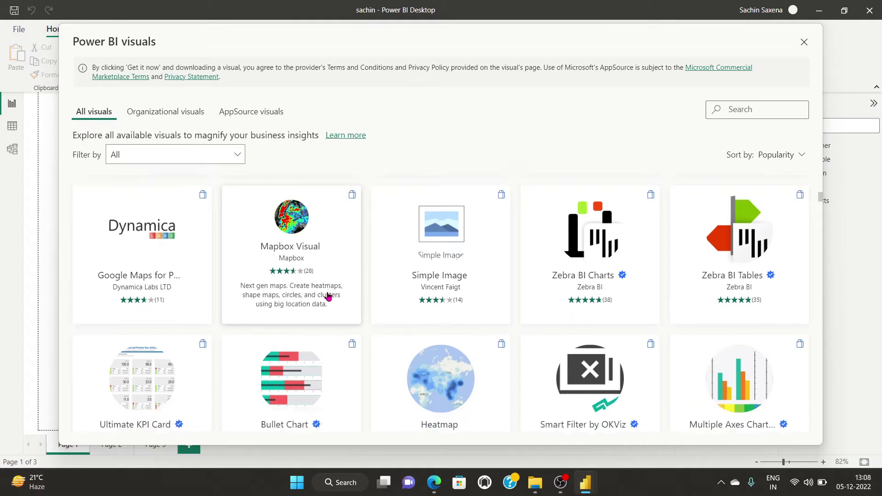
pyautogui.scroll(-7, 328, 296)
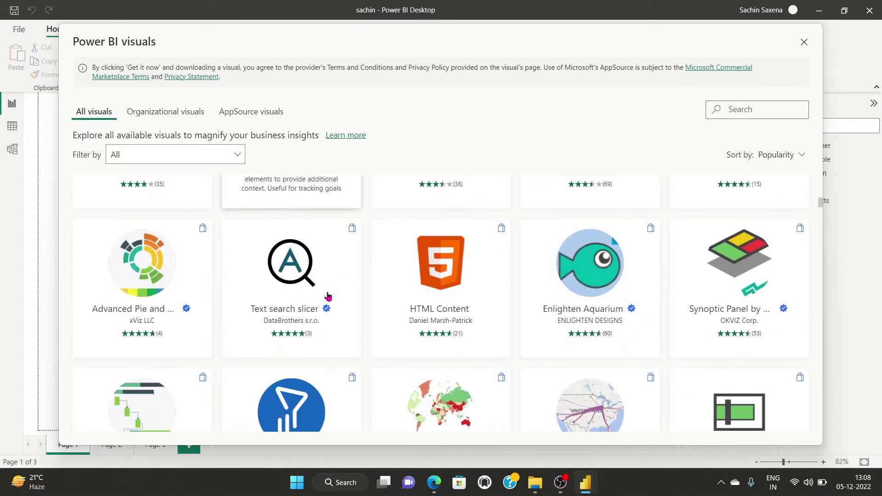
pyautogui.scroll(7, 328, 296)
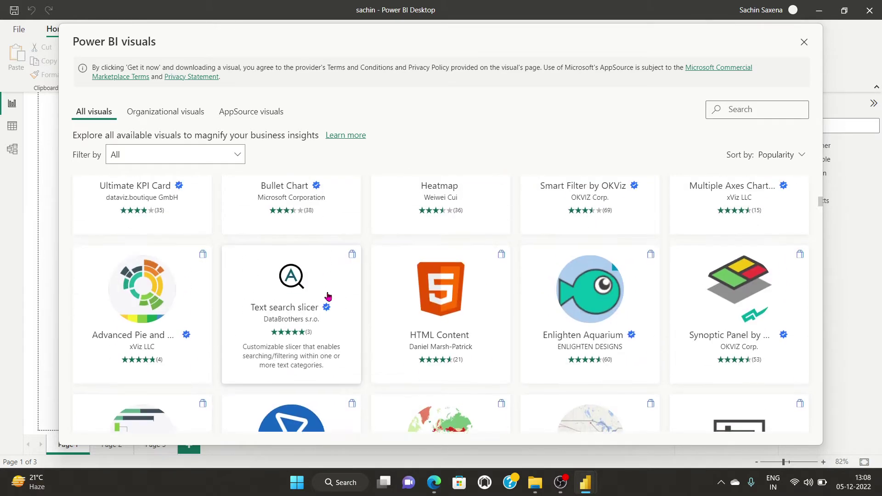
pyautogui.scroll(20, 328, 296)
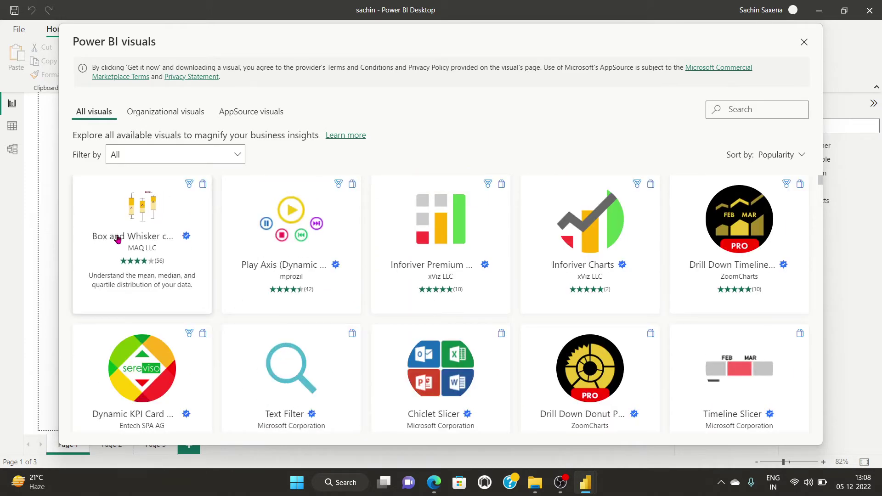
pyautogui.click(140, 210)
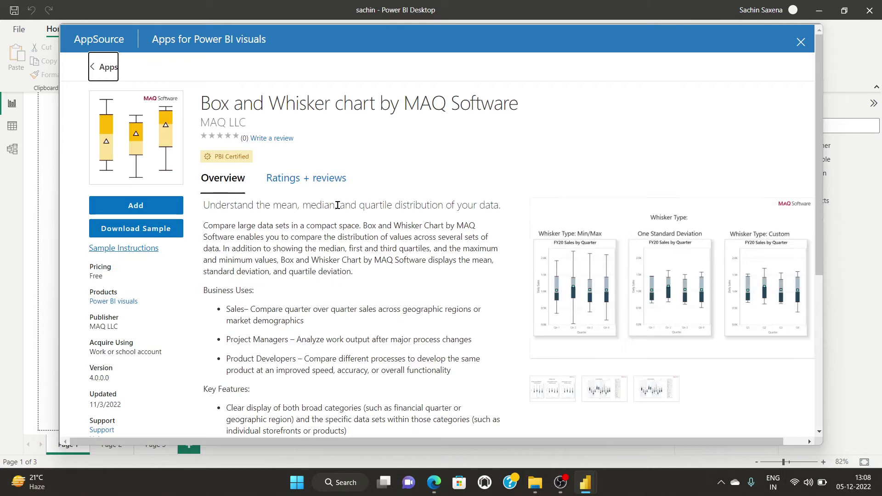
# - Import the Box and Whisker chart by MAQ Software into the report's available visuals
pyautogui.click(156, 207)
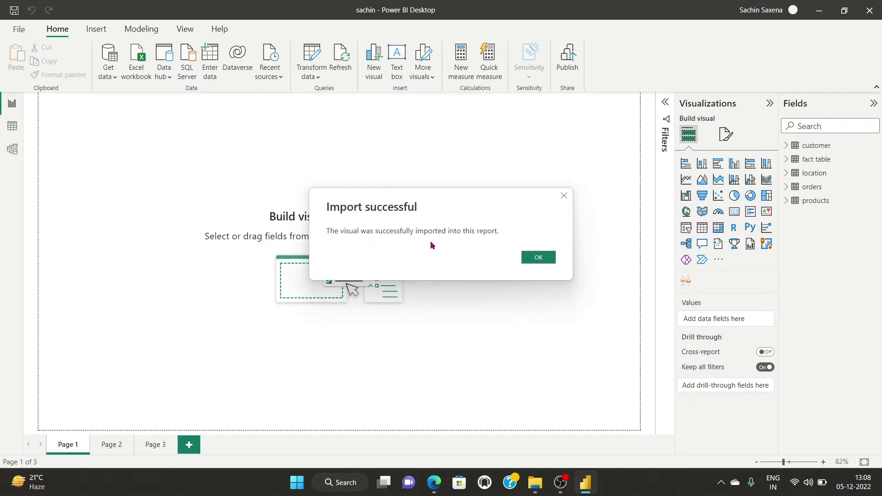
pyautogui.click(534, 258)
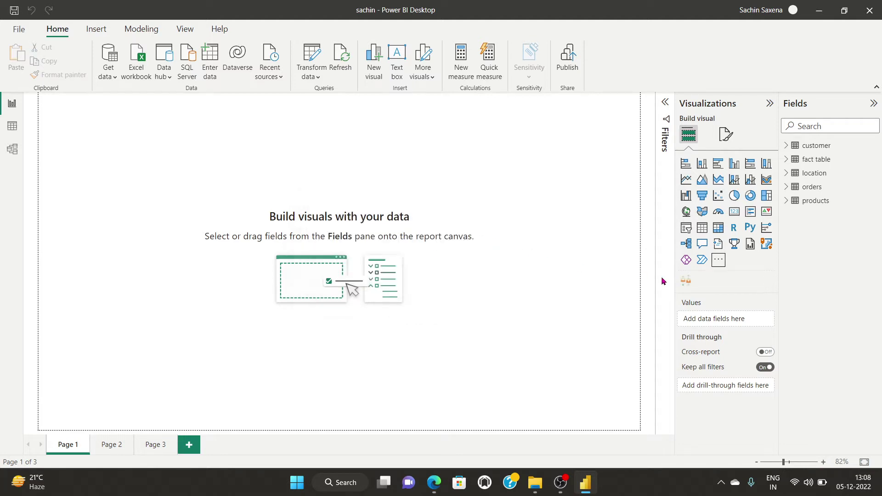
# - Place an empty Box and Whisker visual on Page 1 and remove it again
pyautogui.click(687, 281)
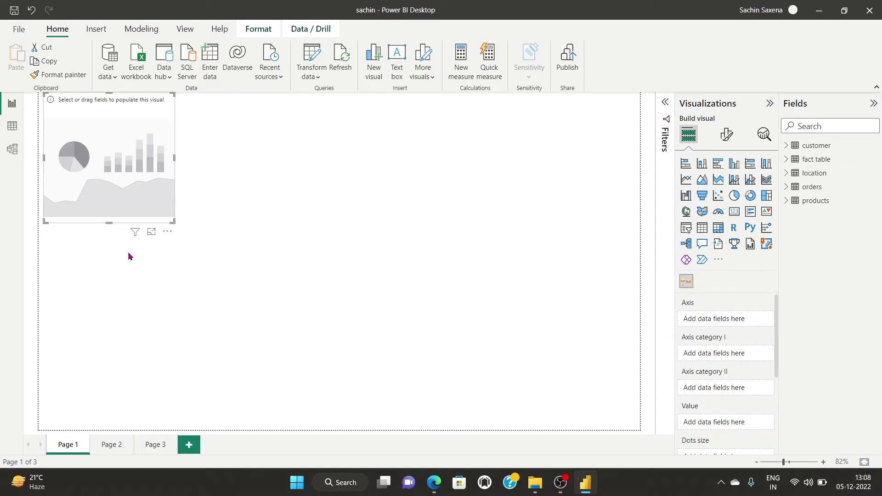
pyautogui.click(168, 234)
pyautogui.click(193, 245)
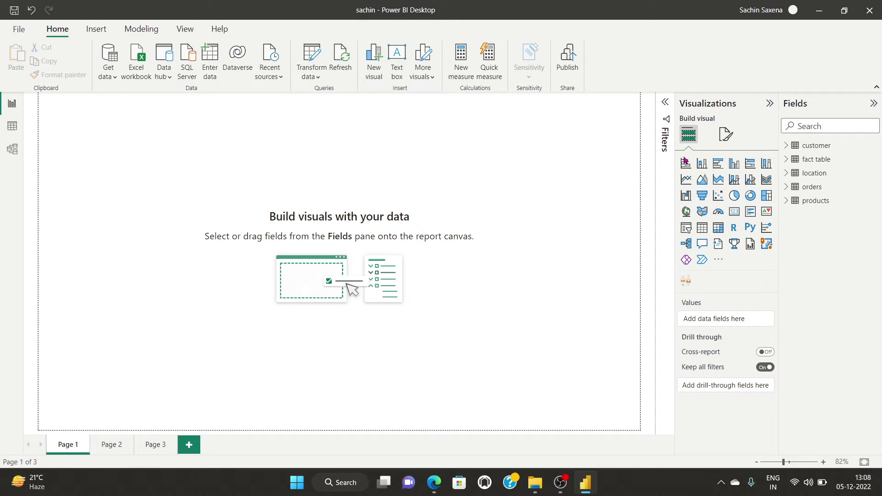
# - Expand all tables in the field list to review their fields from customer to products, and collapse them all again
pyautogui.click(787, 146)
pyautogui.click(875, 146)
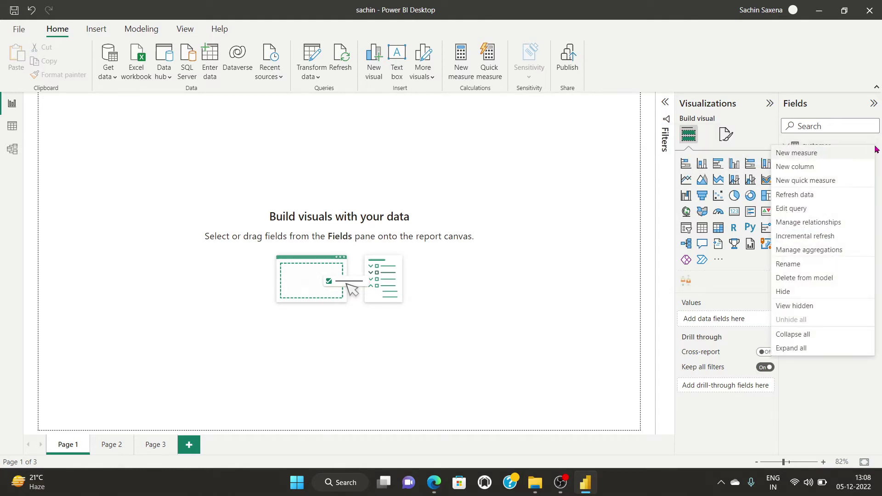
pyautogui.click(795, 349)
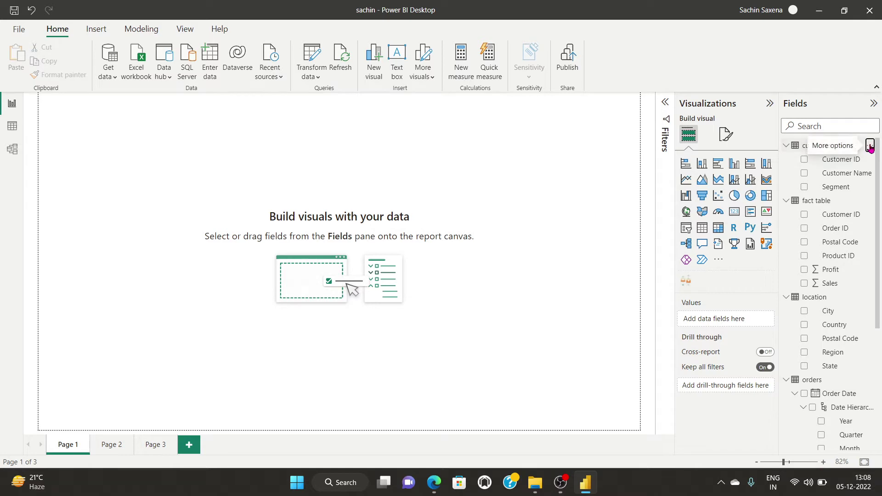
pyautogui.scroll(-5, 838, 264)
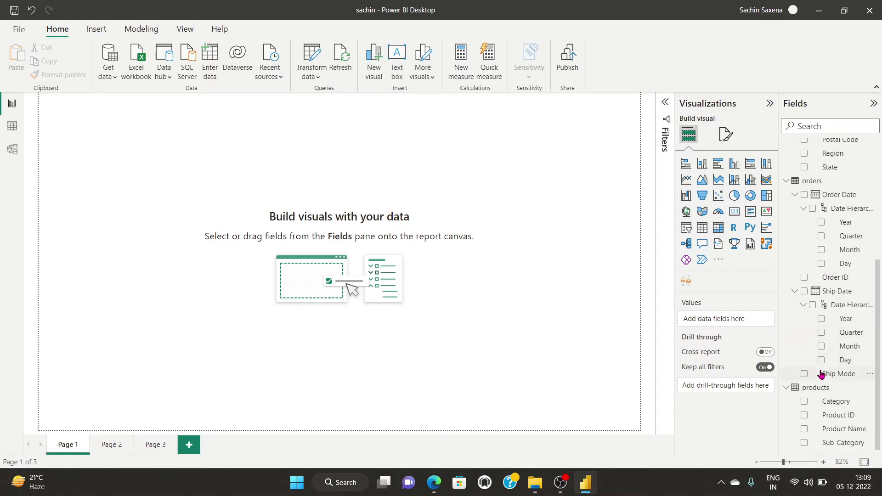
pyautogui.scroll(5, 827, 334)
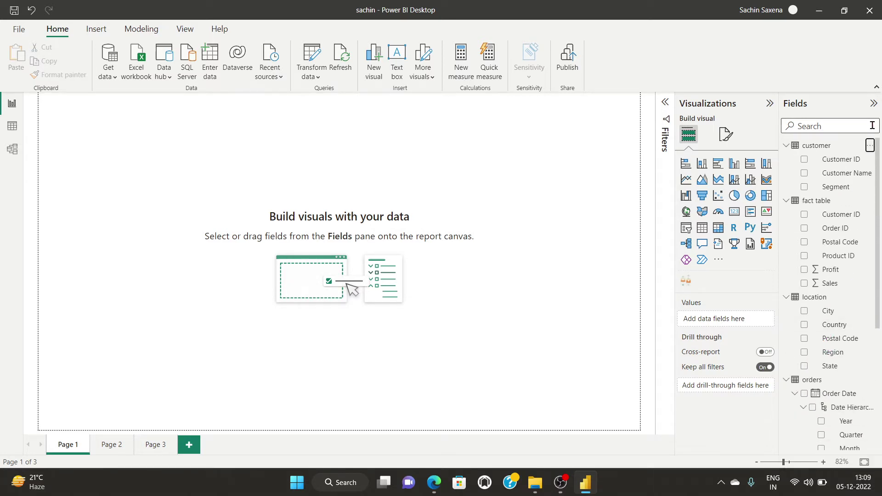
pyautogui.click(870, 152)
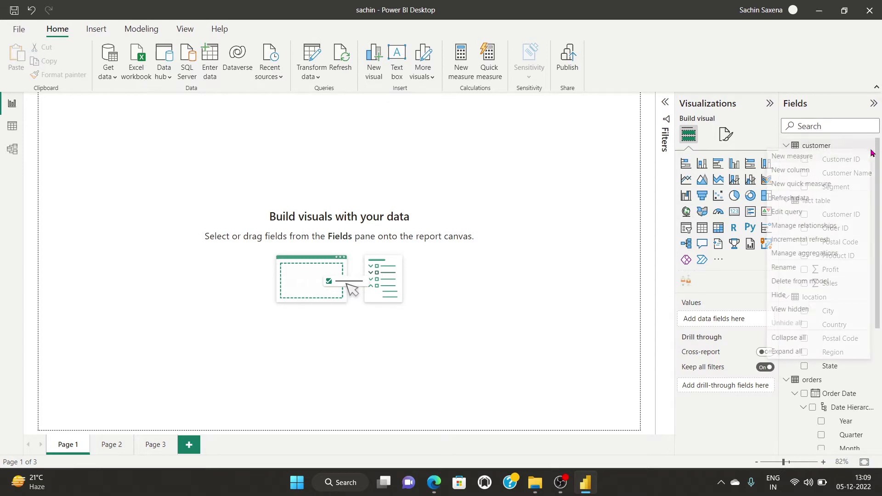
pyautogui.click(795, 338)
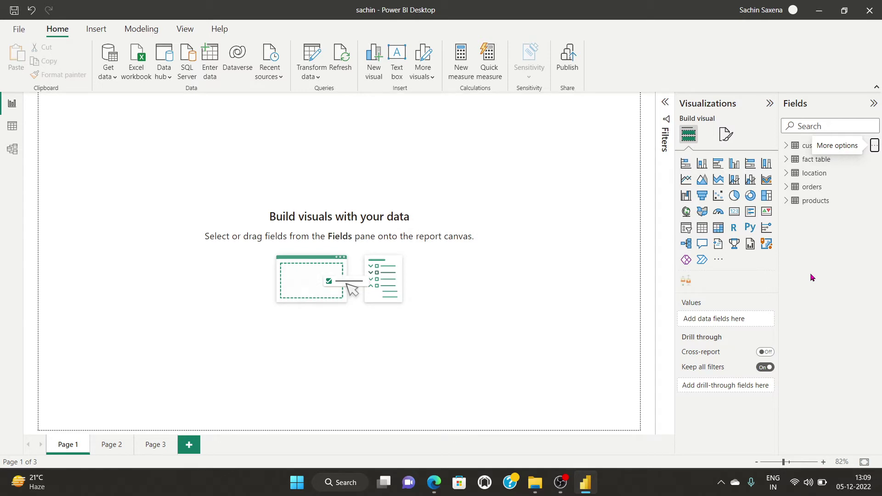
# - Create a stacked bar chart with Segment from the customer table on the Y-axis and Sales from the fact table on the X-axis
pyautogui.click(790, 146)
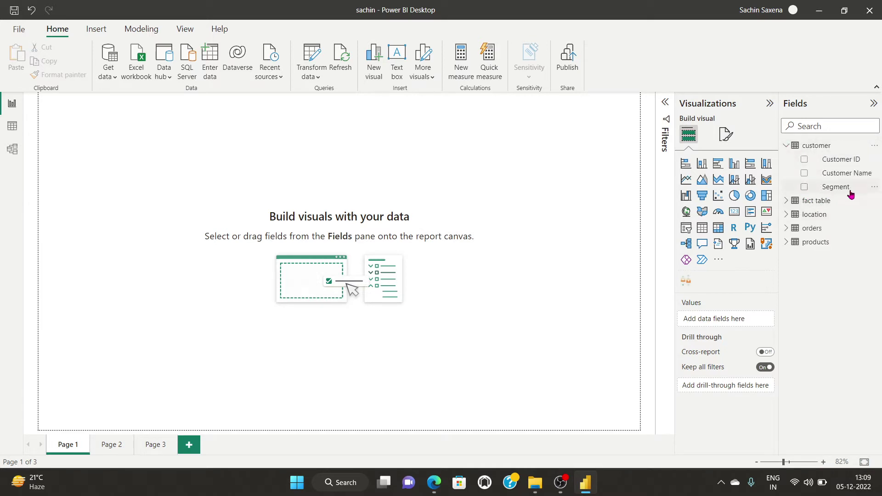
pyautogui.click(874, 188)
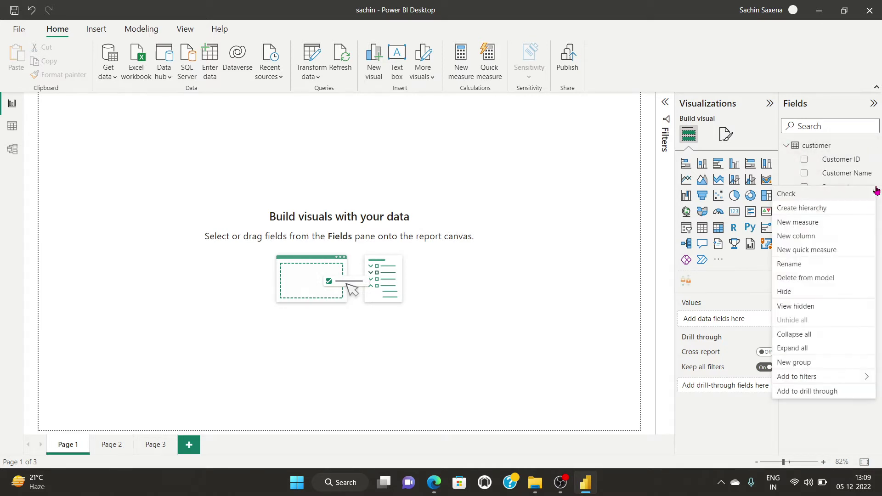
pyautogui.click(503, 205)
pyautogui.click(686, 163)
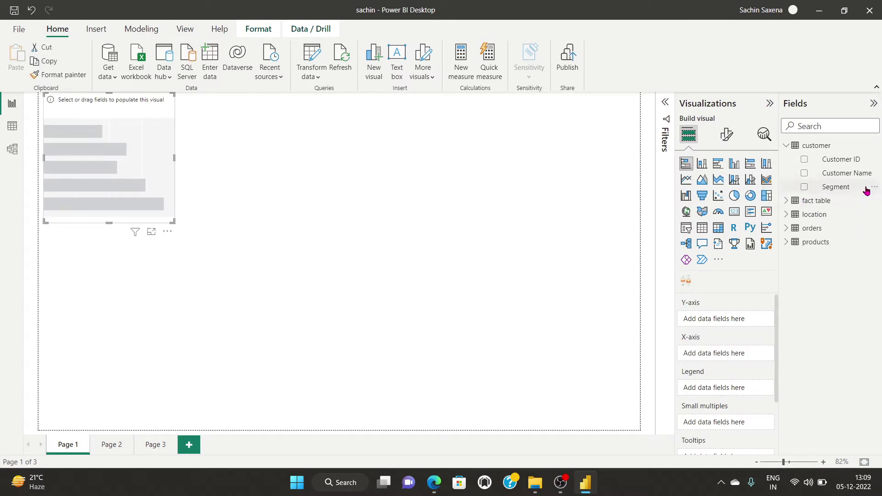
pyautogui.click(832, 187)
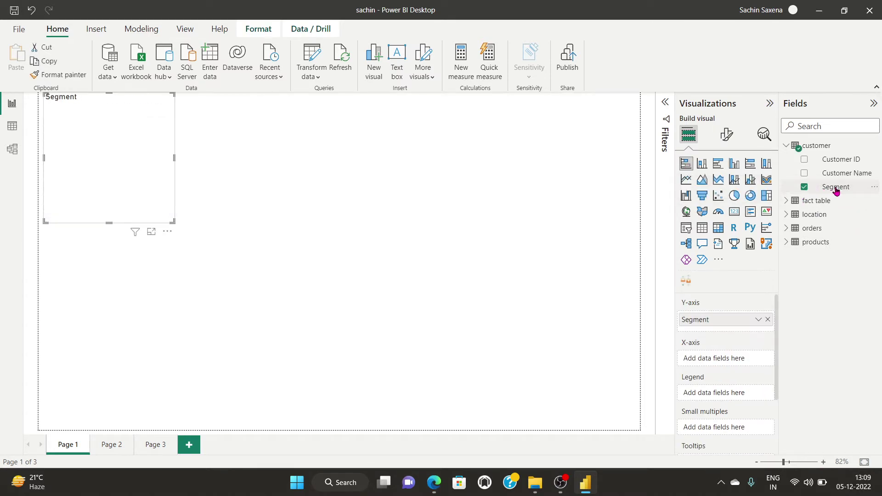
pyautogui.click(785, 202)
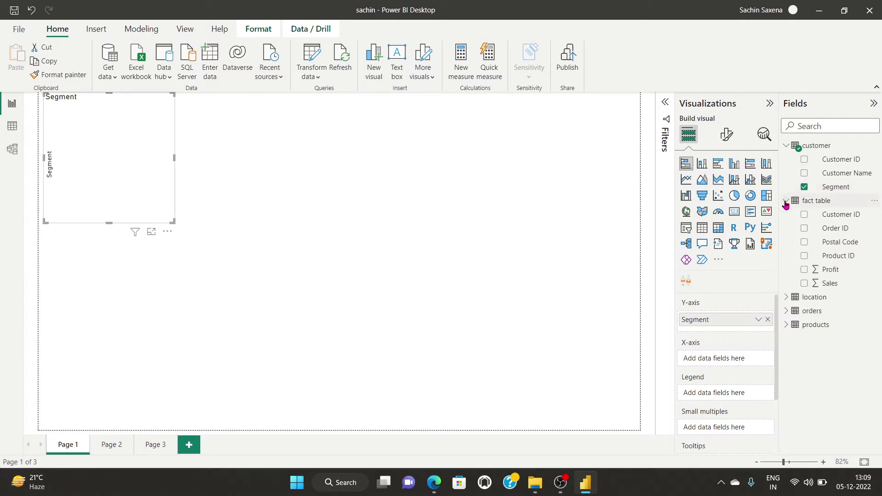
pyautogui.click(804, 283)
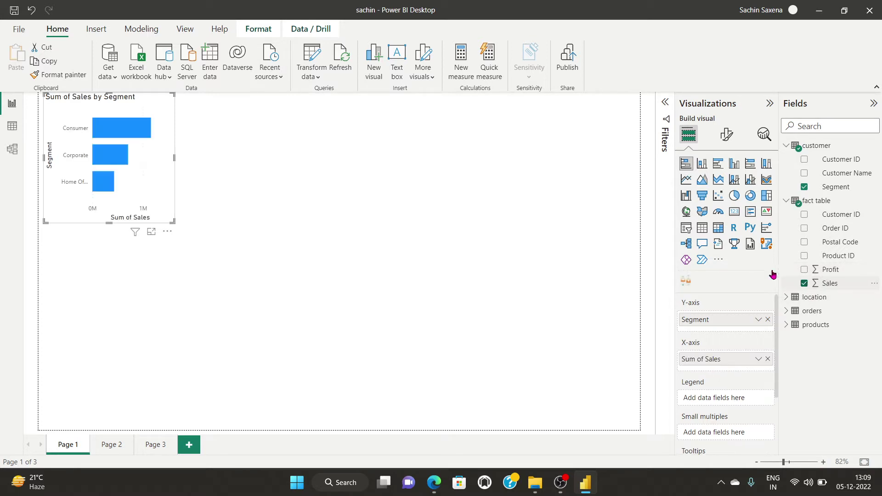
# - Enlarge the sales by segment chart to about twice its width and move it slightly inward from the page's upper-left corner
pyautogui.moveTo(175, 223); pyautogui.dragTo(299, 267)
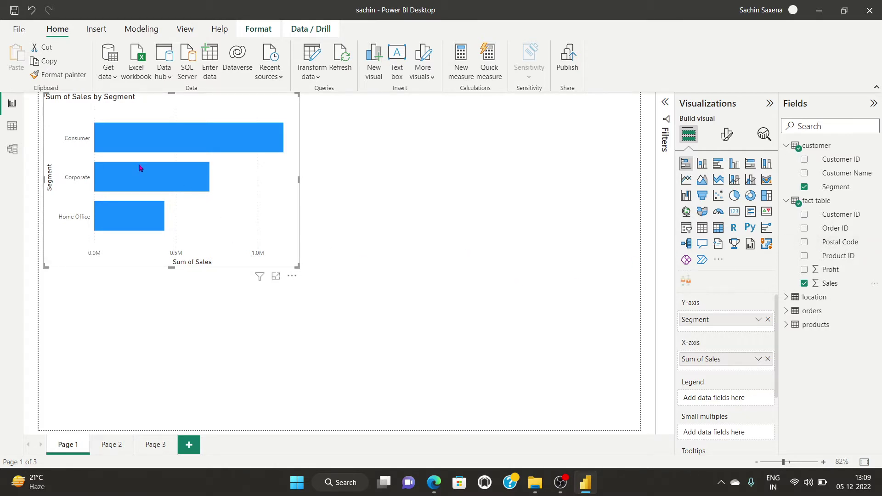
pyautogui.moveTo(148, 117); pyautogui.dragTo(189, 160)
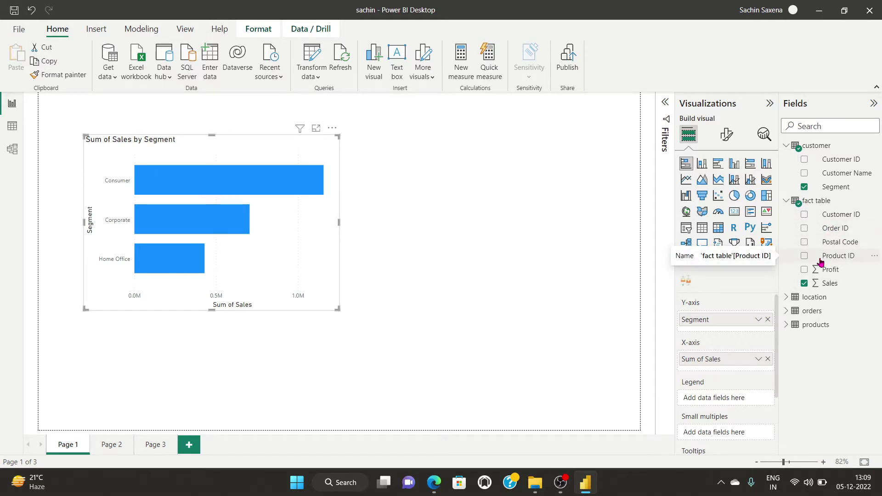
pyautogui.click(458, 217)
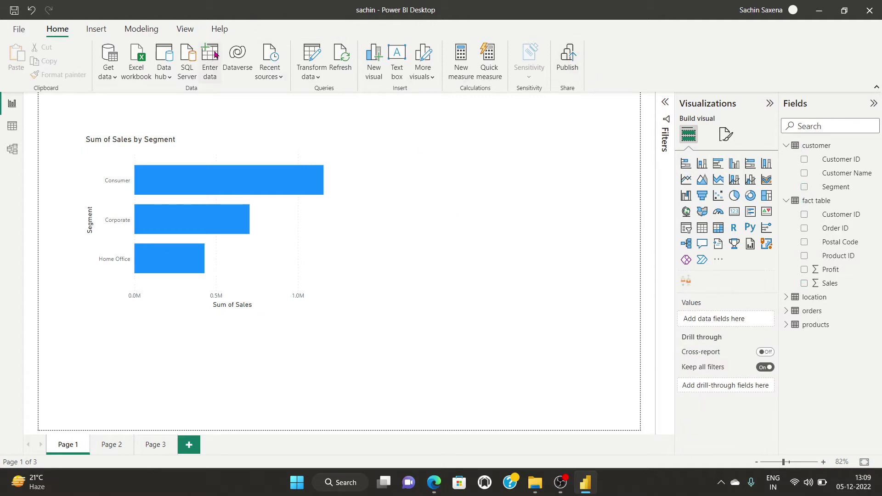
pyautogui.click(97, 32)
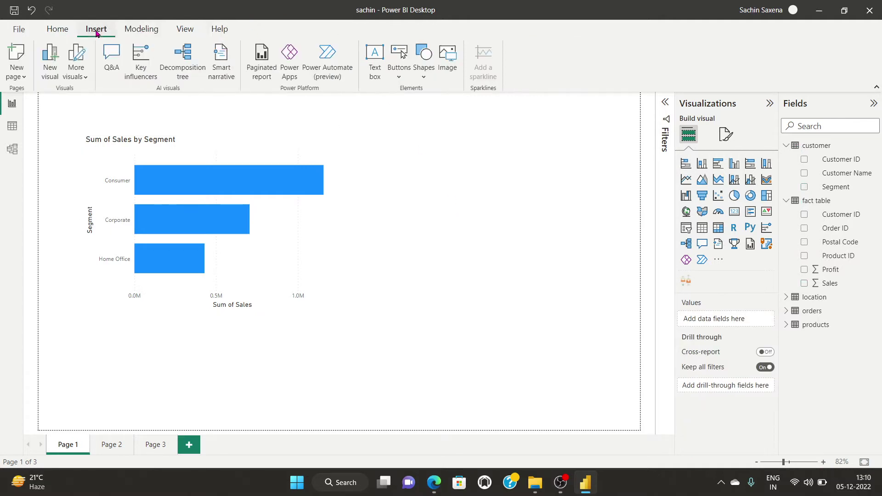
pyautogui.click(216, 29)
pyautogui.click(68, 30)
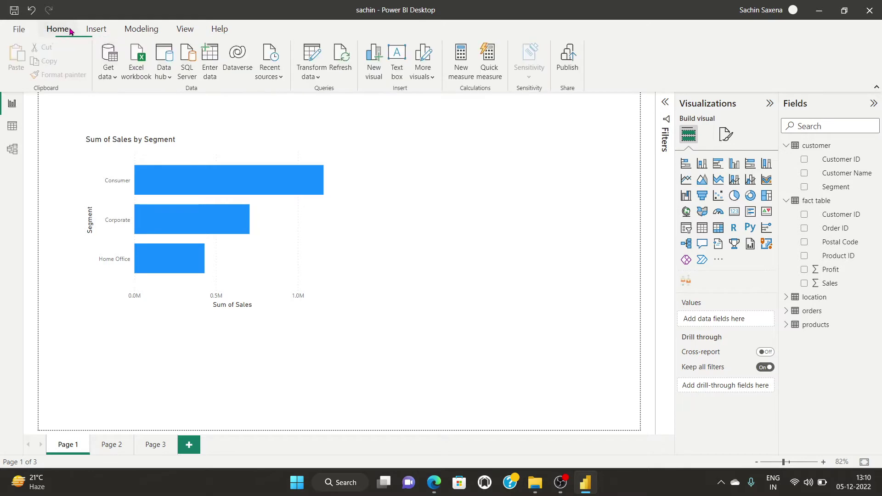
# - Try Customer ID from the customer table as a new table visual, clear the field and remove the empty visual
pyautogui.click(805, 160)
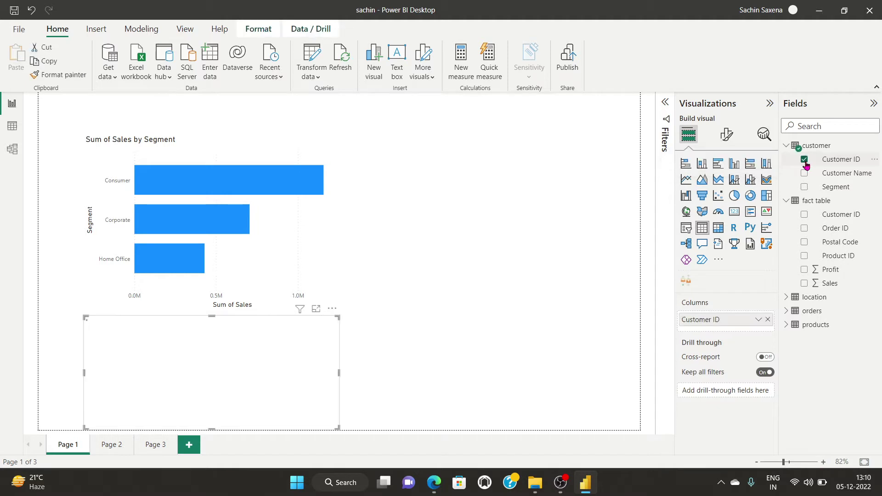
pyautogui.click(803, 163)
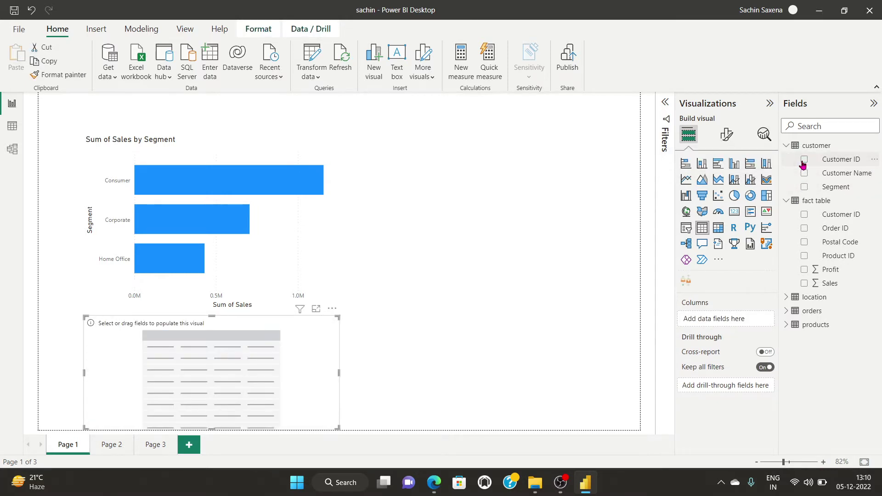
pyautogui.click(495, 320)
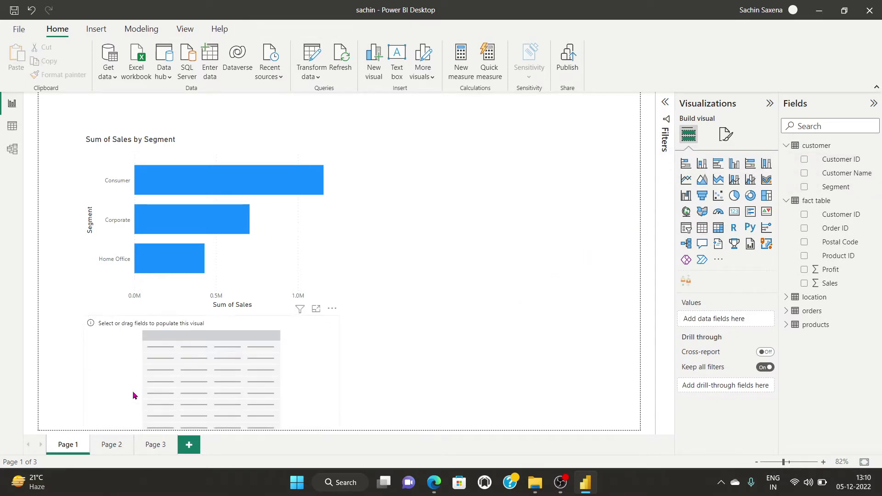
pyautogui.click(178, 372)
pyautogui.rightClick(252, 362)
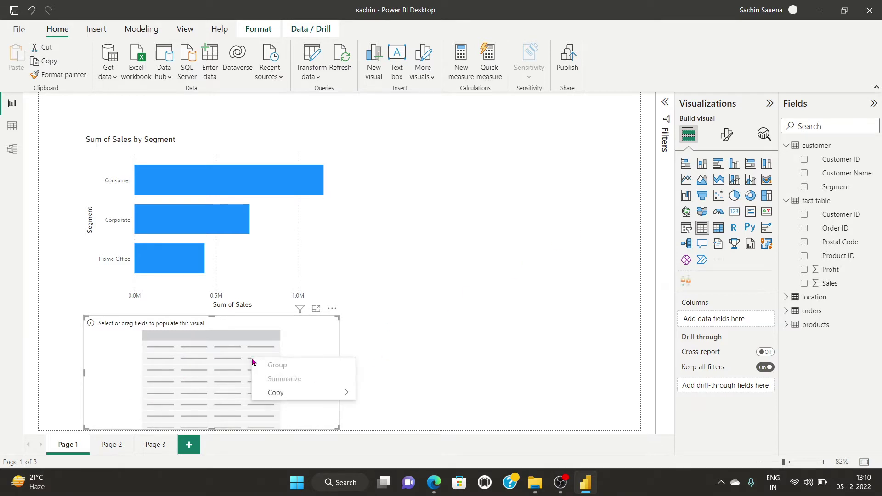
pyautogui.click(340, 337)
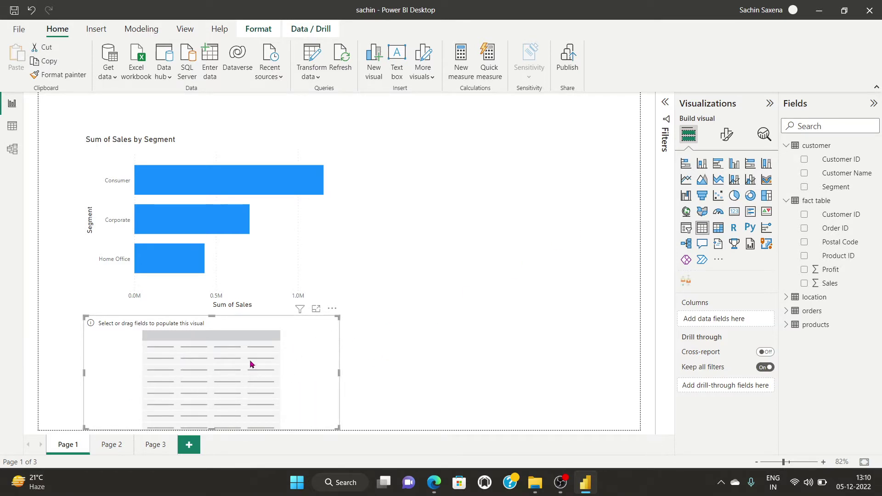
pyautogui.click(332, 311)
pyautogui.click(370, 322)
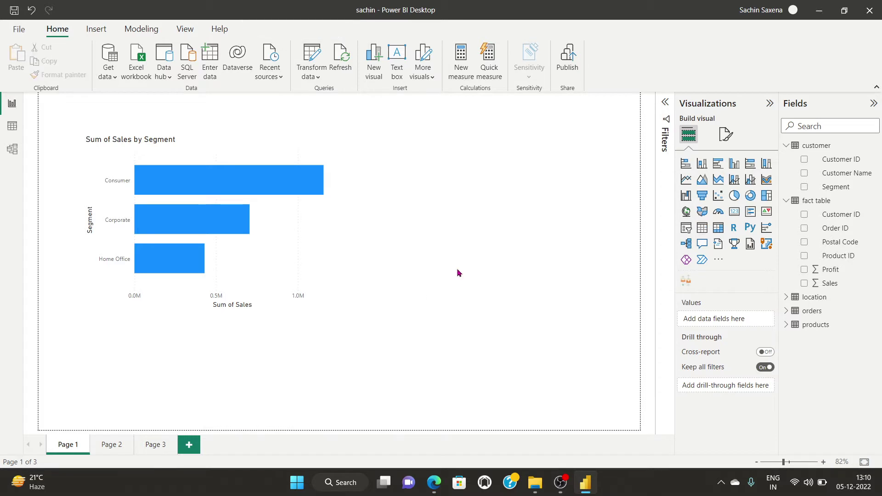
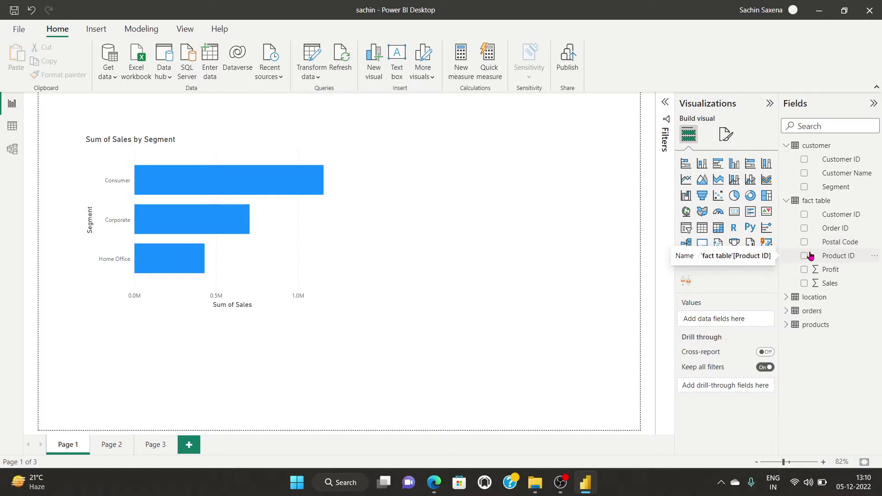
# - Try Profit from the fact table as a new column chart below the segment chart, and remove that chart
pyautogui.click(828, 273)
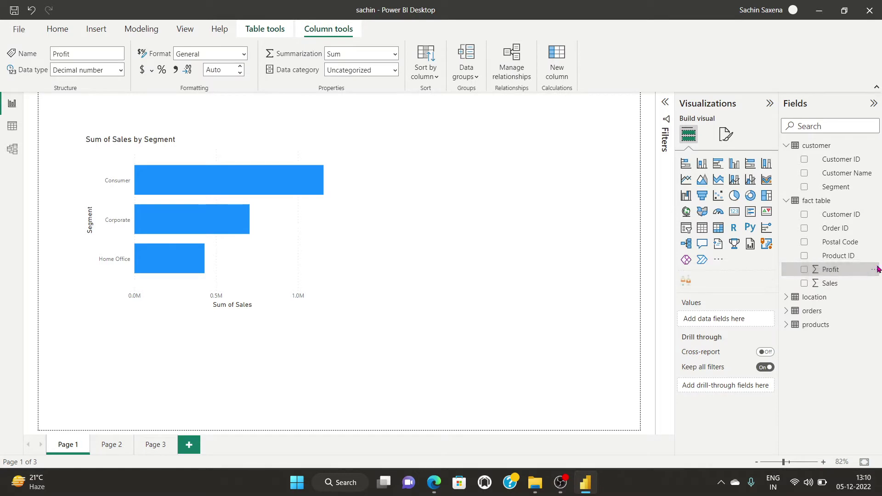
pyautogui.click(875, 269)
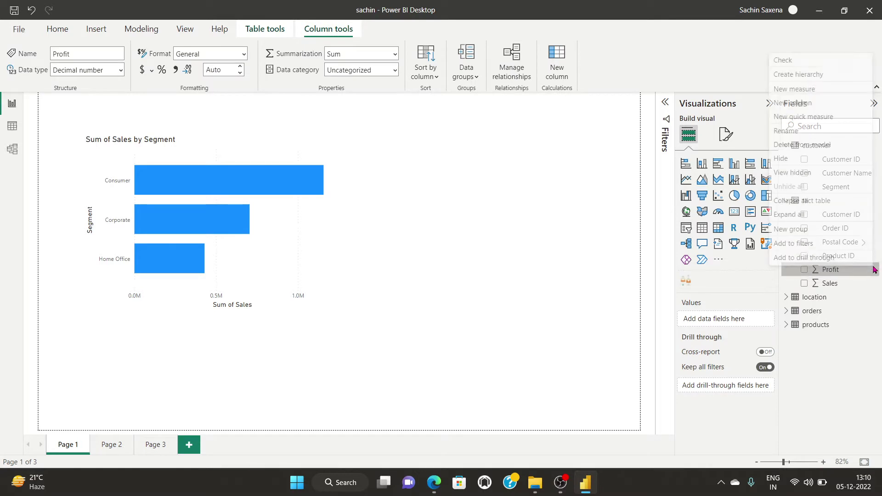
pyautogui.click(804, 270)
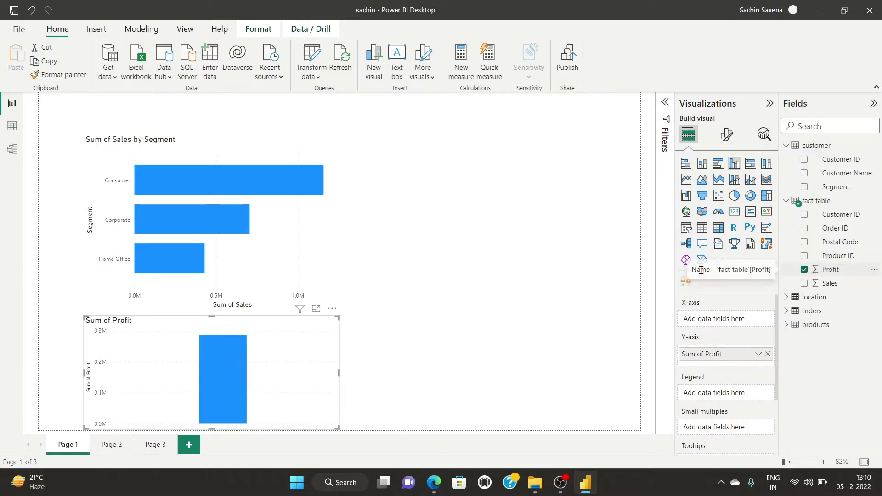
pyautogui.click(332, 308)
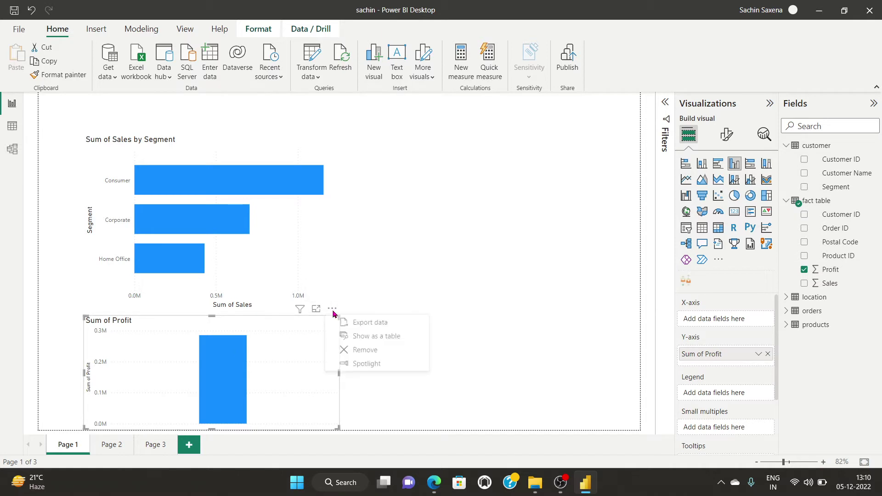
pyautogui.click(370, 350)
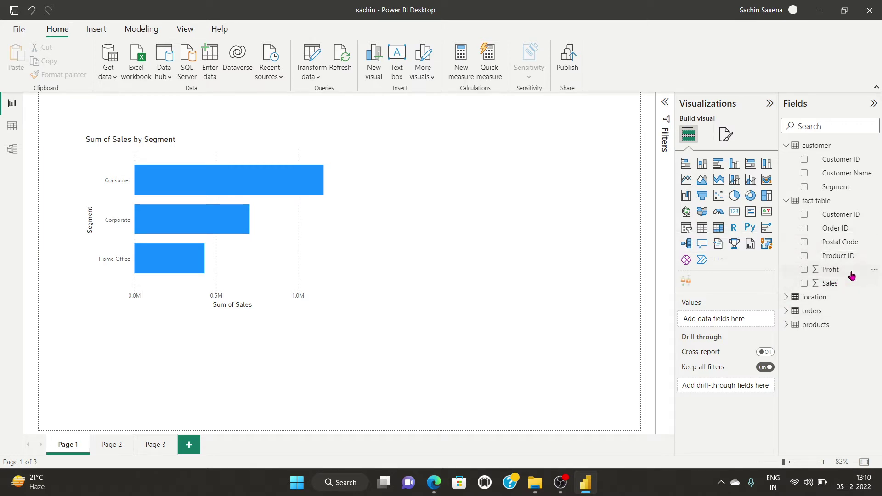
# - Try City from the location table as a map visual below the sales by segment chart
pyautogui.click(786, 298)
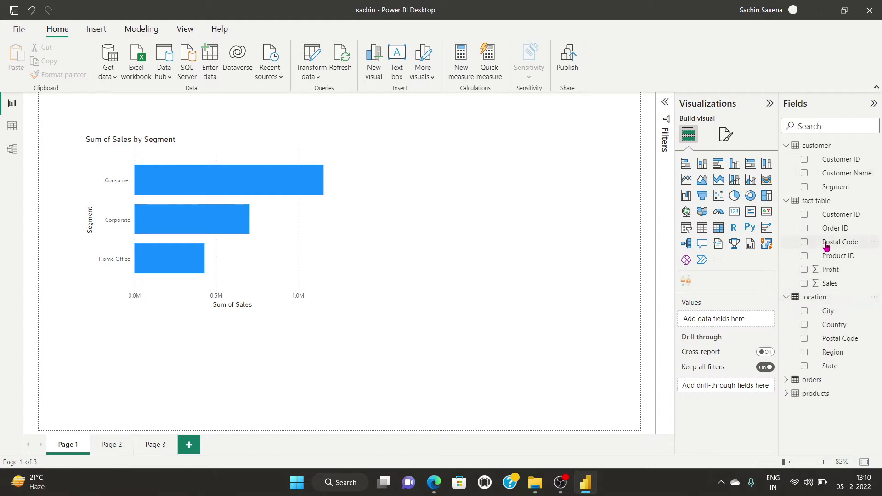
pyautogui.click(806, 312)
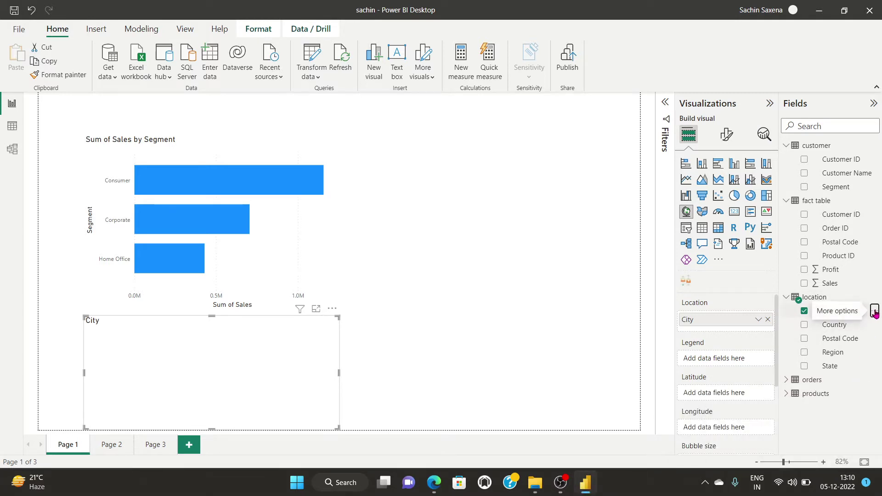
pyautogui.click(875, 312)
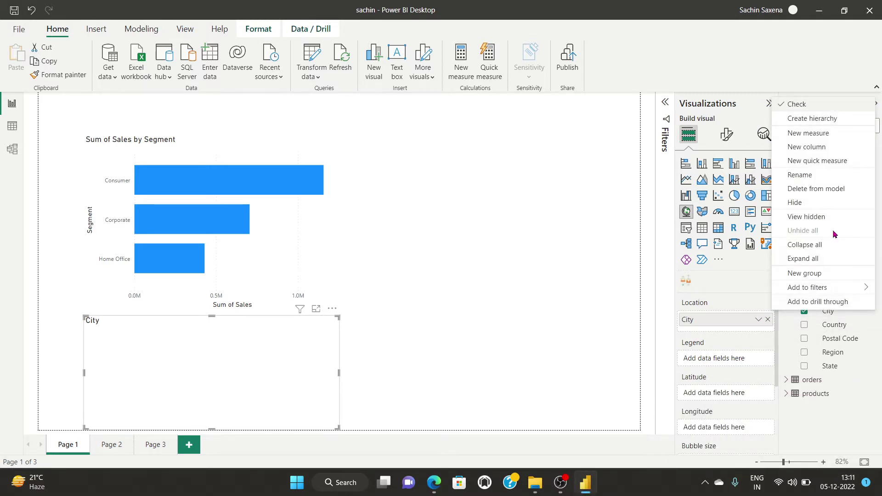
pyautogui.click(545, 248)
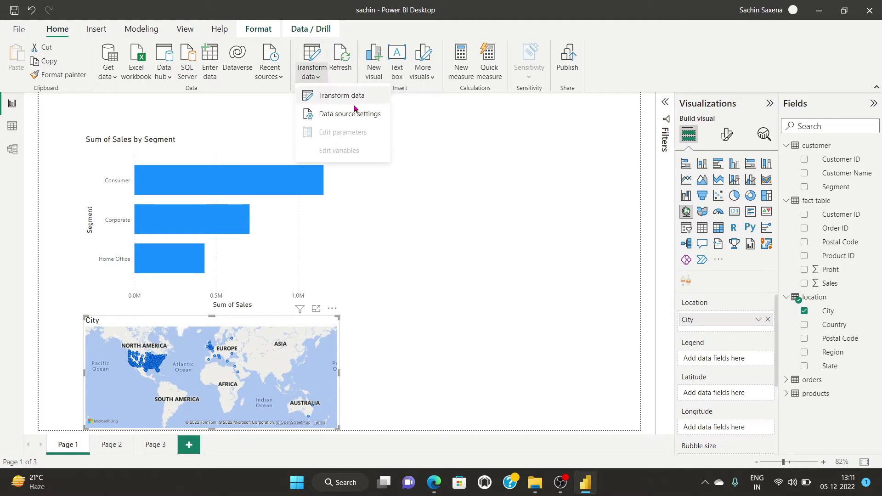
pyautogui.click(488, 183)
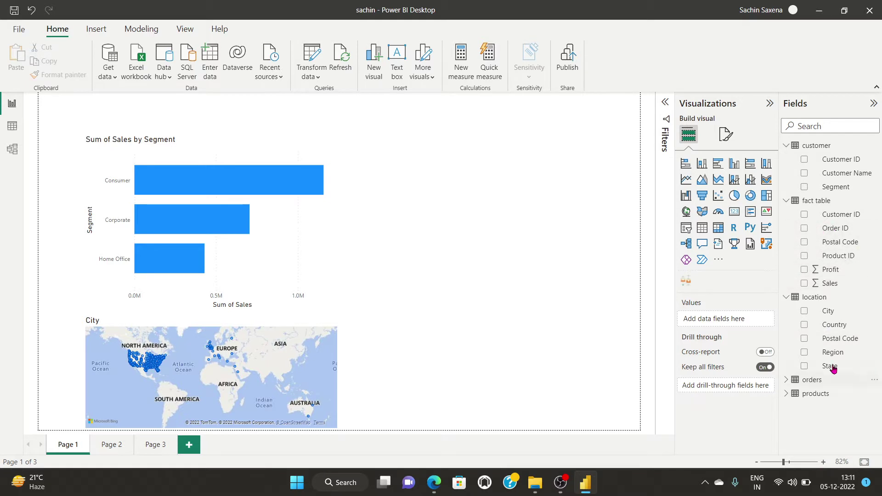
# - Try a second map visual beside the segment chart with City as the location and Country as the legend
pyautogui.click(804, 310)
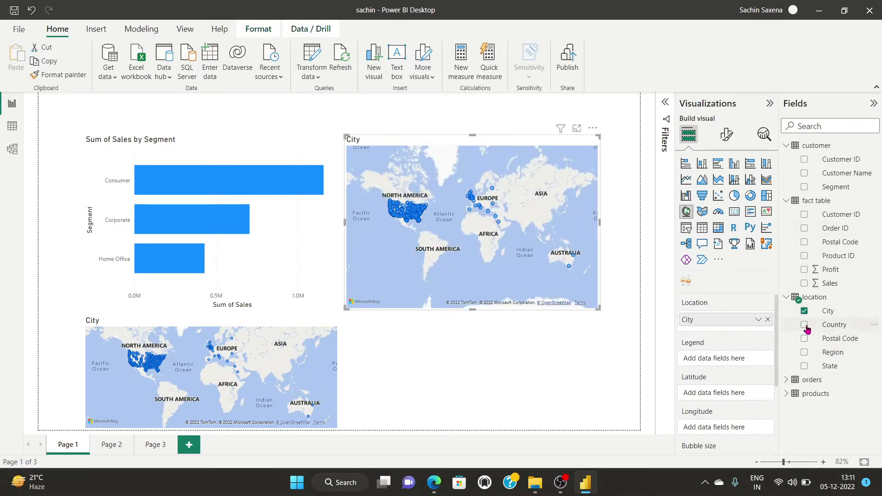
pyautogui.click(804, 325)
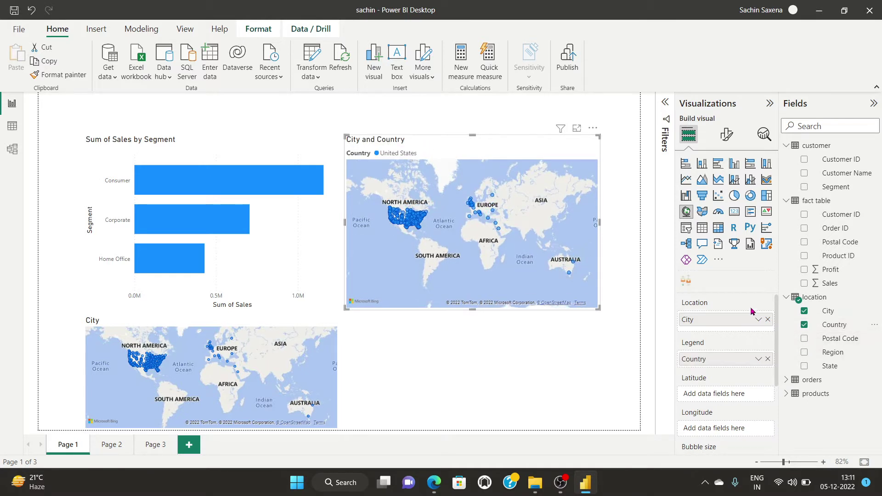
pyautogui.scroll(-1, 752, 366)
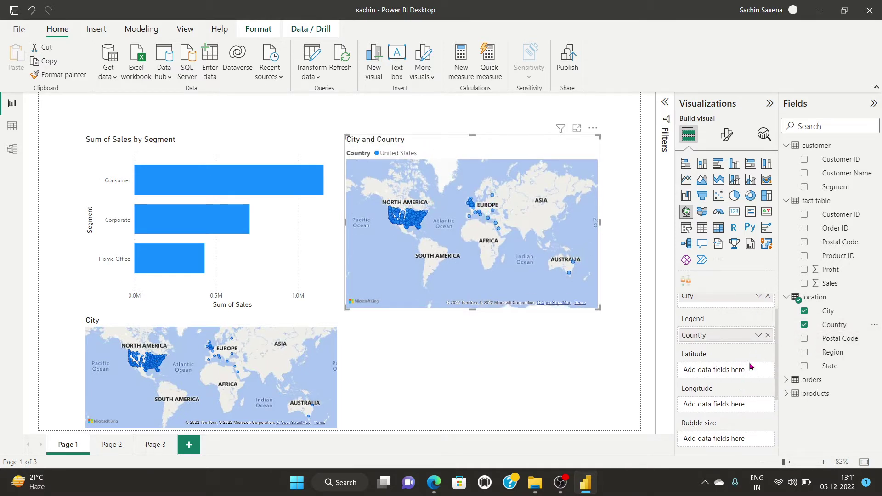
pyautogui.click(758, 335)
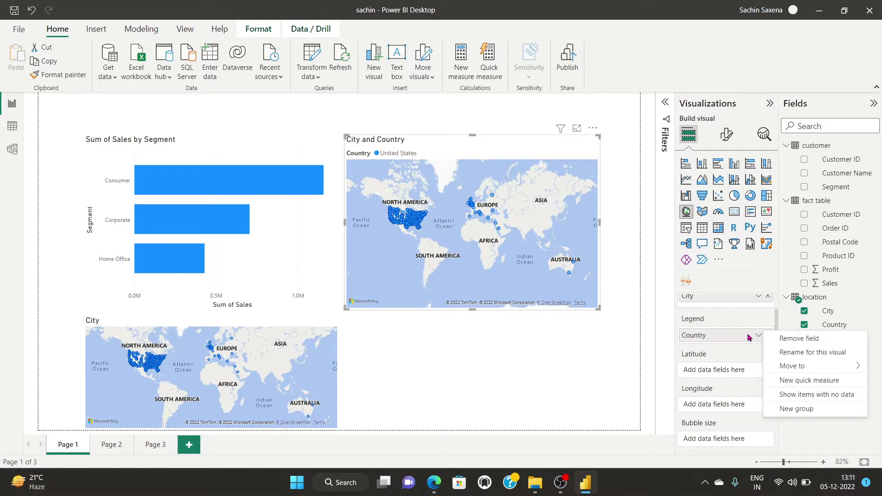
pyautogui.click(748, 338)
# - Try Postal Code and Region from the location table in the second map, and clear all fields from that visual
pyautogui.click(804, 340)
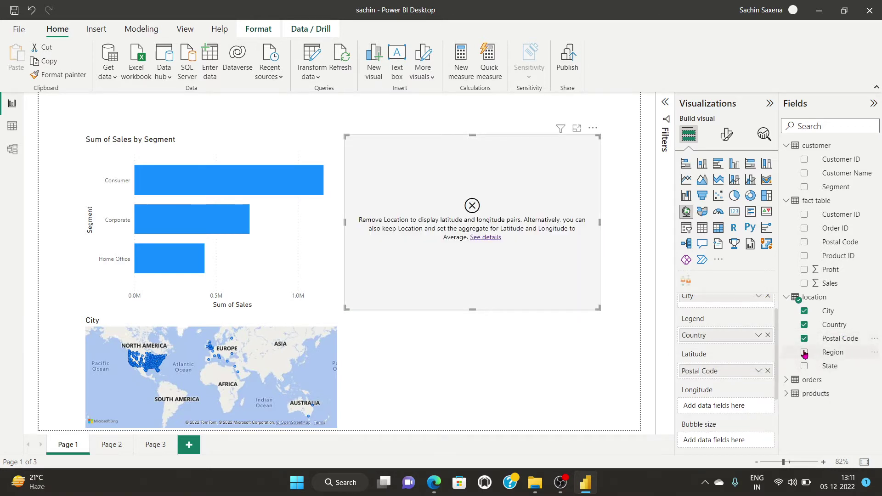
pyautogui.click(804, 353)
pyautogui.click(805, 352)
pyautogui.click(804, 338)
pyautogui.click(804, 311)
pyautogui.click(804, 325)
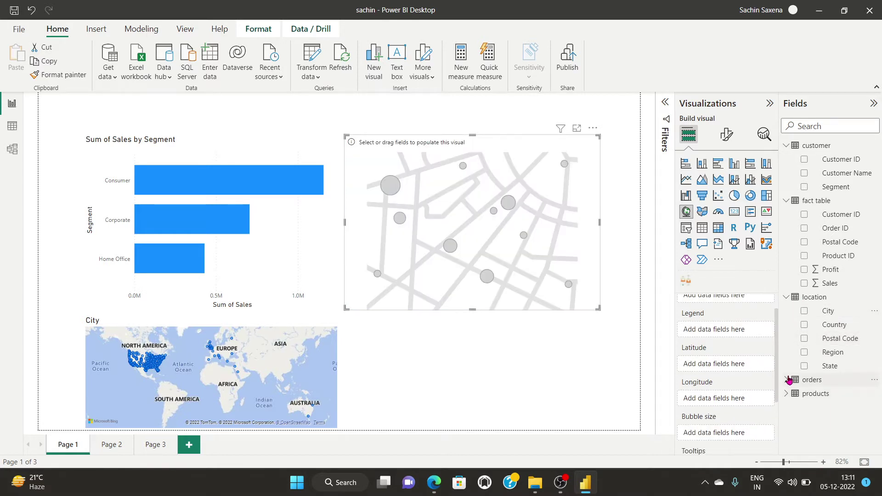
# - Examine the data category and summarization options available for the Order Date column of the orders table
pyautogui.click(786, 379)
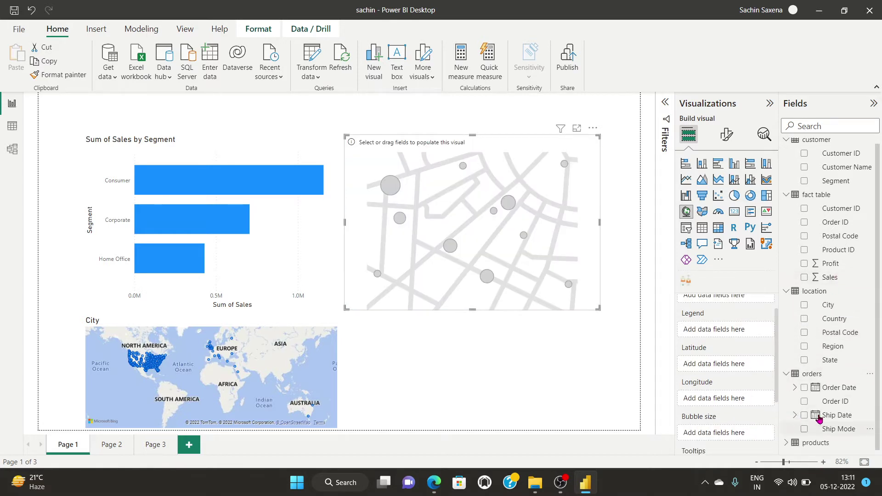
pyautogui.click(845, 388)
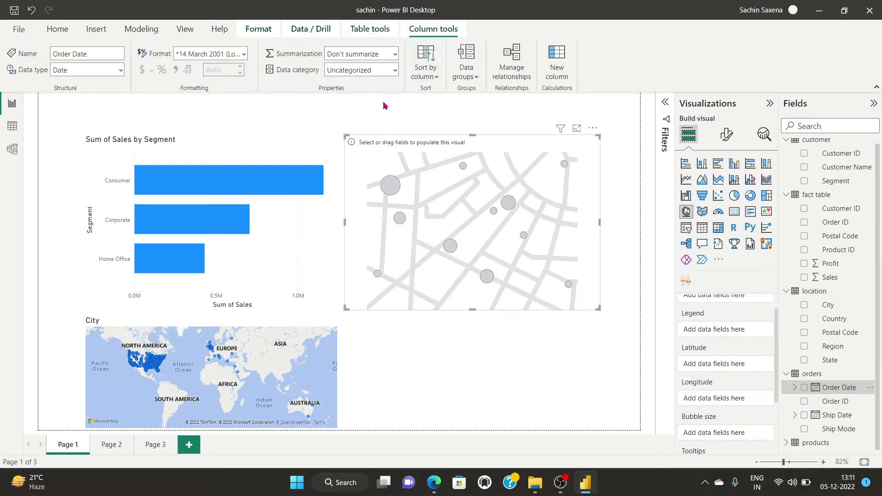
pyautogui.click(395, 71)
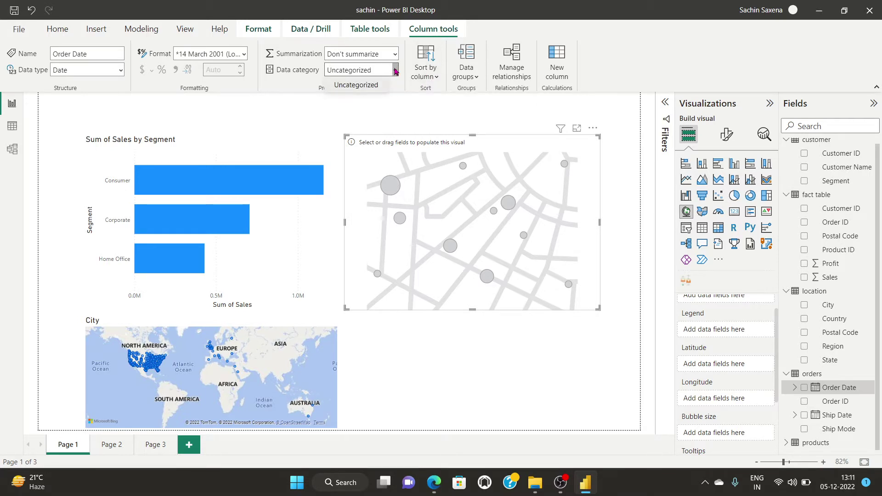
pyautogui.click(395, 54)
pyautogui.click(395, 54)
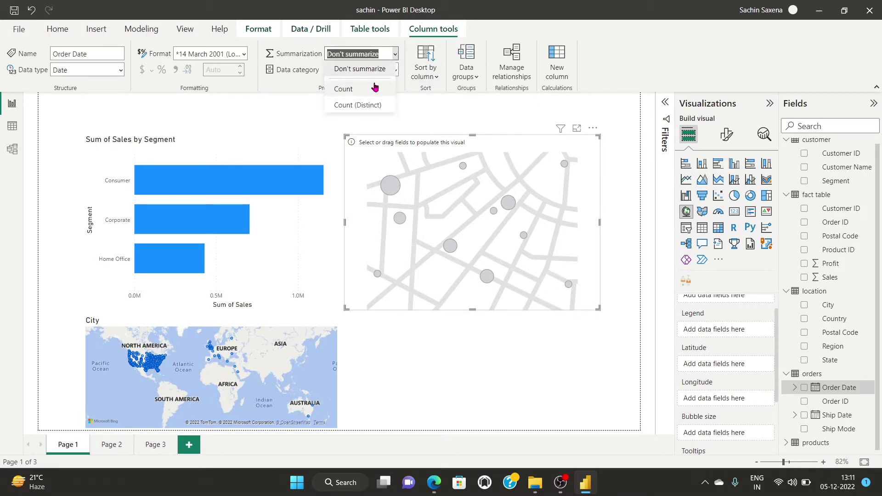
pyautogui.click(391, 52)
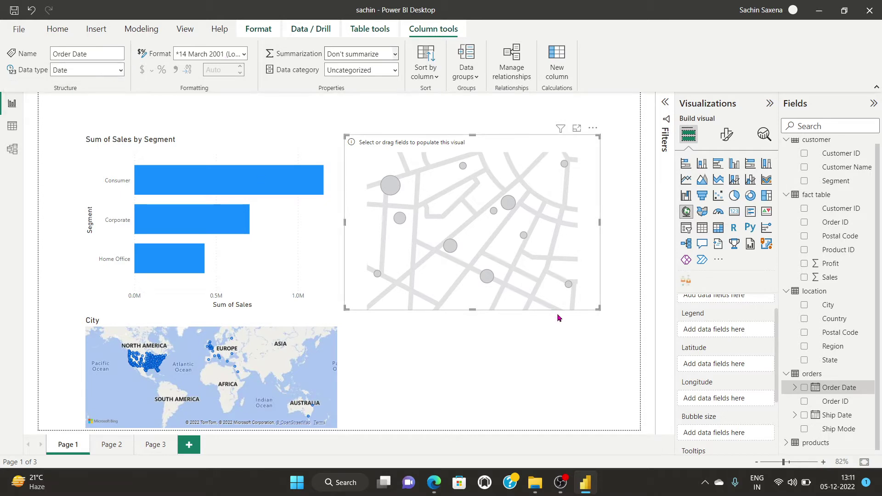
# - Remove the empty map beside the segment chart and the City map below it
pyautogui.click(563, 356)
pyautogui.click(529, 180)
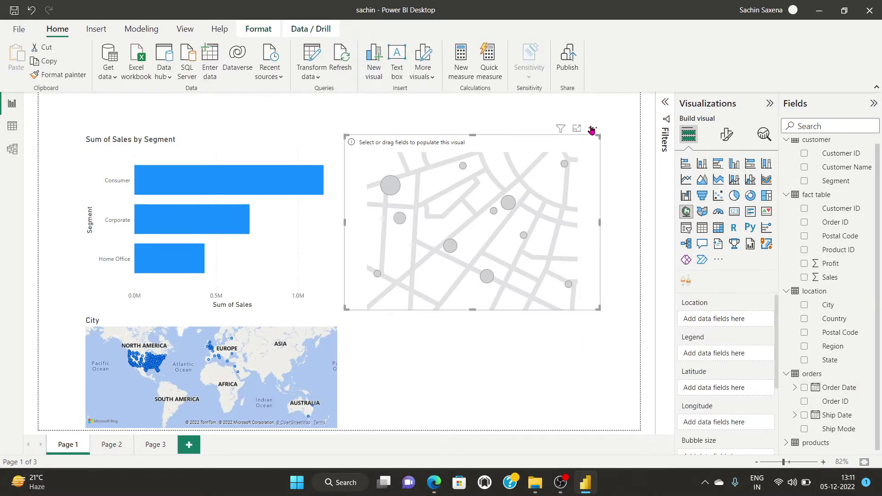
pyautogui.click(592, 128)
pyautogui.click(625, 141)
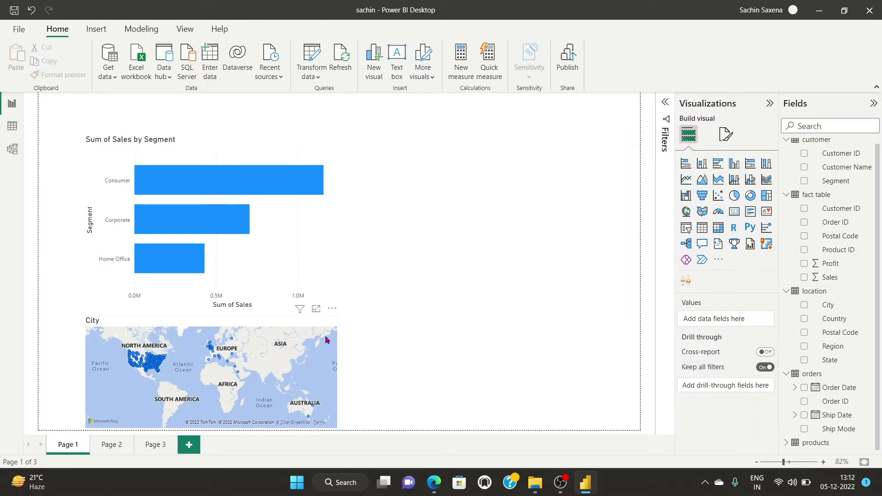
pyautogui.click(331, 309)
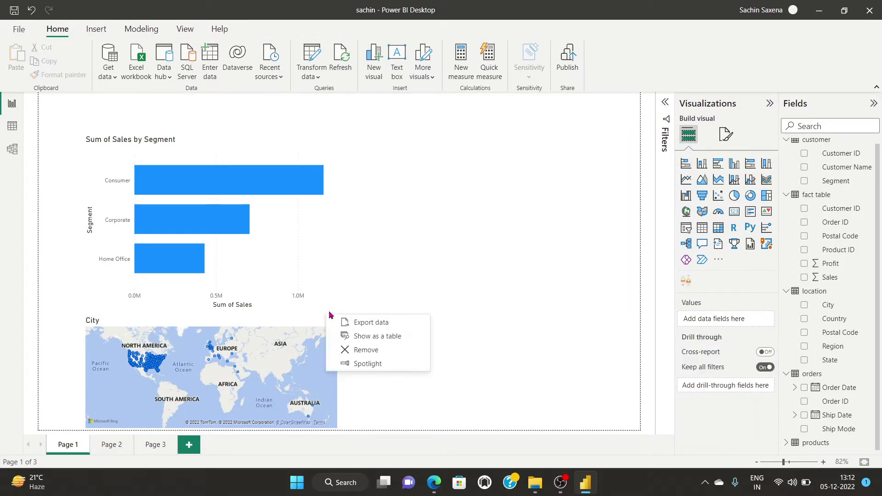
pyautogui.click(375, 353)
# - Examine the column properties of Segment in the customer table and the format options of Profit in the fact table
pyautogui.scroll(1, 838, 239)
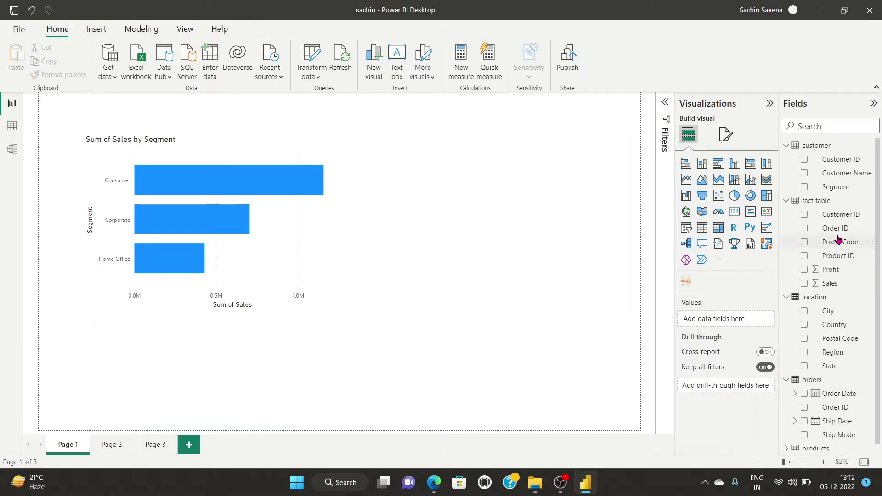
pyautogui.click(830, 188)
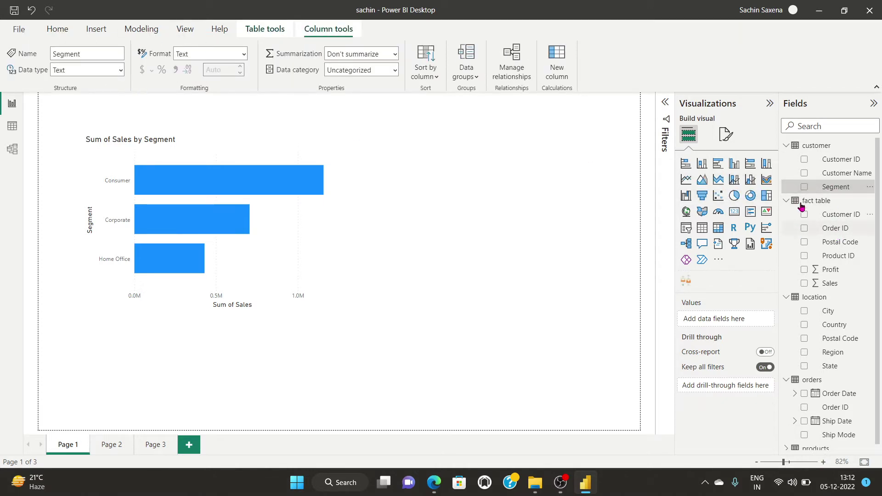
pyautogui.click(838, 271)
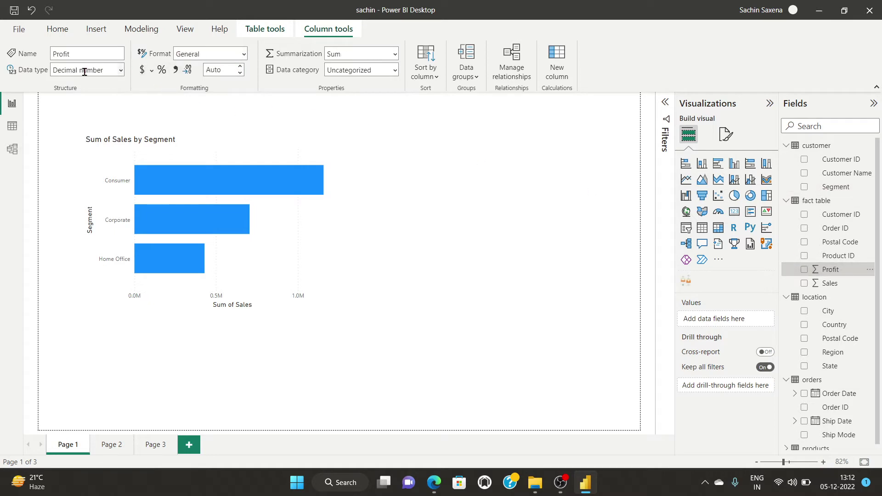
pyautogui.click(244, 54)
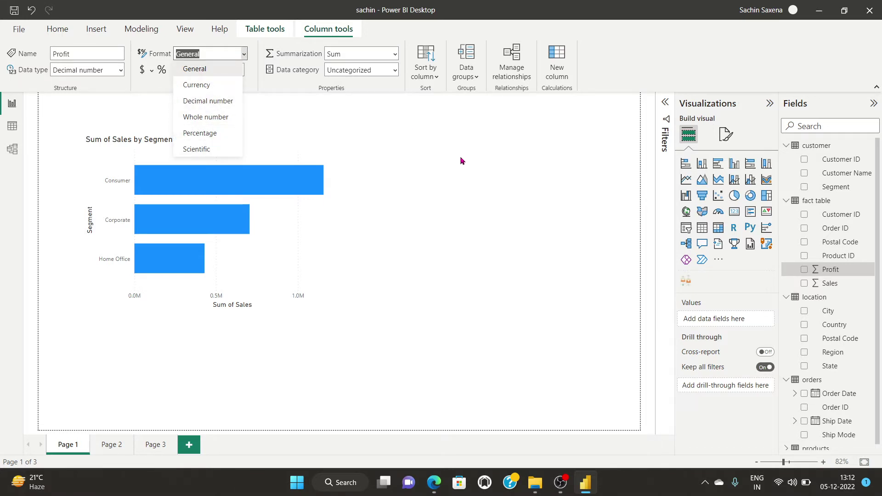
pyautogui.click(450, 169)
pyautogui.click(450, 169)
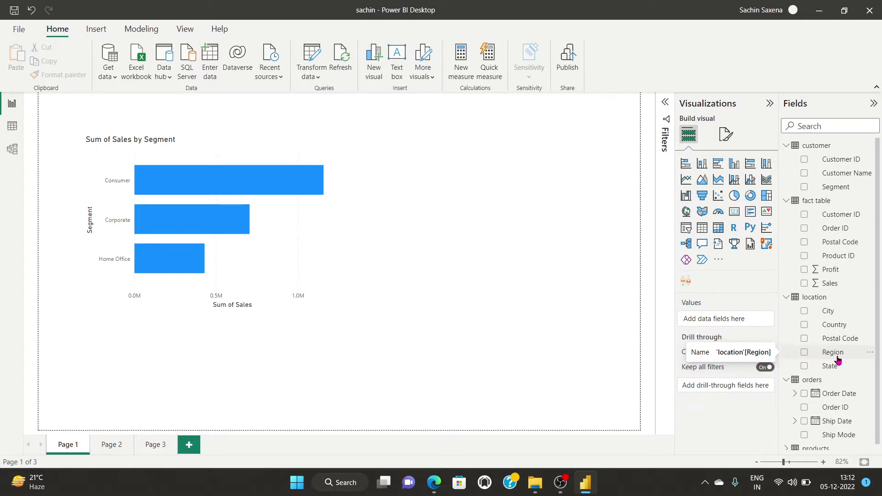
# - Set the data category of the City column in the location table to City
pyautogui.click(828, 312)
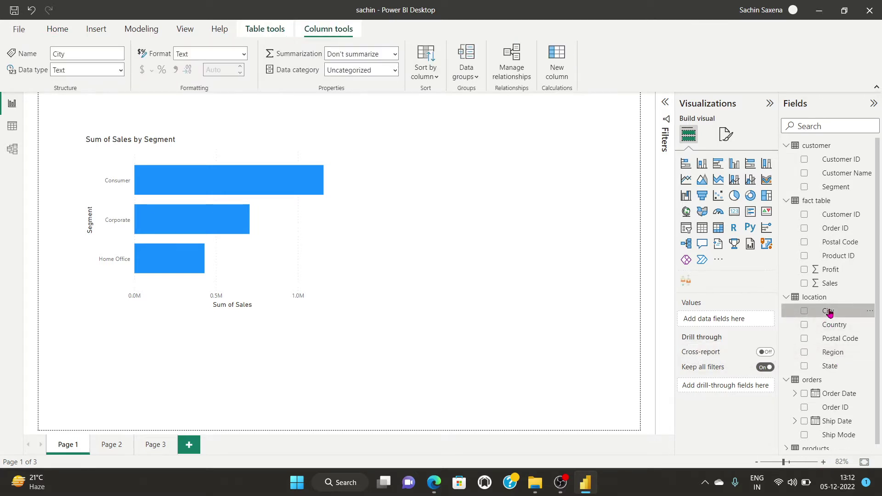
pyautogui.click(395, 69)
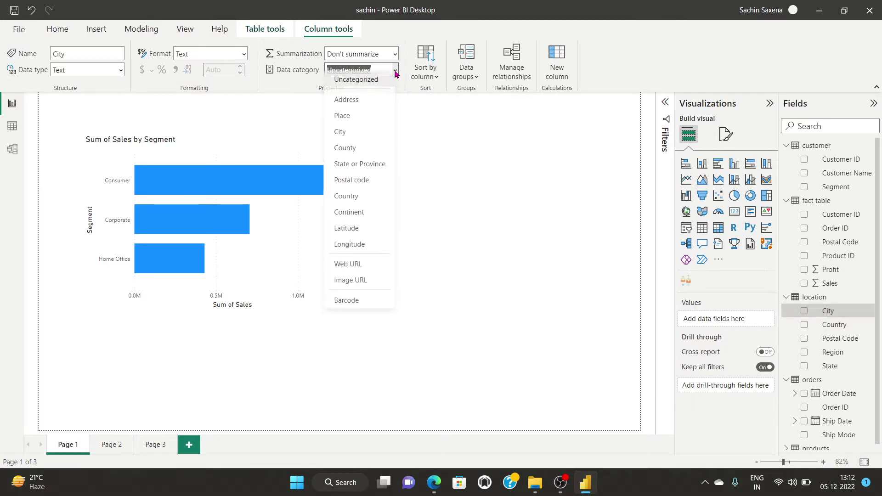
pyautogui.click(376, 136)
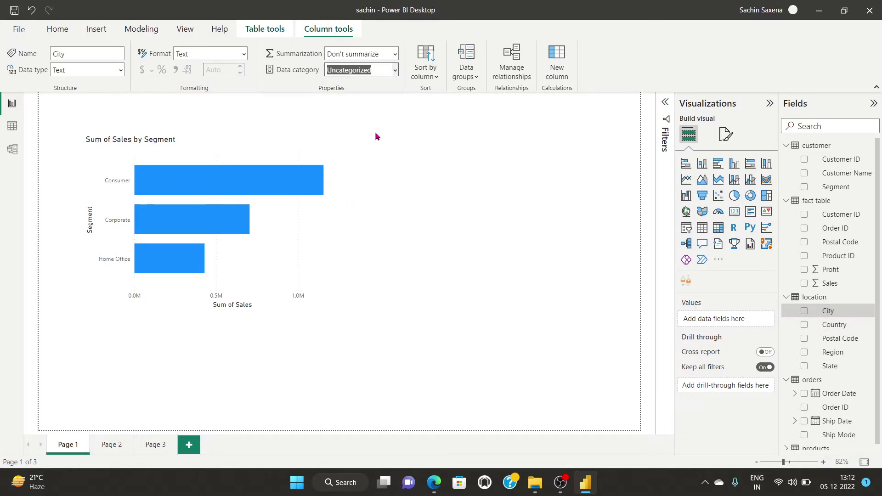
# - Set the data category of the Country column in the location table to County
pyautogui.click(835, 325)
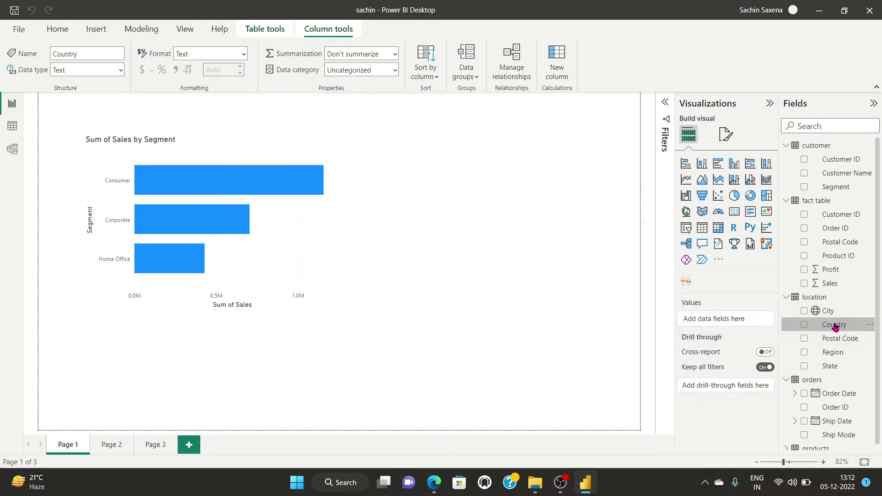
pyautogui.click(396, 73)
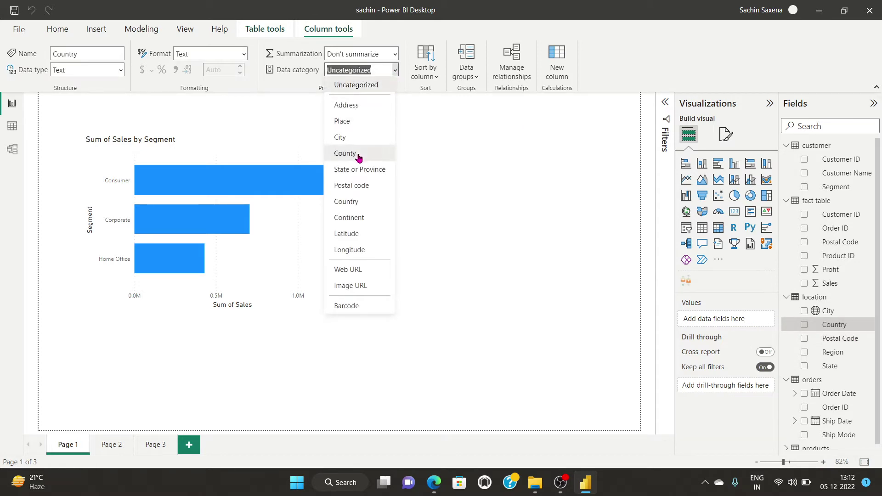
pyautogui.press('Escape')
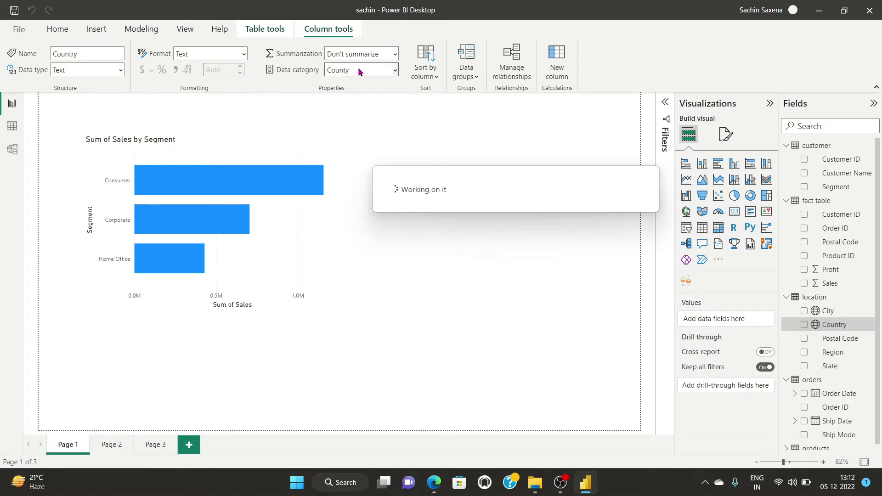
pyautogui.click(553, 257)
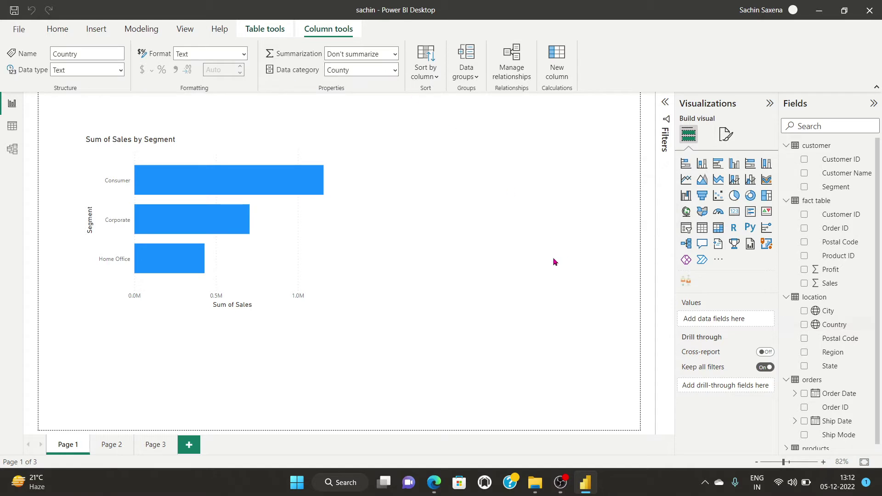
# - Set the data category of the location table's Postal Code column to Postal code
pyautogui.click(842, 340)
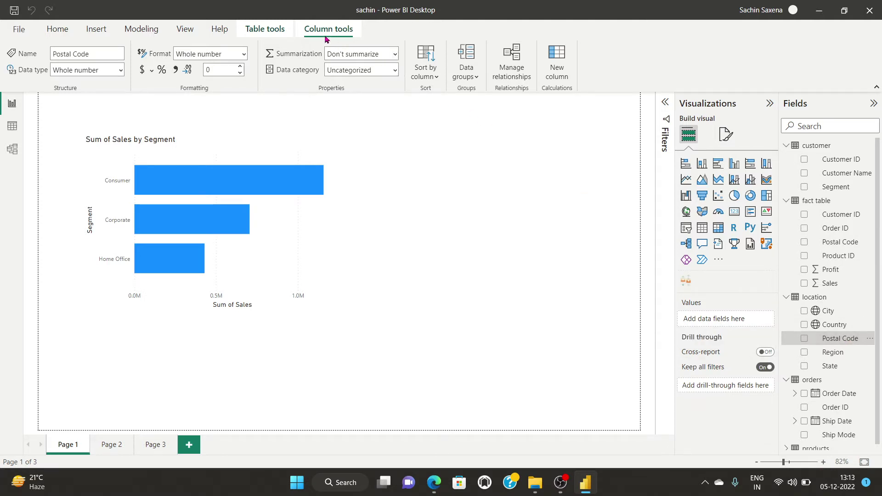
pyautogui.click(394, 73)
pyautogui.click(375, 105)
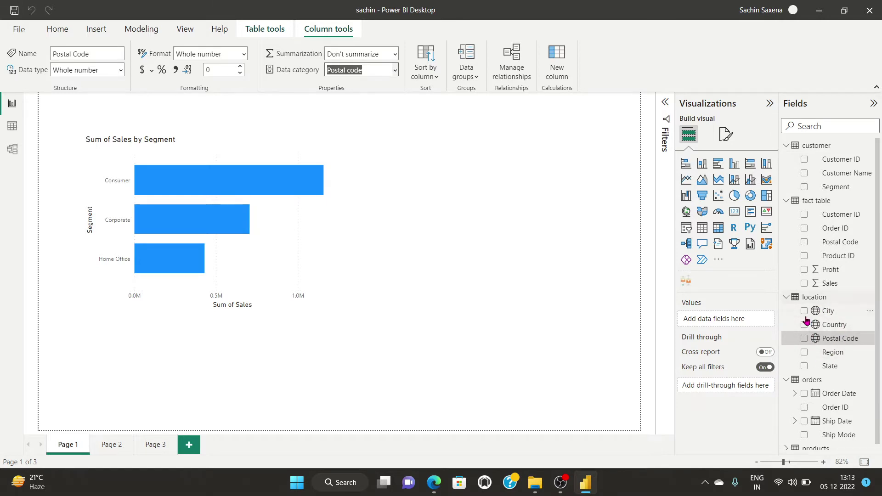
# - Examine the data category options available for the Region column in the location table
pyautogui.click(843, 357)
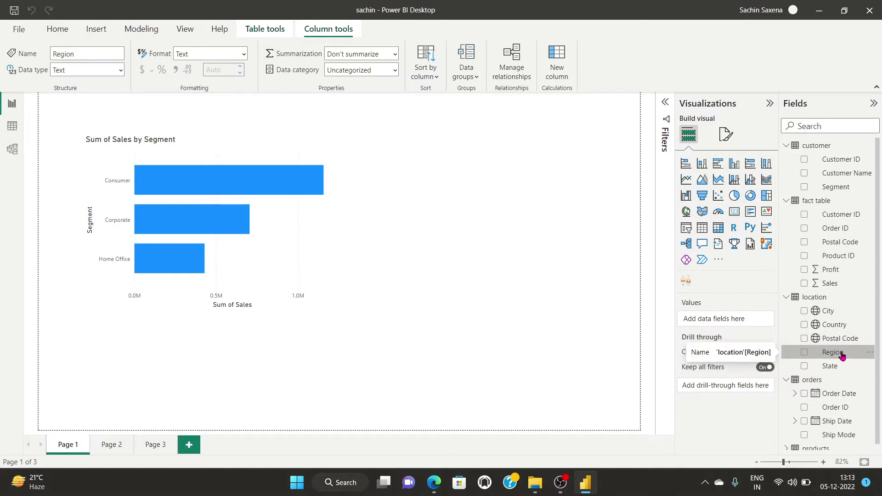
pyautogui.click(394, 71)
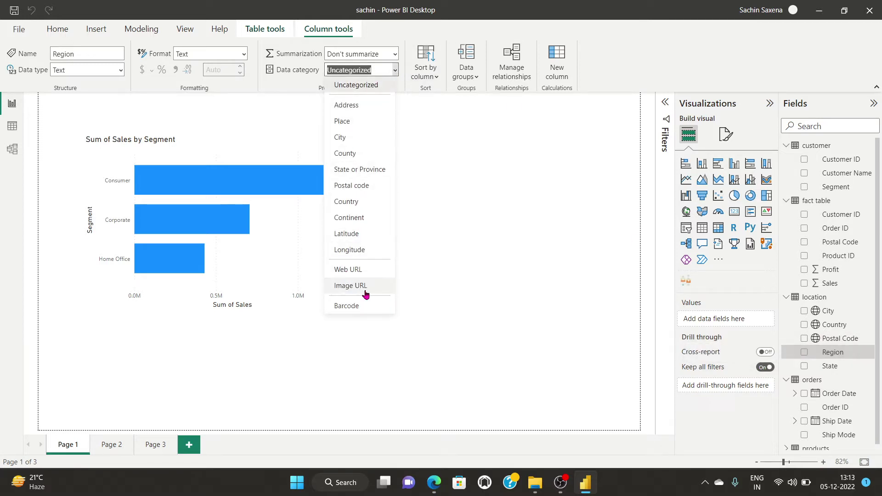
pyautogui.click(484, 248)
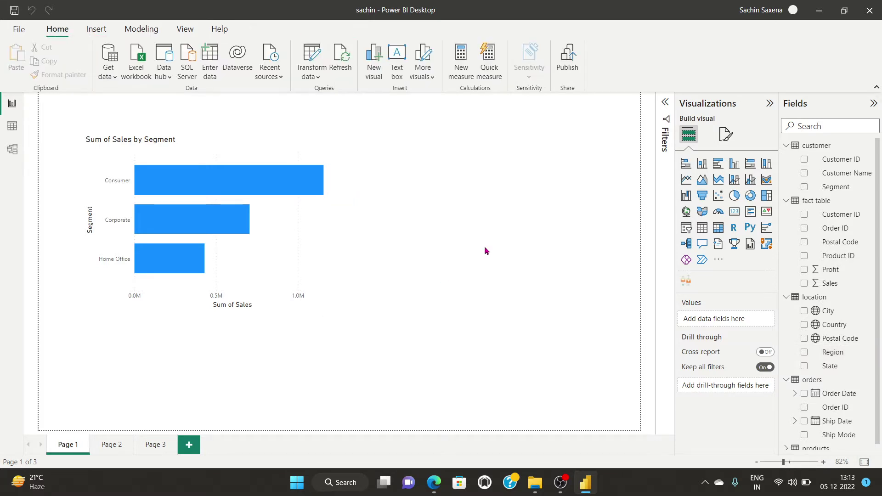
# - Set the data category of the location table's State column to State or Province
pyautogui.click(830, 366)
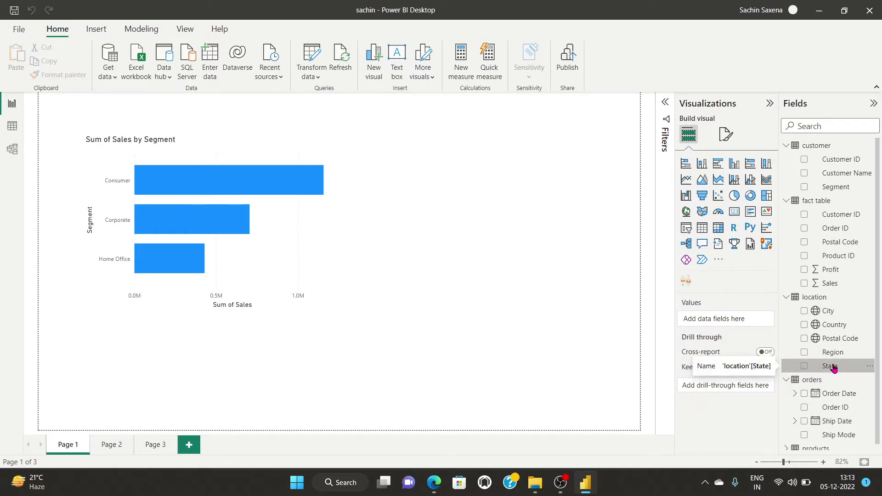
pyautogui.click(394, 70)
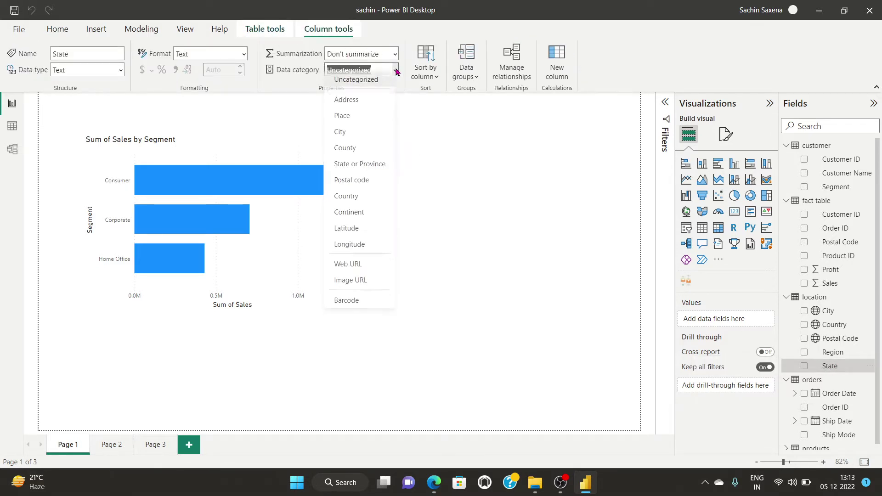
pyautogui.click(364, 169)
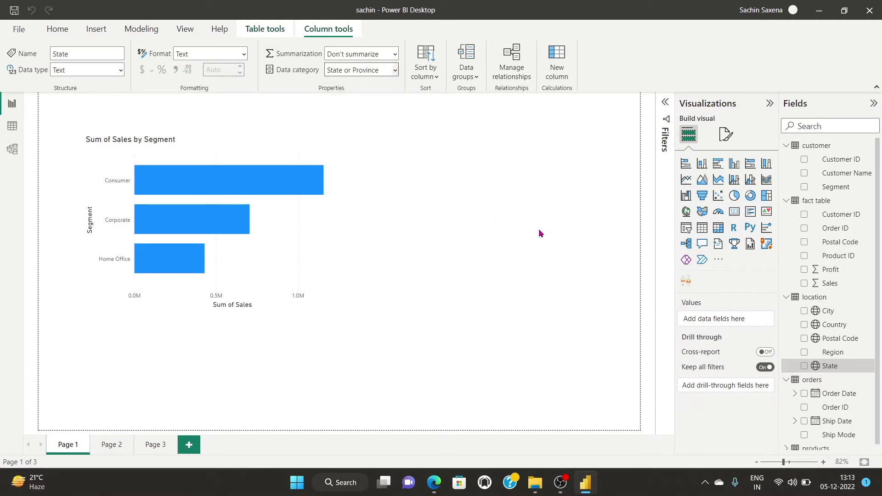
pyautogui.click(597, 290)
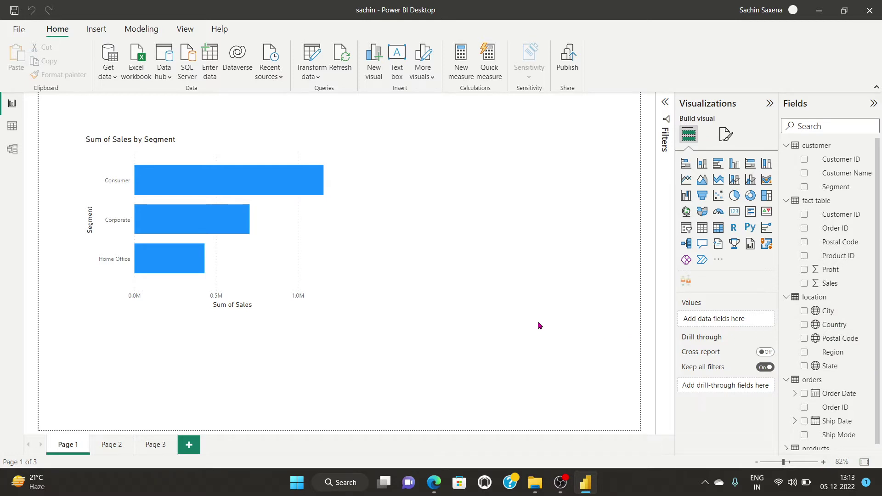
# - Add a Q&A visual to Page 1 and place it beside the Sum of Sales by Segment bar chart
pyautogui.click(561, 483)
pyautogui.click(703, 244)
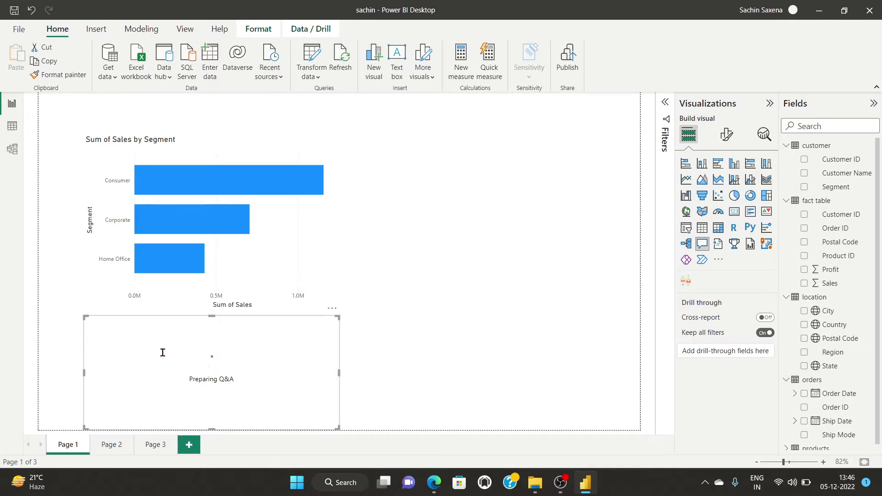
pyautogui.moveTo(179, 325); pyautogui.dragTo(458, 202)
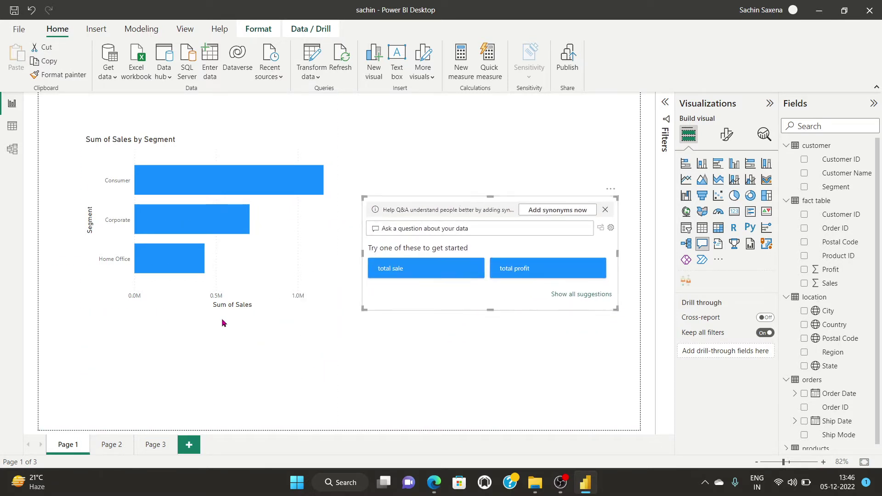
# - Examine which fields are assigned to the Sum of Sales by Segment bar chart
pyautogui.click(173, 223)
pyautogui.click(148, 161)
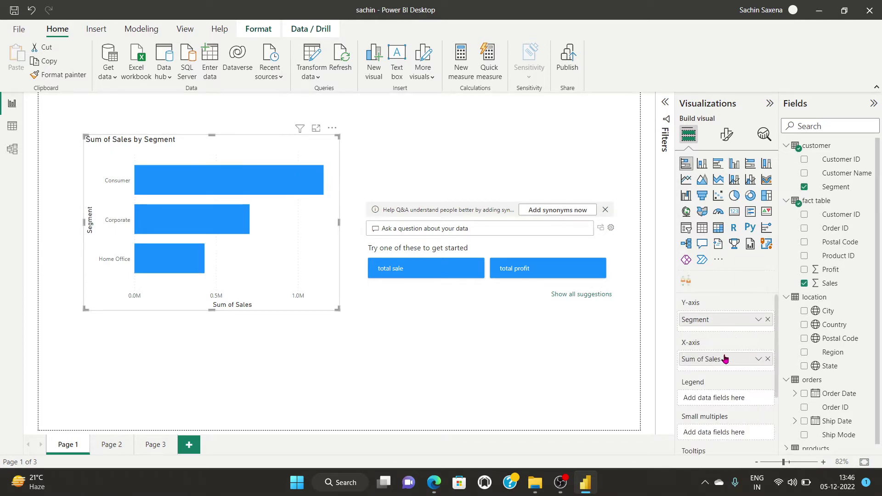
pyautogui.scroll(-4, 721, 362)
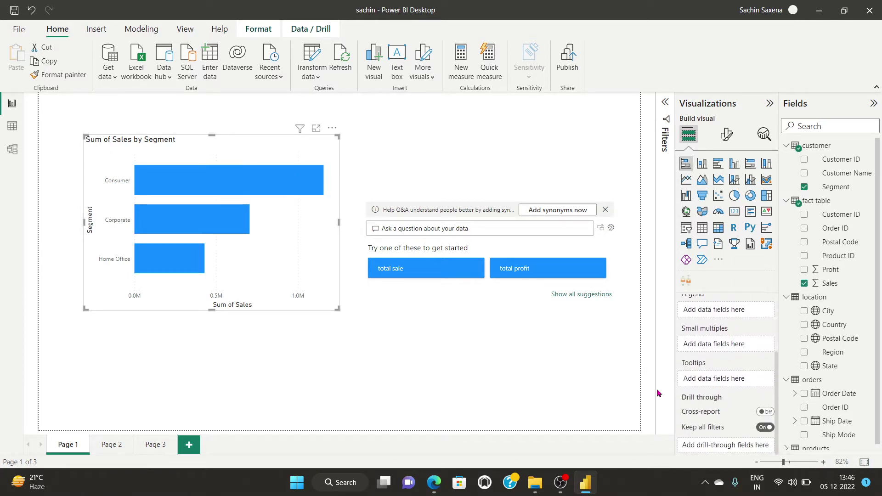
pyautogui.scroll(3, 719, 361)
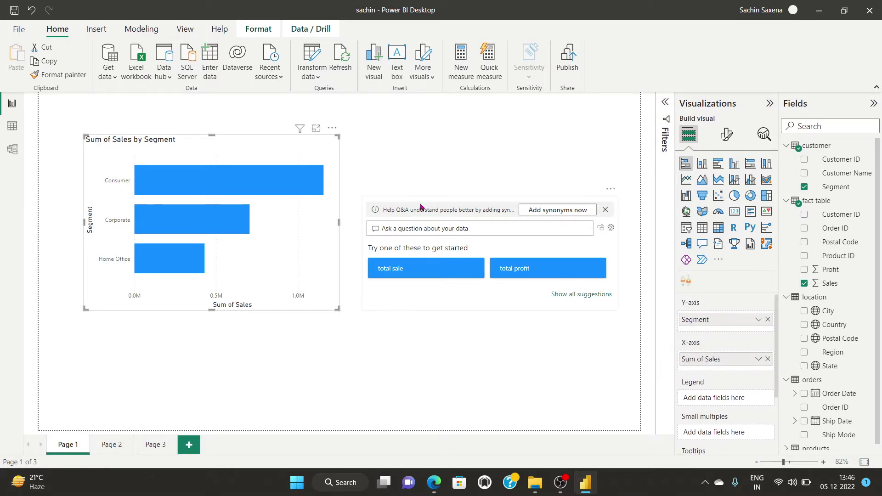
# - Ask the Q&A visual for "sales by segment"
pyautogui.click(421, 207)
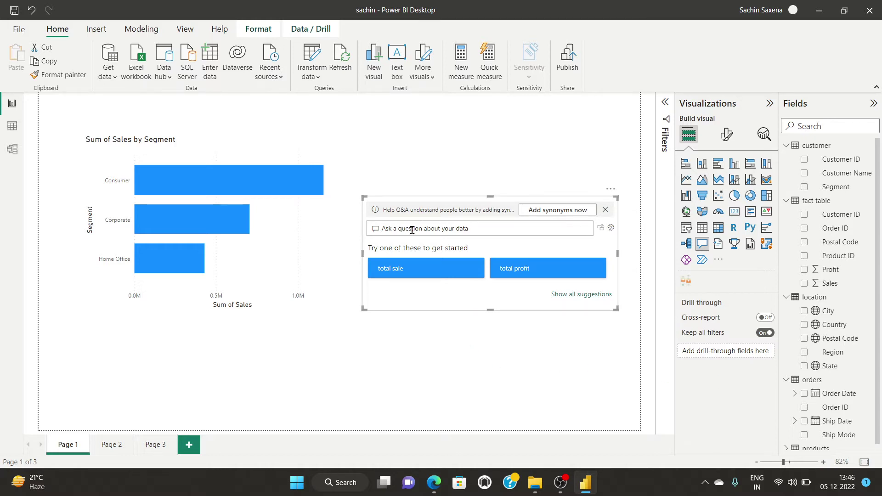
pyautogui.write('sales')
pyautogui.write('by segment')
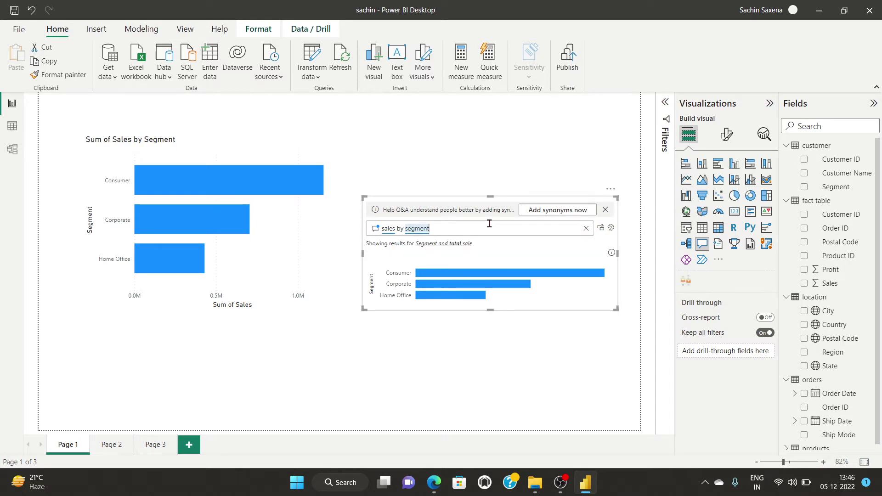
# - Replace the Q&A question with "sales by country as pie chart" and enlarge the Q&A visual downwards and slightly wider
pyautogui.click(585, 229)
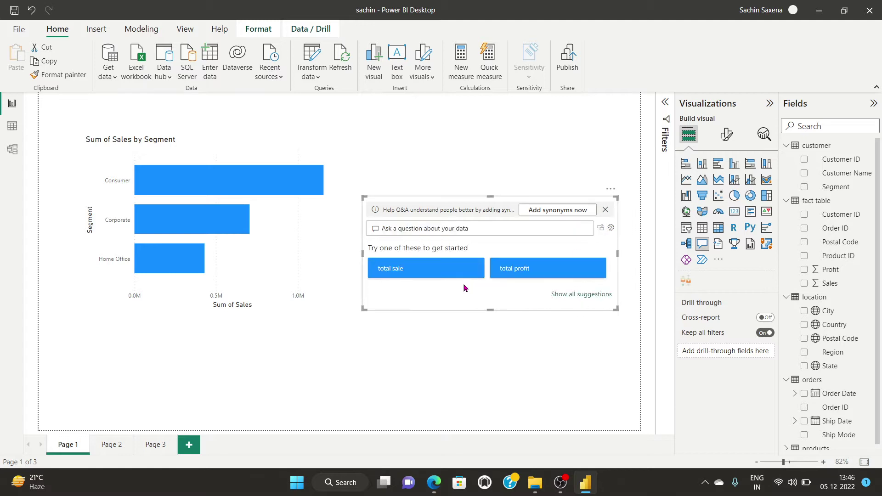
pyautogui.click(487, 228)
pyautogui.write('sales')
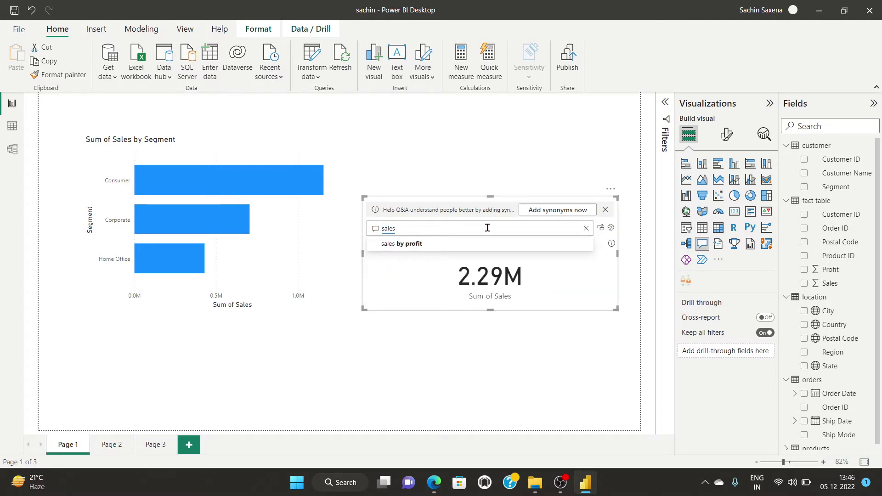
pyautogui.write(' by')
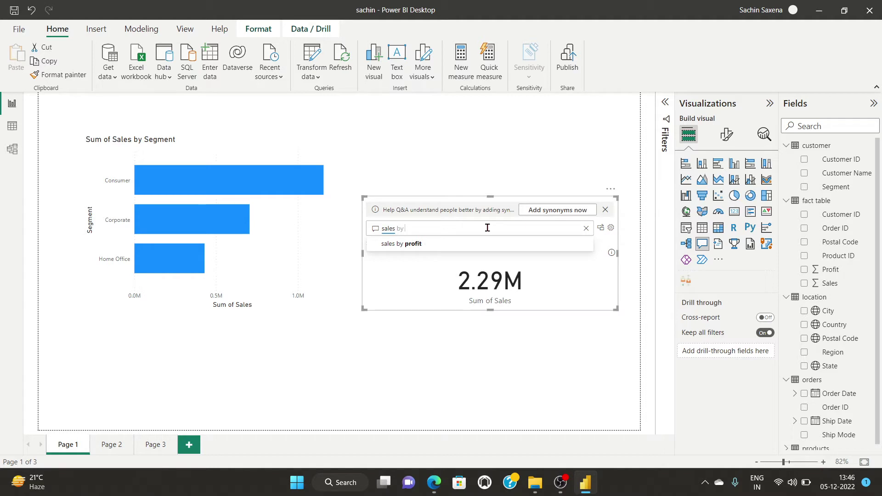
pyautogui.write(' country')
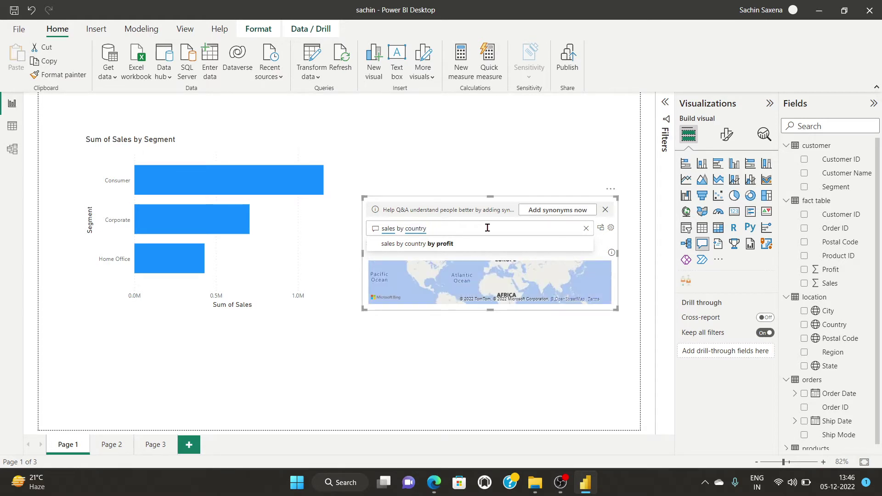
pyautogui.write(' as poe')
pyautogui.press('BackSpace')
pyautogui.press('BackSpace')
pyautogui.write('ie')
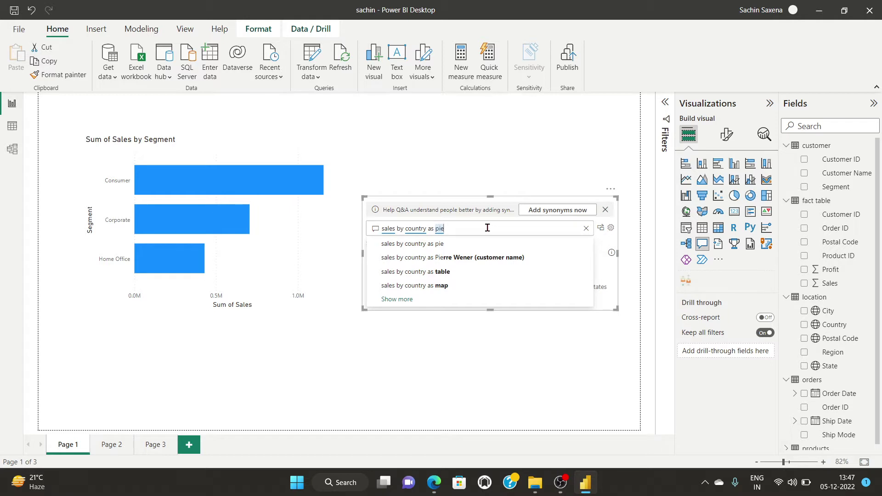
pyautogui.write(' chart')
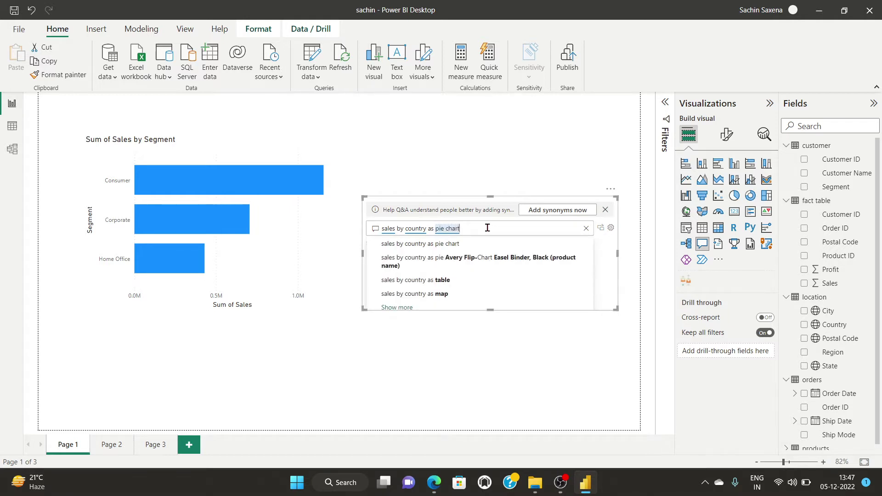
pyautogui.click(451, 245)
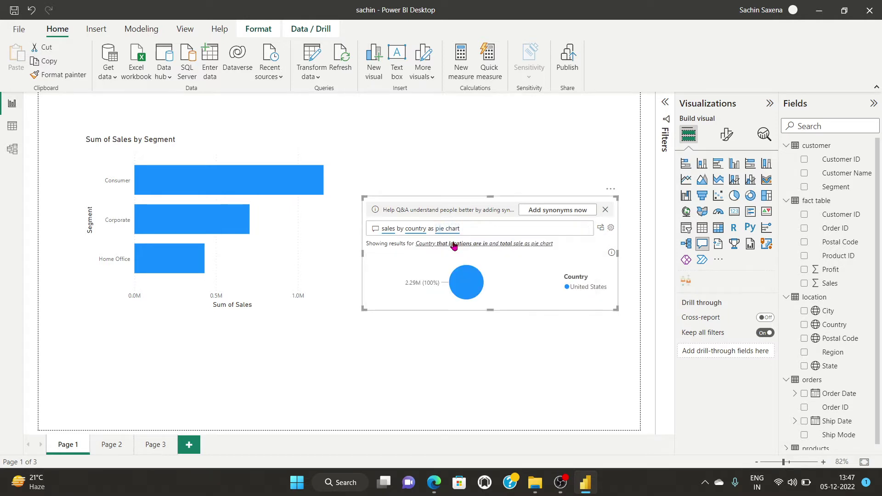
pyautogui.moveTo(613, 308); pyautogui.dragTo(632, 398)
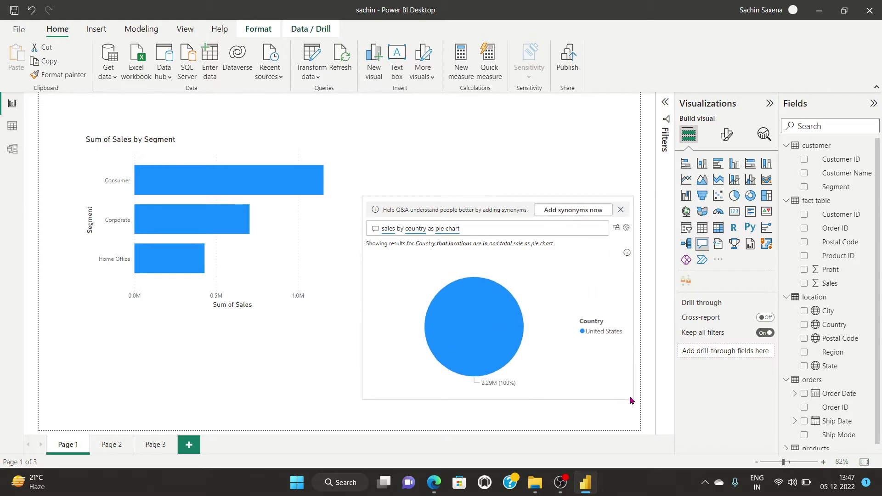
# - Change the Q&A question to "sales by country as table" and replace the table format with matrix
pyautogui.doubleClick(452, 229)
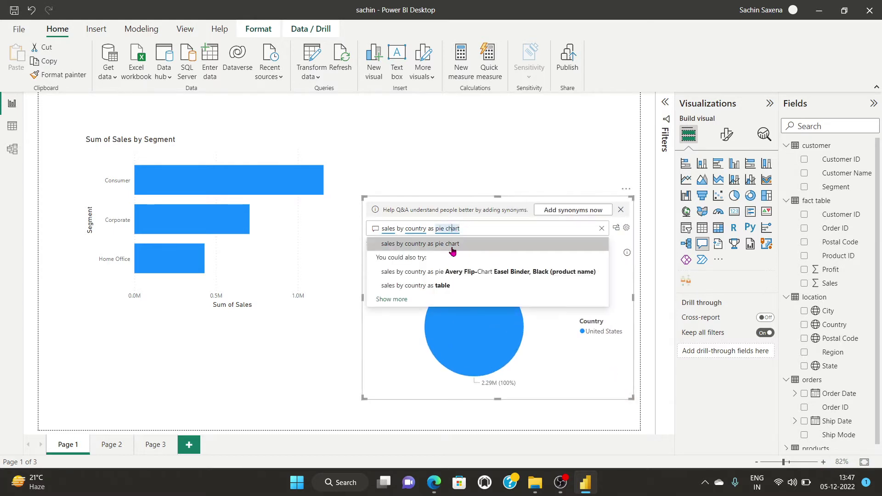
pyautogui.click(432, 286)
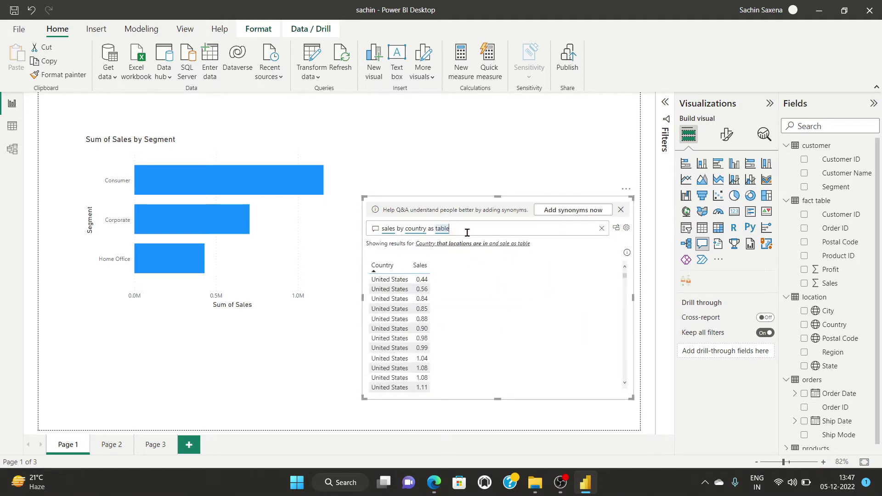
pyautogui.press('BackSpace')
pyautogui.press('BackSpace')
pyautogui.press('BackSpace')
pyautogui.press('BackSpace')
pyautogui.press('BackSpace')
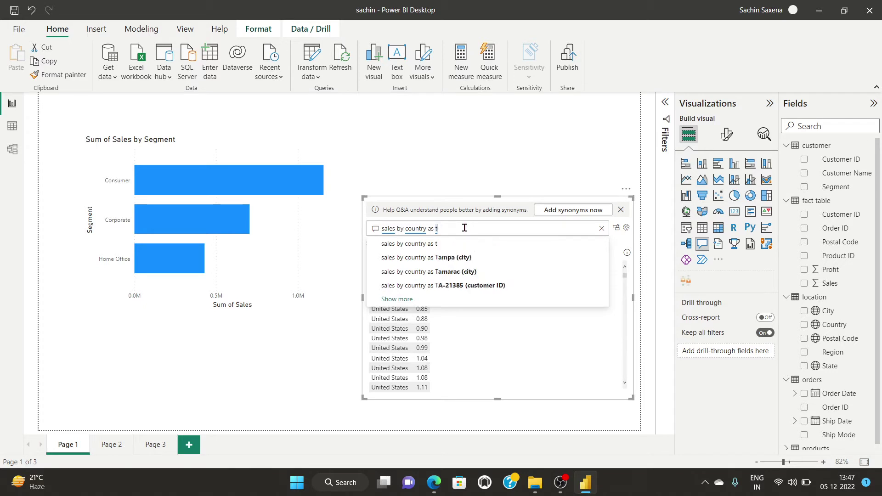
pyautogui.write('matrix')
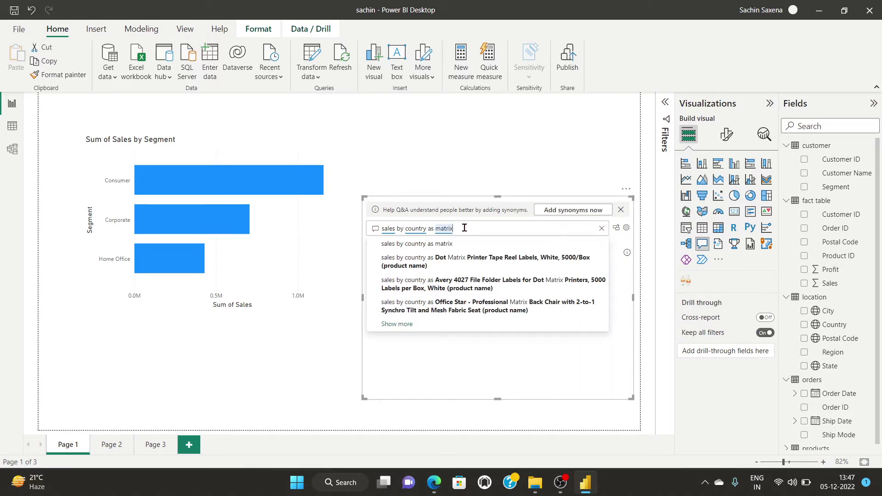
pyautogui.press('Return')
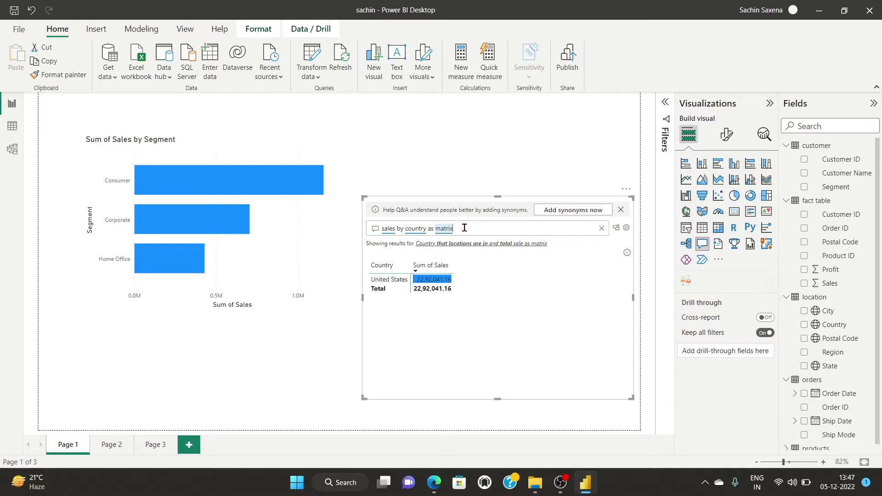
# - Change the country in the Q&A question to segment so that it reads "sales by segment matrix"
pyautogui.moveTo(427, 223); pyautogui.dragTo(404, 228)
pyautogui.press('BackSpace')
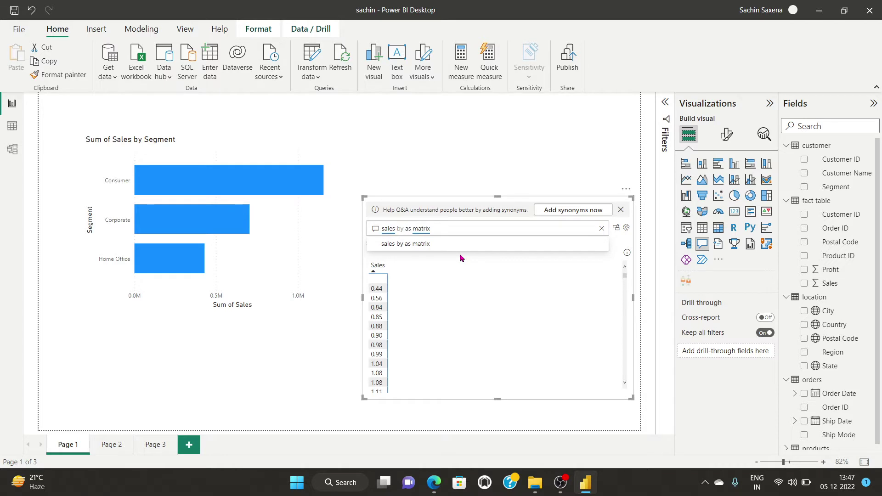
pyautogui.write('seg')
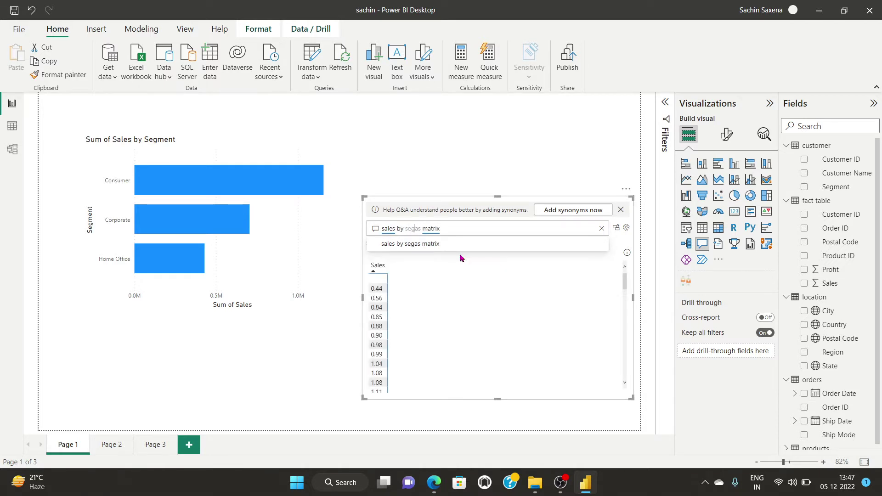
pyautogui.write('ent')
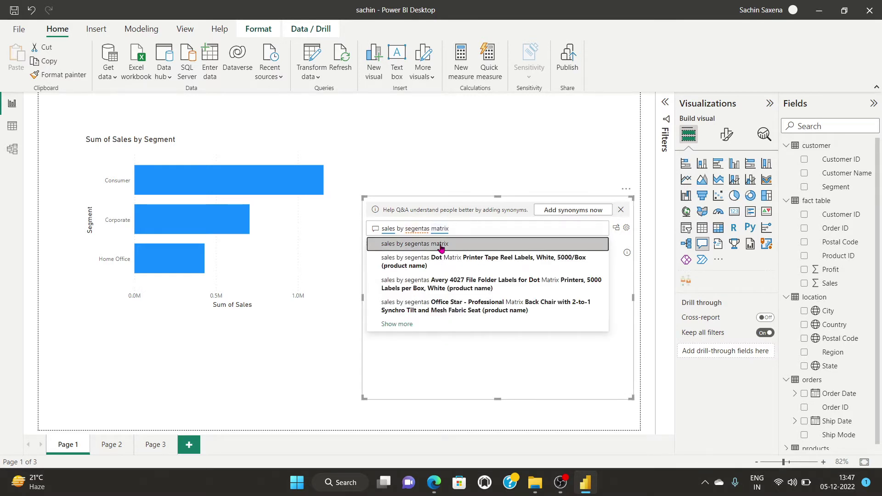
pyautogui.click(441, 248)
pyautogui.click(430, 228)
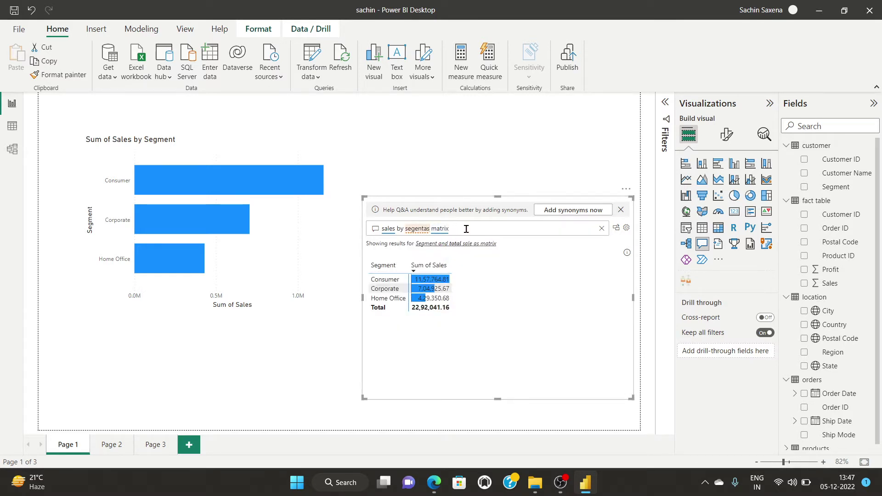
pyautogui.press('BackSpace')
pyautogui.press('BackSpace')
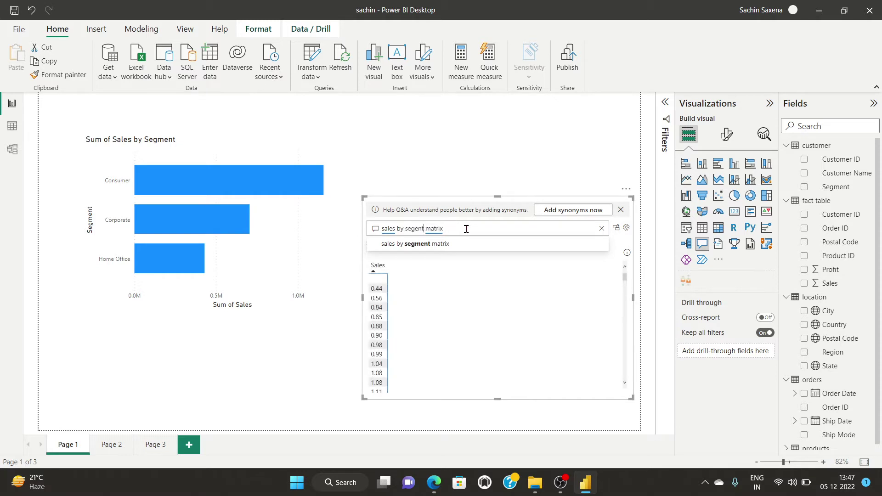
pyautogui.click(439, 244)
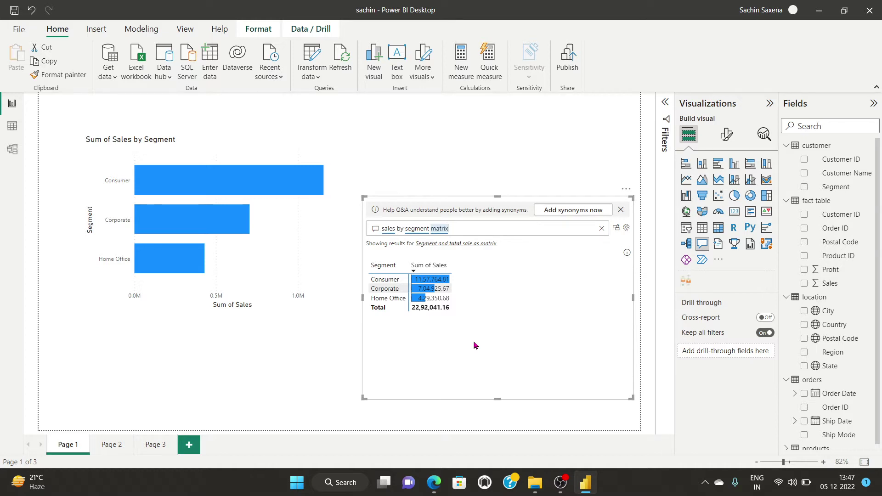
# - Replace the whole Q&A question with "top 5 sale"
pyautogui.moveTo(448, 228); pyautogui.dragTo(377, 232)
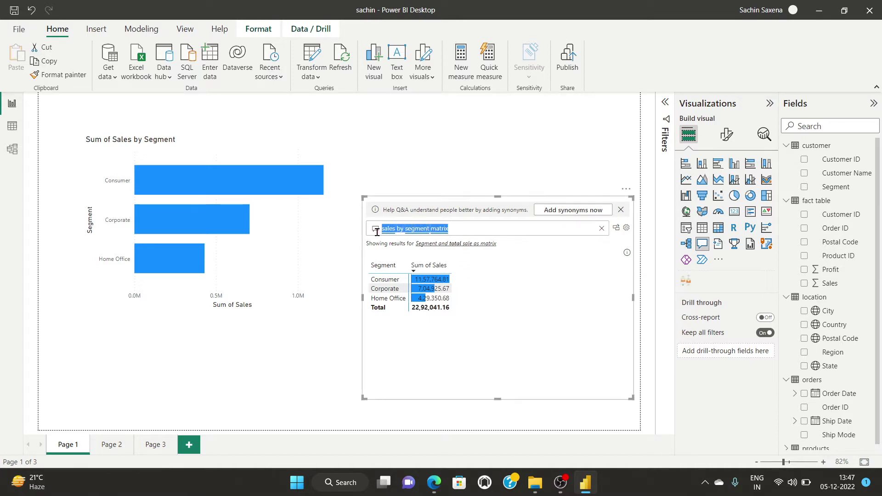
pyautogui.write('top')
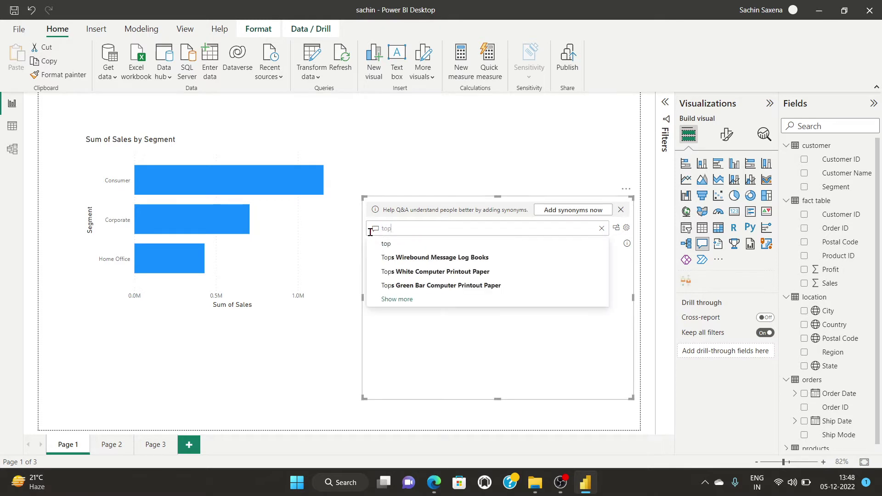
pyautogui.write(' 5 s')
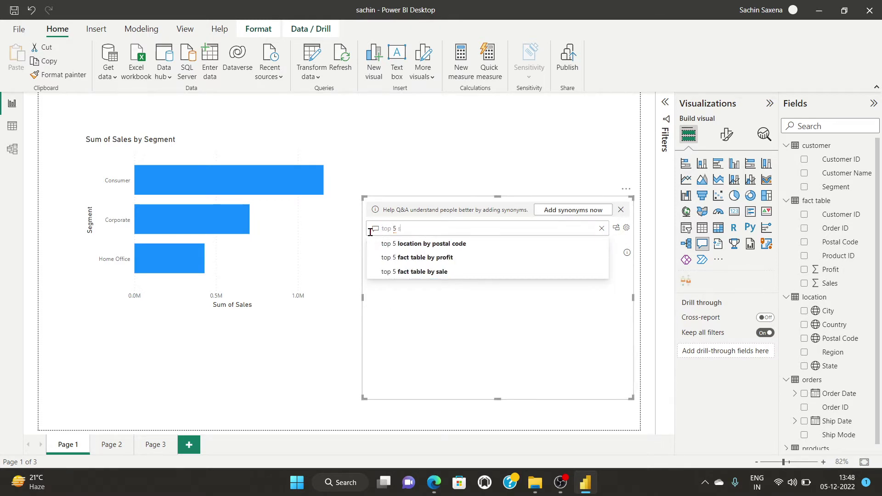
pyautogui.write('ale')
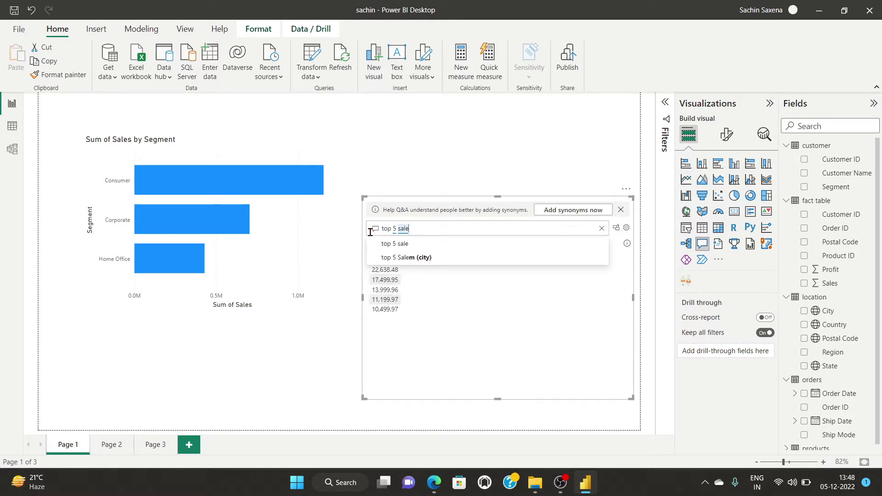
pyautogui.press('Return')
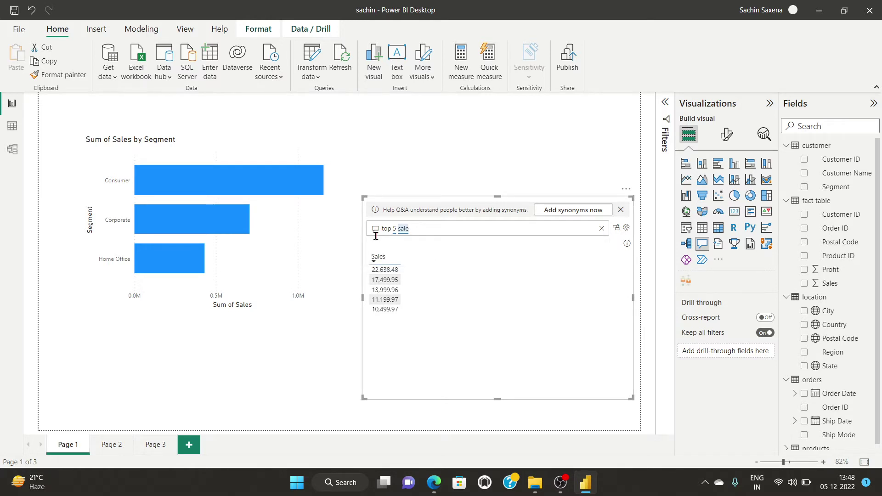
# - Replace "sale" in the Q&A question with "customers" so that it reads "top 5 customers"
pyautogui.doubleClick(404, 229)
pyautogui.write('ou')
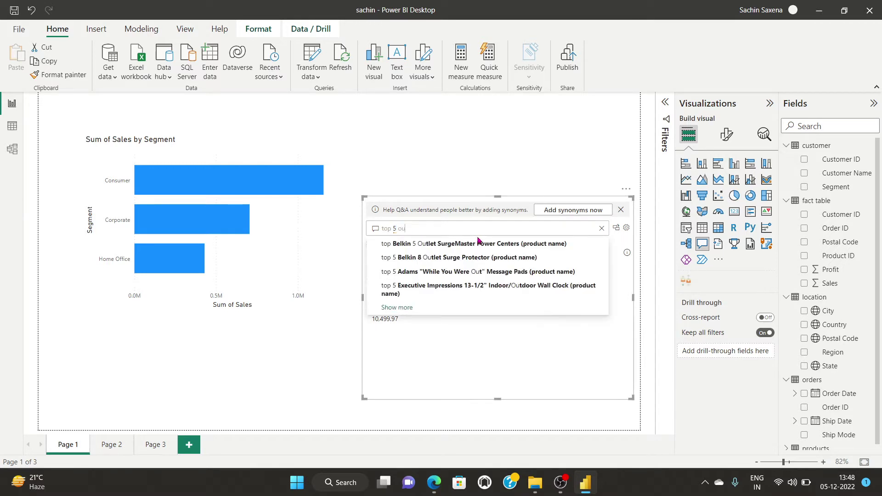
pyautogui.write('ntri')
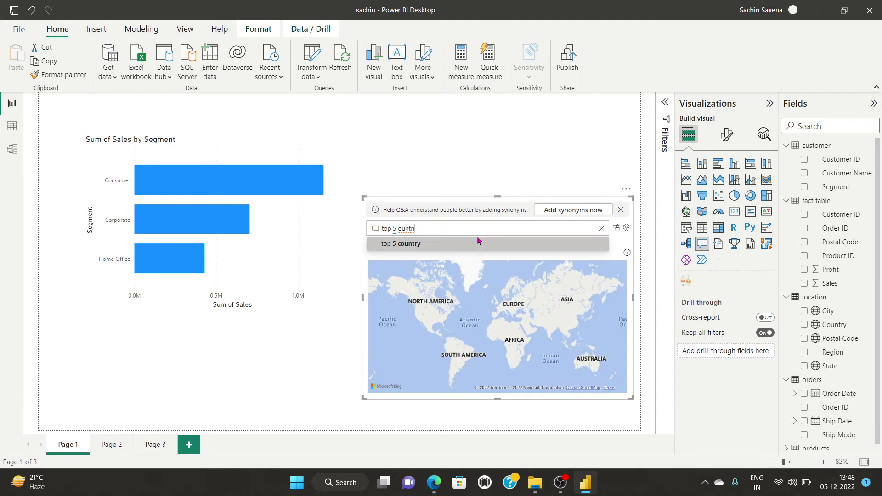
pyautogui.press('BackSpace')
pyautogui.press('BackSpace')
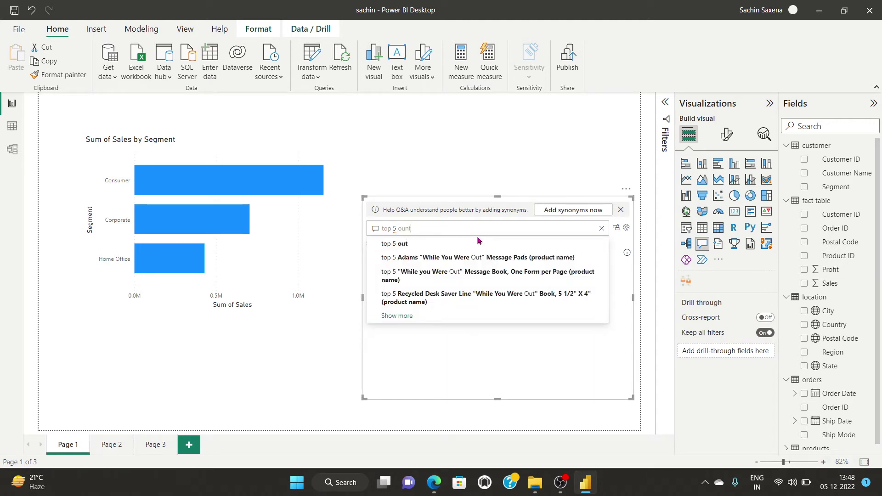
pyautogui.press('BackSpace')
pyautogui.press('BackSpace')
pyautogui.press('BackSpace')
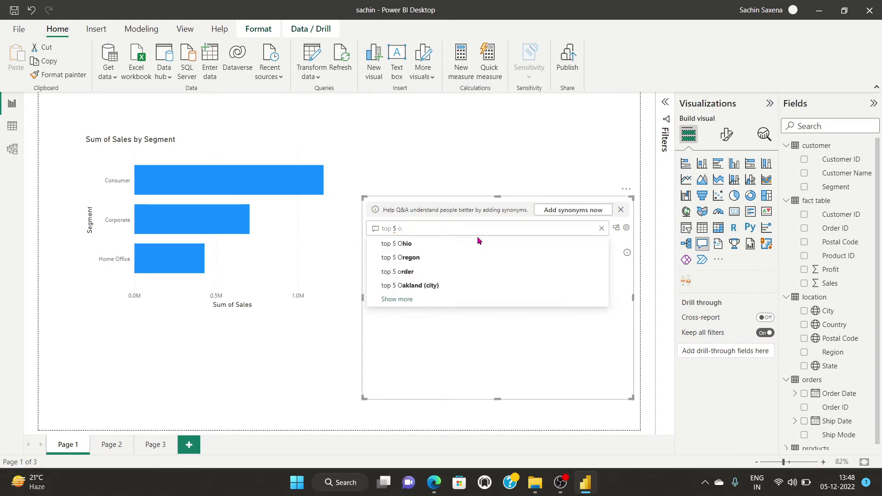
pyautogui.press('BackSpace')
pyautogui.write('cust')
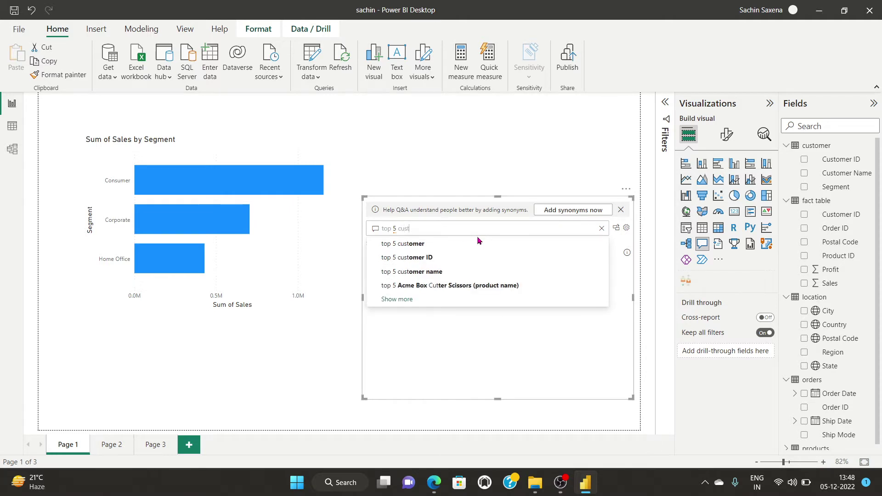
pyautogui.write('omers')
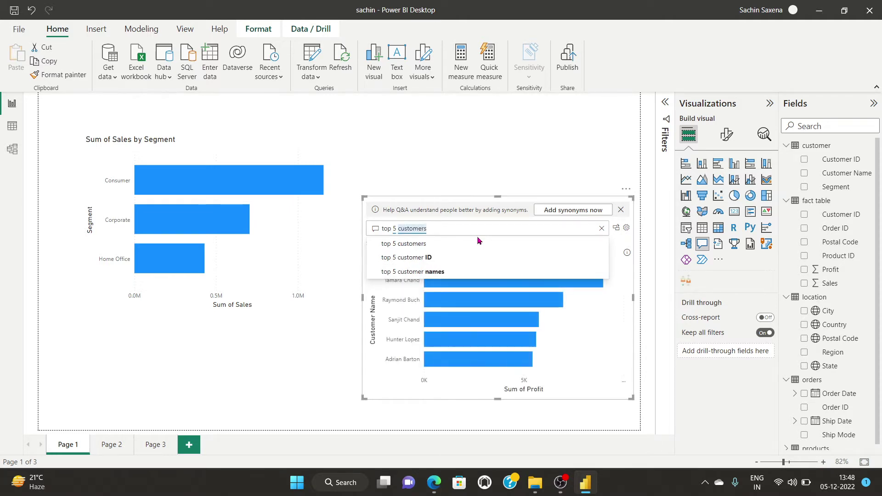
pyautogui.press('Return')
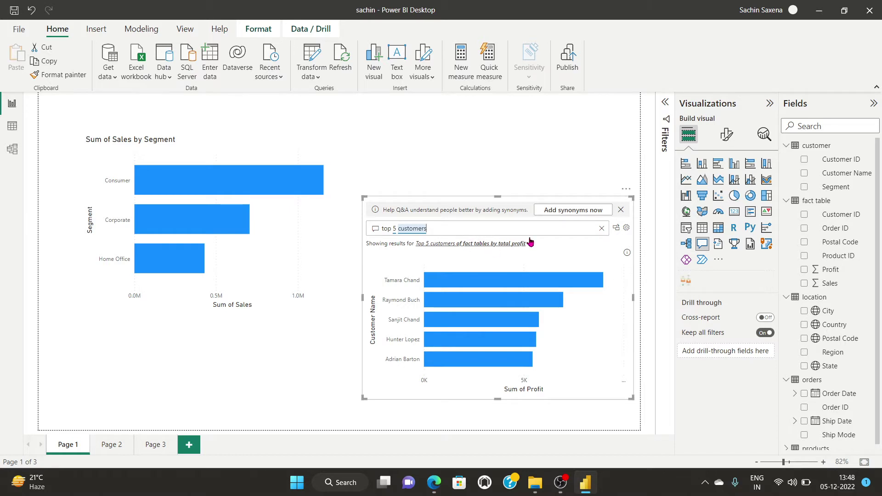
# - Turn the top 5 customers Q&A result into a standard visual and move it up beside the Sum of Sales by Segment chart
pyautogui.click(617, 229)
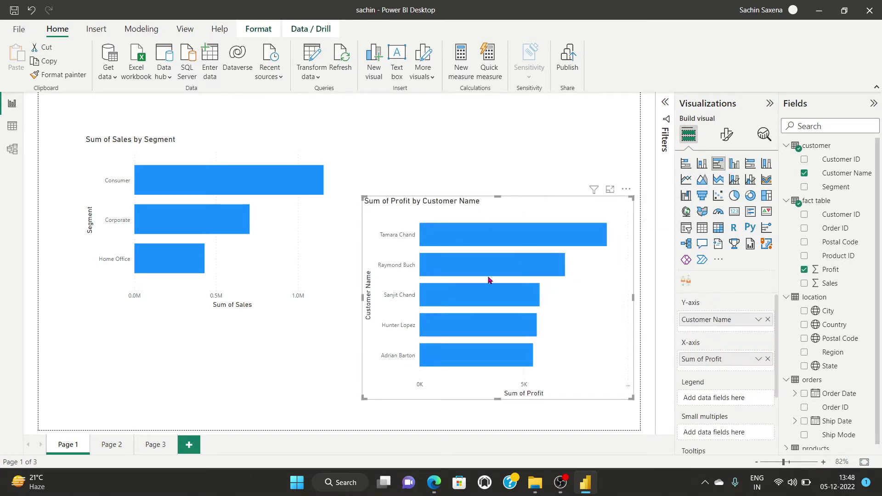
pyautogui.moveTo(477, 197); pyautogui.dragTo(478, 128)
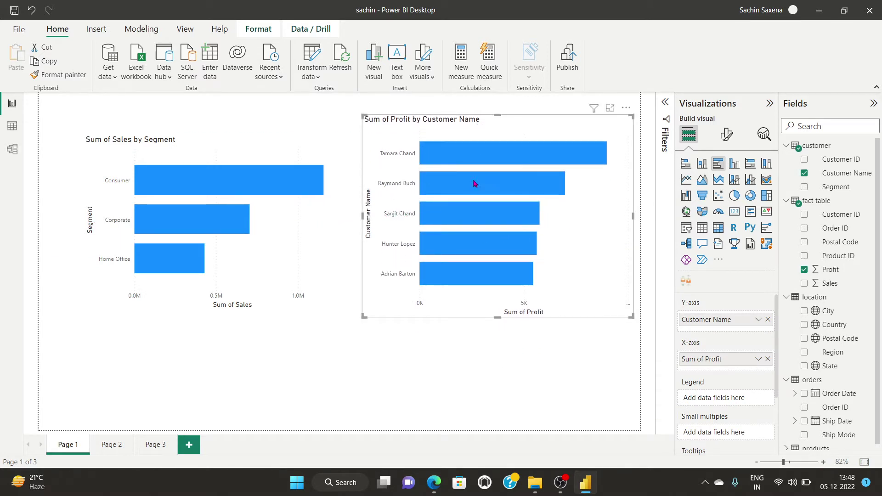
pyautogui.click(375, 379)
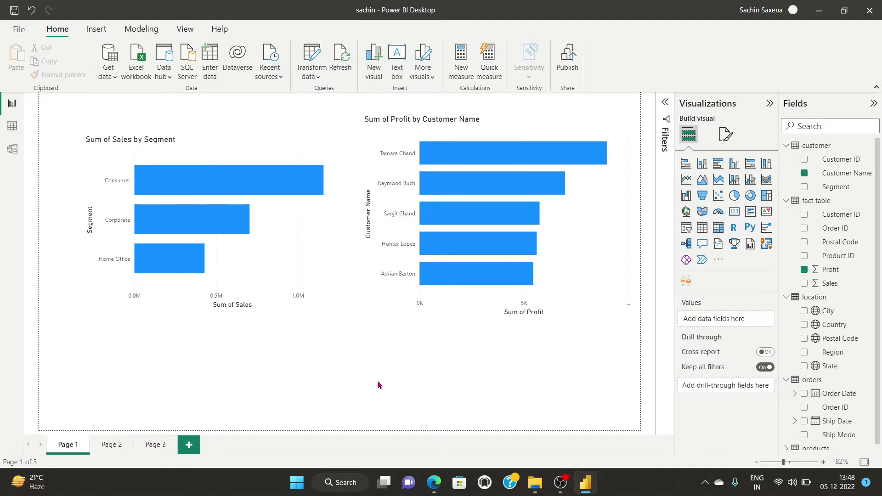
# - Add a new Q&A visual below the Sum of Sales by Segment chart and ask for "bottom fact table by profit"
pyautogui.click(702, 243)
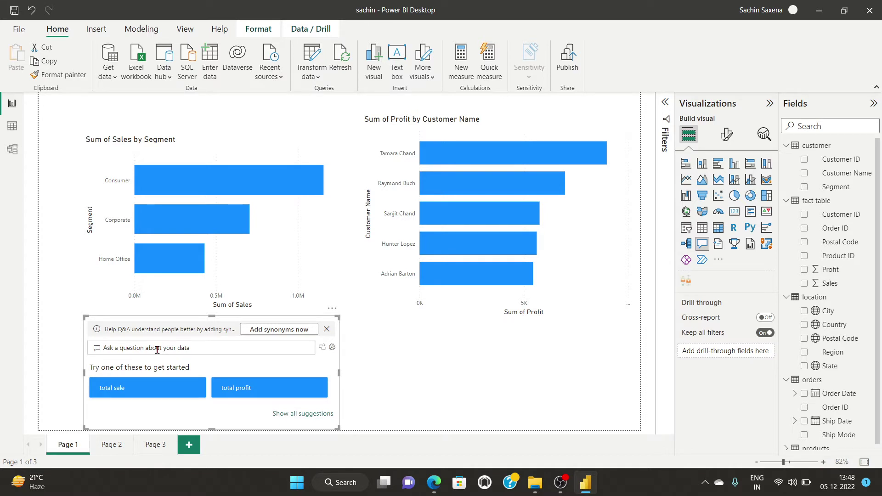
pyautogui.write('bottom')
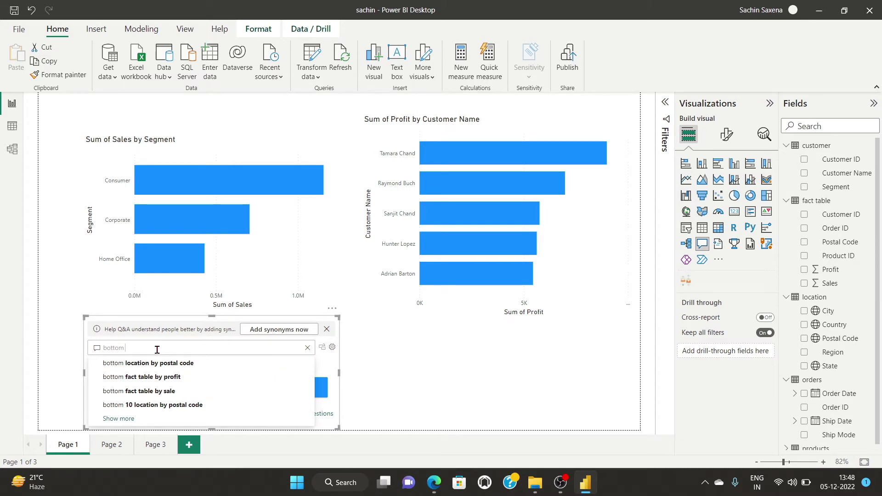
pyautogui.click(173, 377)
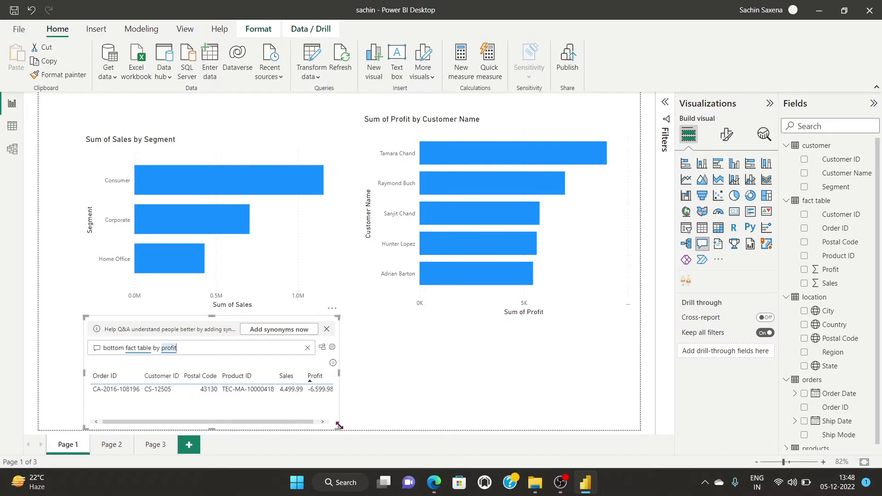
# - Widen the new Q&A visual to the right and turn its result into a standard table visual
pyautogui.moveTo(338, 426); pyautogui.dragTo(448, 428)
pyautogui.click(439, 350)
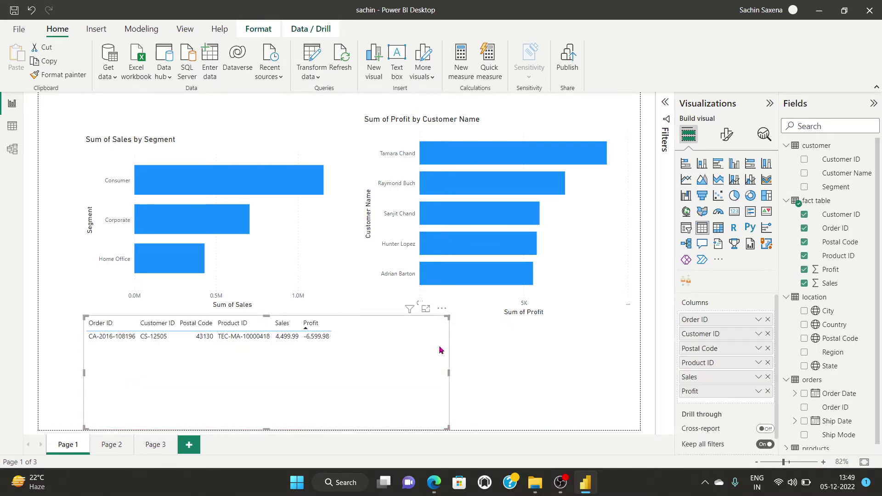
pyautogui.click(515, 356)
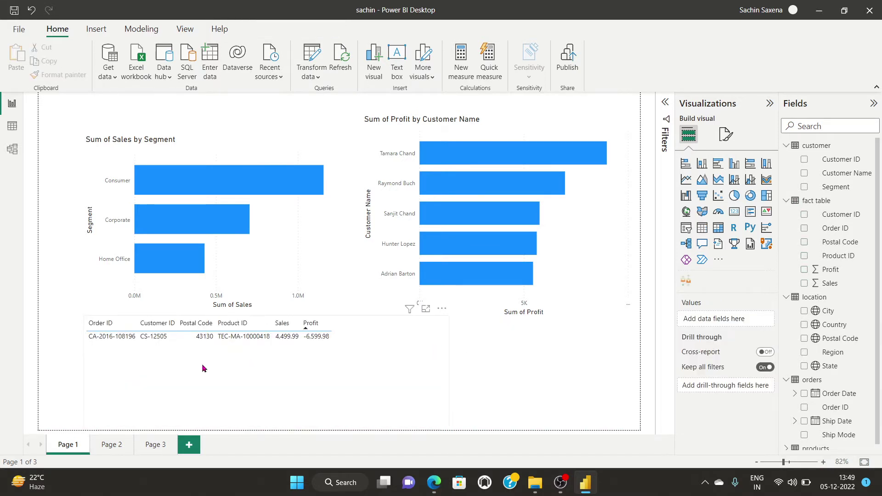
pyautogui.click(251, 344)
pyautogui.click(545, 367)
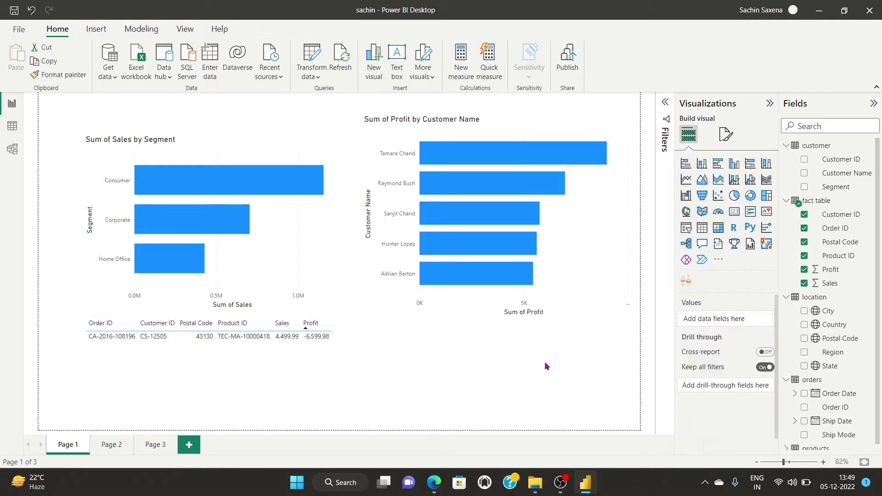
pyautogui.click(278, 359)
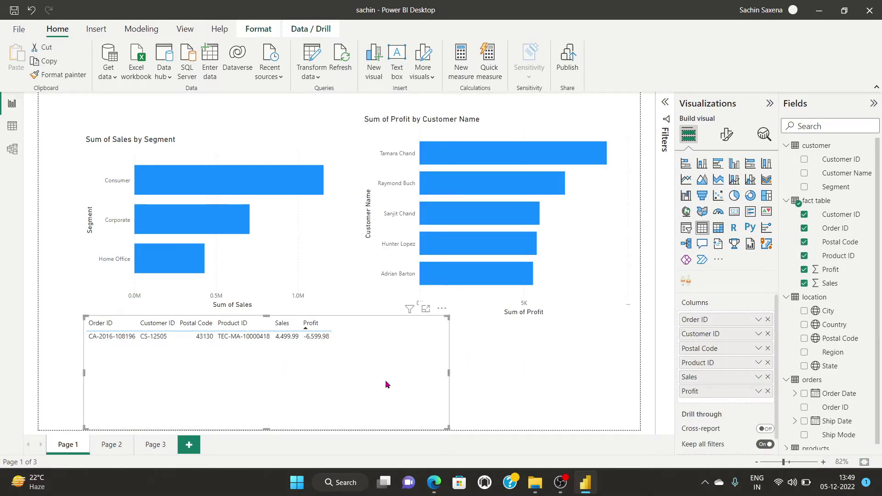
pyautogui.click(558, 363)
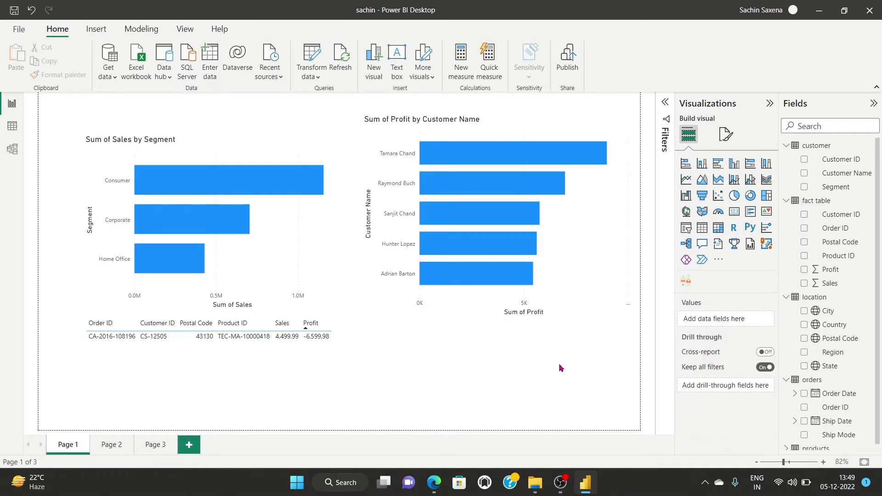
pyautogui.click(560, 482)
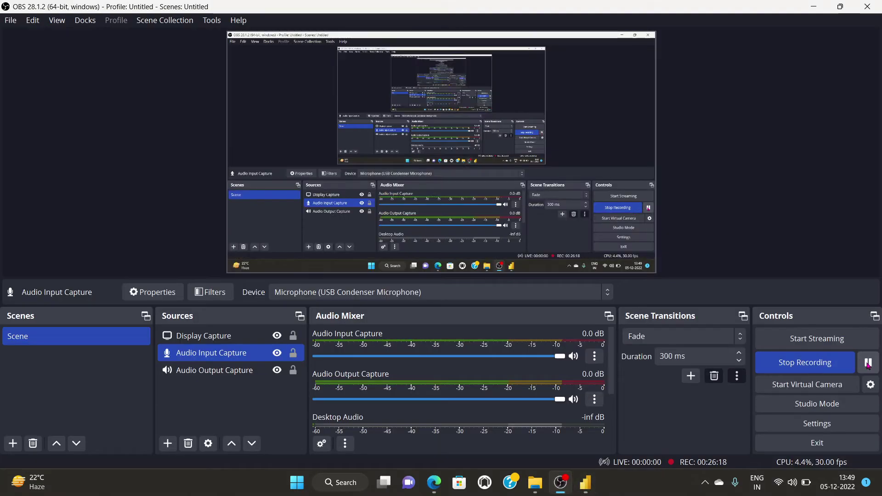
pyautogui.click(867, 362)
pyautogui.click(585, 482)
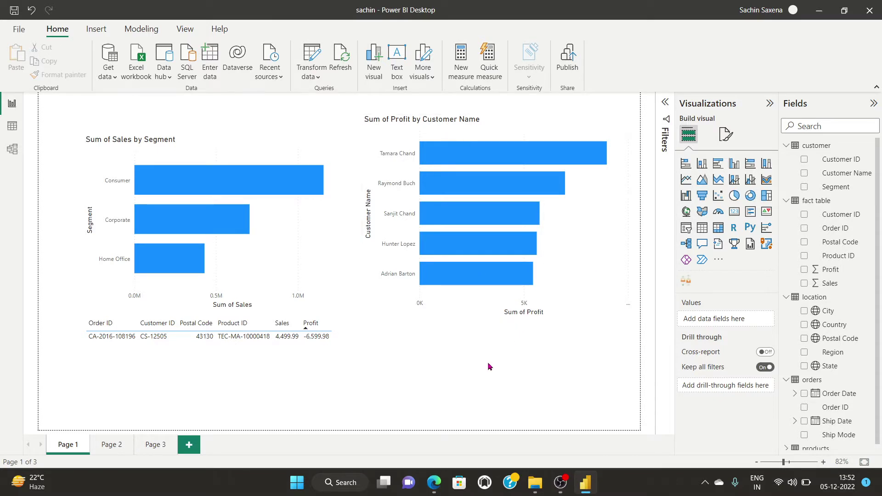
# - Add a filled map below the Sum of Profit by Customer Name chart, shift it slightly left and use Country as its location
pyautogui.click(703, 212)
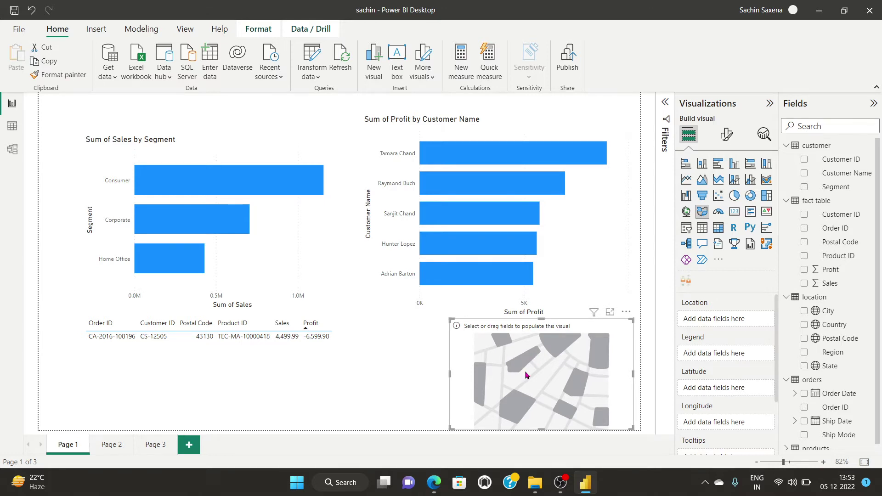
pyautogui.moveTo(526, 374); pyautogui.dragTo(483, 366)
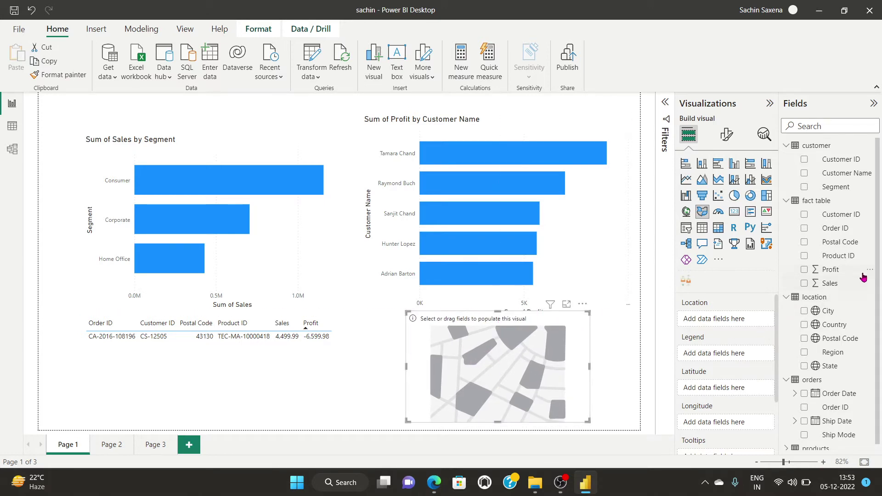
pyautogui.click(807, 325)
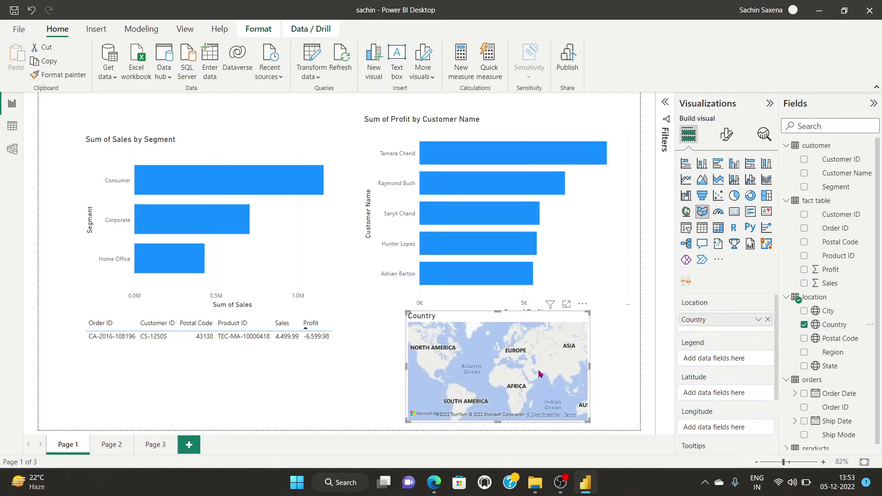
# - Remove the Sum of Profit by Customer Name chart from the report page
pyautogui.click(469, 221)
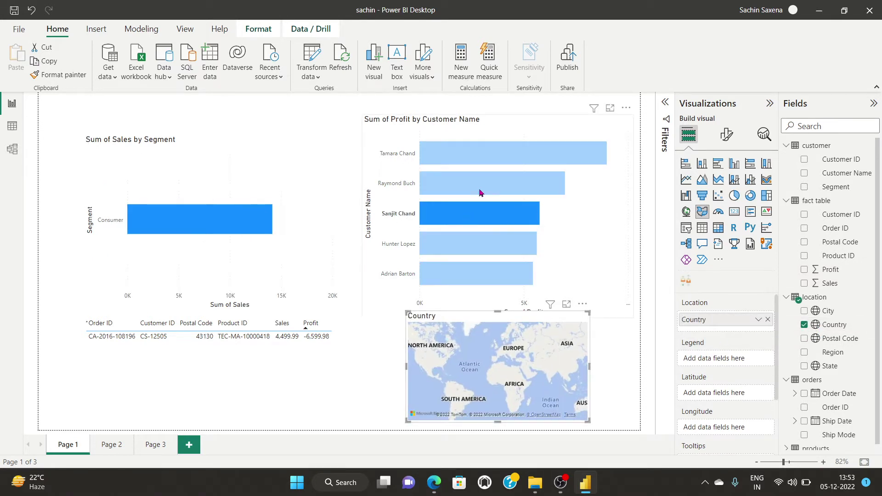
pyautogui.click(625, 107)
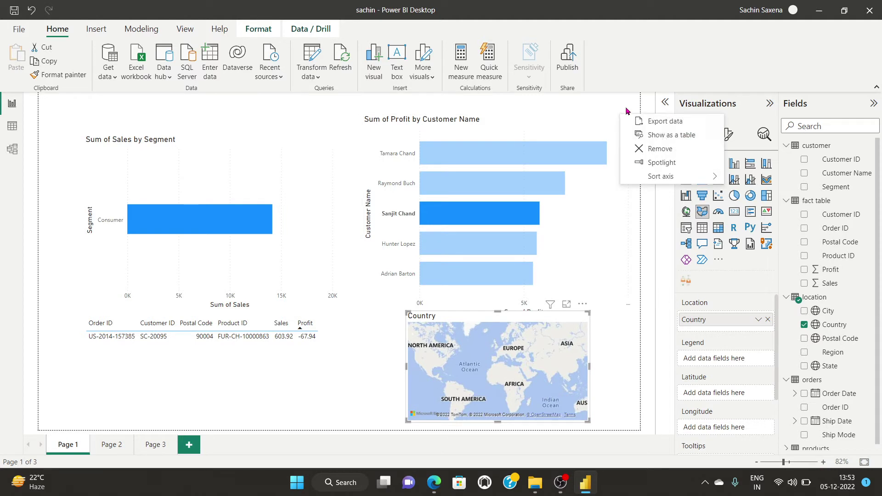
pyautogui.click(660, 149)
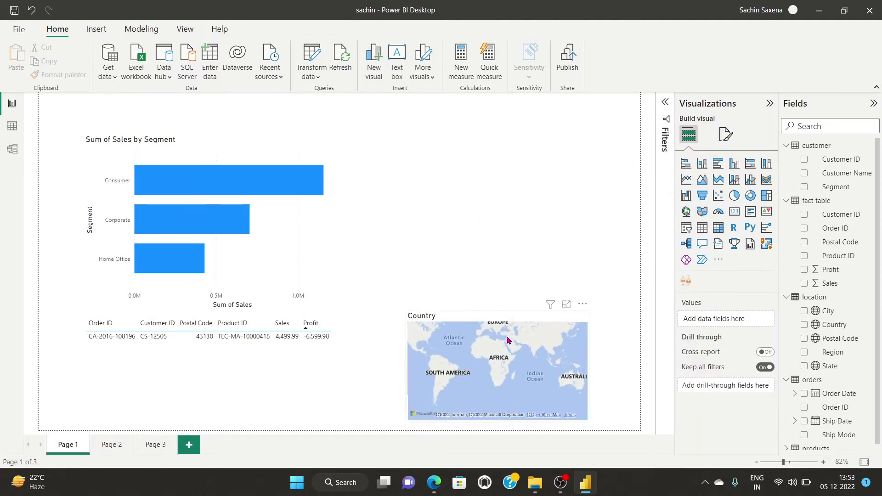
# - Enlarge the Country map upwards and to the left, and add the Sales field from the fact table to it
pyautogui.click(469, 320)
pyautogui.click(467, 310)
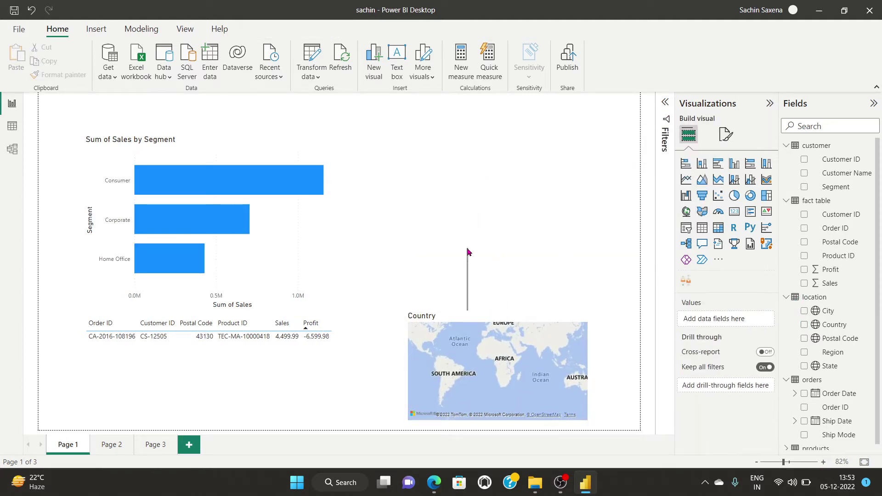
pyautogui.click(408, 316)
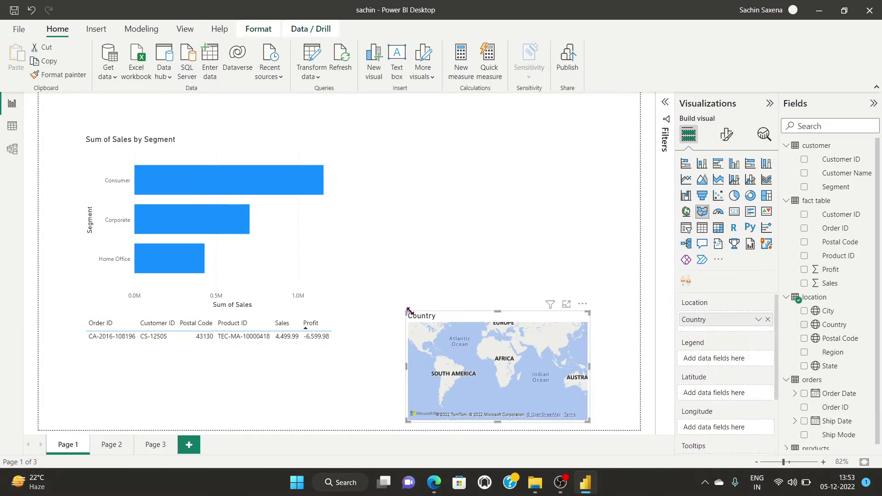
pyautogui.moveTo(408, 317); pyautogui.dragTo(275, 218)
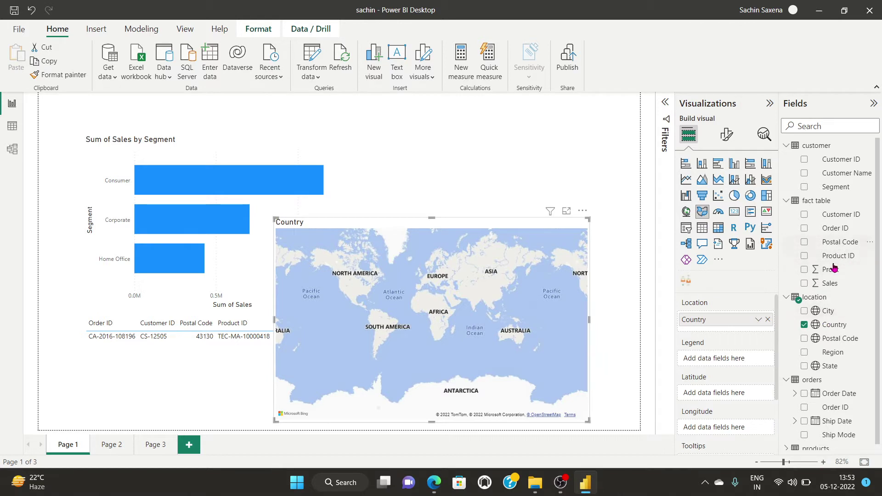
pyautogui.click(803, 284)
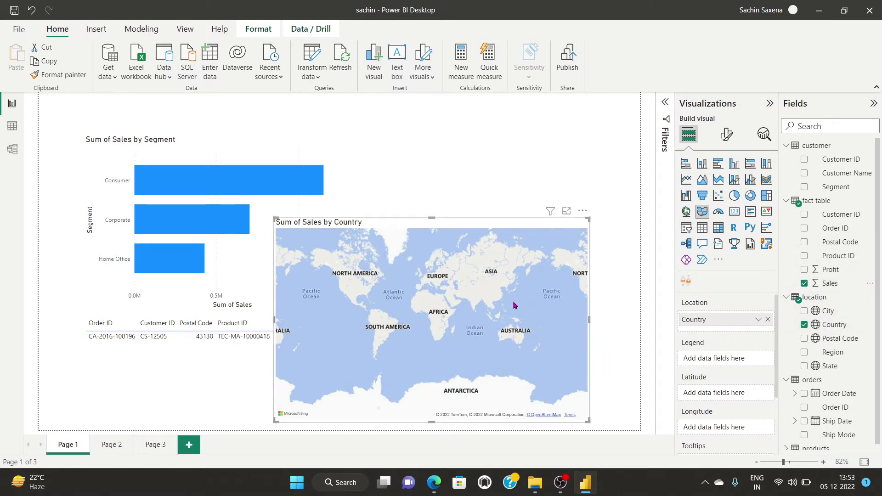
# - Replace Country with City on the filled map and examine the result over North America
pyautogui.scroll(3, 411, 329)
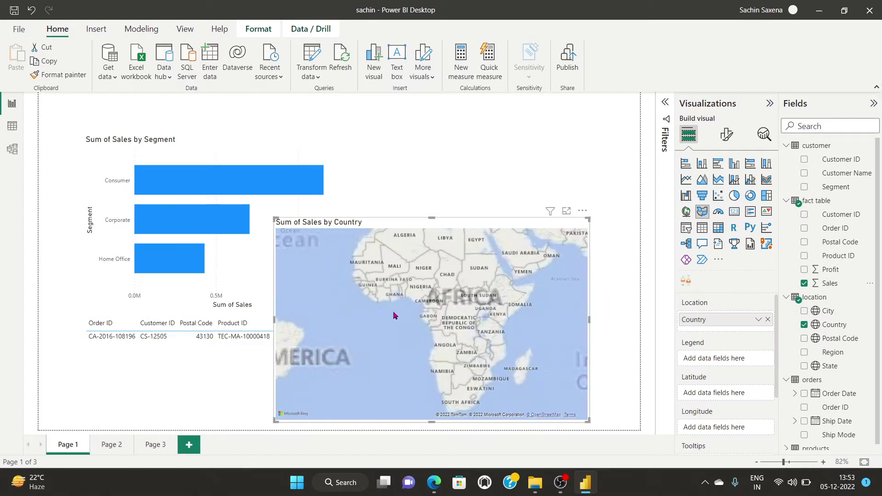
pyautogui.scroll(-3, 394, 315)
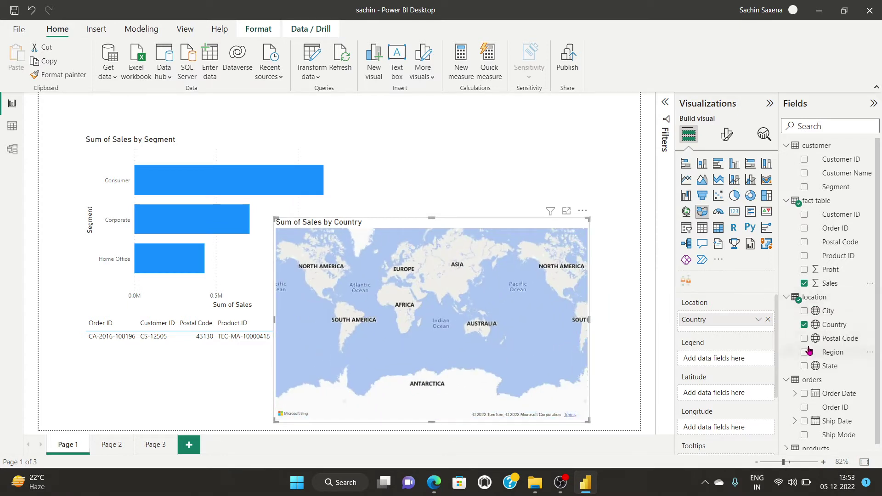
pyautogui.click(803, 311)
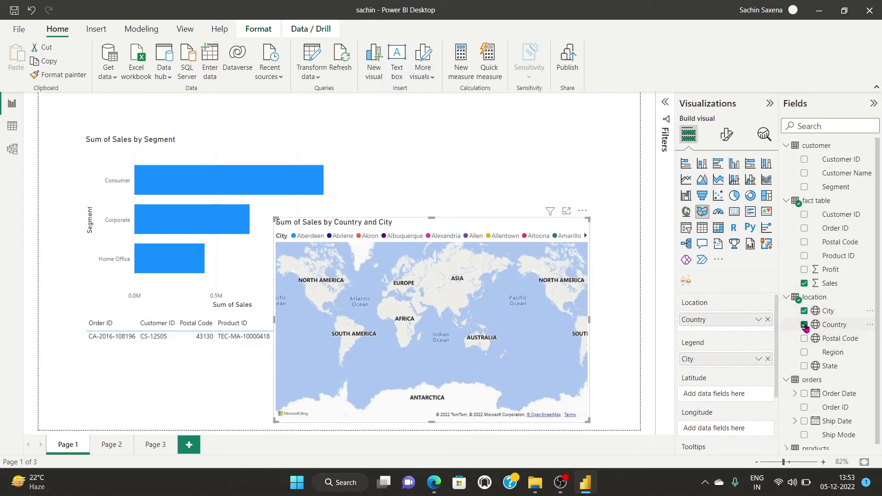
pyautogui.click(803, 325)
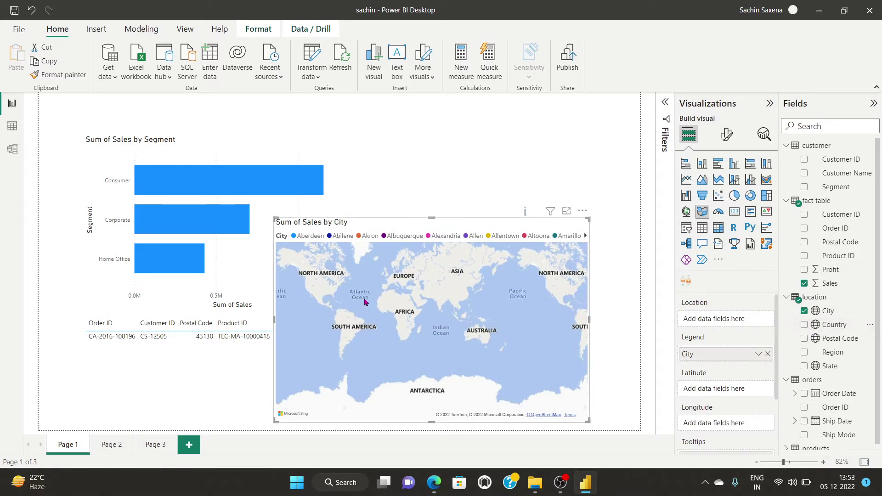
pyautogui.scroll(3, 319, 300)
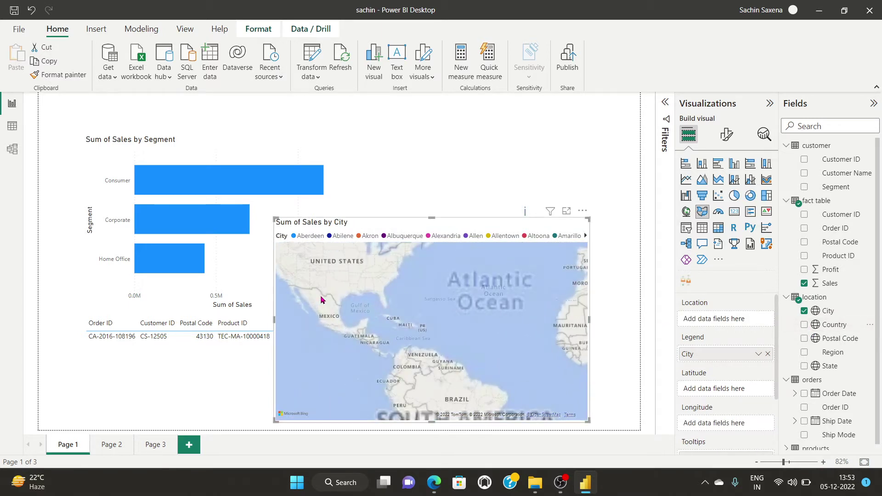
pyautogui.scroll(-3, 321, 300)
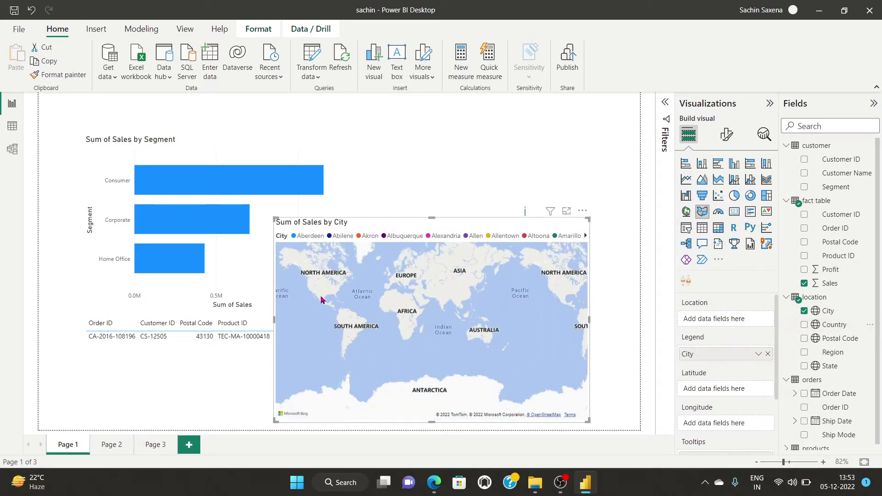
# - Remove the Sum of Sales by City filled map from the report page
pyautogui.click(583, 210)
pyautogui.click(616, 252)
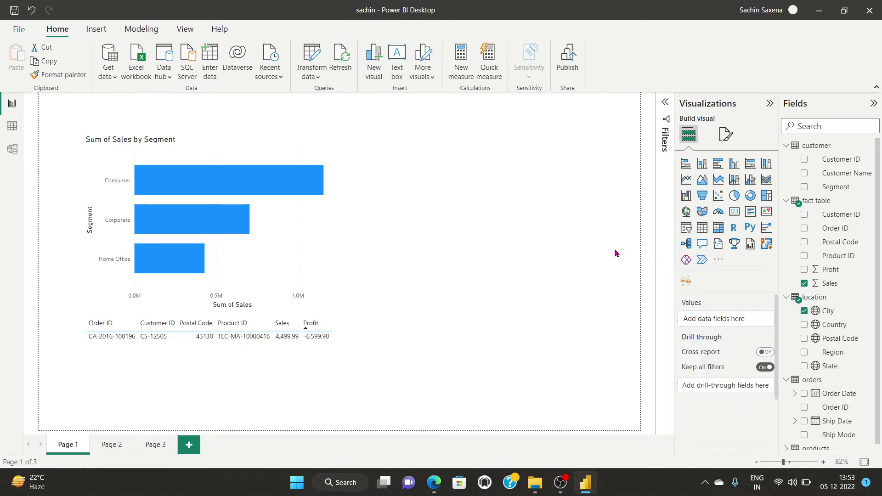
# - Add a bubble map beside the segment chart with City as its location and Sales as its value
pyautogui.click(687, 212)
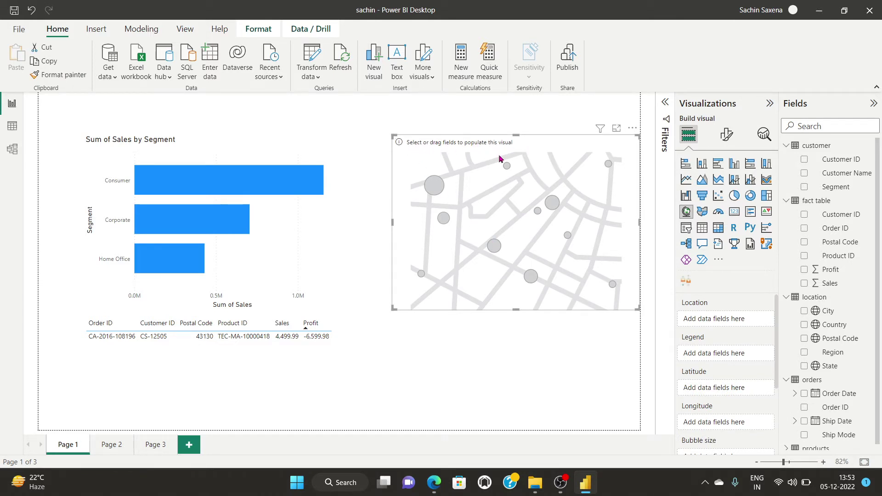
pyautogui.click(805, 311)
pyautogui.click(803, 283)
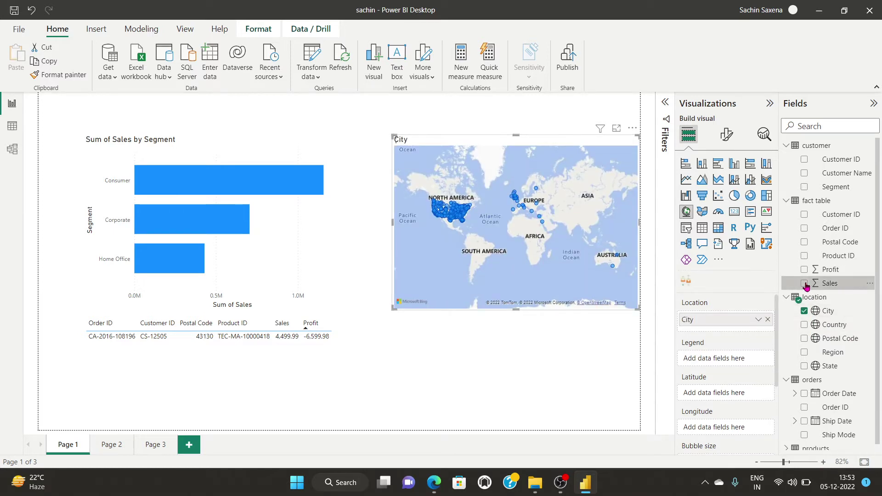
pyautogui.scroll(3, 431, 205)
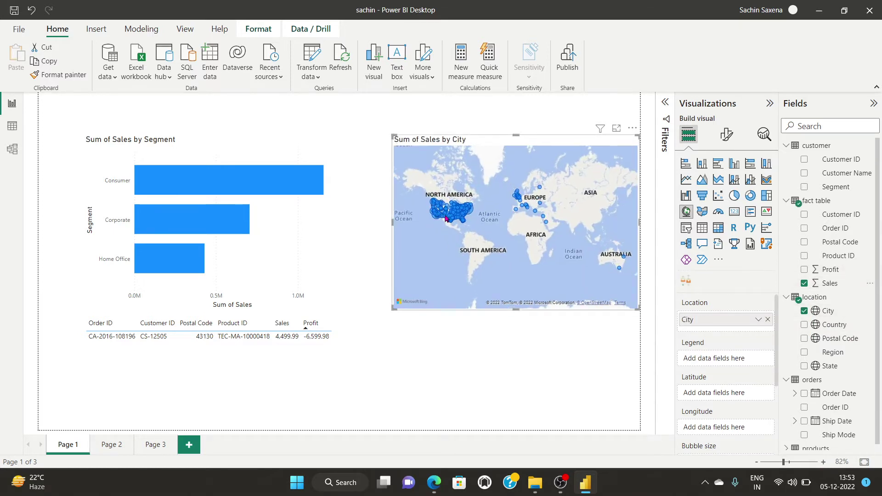
pyautogui.scroll(-2, 440, 213)
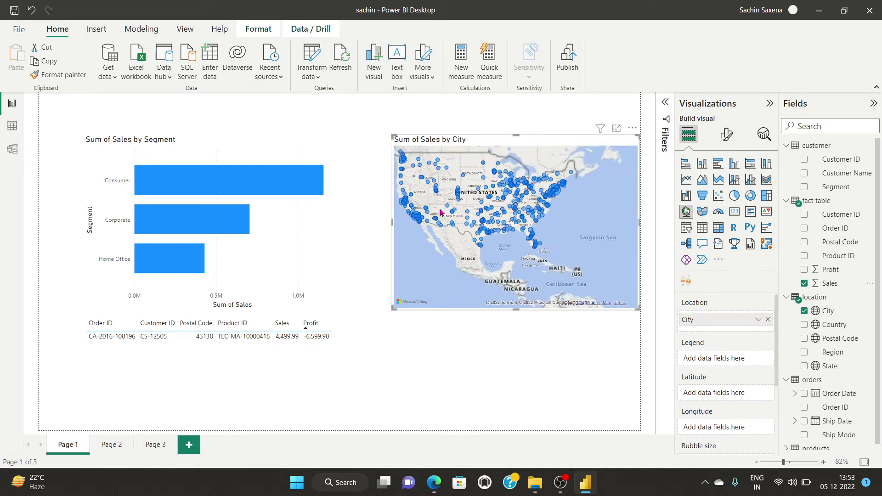
# - Enlarge the Sum of Sales by City map downwards and to the left, and examine the cities in the United States
pyautogui.moveTo(392, 308); pyautogui.dragTo(322, 347)
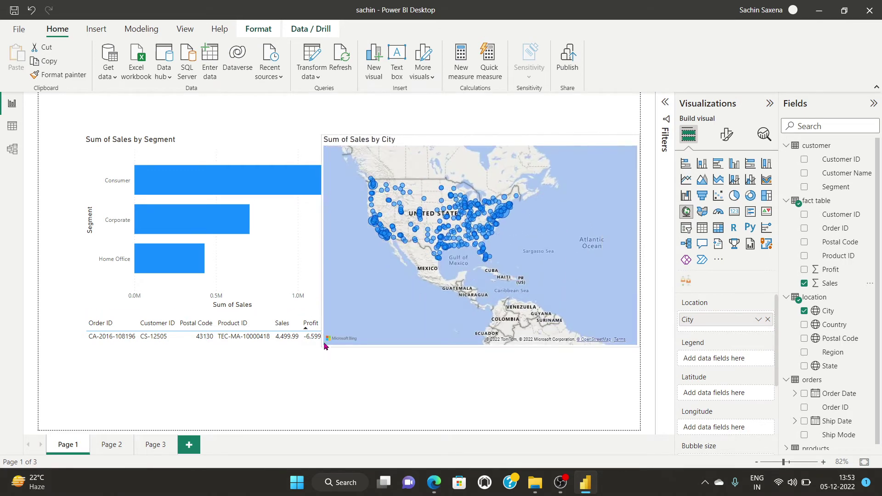
pyautogui.scroll(3, 403, 230)
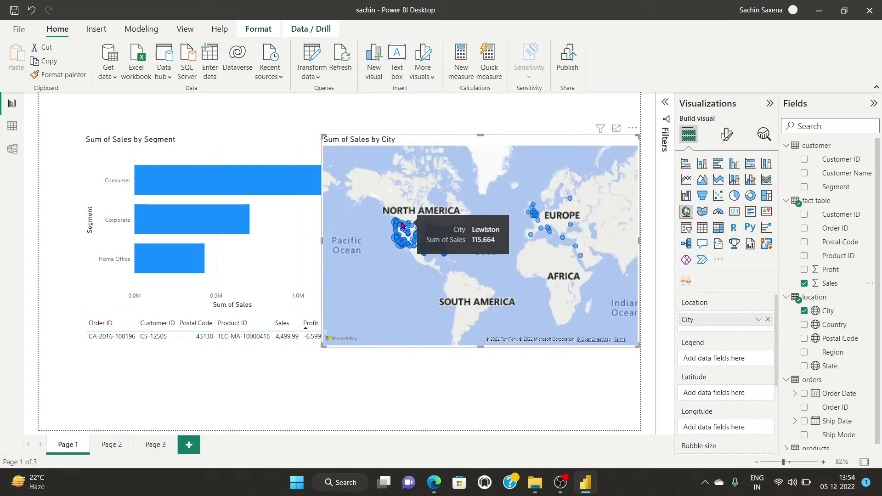
pyautogui.scroll(2, 414, 256)
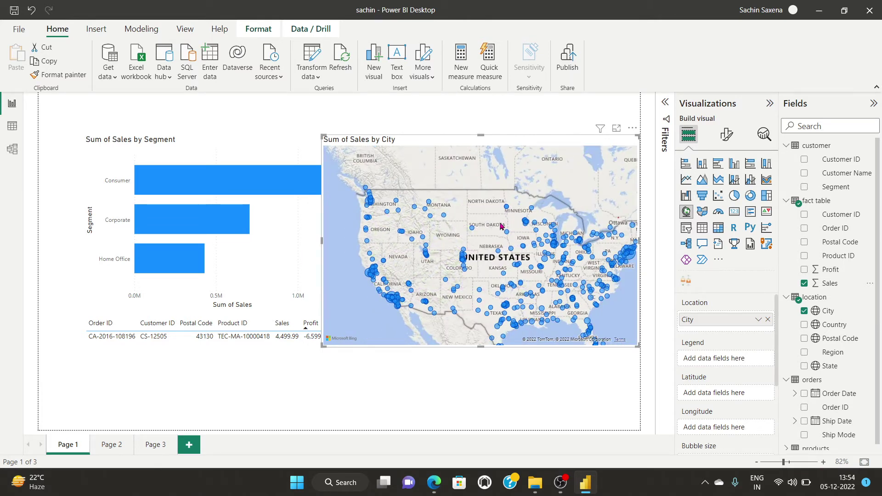
# - Replace City with Country on the sales map and examine the United States area
pyautogui.click(804, 325)
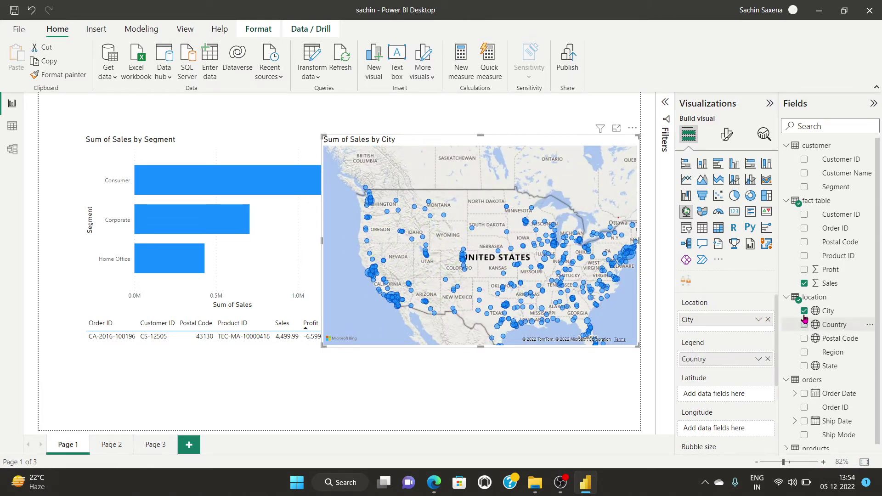
pyautogui.click(804, 312)
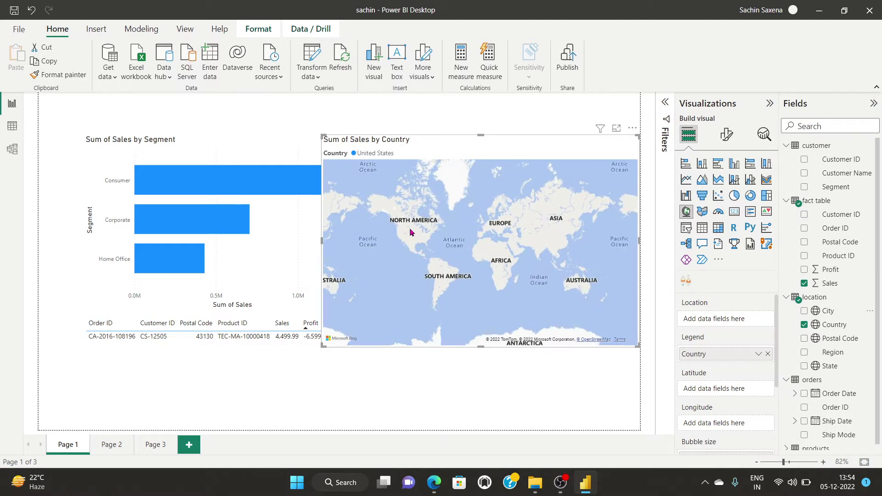
pyautogui.scroll(3, 393, 233)
pyautogui.scroll(3, 387, 272)
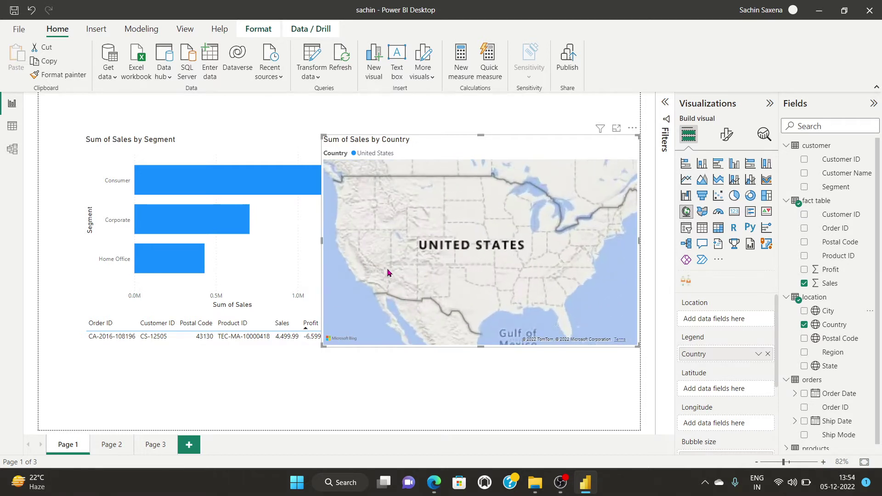
pyautogui.moveTo(436, 290); pyautogui.dragTo(439, 279)
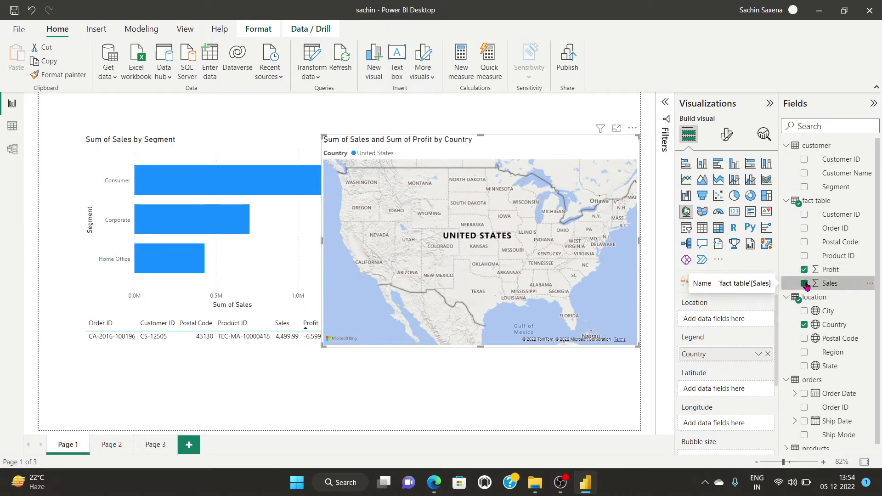
# - Make the map show only Profit instead of Sales, and replace Country with City
pyautogui.click(804, 284)
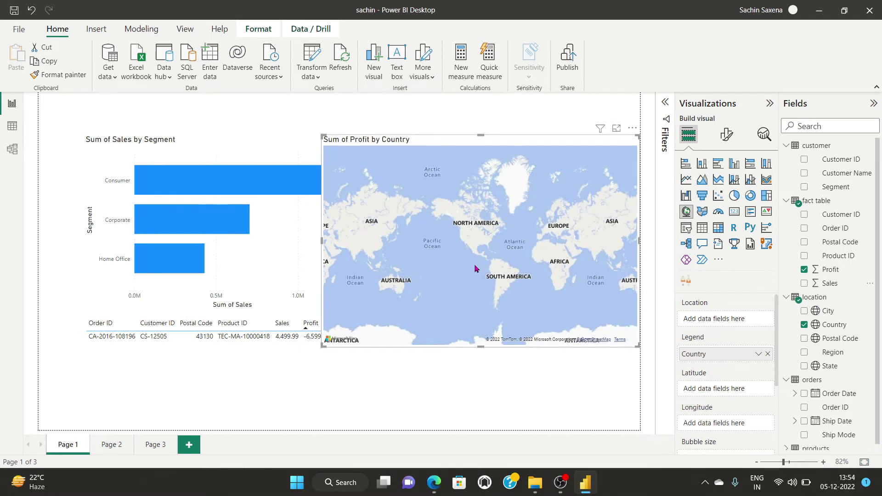
pyautogui.scroll(2, 478, 266)
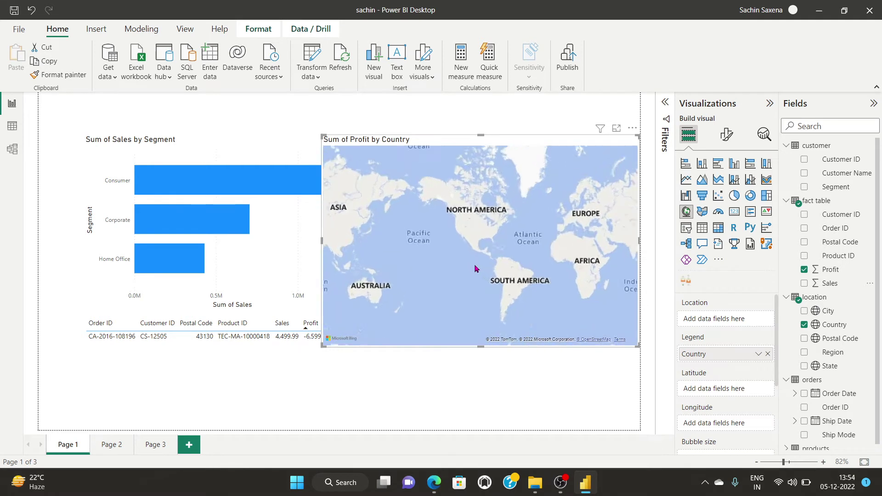
pyautogui.click(803, 325)
pyautogui.click(803, 311)
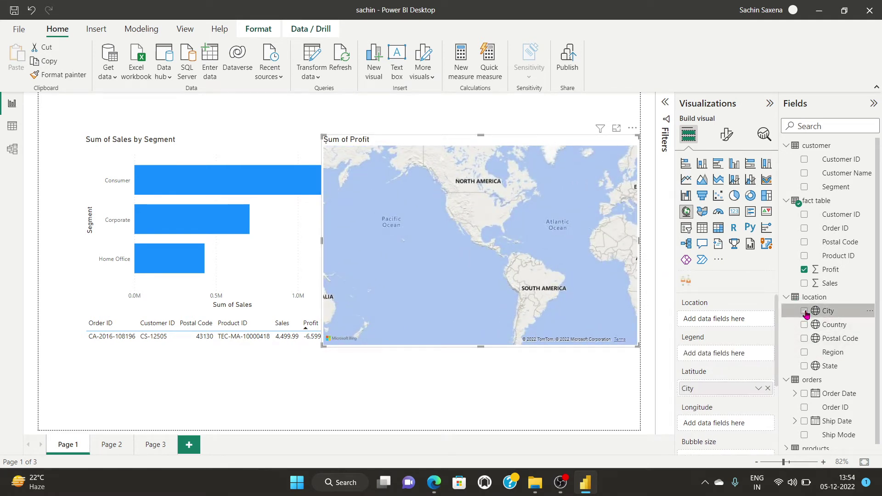
pyautogui.scroll(-2, 485, 205)
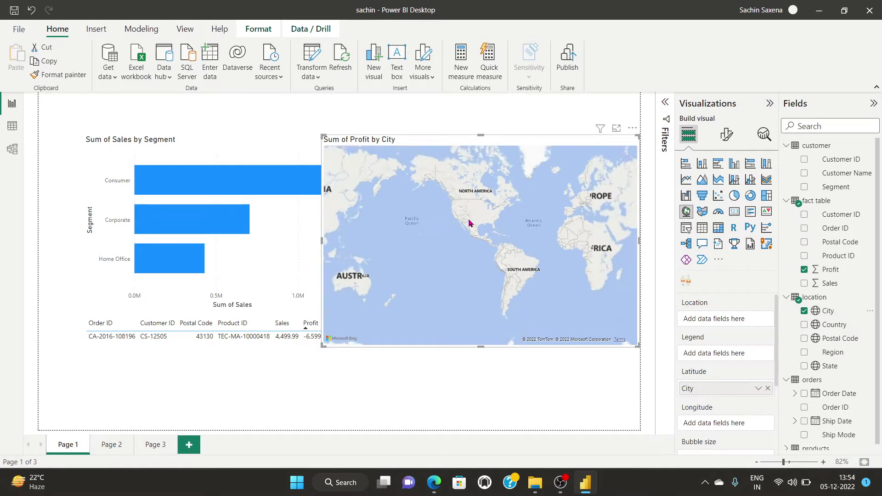
pyautogui.scroll(2, 469, 217)
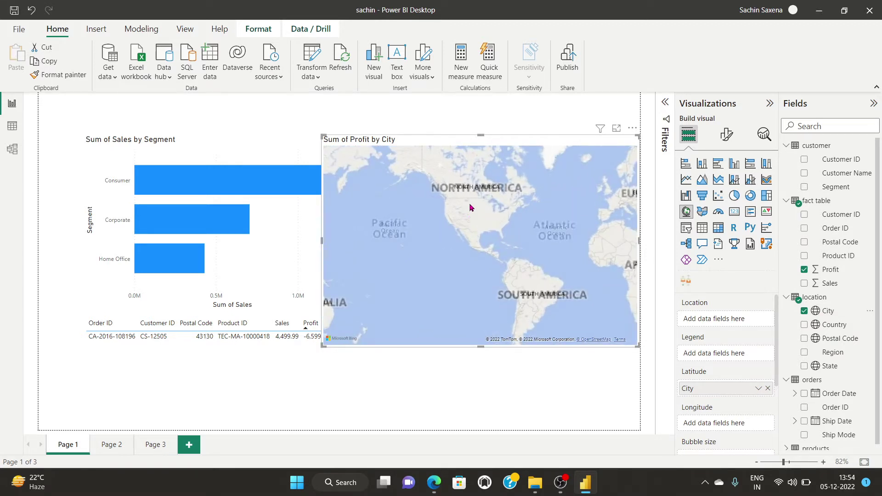
# - Remove the Sum of Profit by City map from the report page
pyautogui.click(632, 129)
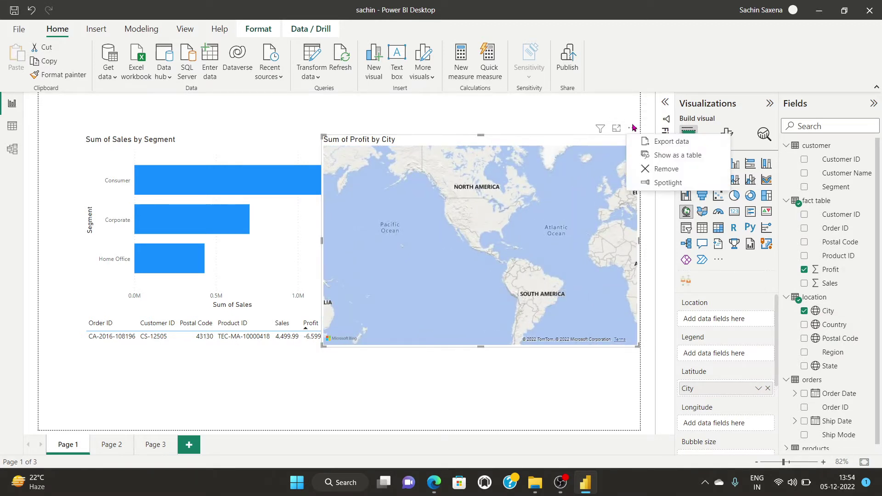
pyautogui.click(659, 170)
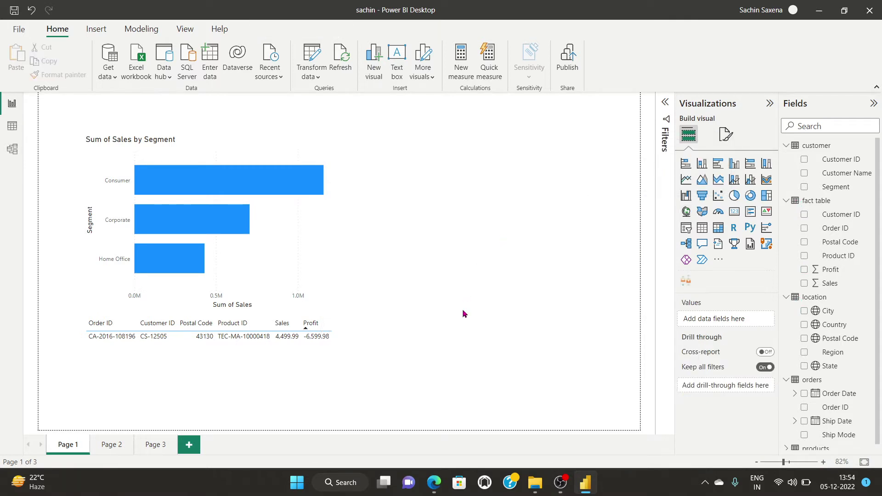
# - Add a new bubble map beside the segment chart using Country as its location and Sales as its value
pyautogui.click(686, 212)
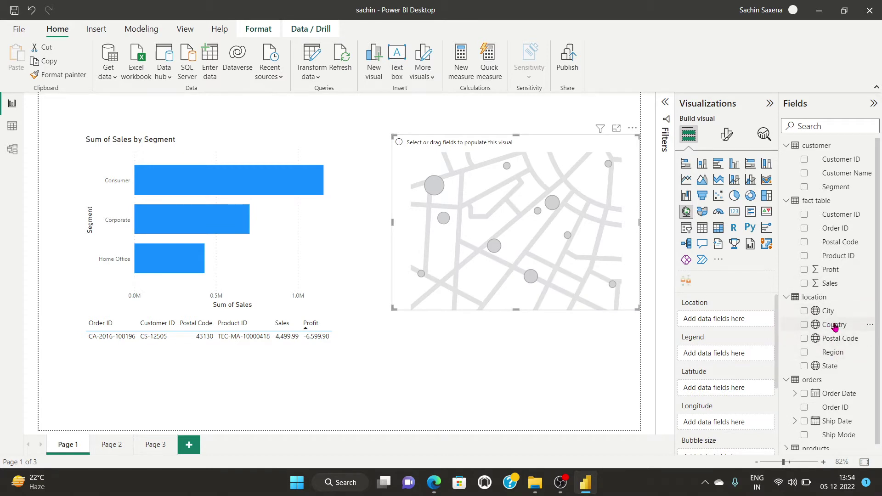
pyautogui.moveTo(834, 326); pyautogui.dragTo(542, 250)
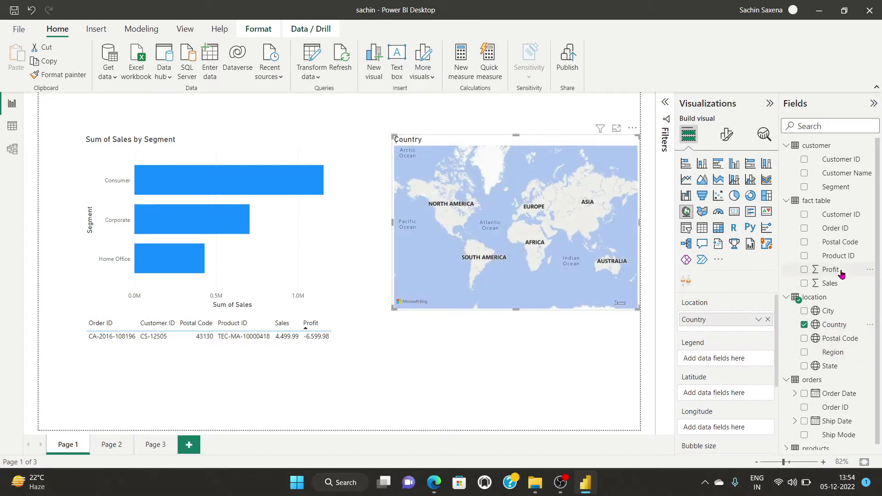
pyautogui.moveTo(830, 284); pyautogui.dragTo(540, 243)
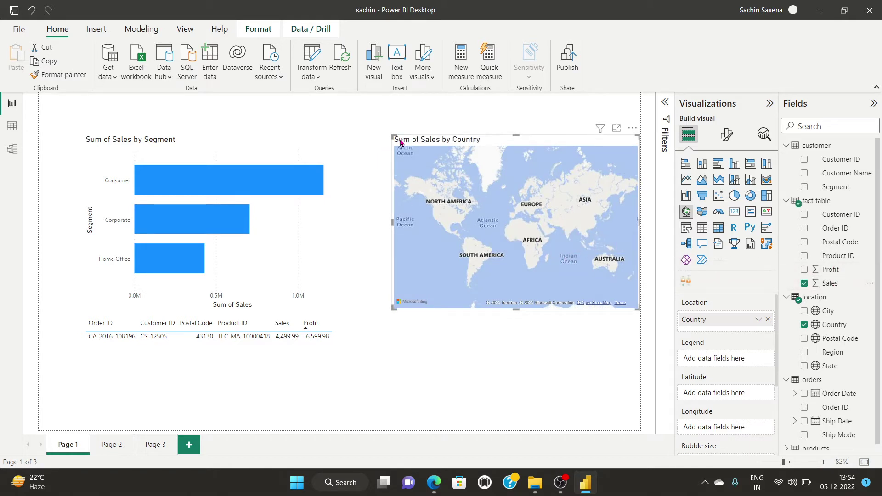
pyautogui.click(869, 283)
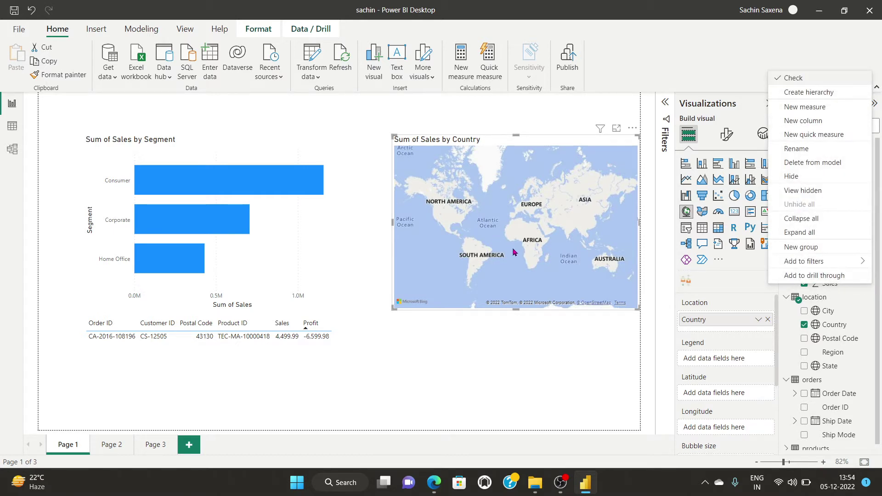
pyautogui.click(499, 227)
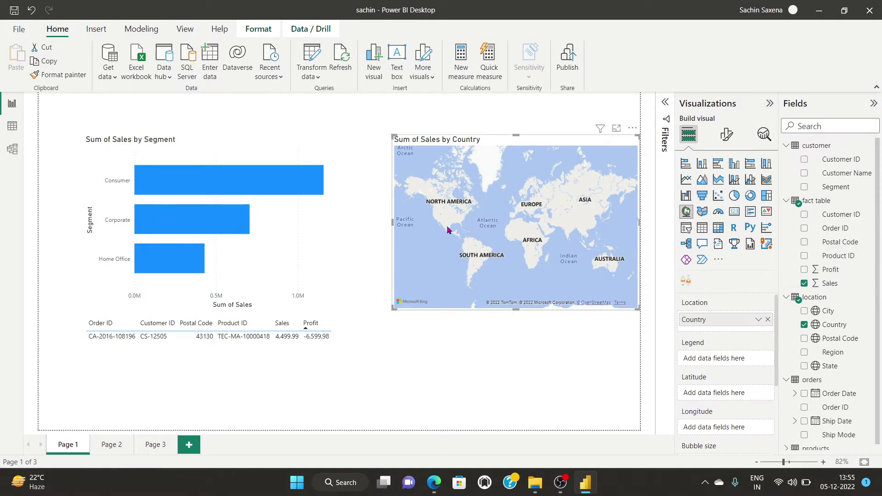
pyautogui.scroll(5, 437, 208)
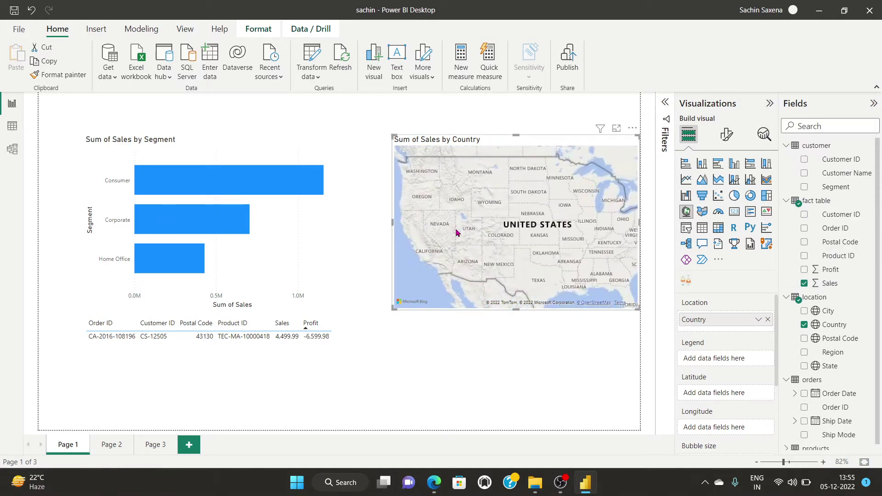
pyautogui.scroll(-3, 460, 237)
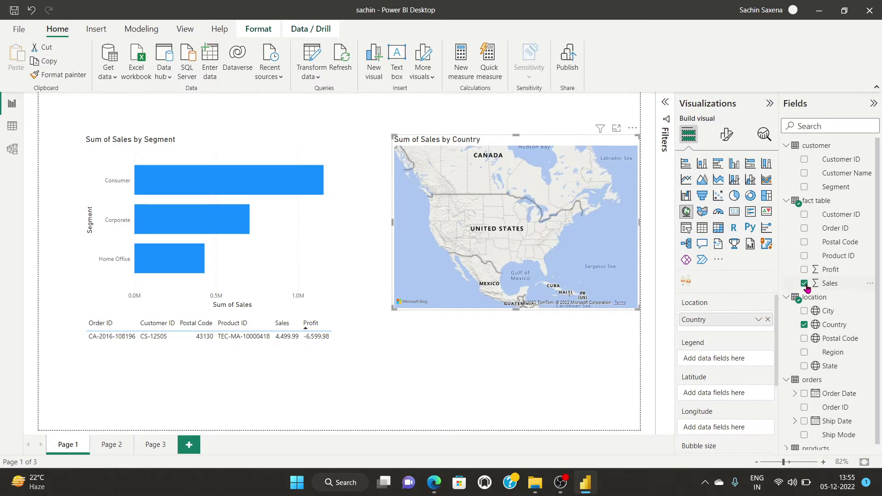
pyautogui.click(871, 283)
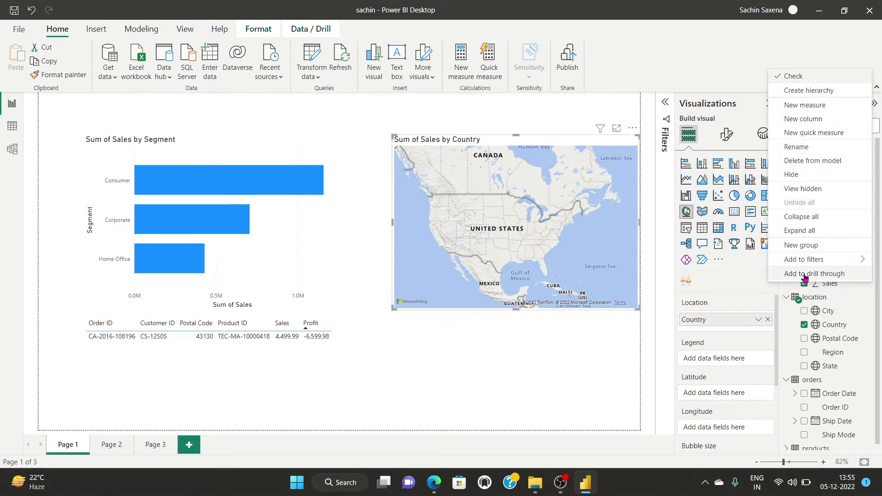
pyautogui.click(454, 382)
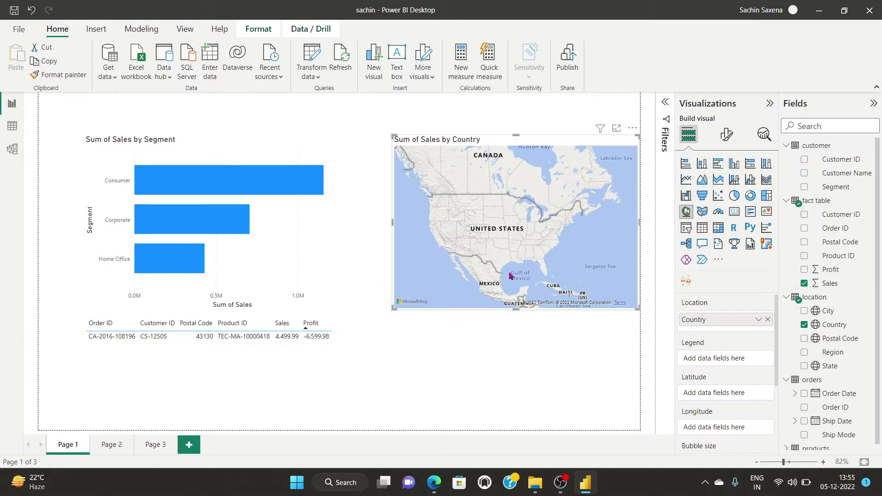
pyautogui.click(560, 482)
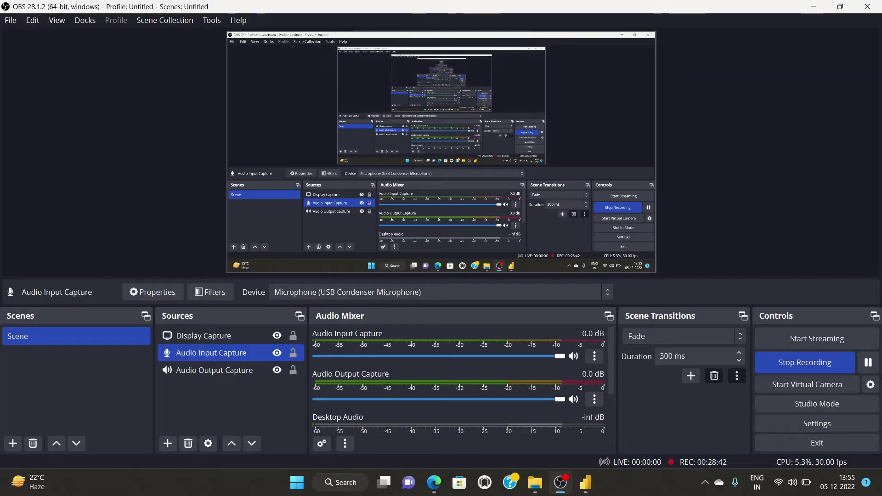
pyautogui.click(586, 482)
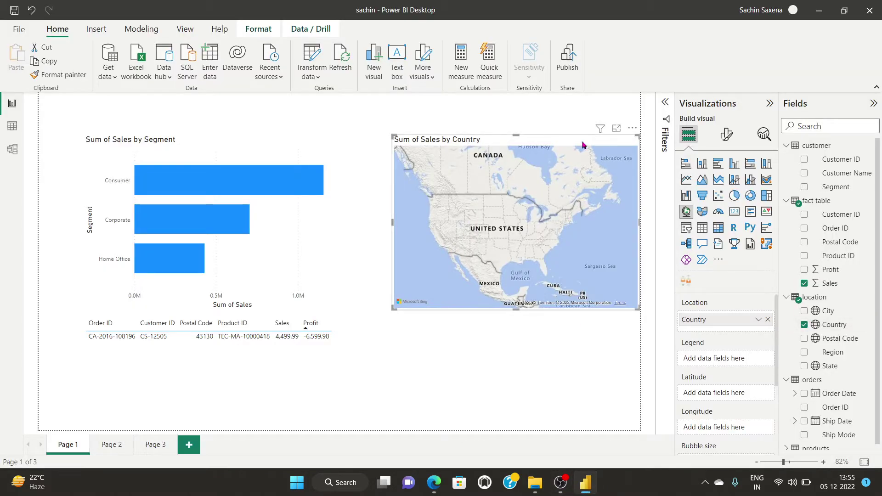
# - Remove the Sum of Sales by Country map from the report page
pyautogui.click(630, 131)
pyautogui.click(654, 169)
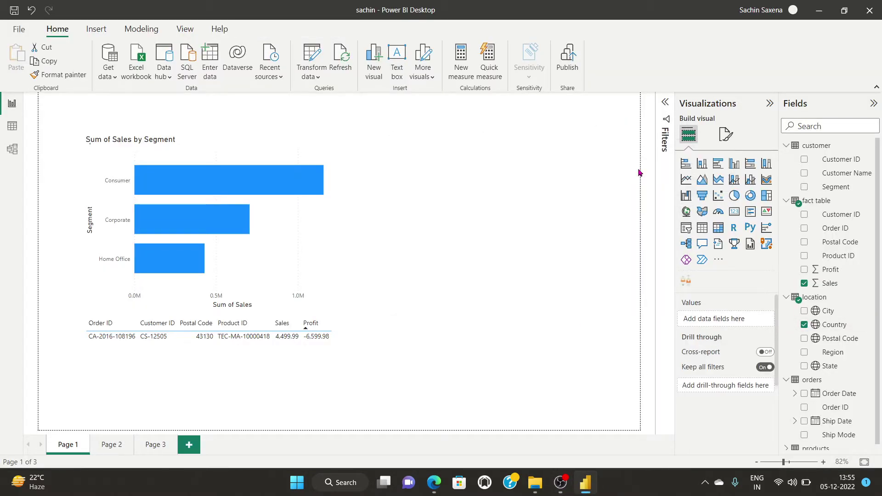
# - Add a bubble map beside the segment chart with State as its location and Sales as its value
pyautogui.click(686, 211)
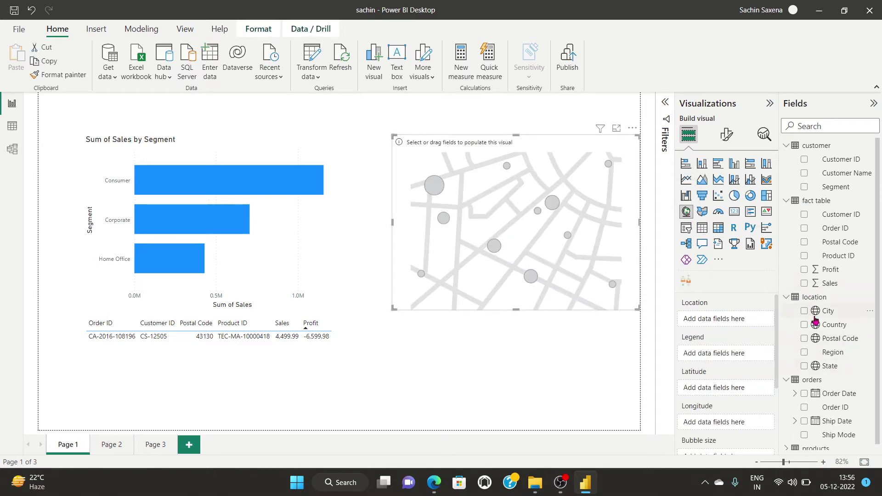
pyautogui.click(805, 366)
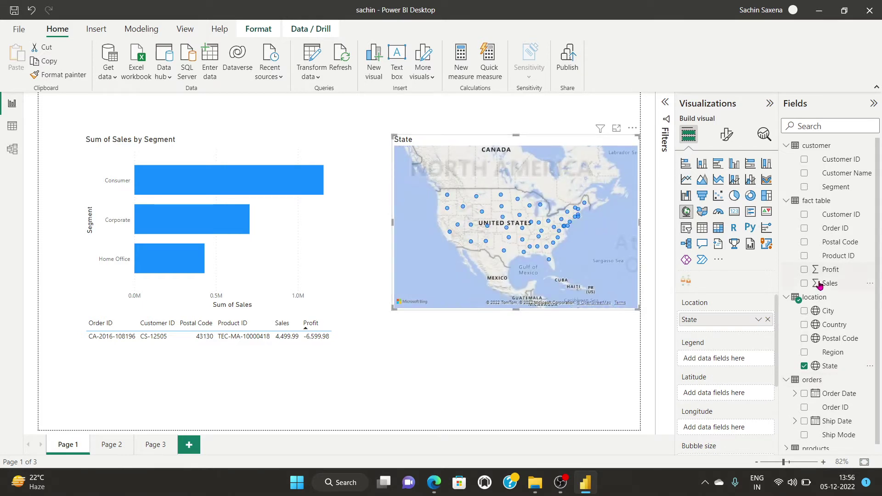
pyautogui.click(805, 283)
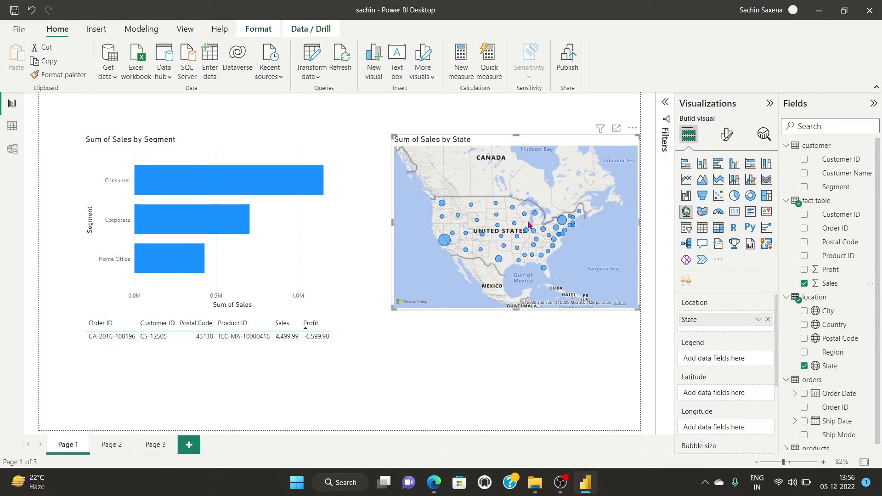
# - Enlarge the Sum of Sales by State map so it reaches the bar chart and extends further down the page
pyautogui.moveTo(392, 310); pyautogui.dragTo(340, 345)
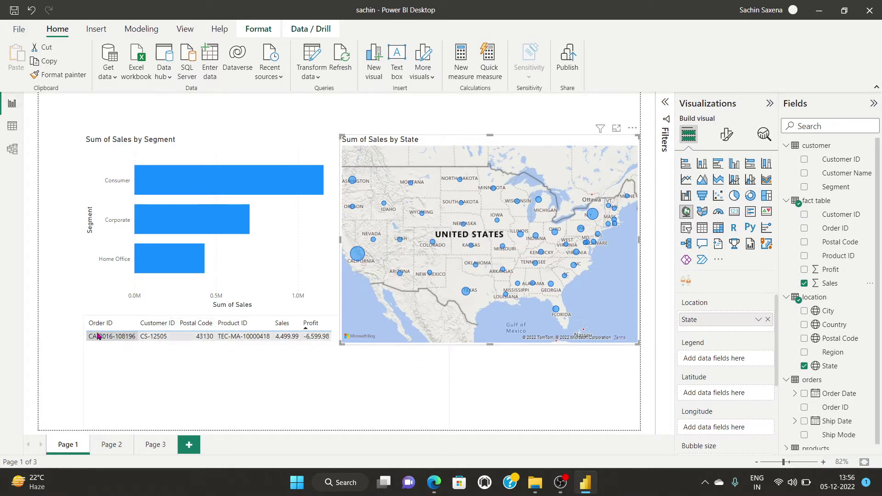
# - Reduce the table below the bar chart to only the Sales field from the fact table and State from location
pyautogui.click(124, 374)
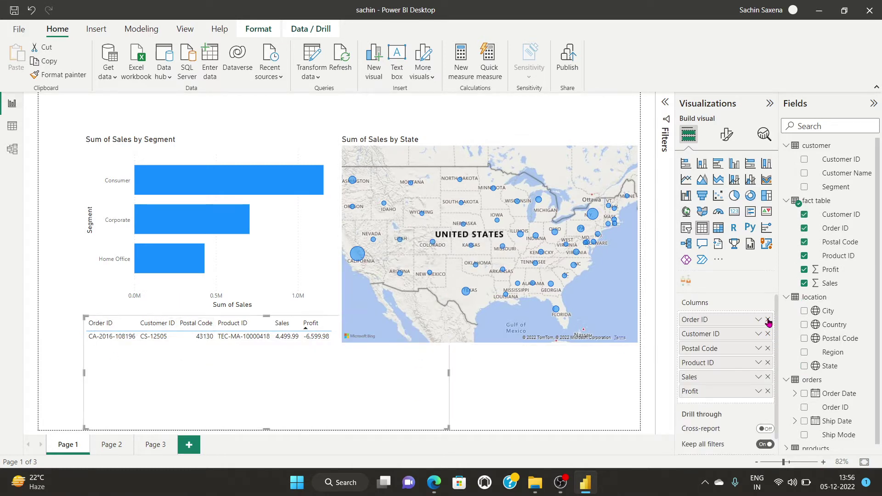
pyautogui.click(802, 205)
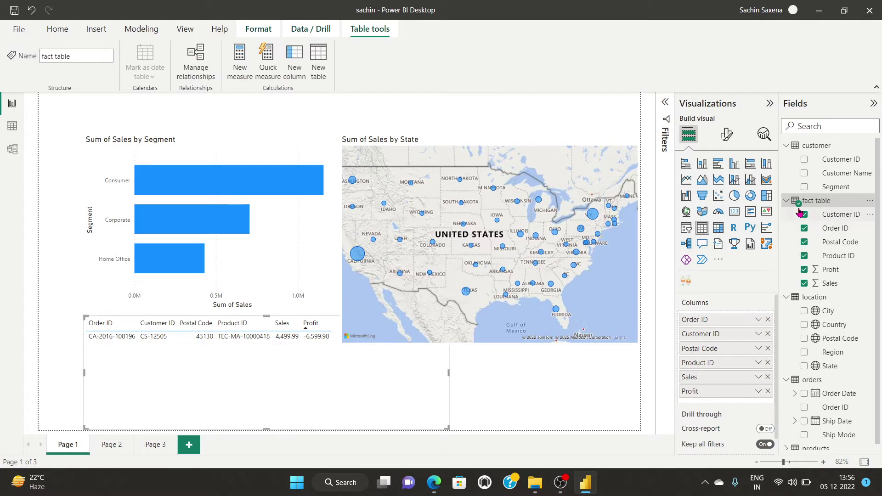
pyautogui.click(804, 214)
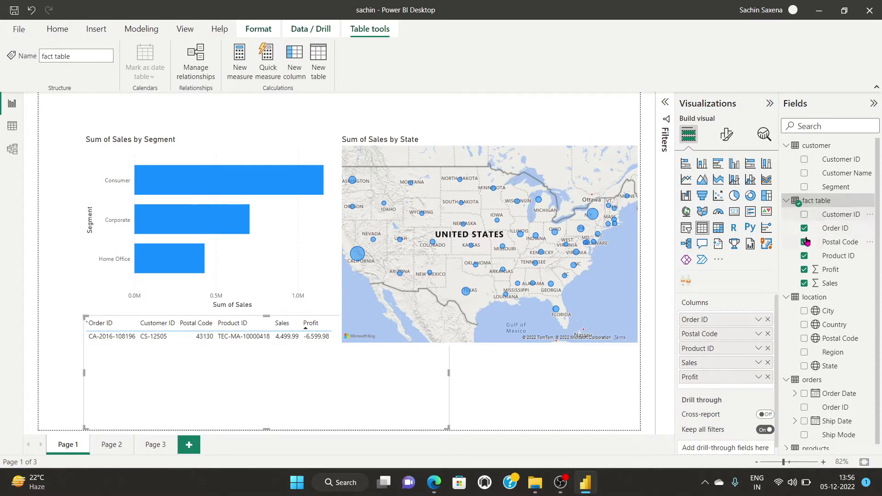
pyautogui.click(804, 228)
pyautogui.click(804, 242)
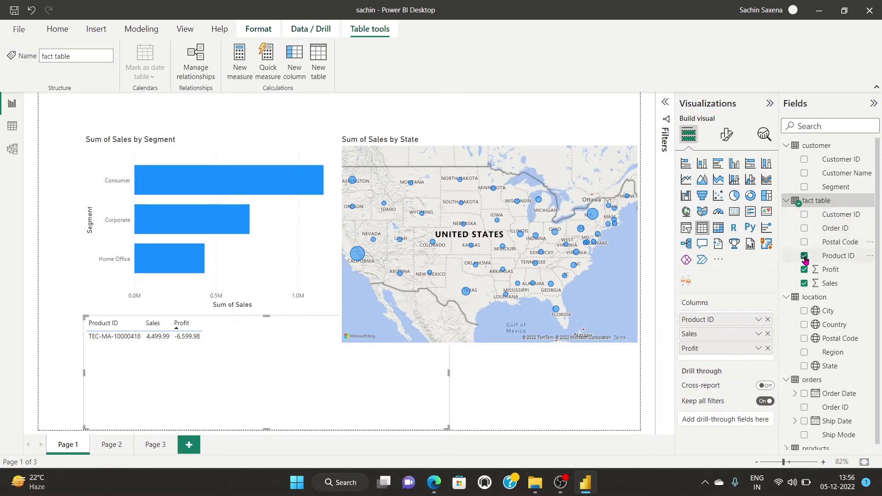
pyautogui.click(803, 256)
pyautogui.click(804, 283)
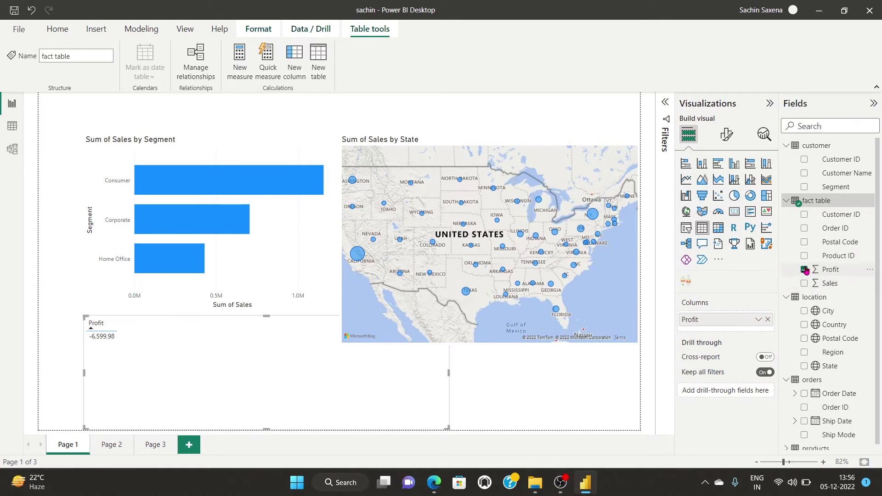
pyautogui.click(804, 269)
pyautogui.click(804, 283)
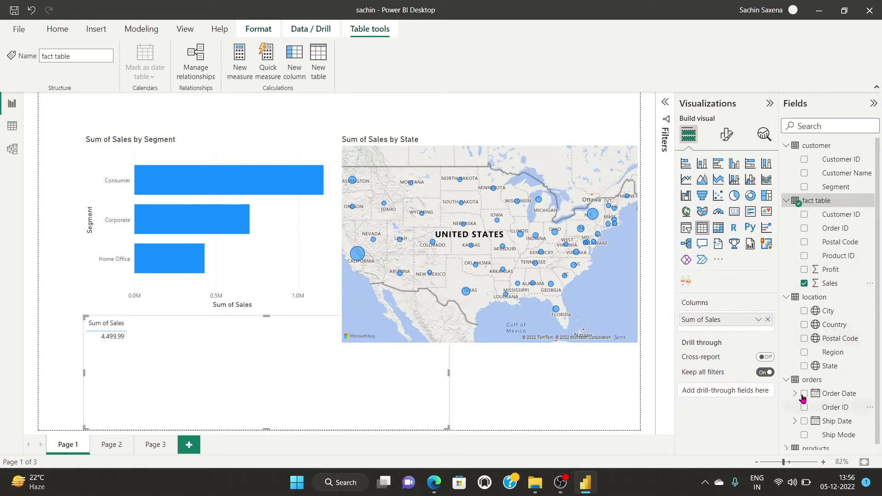
pyautogui.click(804, 366)
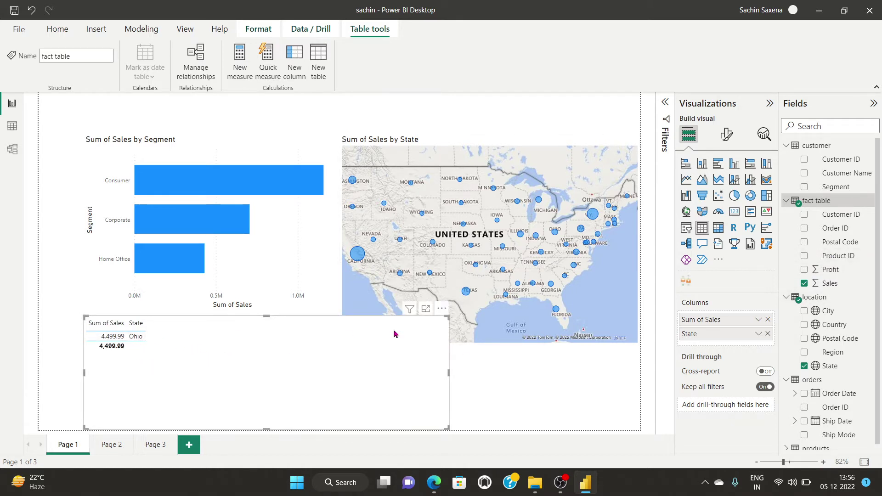
# - Remove the table visual from the page and insert a Q&A visual in its place
pyautogui.rightClick(438, 316)
pyautogui.click(484, 351)
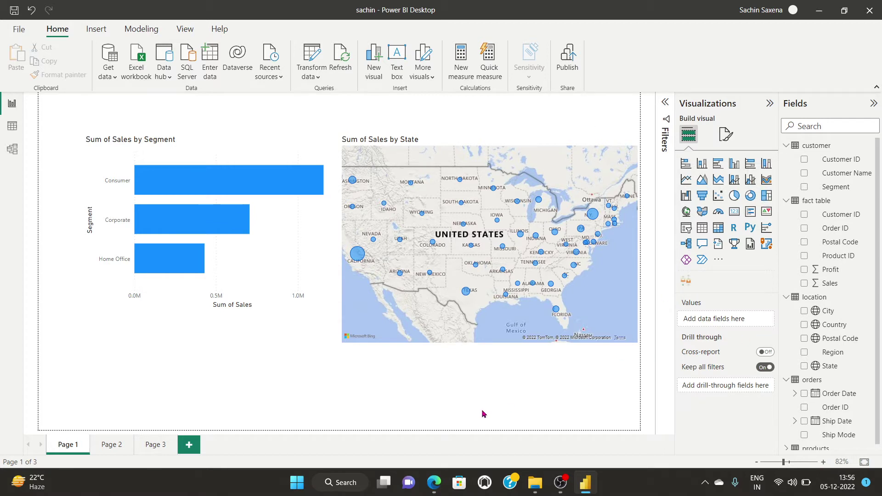
pyautogui.click(702, 244)
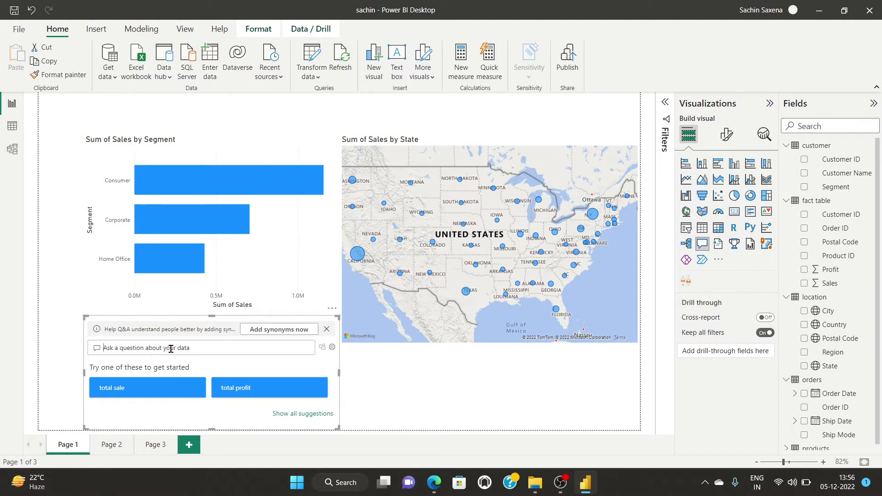
# - Ask the Q&A visual the question "sales by state as matrix"
pyautogui.write('sales')
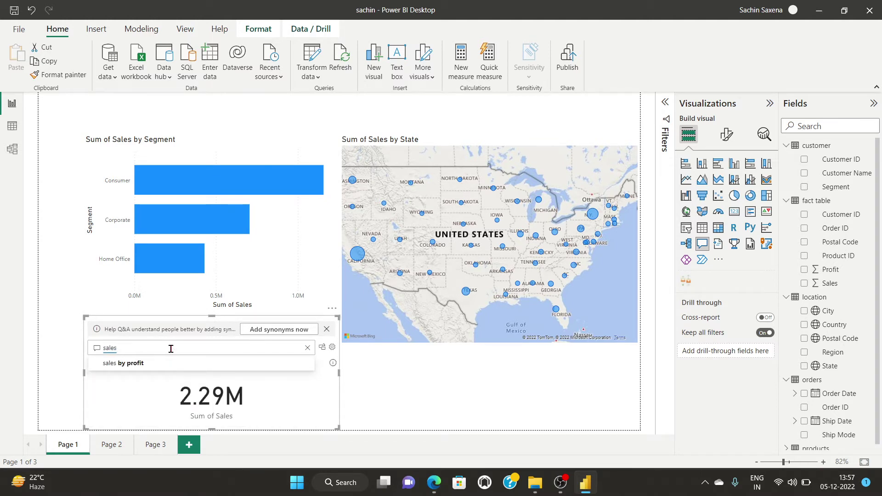
pyautogui.write(' by')
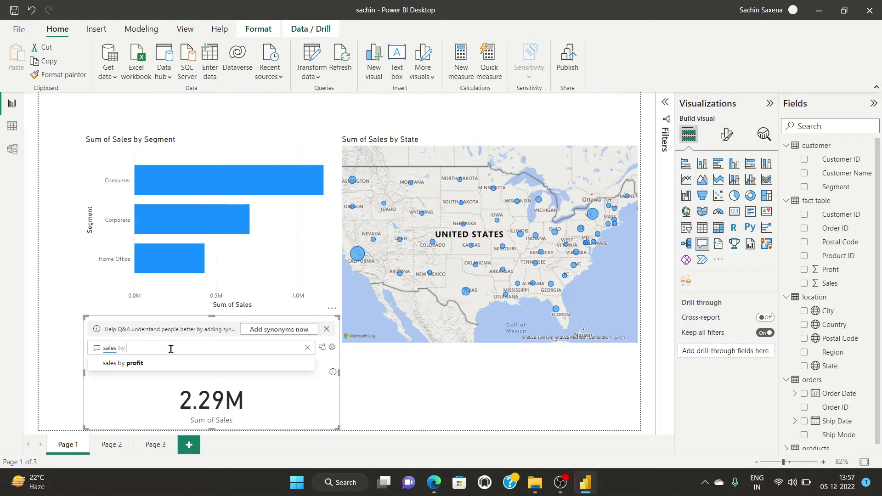
pyautogui.write(' stae')
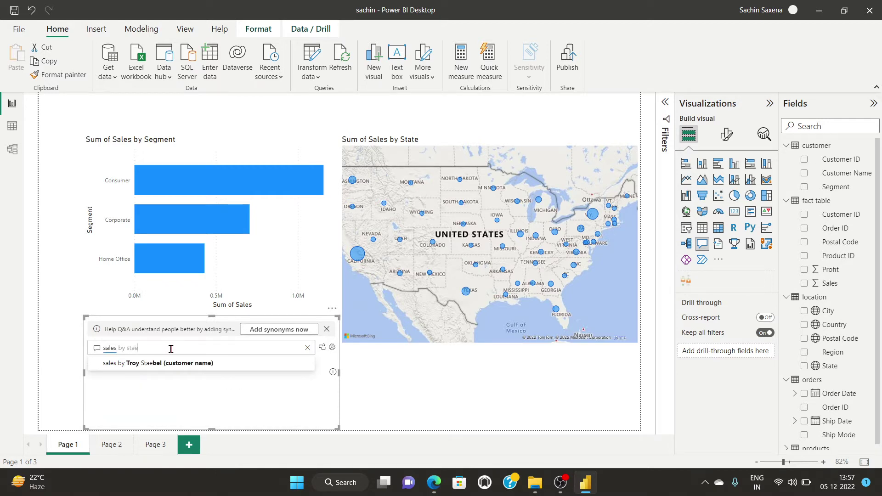
pyautogui.press('BackSpace')
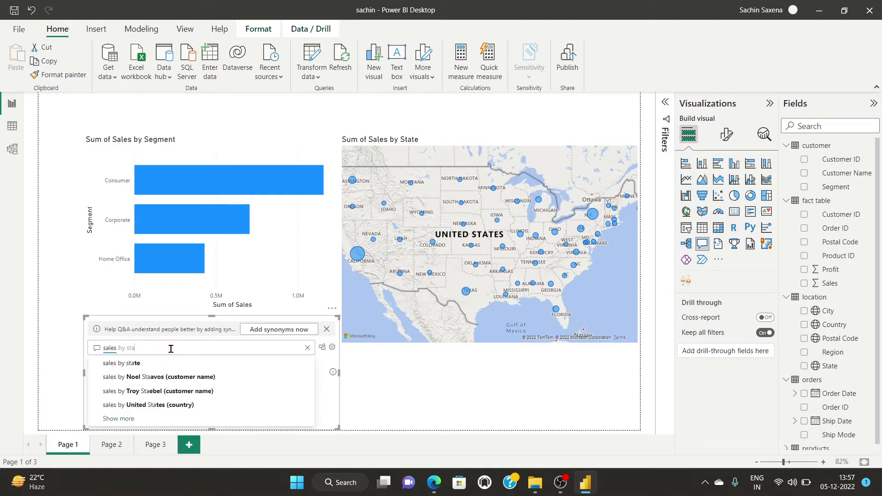
pyautogui.write('te ')
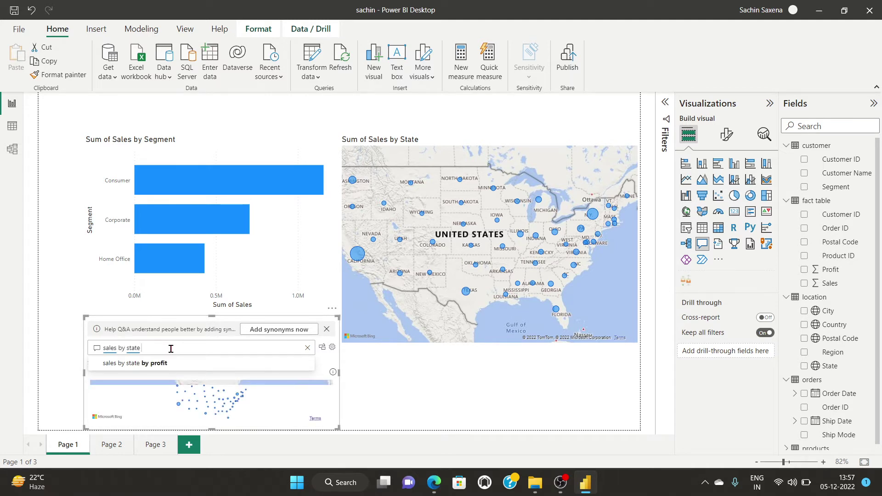
pyautogui.write('as ,')
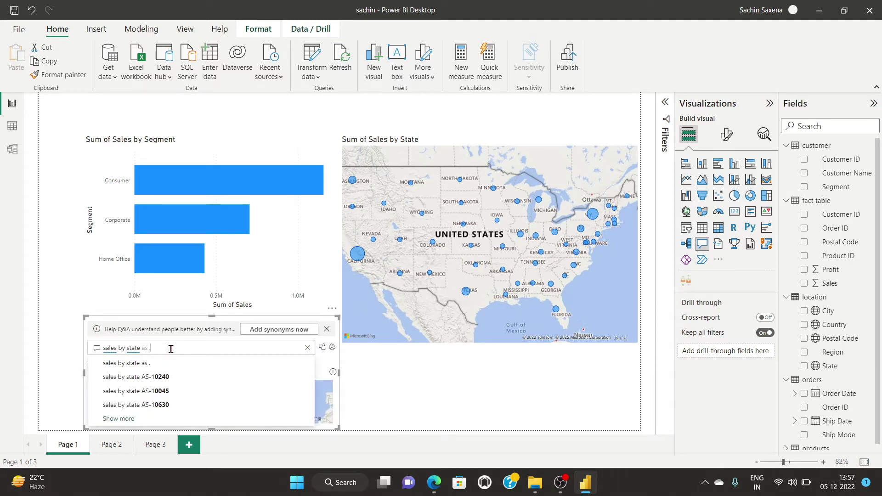
pyautogui.press('BackSpace')
pyautogui.write('a')
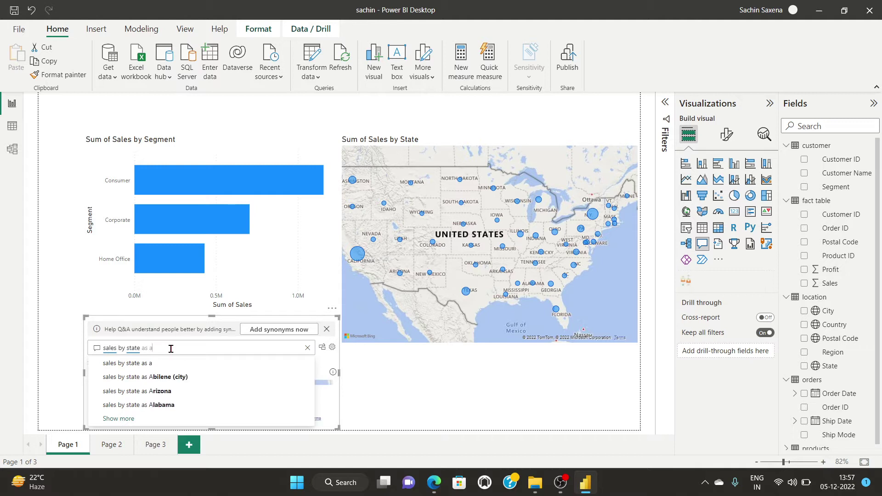
pyautogui.write('trix')
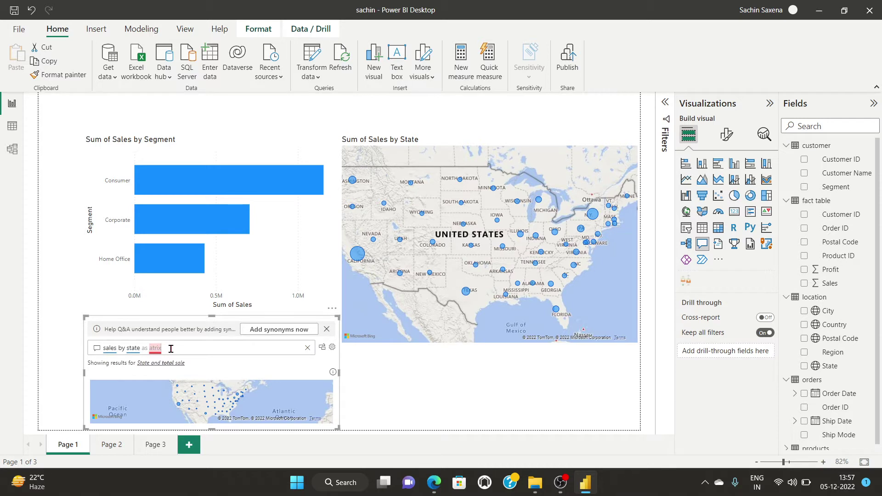
pyautogui.press('BackSpace')
pyautogui.press('BackSpace')
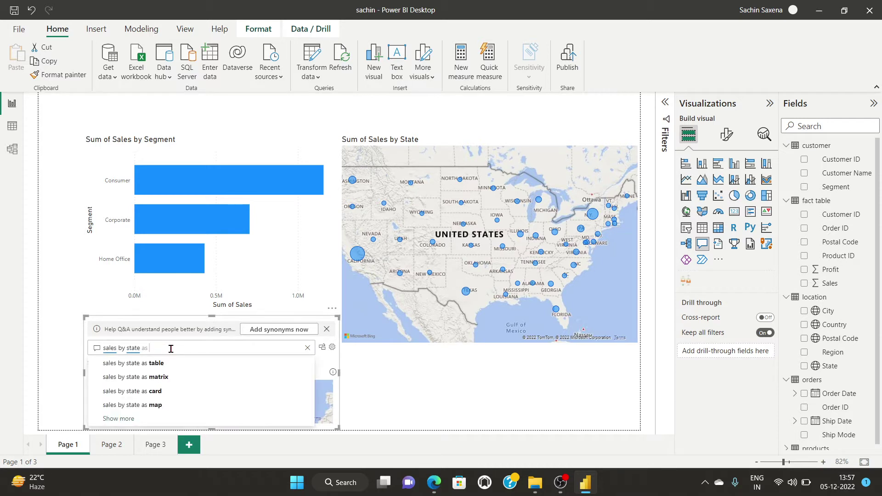
pyautogui.click(167, 377)
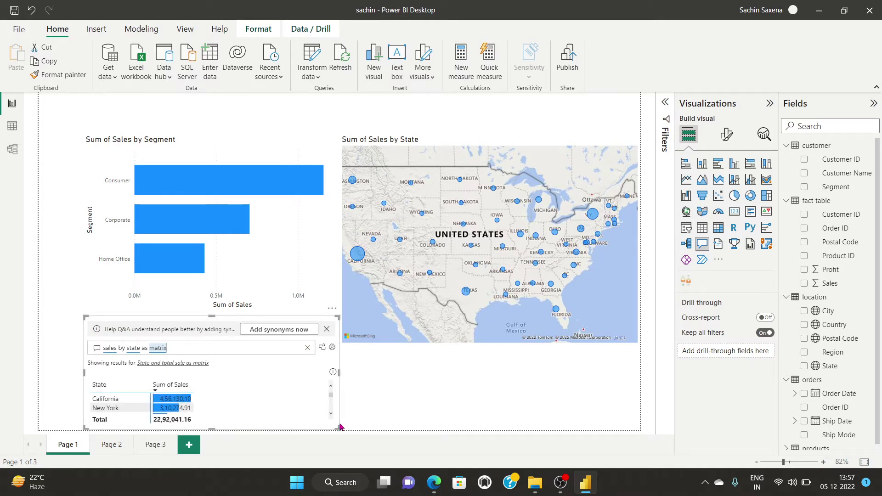
# - Make the Q&A visual taller, place it at the page's left edge and narrow it to clear the map
pyautogui.moveTo(162, 323); pyautogui.dragTo(171, 230)
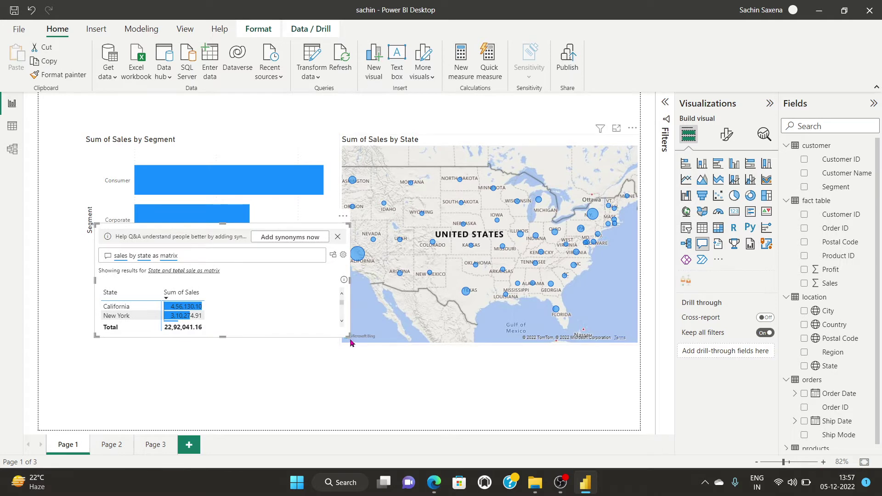
pyautogui.moveTo(350, 343); pyautogui.dragTo(468, 420)
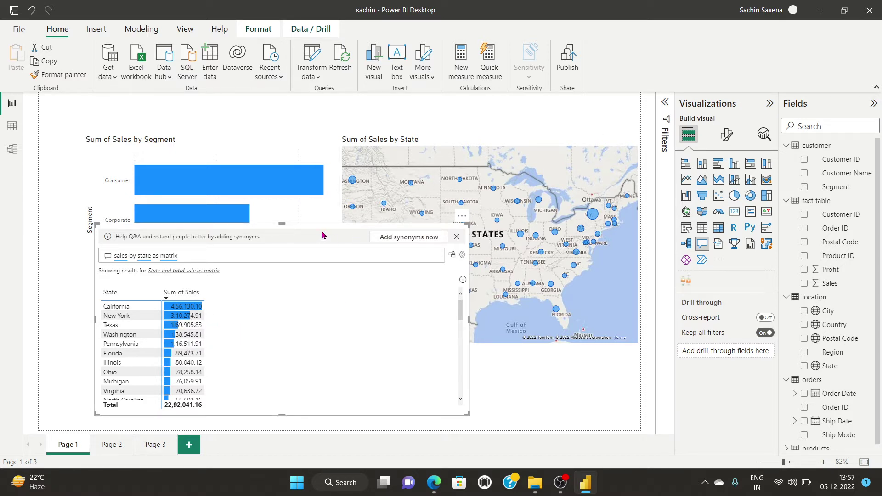
pyautogui.moveTo(323, 234); pyautogui.dragTo(268, 238)
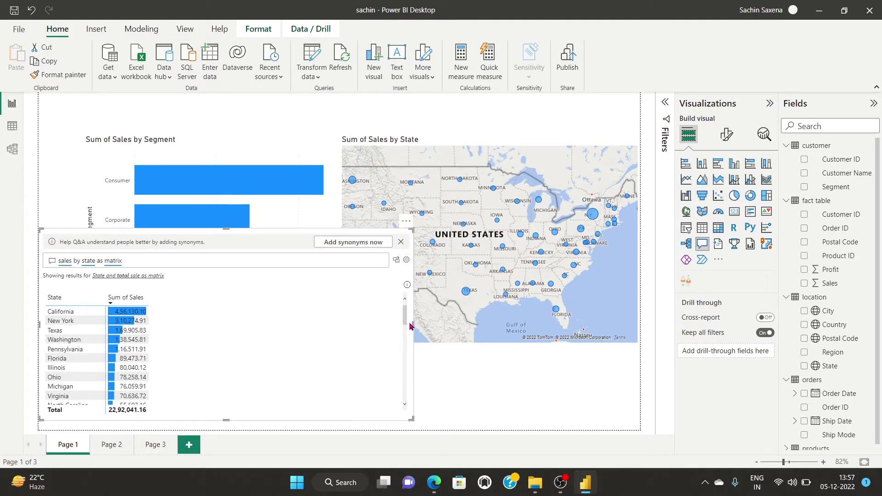
pyautogui.moveTo(375, 331); pyautogui.dragTo(258, 332)
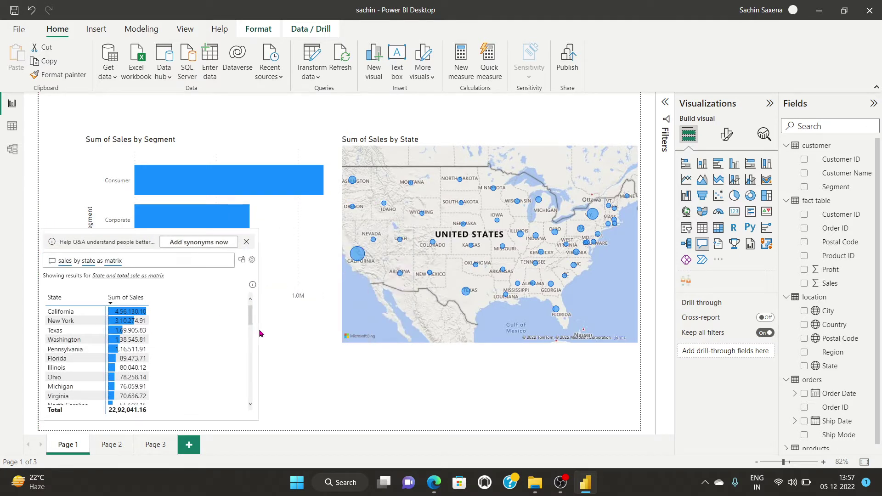
# - Select the California bubble on the map and enlarge the map up to the edge of the Q&A visual
pyautogui.click(358, 254)
pyautogui.moveTo(340, 348); pyautogui.dragTo(262, 387)
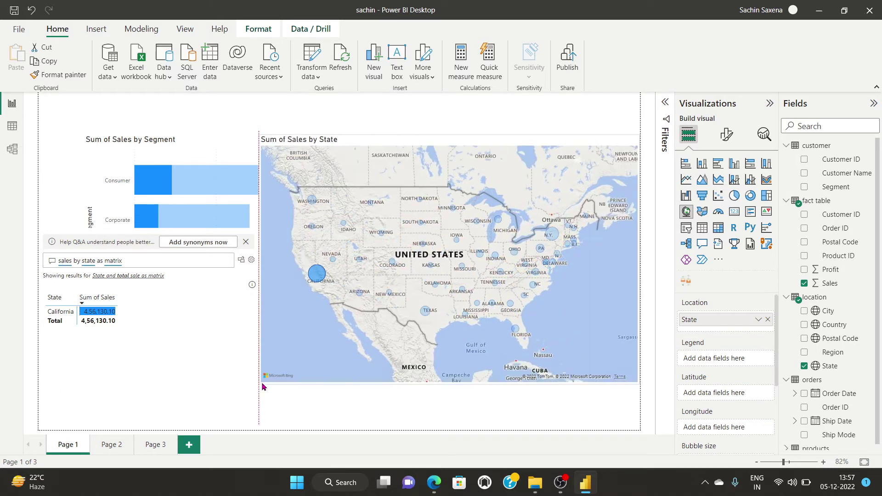
# - Exclude the California and New York bubbles from the Sum of Sales by State map
pyautogui.rightClick(317, 273)
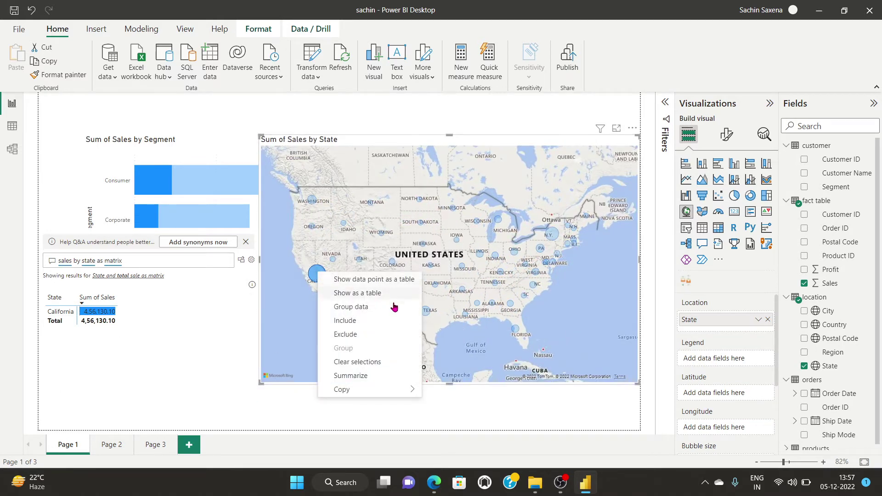
pyautogui.click(346, 334)
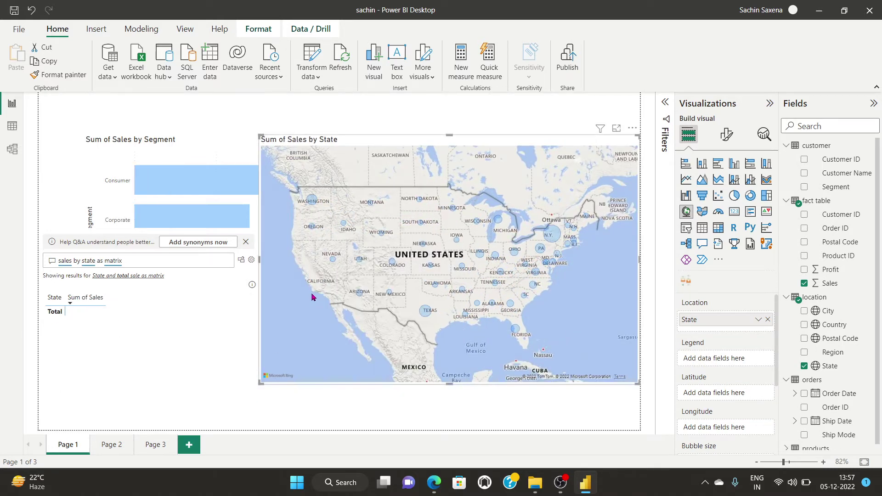
pyautogui.click(552, 234)
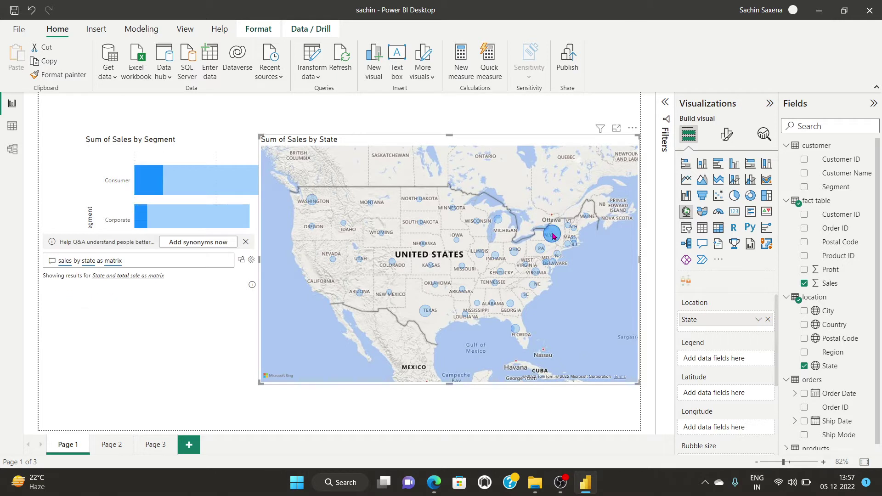
pyautogui.rightClick(553, 235)
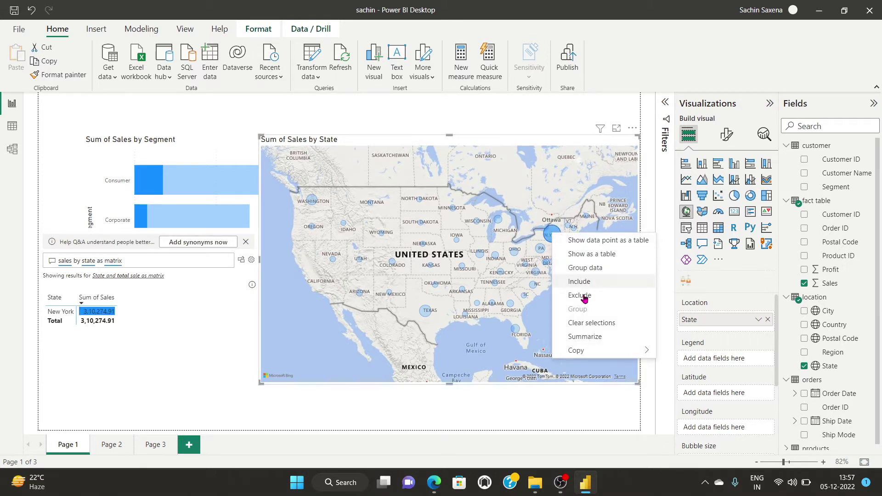
pyautogui.press('Escape')
pyautogui.click(427, 320)
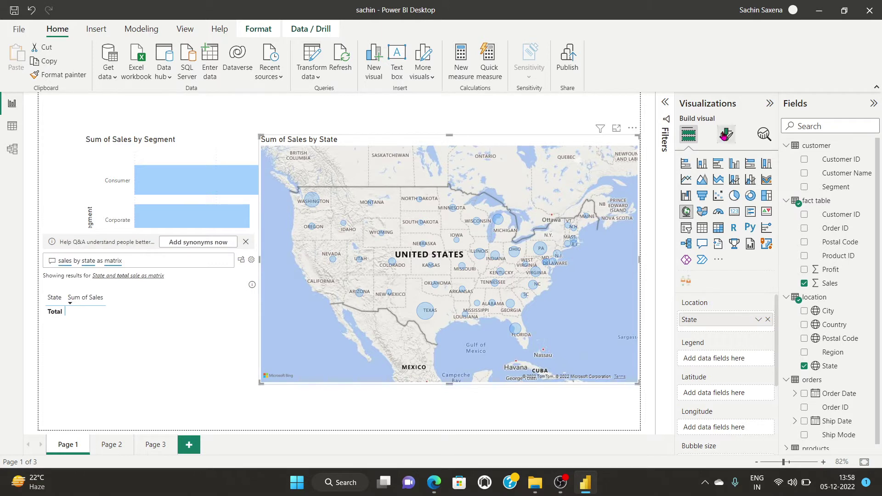
# - Check the filters applied to the map visual to see which states are excluded
pyautogui.click(769, 103)
pyautogui.click(749, 103)
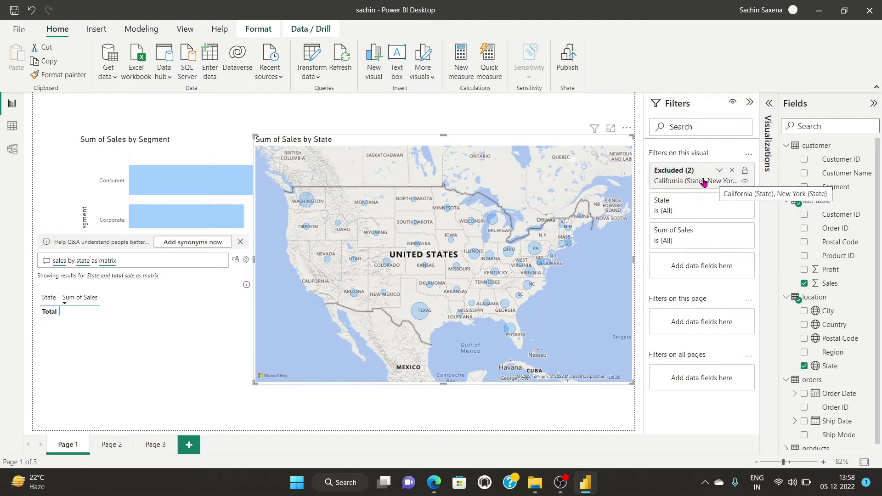
pyautogui.click(750, 102)
pyautogui.click(766, 105)
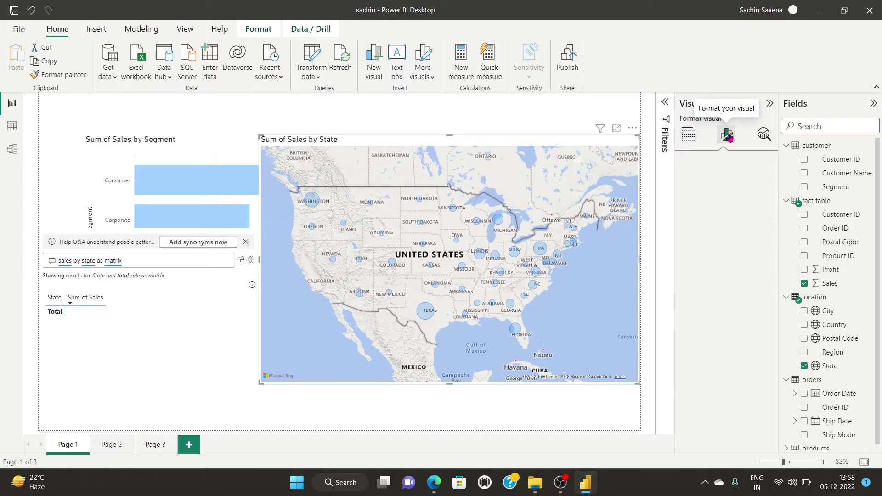
# - Find the map's color format settings and set the default bubble color to custom green #10FF14
pyautogui.click(728, 136)
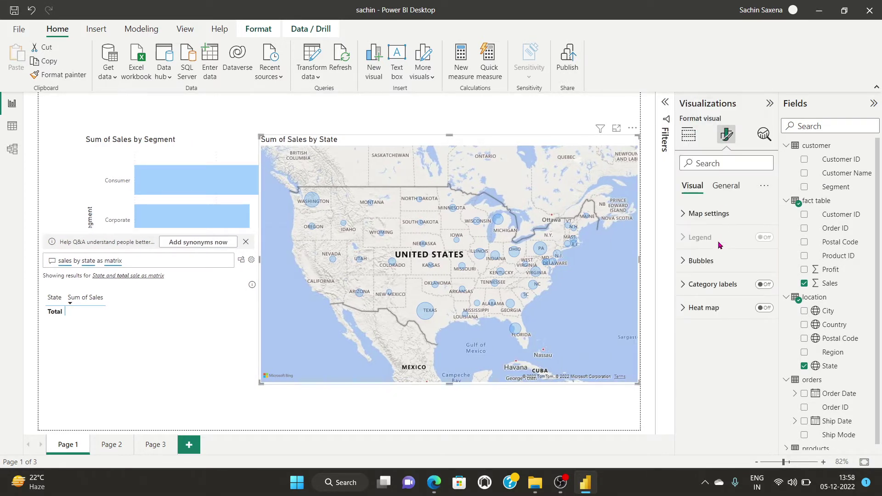
pyautogui.click(719, 164)
pyautogui.write('color')
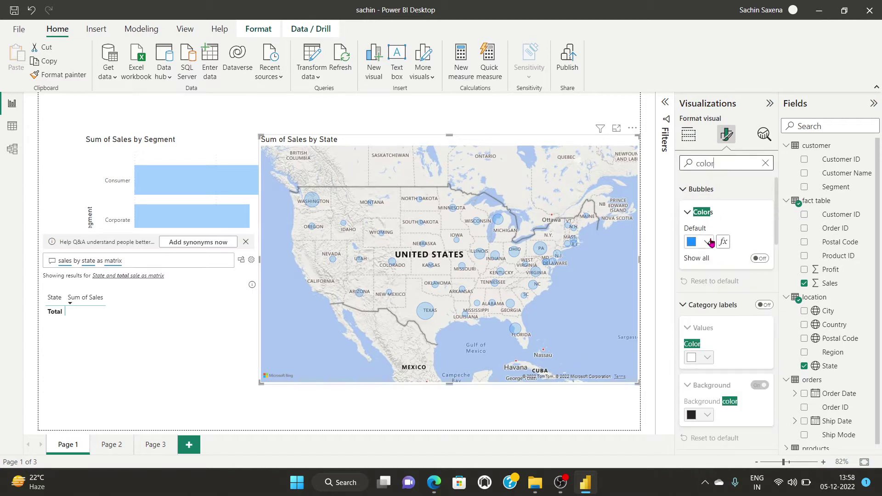
pyautogui.click(709, 242)
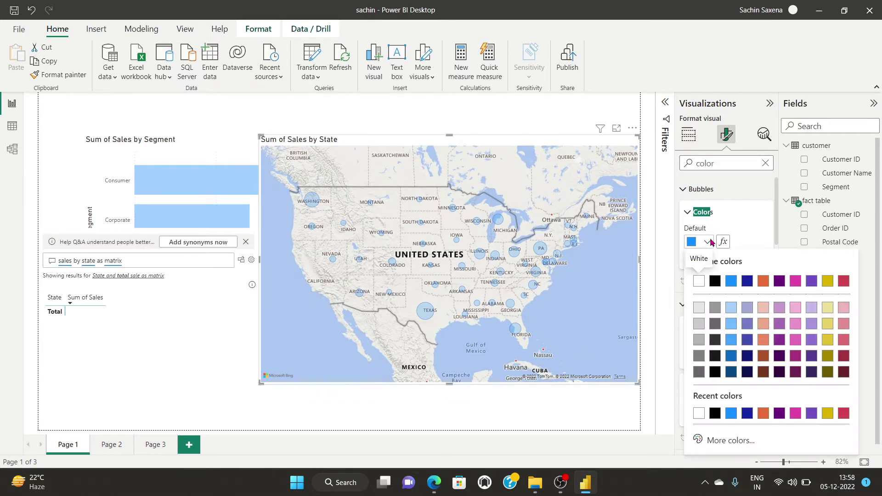
pyautogui.click(745, 435)
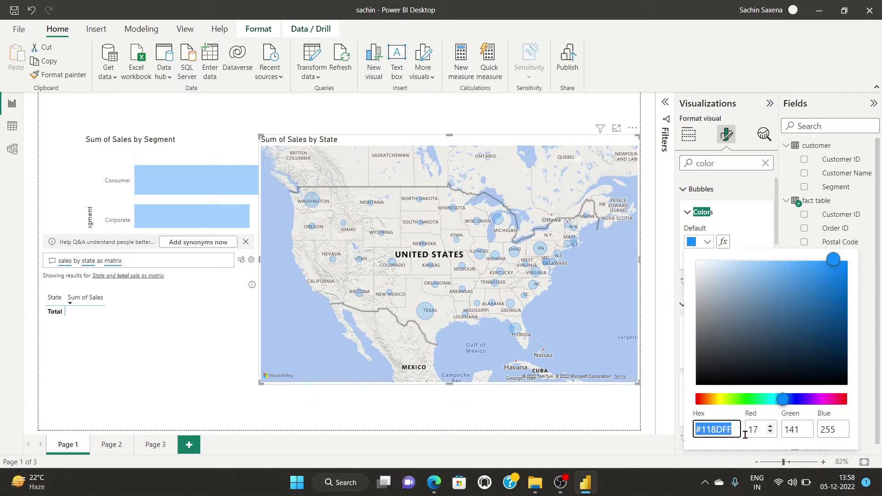
pyautogui.click(746, 399)
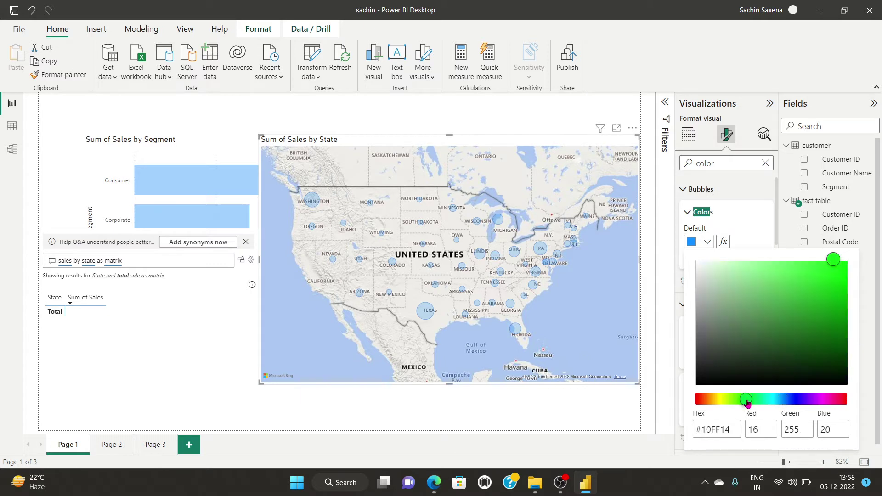
pyautogui.click(539, 320)
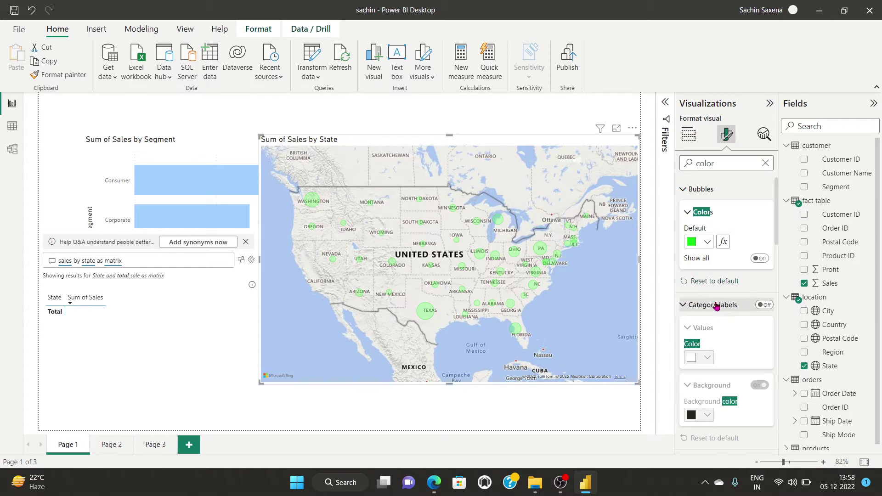
# - Set the map's tooltip background color to the recently used bright green
pyautogui.scroll(-3, 714, 306)
pyautogui.scroll(-3, 725, 314)
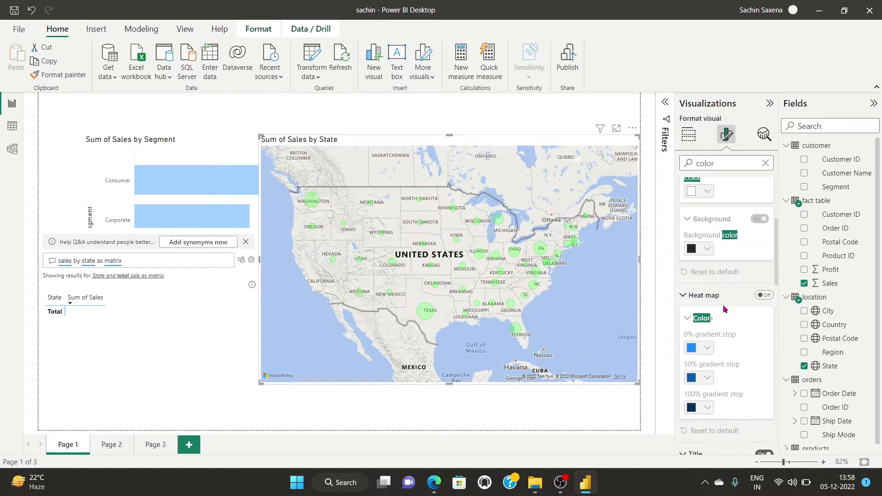
pyautogui.scroll(3, 710, 273)
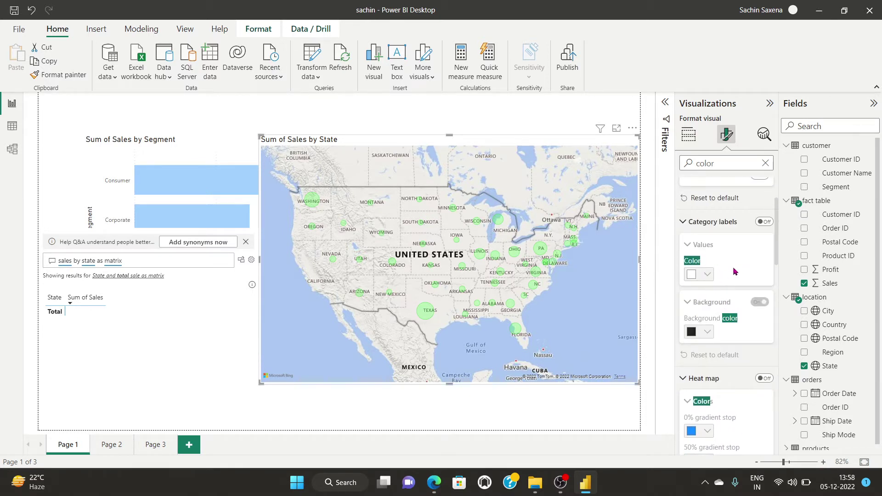
pyautogui.scroll(-1, 726, 285)
pyautogui.scroll(-3, 722, 276)
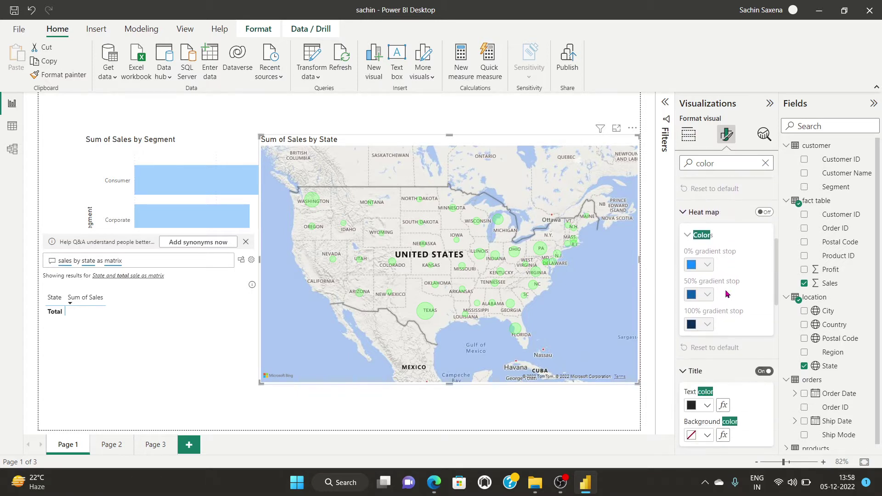
pyautogui.scroll(-2, 707, 280)
pyautogui.scroll(-1, 714, 294)
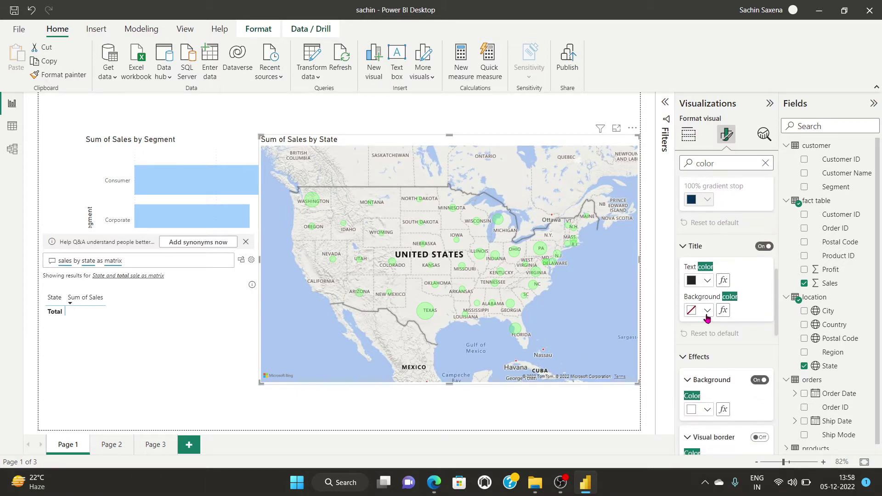
pyautogui.scroll(-1, 738, 287)
pyautogui.scroll(-2, 741, 332)
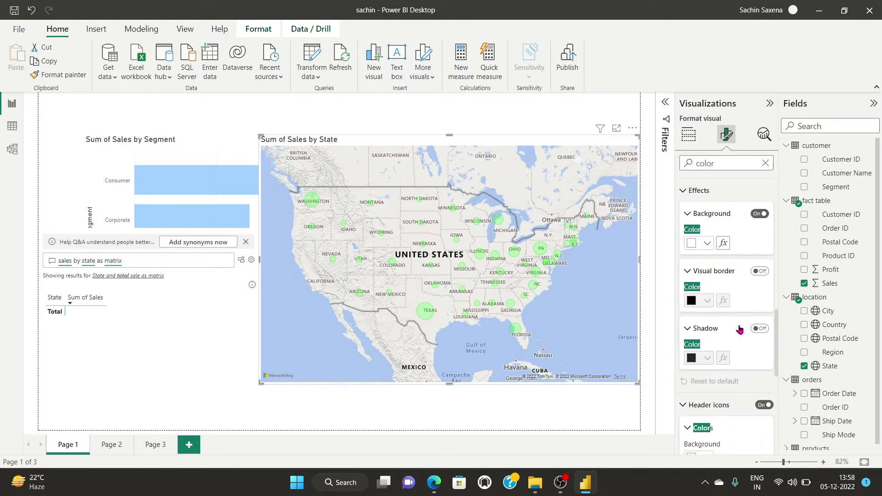
pyautogui.scroll(-5, 717, 307)
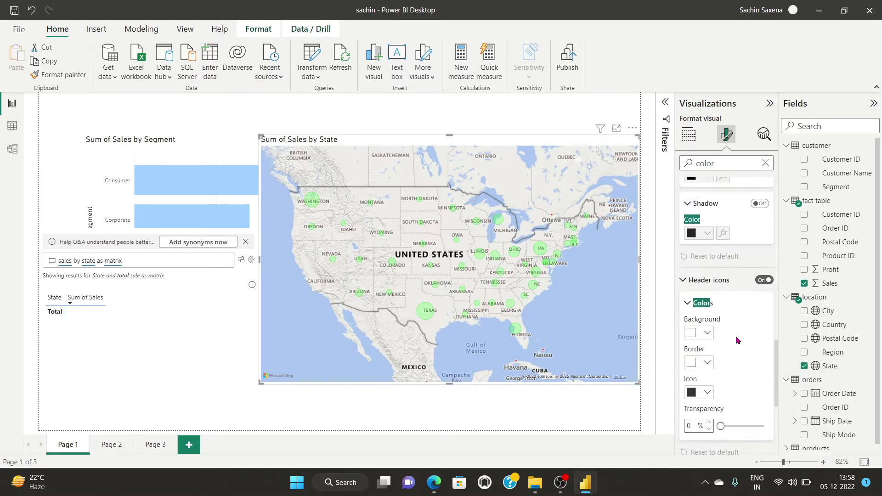
pyautogui.scroll(-2, 736, 340)
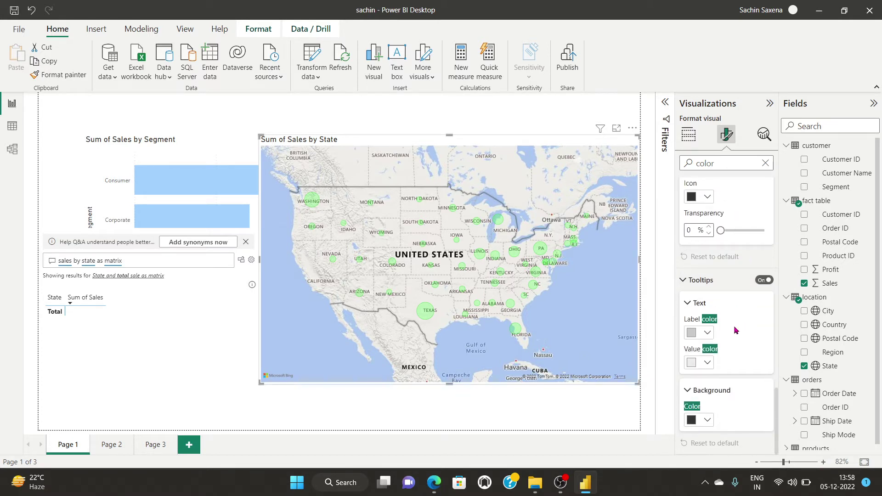
pyautogui.click(706, 420)
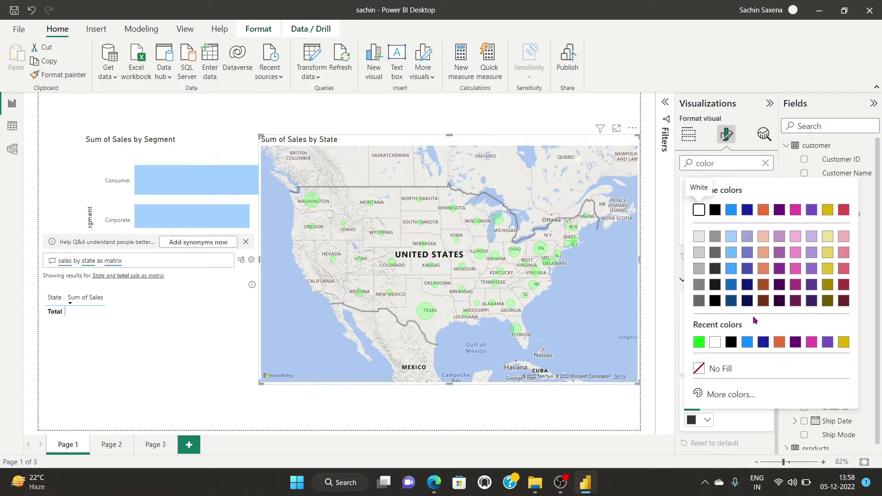
pyautogui.click(701, 344)
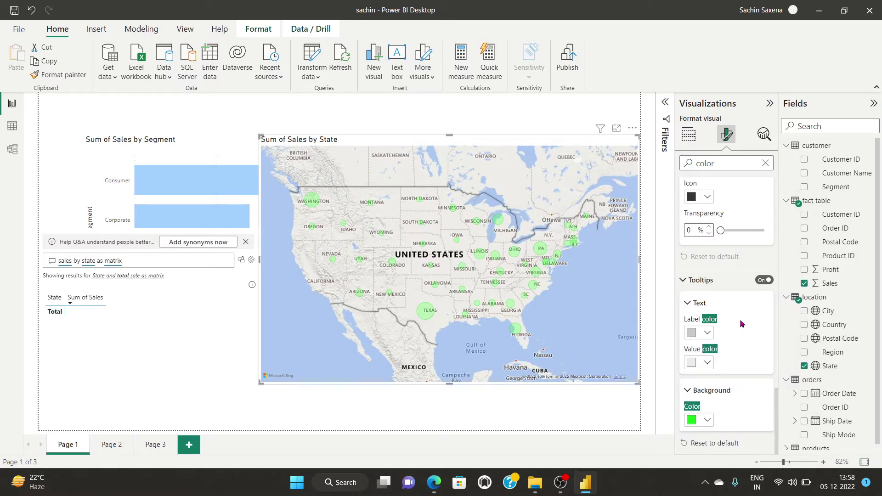
# - Set the map visual's background color, under its effects settings, to the recently used bright green
pyautogui.scroll(2, 726, 255)
pyautogui.scroll(5, 723, 260)
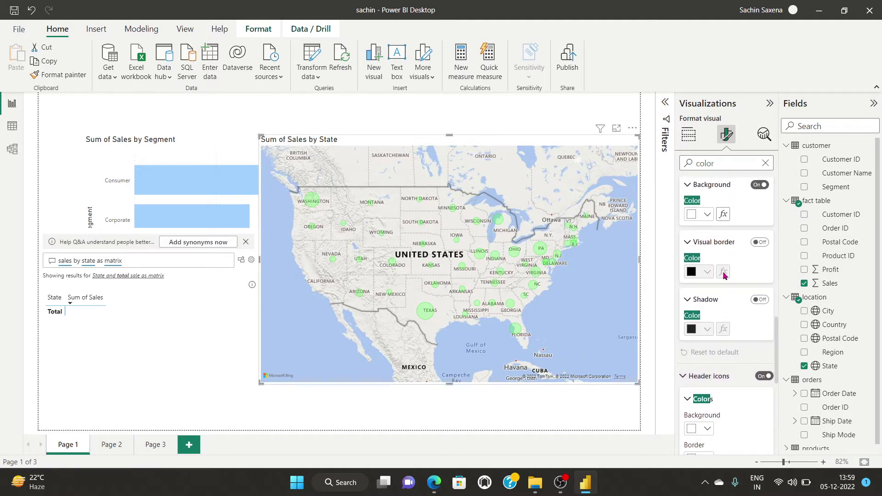
pyautogui.scroll(1, 716, 303)
pyautogui.scroll(1, 705, 298)
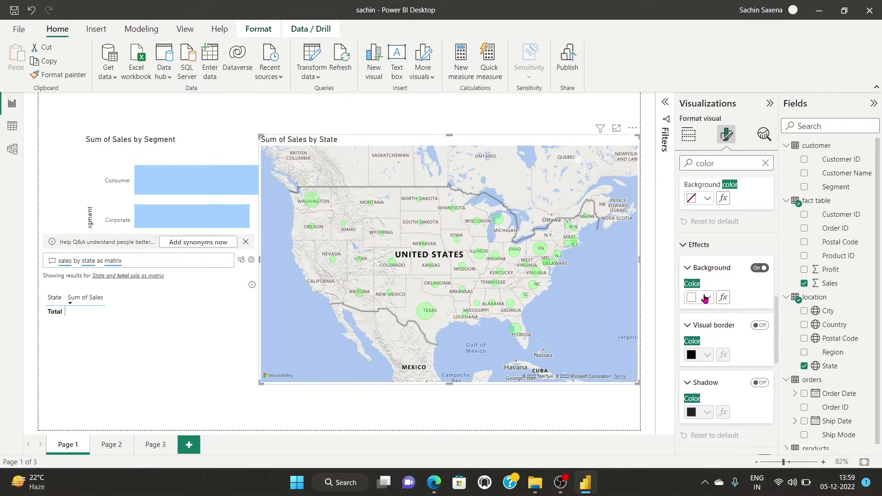
pyautogui.click(705, 297)
pyautogui.click(699, 249)
# - Try purple for the map's title text and settle on the theme orange
pyautogui.scroll(2, 725, 327)
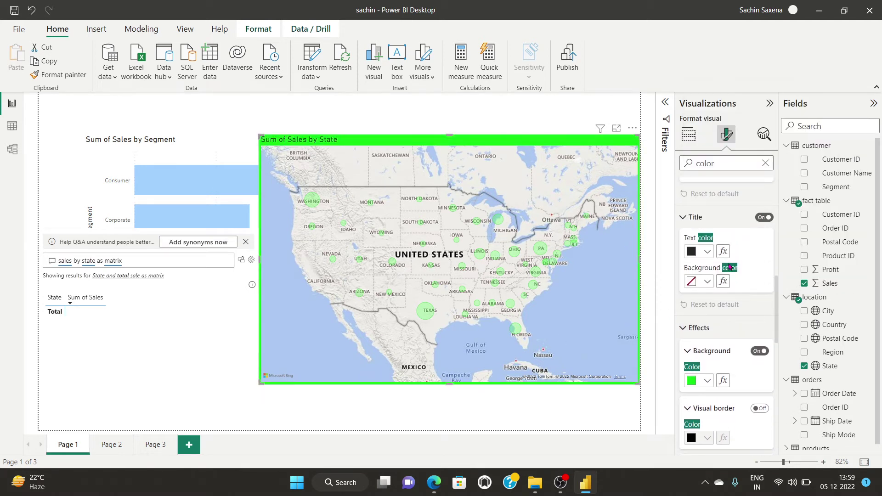
pyautogui.scroll(2, 716, 298)
pyautogui.click(707, 334)
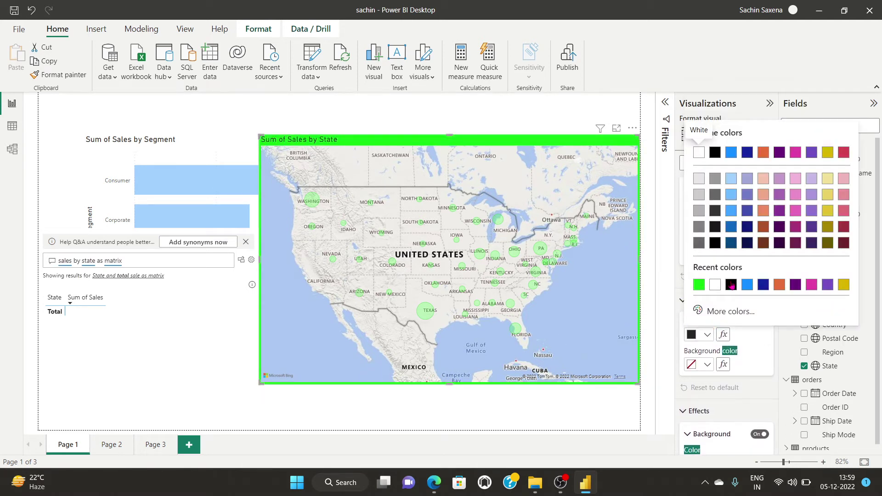
pyautogui.click(779, 153)
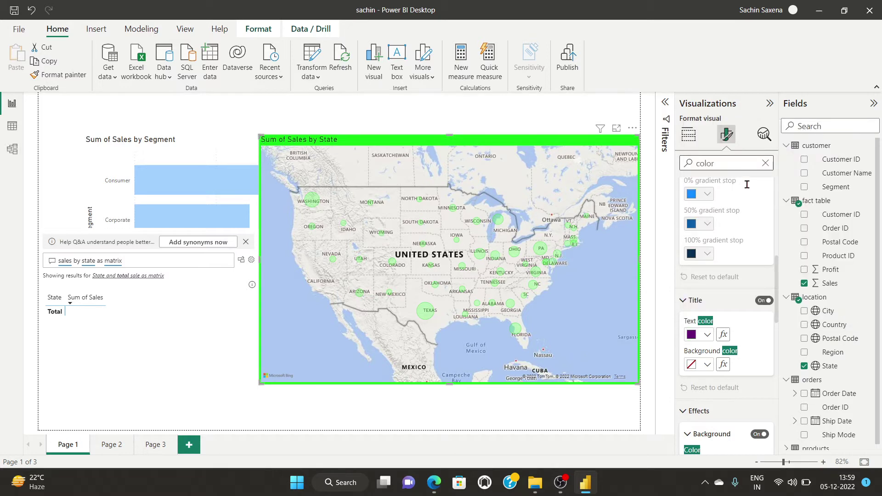
pyautogui.click(707, 335)
pyautogui.click(762, 153)
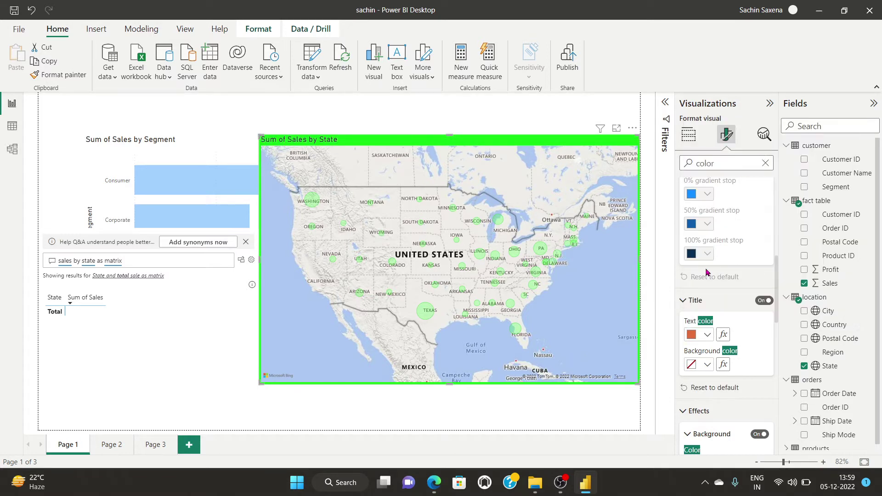
# - Turn on the heat map option for the Sum of Sales by State map
pyautogui.scroll(1, 726, 257)
pyautogui.scroll(2, 398, 210)
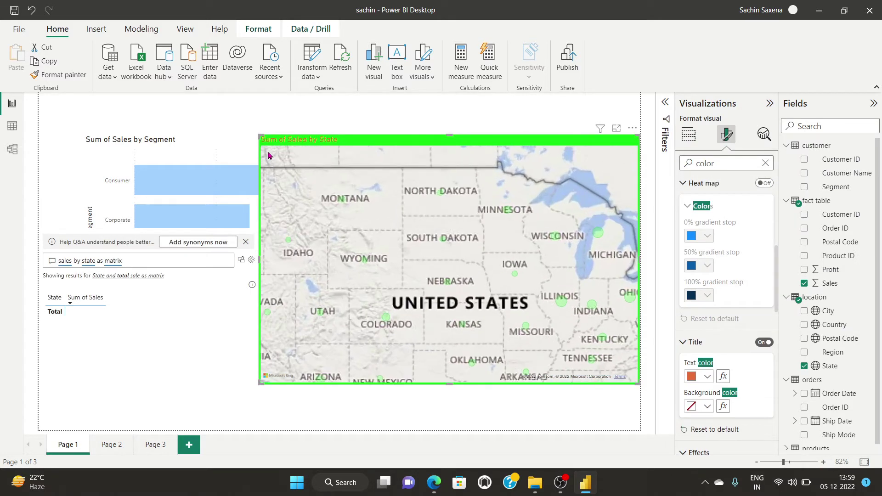
pyautogui.scroll(-3, 366, 207)
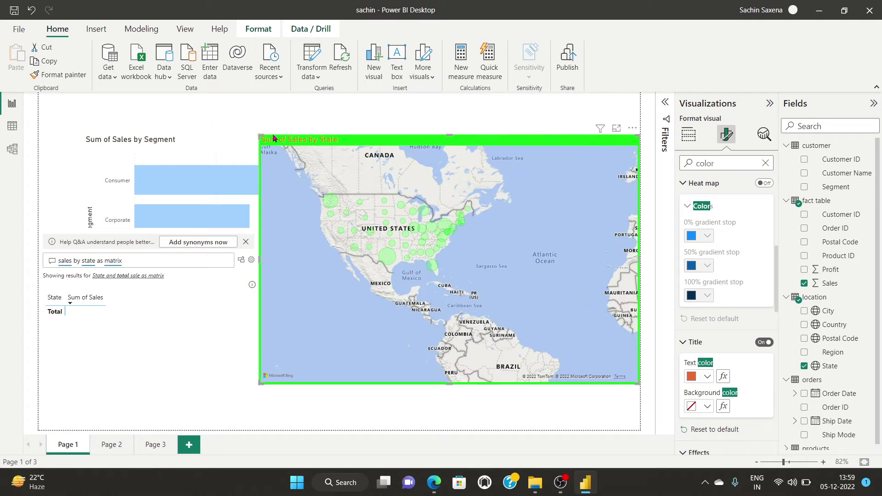
pyautogui.scroll(1, 745, 246)
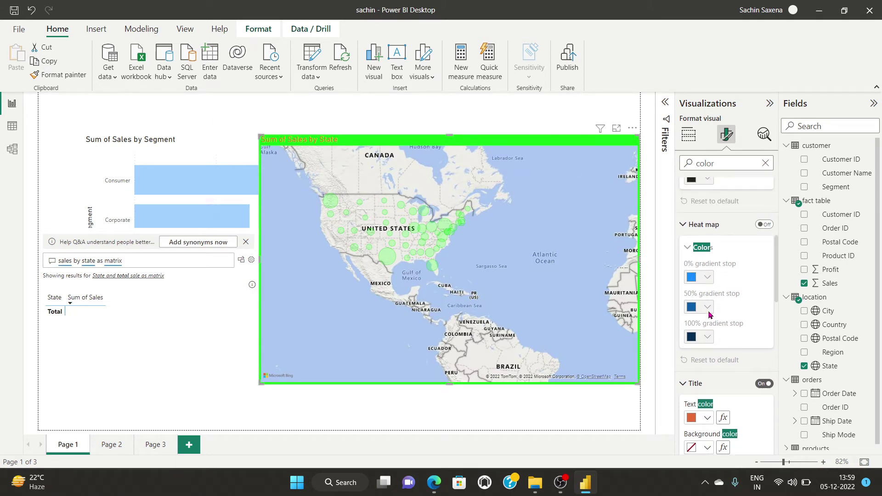
pyautogui.click(764, 224)
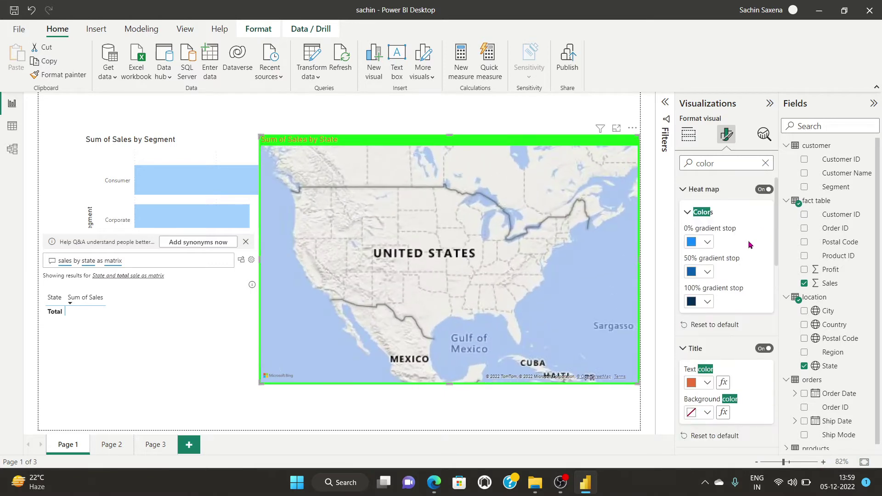
# - Set the heat map's 100% gradient stop color to black
pyautogui.scroll(1, 401, 250)
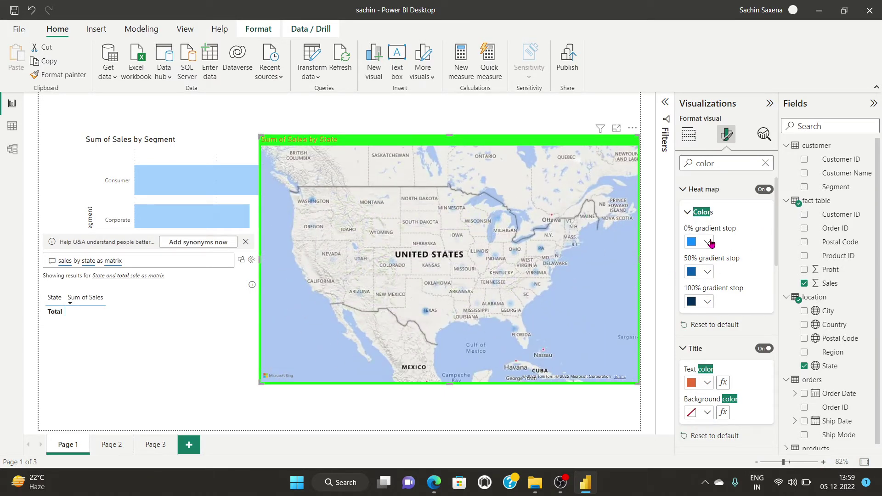
pyautogui.click(705, 301)
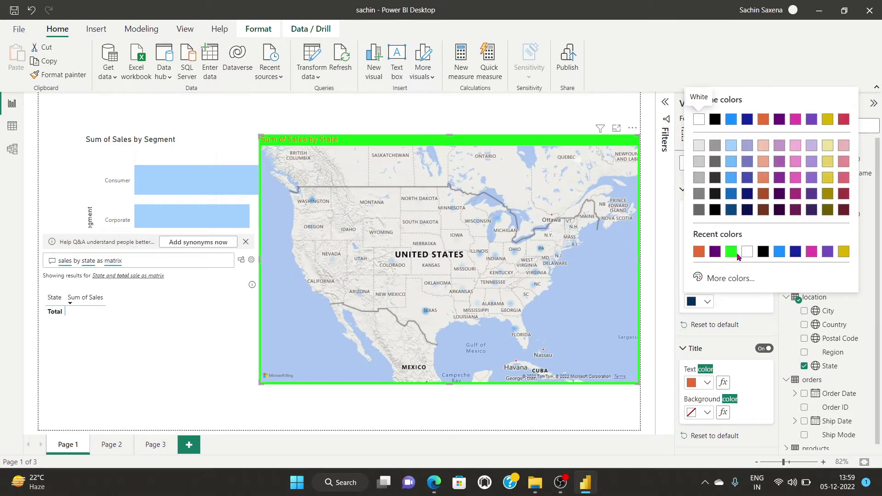
pyautogui.click(761, 254)
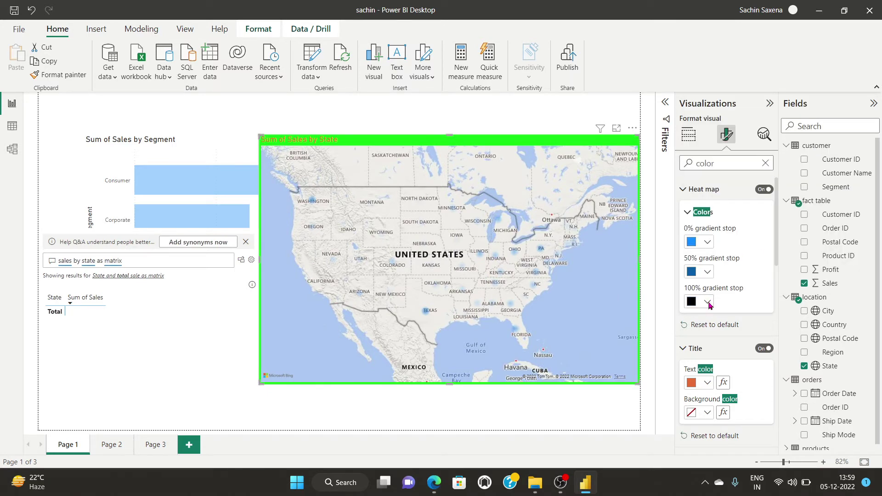
pyautogui.click(707, 302)
pyautogui.click(699, 252)
# - Check the map's analytics options and its visual and general format settings, and deselect the map
pyautogui.click(764, 134)
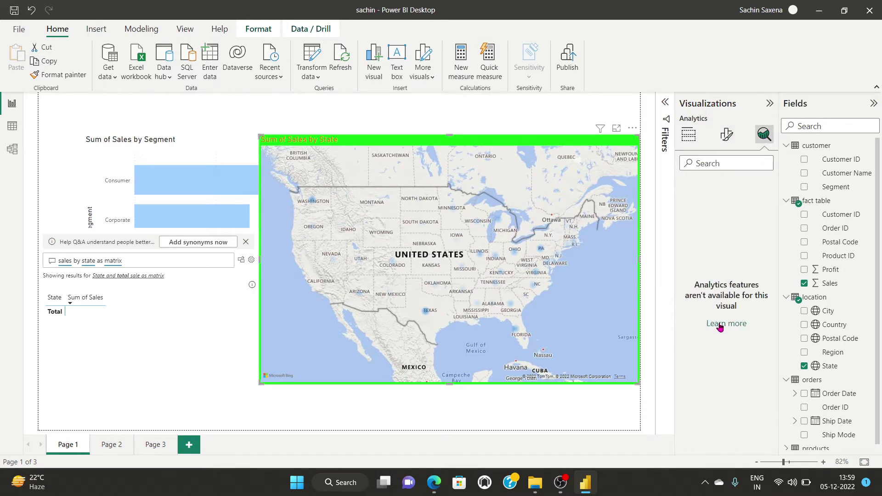
pyautogui.click(727, 135)
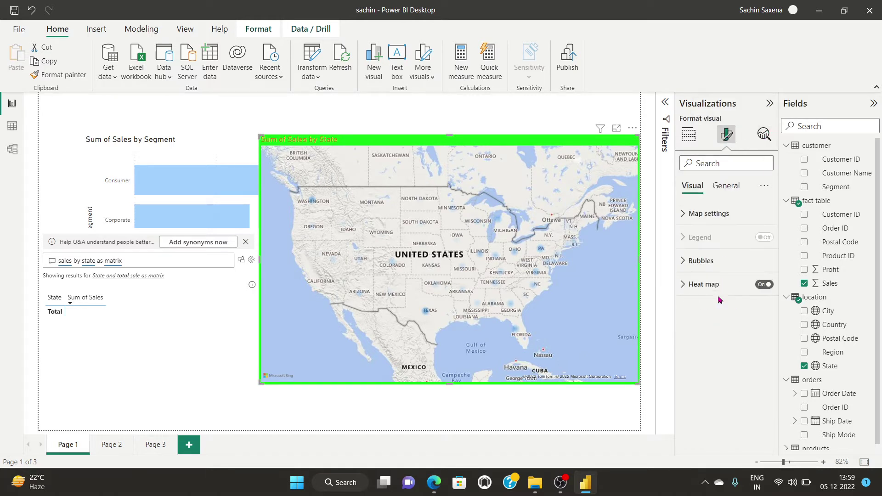
pyautogui.click(728, 186)
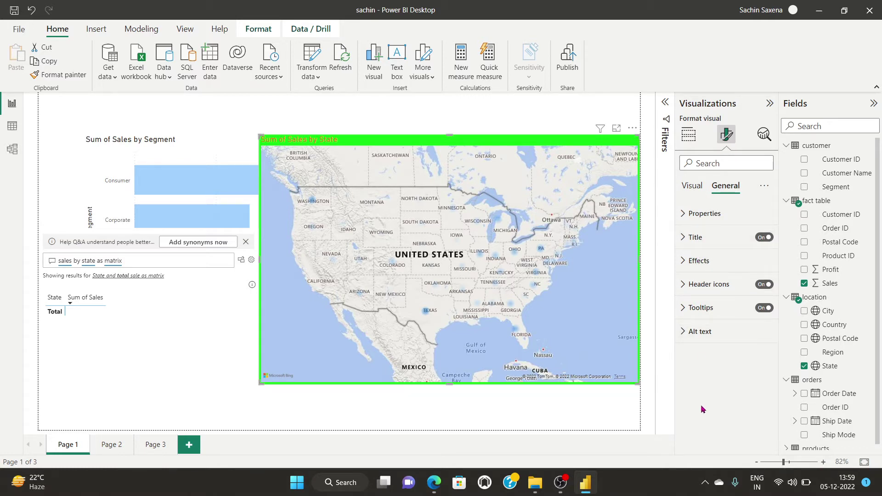
pyautogui.click(440, 415)
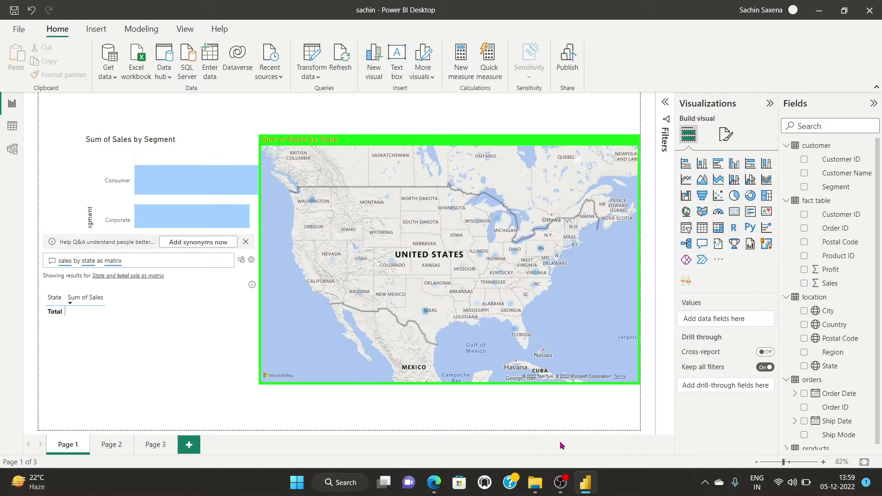
pyautogui.click(559, 491)
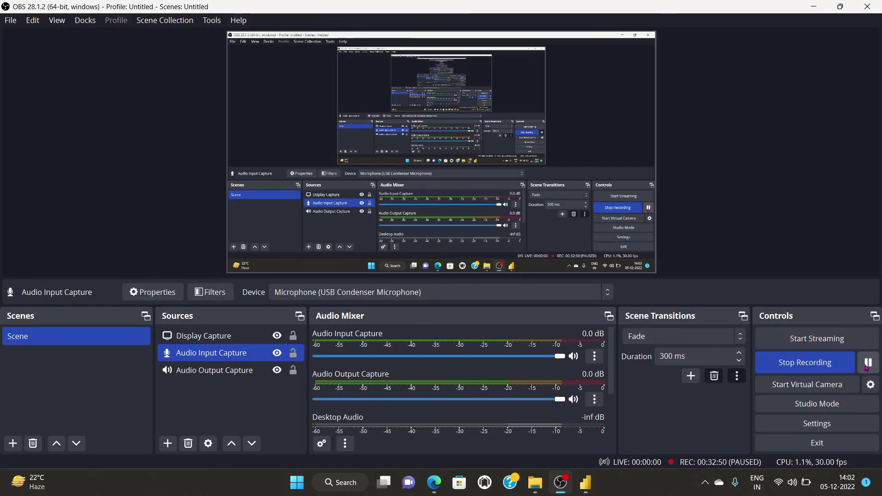
pyautogui.click(585, 483)
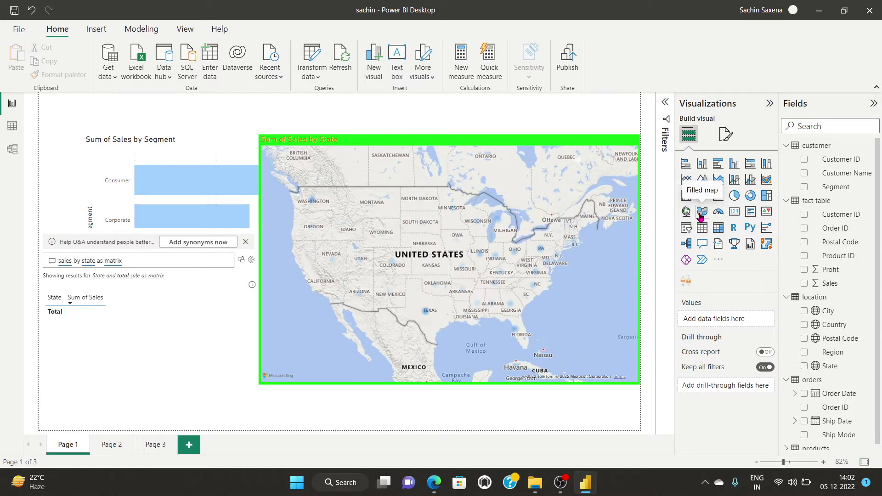
# - Replace the Sum of Sales by State map with an empty filled map visual and enlarge it beside the segment chart
pyautogui.click(632, 130)
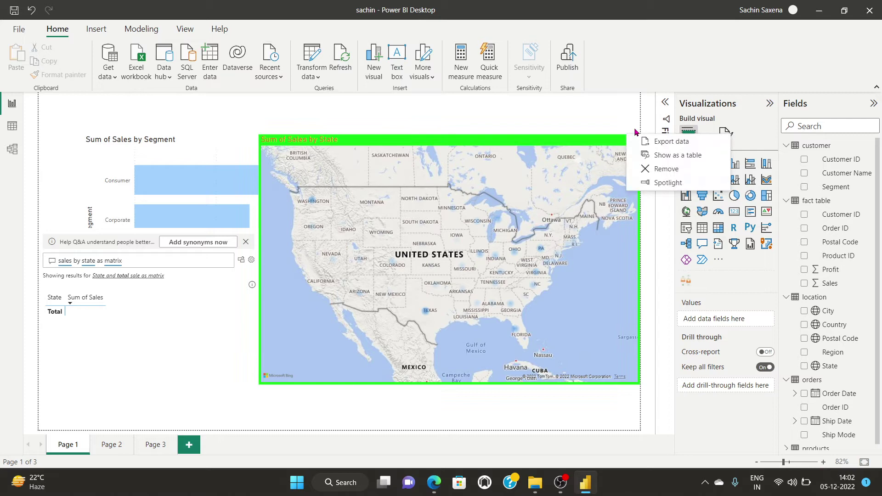
pyautogui.click(664, 169)
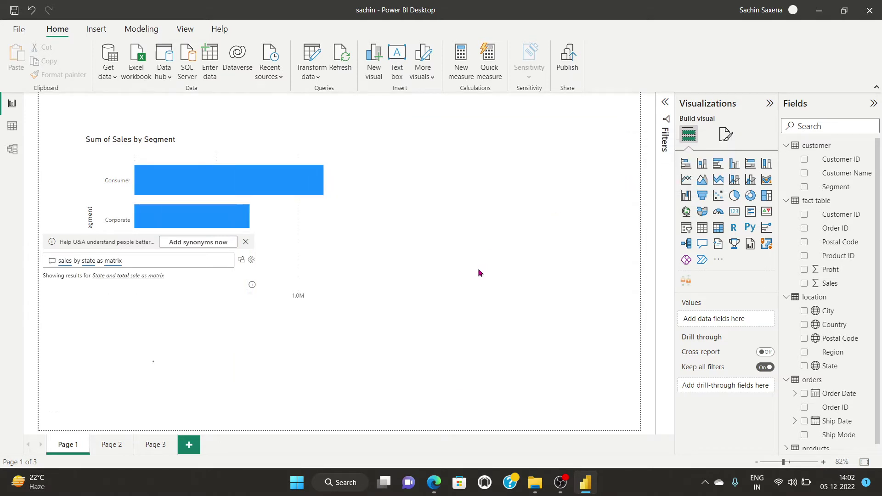
pyautogui.click(702, 211)
pyautogui.moveTo(299, 345); pyautogui.dragTo(409, 178)
pyautogui.moveTo(447, 251); pyautogui.dragTo(558, 323)
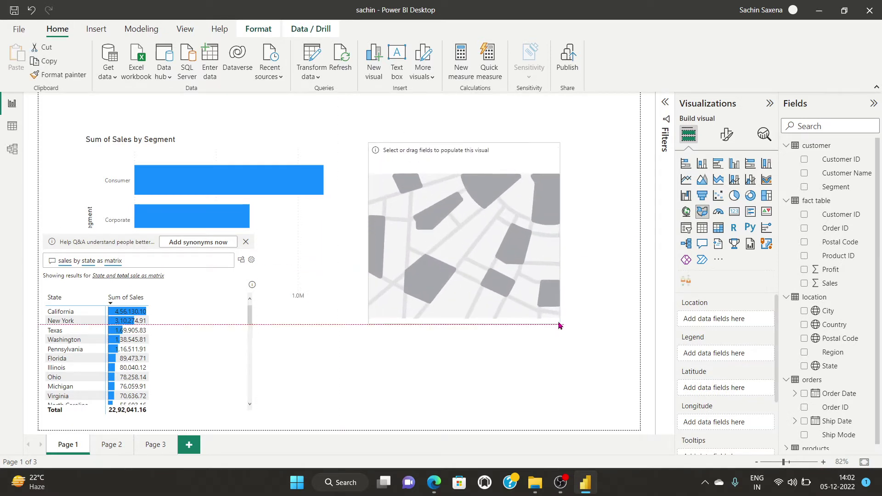
pyautogui.scroll(-3, 715, 329)
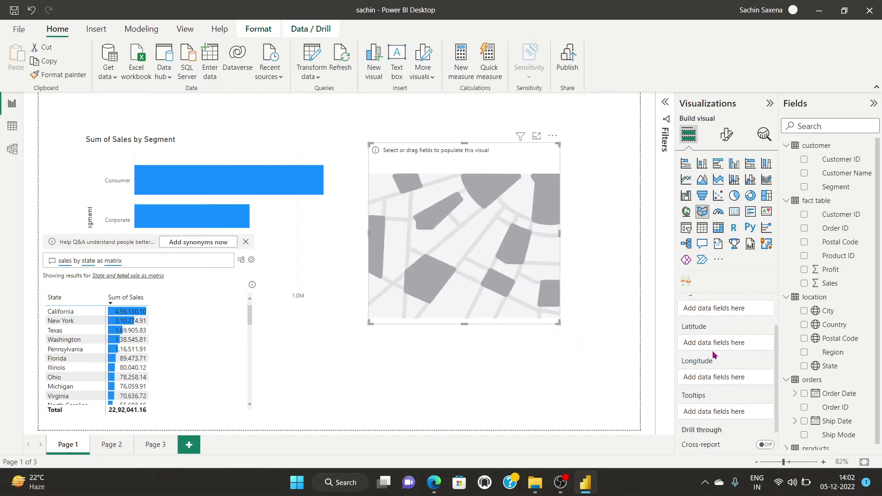
pyautogui.scroll(-1, 713, 348)
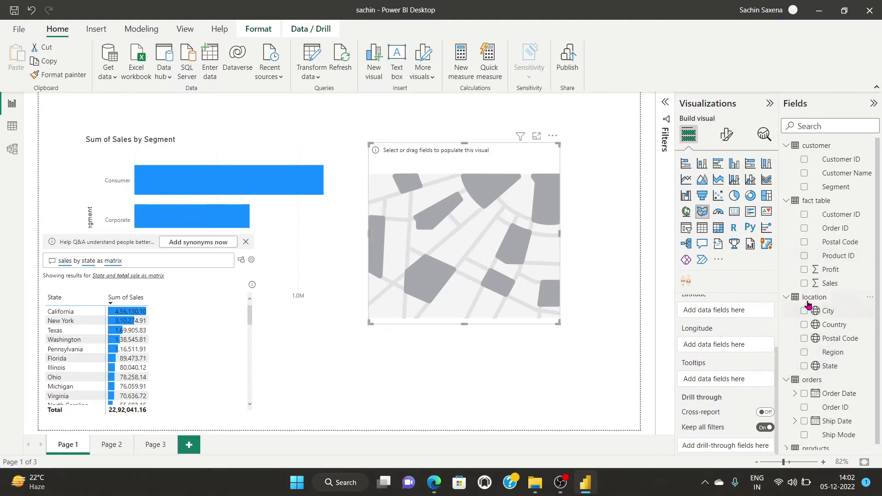
# - Try the Segment and Region fields in the filled map, and remove both from it
pyautogui.click(804, 188)
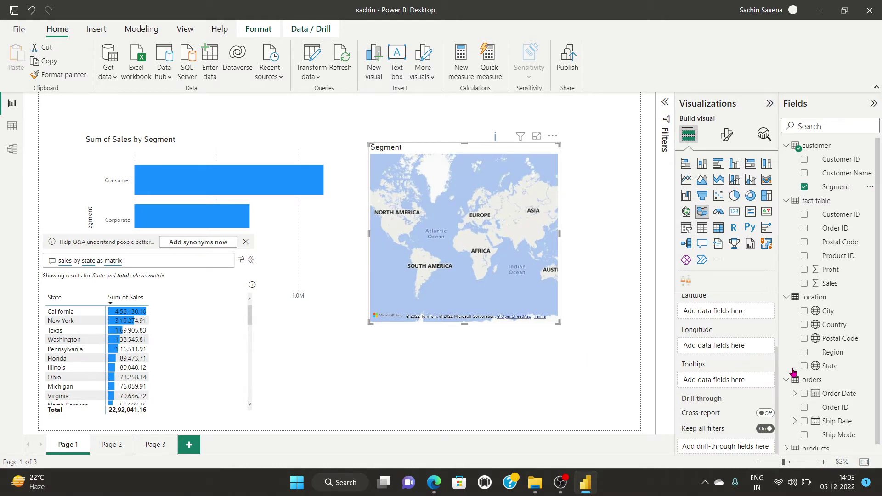
pyautogui.click(805, 352)
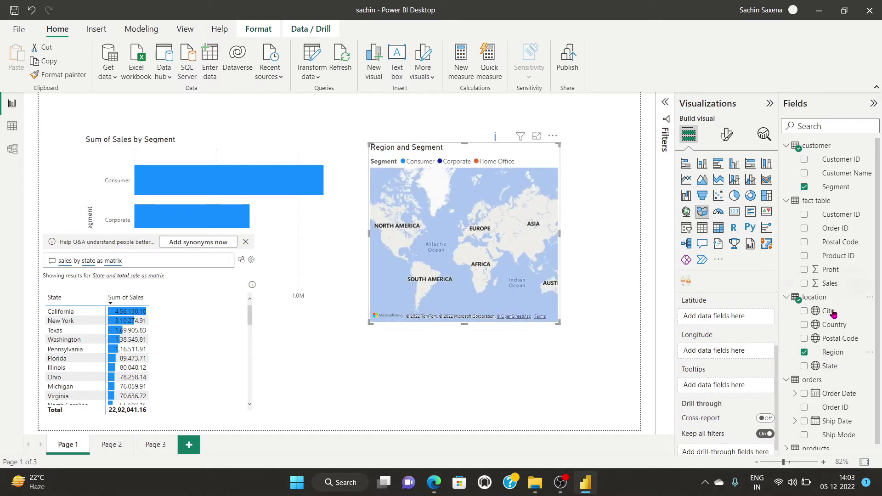
pyautogui.click(804, 353)
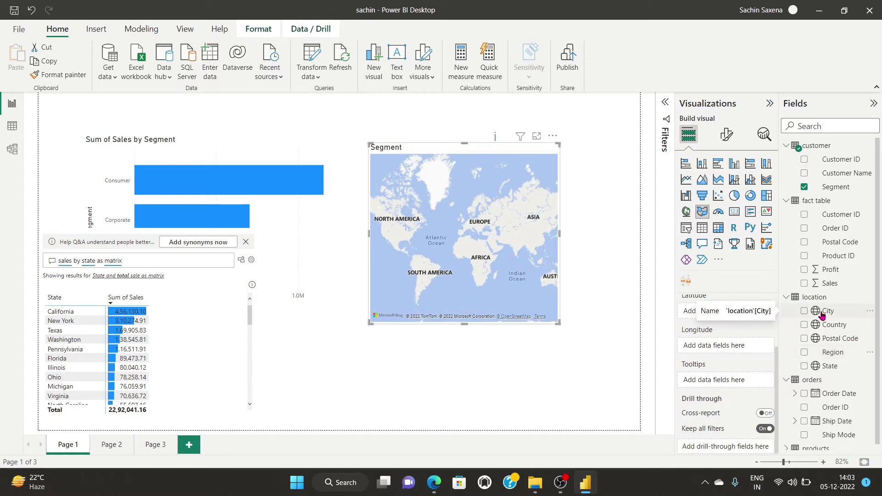
pyautogui.click(804, 187)
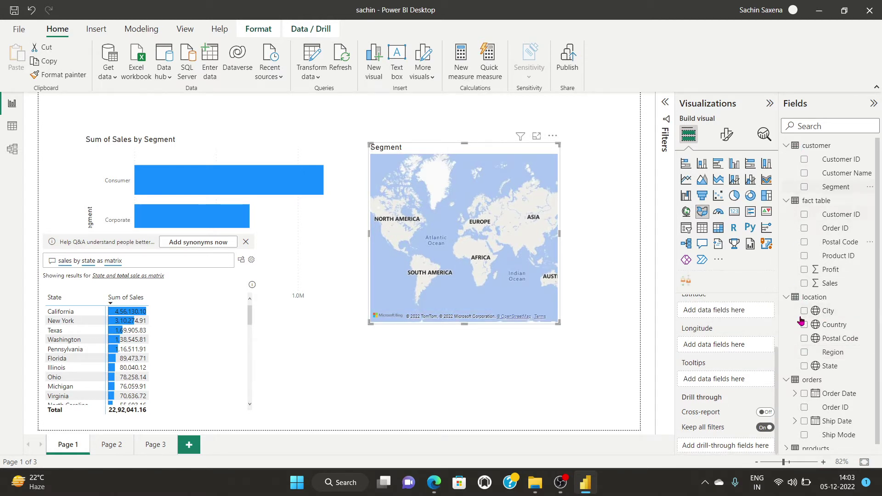
# - Add the State and Region fields to the filled map, enlarge the visual and check the state tooltips
pyautogui.click(804, 366)
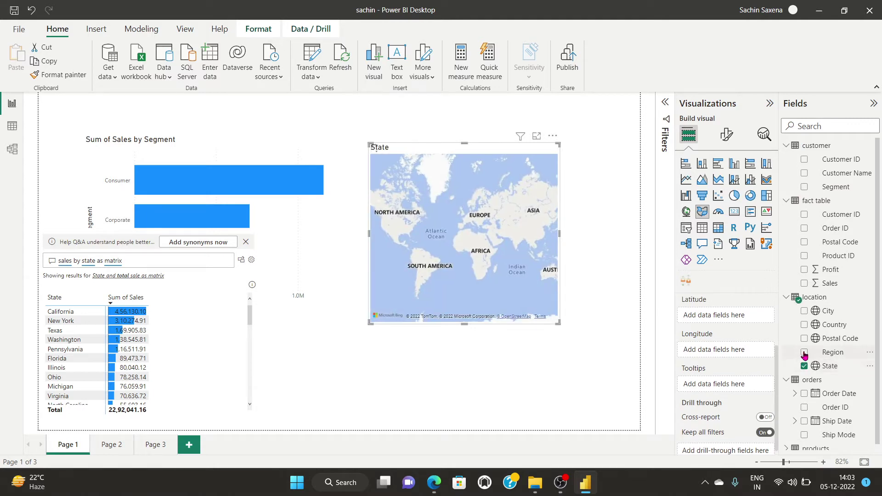
pyautogui.click(804, 353)
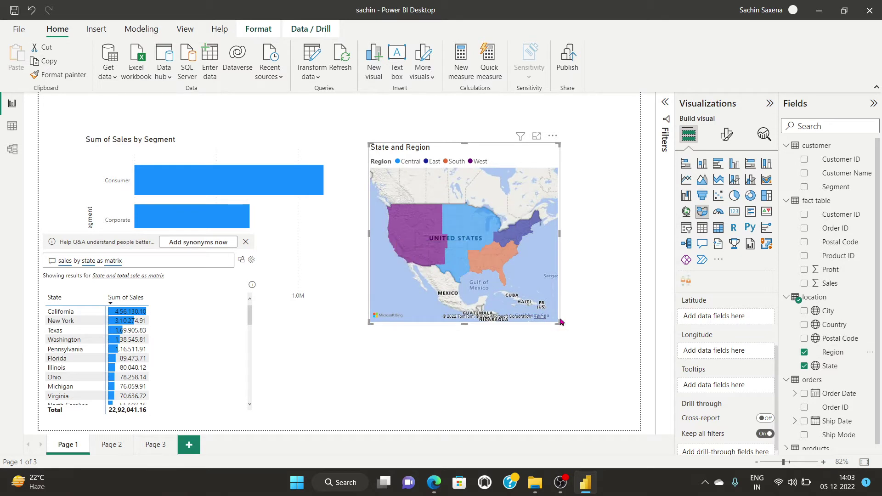
pyautogui.moveTo(558, 324); pyautogui.dragTo(632, 381)
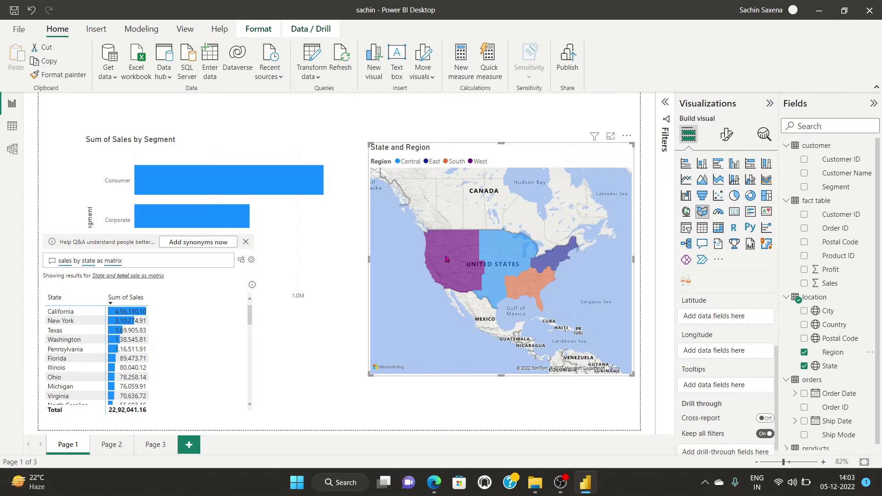
pyautogui.moveTo(446, 260)
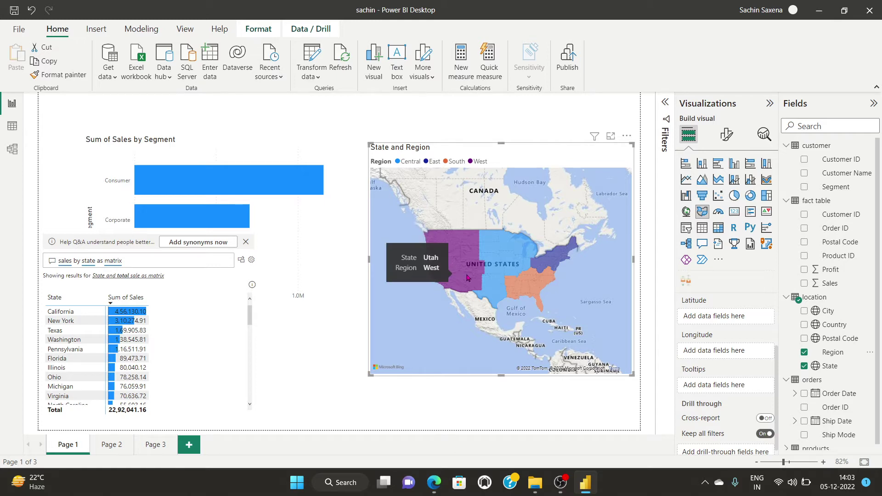
pyautogui.moveTo(494, 280)
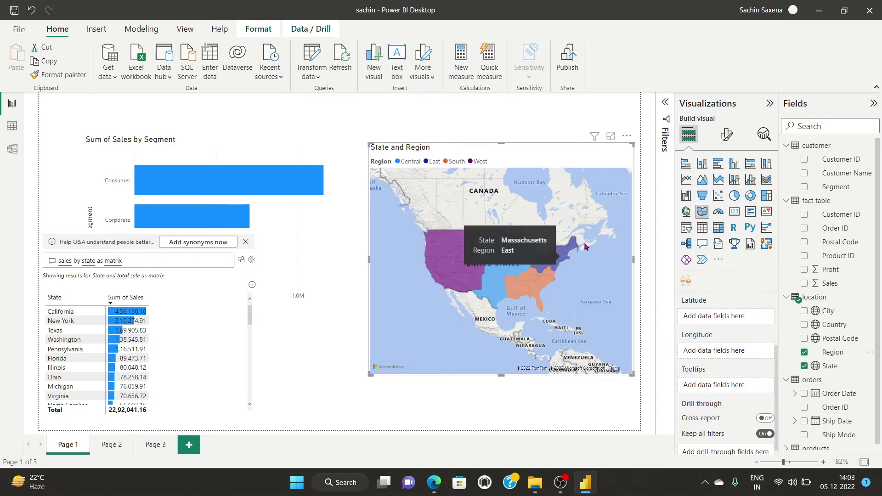
# - Clear Region and State from the filled map, add both back, and check their location and legend assignments
pyautogui.click(804, 352)
pyautogui.click(804, 365)
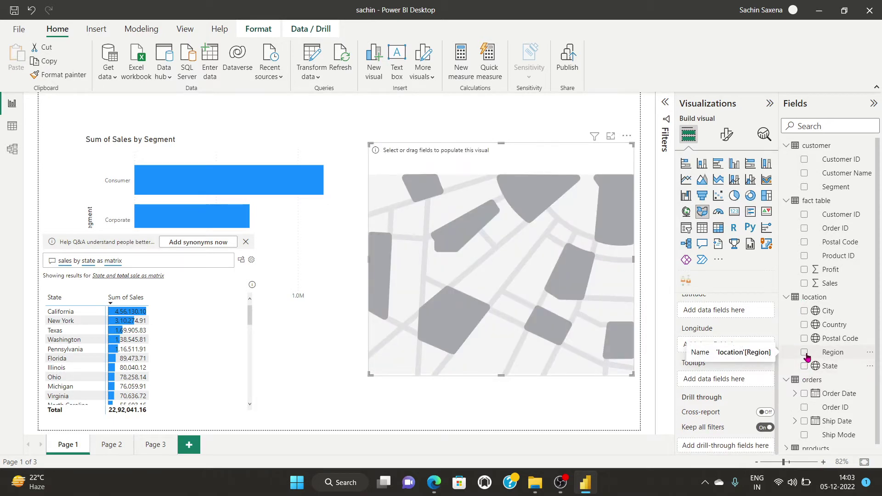
pyautogui.click(804, 352)
pyautogui.click(804, 365)
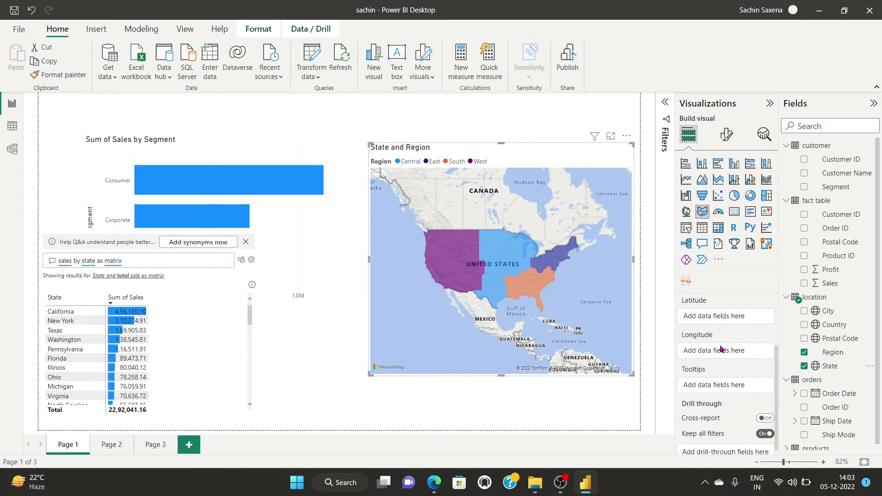
pyautogui.scroll(3, 716, 340)
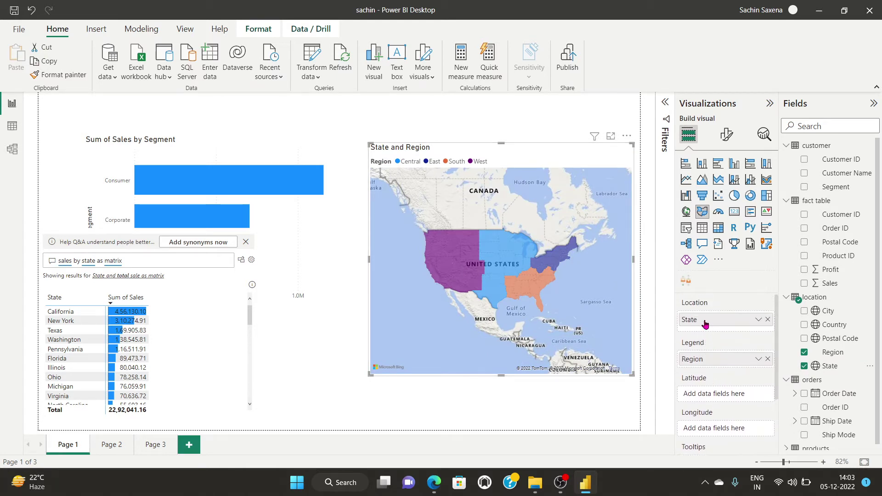
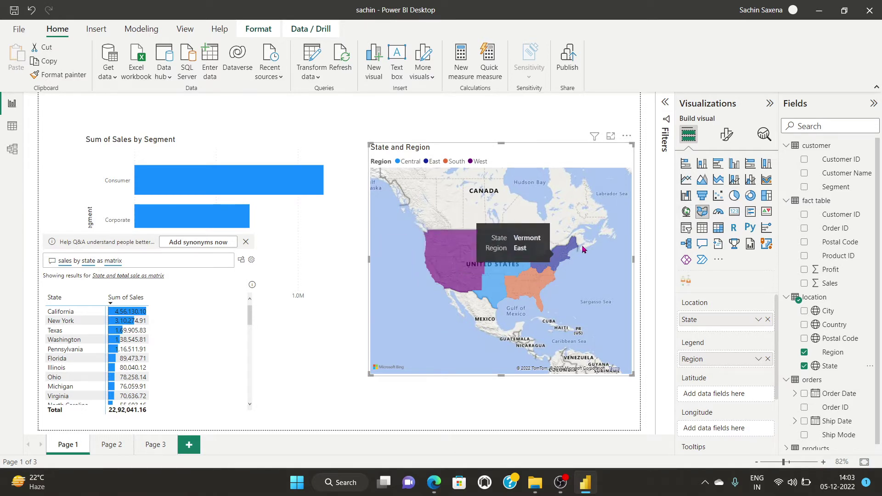
pyautogui.moveTo(539, 269)
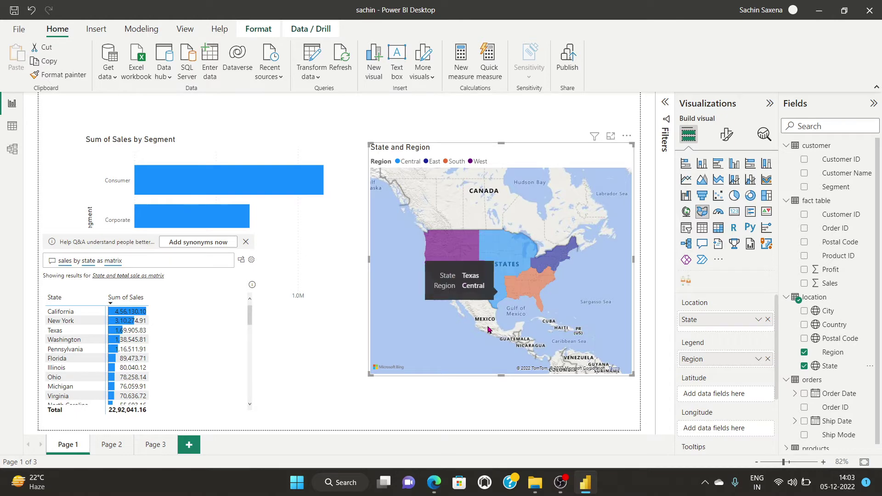
pyautogui.click(560, 482)
pyautogui.click(868, 362)
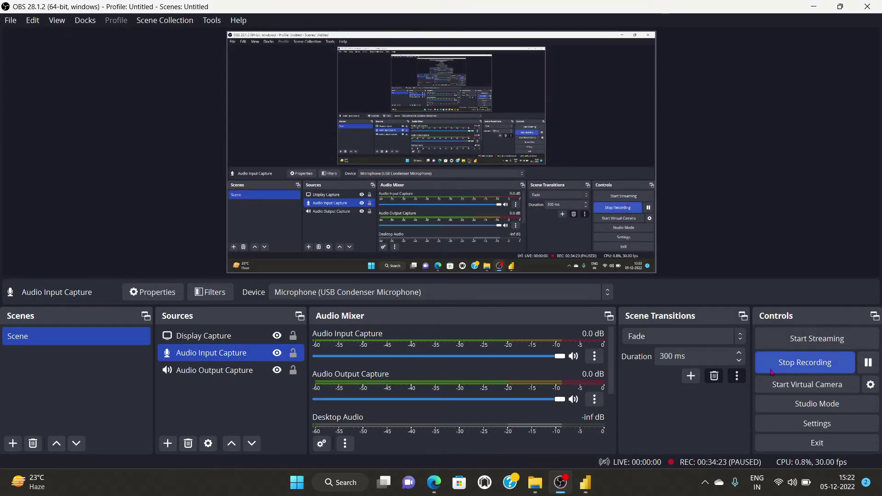
pyautogui.click(868, 362)
pyautogui.click(587, 482)
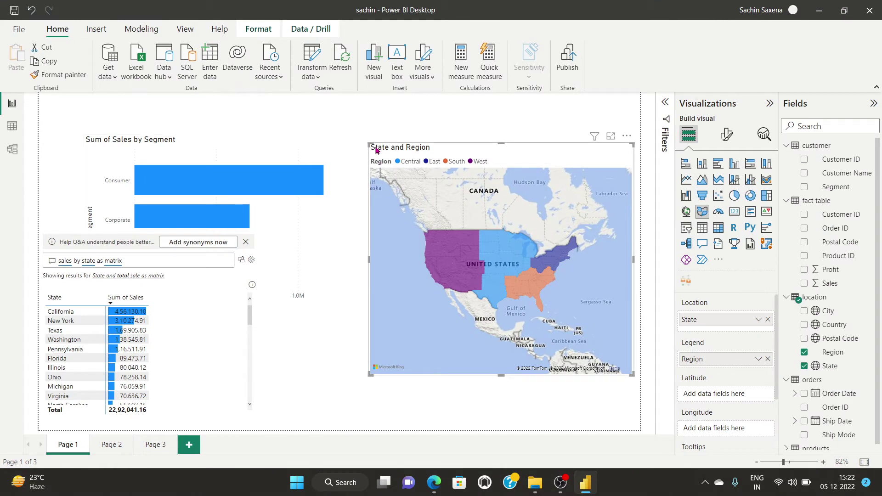
# - Remove the State and Region filled map and place an empty slicer in its area beside the segment chart
pyautogui.click(626, 136)
pyautogui.click(656, 177)
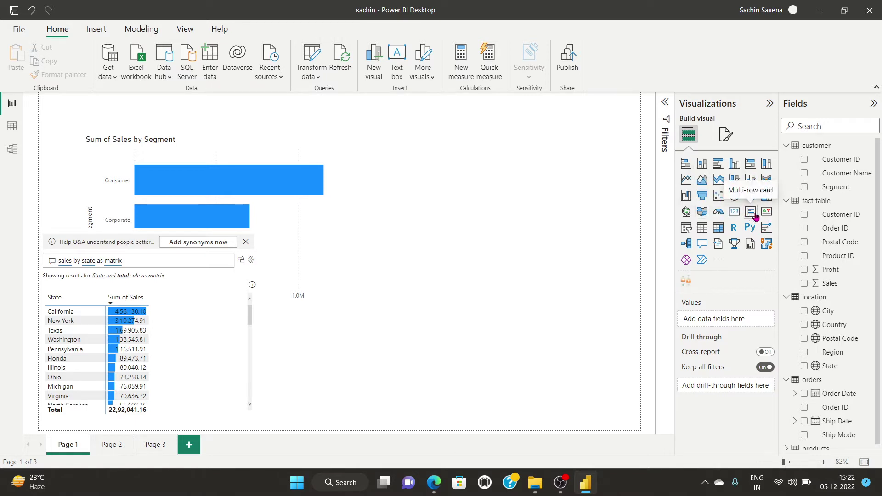
pyautogui.click(689, 229)
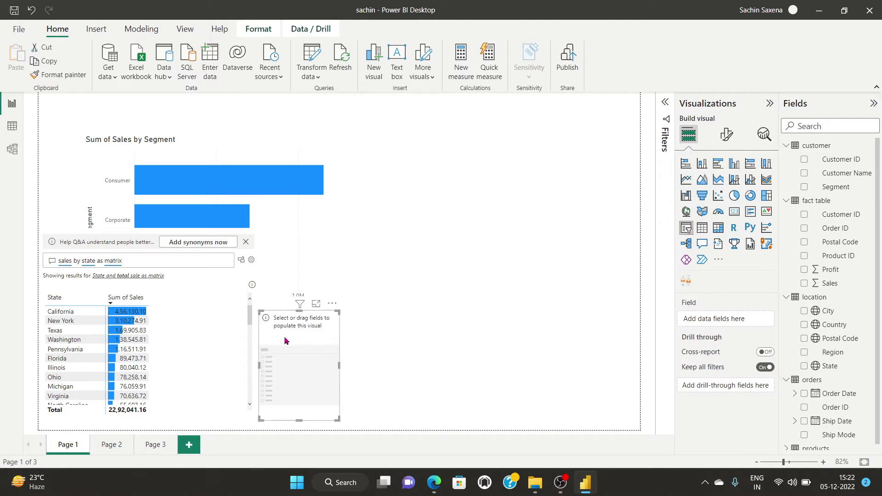
pyautogui.moveTo(284, 336); pyautogui.dragTo(453, 207)
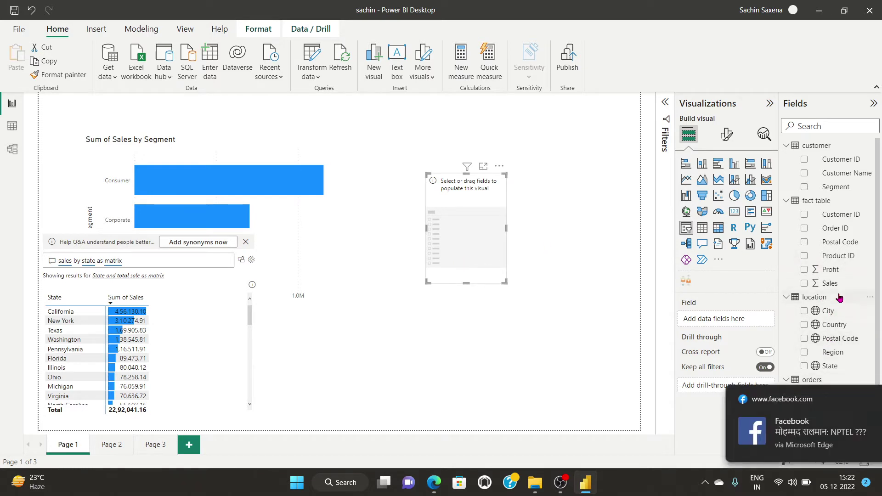
# - Dismiss the browser notifications, expand the products table and look through the available fields for the slicer
pyautogui.click(857, 400)
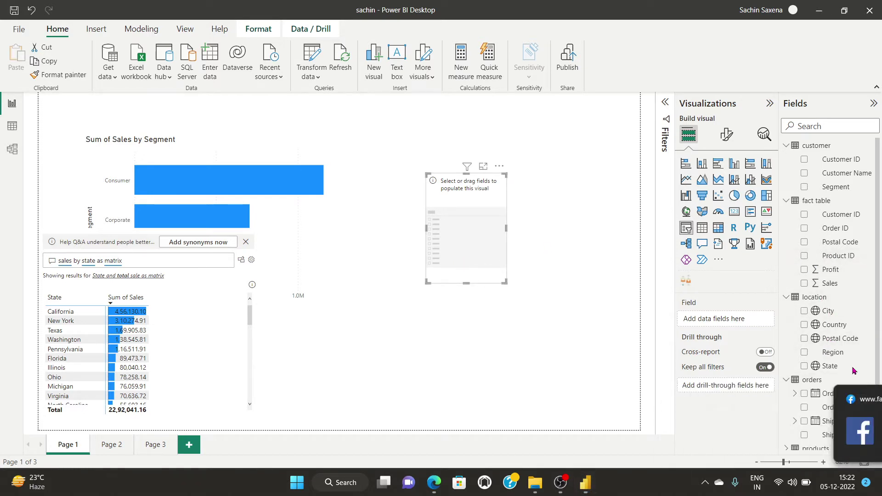
pyautogui.scroll(-1, 832, 313)
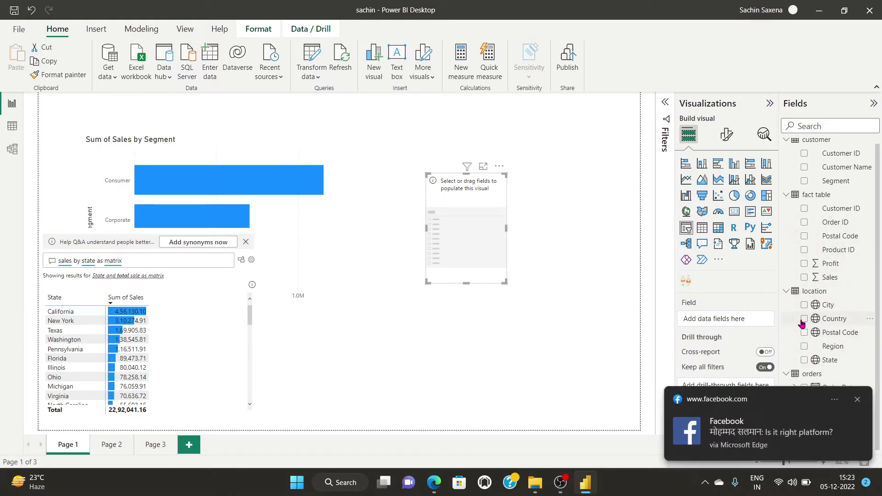
pyautogui.click(858, 400)
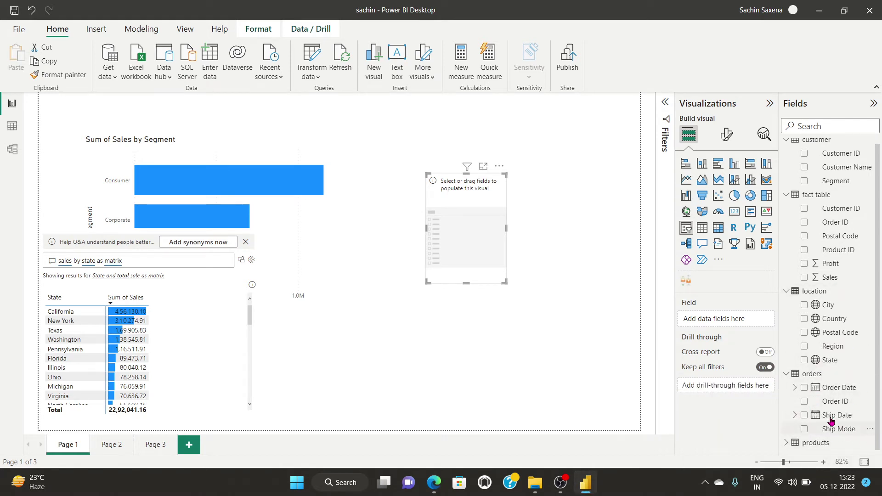
pyautogui.click(784, 442)
pyautogui.scroll(-2, 850, 313)
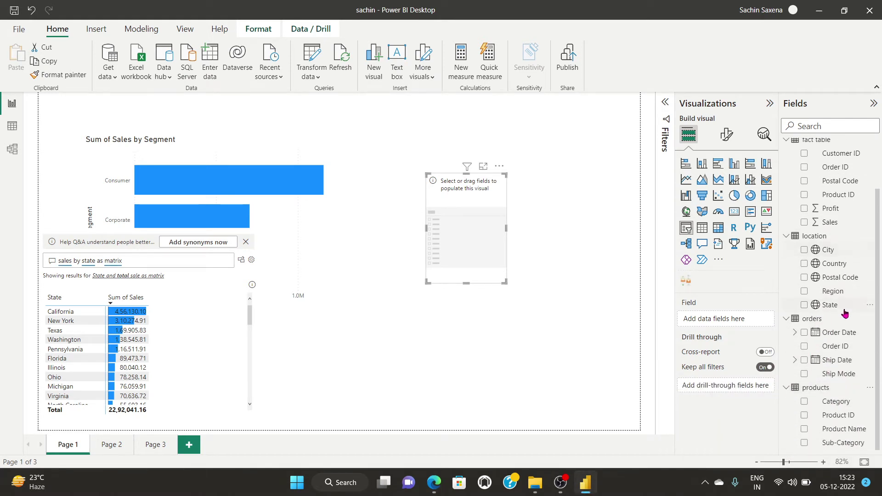
pyautogui.scroll(2, 829, 354)
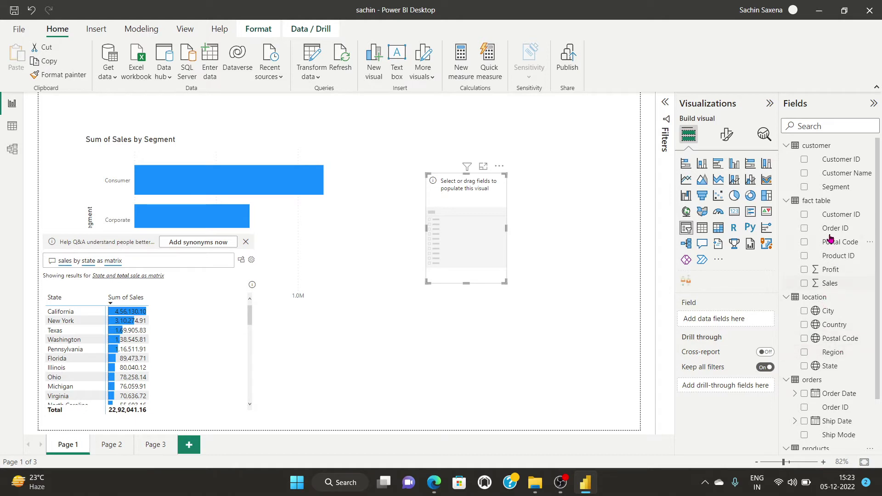
pyautogui.scroll(-2, 832, 299)
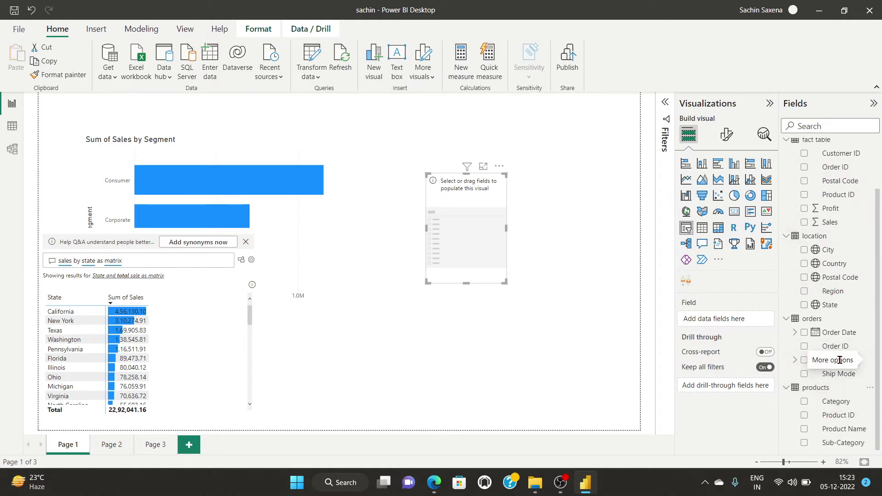
# - Set the orders table's Ship Date format to the Wednesday, 14 March style and add its Date Hierarchy to the slicer
pyautogui.click(795, 360)
pyautogui.click(822, 360)
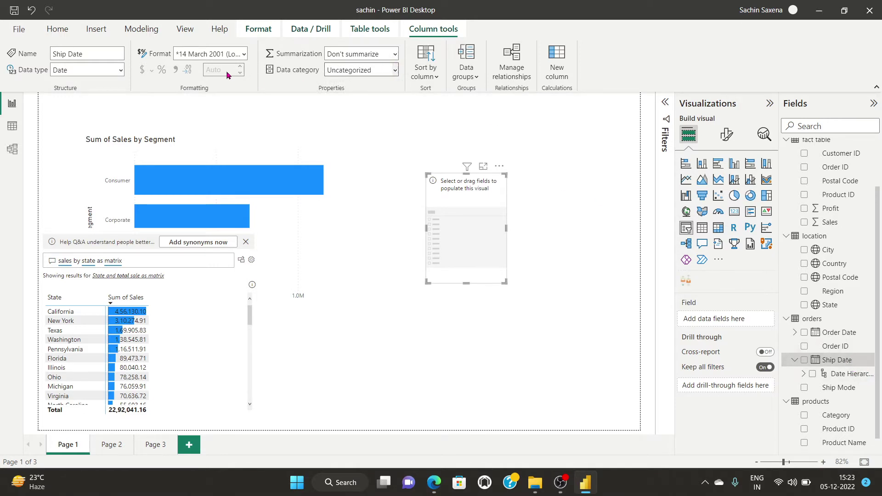
pyautogui.click(244, 54)
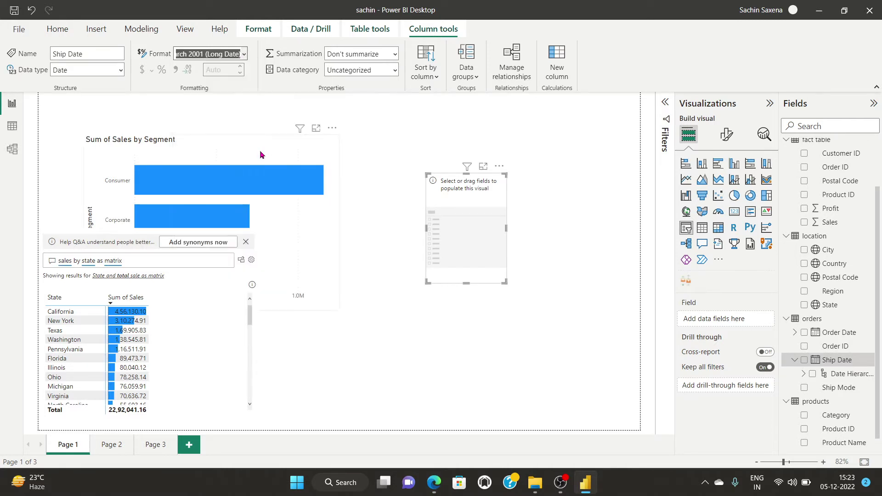
pyautogui.click(260, 153)
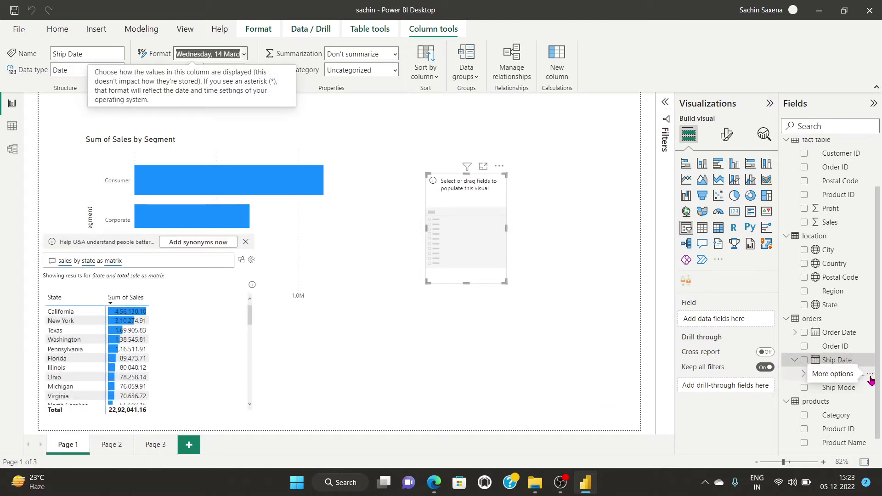
pyautogui.click(858, 375)
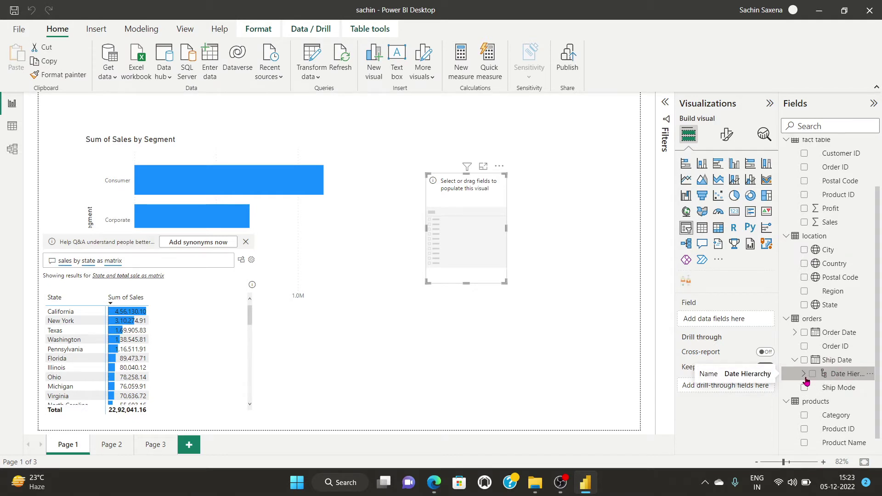
pyautogui.click(812, 374)
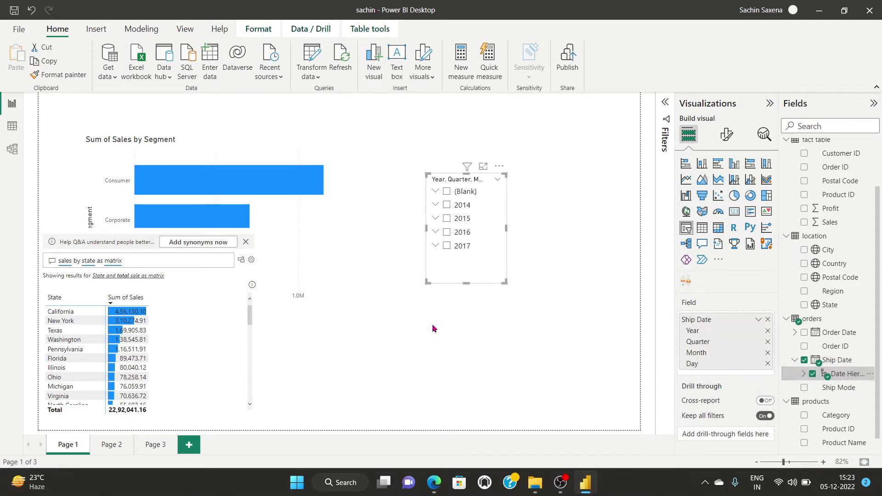
# - Enlarge the Ship Date slicer slightly and filter the page to 2015
pyautogui.moveTo(504, 283); pyautogui.dragTo(535, 295)
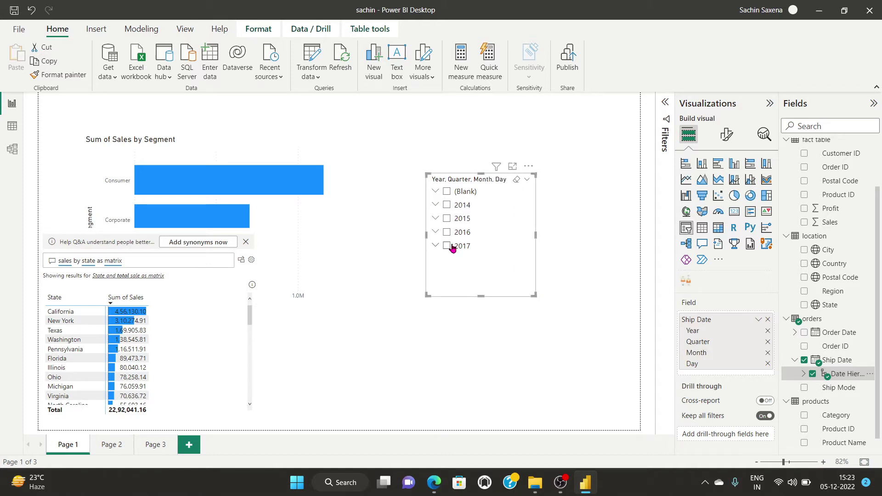
pyautogui.click(445, 220)
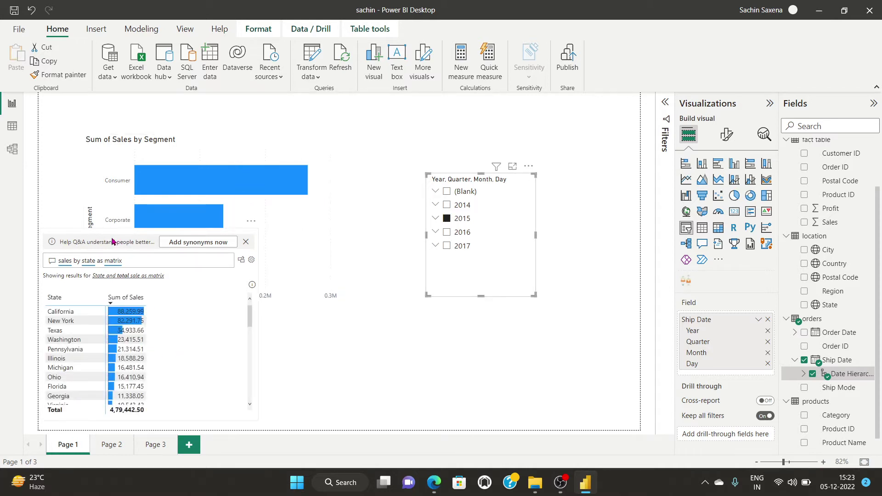
# - Move the Q&A matrix over the lower part of the segment chart and test the slicer with 2016, 2017 and 2015, clearing 2015 first
pyautogui.moveTo(112, 242); pyautogui.dragTo(204, 252)
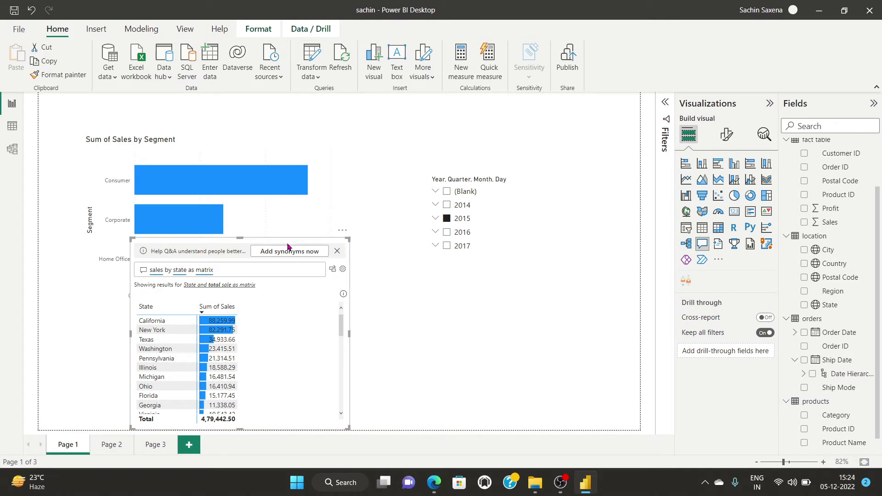
pyautogui.click(449, 218)
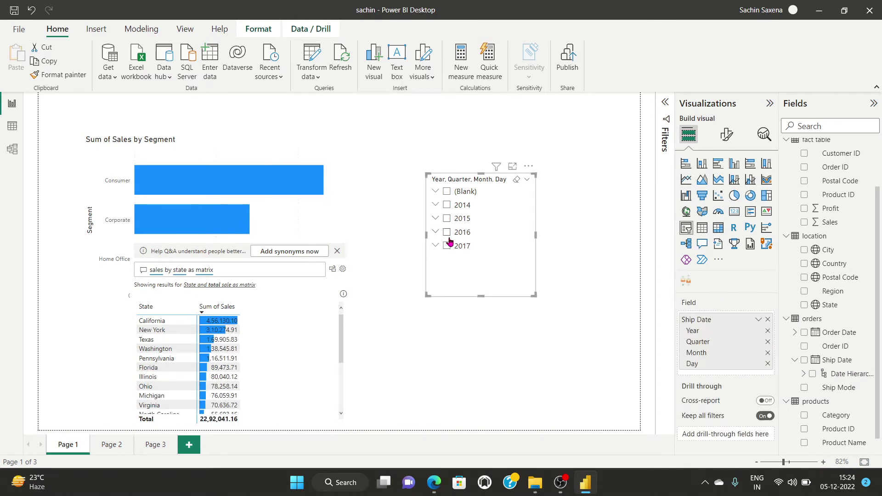
pyautogui.click(448, 233)
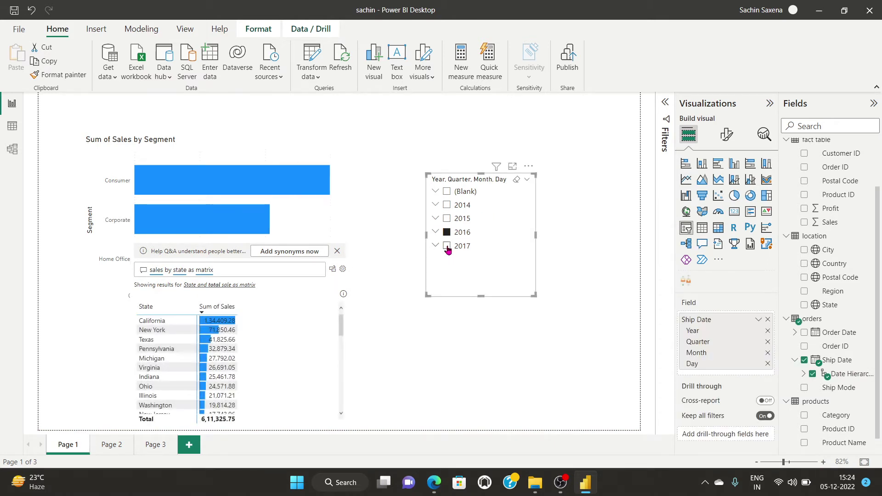
pyautogui.click(447, 247)
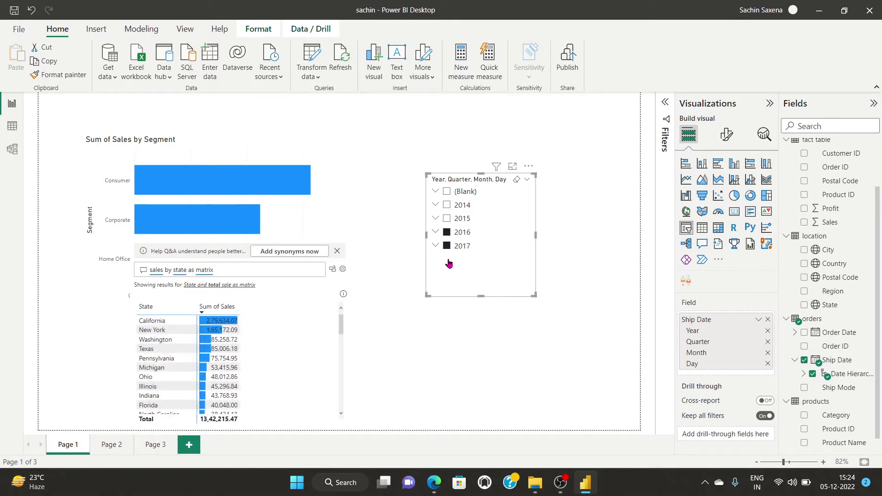
pyautogui.click(447, 218)
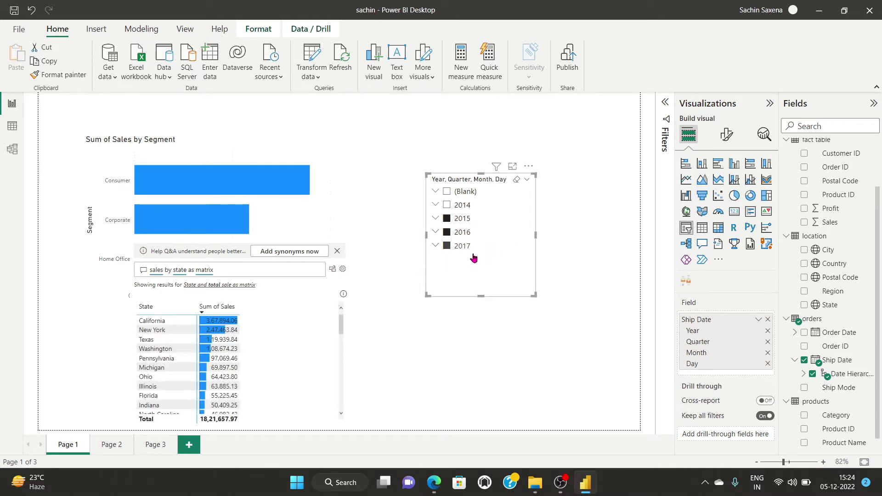
# - Search the report page's formatting options for "sele" and "se" and look through them for selection settings
pyautogui.click(568, 244)
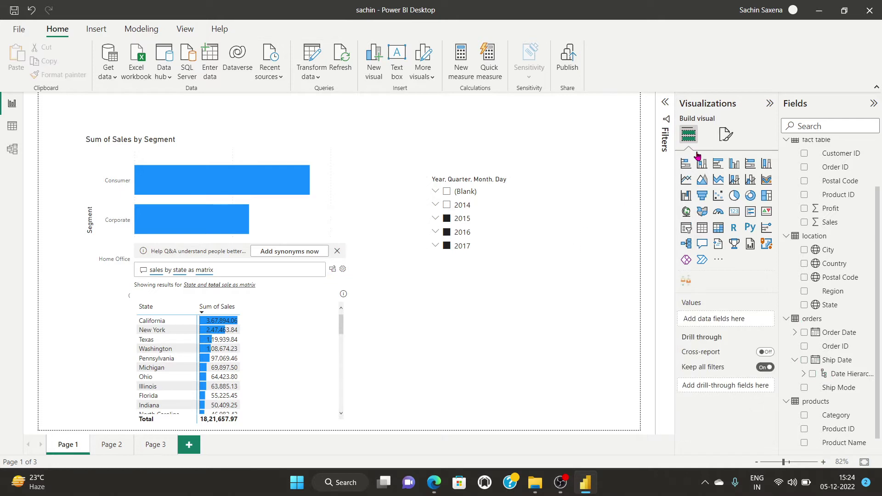
pyautogui.click(730, 135)
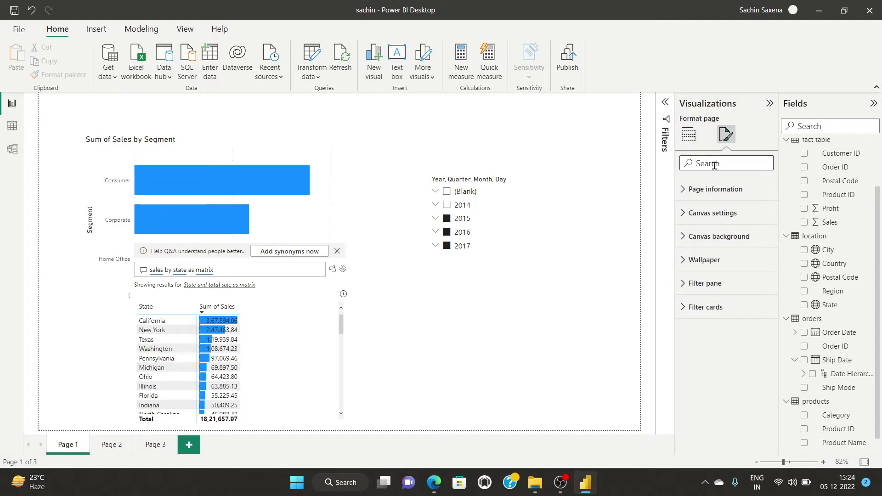
pyautogui.write('selec')
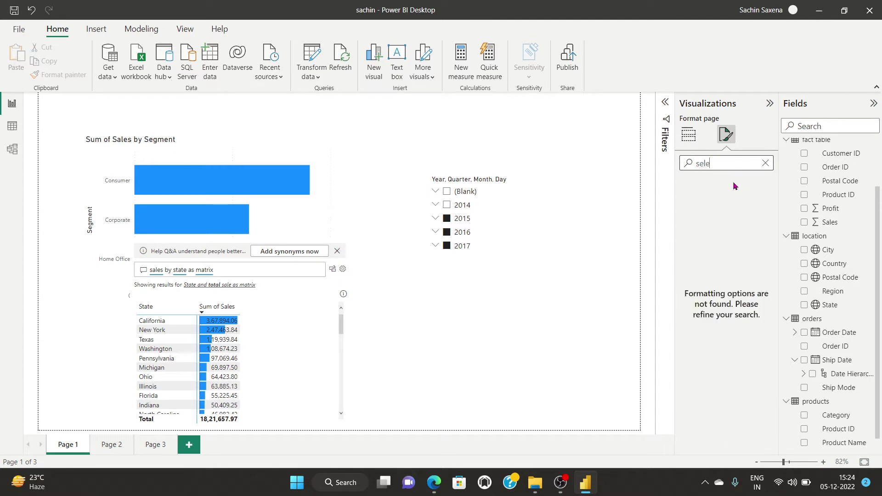
pyautogui.press('BackSpace')
pyautogui.press('BackSpace')
pyautogui.press('BackSpace')
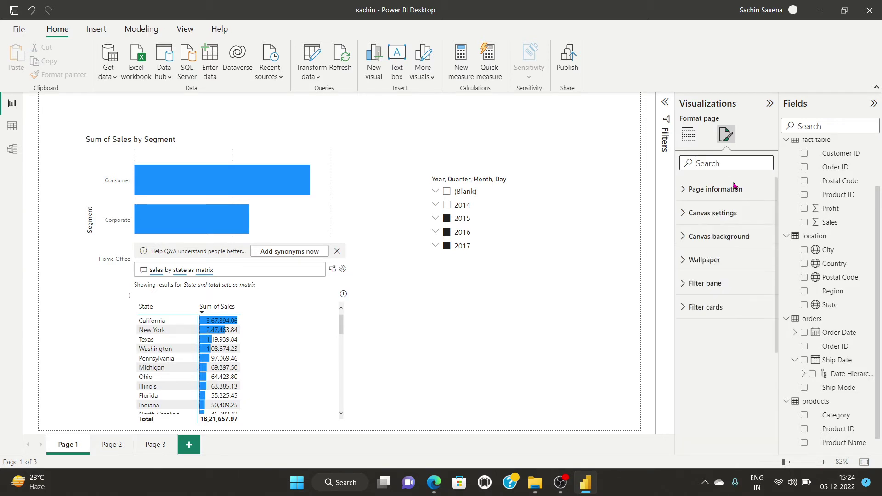
pyautogui.write('se')
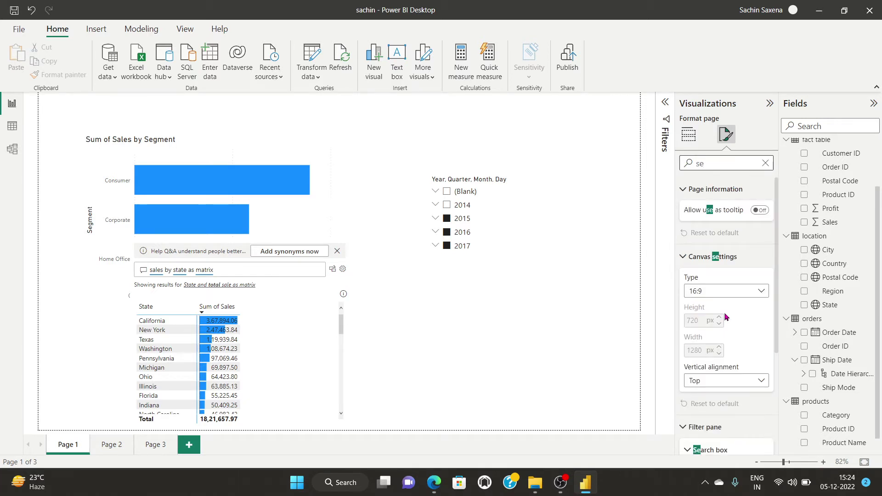
pyautogui.scroll(-3, 725, 322)
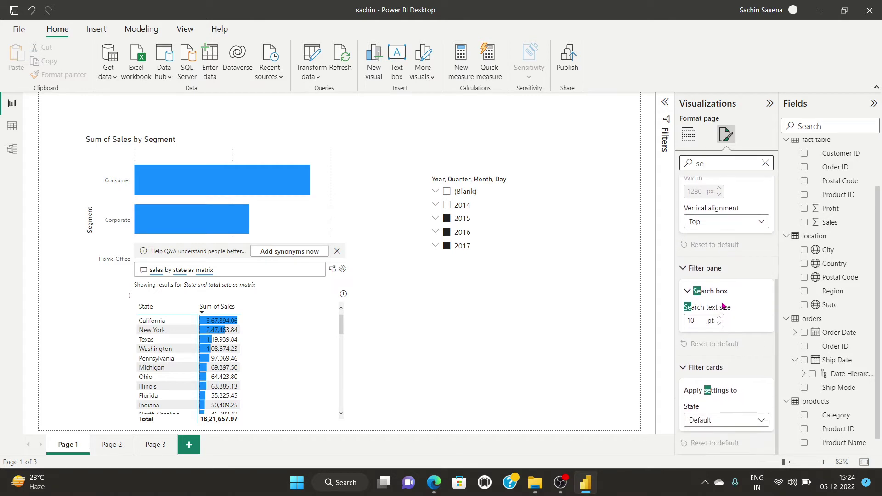
pyautogui.scroll(3, 723, 322)
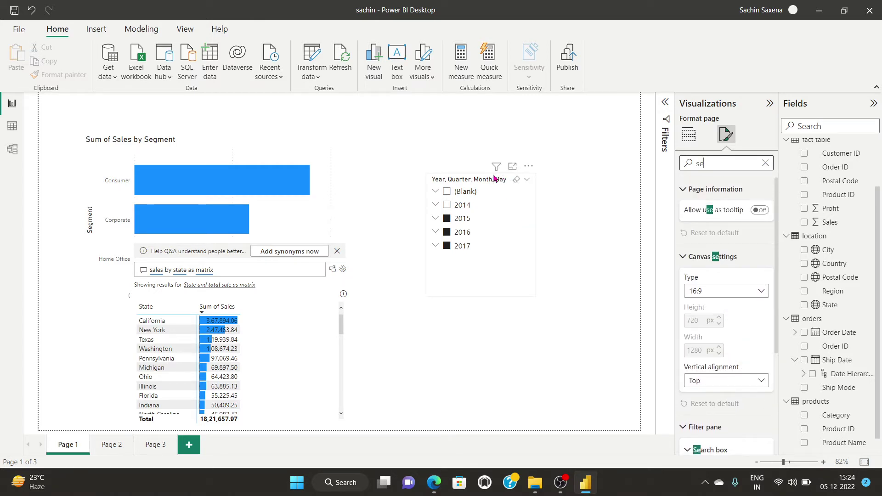
# - Search the Ship Date slicer's formatting for "sele", turn on its "Select all" option and use it to clear the selected years
pyautogui.click(527, 179)
pyautogui.click(527, 179)
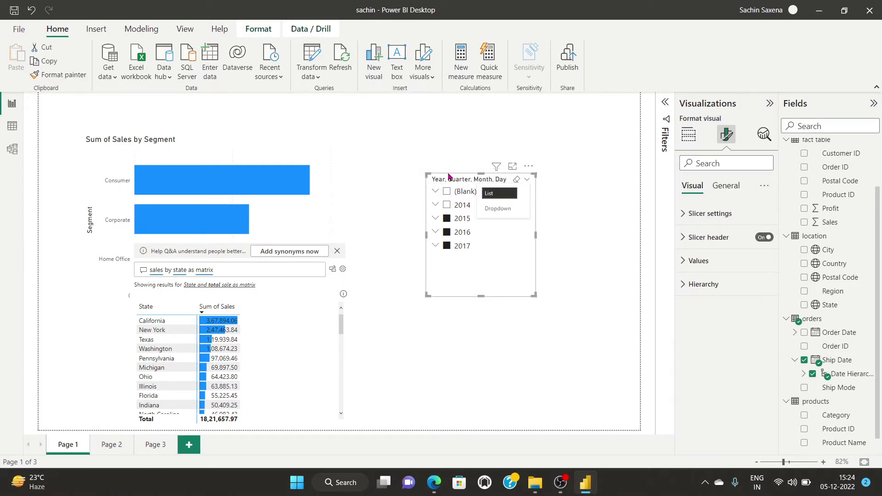
pyautogui.click(720, 162)
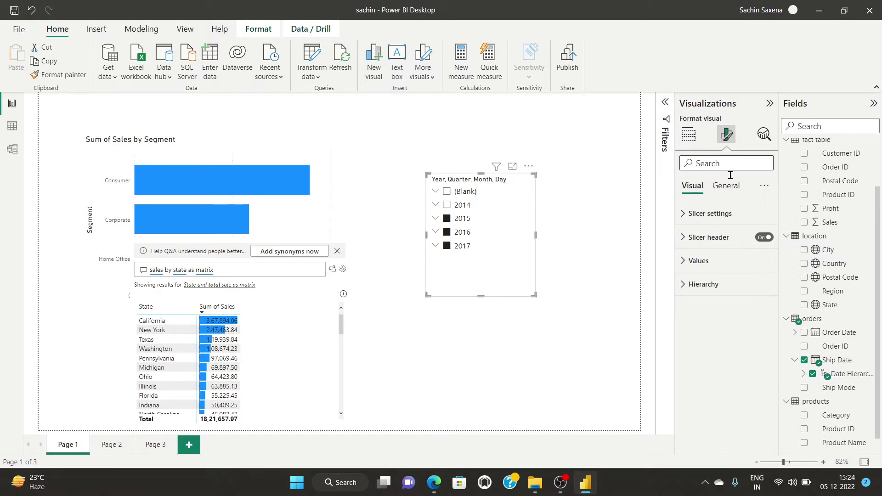
pyautogui.write('sele')
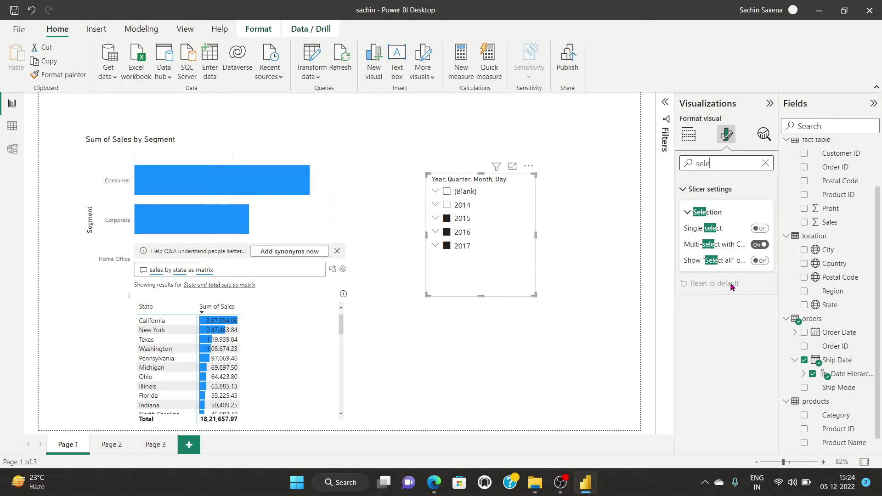
pyautogui.click(760, 261)
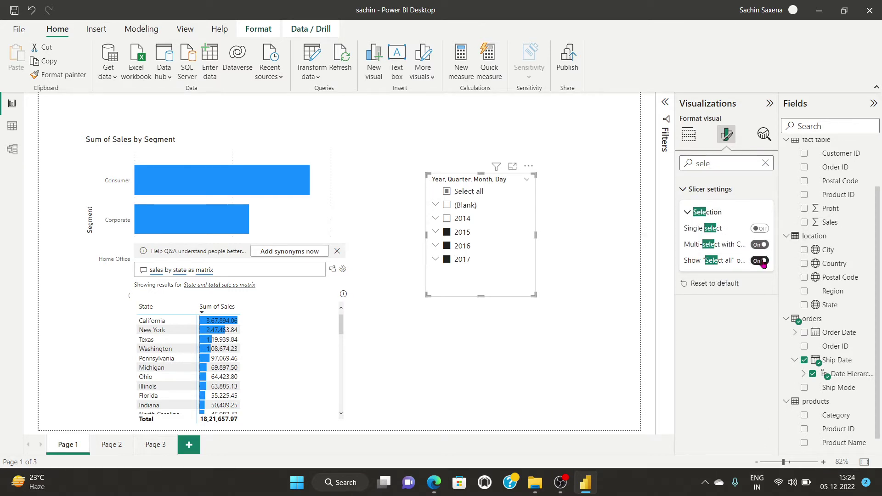
pyautogui.click(447, 193)
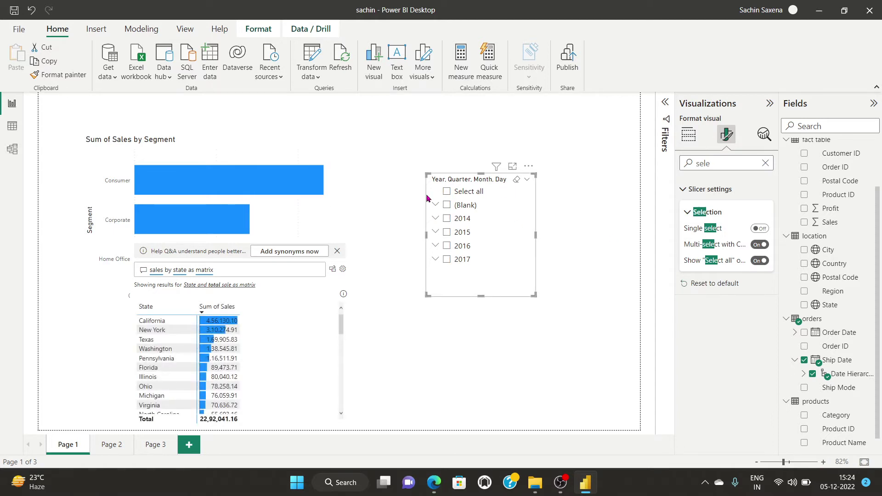
# - Turn off the slicer's "Select all" and Multi-select with CTRL options and test it by ticking 2014, 2015, 2016 and 2017
pyautogui.click(760, 262)
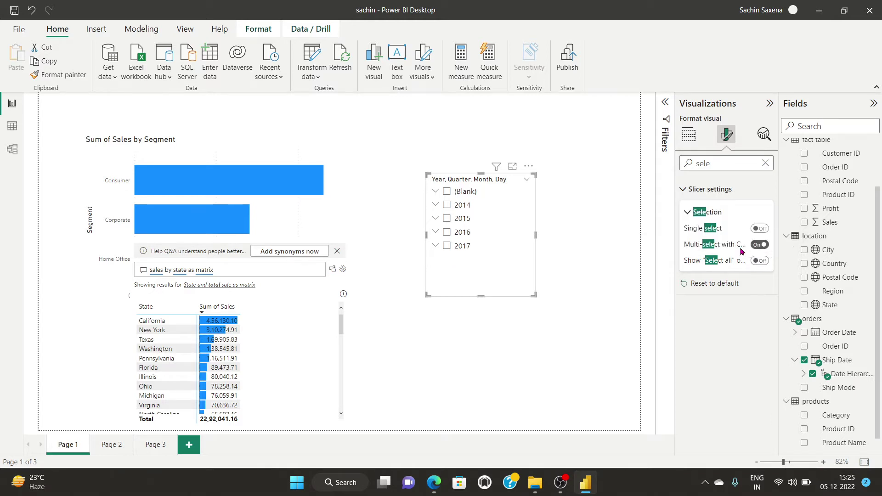
pyautogui.click(760, 246)
pyautogui.click(447, 205)
pyautogui.click(446, 219)
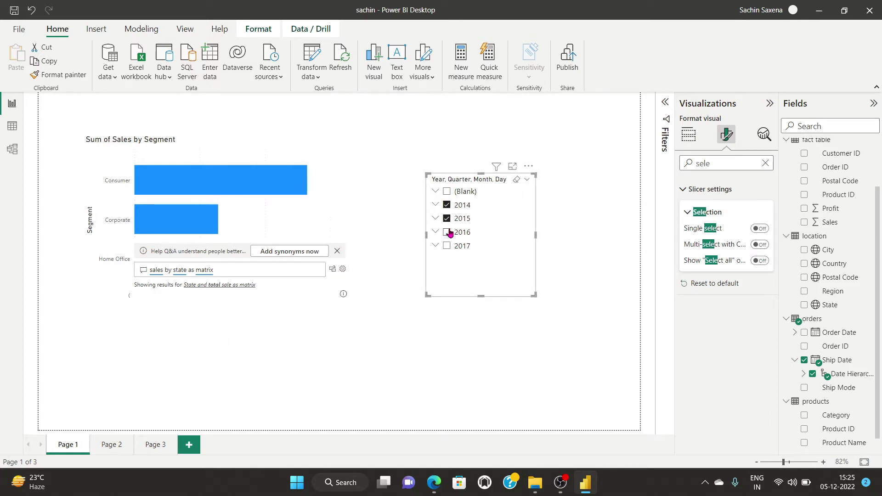
pyautogui.click(447, 232)
pyautogui.click(447, 246)
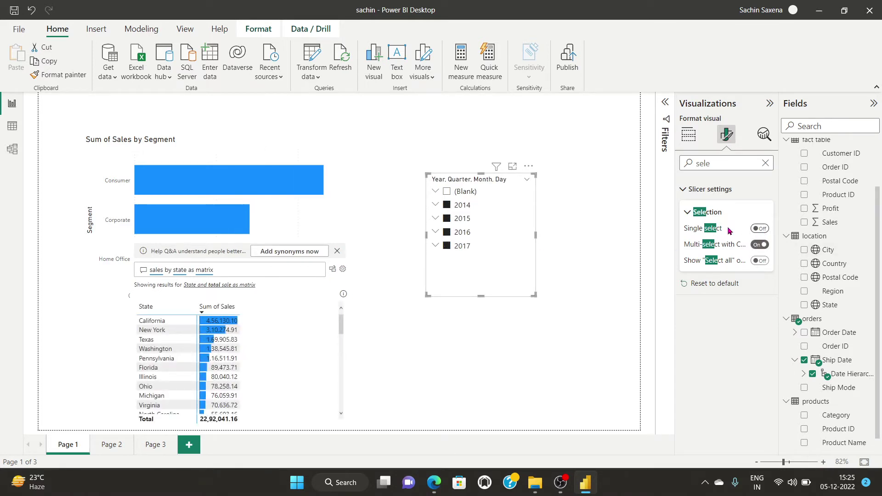
# - Turn on Single select for the slicer and choose 2015, 2016 and 2017 one after another
pyautogui.click(760, 228)
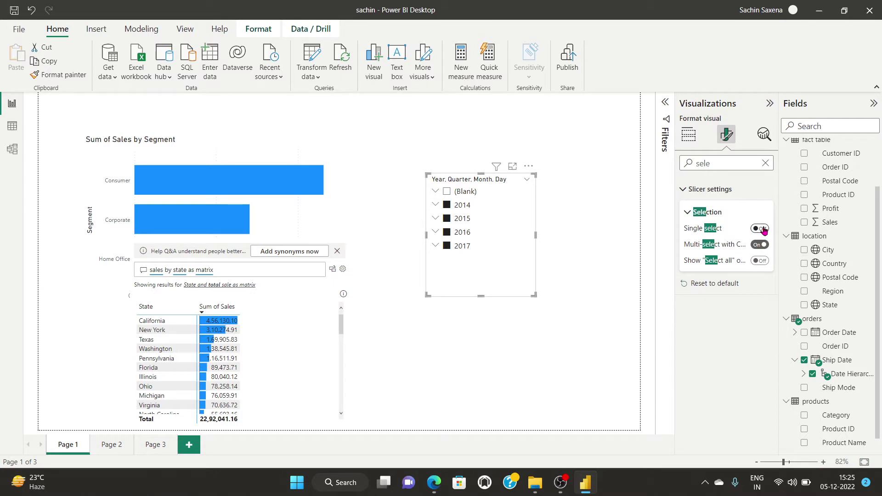
pyautogui.click(446, 218)
pyautogui.click(447, 232)
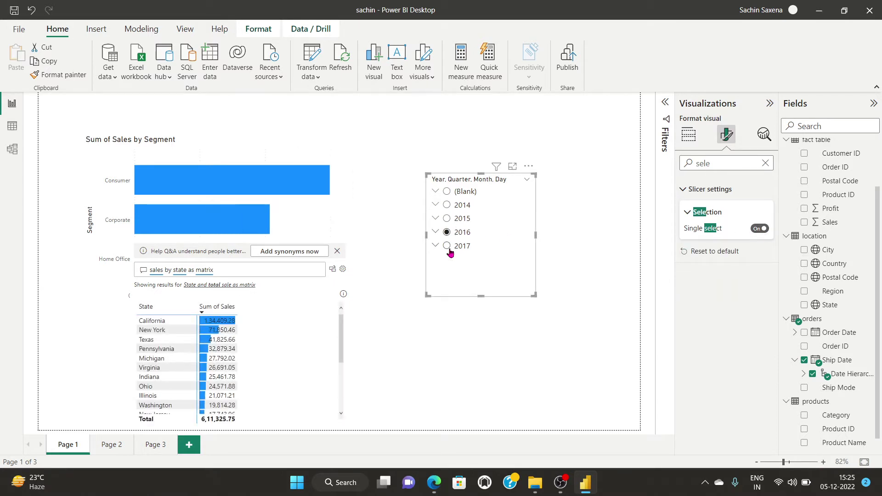
pyautogui.click(447, 245)
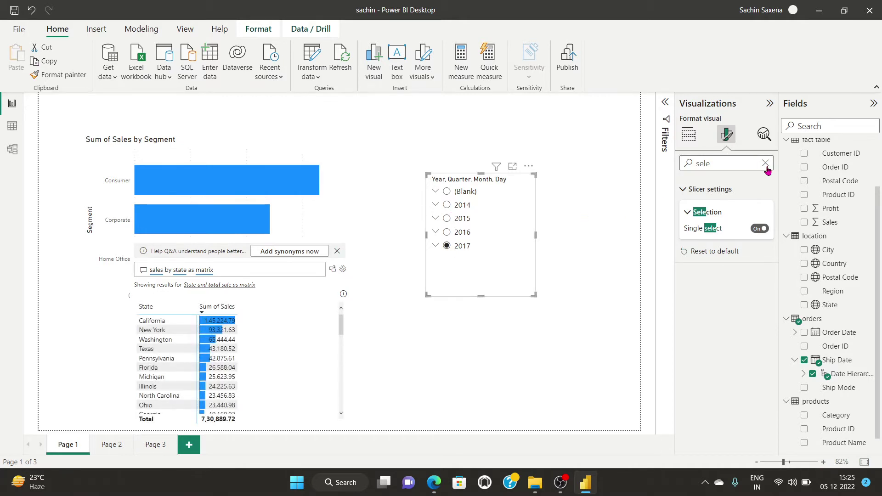
# - Turn off Single select, enable the slicer's "Select all" option again and return to its field setup
pyautogui.click(757, 231)
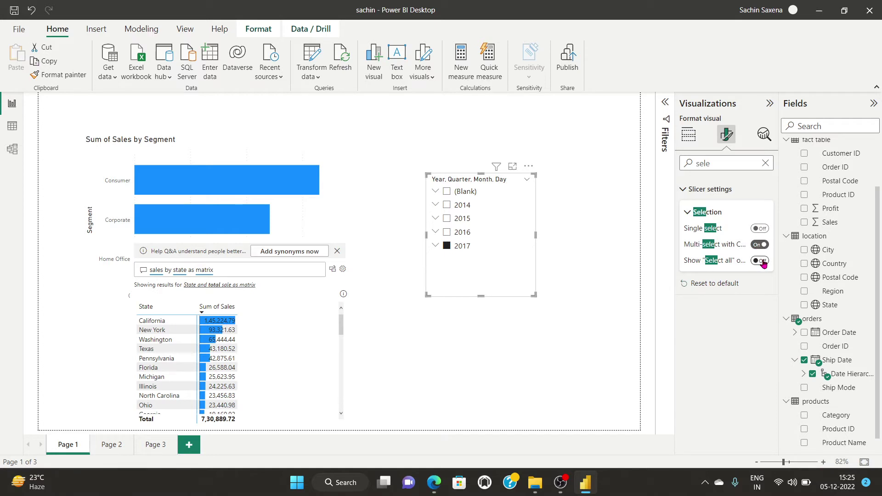
pyautogui.click(761, 261)
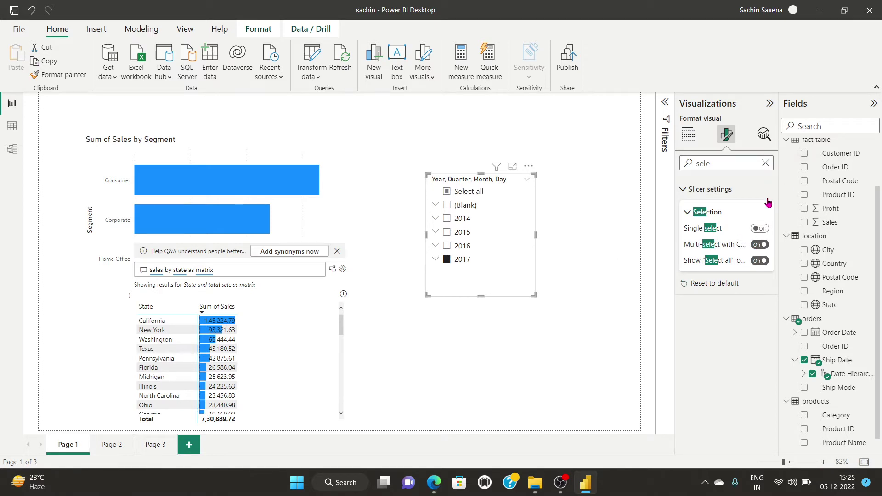
pyautogui.click(765, 163)
pyautogui.click(688, 134)
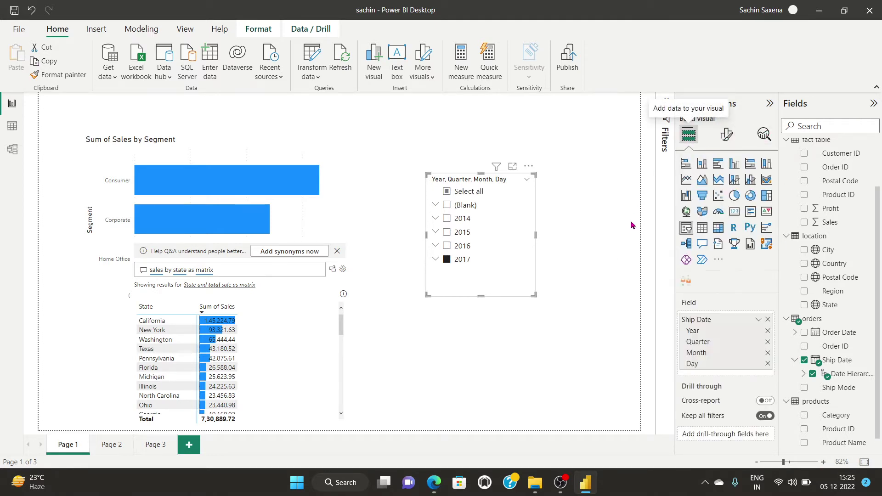
# - Cross-filter the matrix by the Consumer bar, clear that highlight and review the segment chart's field assignments
pyautogui.click(606, 259)
pyautogui.click(165, 189)
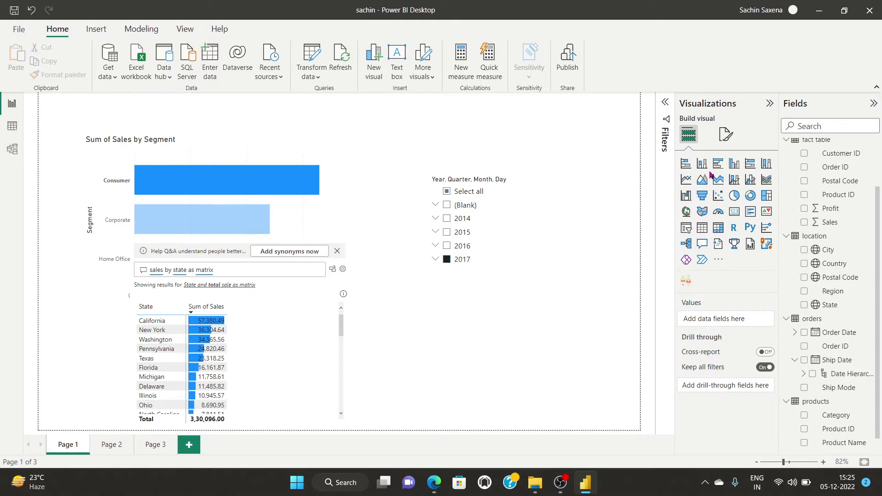
pyautogui.click(726, 134)
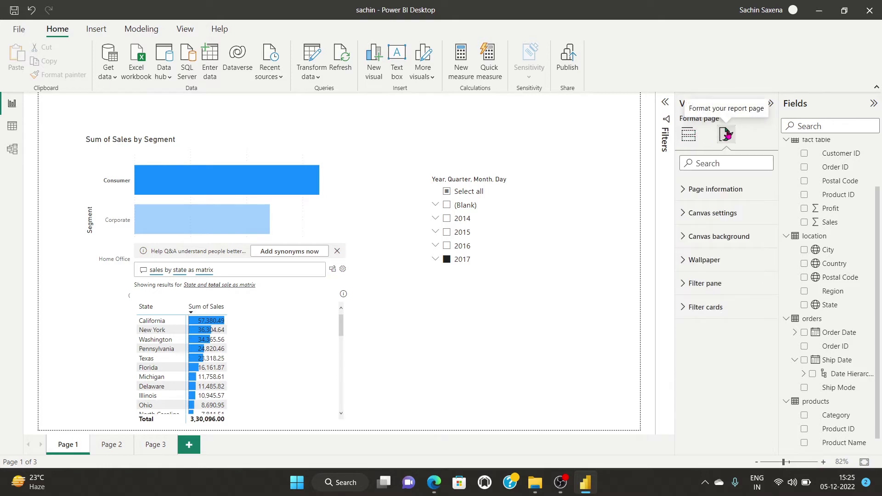
pyautogui.click(684, 138)
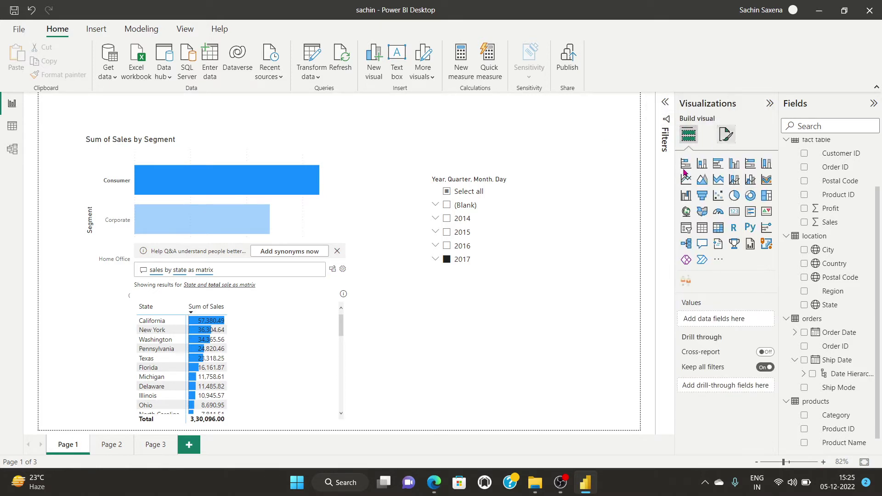
pyautogui.click(200, 196)
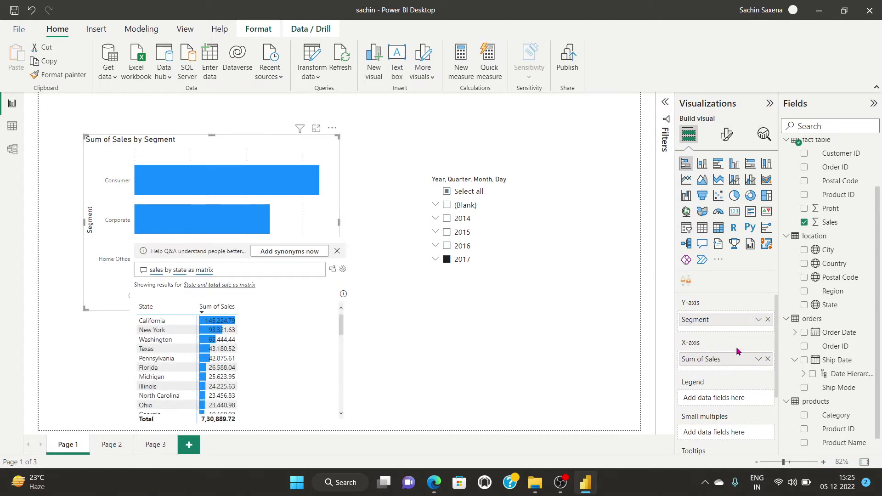
pyautogui.scroll(-2, 719, 367)
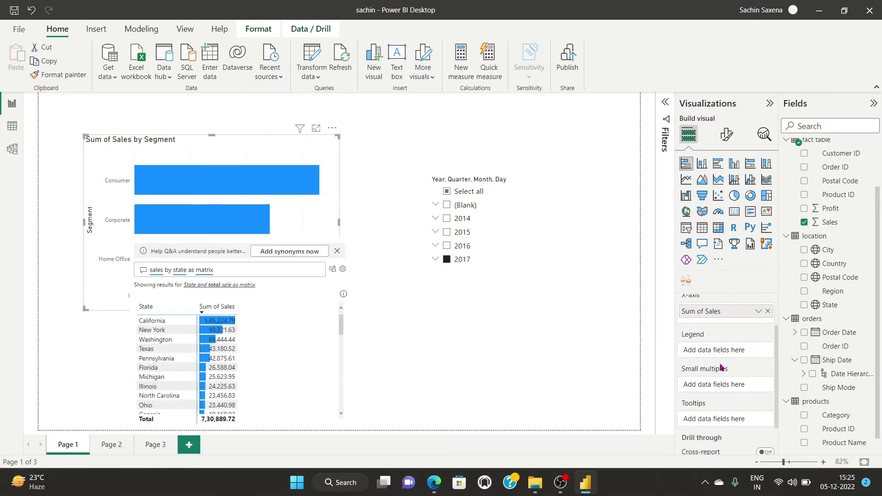
pyautogui.scroll(2, 719, 368)
# - Turn the "sales by state as matrix" Q&A result into a standard matrix visual
pyautogui.click(178, 345)
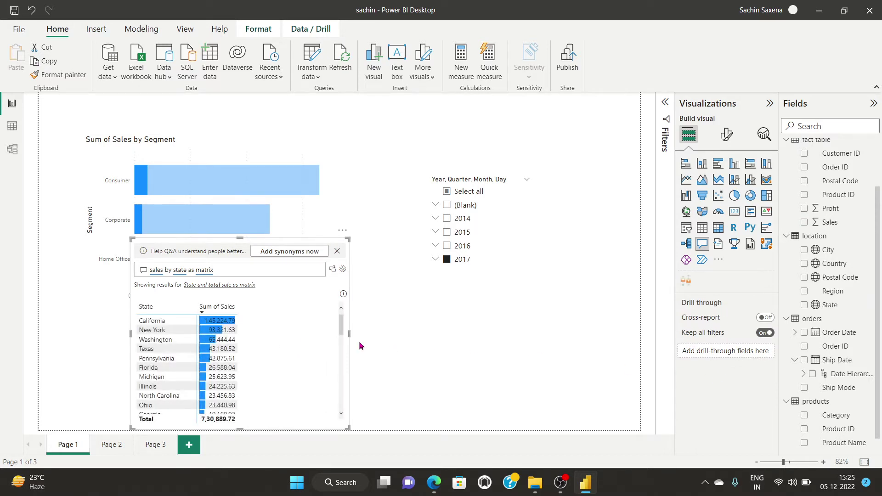
pyautogui.click(270, 316)
pyautogui.click(332, 270)
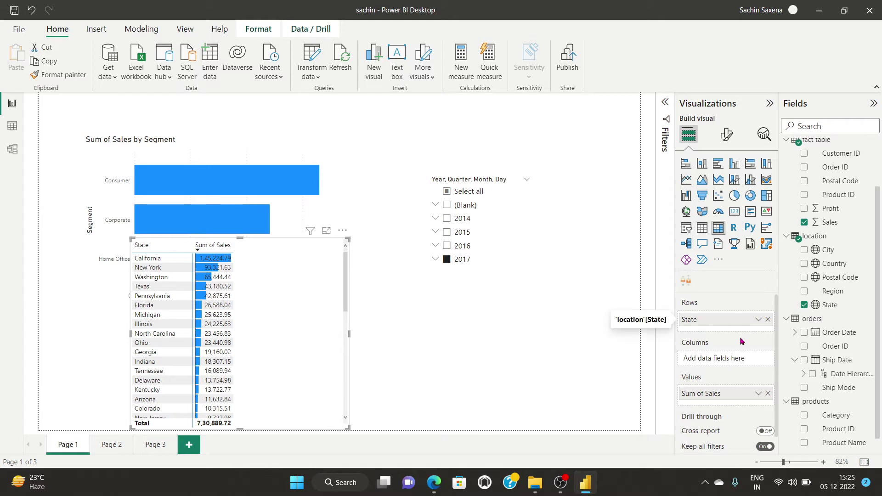
# - Filter the report page to 2014 with the Ship Date slicer
pyautogui.scroll(-1, 712, 399)
pyautogui.scroll(1, 711, 359)
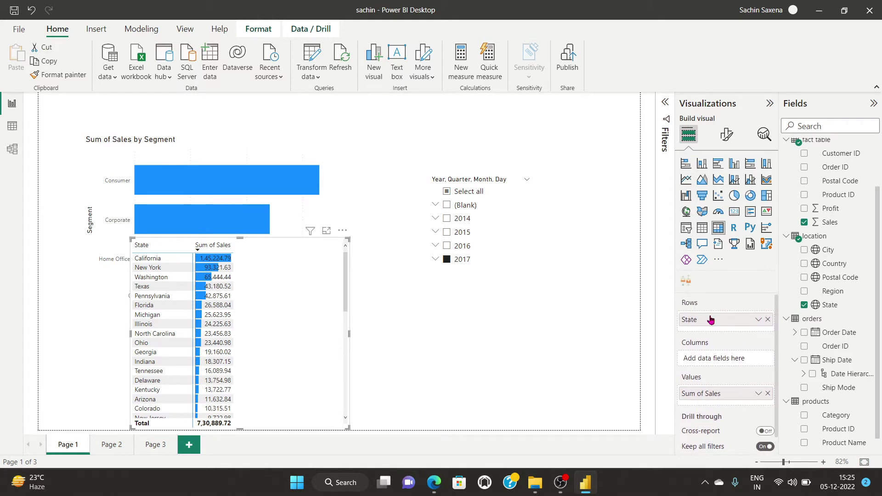
pyautogui.click(504, 219)
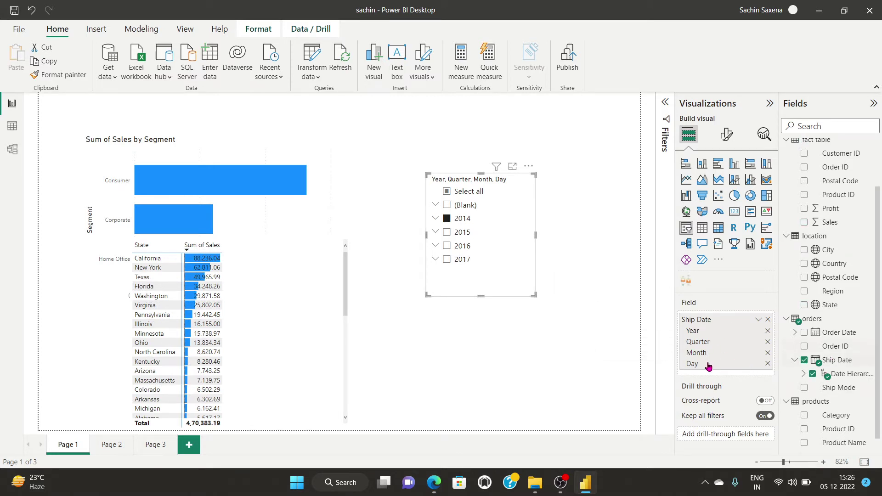
# - Remove the Day, Month and Quarter levels from the Ship Date slicer and look through the state sales matrix
pyautogui.click(767, 364)
pyautogui.click(767, 352)
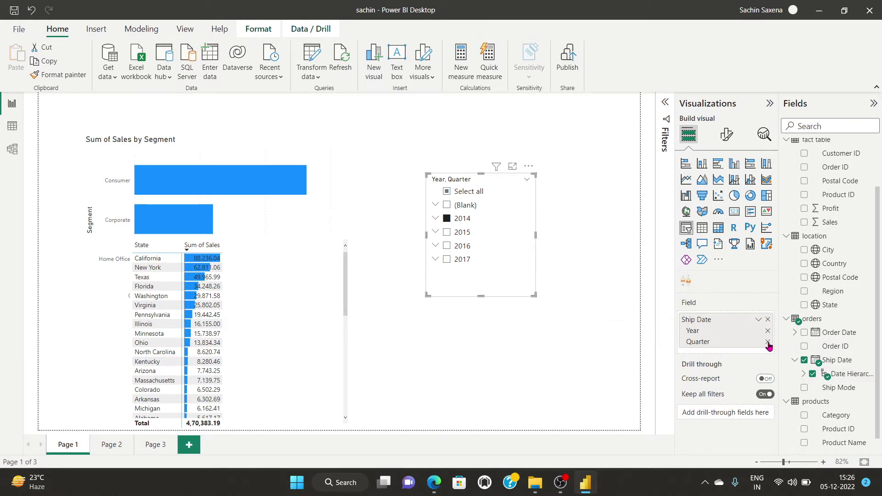
pyautogui.click(767, 342)
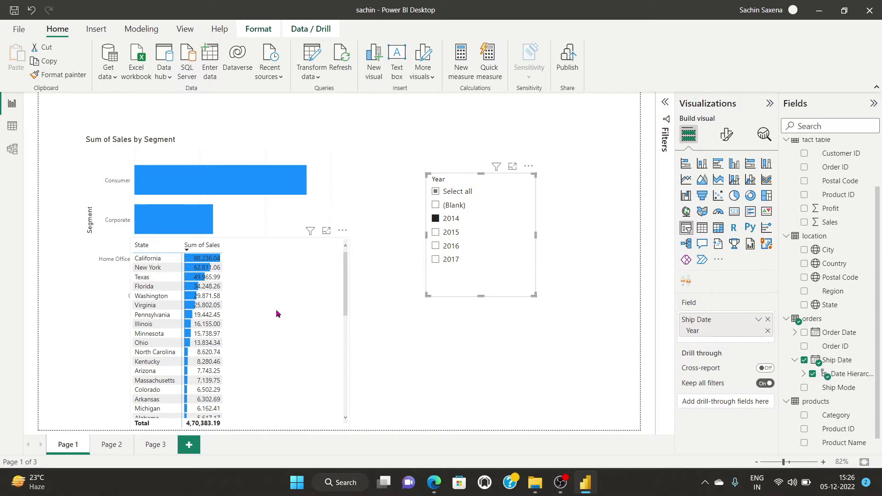
pyautogui.scroll(-3, 277, 314)
pyautogui.scroll(3, 289, 349)
pyautogui.scroll(-4, 199, 346)
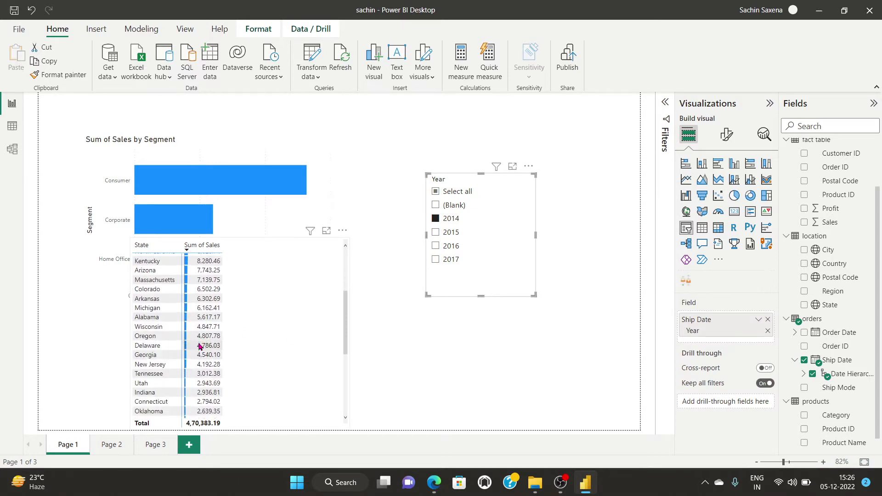
pyautogui.scroll(-3, 199, 346)
pyautogui.scroll(7, 224, 343)
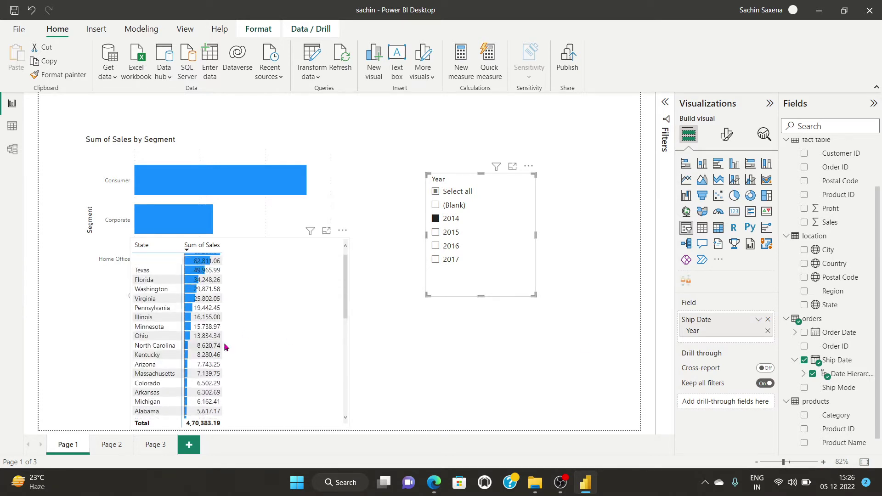
# - Show all date hierarchy levels in the Ship Date slicer again
pyautogui.click(759, 321)
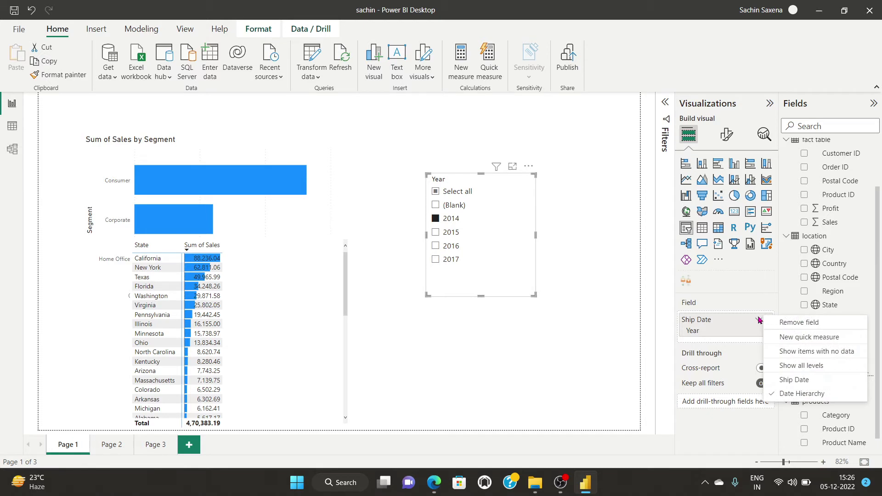
pyautogui.click(823, 367)
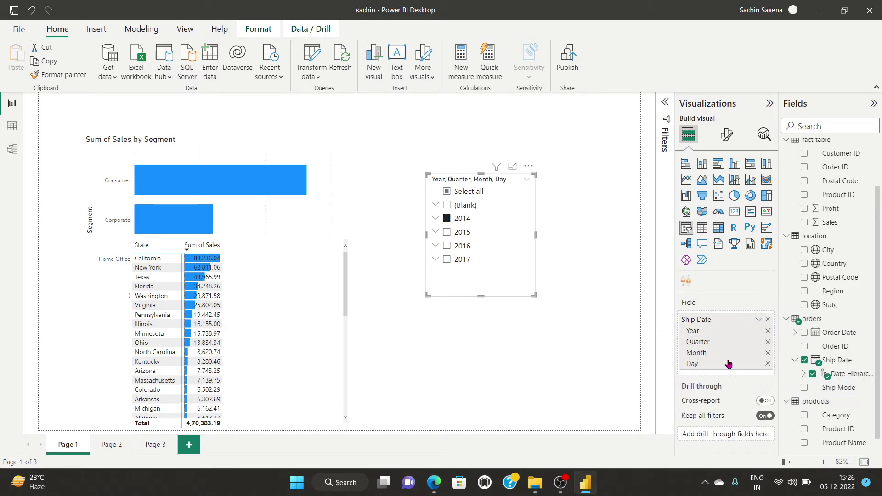
# - Cross-filter the state matrix by the Consumer bar of the segment chart and deselect the chart
pyautogui.click(308, 307)
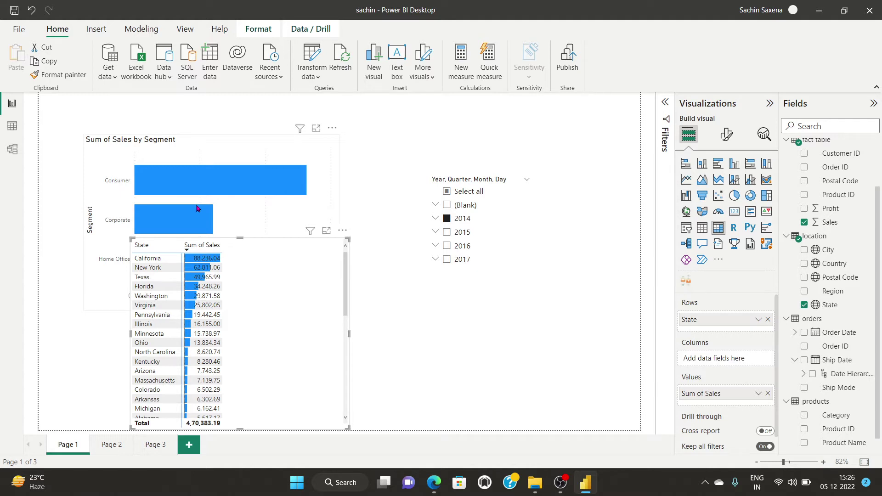
pyautogui.click(214, 188)
pyautogui.click(243, 144)
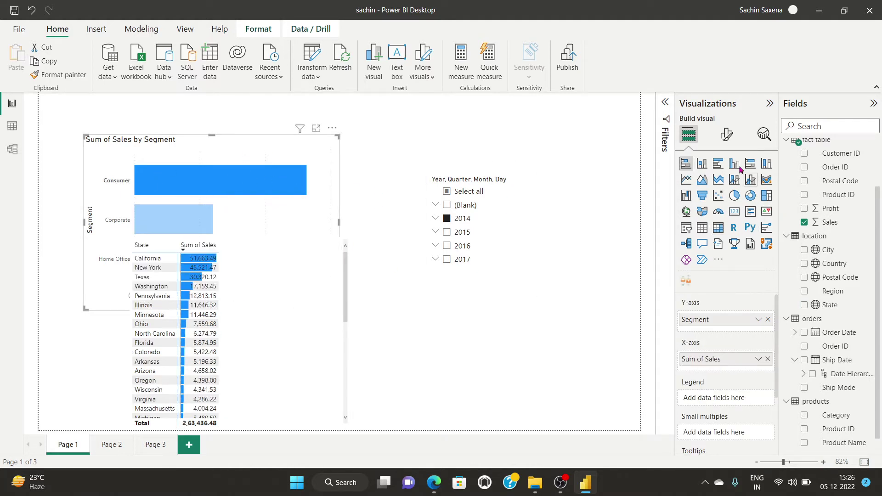
pyautogui.press('Escape')
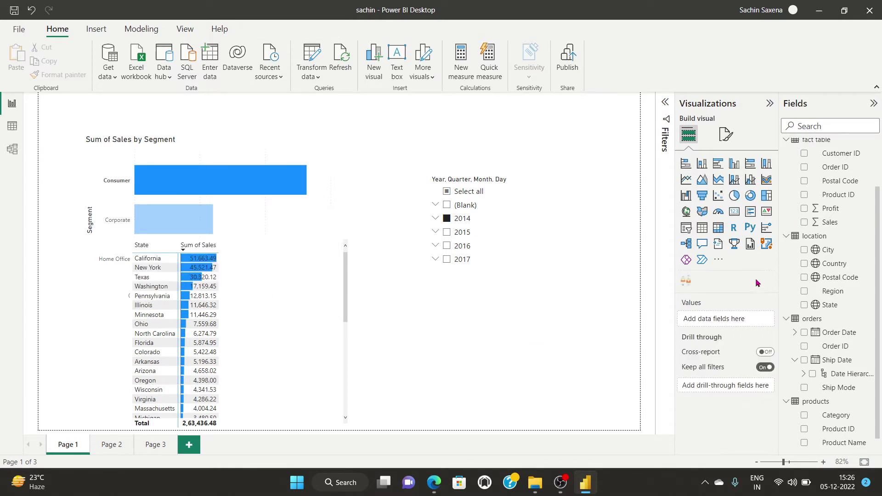
# - Open the gallery for getting more visuals and search it for "slice"
pyautogui.click(718, 261)
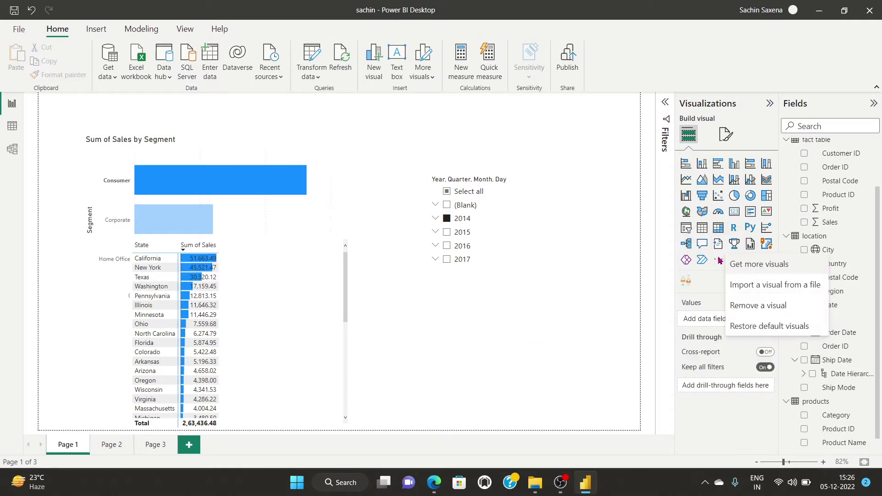
pyautogui.click(771, 266)
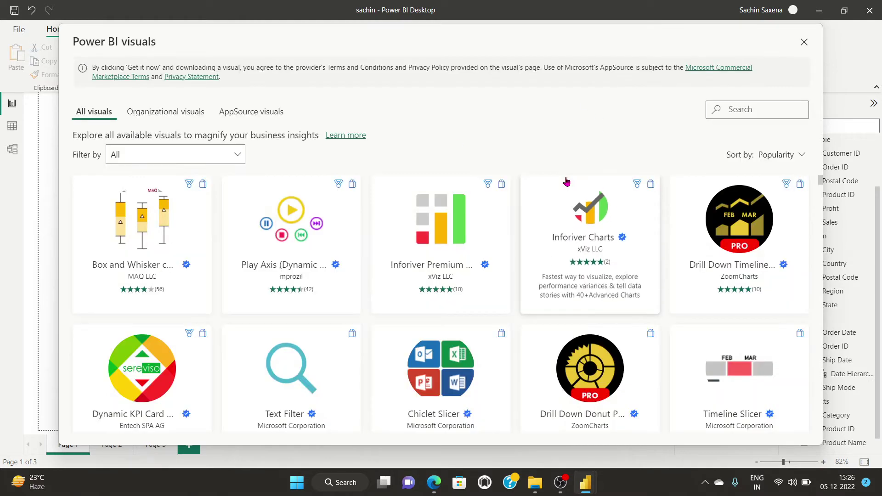
pyautogui.click(747, 106)
pyautogui.write('s')
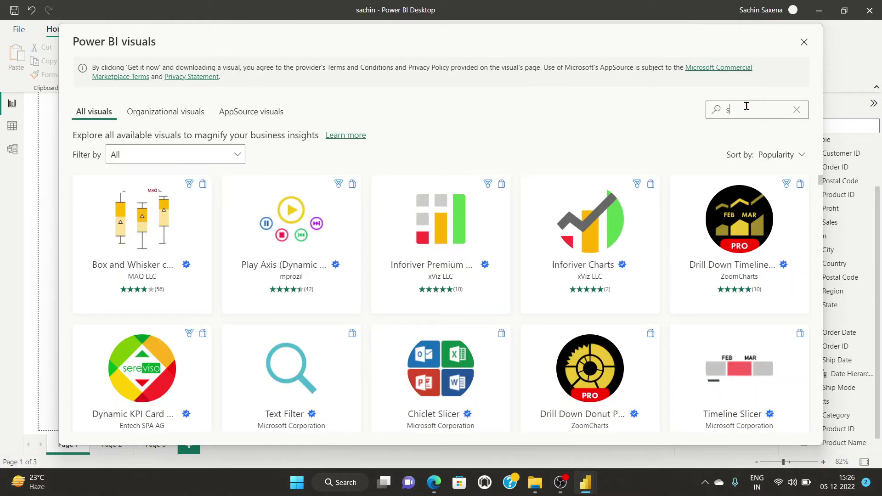
pyautogui.write('lice')
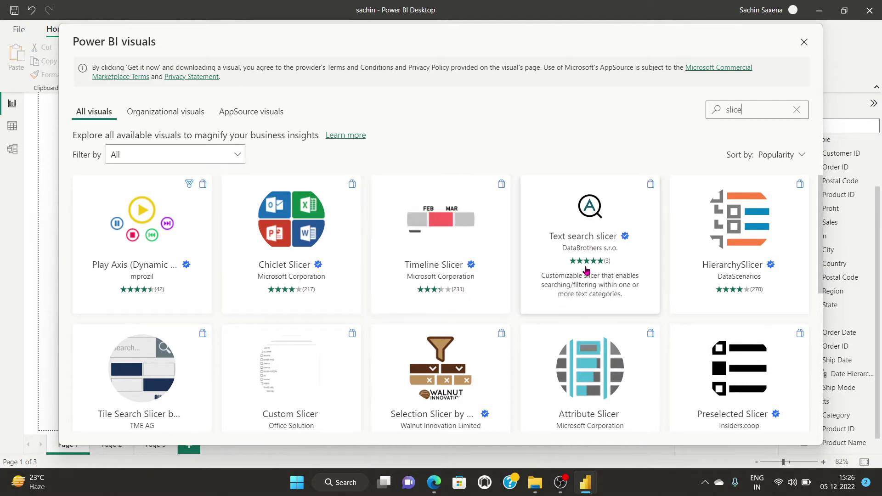
# - Browse the slicer visuals, view the Time Brush Slicer's details without adding it, and return to the report
pyautogui.scroll(-7, 459, 300)
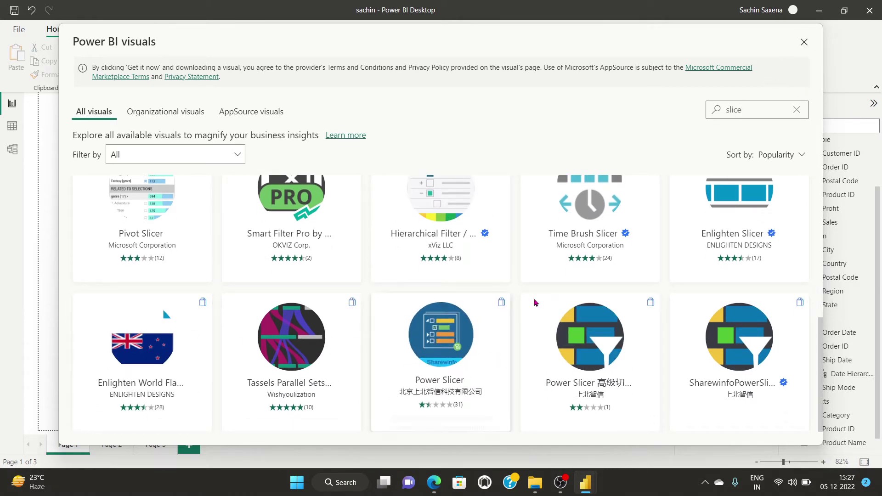
pyautogui.click(585, 208)
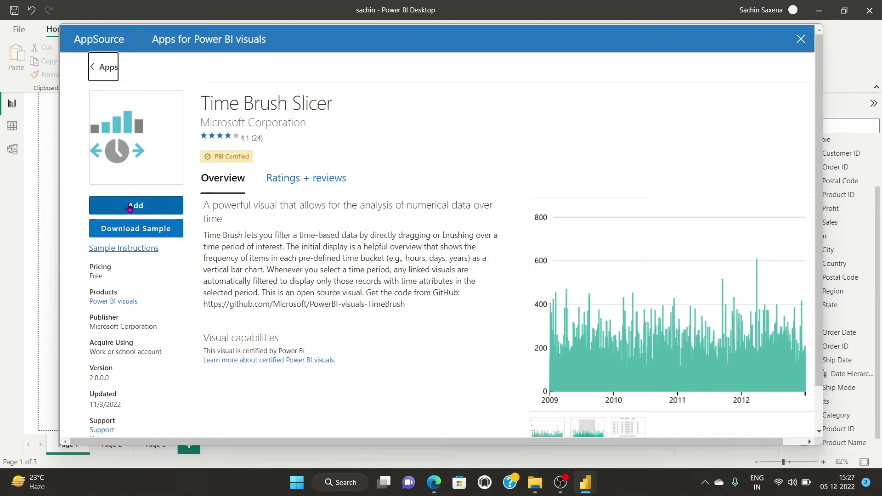
pyautogui.click(801, 40)
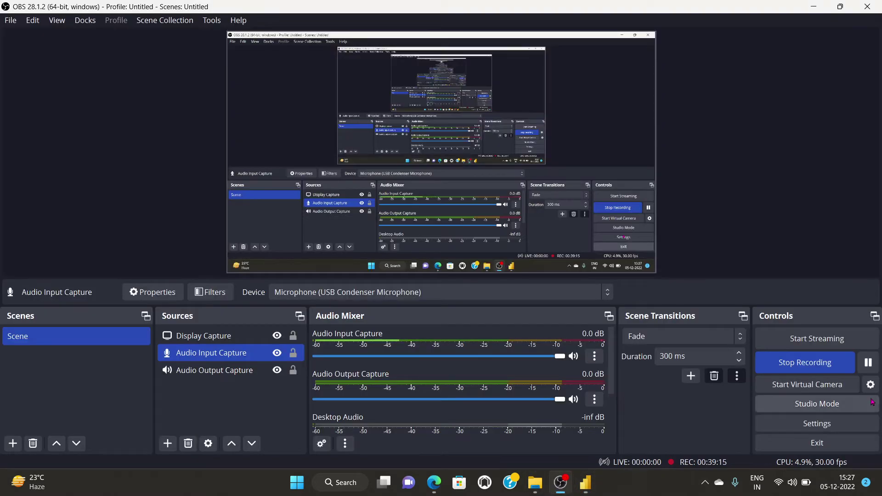
pyautogui.click(590, 488)
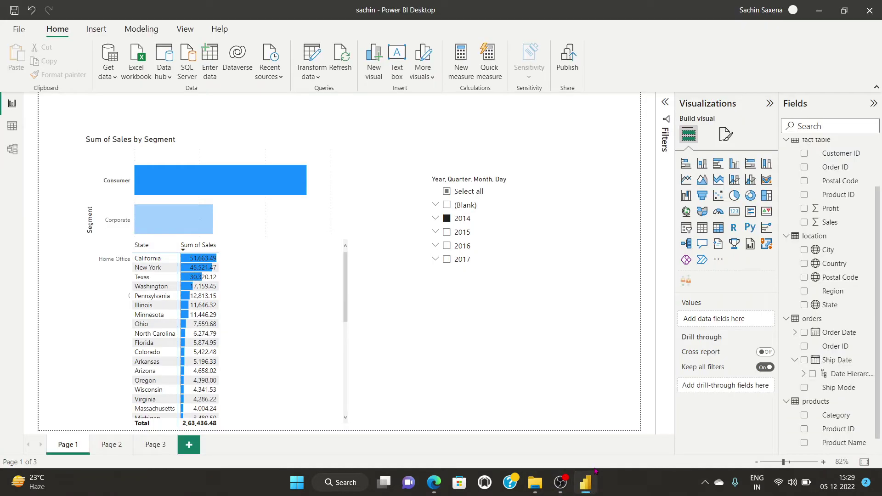
# - Add a card visual to Page 2 and move it slightly inward from the page corner
pyautogui.click(110, 446)
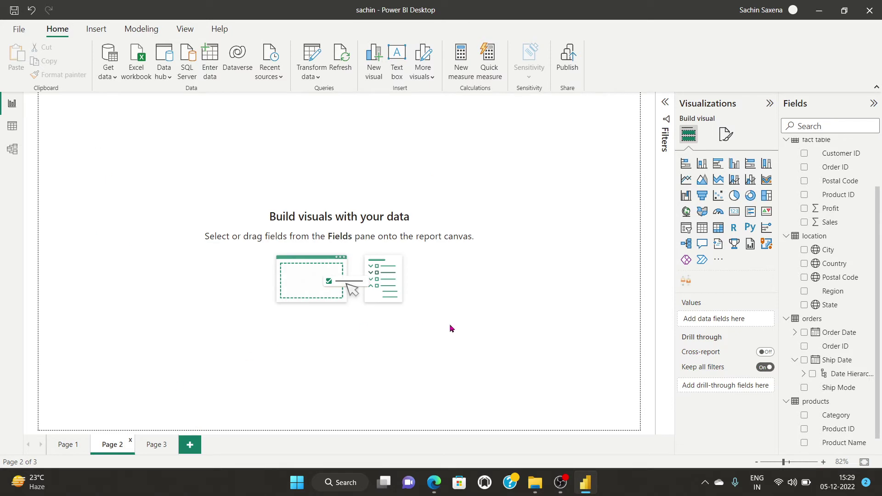
pyautogui.click(735, 212)
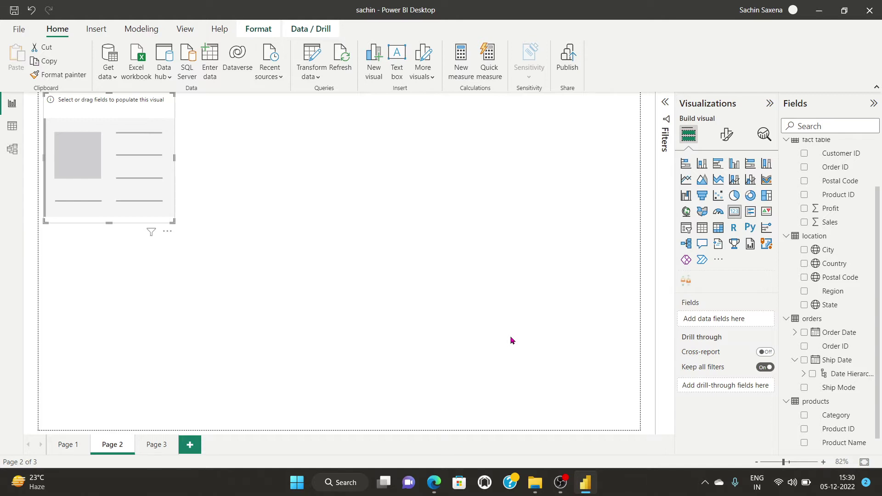
pyautogui.moveTo(110, 158); pyautogui.dragTo(211, 204)
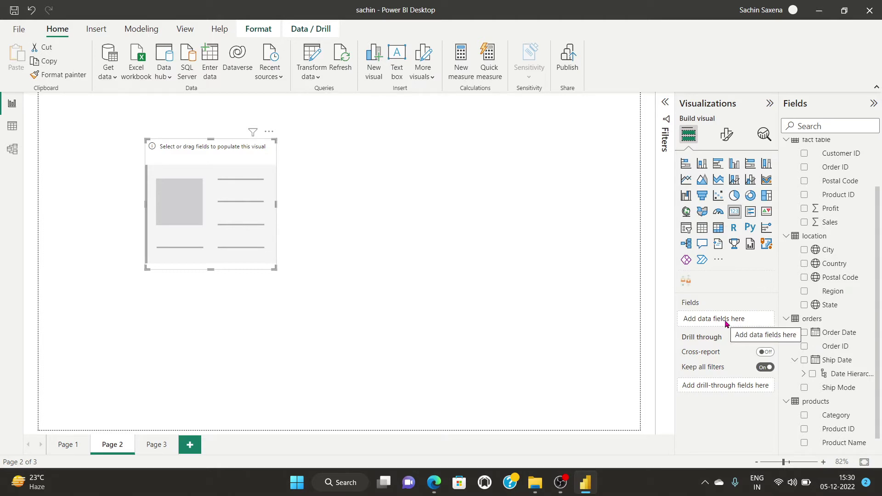
# - Try the location fields City and Postal Code in the card one after the other, clearing each again
pyautogui.click(804, 252)
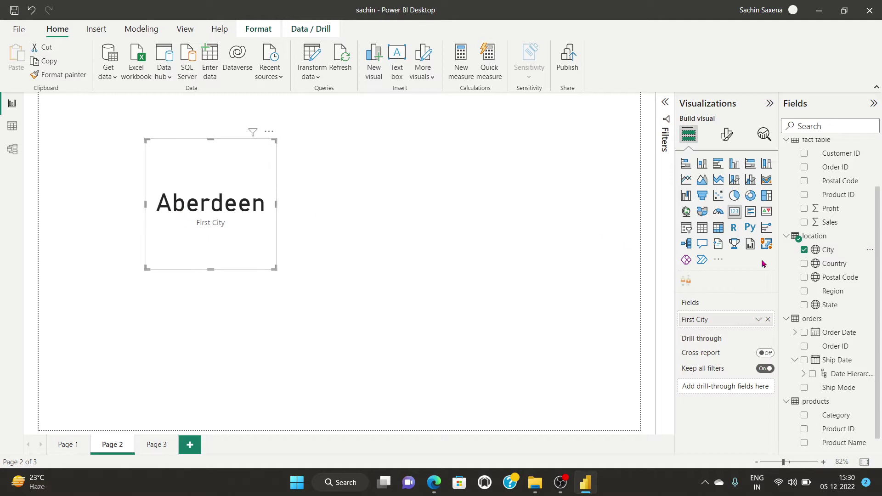
pyautogui.click(804, 251)
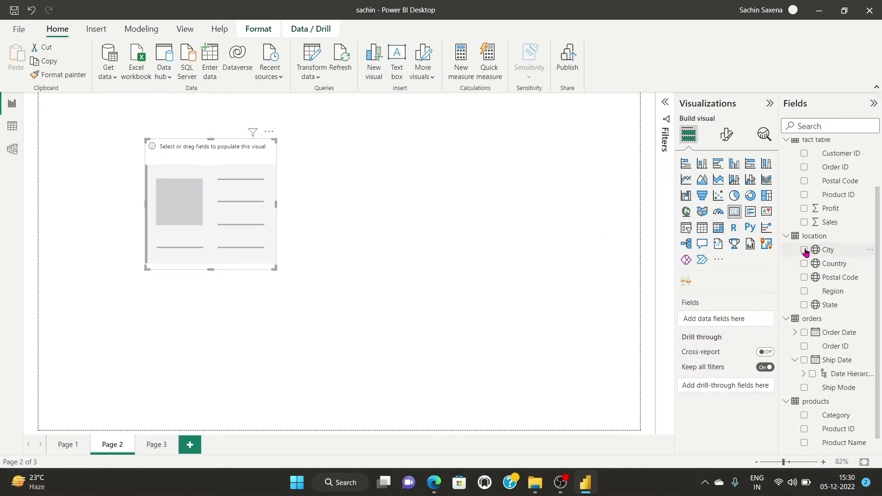
pyautogui.click(804, 277)
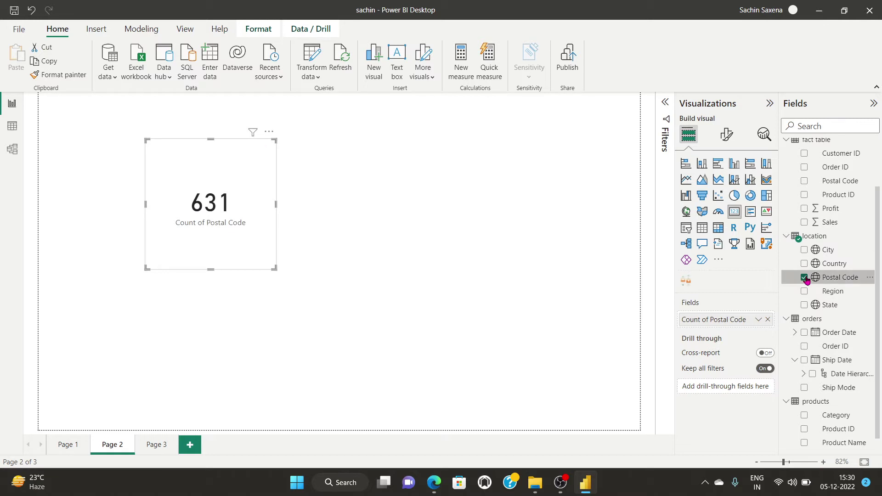
pyautogui.click(804, 278)
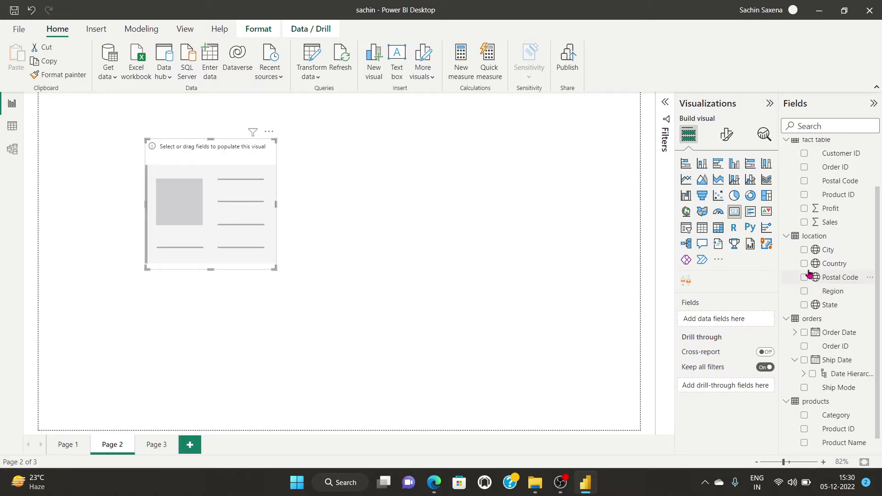
# - Show Sum of Sales in the card and reduce the card's height to fit the value
pyautogui.click(805, 223)
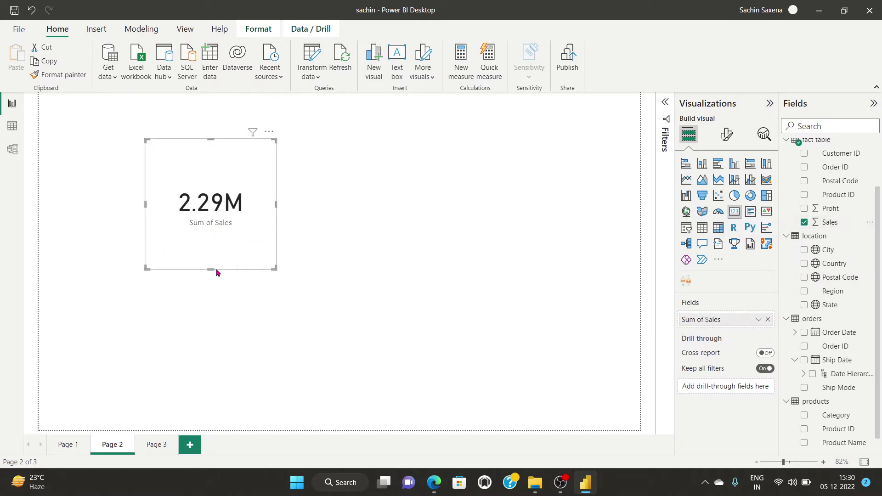
pyautogui.moveTo(213, 267); pyautogui.dragTo(218, 210)
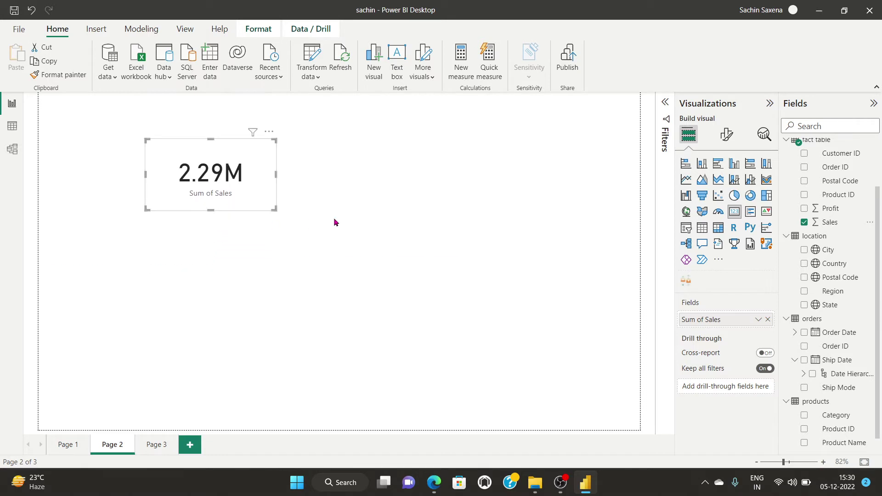
pyautogui.click(335, 223)
pyautogui.click(247, 188)
pyautogui.click(353, 223)
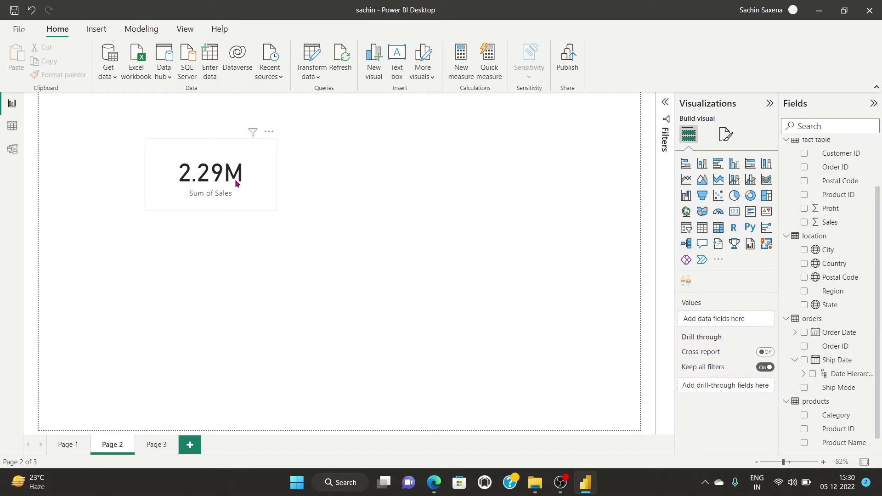
# - Add a second card showing Sum of Profit, shrink it and align it beside the sales card
pyautogui.click(734, 211)
pyautogui.moveTo(187, 345); pyautogui.dragTo(363, 181)
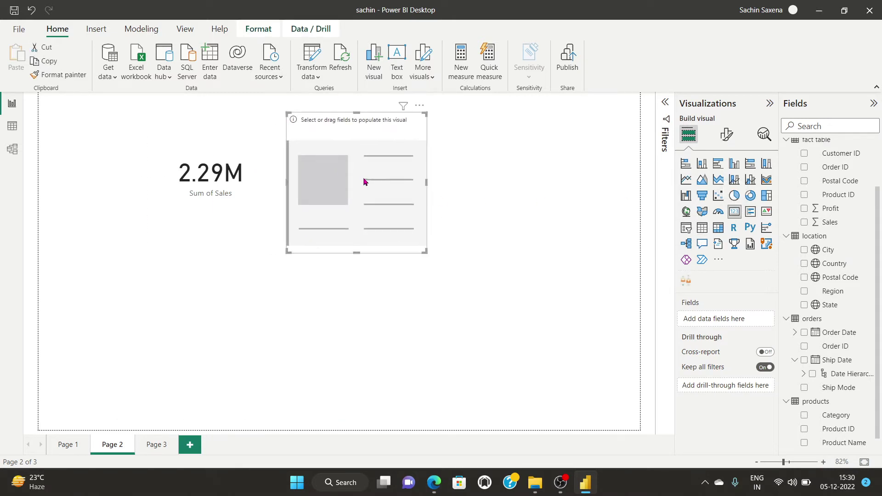
pyautogui.click(804, 208)
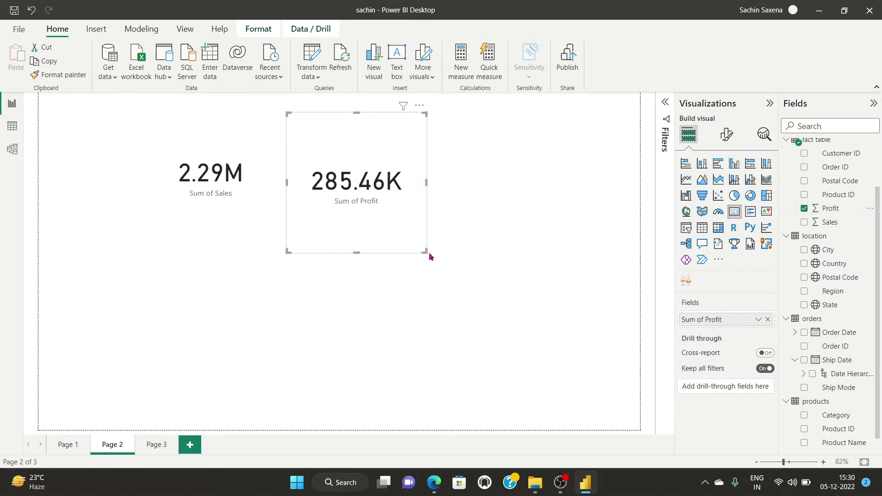
pyautogui.moveTo(425, 252); pyautogui.dragTo(394, 217)
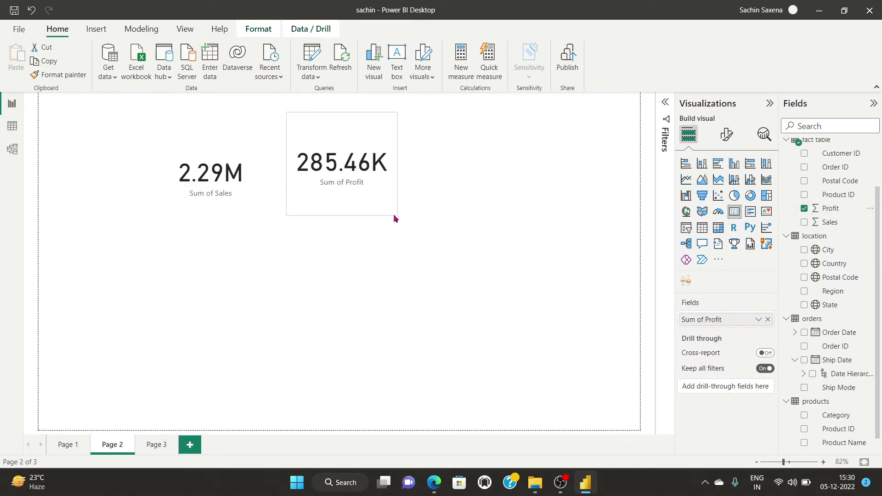
pyautogui.moveTo(338, 117); pyautogui.dragTo(349, 142)
pyautogui.click(465, 193)
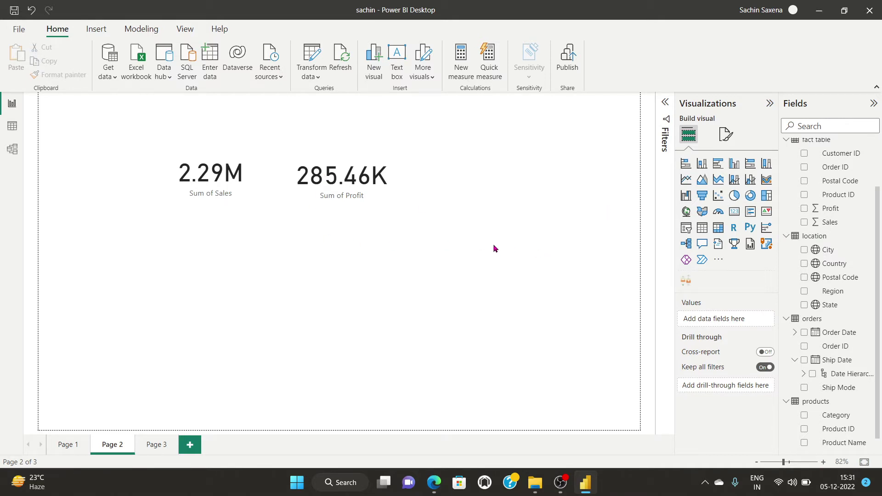
# - Add a multi-row card beside the profit card and fill it with Profit and Sales
pyautogui.click(749, 214)
pyautogui.moveTo(191, 349); pyautogui.dragTo(502, 193)
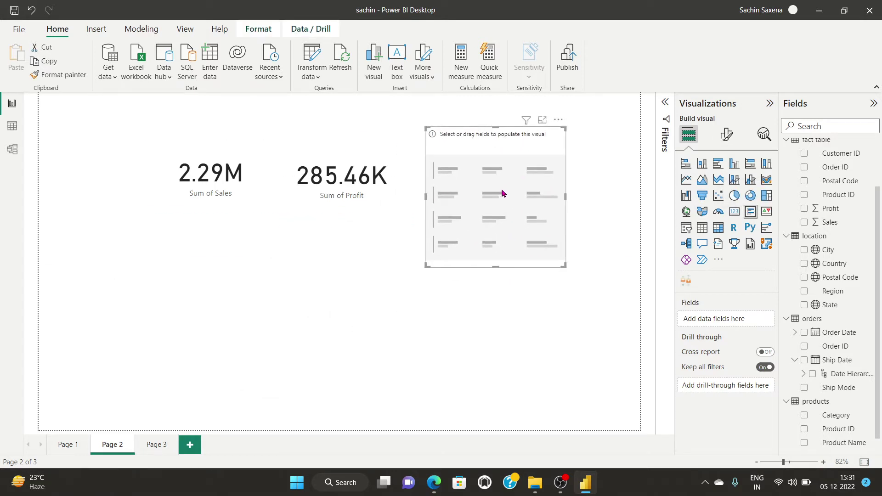
pyautogui.click(804, 209)
pyautogui.click(804, 222)
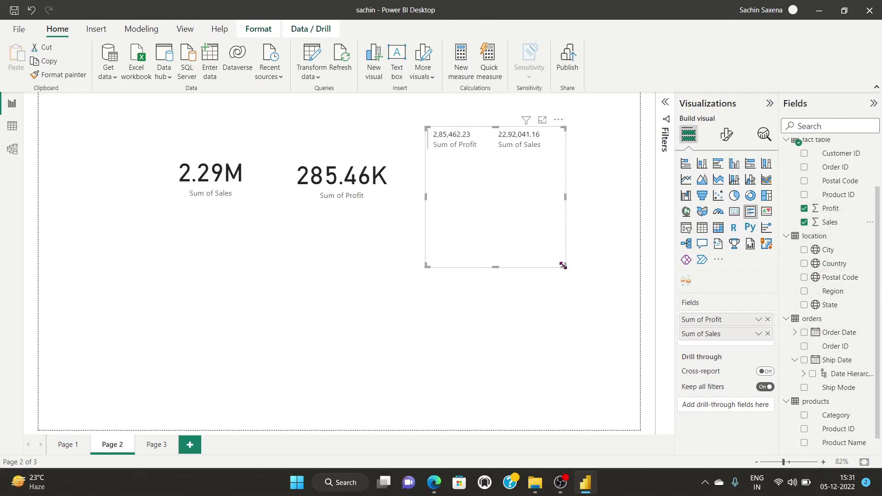
# - Make the multi-row card shorter and wider, and choose ascending sort order for it
pyautogui.moveTo(563, 267); pyautogui.dragTo(591, 212)
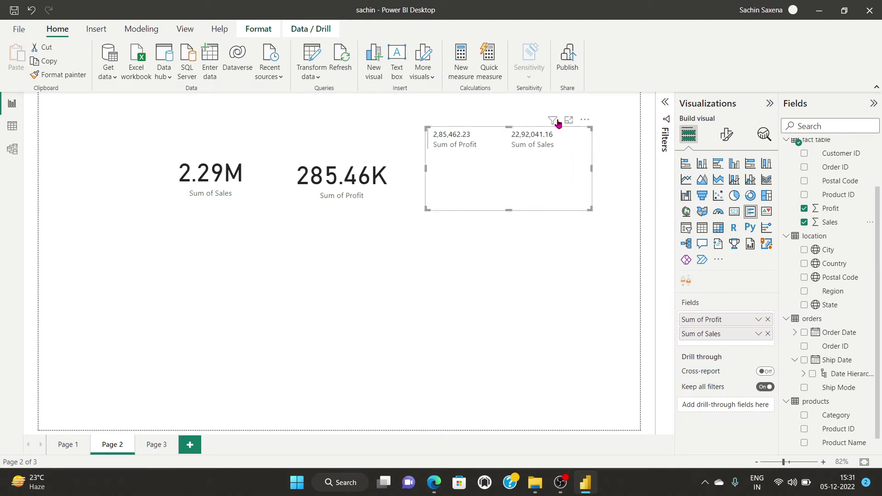
pyautogui.moveTo(557, 123)
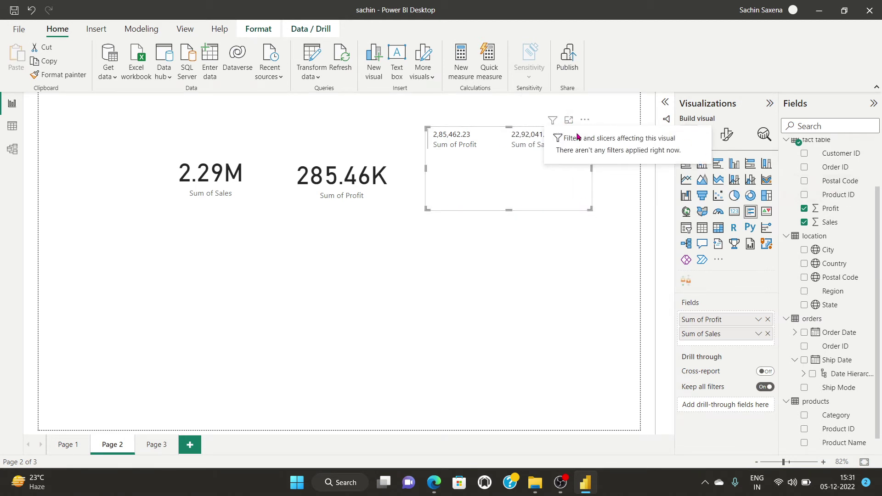
pyautogui.click(585, 120)
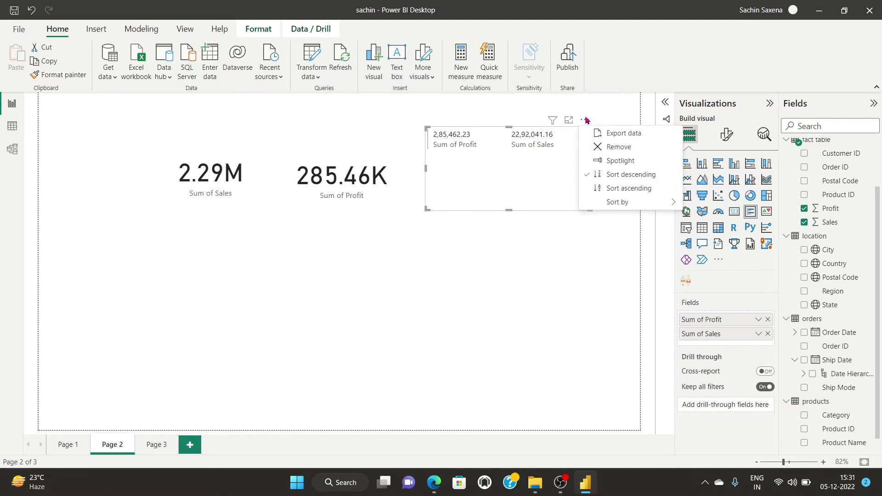
pyautogui.click(629, 191)
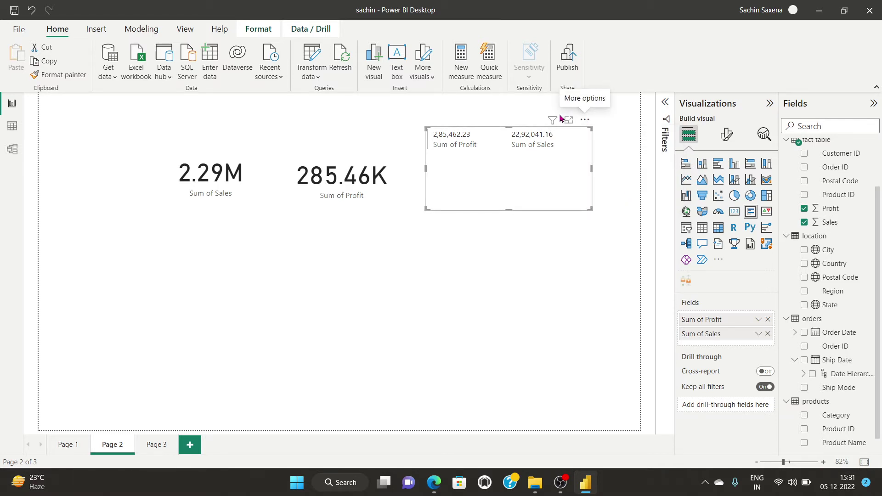
pyautogui.moveTo(552, 123)
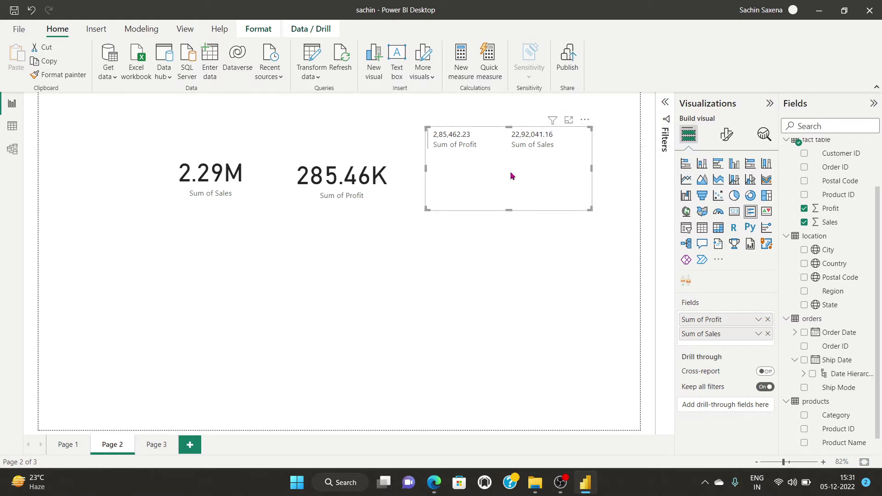
# - Replace Profit with State in the multi-row card and enlarge the card to show more states
pyautogui.click(804, 209)
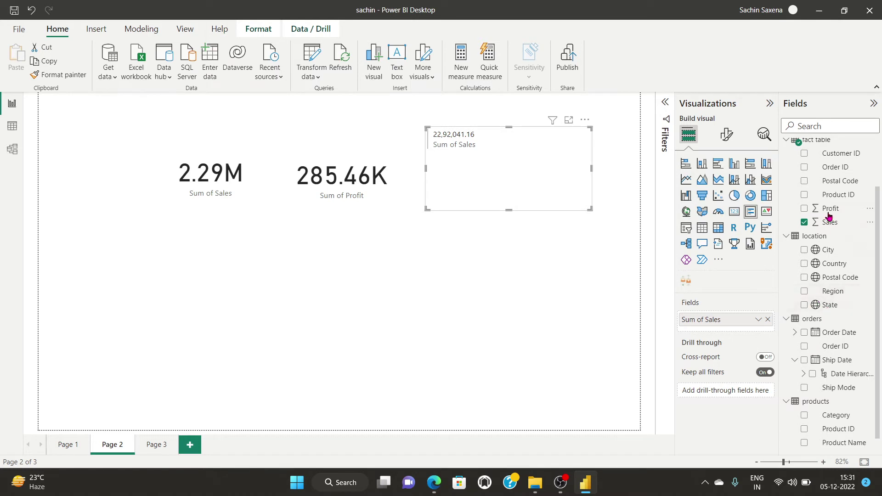
pyautogui.click(803, 305)
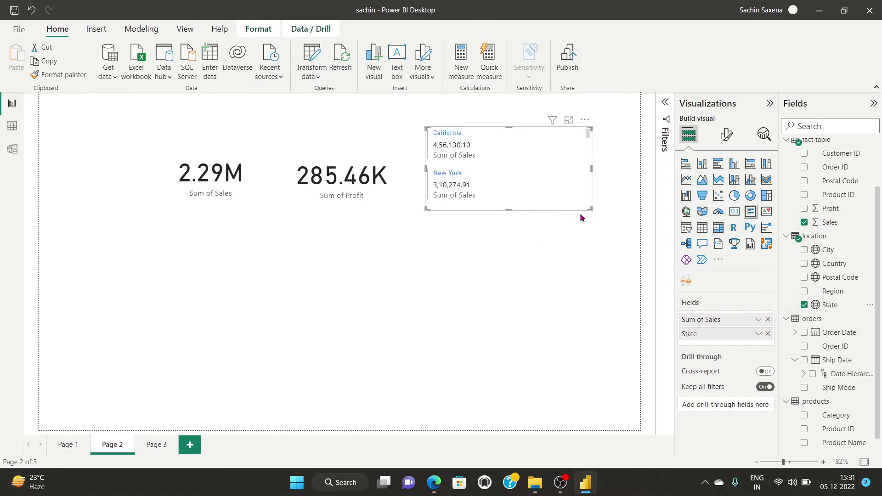
pyautogui.moveTo(591, 209); pyautogui.dragTo(609, 304)
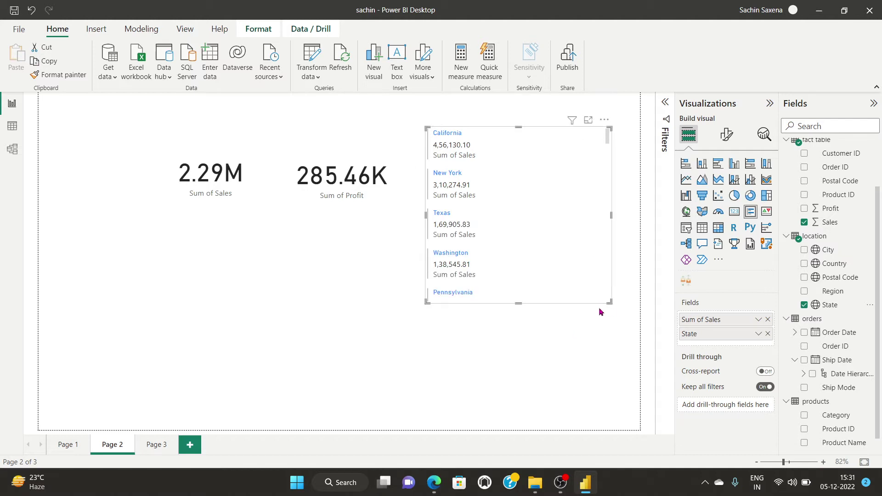
pyautogui.moveTo(516, 303); pyautogui.dragTo(507, 387)
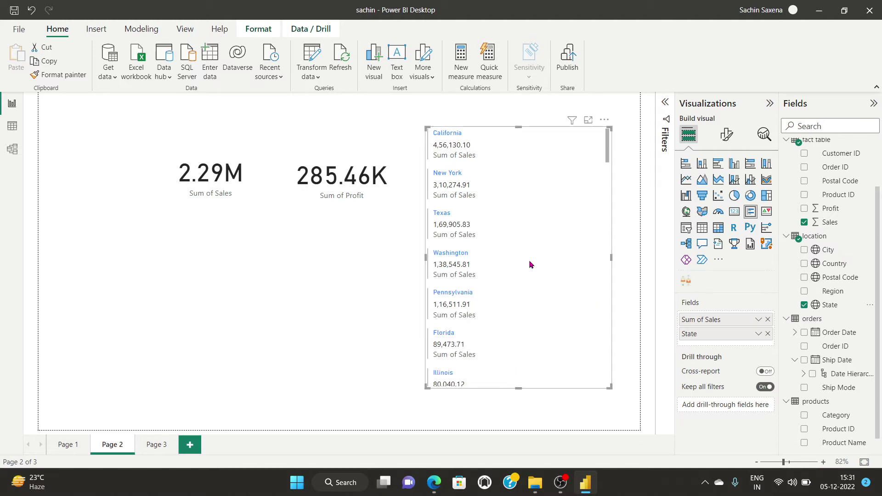
# - Add Profit back to the multi-row card and look through the sales and profit values of all states
pyautogui.click(804, 209)
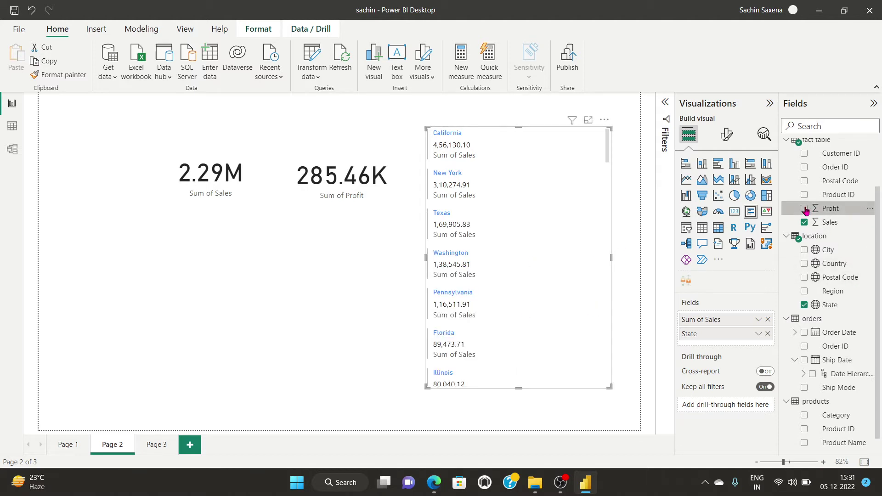
pyautogui.scroll(-3, 534, 248)
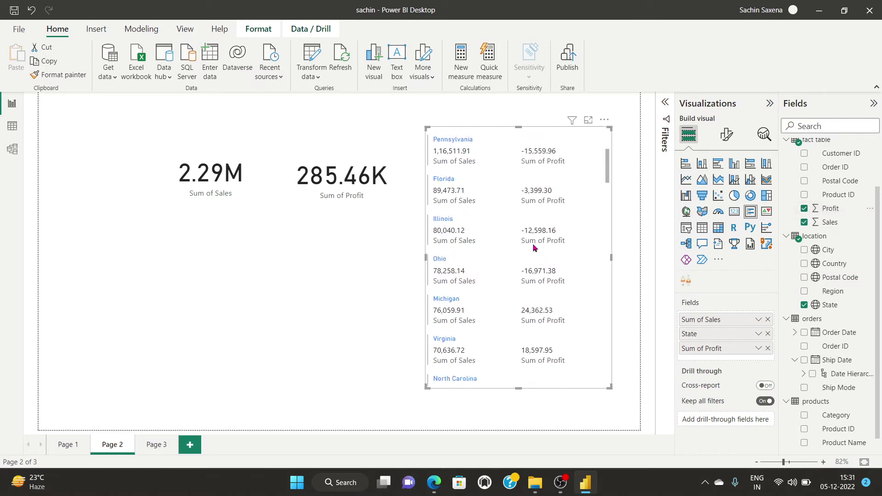
pyautogui.scroll(3, 533, 248)
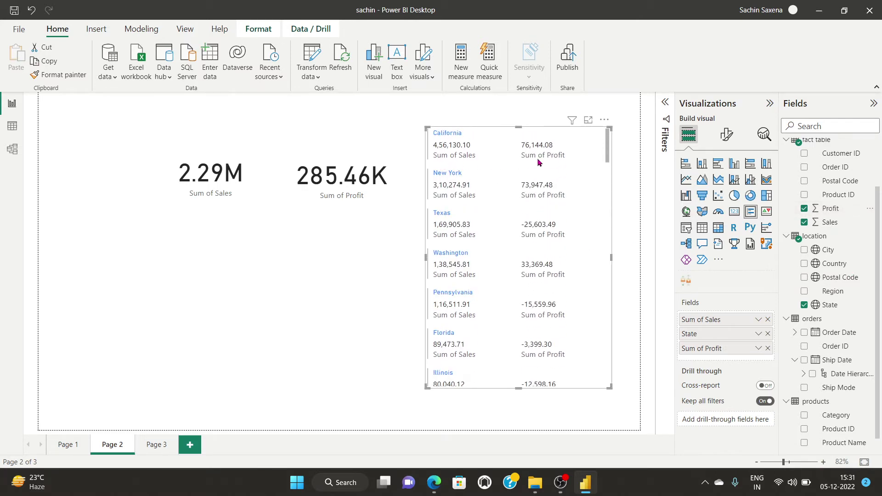
pyautogui.scroll(-5, 528, 289)
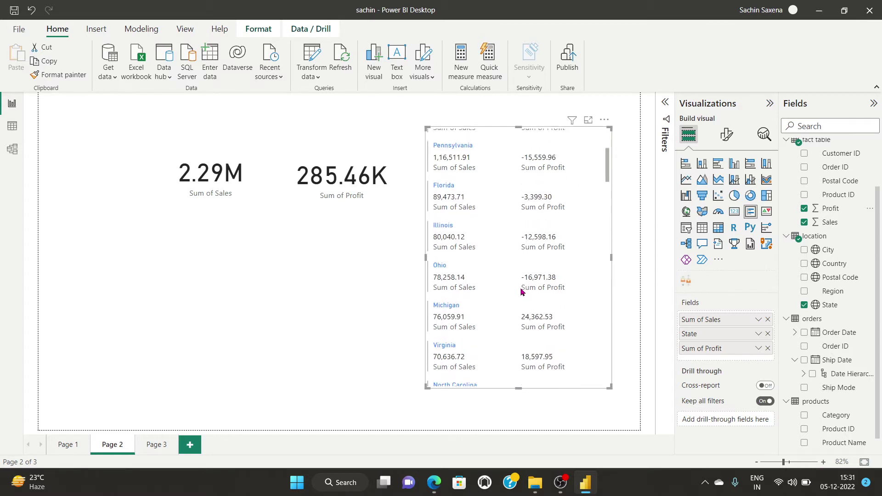
pyautogui.scroll(-10, 547, 295)
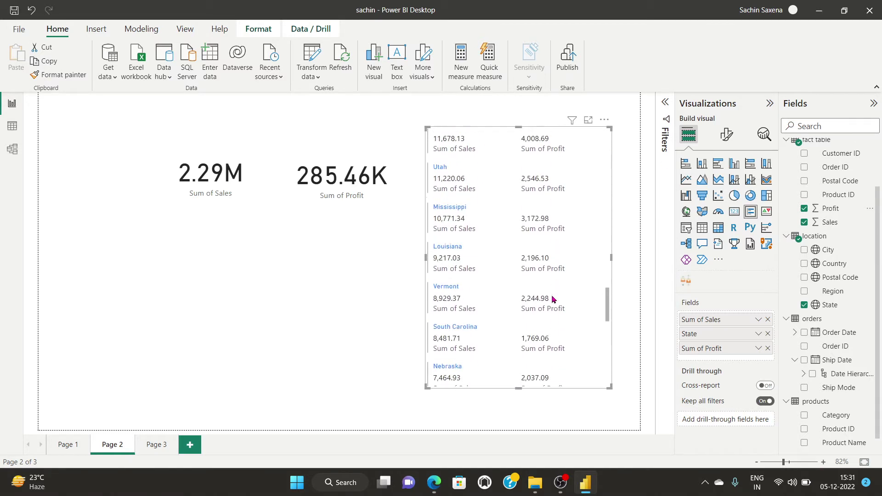
pyautogui.scroll(-5, 550, 303)
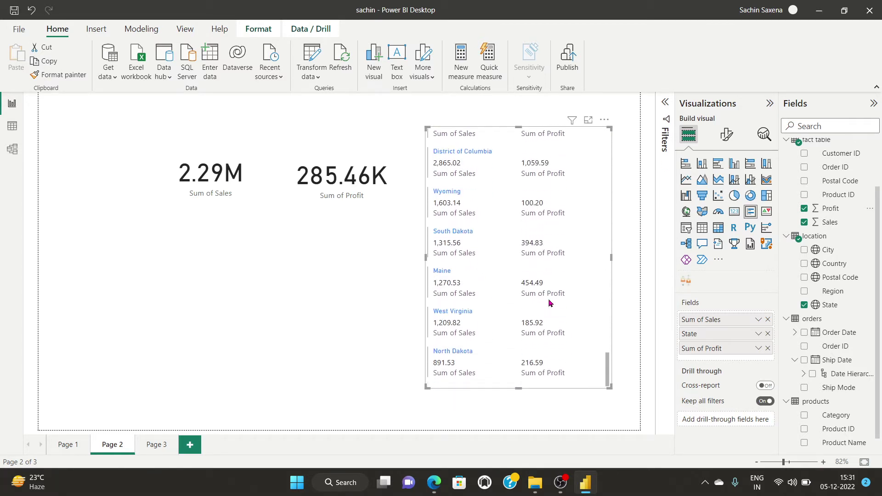
pyautogui.scroll(3, 550, 303)
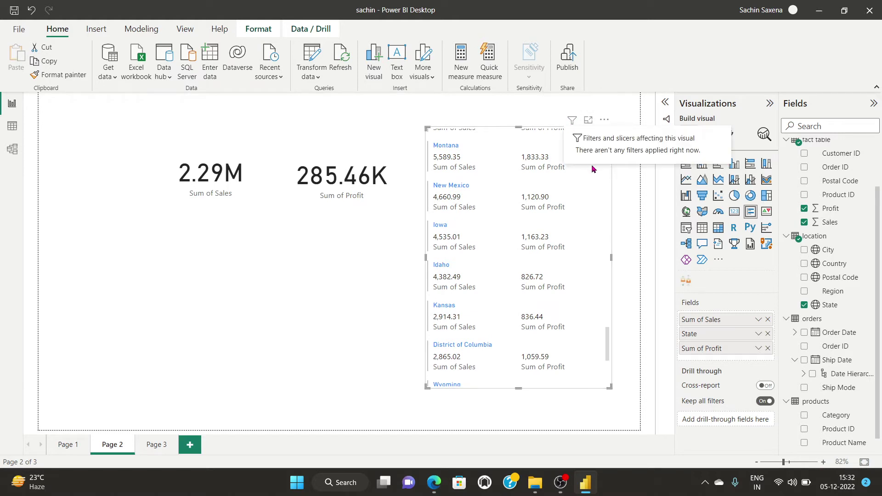
# - Highlight New Mexico in the multi-row card and look at the visual's general formatting and analytics options
pyautogui.click(586, 197)
pyautogui.click(726, 136)
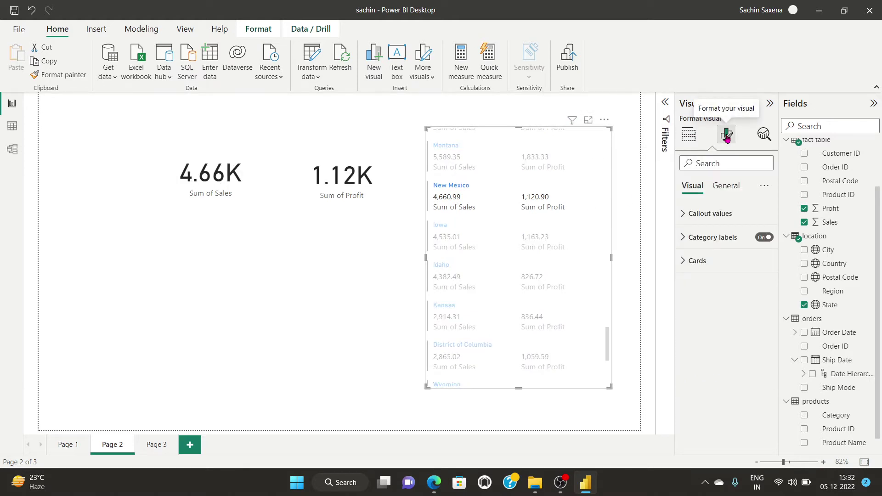
pyautogui.click(730, 186)
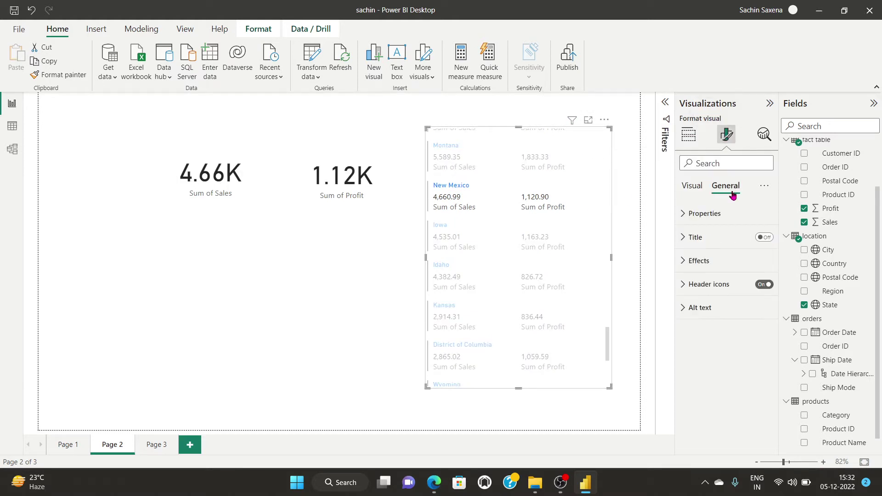
pyautogui.click(689, 135)
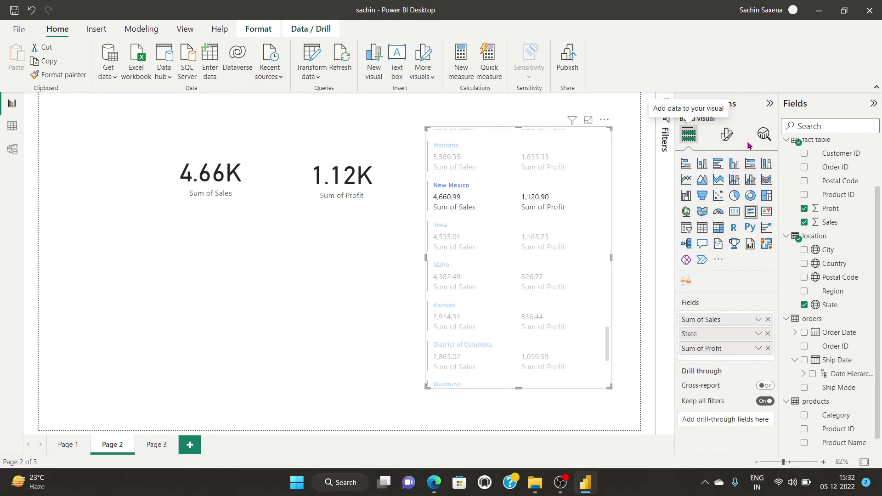
pyautogui.click(764, 136)
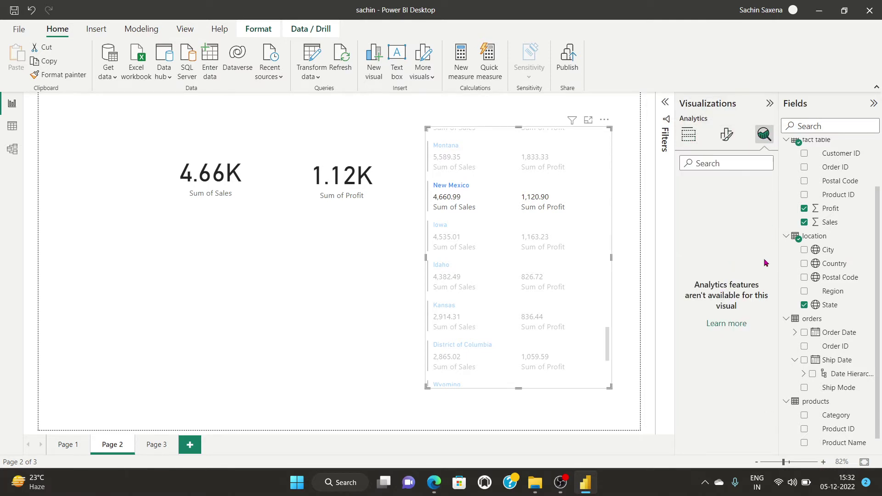
# - Select Iowa in the multi-row card to cross-filter the sales and profit cards, and look through the other states
pyautogui.click(495, 228)
pyautogui.click(286, 291)
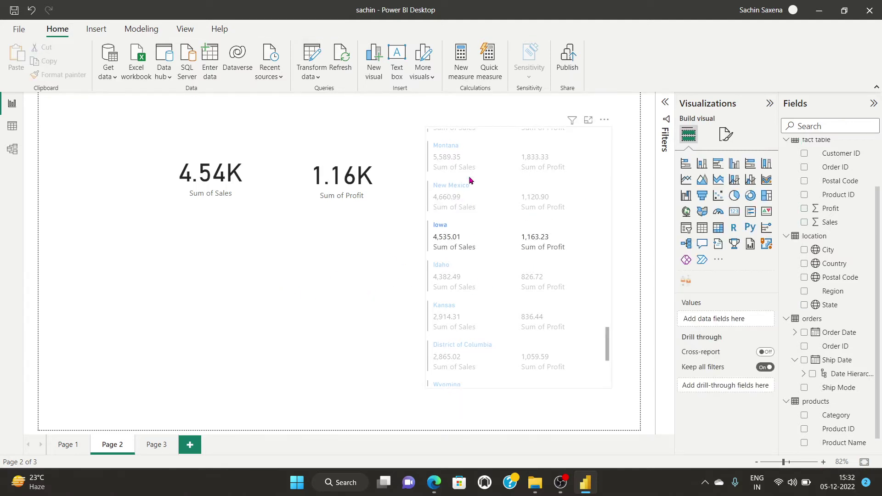
pyautogui.click(496, 215)
pyautogui.scroll(3, 498, 238)
pyautogui.scroll(3, 499, 277)
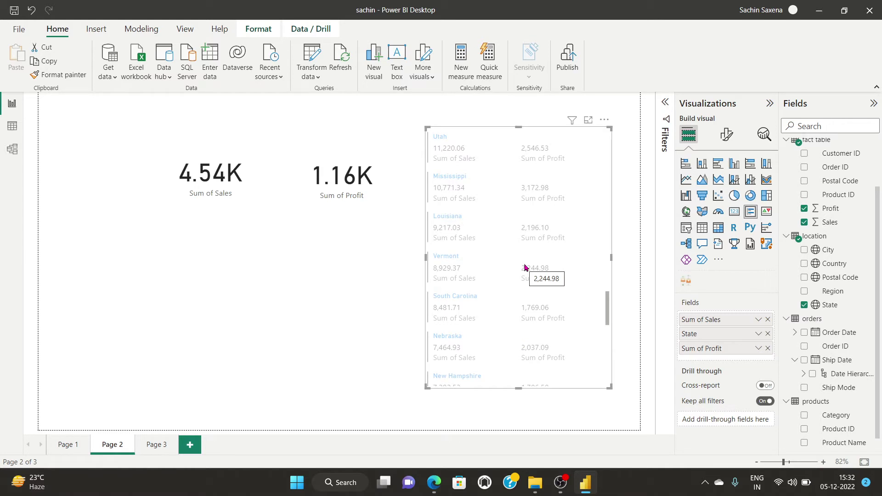
pyautogui.click(560, 482)
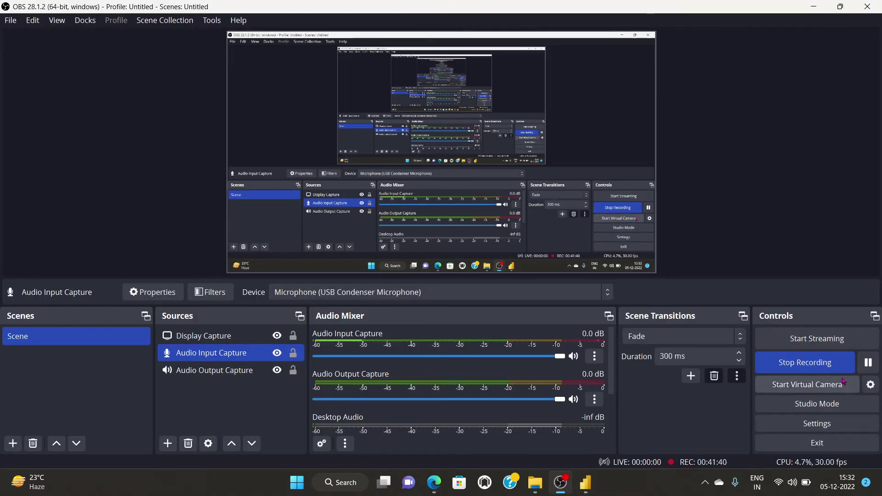
pyautogui.click(868, 363)
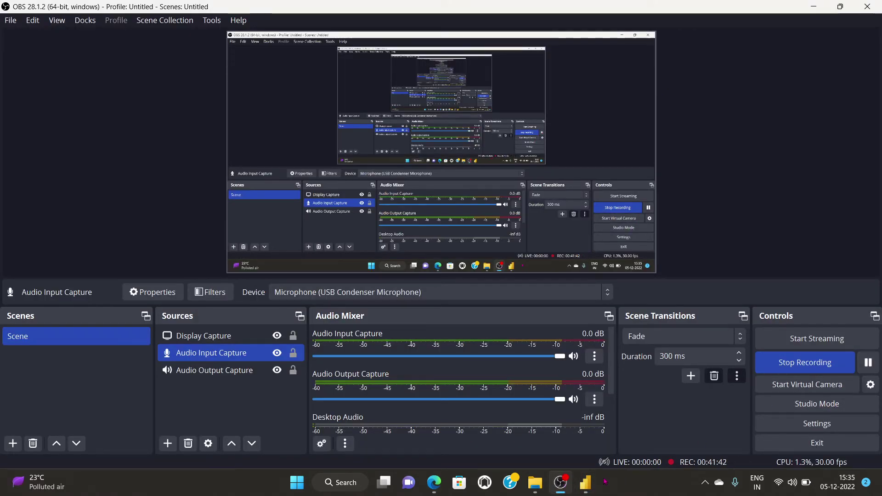
pyautogui.click(586, 482)
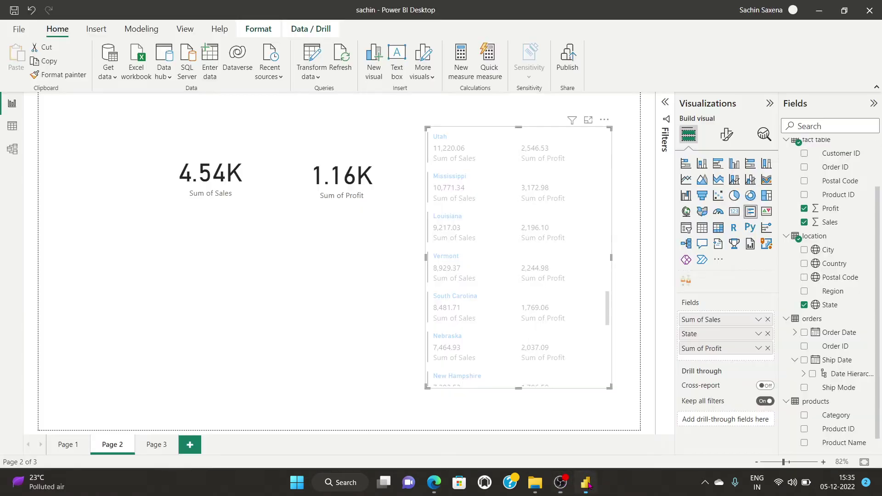
# - Add a pie chart below the sales card with State as the legend and Sum of Sales as the values
pyautogui.click(311, 291)
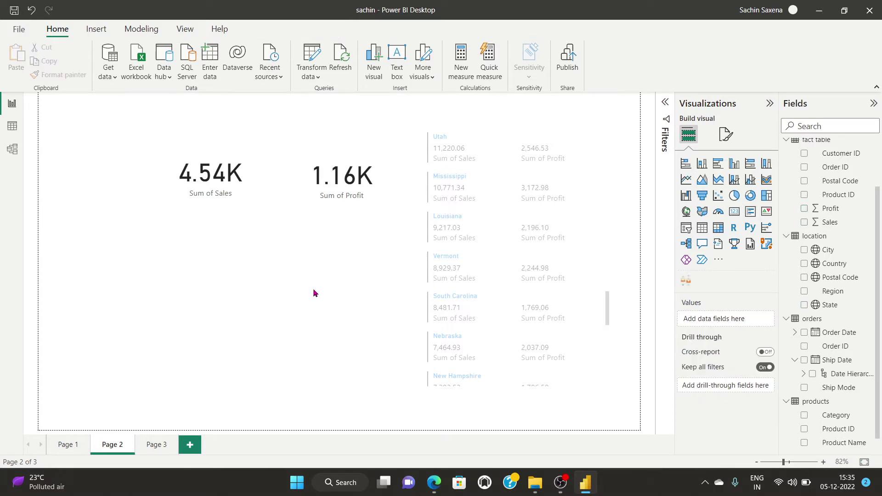
pyautogui.click(734, 195)
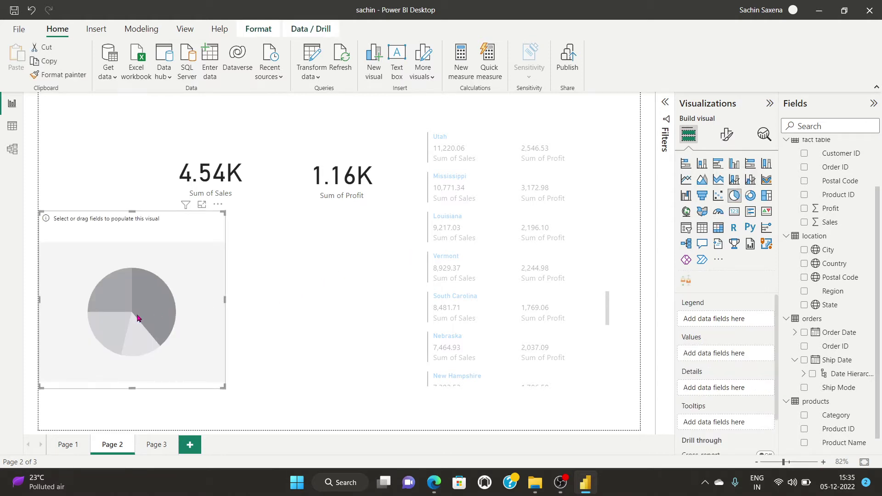
pyautogui.moveTo(137, 315); pyautogui.dragTo(208, 319)
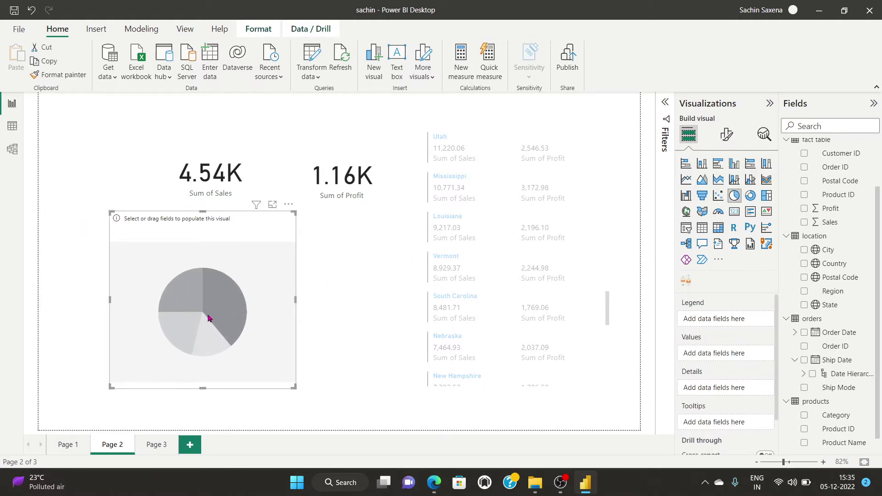
pyautogui.click(803, 305)
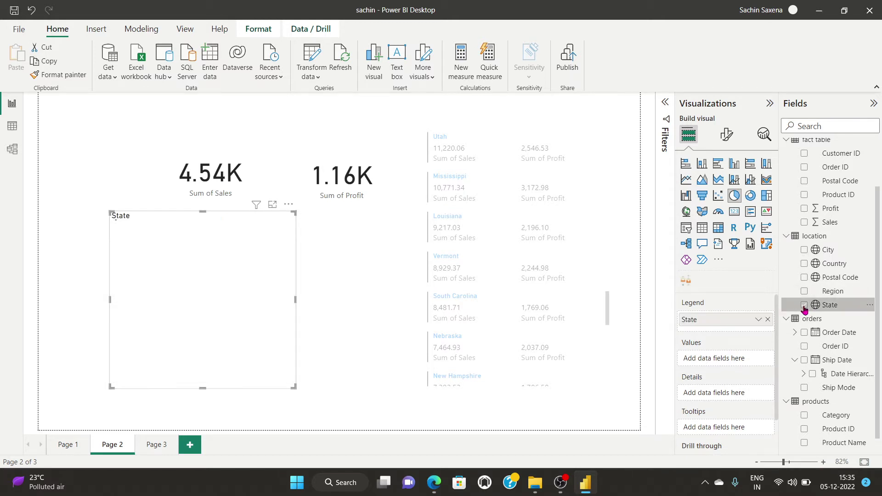
pyautogui.click(804, 222)
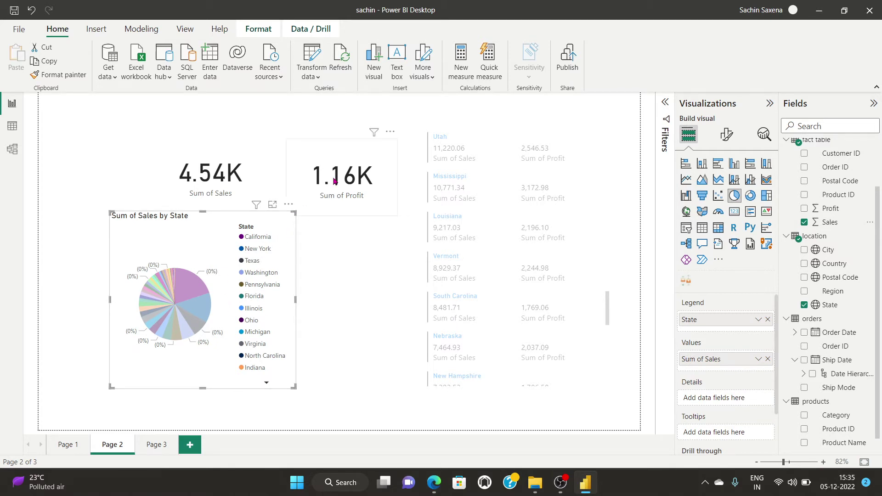
# - Enlarge the pie chart across most of the page, highlighting the Indiana slice and clearing the highlight in between
pyautogui.moveTo(304, 209); pyautogui.dragTo(455, 150)
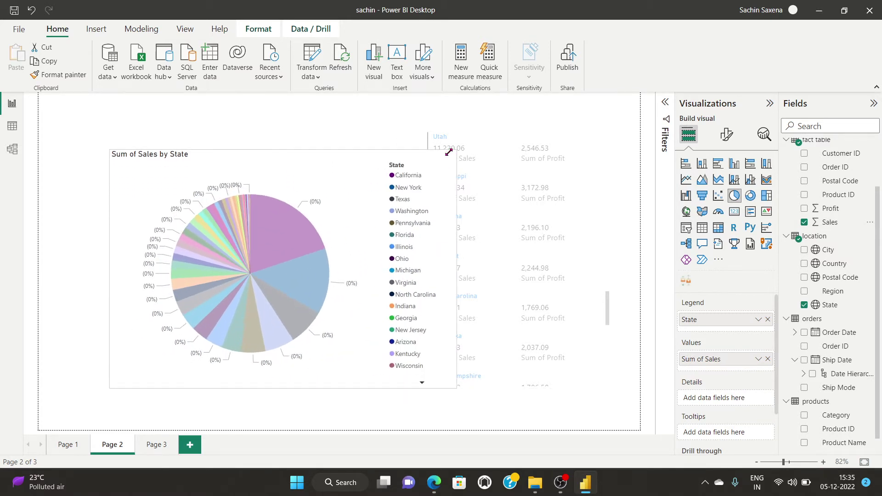
pyautogui.click(238, 280)
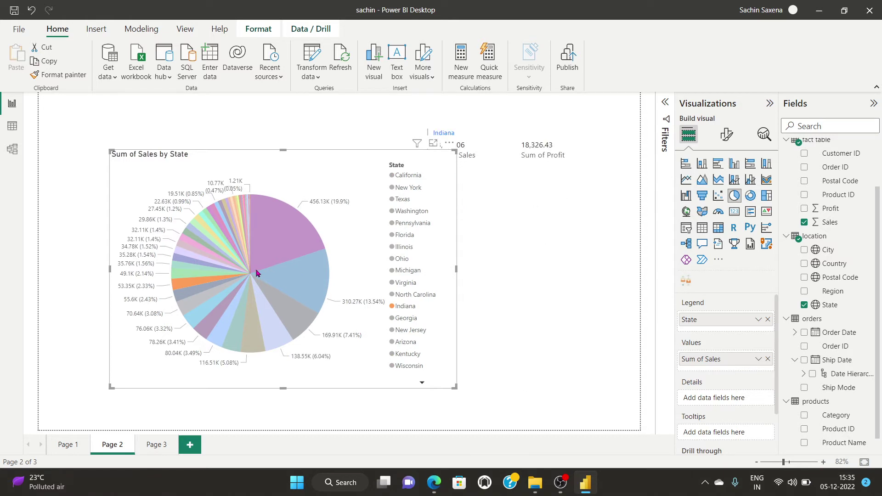
pyautogui.click(334, 183)
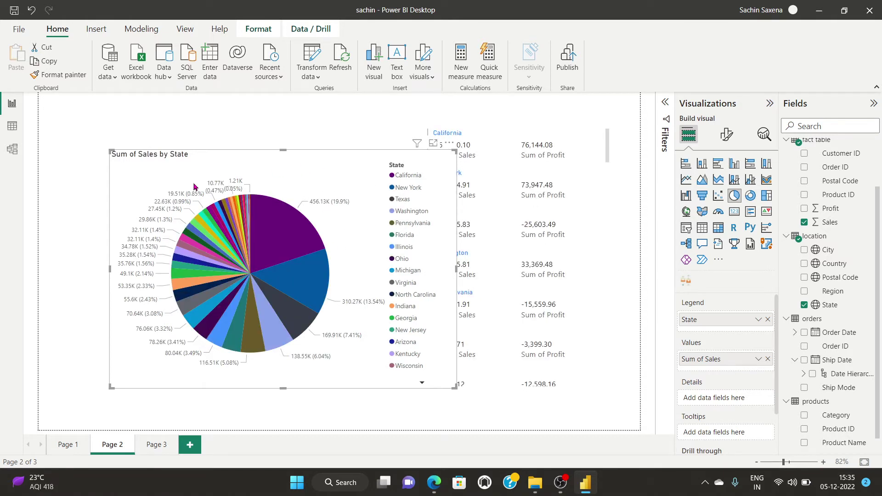
pyautogui.moveTo(456, 151); pyautogui.dragTo(610, 118)
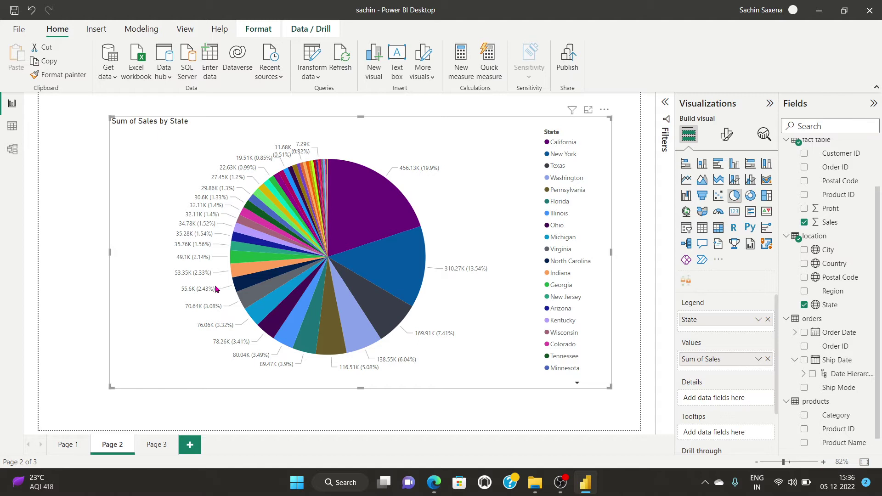
# - Convert the Sum of Sales by State pie chart to a treemap
pyautogui.click(766, 196)
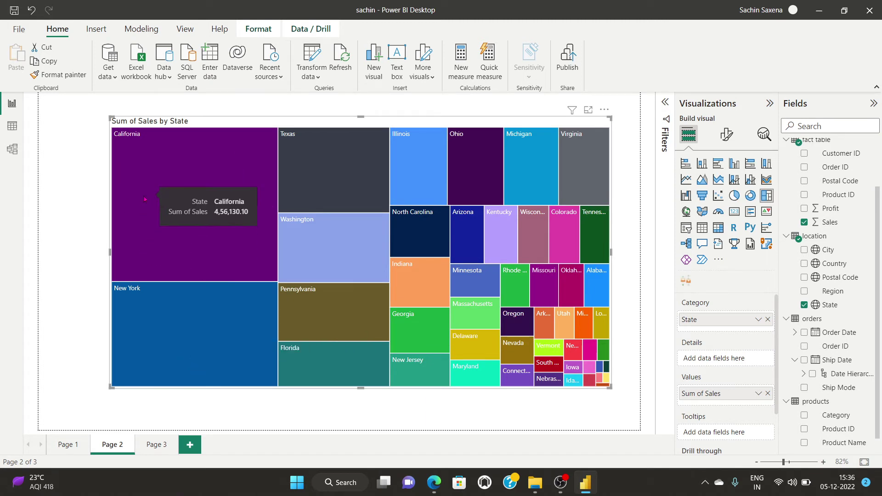
# - Highlight New York in the treemap and look through the treemap's category, details, values and tooltip fields
pyautogui.click(201, 340)
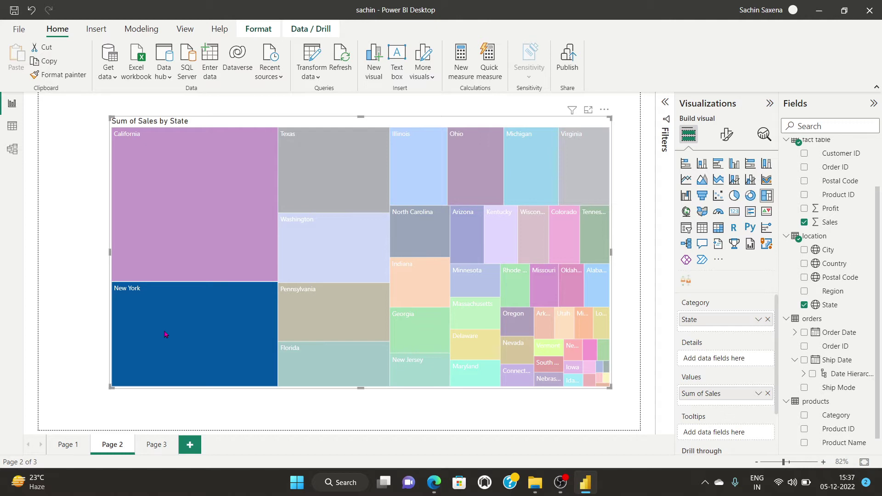
pyautogui.click(616, 258)
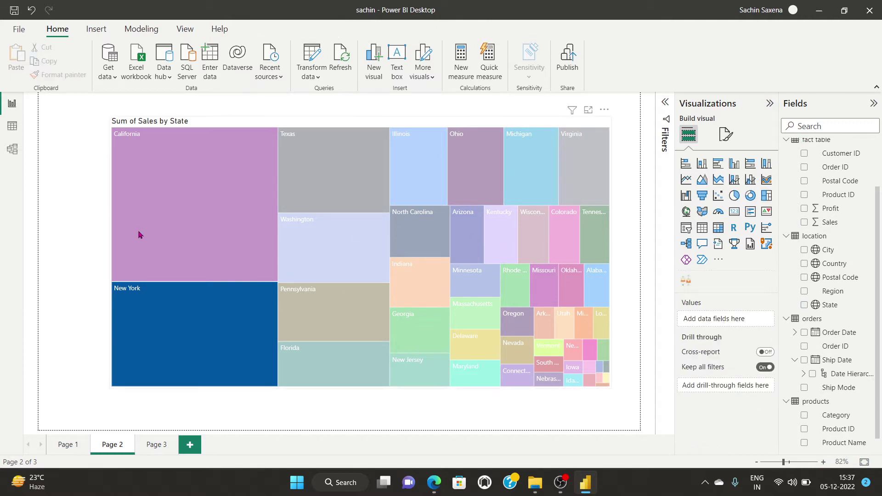
pyautogui.click(387, 117)
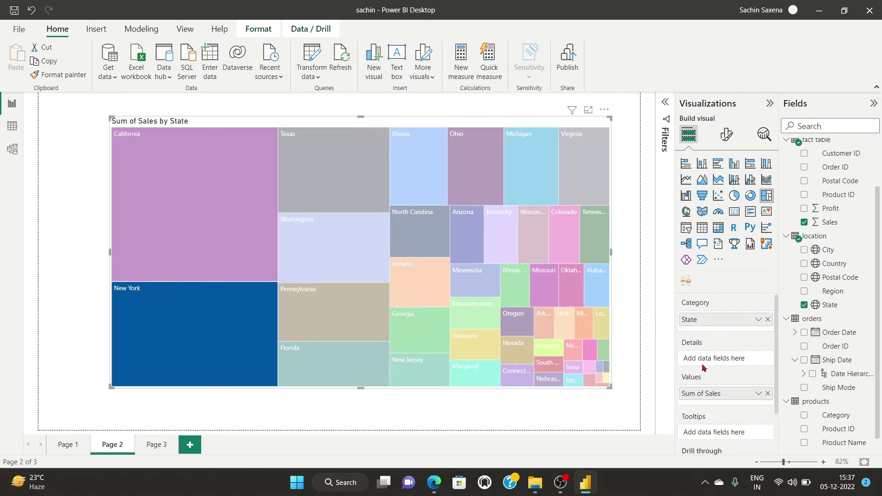
pyautogui.scroll(-2, 724, 358)
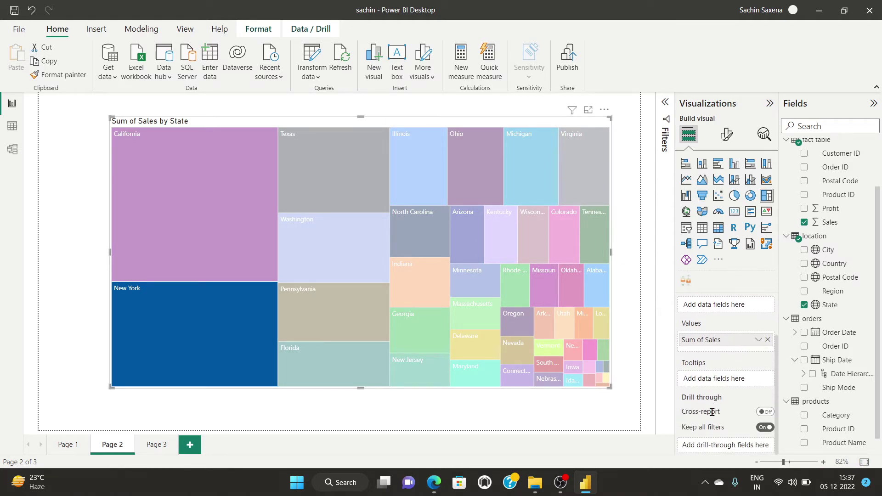
pyautogui.scroll(2, 715, 399)
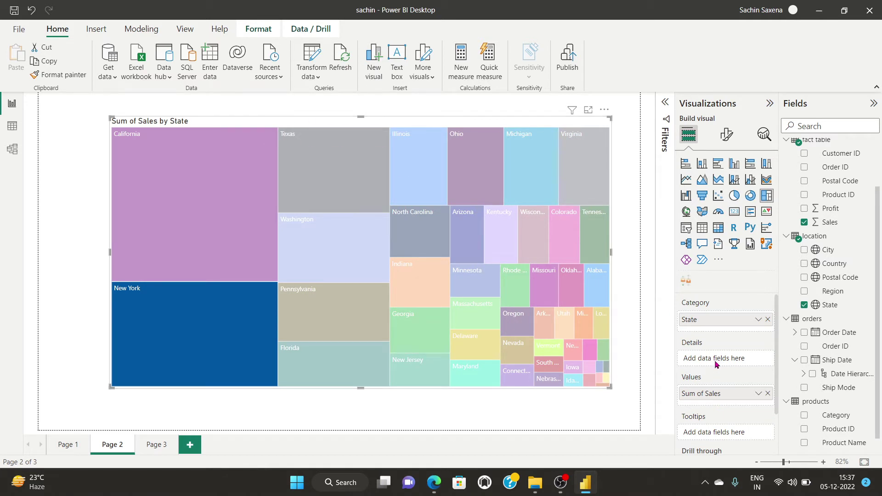
pyautogui.scroll(-2, 717, 365)
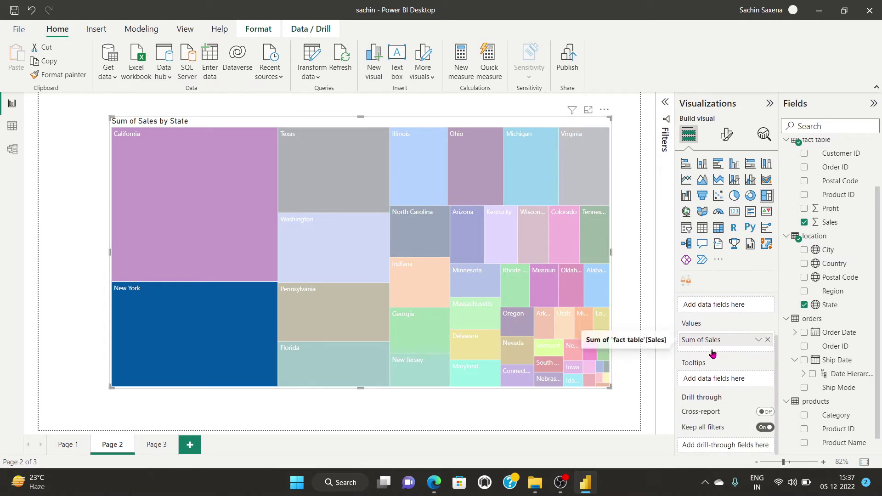
pyautogui.click(561, 482)
pyautogui.click(863, 366)
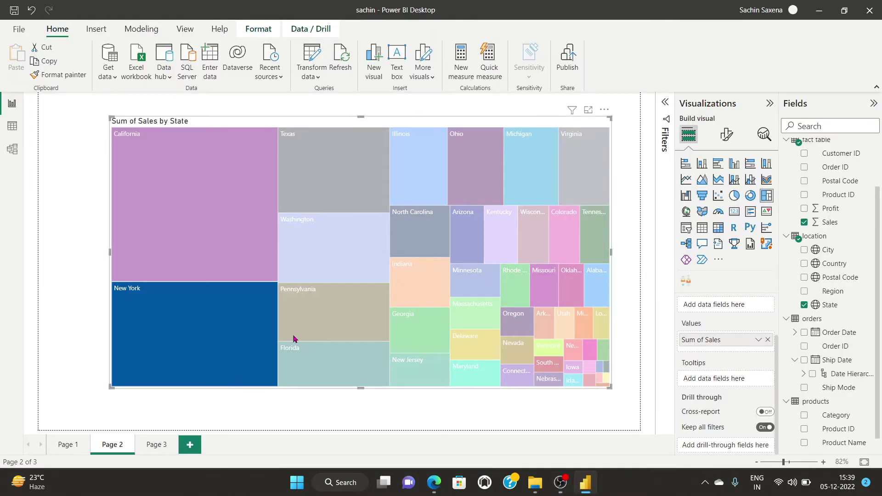
pyautogui.click(77, 337)
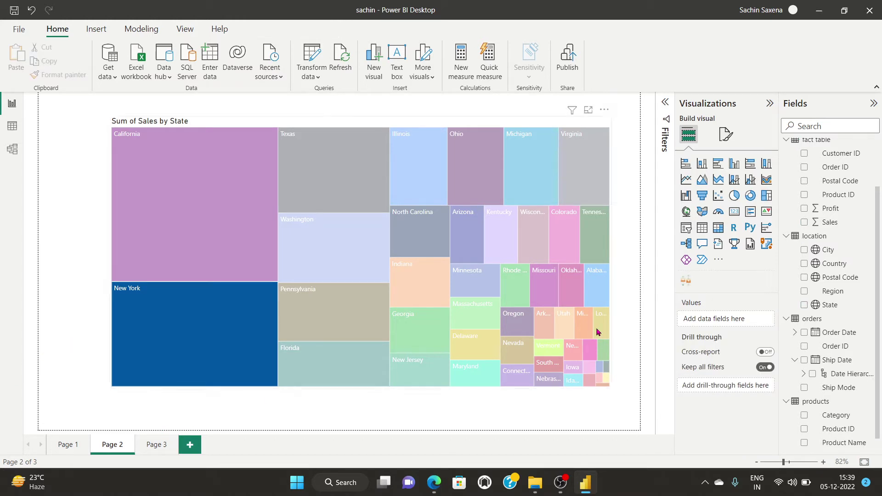
# - Add an empty table visual to Page 3, then position and enlarge it in the left half of the page
pyautogui.click(156, 444)
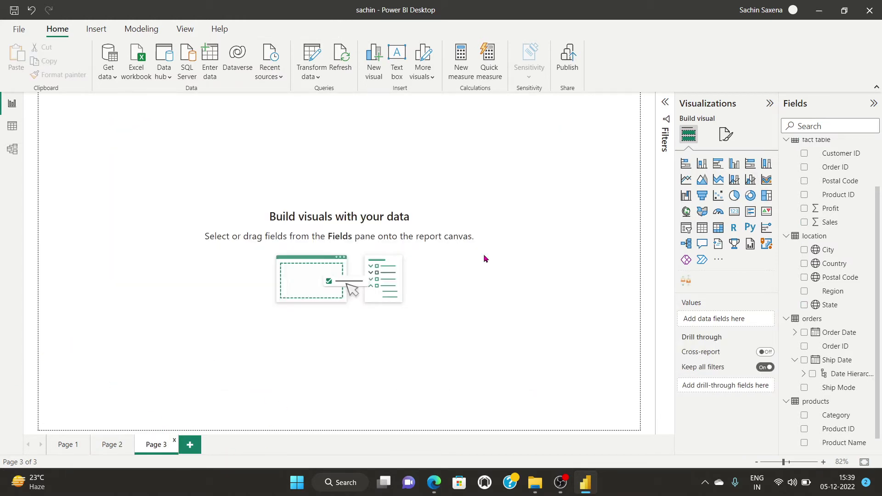
pyautogui.click(701, 228)
pyautogui.moveTo(71, 166); pyautogui.dragTo(179, 256)
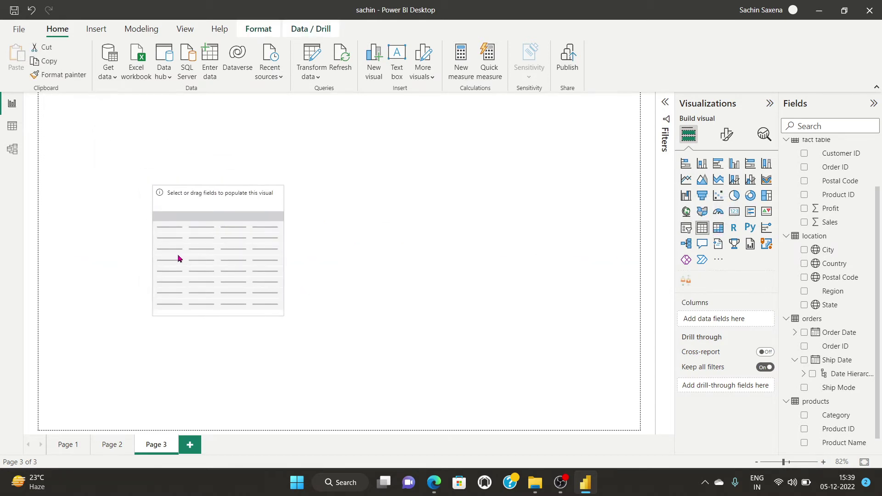
pyautogui.moveTo(280, 314); pyautogui.dragTo(224, 261)
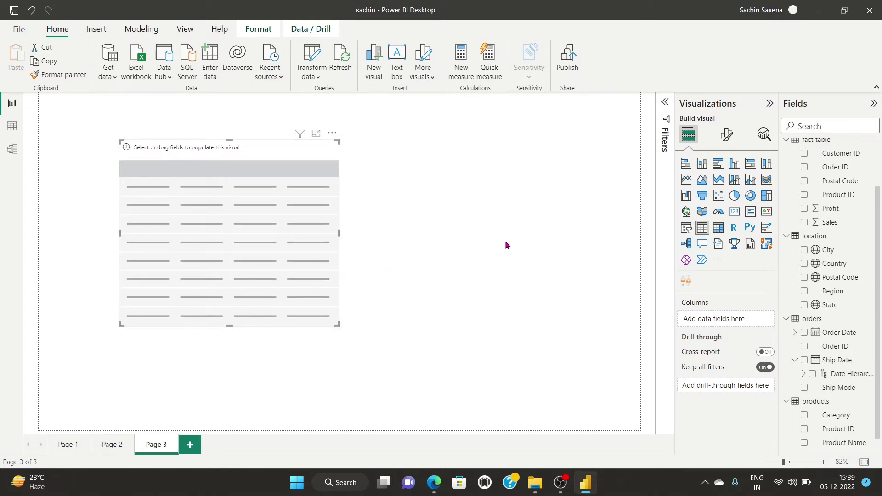
# - Fill the table with Sales, Profit, Region and State columns, and enlarge it to show more rows
pyautogui.click(804, 223)
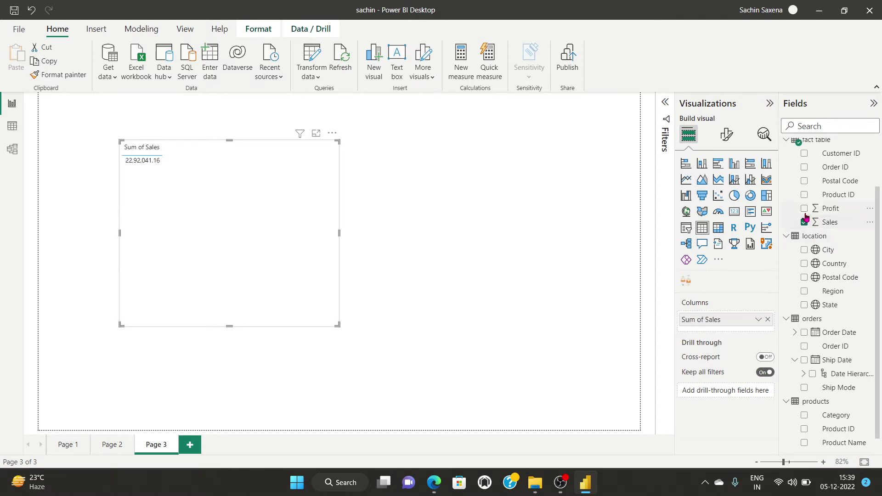
pyautogui.click(804, 209)
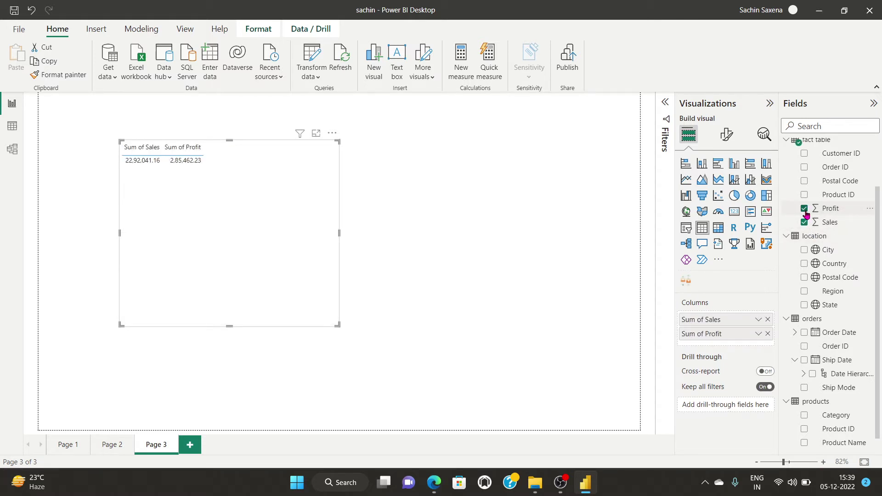
pyautogui.click(804, 291)
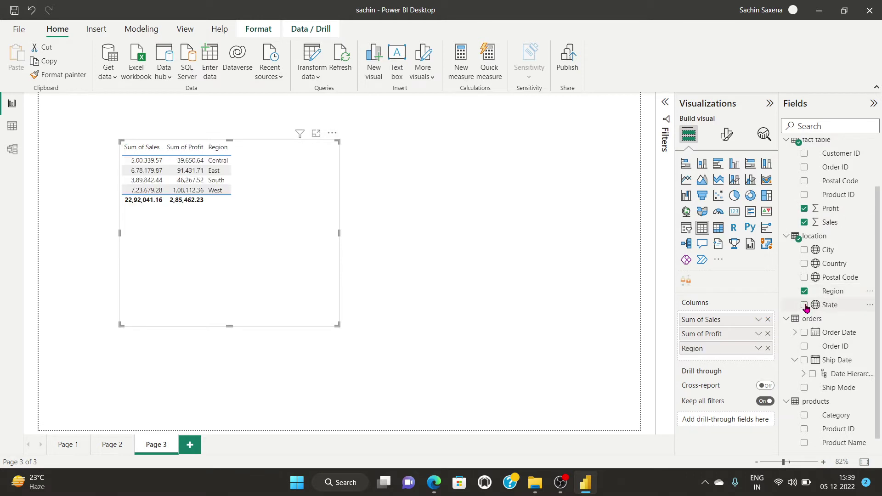
pyautogui.click(805, 306)
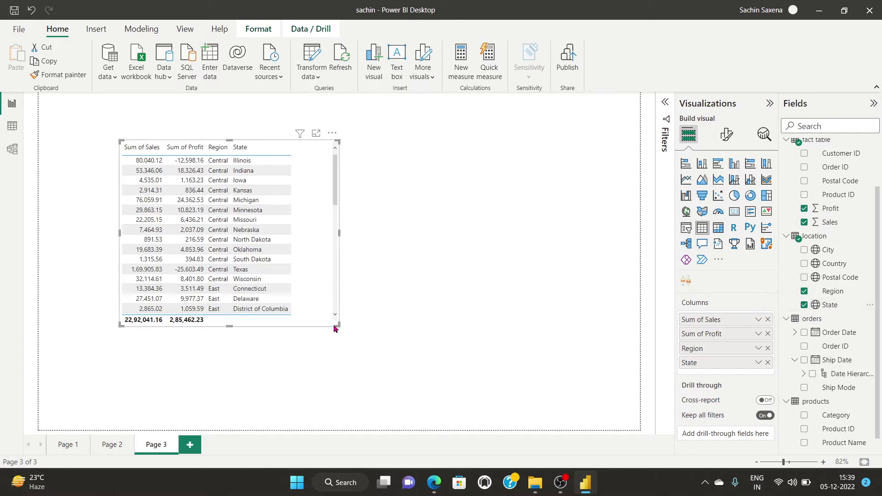
pyautogui.moveTo(337, 325); pyautogui.dragTo(412, 388)
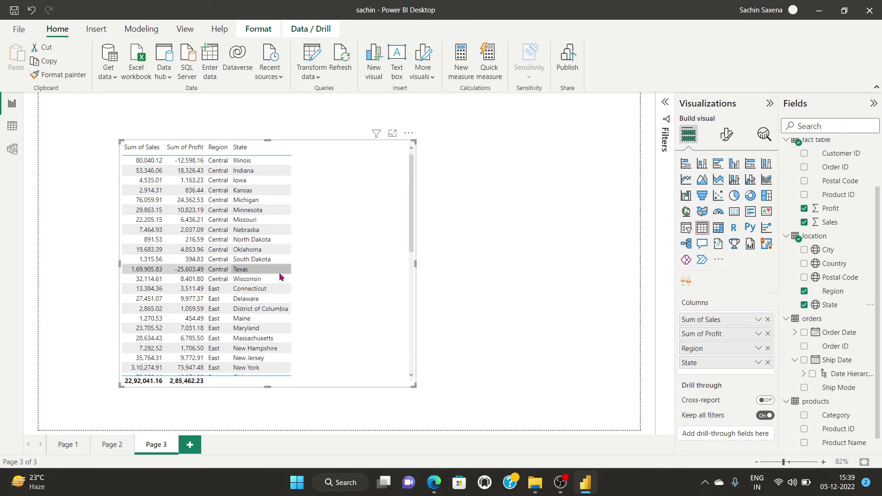
# - Look through the table's sales and profit rows by region and state, and check the visual's available options
pyautogui.scroll(-9, 281, 276)
pyautogui.scroll(9, 279, 274)
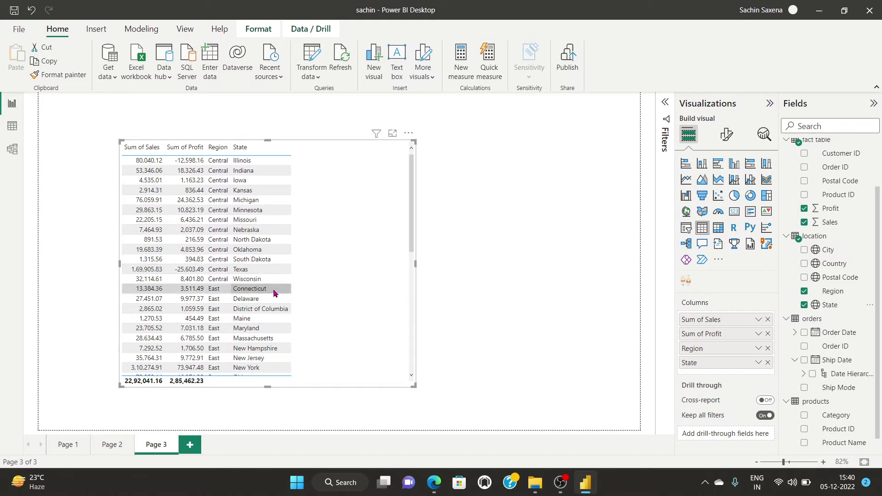
pyautogui.scroll(-5, 254, 311)
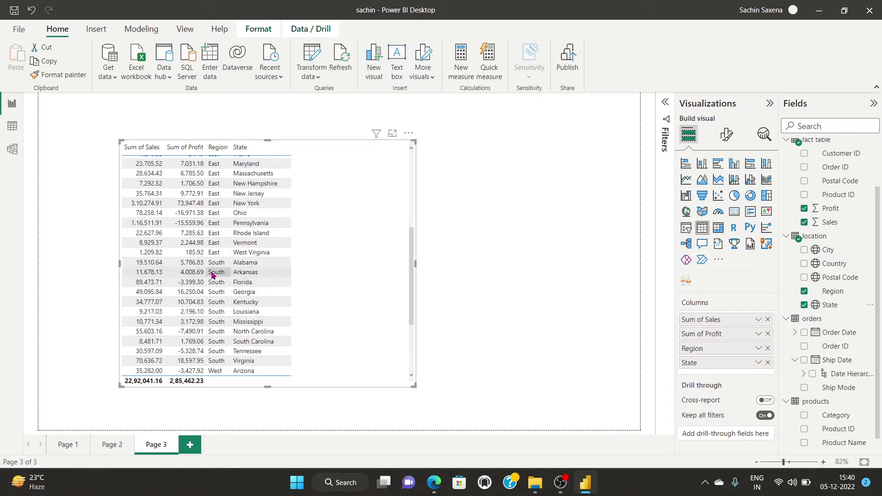
pyautogui.scroll(5, 214, 347)
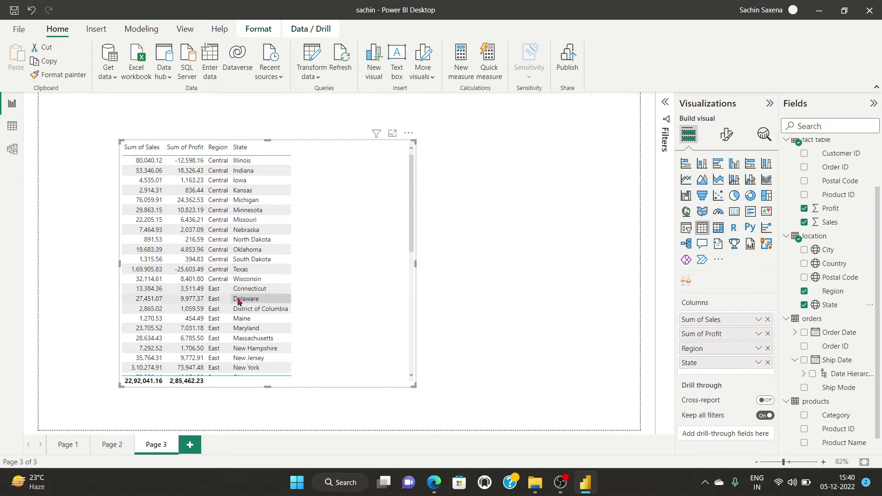
pyautogui.click(409, 133)
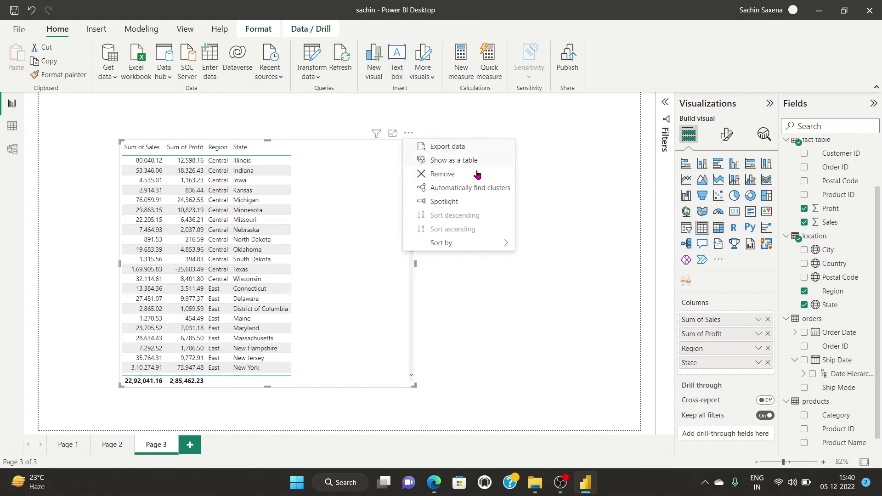
pyautogui.click(606, 207)
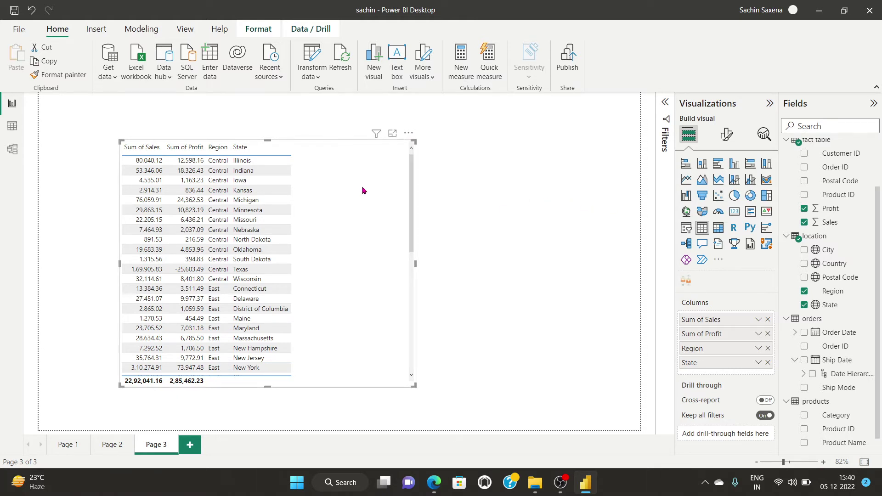
pyautogui.click(495, 225)
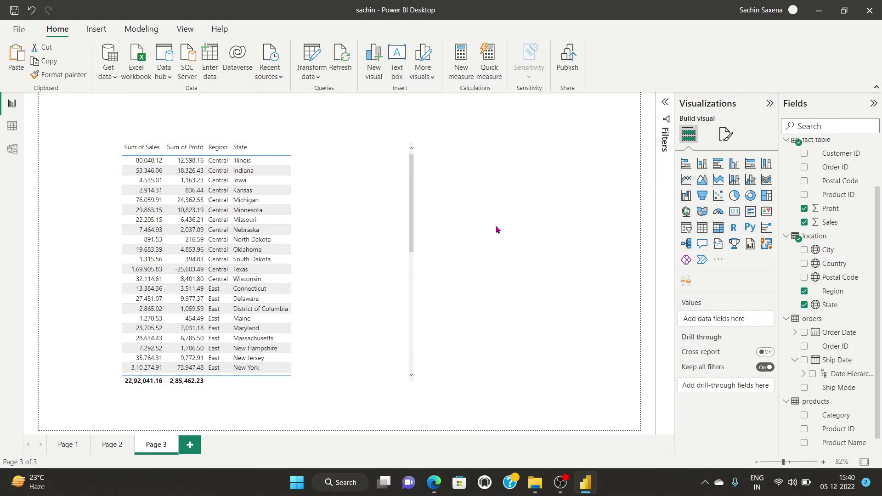
# - Duplicate the table, place the copy in the right half of the page and shift the original further left
pyautogui.hotkey('ctrl', 'z')
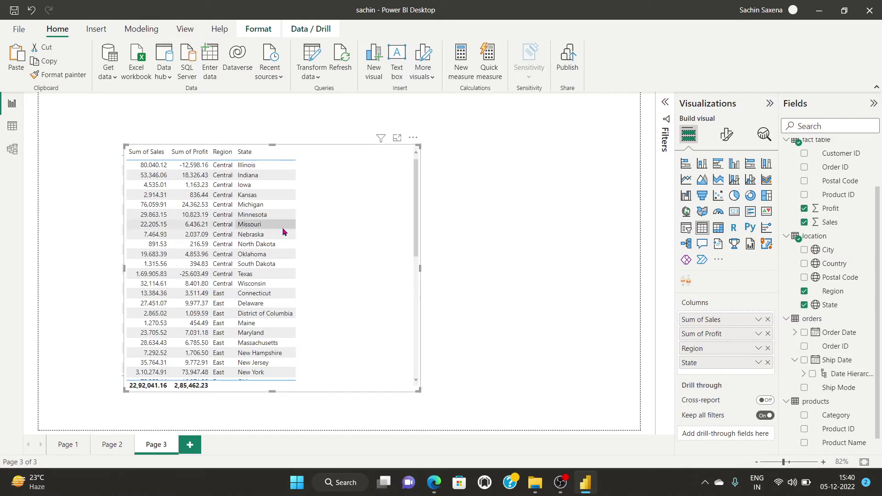
pyautogui.hotkey('ctrl', 'c')
pyautogui.hotkey('ctrl', 'v')
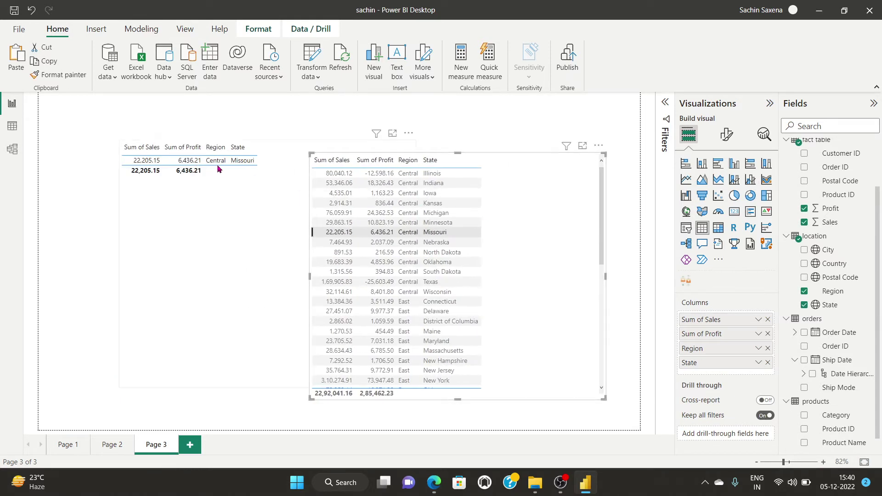
pyautogui.moveTo(219, 202); pyautogui.dragTo(200, 205)
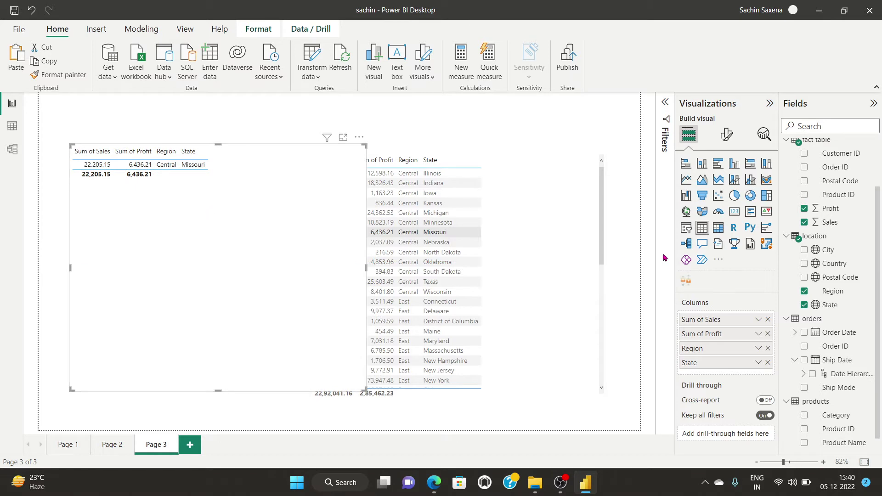
# - Convert the left table to a matrix without the Missouri filter, and widen it to view the state columns through to the totals
pyautogui.click(718, 228)
pyautogui.click(193, 252)
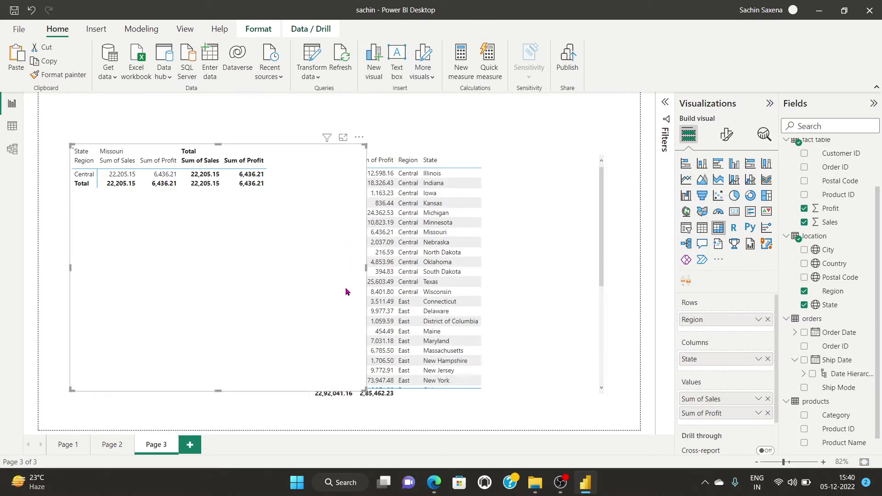
pyautogui.moveTo(366, 269); pyautogui.dragTo(581, 276)
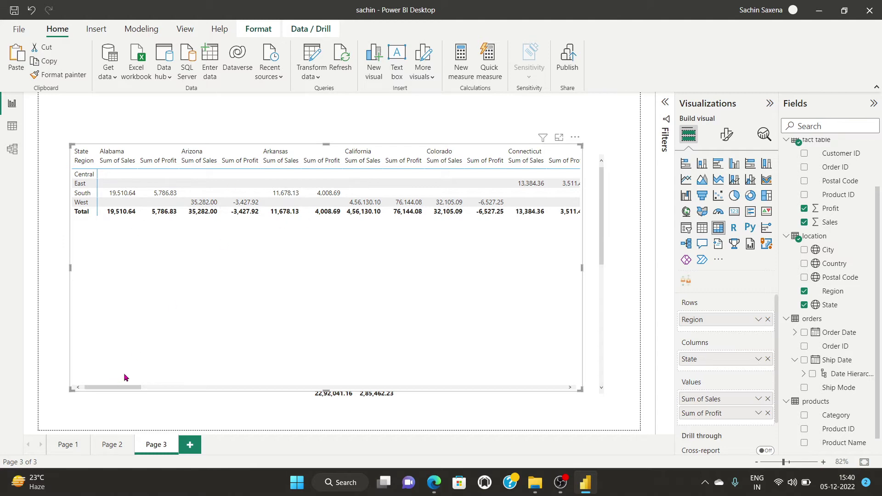
pyautogui.moveTo(112, 388); pyautogui.dragTo(564, 384)
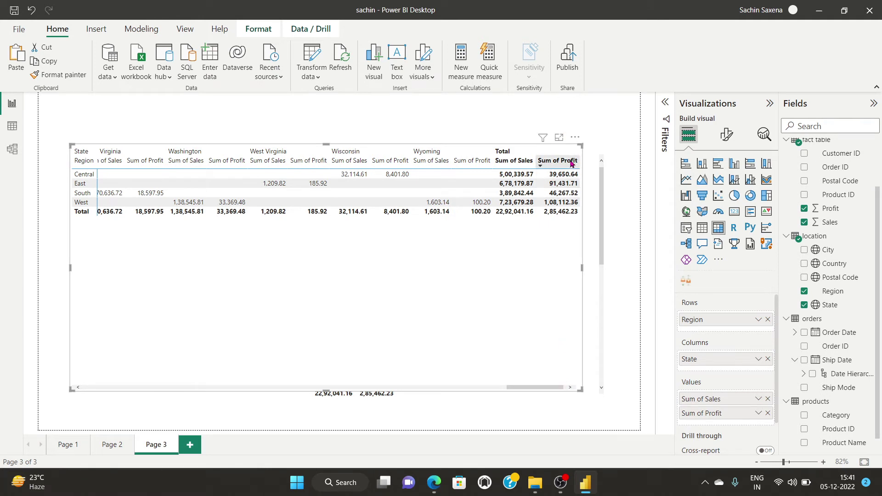
# - Shrink the matrix to a narrow visual beside the table, and compare the field layout of the table and the matrix
pyautogui.moveTo(579, 148); pyautogui.dragTo(186, 153)
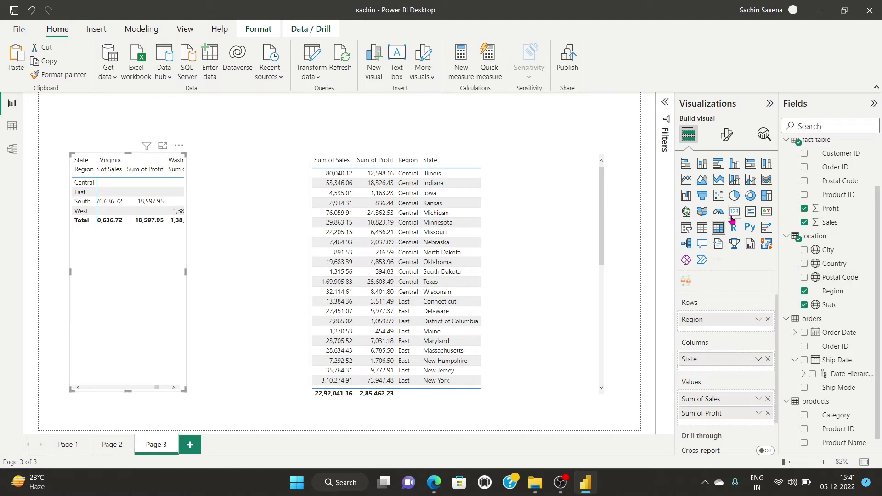
pyautogui.click(537, 270)
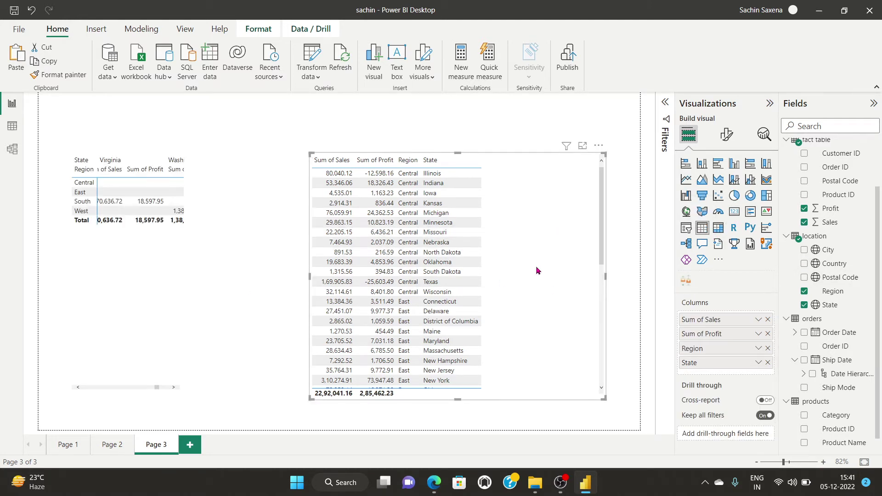
pyautogui.click(142, 280)
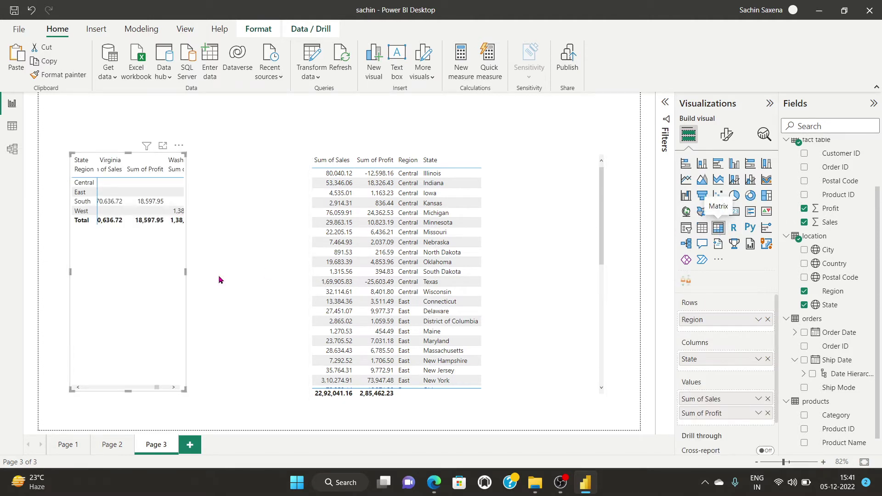
pyautogui.click(259, 276)
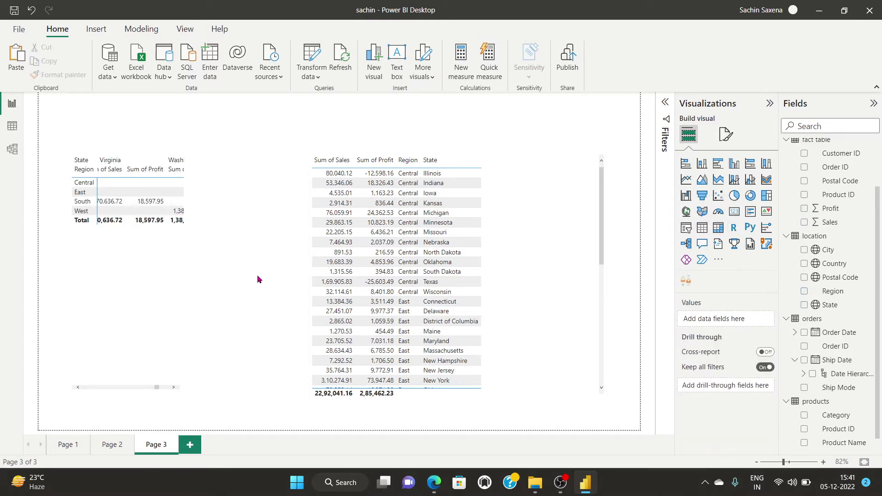
pyautogui.click(560, 482)
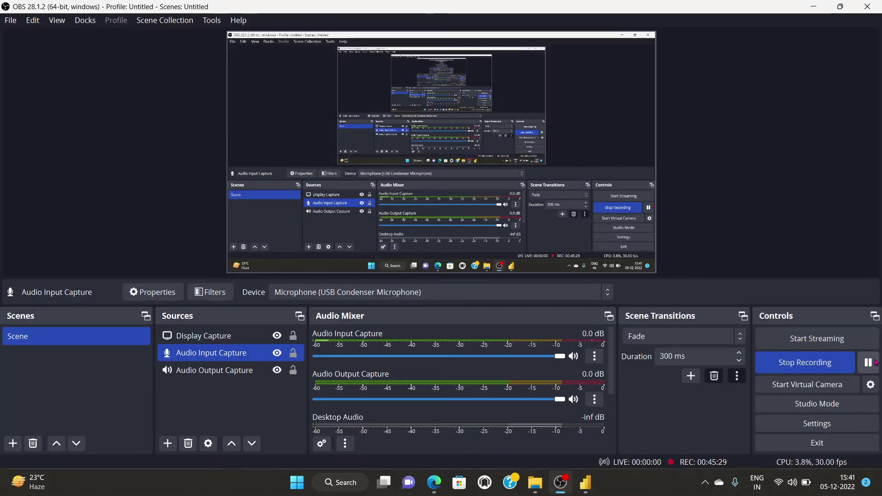
pyautogui.click(868, 362)
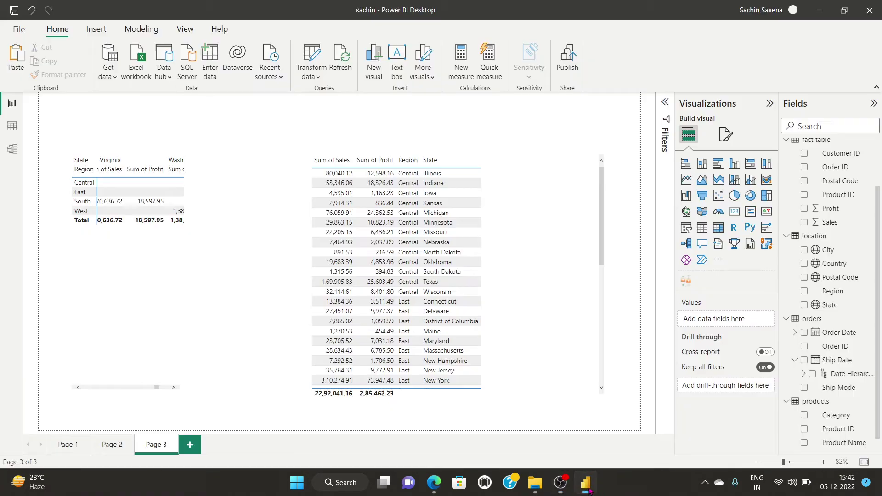
# - Add a new blank report page after Page 3
pyautogui.click(585, 483)
pyautogui.click(551, 274)
pyautogui.click(190, 445)
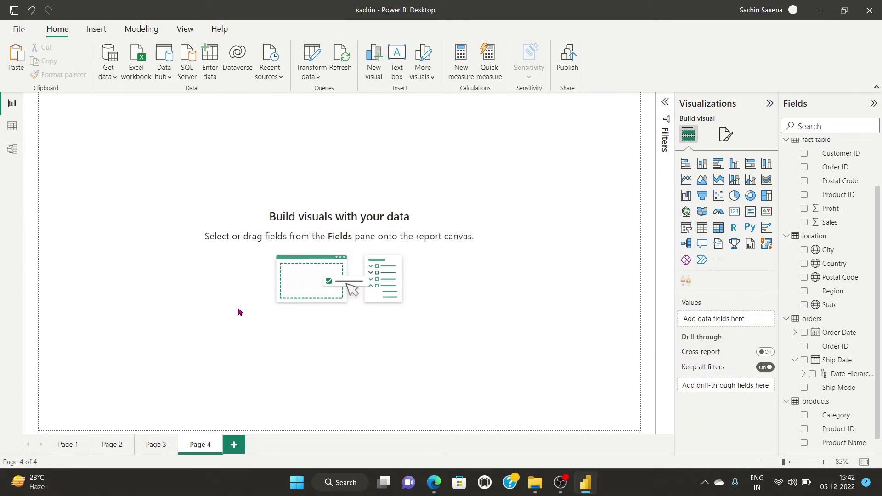
# - Add an enlarged funnel chart to the blank page with Sub-Category as category and Profit as values
pyautogui.click(703, 196)
pyautogui.moveTo(98, 157); pyautogui.dragTo(212, 233)
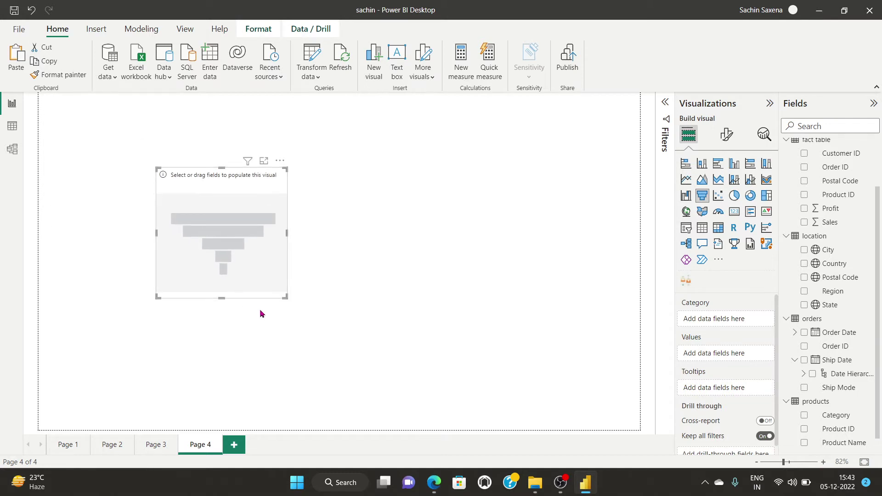
pyautogui.moveTo(286, 297); pyautogui.dragTo(411, 366)
pyautogui.scroll(-1, 835, 322)
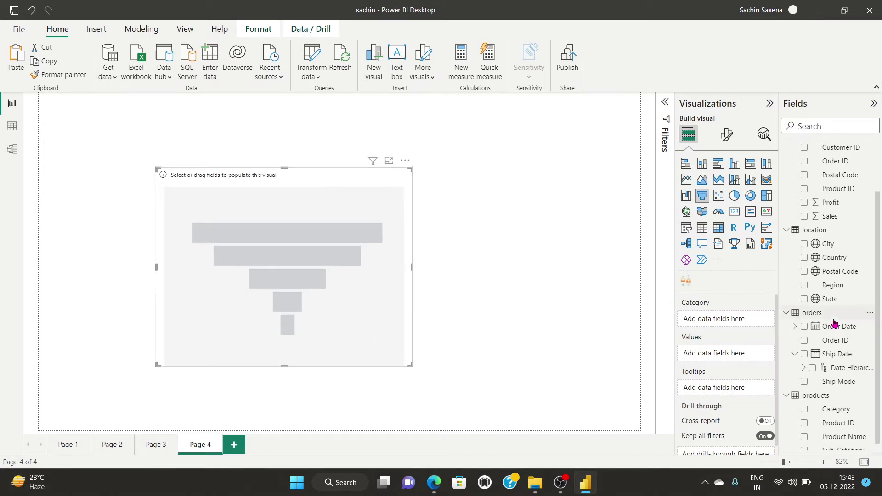
pyautogui.scroll(-1, 835, 323)
pyautogui.click(804, 442)
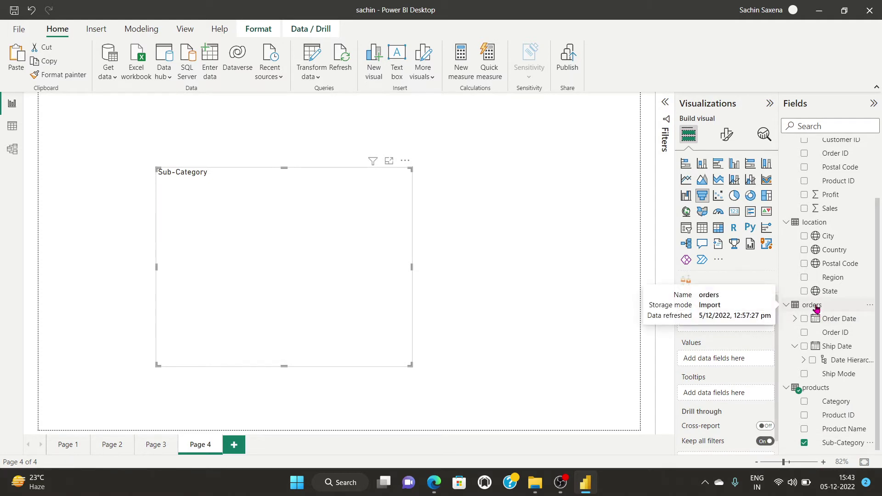
pyautogui.click(805, 195)
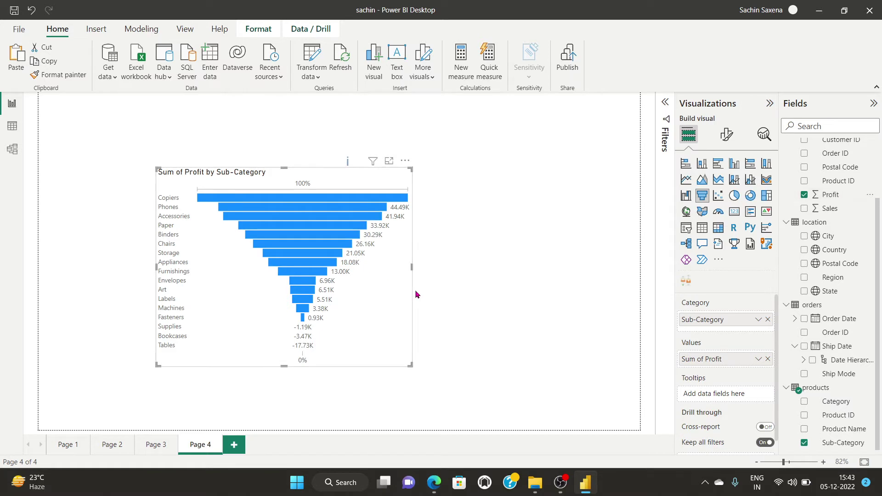
# - Enlarge the funnel chart to cover most of the page, and look over its applied filters and available options
pyautogui.moveTo(412, 167); pyautogui.dragTo(590, 140)
pyautogui.moveTo(373, 365); pyautogui.dragTo(376, 397)
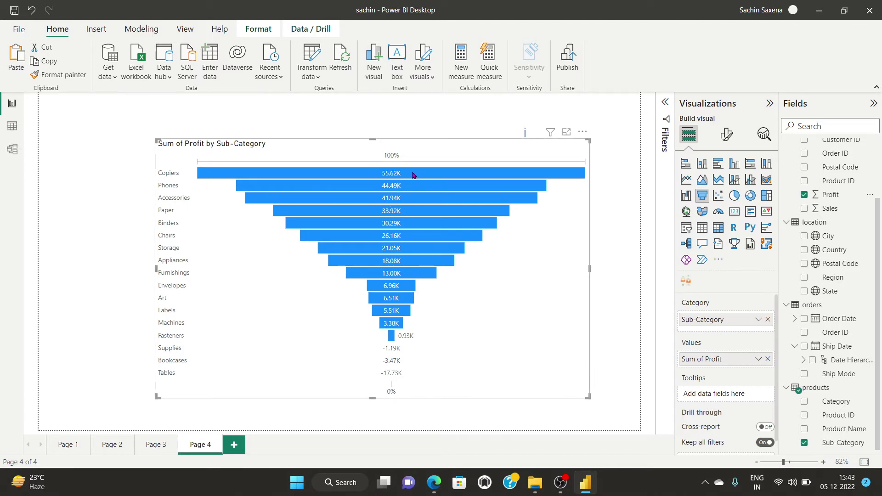
pyautogui.moveTo(419, 177)
pyautogui.moveTo(551, 132)
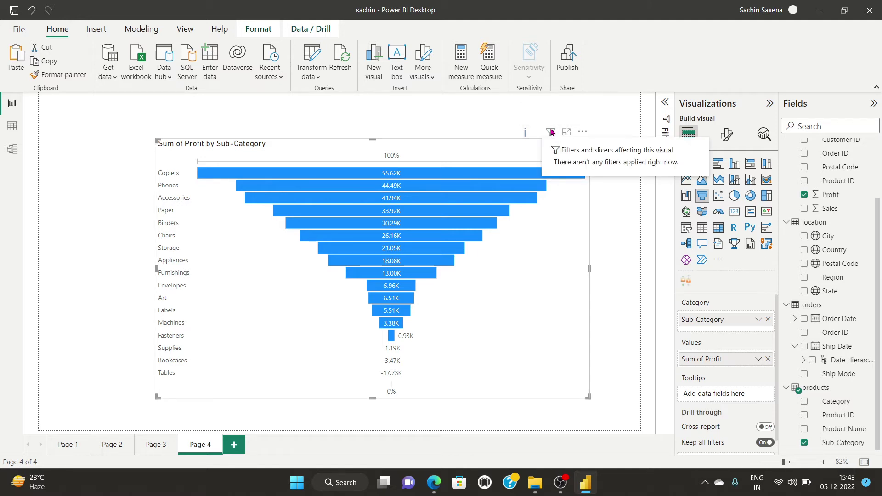
pyautogui.click(583, 132)
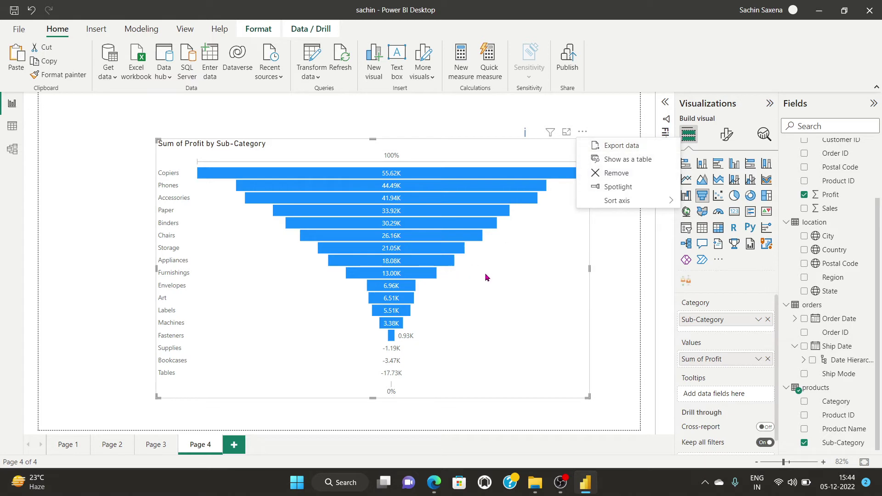
pyautogui.press('Escape')
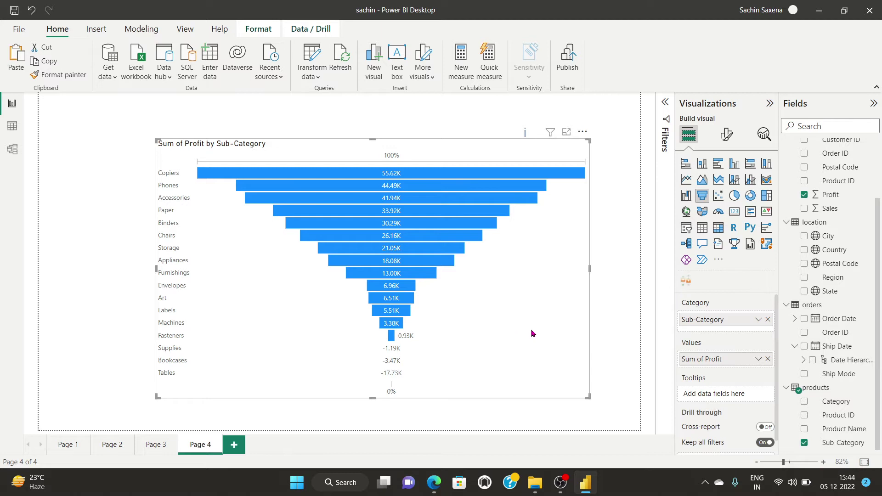
# - Return to Power BI Desktop and remove the funnel chart from Page 4
pyautogui.click(625, 307)
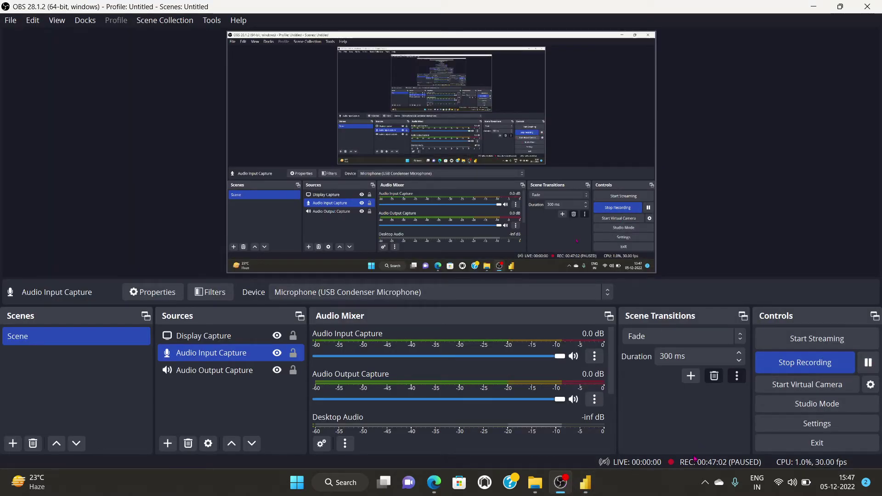
pyautogui.click(585, 482)
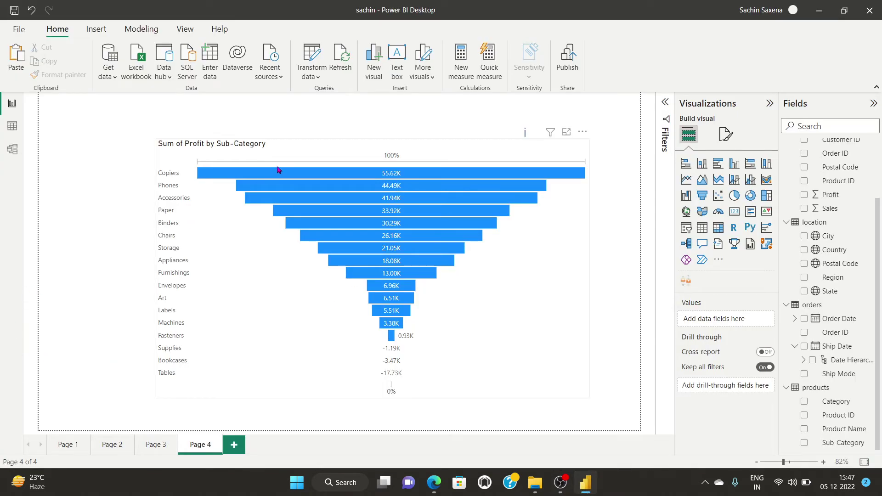
pyautogui.click(296, 152)
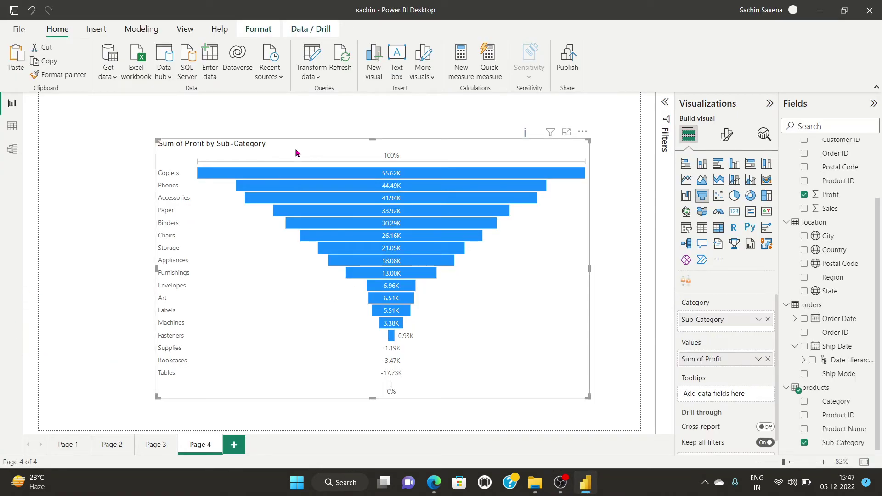
pyautogui.click(582, 132)
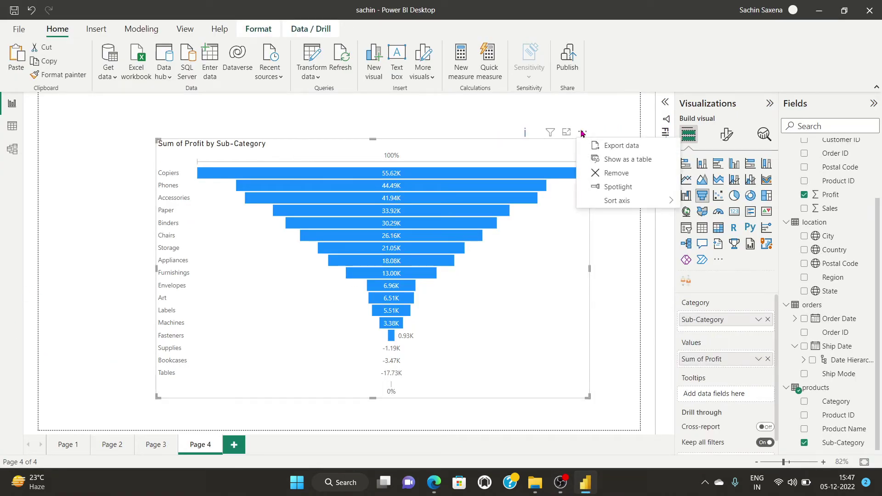
pyautogui.click(625, 173)
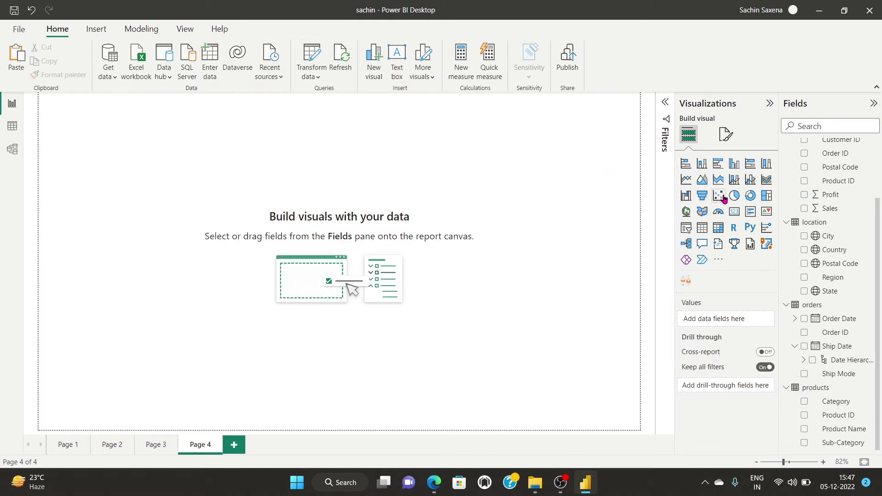
# - Add an enlarged clustered column chart to the page with Order Date on the X-axis and Sales on the Y-axis
pyautogui.click(735, 168)
pyautogui.moveTo(164, 203); pyautogui.dragTo(195, 214)
pyautogui.moveTo(252, 265); pyautogui.dragTo(419, 360)
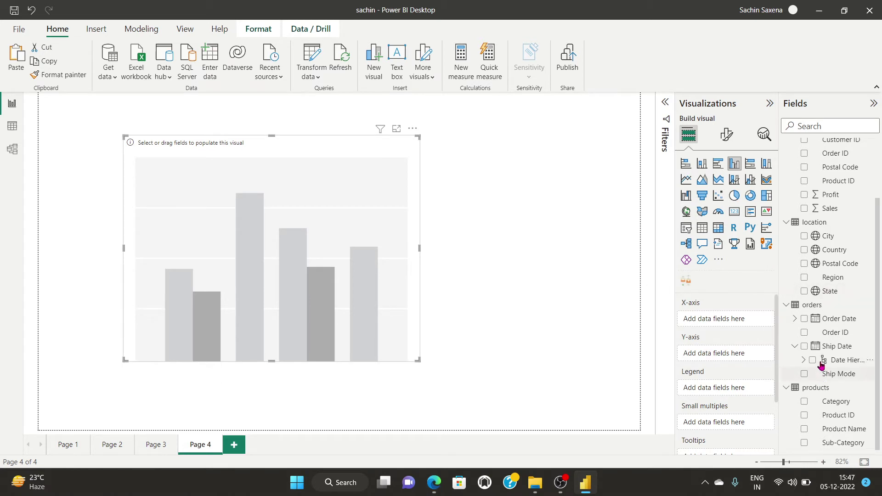
pyautogui.click(804, 320)
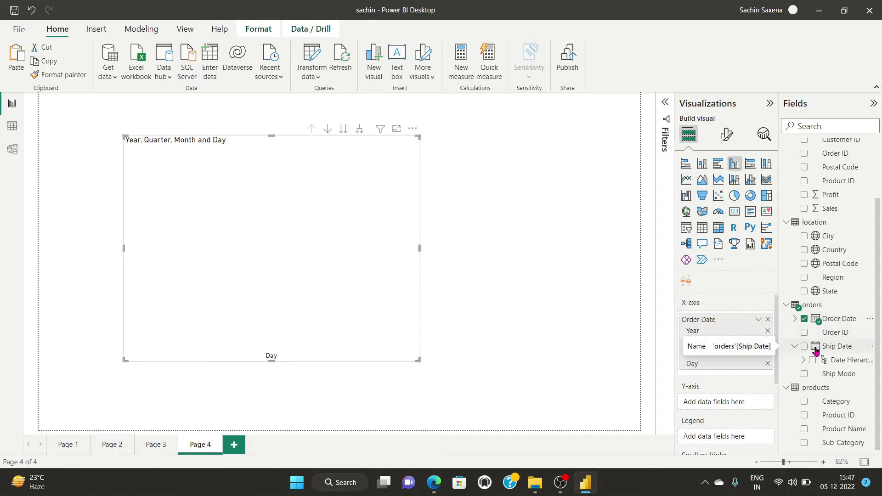
pyautogui.click(805, 208)
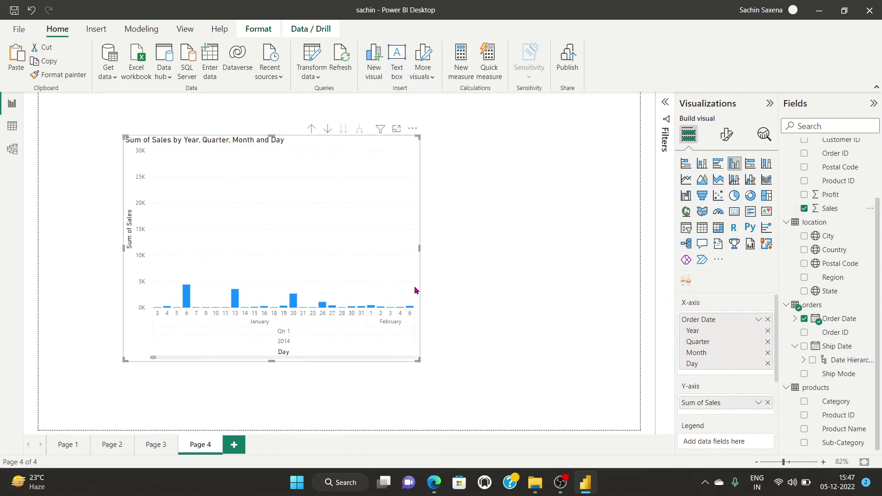
# - Remove Quarter, Month and Day from the X-axis so only Year remains, and widen the column chart
pyautogui.click(768, 343)
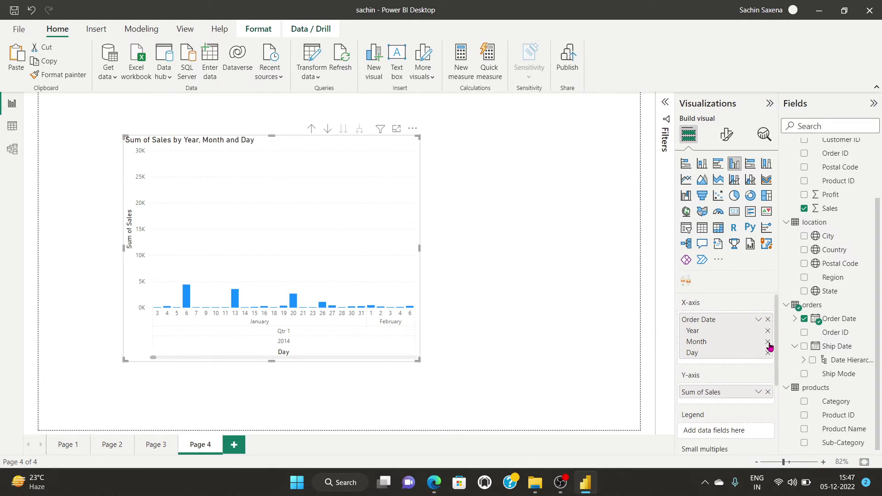
pyautogui.click(768, 342)
pyautogui.click(768, 341)
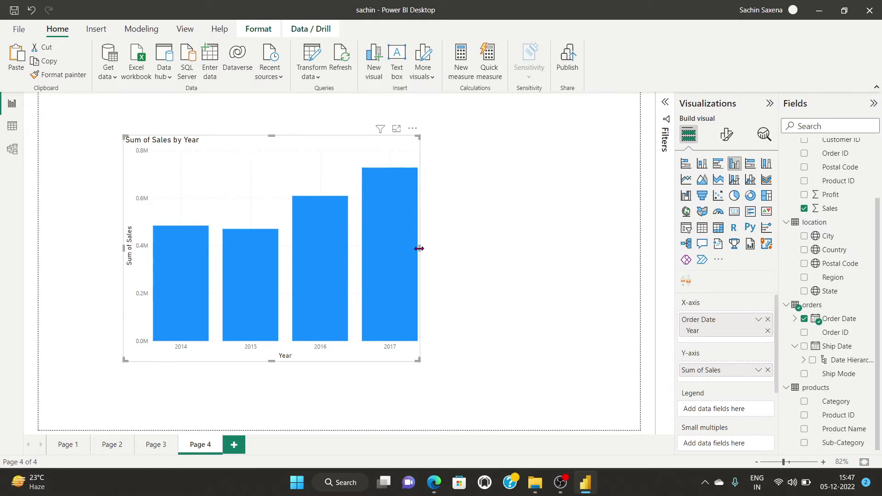
pyautogui.moveTo(419, 248); pyautogui.dragTo(550, 249)
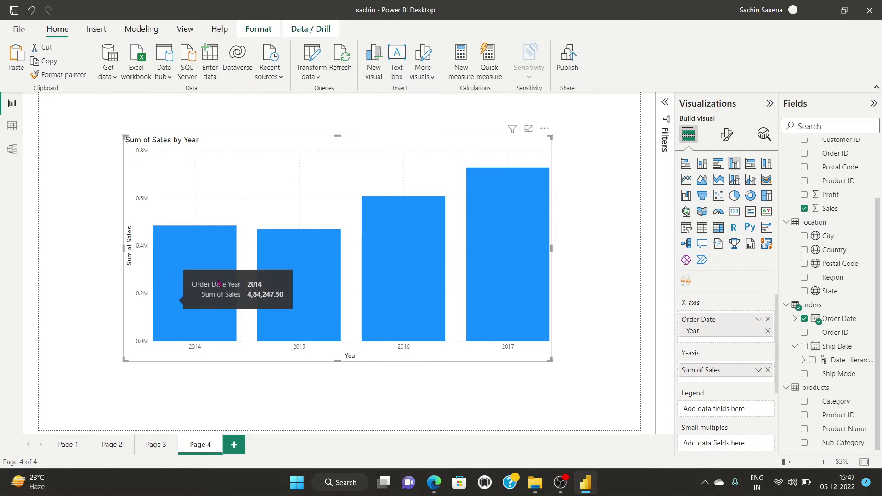
# - Split the yearly sales columns by customer segment using the Segment field as the legend
pyautogui.moveTo(226, 311)
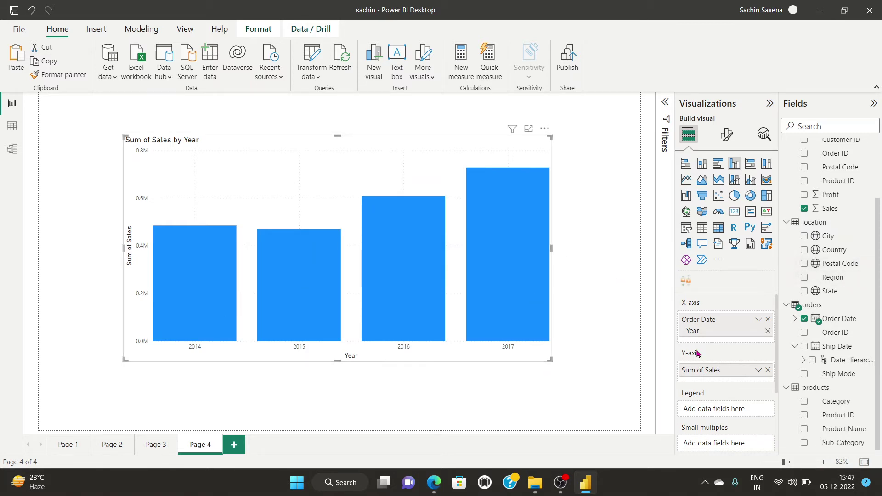
pyautogui.scroll(-2, 710, 404)
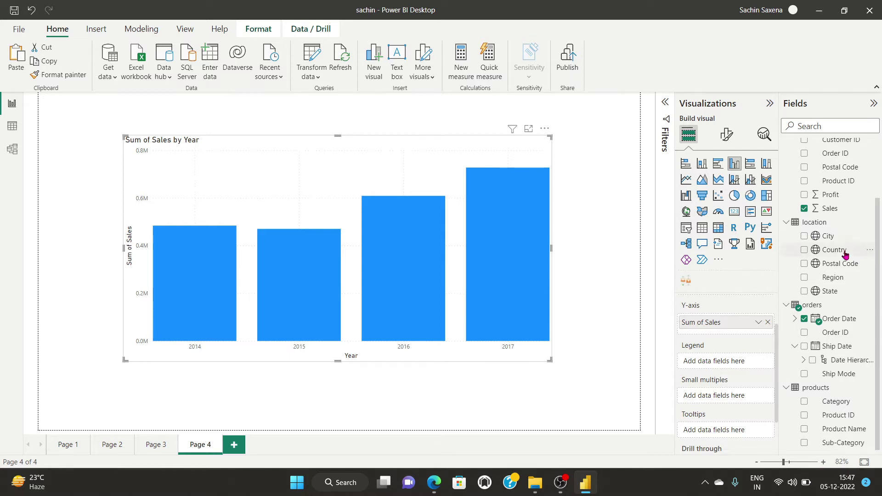
pyautogui.scroll(2, 847, 311)
pyautogui.scroll(2, 846, 312)
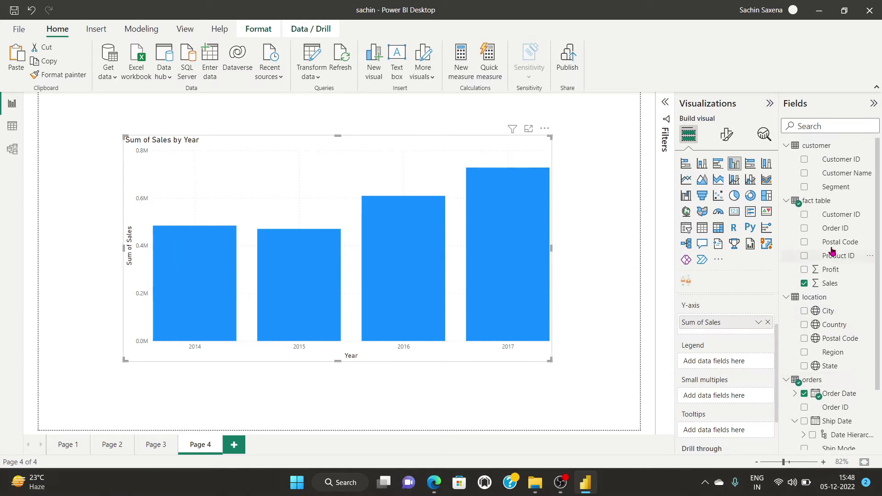
pyautogui.moveTo(832, 186); pyautogui.dragTo(736, 362)
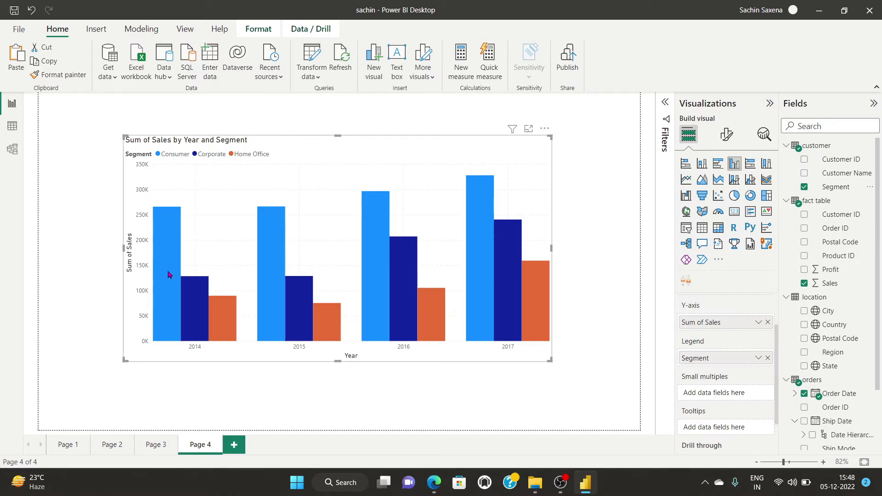
# - Compare the segments' sales per year in the column chart, and convert the visual to a ribbon chart
pyautogui.moveTo(166, 271)
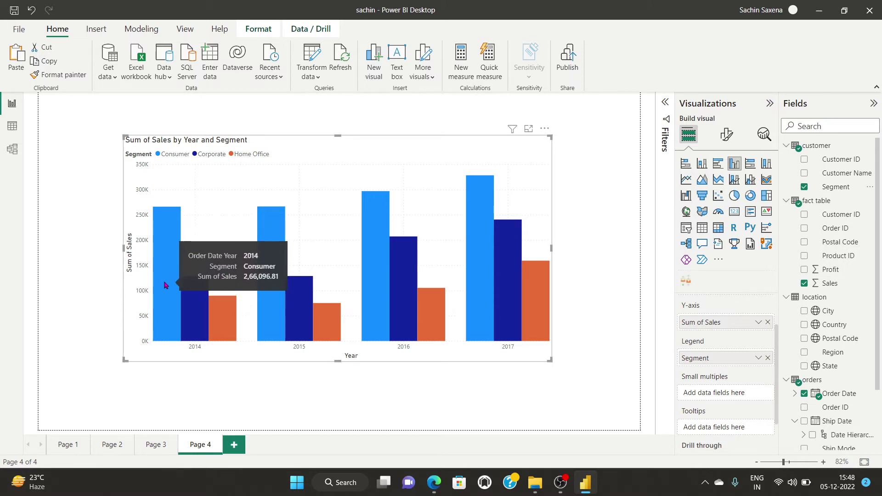
pyautogui.moveTo(264, 255)
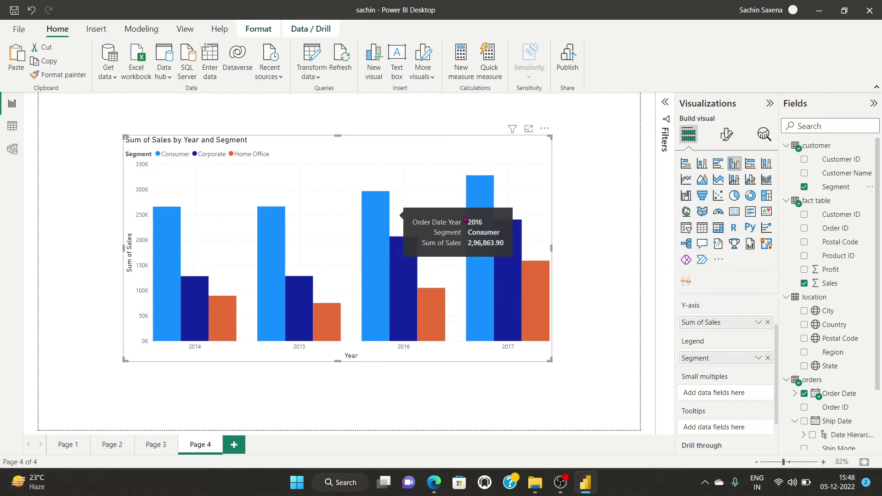
pyautogui.moveTo(205, 230)
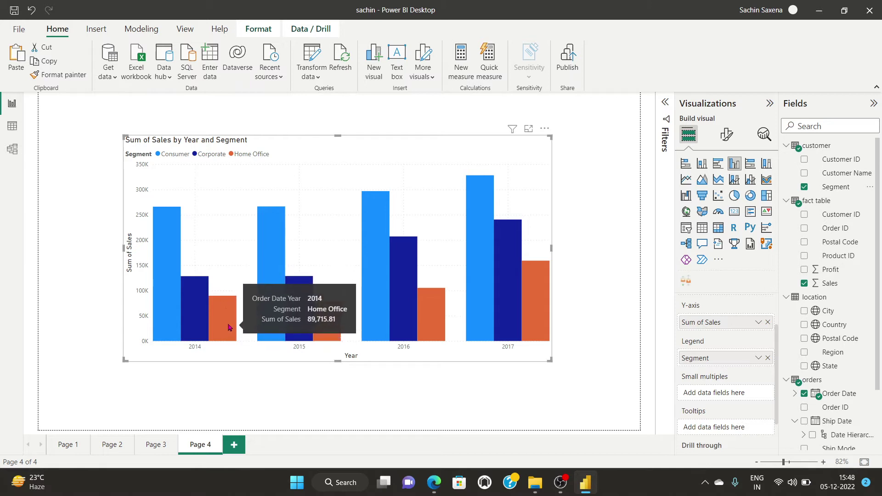
pyautogui.moveTo(334, 328)
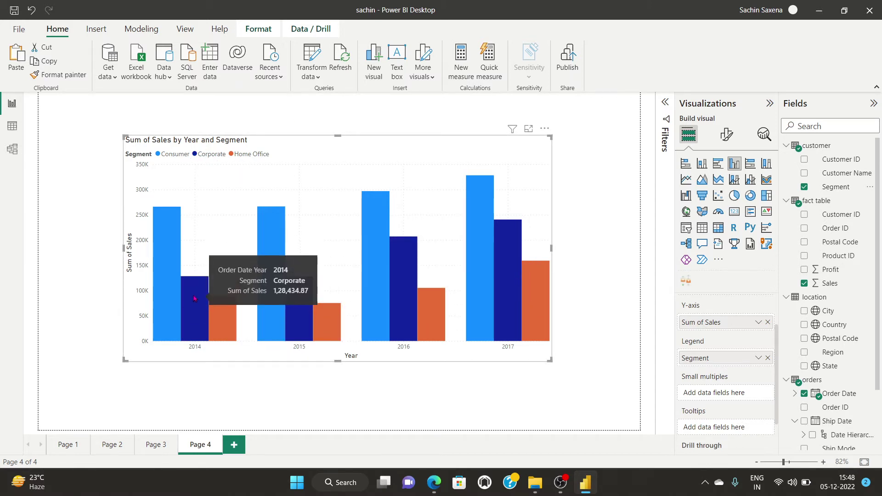
pyautogui.moveTo(331, 298)
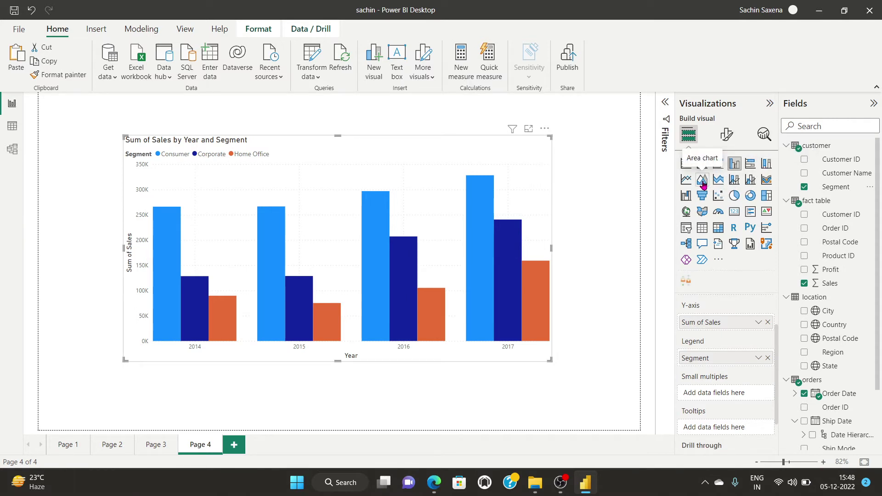
pyautogui.click(766, 179)
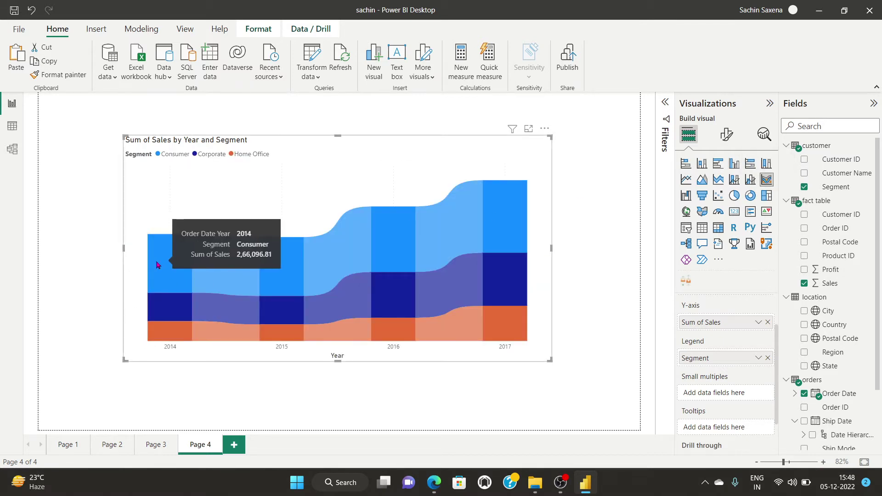
# - Inspect the segment ribbons' sales changes between years, and remove Segment from the ribbon chart's legend
pyautogui.moveTo(206, 271)
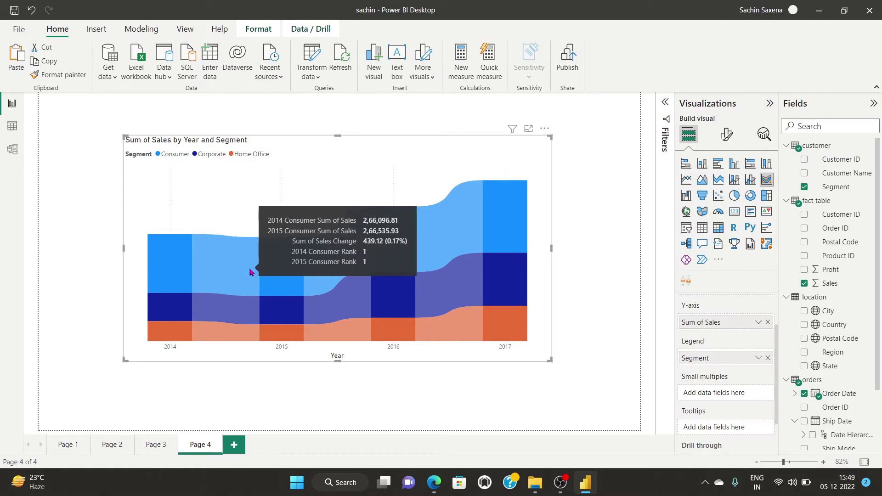
pyautogui.moveTo(358, 266)
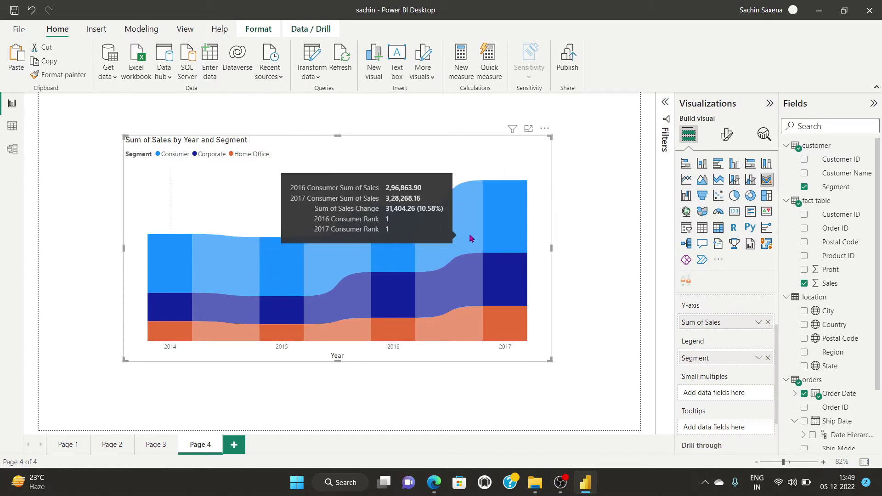
pyautogui.moveTo(507, 269)
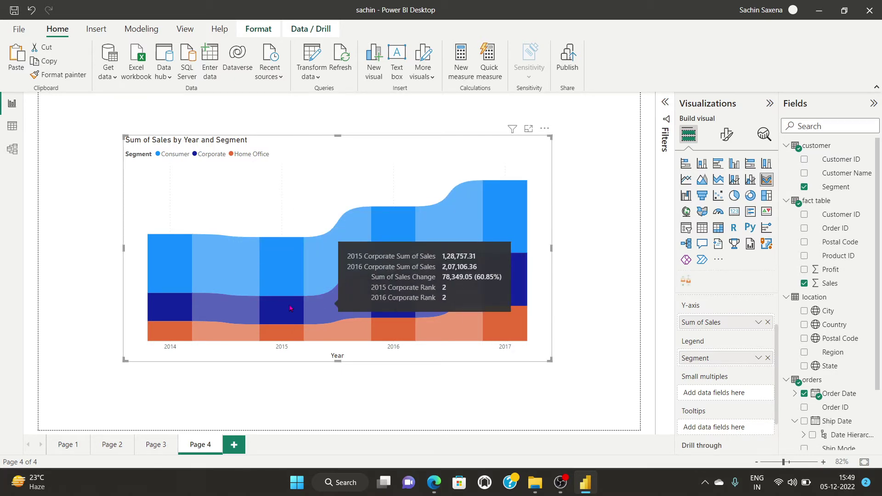
pyautogui.moveTo(161, 309)
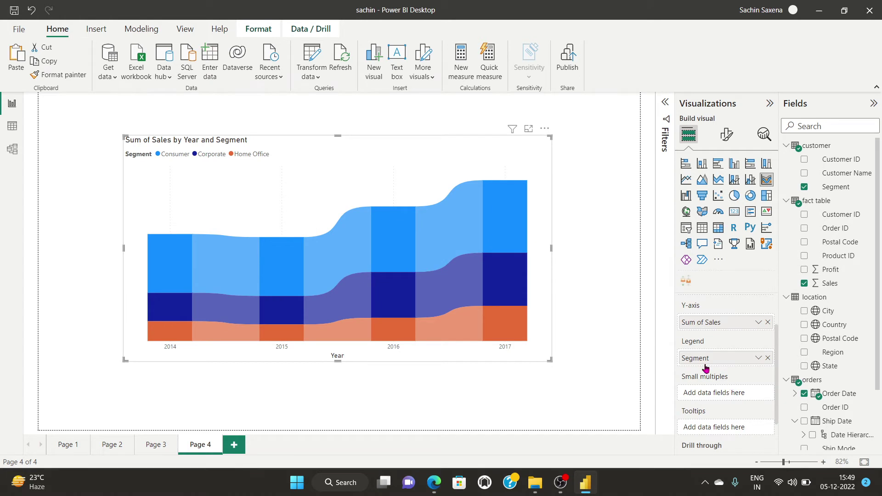
pyautogui.click(768, 358)
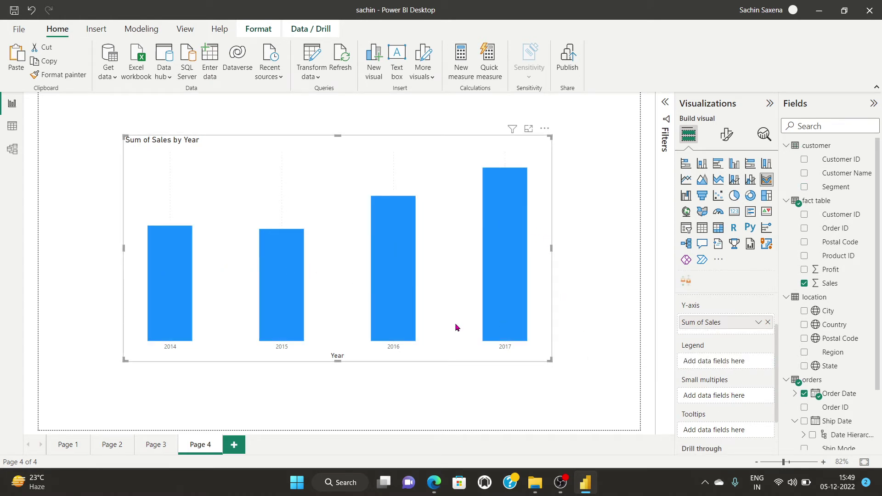
pyautogui.scroll(2, 756, 380)
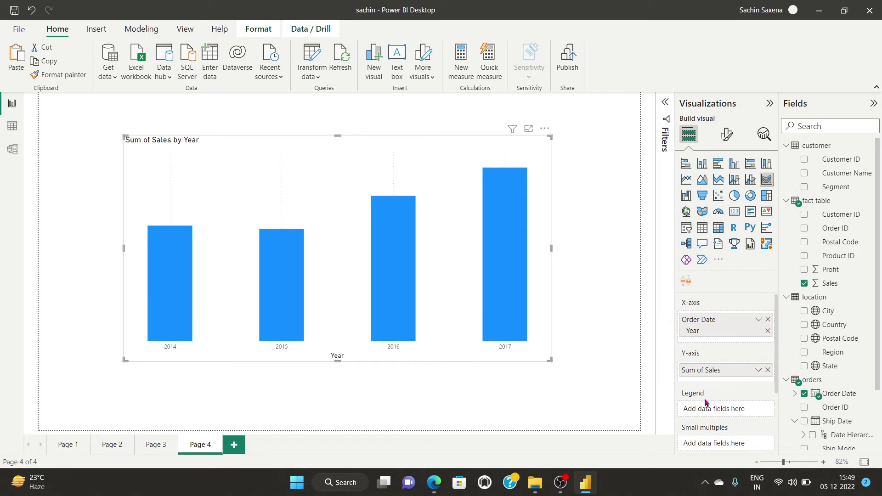
# - Split the ribbon chart by customer segment again by using the Segment field as its legend
pyautogui.scroll(-2, 726, 351)
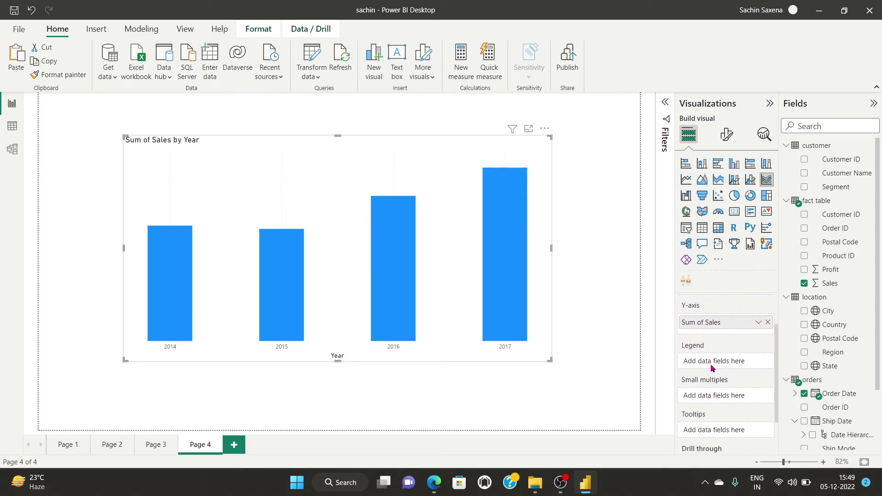
pyautogui.scroll(-1, 712, 366)
pyautogui.scroll(1, 712, 366)
pyautogui.moveTo(837, 189); pyautogui.dragTo(730, 364)
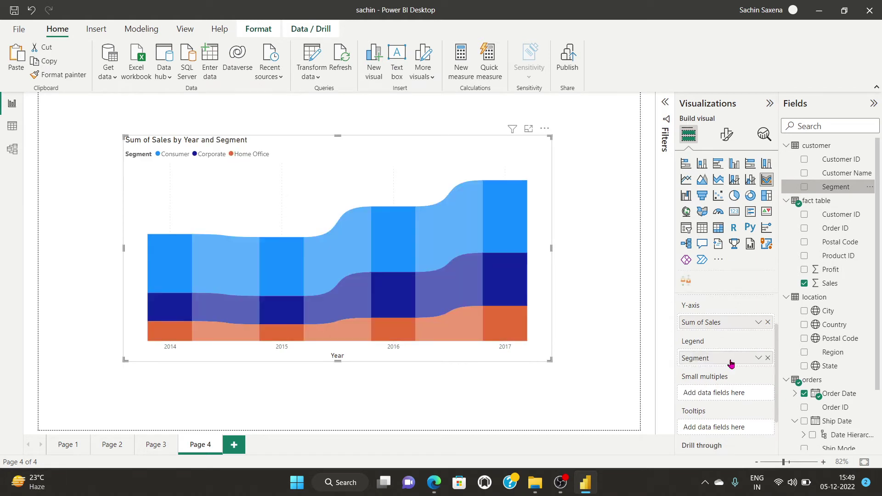
pyautogui.click(592, 322)
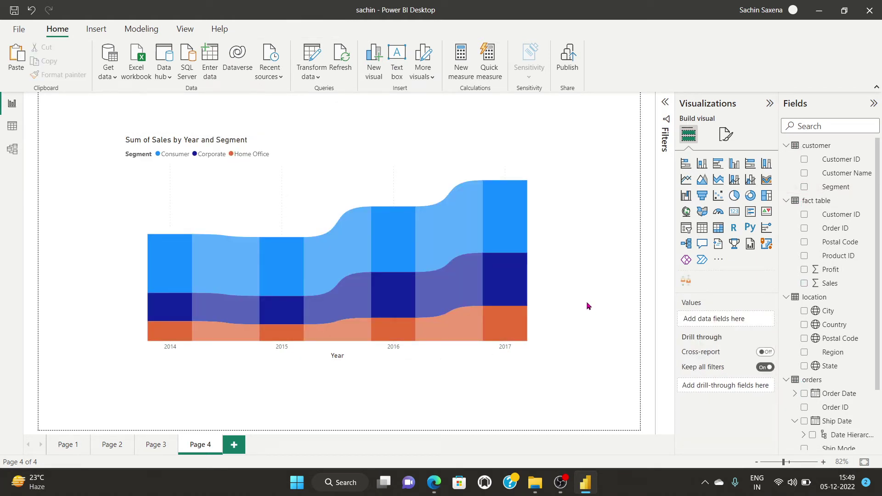
pyautogui.click(560, 483)
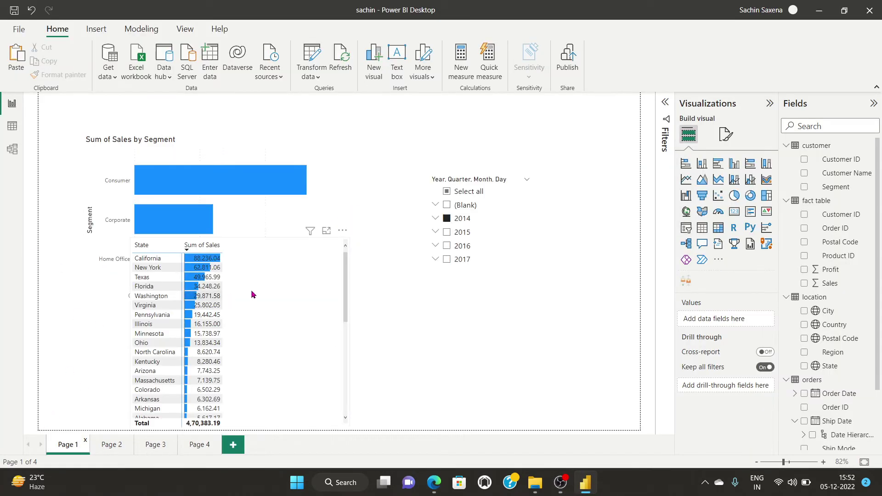
# - Remove the Year, Quarter, Month, Day slicer from Page 1
pyautogui.scroll(-1, 255, 281)
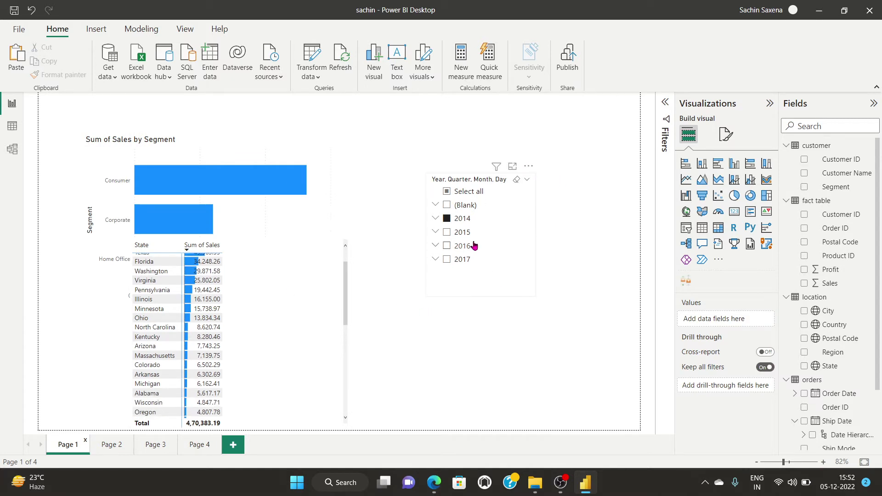
pyautogui.click(529, 167)
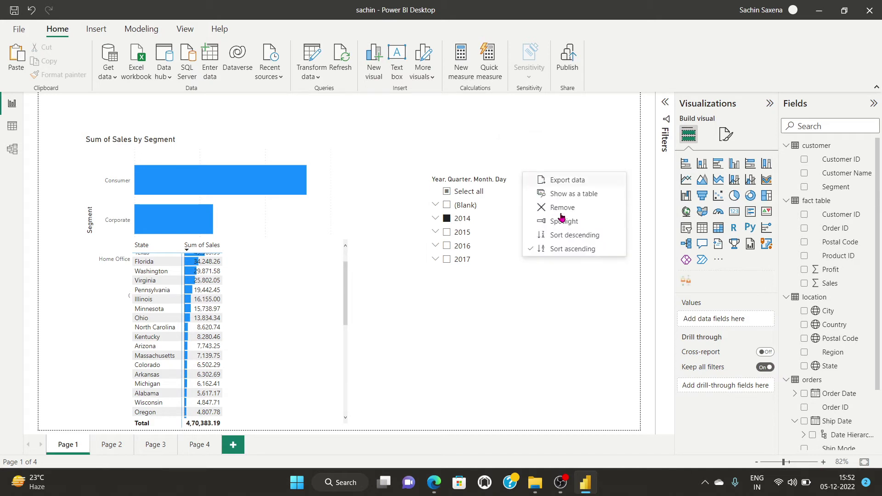
pyautogui.click(556, 205)
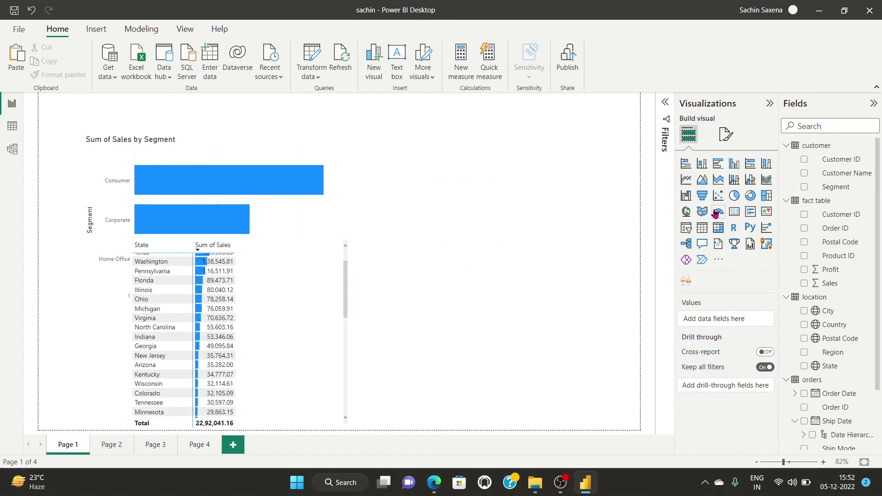
# - Add a map beside the segment bar chart showing Sales by State, and resize it to leave room underneath
pyautogui.click(686, 211)
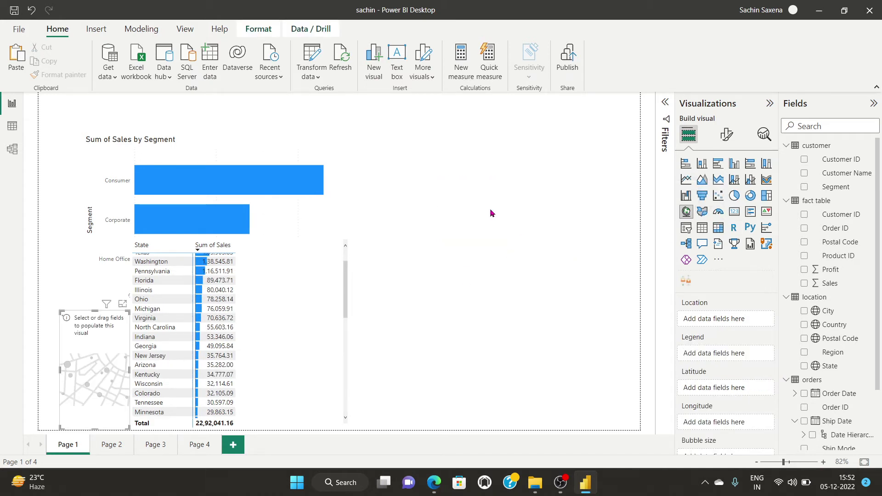
pyautogui.moveTo(72, 370); pyautogui.dragTo(424, 189)
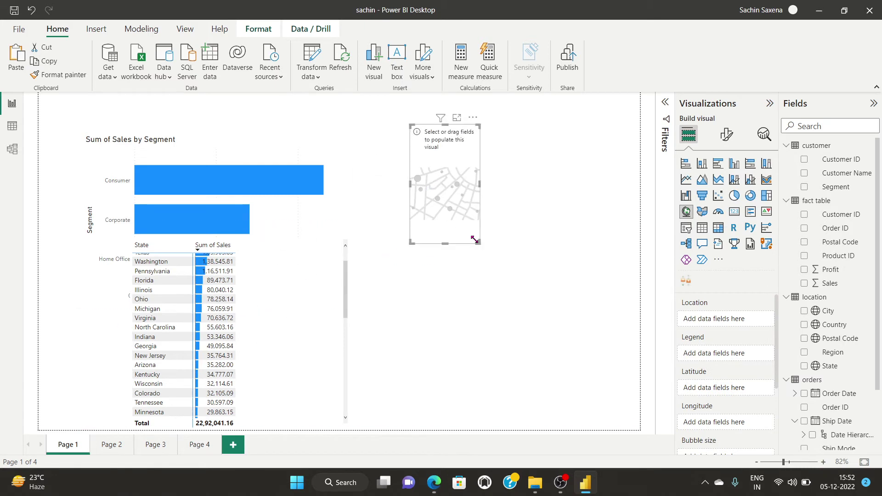
pyautogui.moveTo(480, 244); pyautogui.dragTo(569, 319)
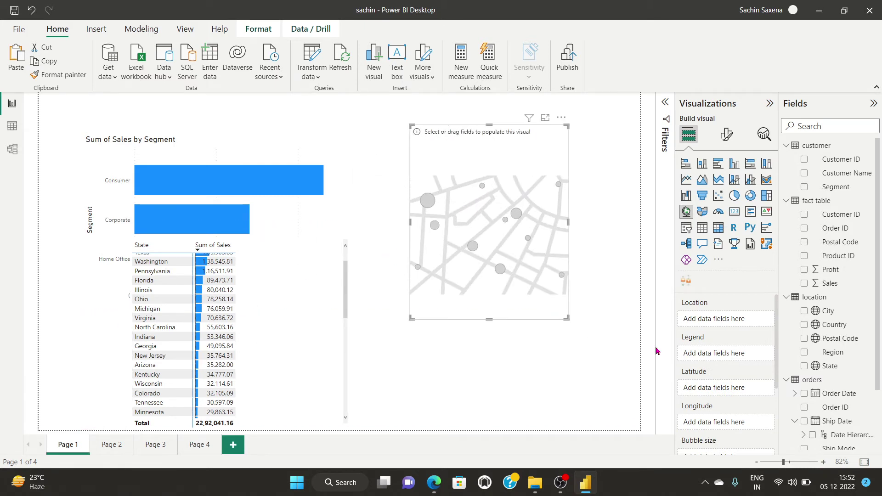
pyautogui.click(817, 366)
pyautogui.click(804, 283)
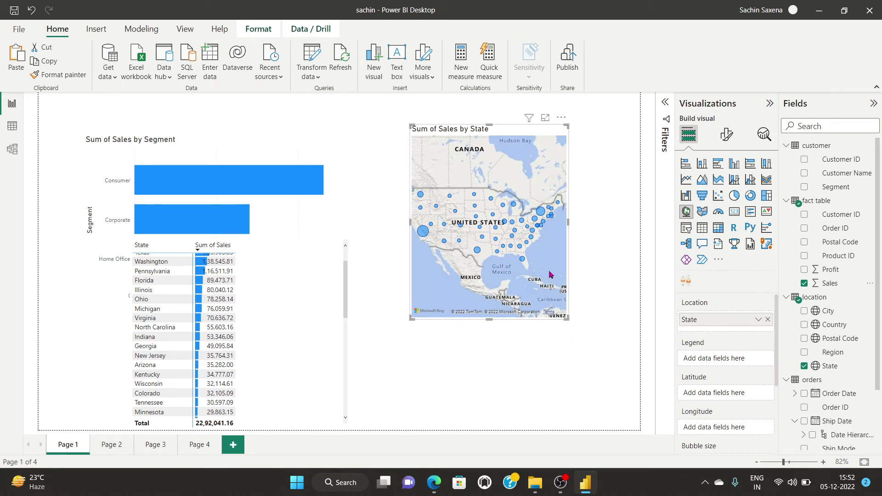
pyautogui.moveTo(568, 317); pyautogui.dragTo(585, 280)
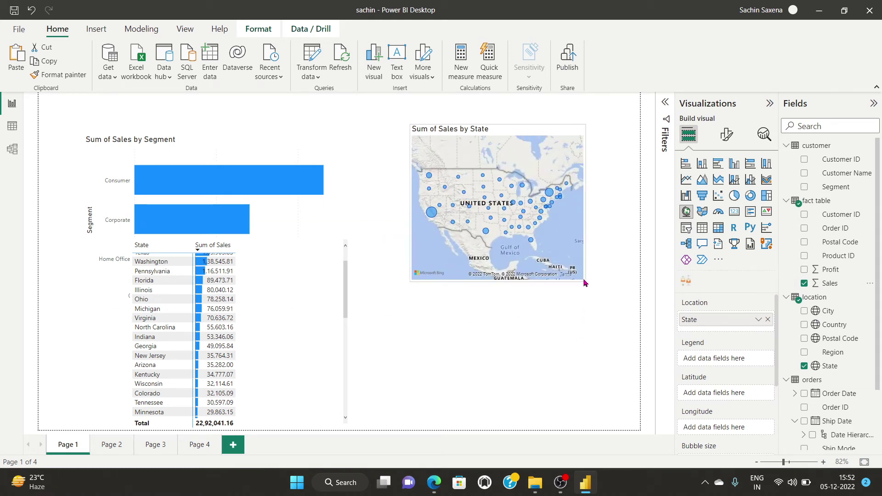
pyautogui.click(476, 359)
pyautogui.click(702, 211)
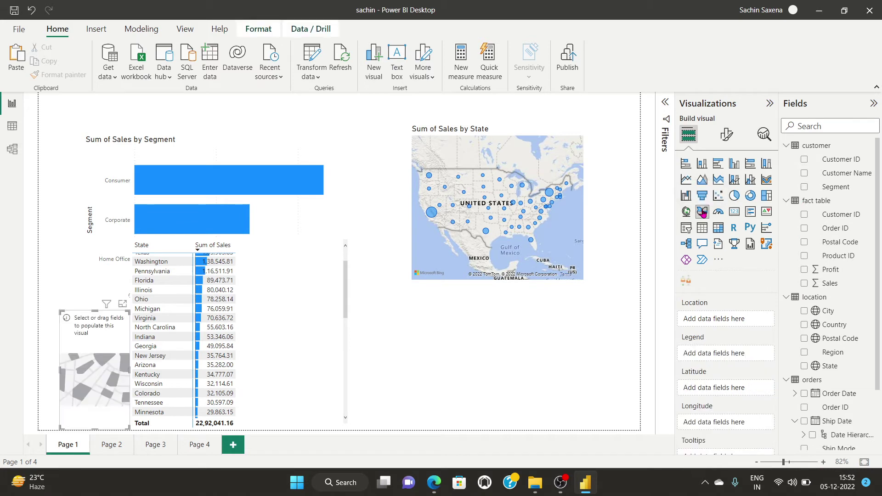
pyautogui.moveTo(119, 334); pyautogui.dragTo(449, 298)
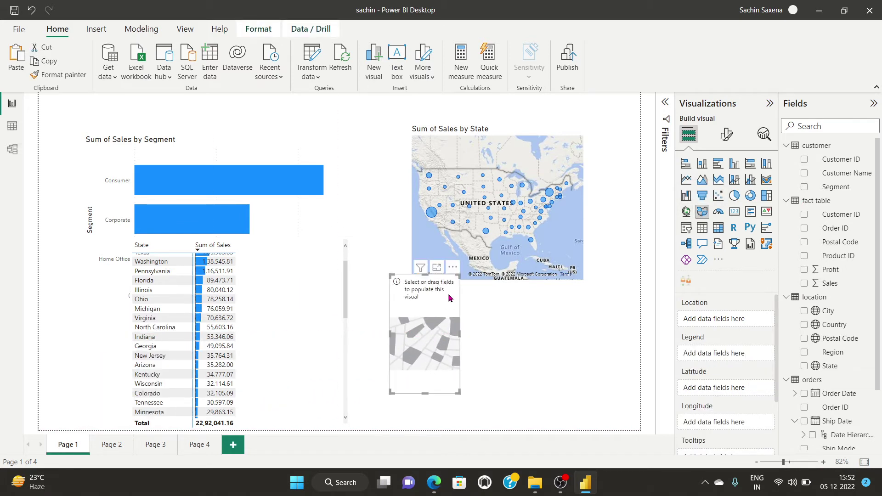
pyautogui.click(453, 267)
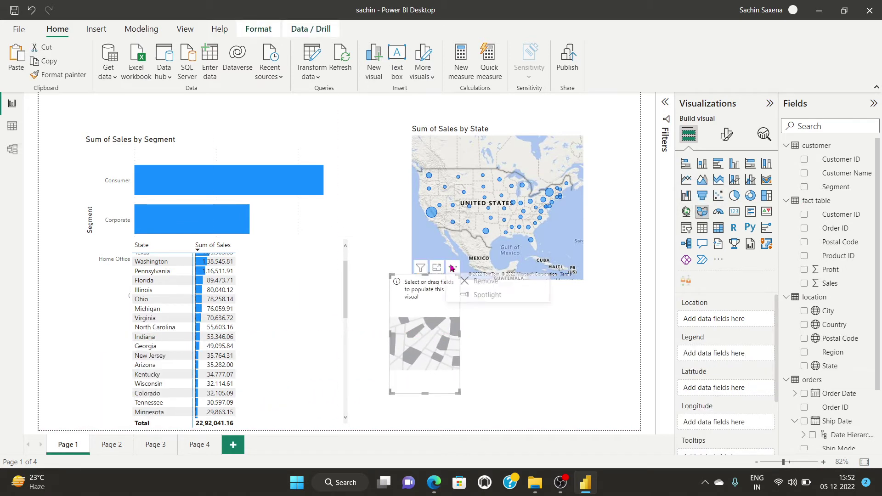
pyautogui.click(483, 286)
# - Add a second map below the sales map with Profit and the Region field, and enlarge it
pyautogui.click(686, 212)
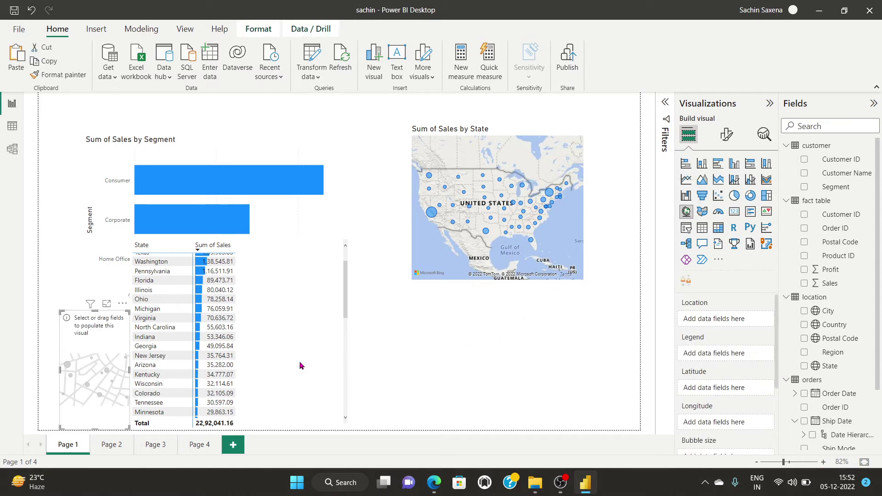
pyautogui.moveTo(103, 368); pyautogui.dragTo(459, 348)
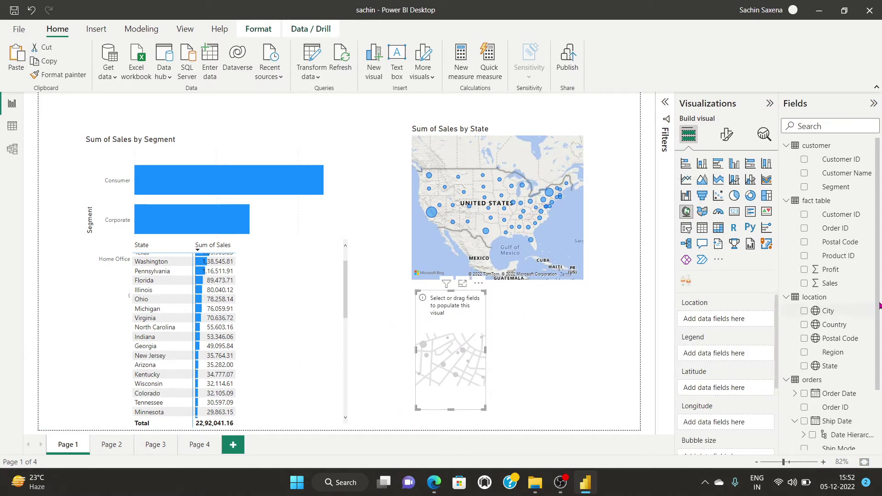
pyautogui.click(803, 269)
pyautogui.click(804, 353)
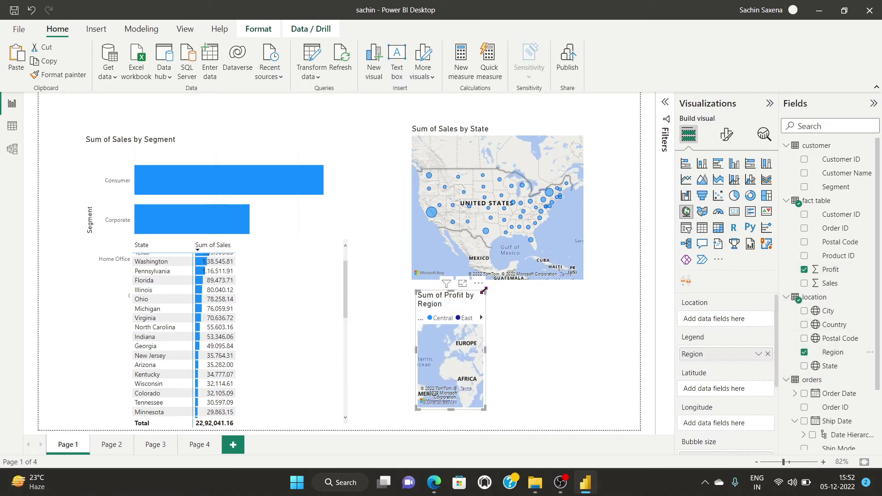
pyautogui.moveTo(484, 290); pyautogui.dragTo(590, 269)
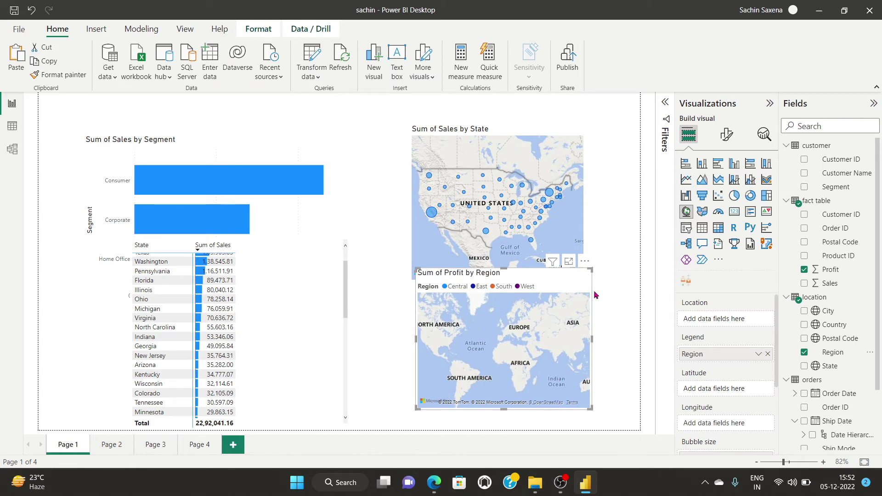
# - Replace Region with State as the profit map's location, and convert the visual to a filled map
pyautogui.click(804, 352)
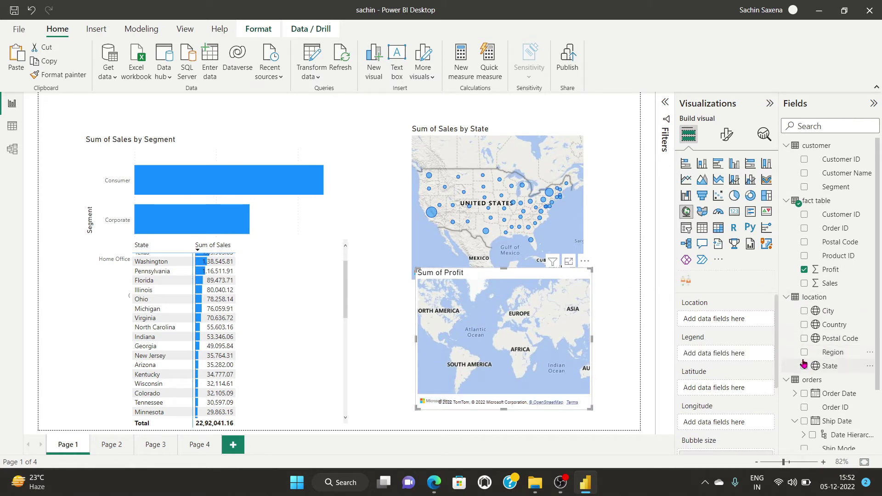
pyautogui.moveTo(808, 365); pyautogui.dragTo(508, 383)
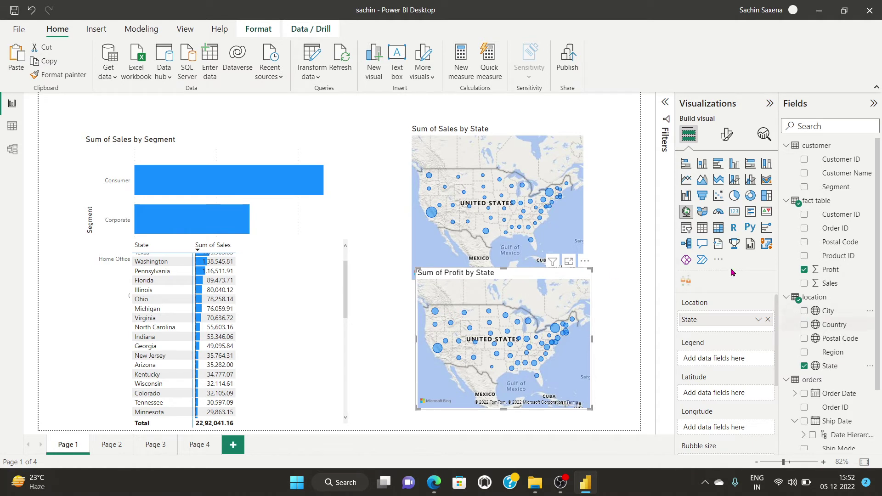
pyautogui.click(701, 211)
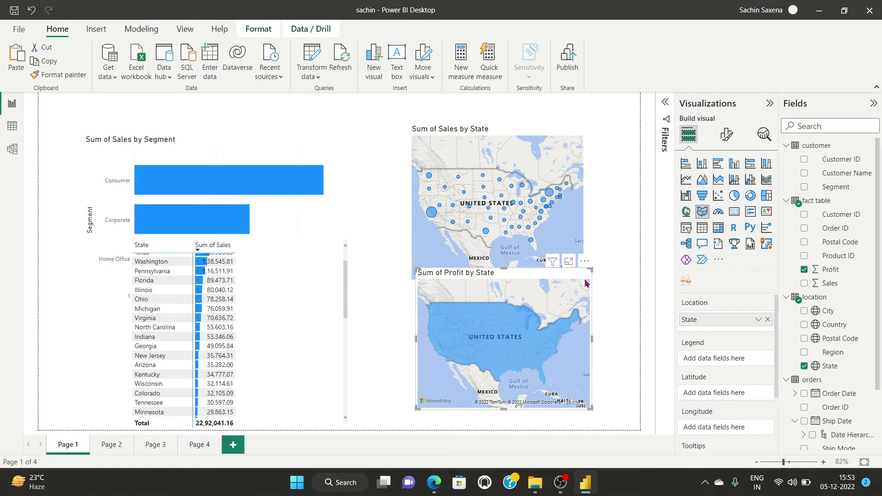
# - Expand the visual filters and exclude California from the Sum of Sales by State map
pyautogui.click(664, 102)
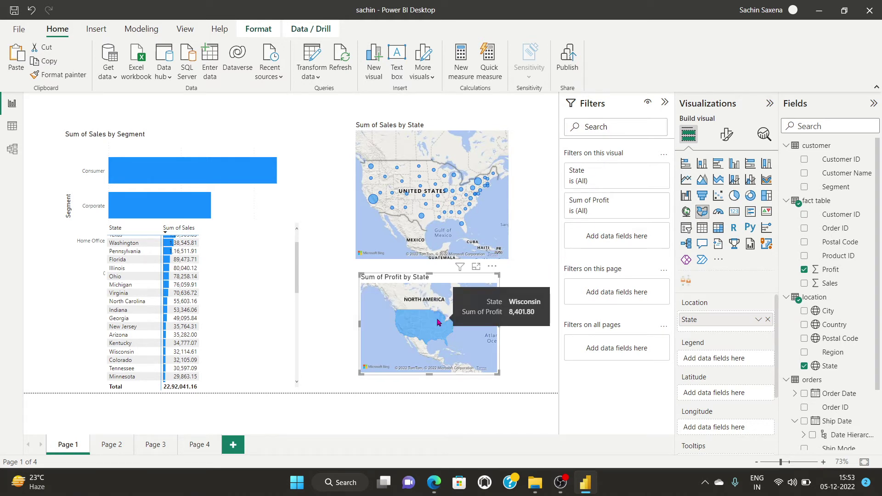
pyautogui.click(261, 267)
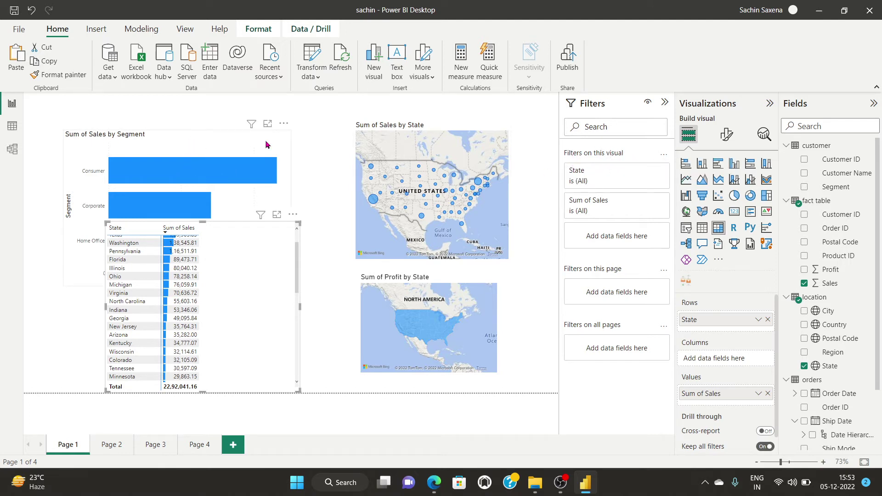
pyautogui.click(374, 201)
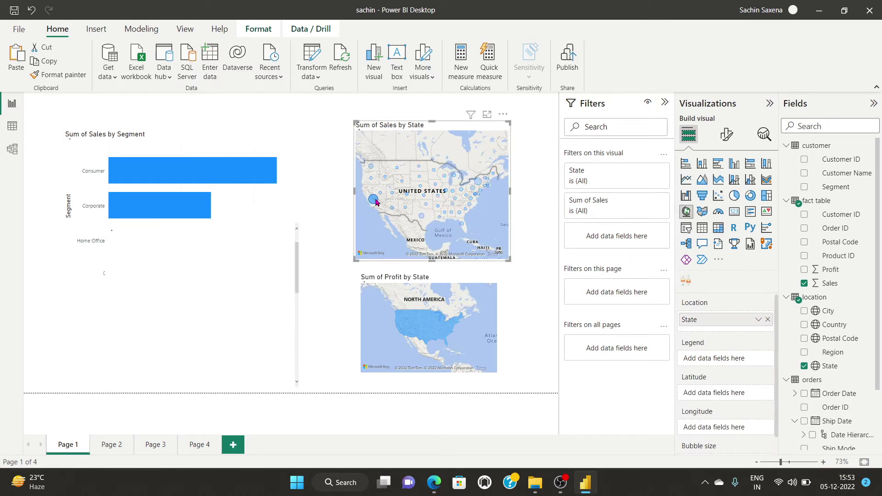
pyautogui.rightClick(373, 200)
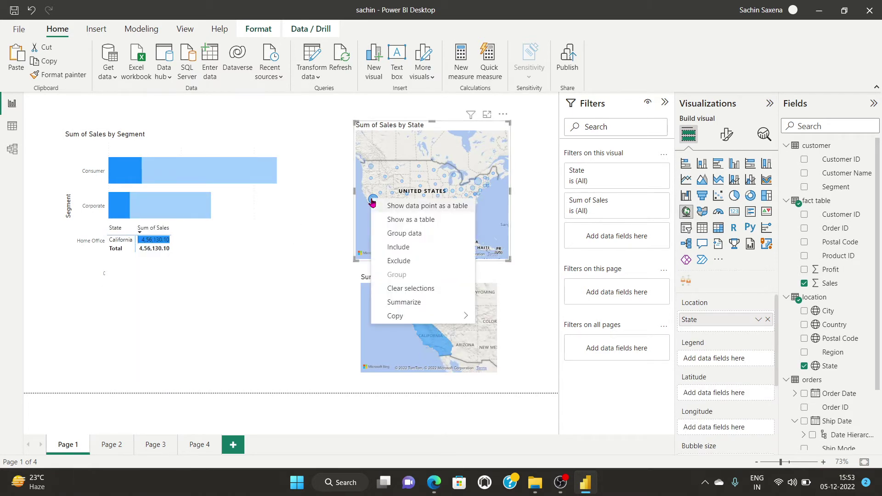
pyautogui.click(402, 259)
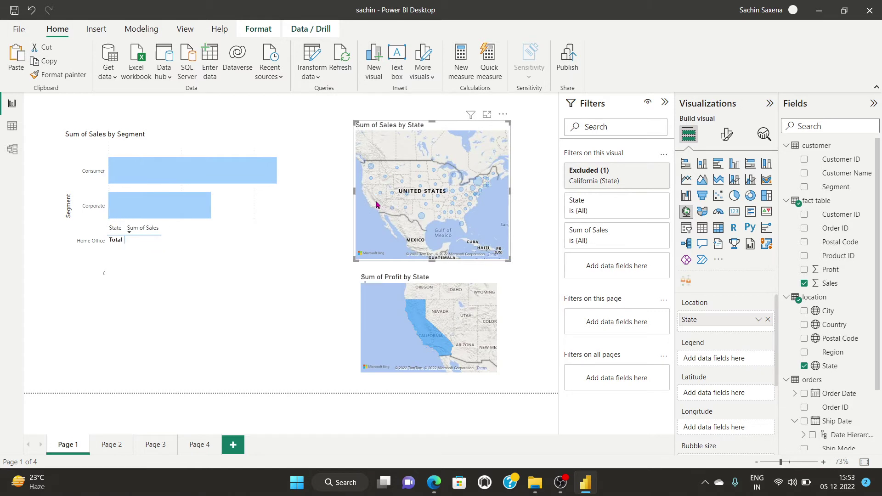
# - Exclude New York from the Sum of Sales by State map as well
pyautogui.click(479, 186)
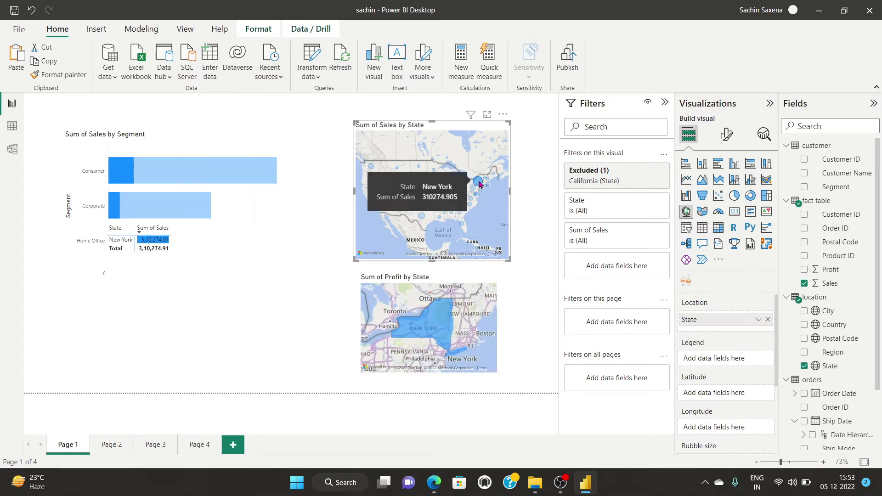
pyautogui.rightClick(479, 183)
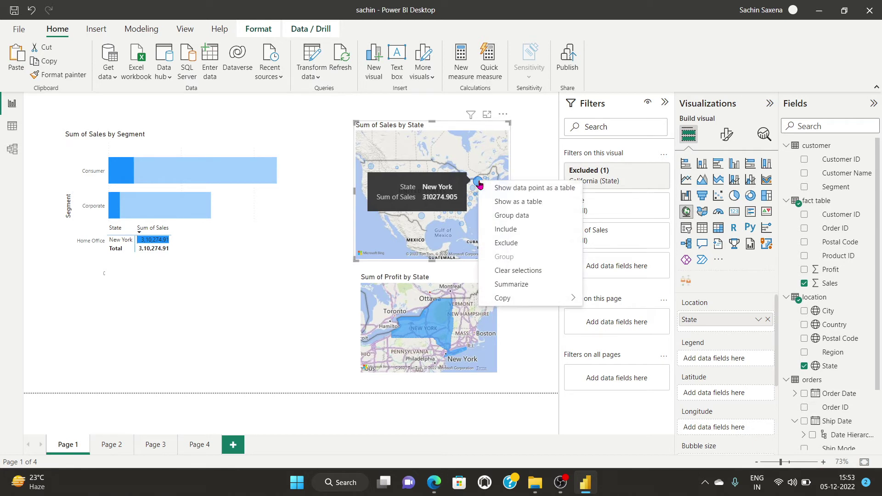
pyautogui.click(516, 246)
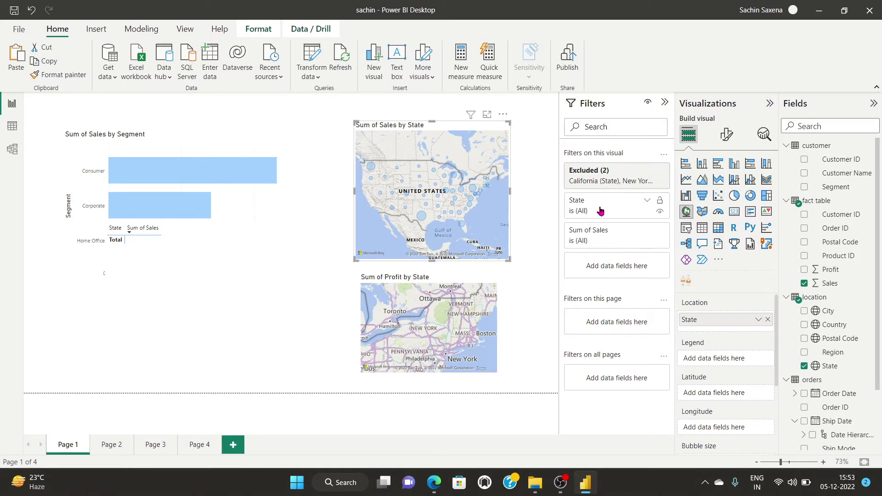
# - Examine the basic filtering values available in the sales map's State filter
pyautogui.click(646, 201)
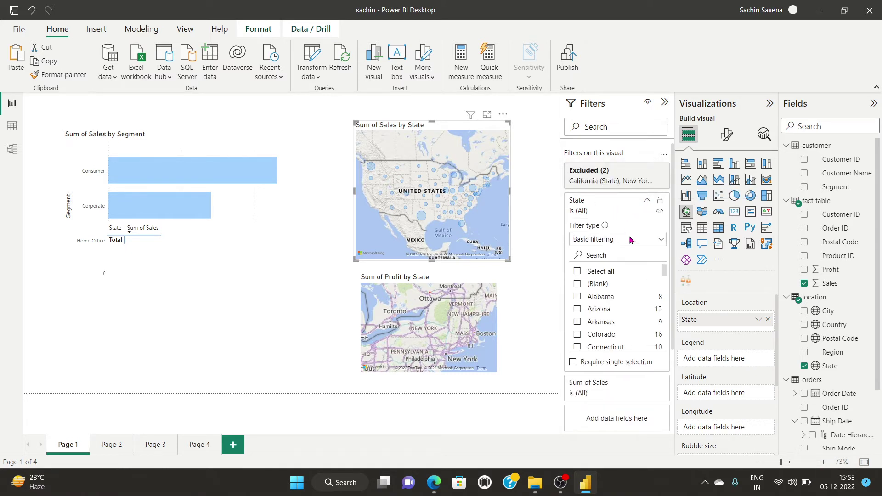
pyautogui.scroll(-1, 614, 328)
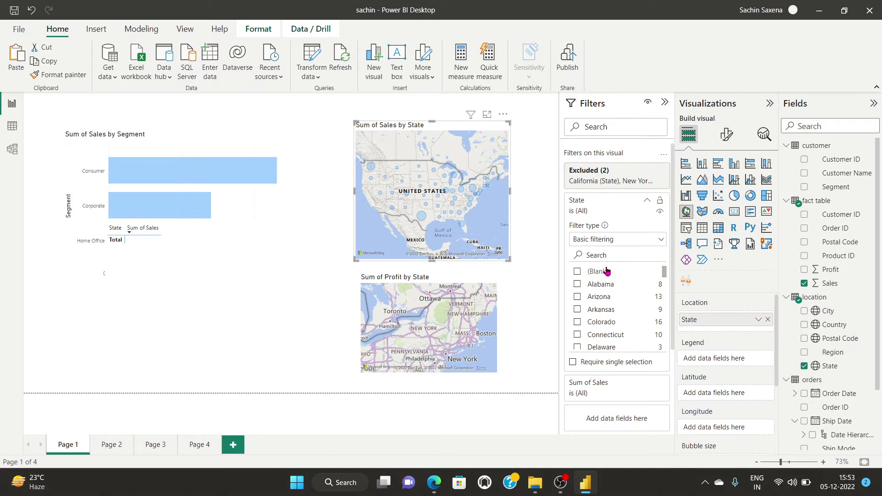
pyautogui.click(646, 202)
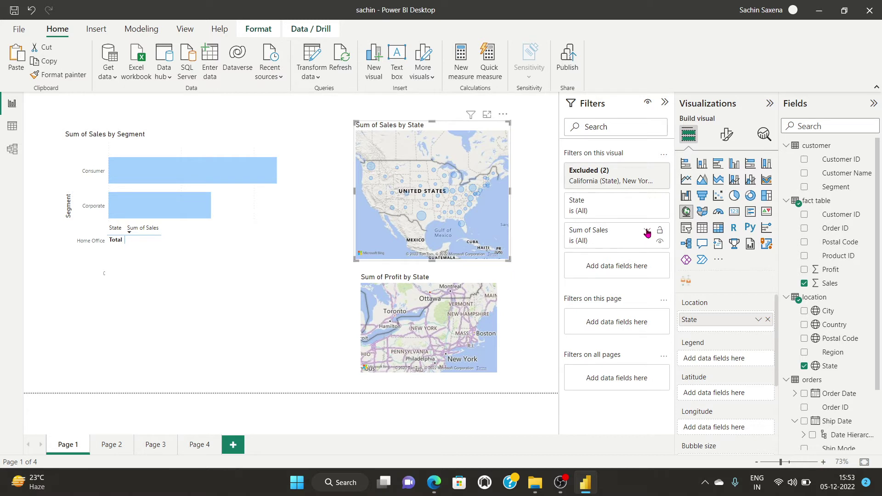
# - Filter the Sum of Sales by State map to show only items whose Sum of Sales is greater than 200
pyautogui.click(646, 232)
pyautogui.click(647, 232)
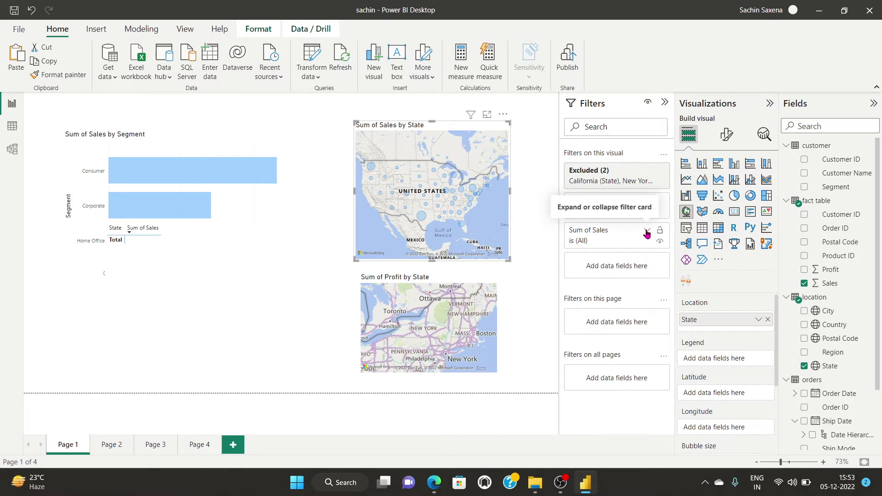
pyautogui.click(646, 232)
pyautogui.click(615, 271)
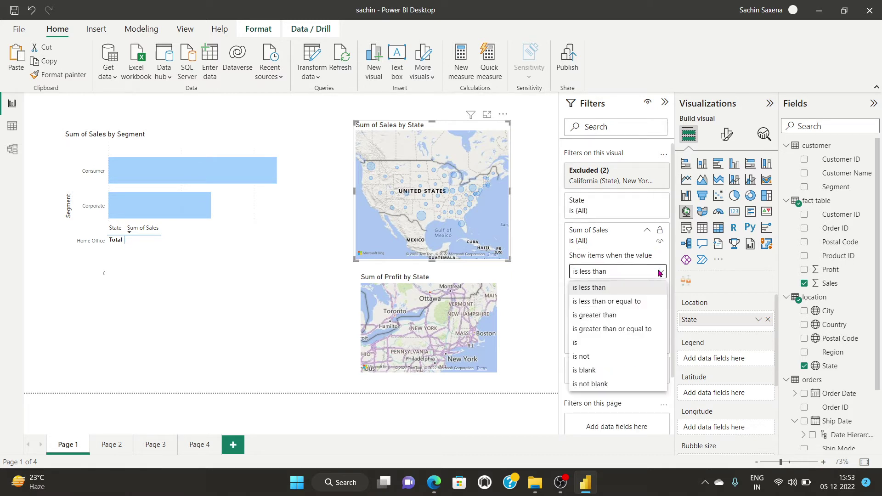
pyautogui.click(618, 320)
pyautogui.click(613, 286)
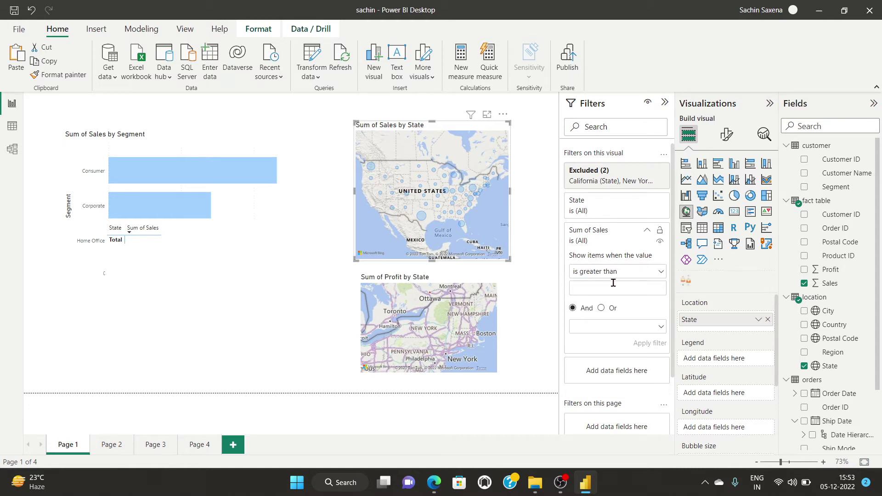
pyautogui.write('200')
pyautogui.click(657, 346)
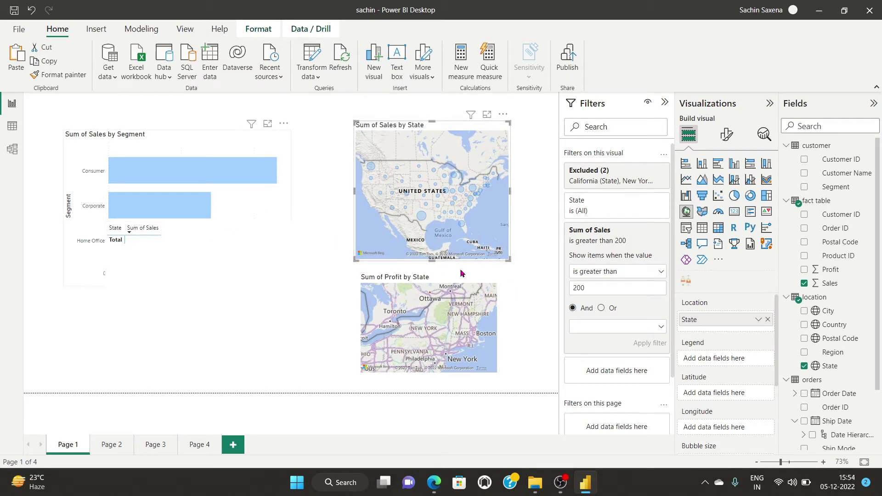
pyautogui.click(258, 248)
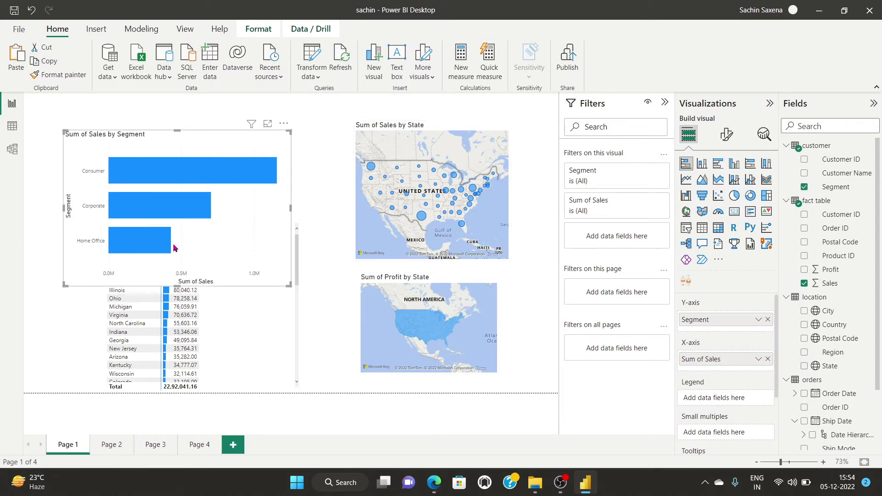
pyautogui.scroll(2, 427, 213)
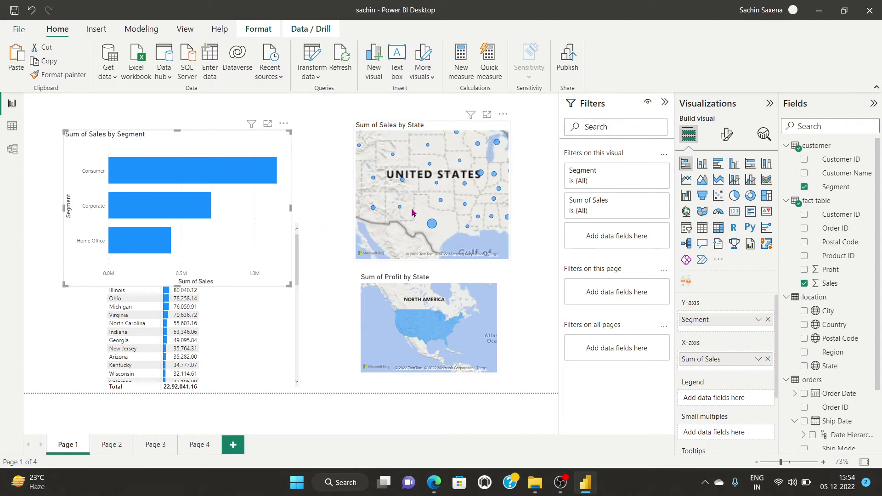
pyautogui.scroll(-2, 427, 211)
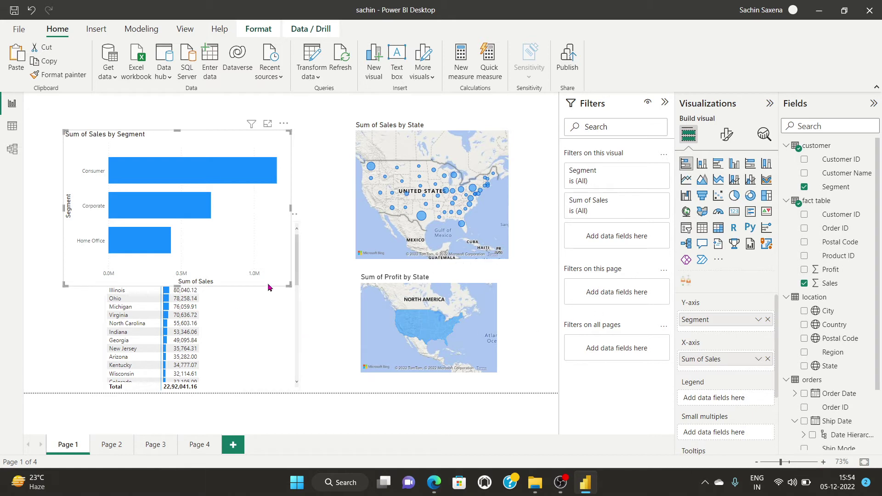
pyautogui.click(449, 117)
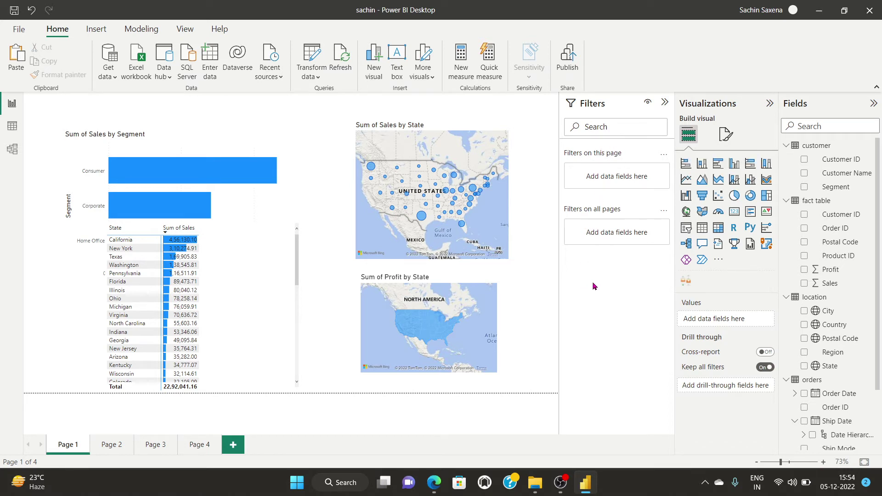
pyautogui.click(436, 148)
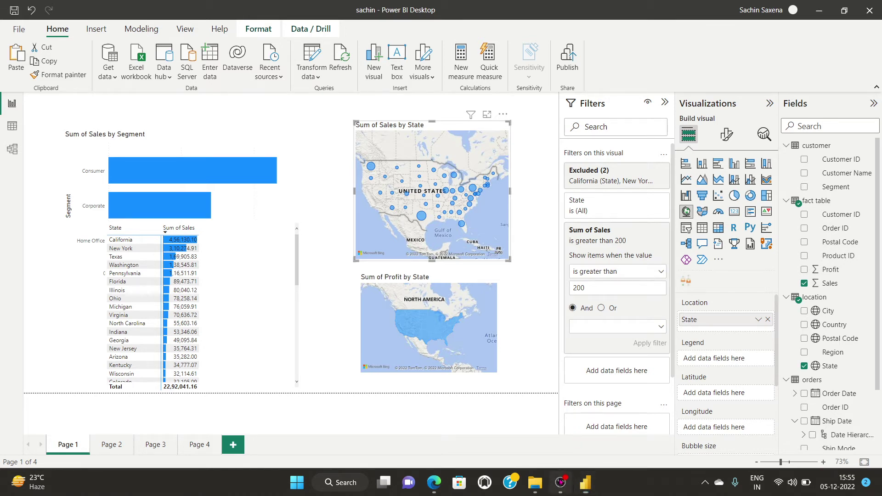
pyautogui.click(561, 483)
pyautogui.click(868, 362)
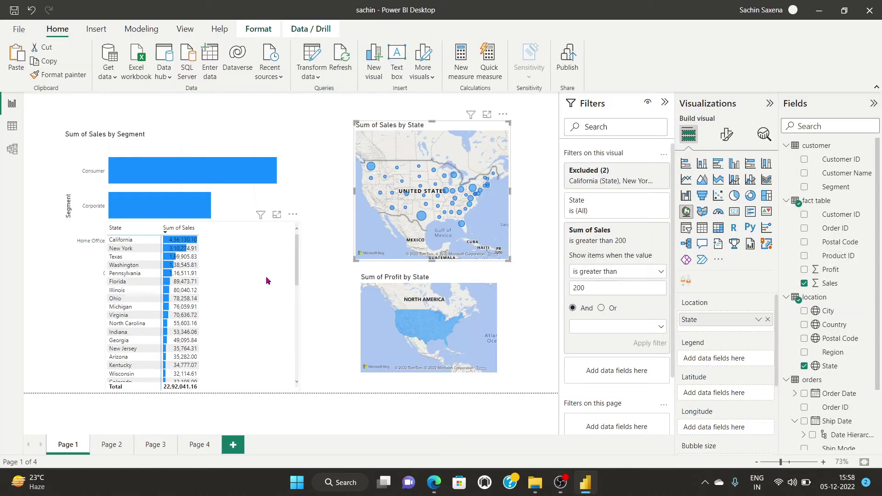
pyautogui.click(331, 186)
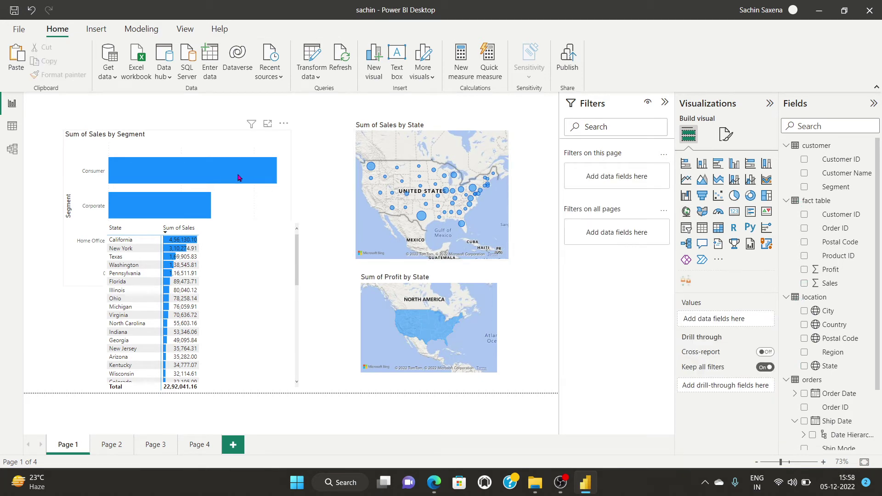
# - View the Sum of Sales by Segment bar chart in focus mode, and return to the report page
pyautogui.click(245, 204)
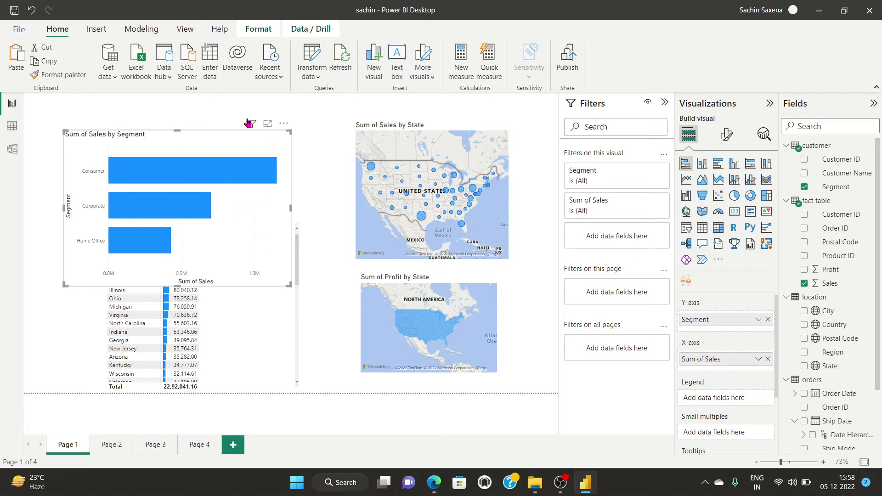
pyautogui.click(268, 125)
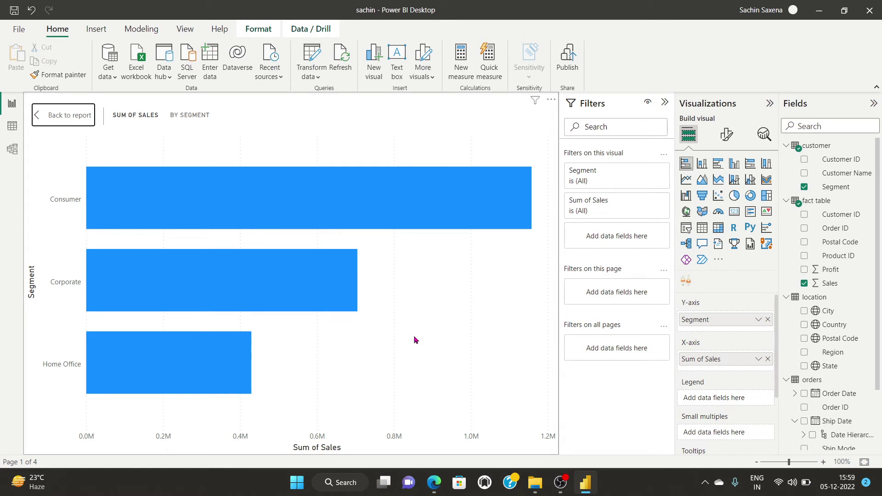
pyautogui.click(64, 118)
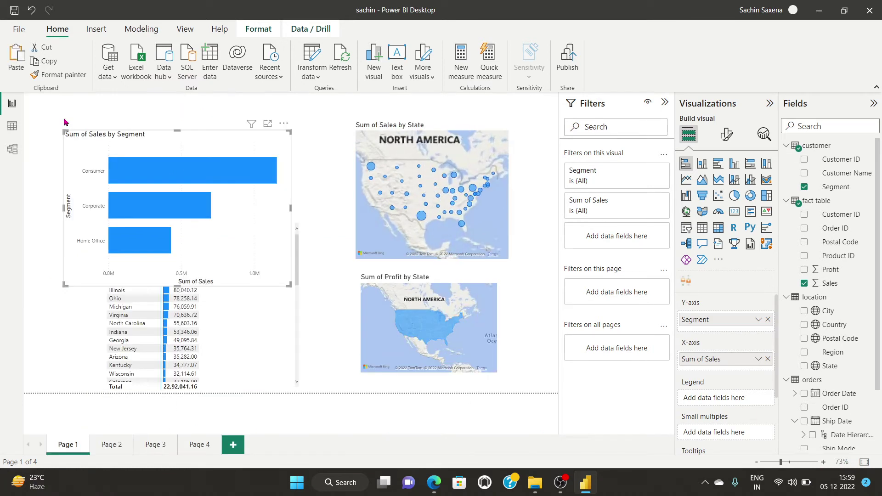
# - Export the Sum of Sales by Segment chart's data as Sum of Sales by Segment.csv into the delete folder
pyautogui.click(284, 124)
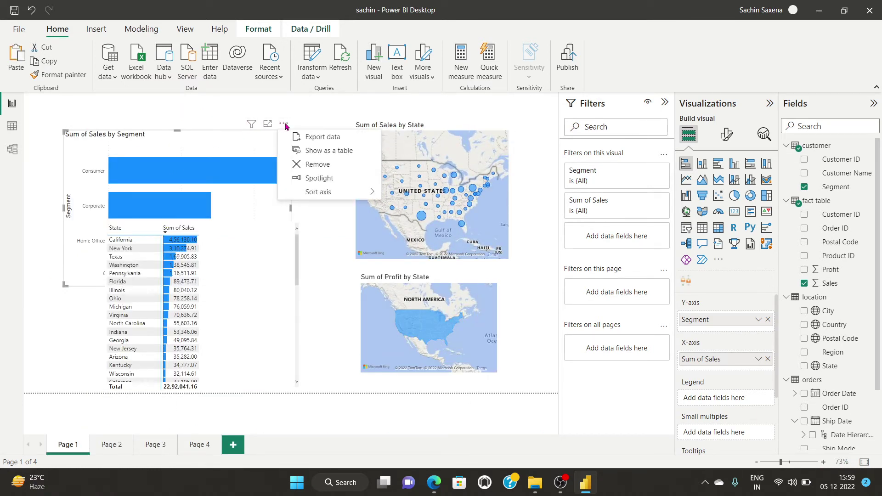
pyautogui.click(337, 138)
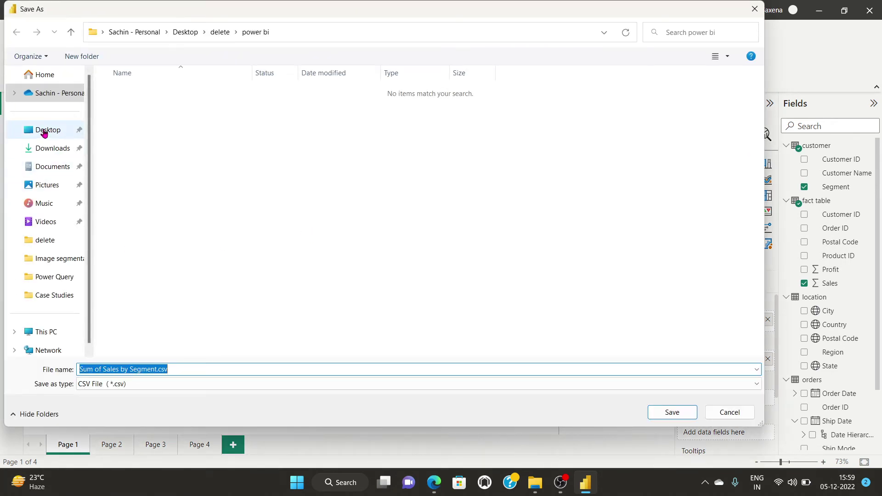
pyautogui.click(45, 241)
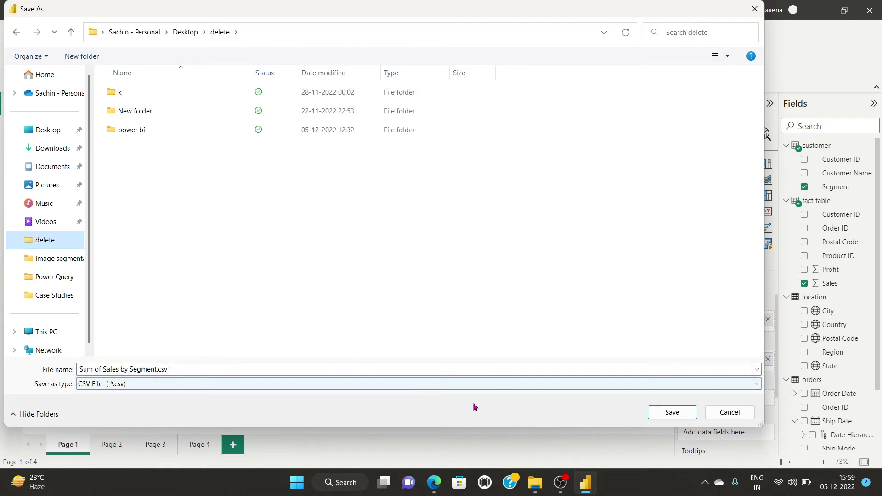
pyautogui.click(679, 411)
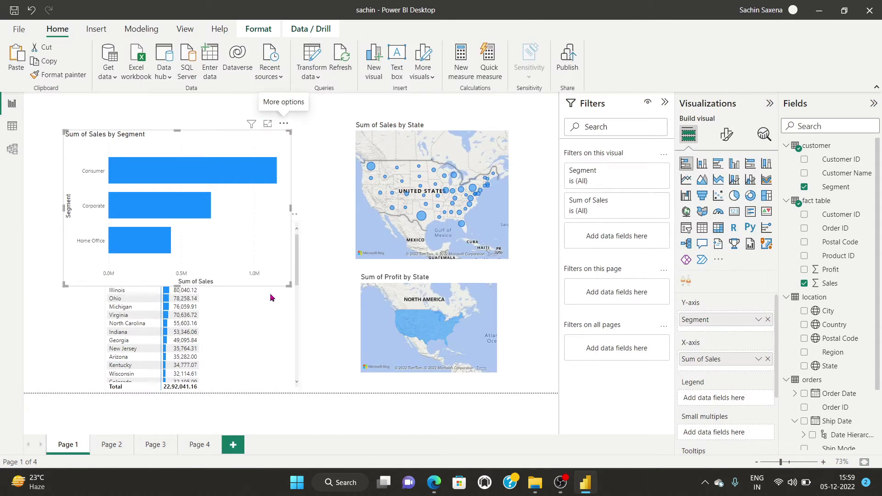
# - Open Sum of Sales by Segment.csv from the delete folder in Excel, and fit columns A and B to their contents
pyautogui.click(820, 11)
pyautogui.click(809, 7)
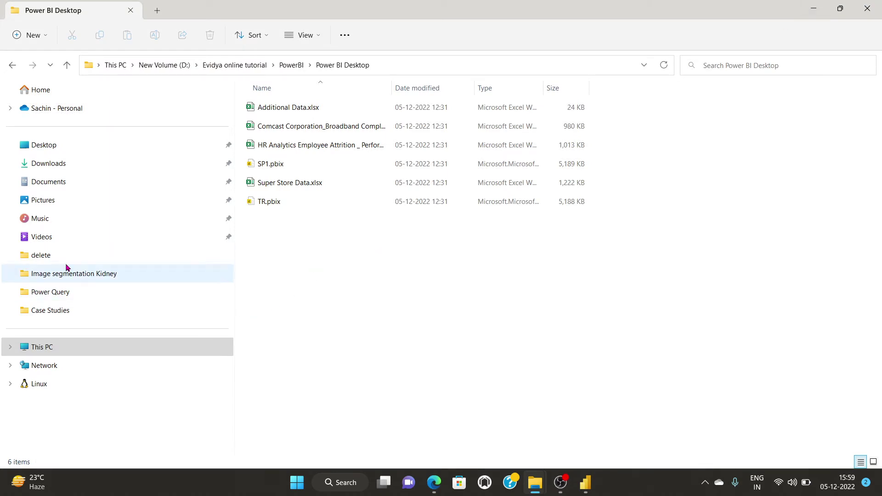
pyautogui.click(41, 255)
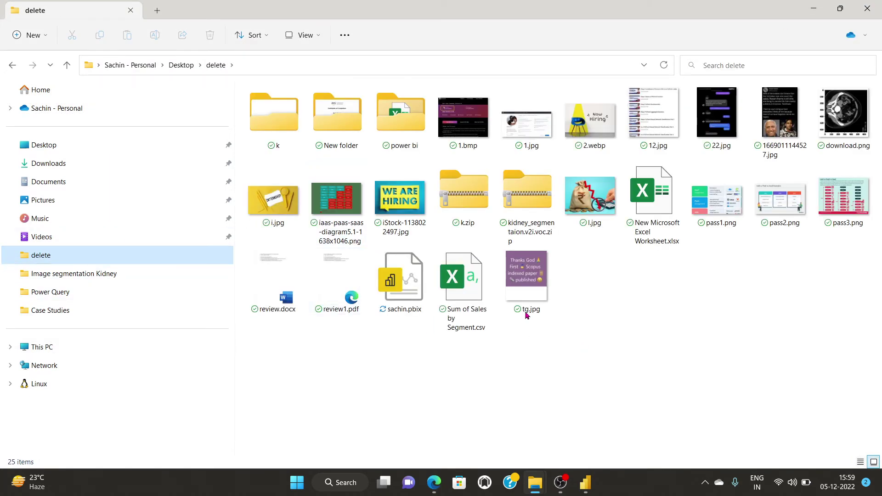
pyautogui.click(469, 272)
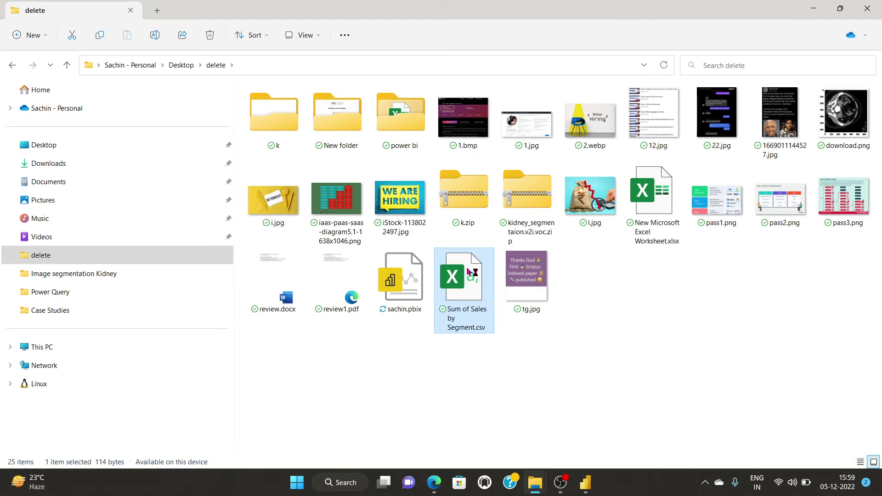
pyautogui.doubleClick(468, 272)
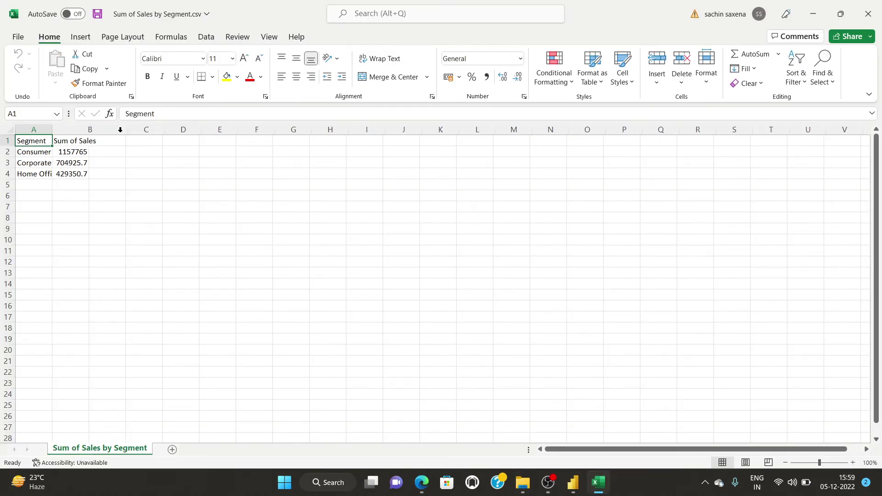
pyautogui.doubleClick(89, 129)
pyautogui.doubleClick(52, 129)
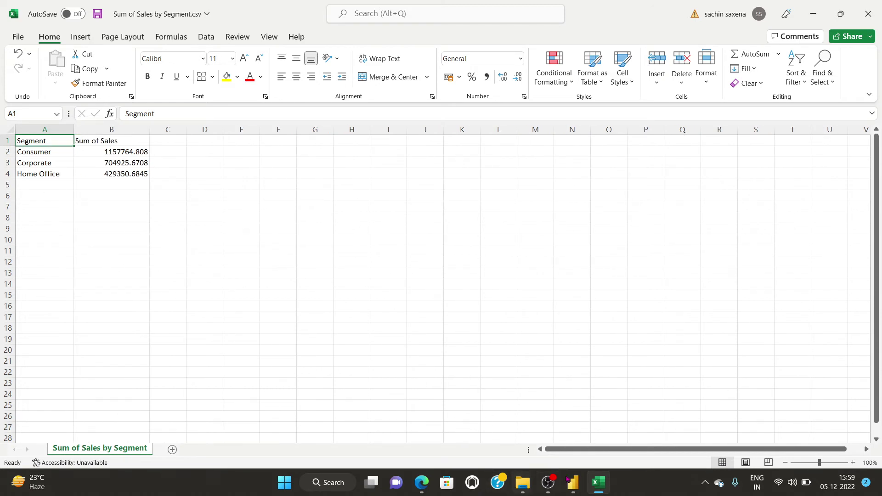
# - Switch back to Power BI, spotlight the Sum of Sales by Segment chart and enlarge it on the page
pyautogui.moveTo(573, 482)
pyautogui.click(593, 437)
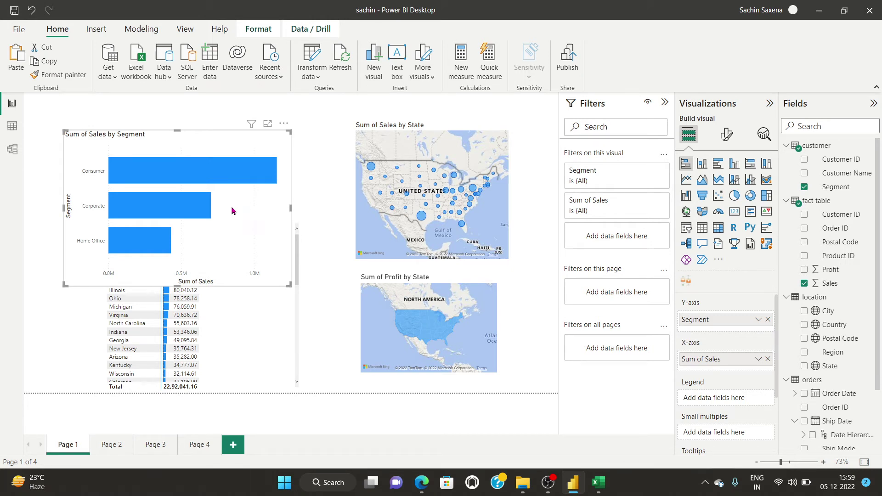
pyautogui.click(284, 124)
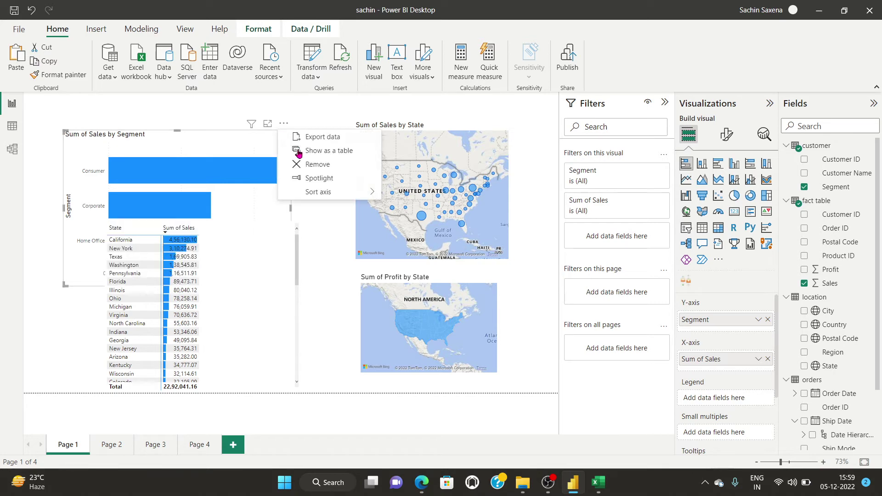
pyautogui.click(328, 180)
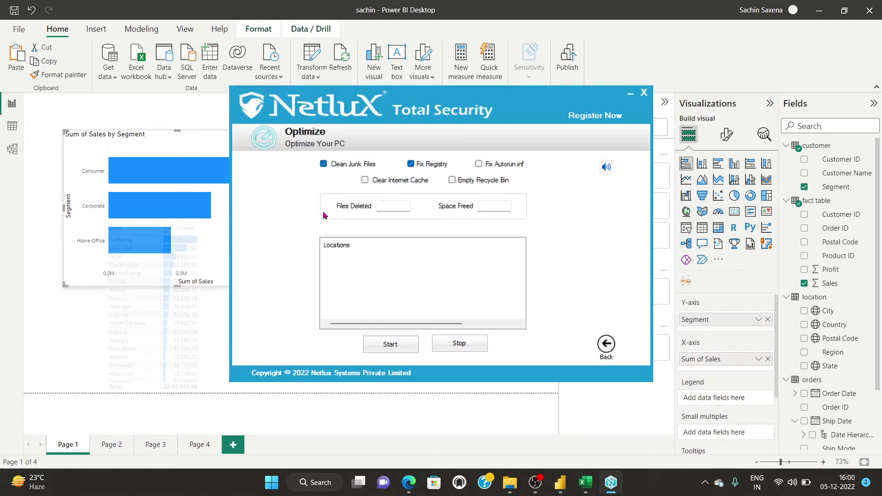
pyautogui.click(643, 92)
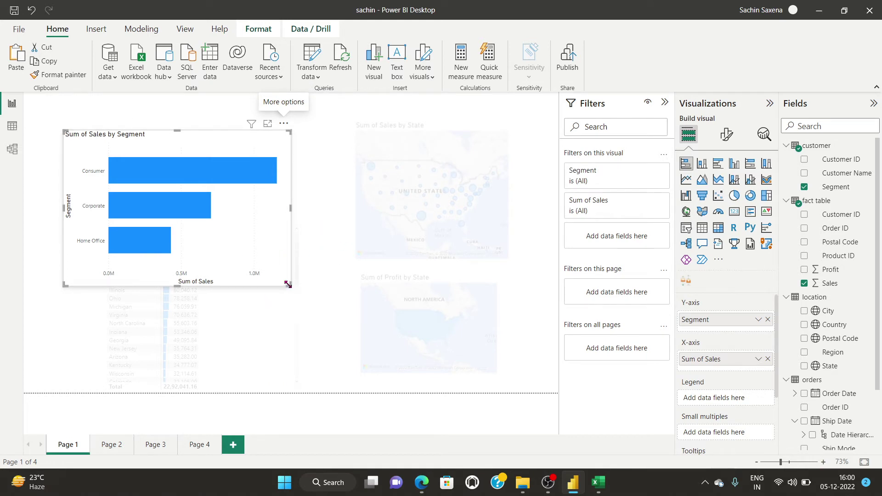
pyautogui.moveTo(305, 299); pyautogui.dragTo(347, 333)
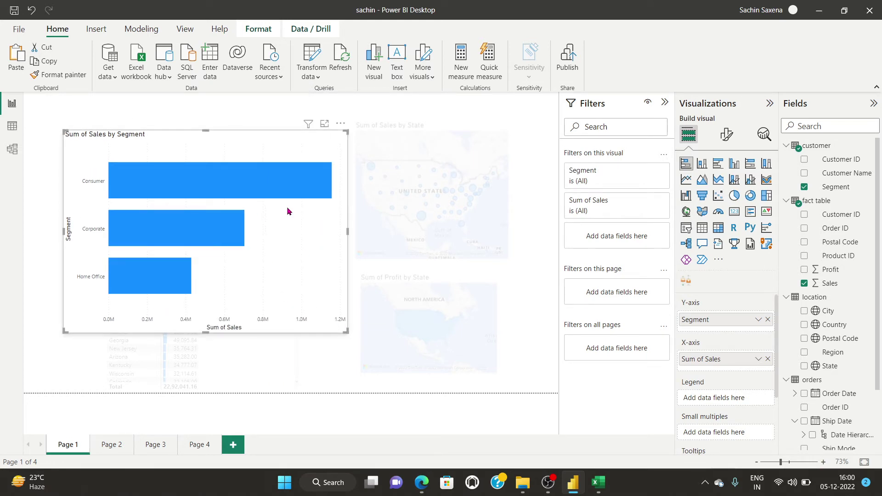
# - Sort the Sum of Sales by Segment chart's axis by Segment in ascending order
pyautogui.click(341, 123)
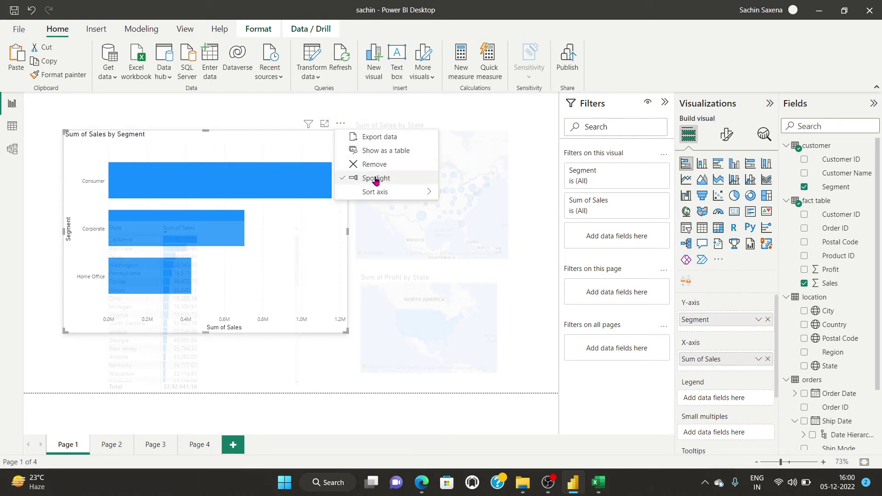
pyautogui.moveTo(374, 192)
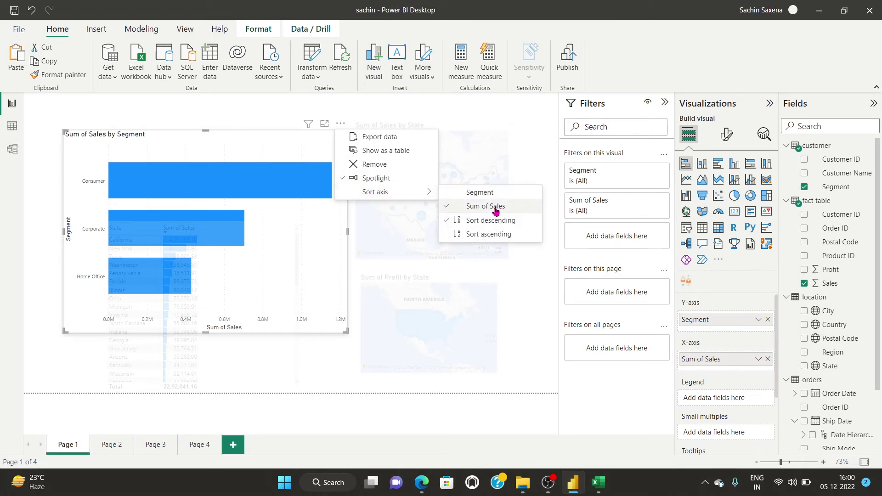
pyautogui.click(483, 195)
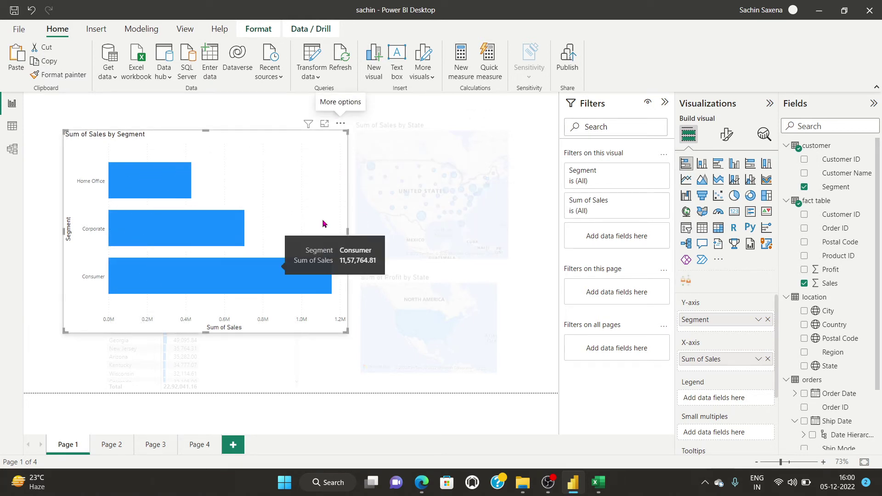
pyautogui.click(340, 125)
pyautogui.moveTo(375, 192)
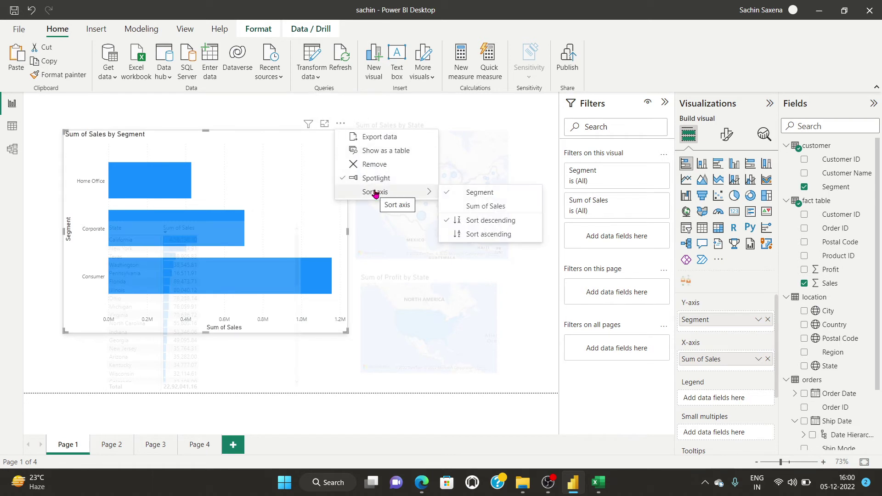
pyautogui.click(487, 233)
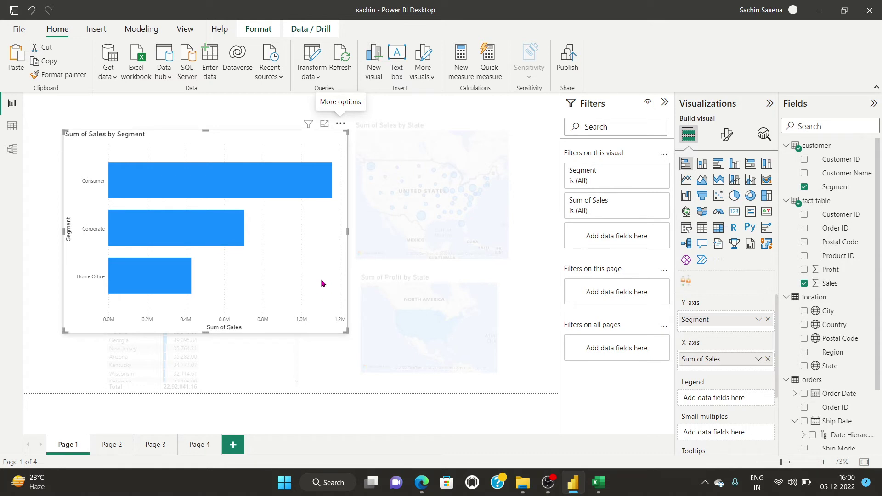
# - Show the Sum of Sales by Segment chart together with its data as a table
pyautogui.click(340, 124)
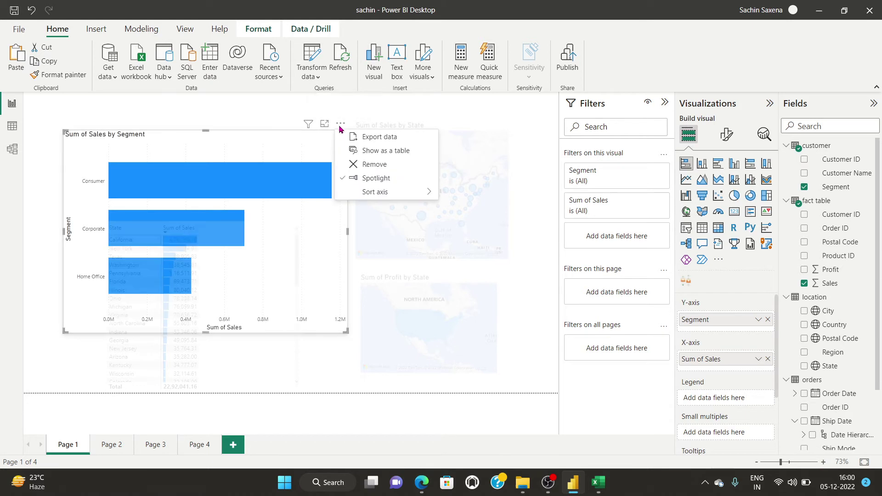
pyautogui.click(385, 152)
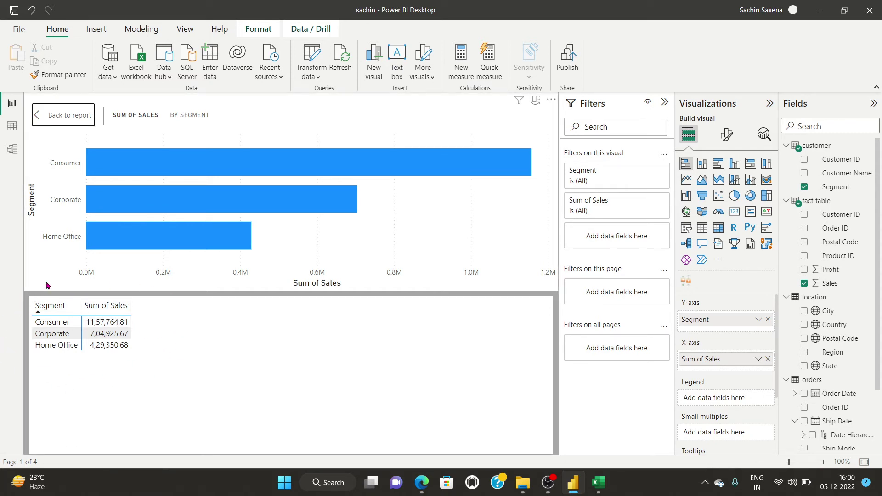
# - Leave the chart's table view to return to Page 1, and select the Sum of Sales by Segment chart
pyautogui.click(41, 120)
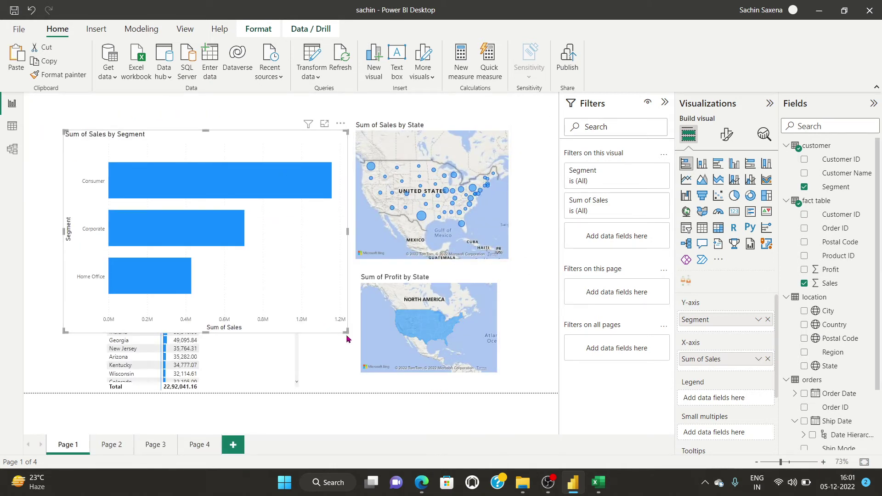
pyautogui.moveTo(337, 329); pyautogui.dragTo(258, 262)
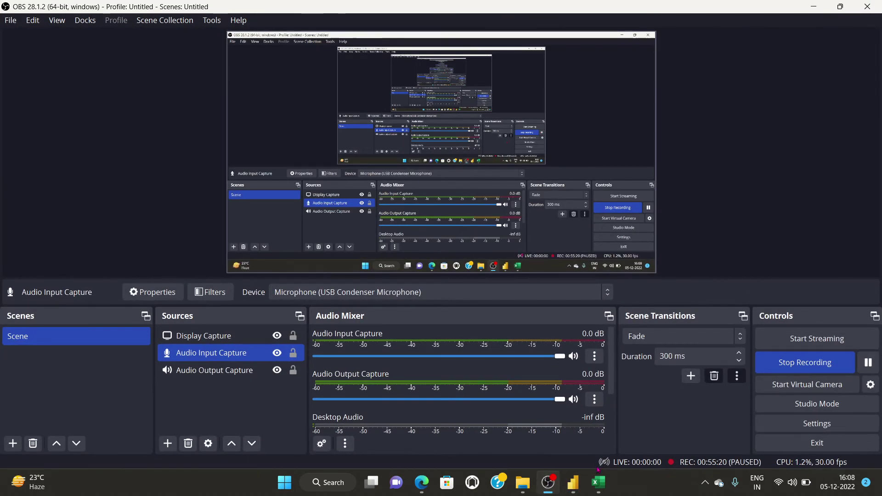
pyautogui.click(574, 483)
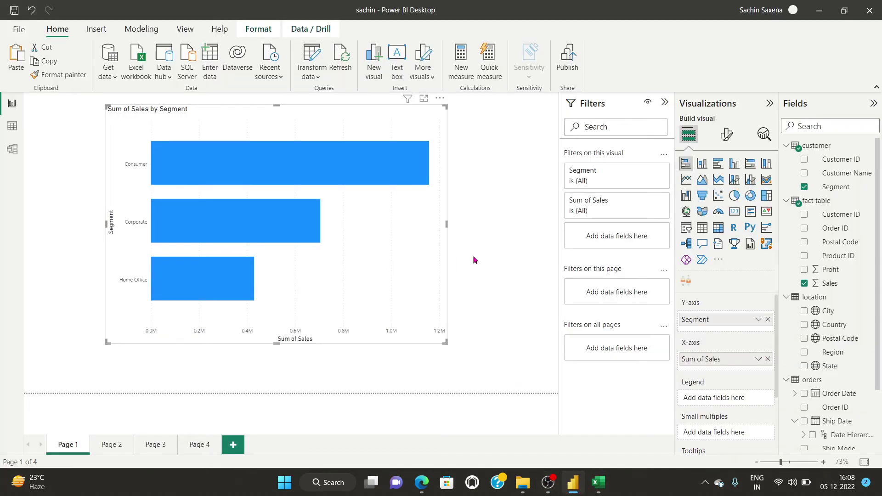
pyautogui.click(349, 272)
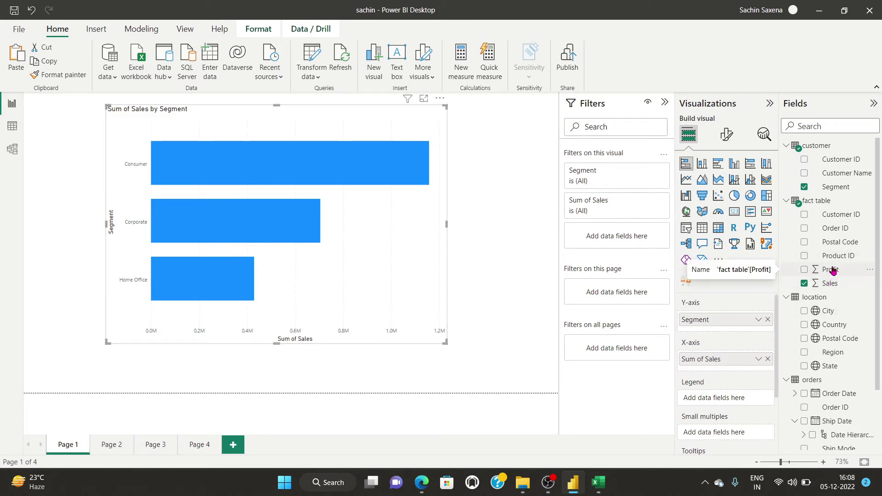
# - Add Profit to the Sum of Sales by Segment chart's X-axis, widen the chart and inspect the Consumer bar's values
pyautogui.click(804, 270)
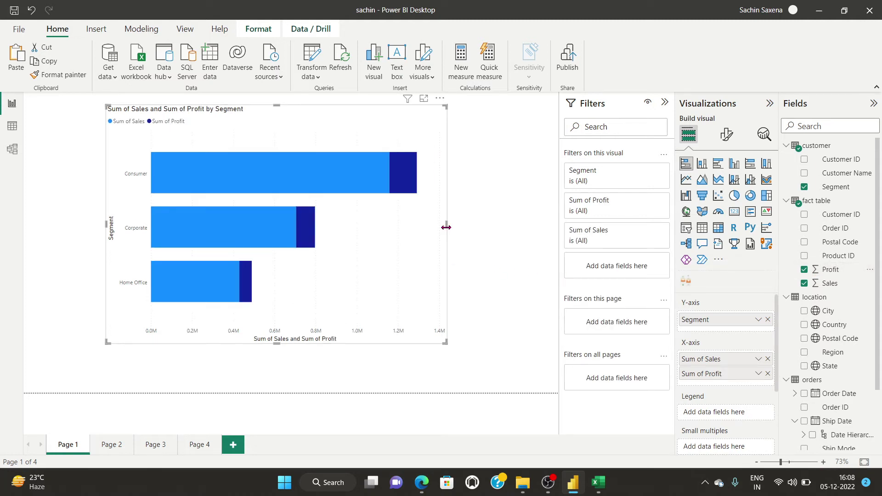
pyautogui.moveTo(447, 226); pyautogui.dragTo(513, 225)
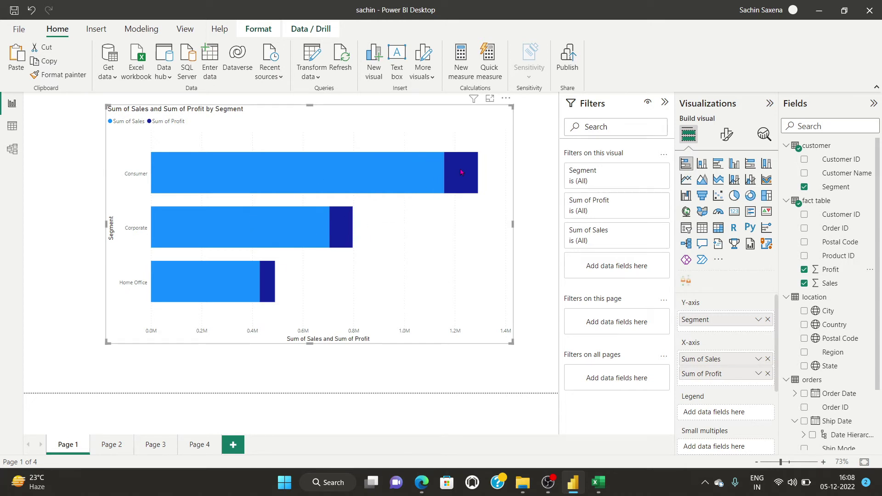
pyautogui.moveTo(461, 172)
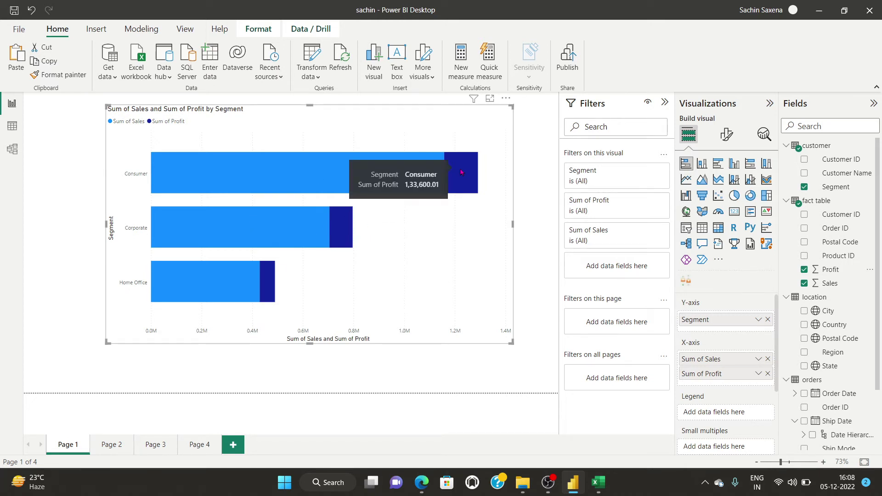
pyautogui.moveTo(277, 174)
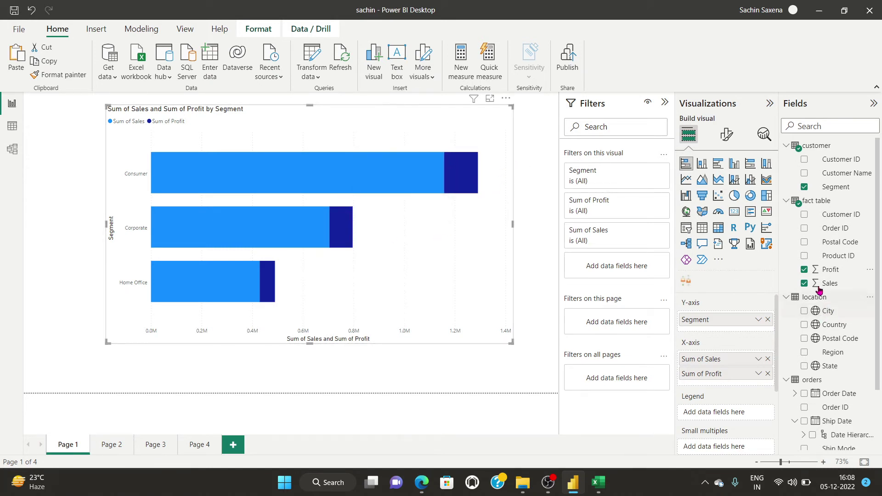
# - Remove Profit from the chart's X-axis and add it to the chart's tooltips instead
pyautogui.click(803, 270)
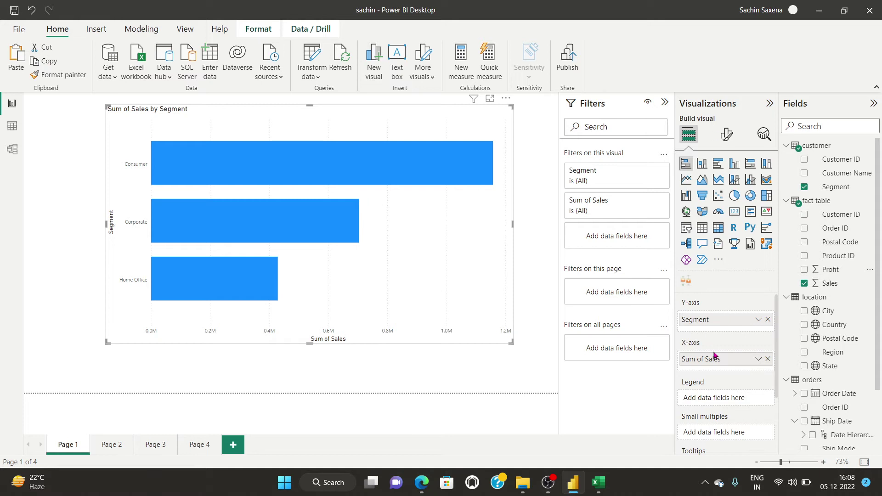
pyautogui.scroll(-1, 716, 355)
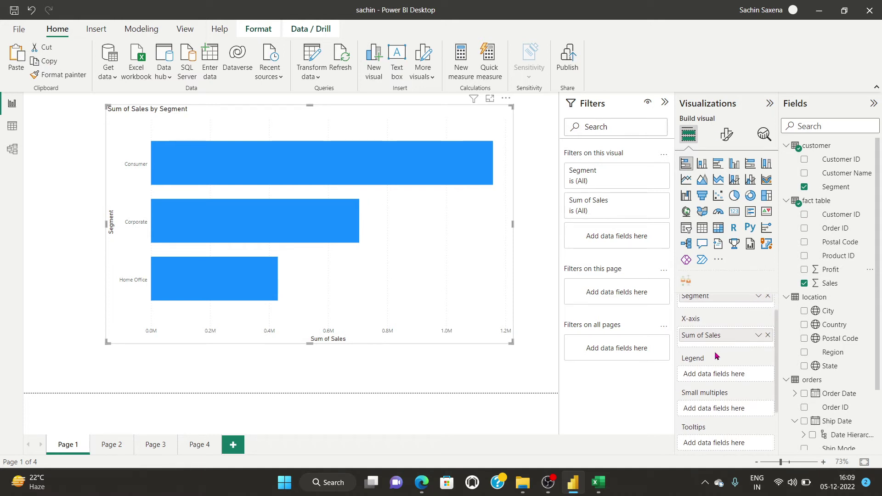
pyautogui.scroll(-2, 716, 355)
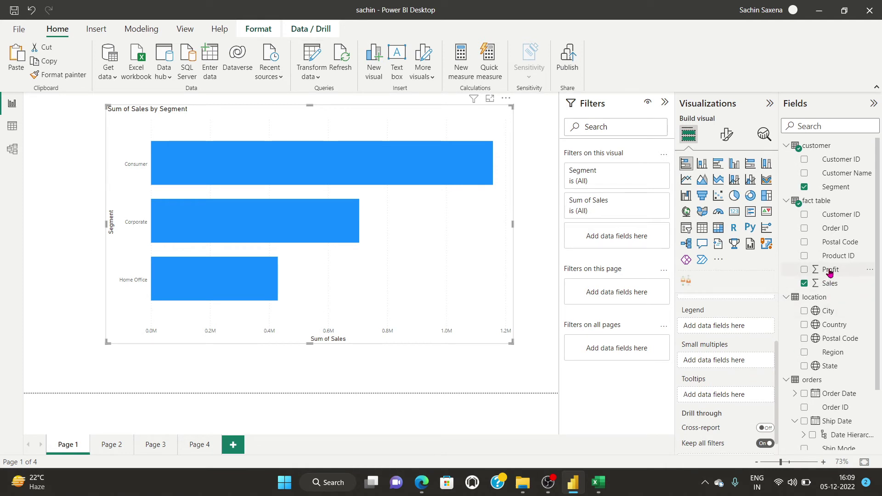
pyautogui.moveTo(829, 273); pyautogui.dragTo(720, 400)
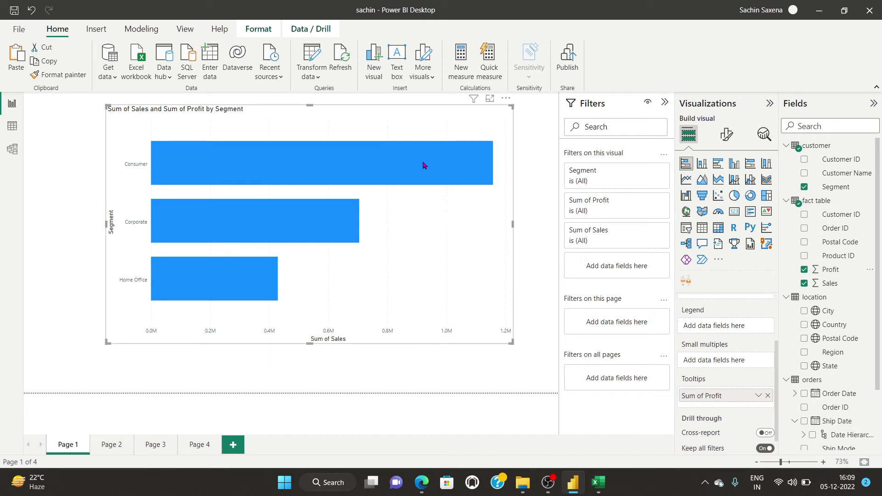
pyautogui.moveTo(423, 166)
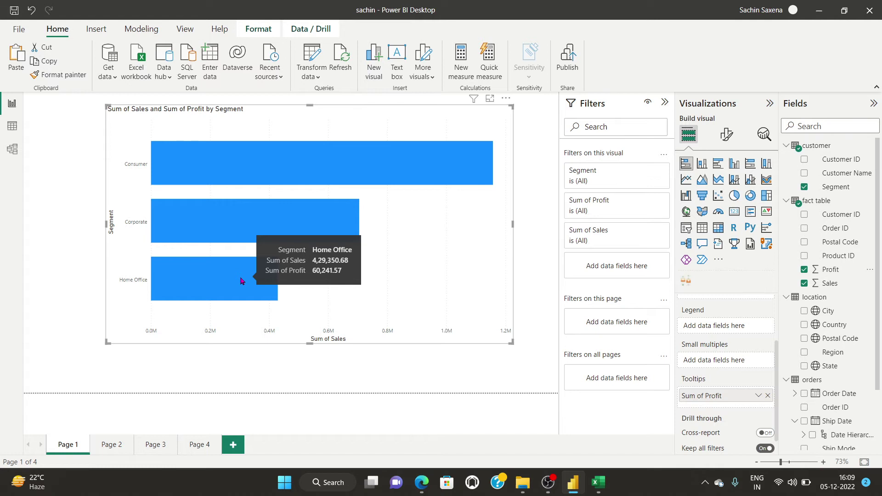
# - Split the segment bar chart into small multiples by Region
pyautogui.scroll(-2, 728, 317)
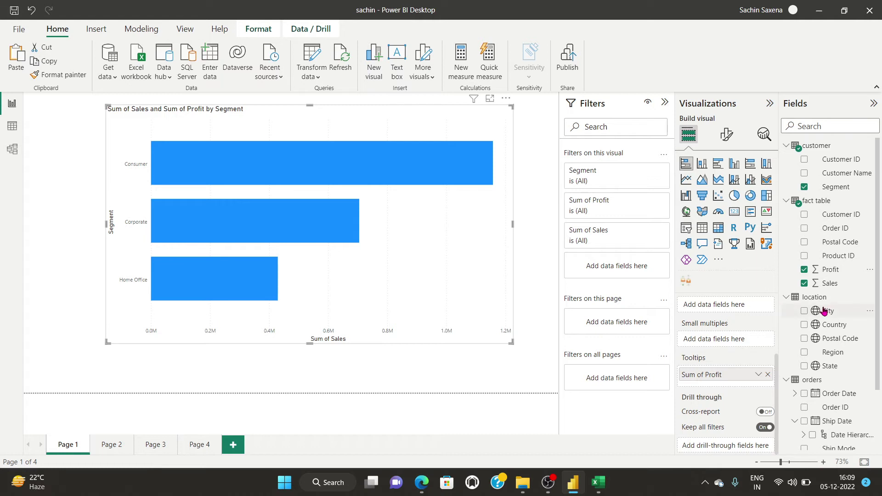
pyautogui.scroll(-2, 833, 283)
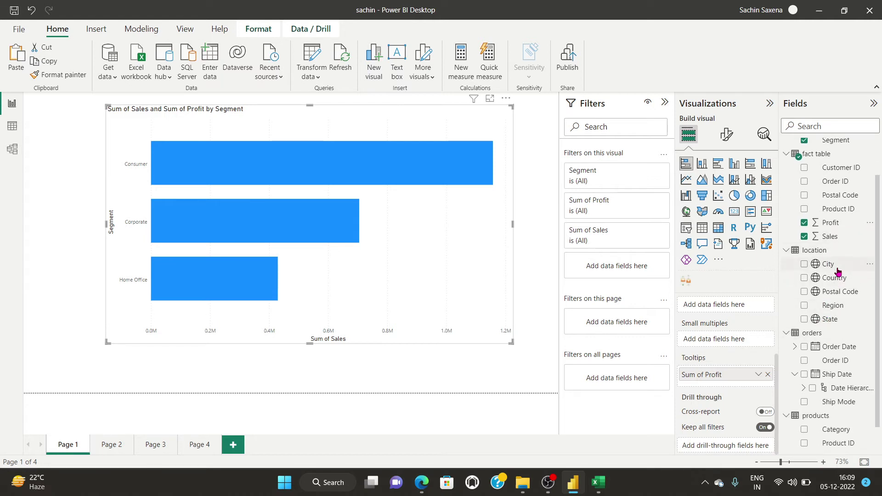
pyautogui.scroll(-1, 827, 320)
pyautogui.scroll(3, 831, 328)
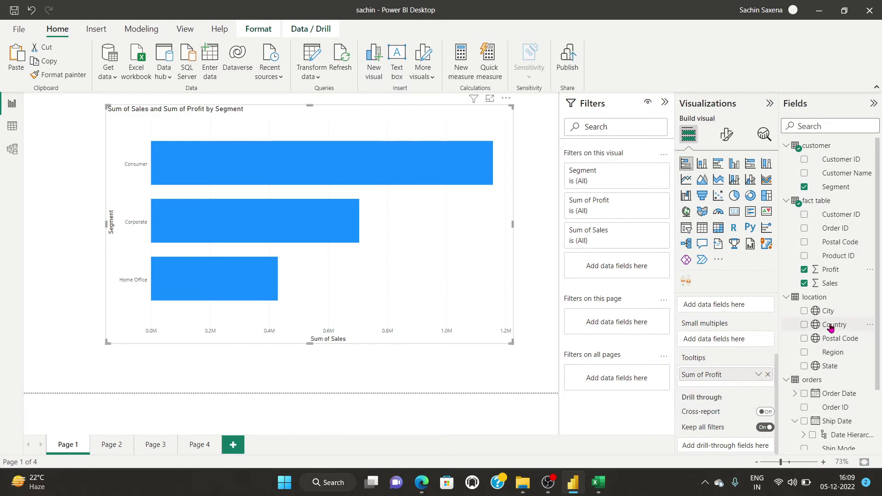
pyautogui.scroll(-2, 831, 330)
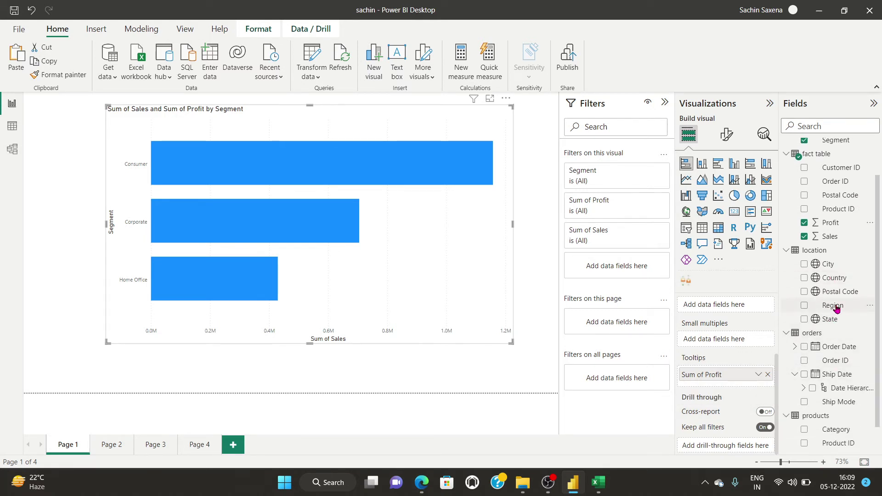
pyautogui.moveTo(833, 307); pyautogui.dragTo(699, 388)
pyautogui.scroll(1, 721, 404)
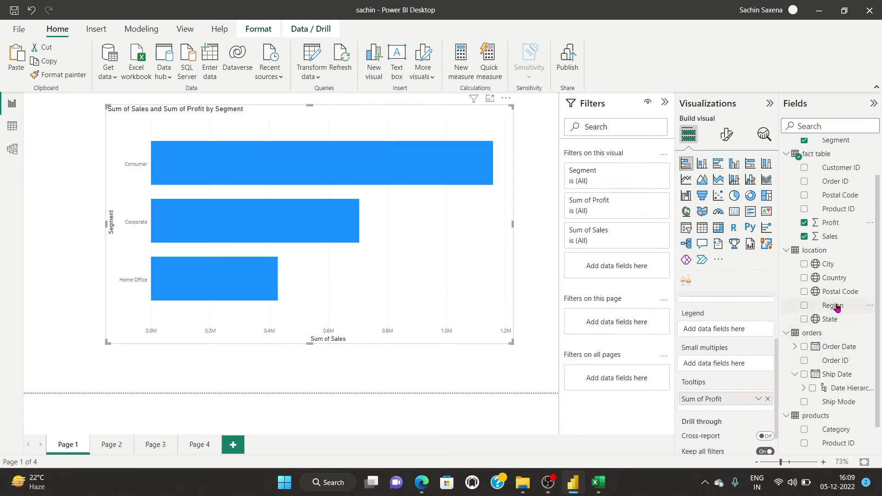
pyautogui.moveTo(836, 308); pyautogui.dragTo(732, 363)
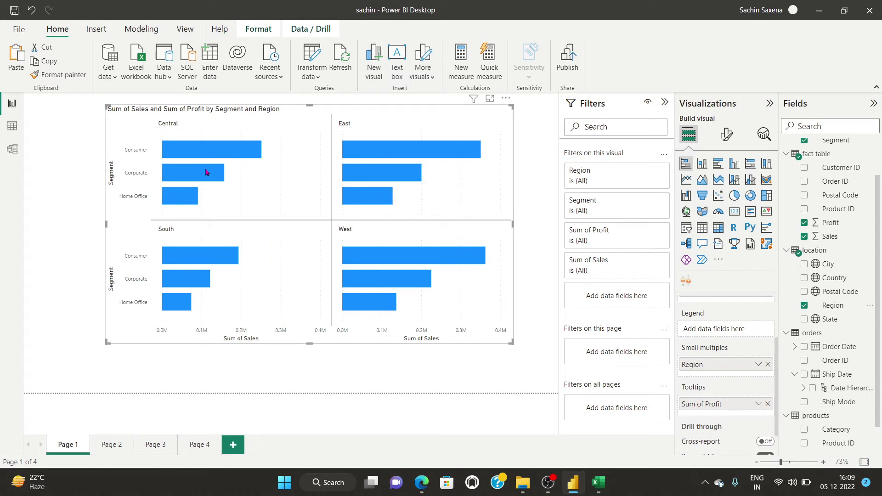
# - Highlight the West region in the small multiples chart and clear the highlight again
pyautogui.moveTo(214, 154)
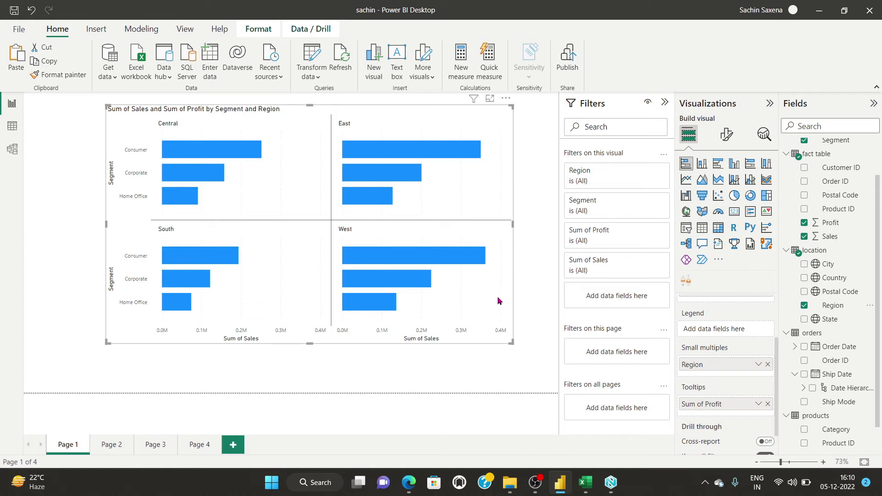
pyautogui.click(341, 231)
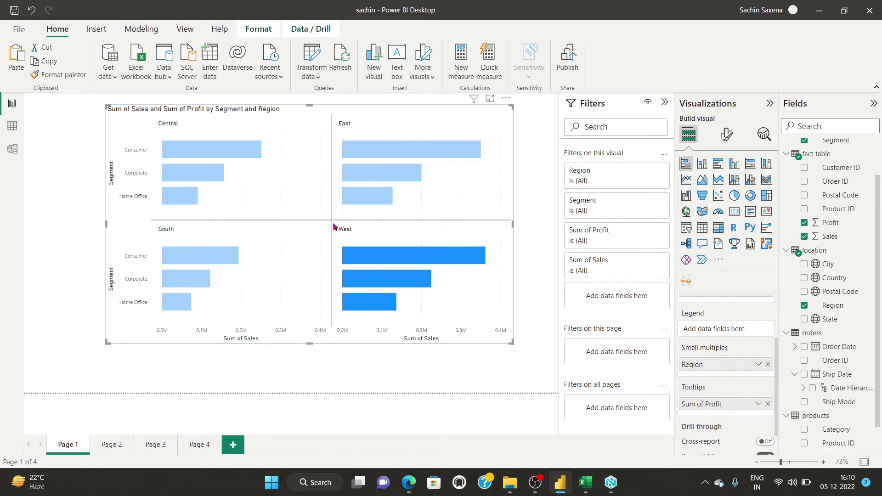
pyautogui.click(279, 189)
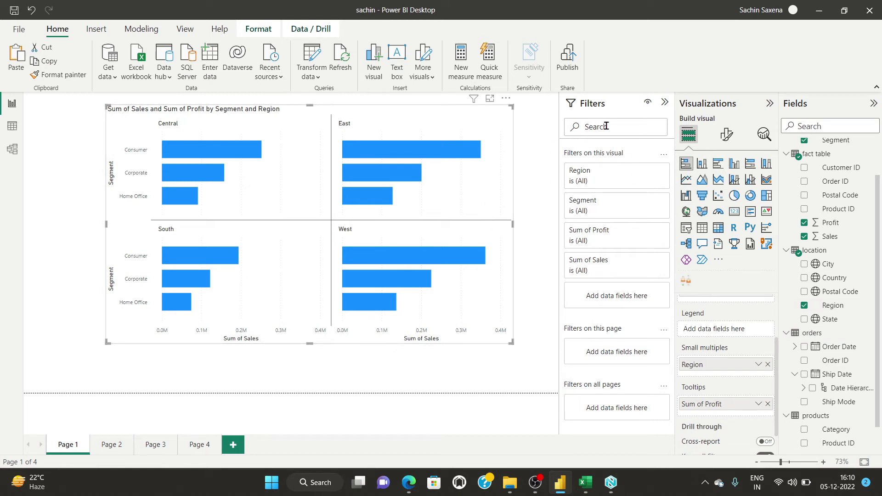
# - View the Region filter options for the small multiples chart, collapse them and deselect the chart
pyautogui.click(648, 172)
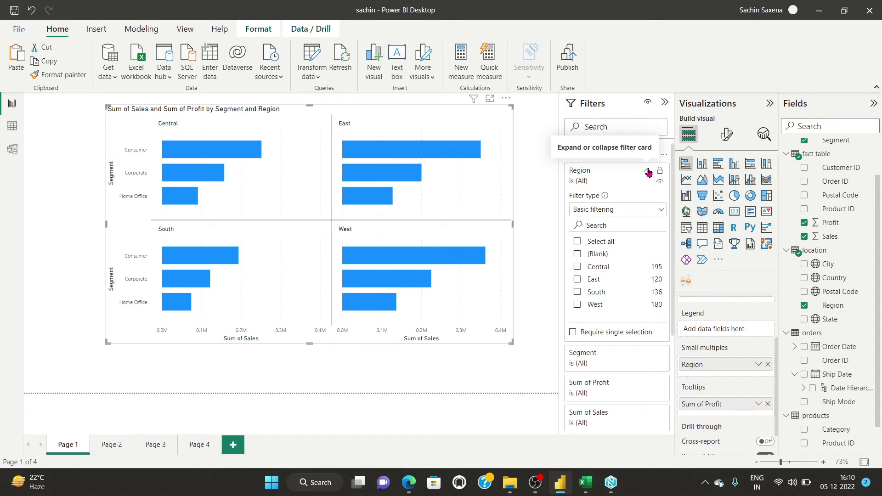
pyautogui.click(648, 172)
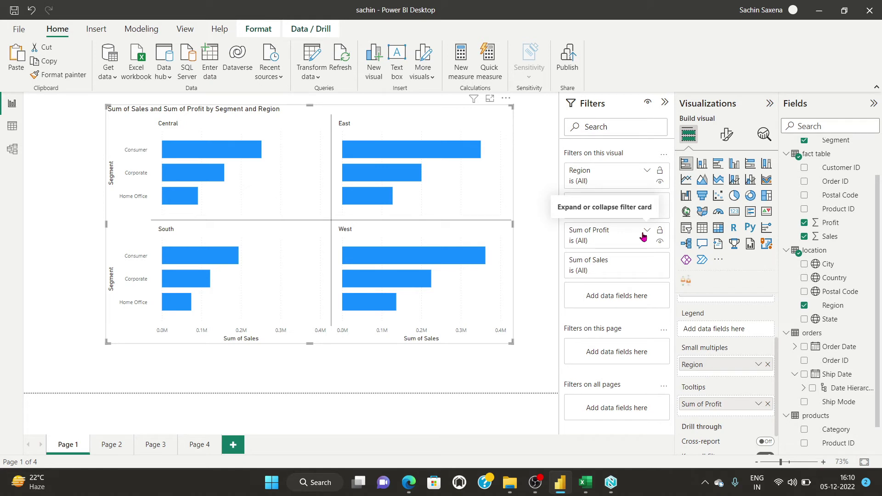
pyautogui.click(442, 368)
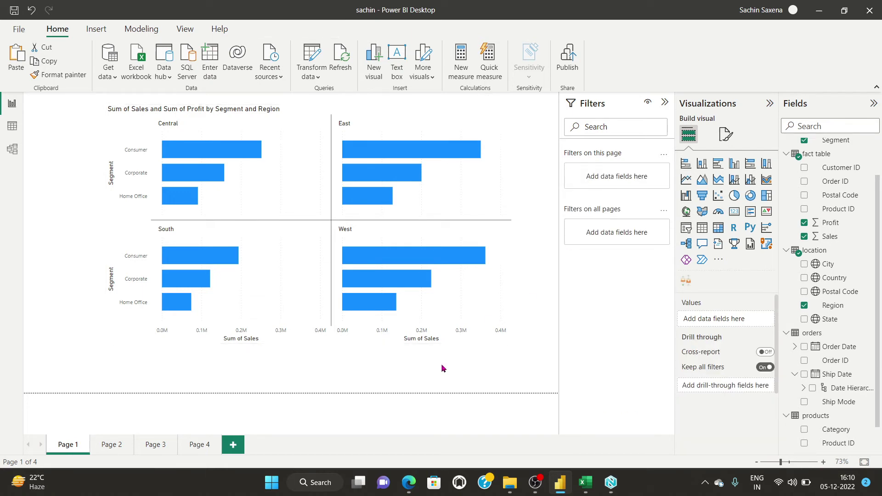
pyautogui.click(535, 482)
pyautogui.click(866, 367)
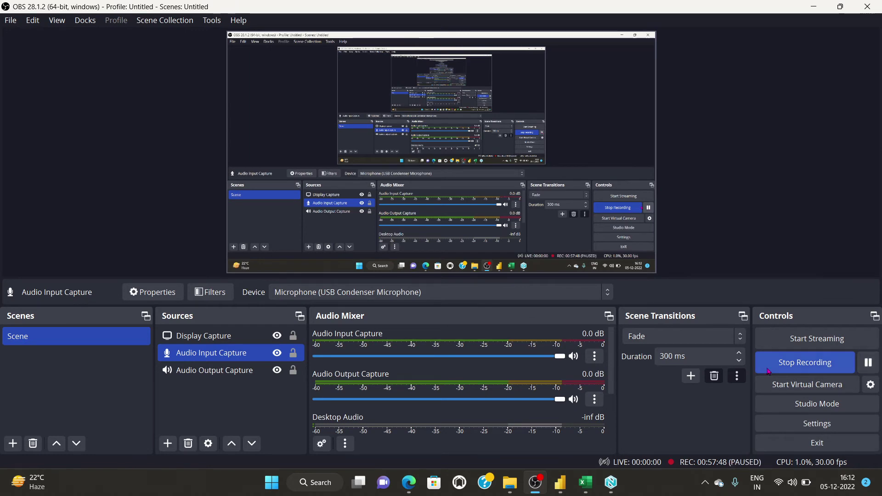
pyautogui.click(560, 482)
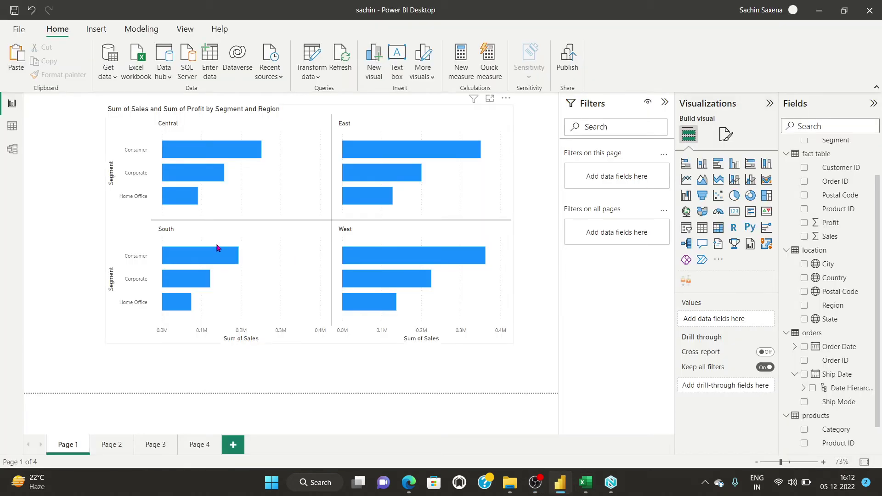
# - Find the border format settings of the Segment and Region chart and set the small multiples' border line colour to red
pyautogui.click(114, 127)
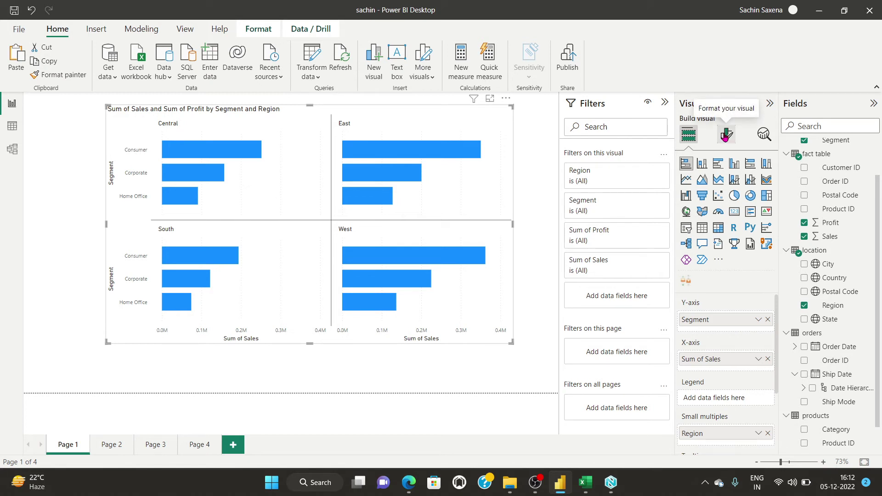
pyautogui.click(726, 134)
pyautogui.click(718, 161)
pyautogui.write('border')
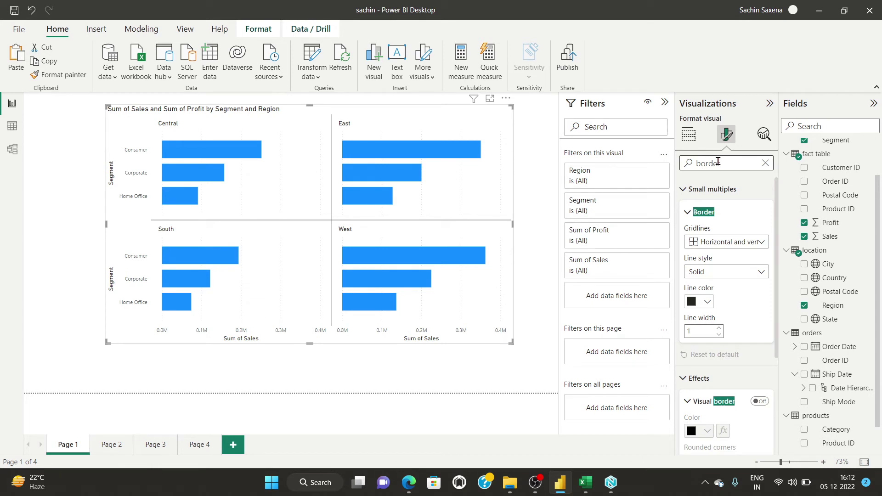
pyautogui.click(708, 303)
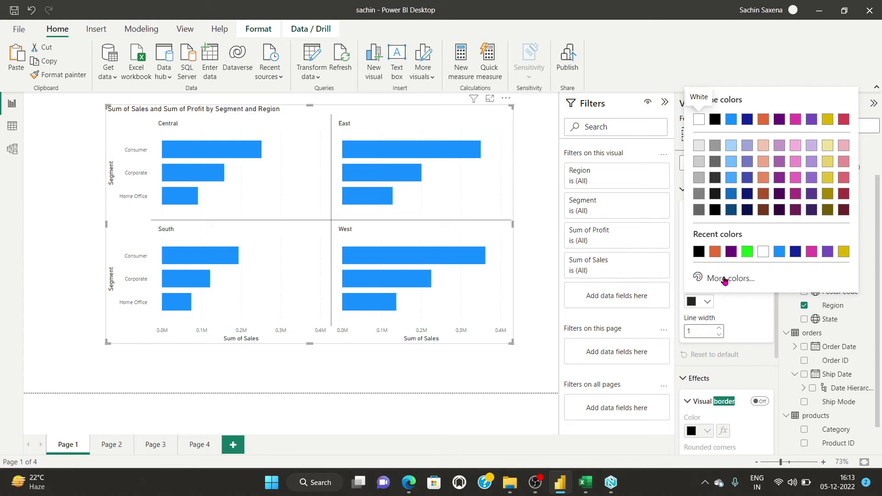
pyautogui.click(730, 278)
pyautogui.click(699, 240)
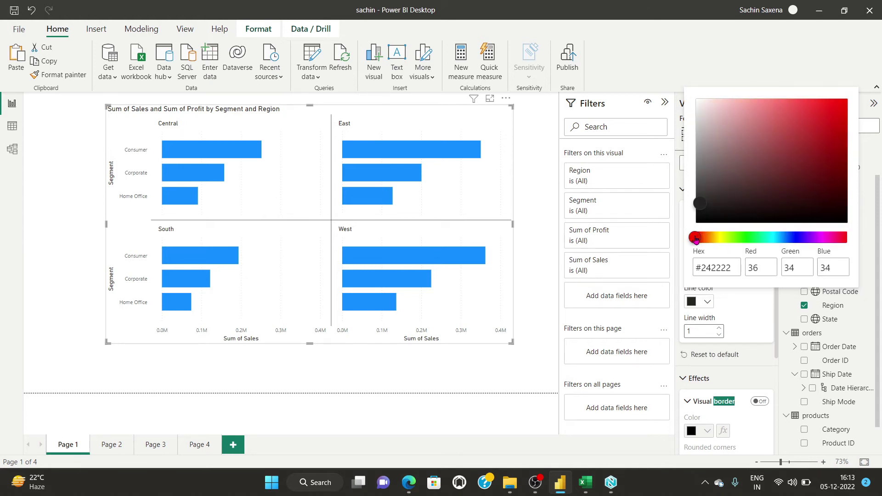
pyautogui.click(822, 108)
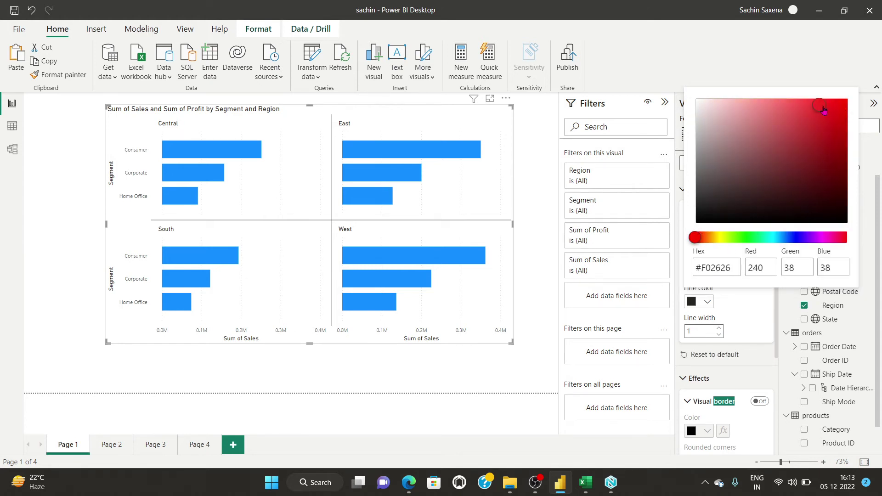
pyautogui.click(748, 306)
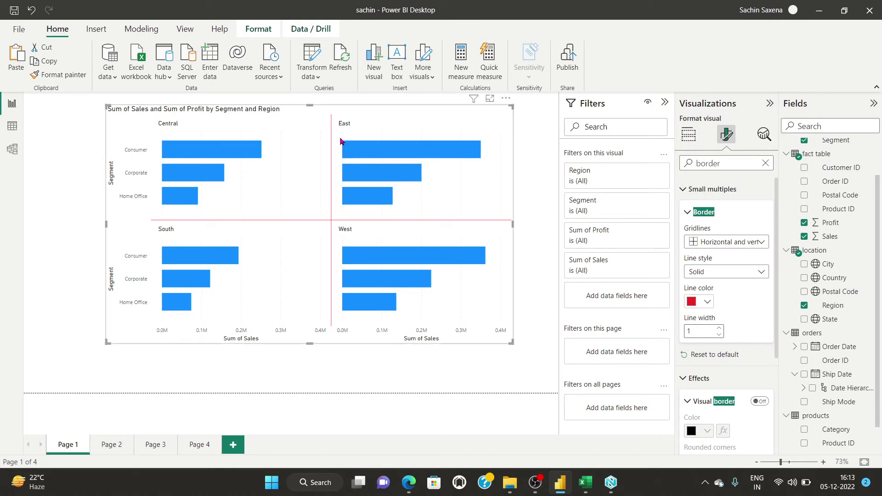
# - Open Page 2 with the Sum of Sales by State treemap
pyautogui.click(115, 446)
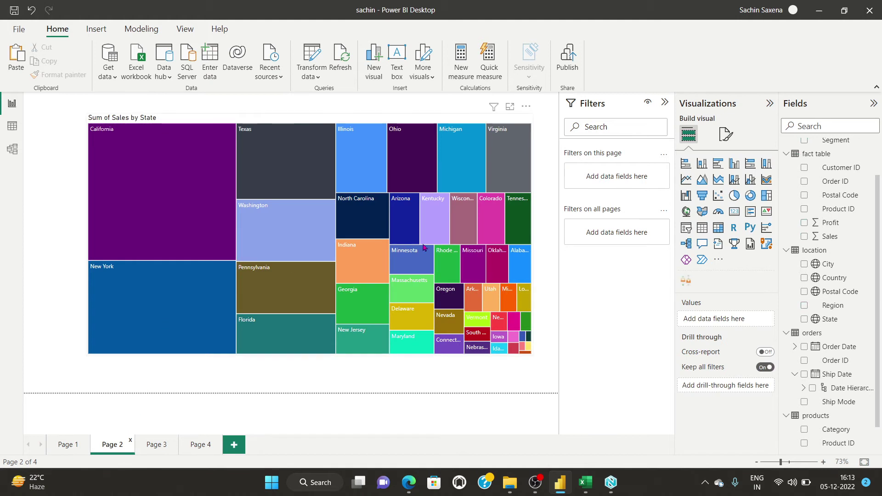
# - Copy the Sum of Sales by State treemap from Page 2 and go to Page 1
pyautogui.click(122, 187)
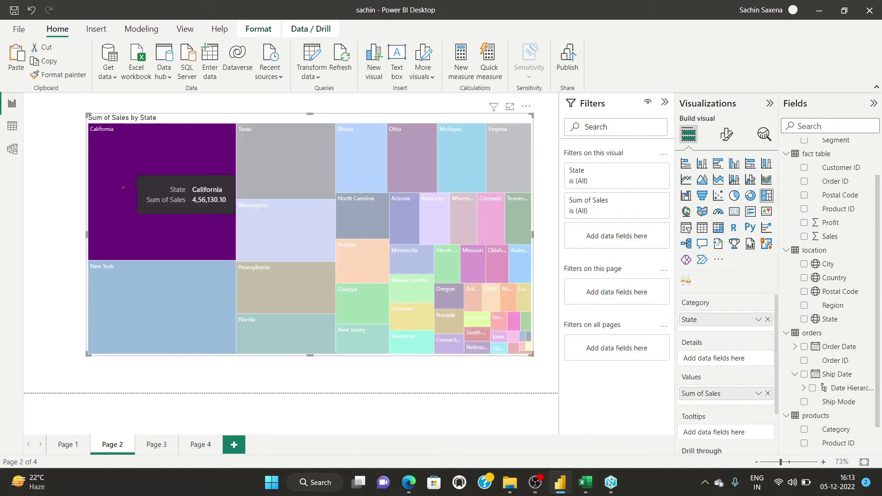
pyautogui.moveTo(105, 271)
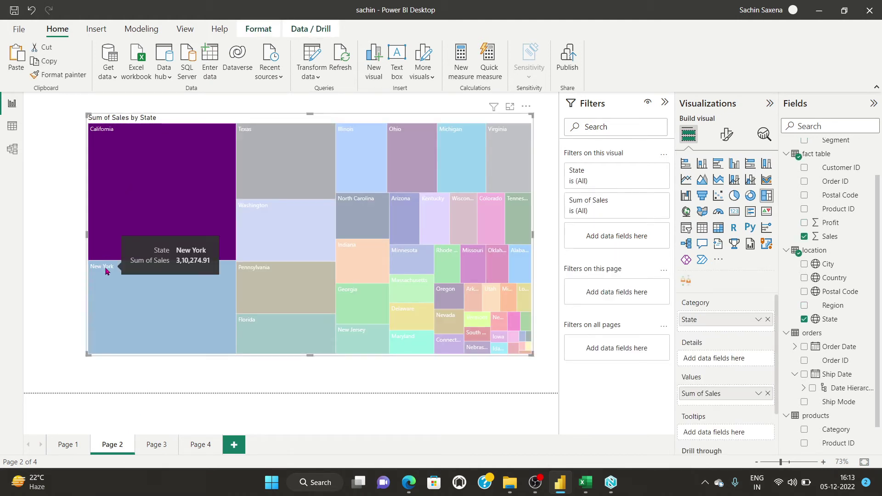
pyautogui.click(68, 444)
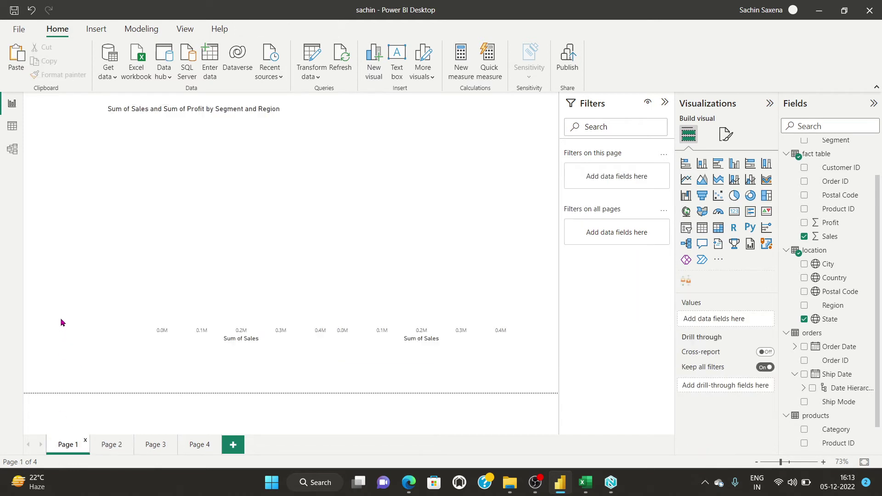
# - Shrink the Segment and Region bar chart on Page 1 into the upper-left part of the canvas
pyautogui.click(296, 277)
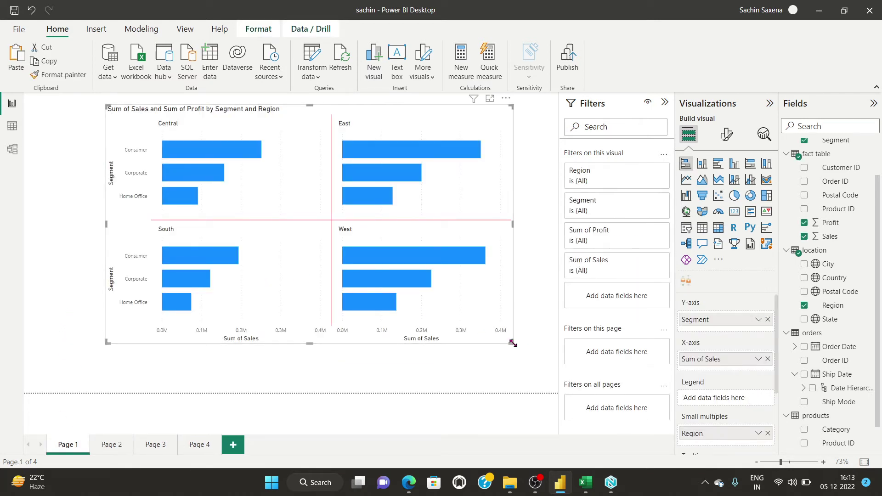
pyautogui.moveTo(513, 342); pyautogui.dragTo(244, 265)
pyautogui.click(233, 343)
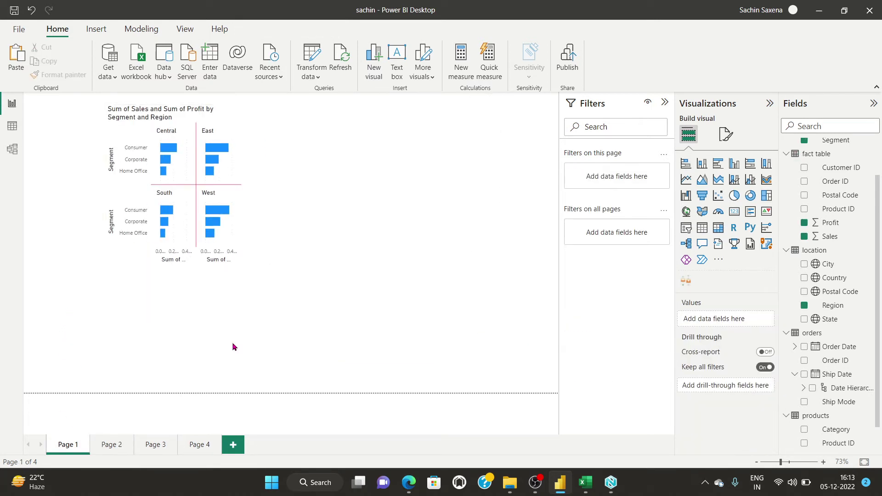
# - Paste the treemap onto Page 1, reduce it to about half its width, and place it beside the bar chart
pyautogui.hotkey('ctrl', 'v')
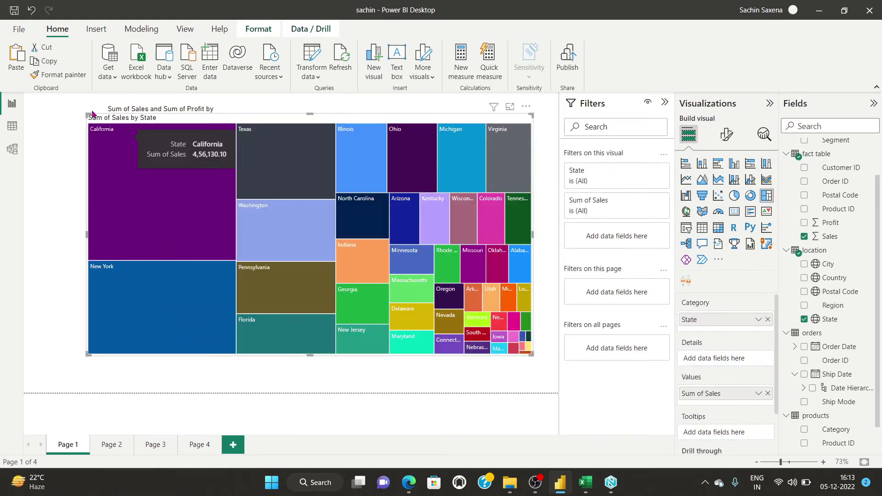
pyautogui.moveTo(86, 114); pyautogui.dragTo(311, 217)
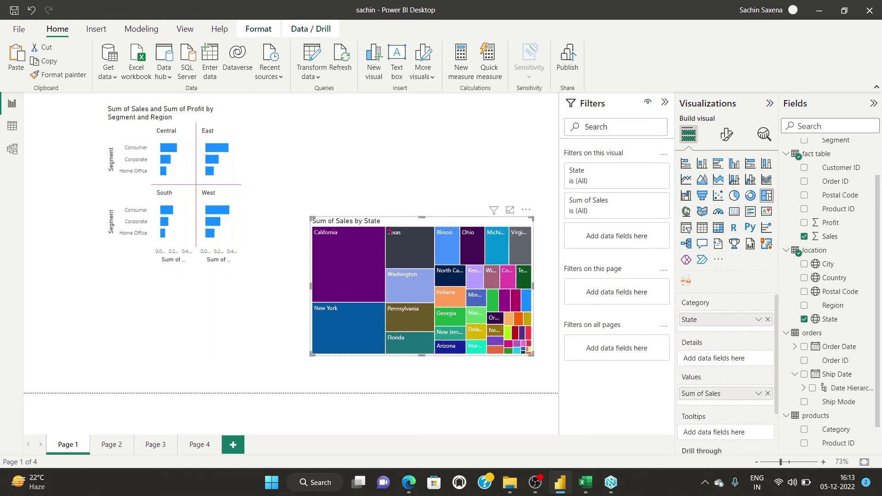
pyautogui.moveTo(388, 229); pyautogui.dragTo(370, 118)
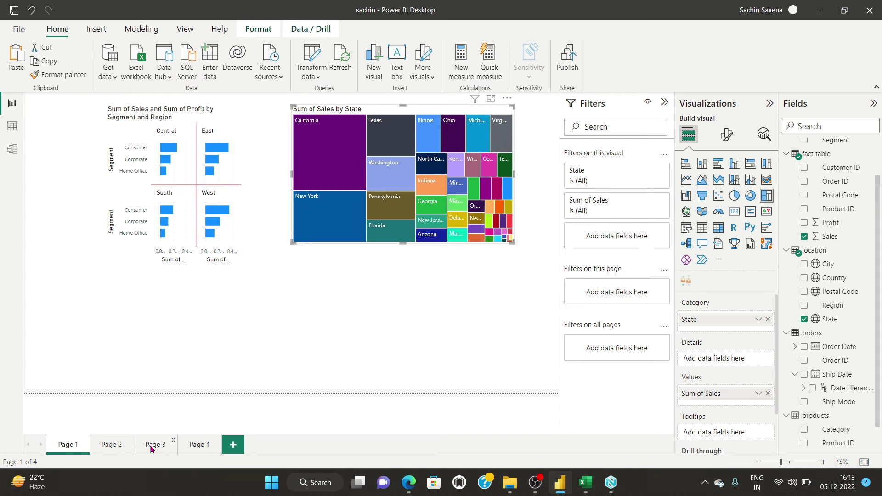
# - Copy the Region and State sales and profit table from Page 3 to Page 1 and fit it in smaller size below the treemap
pyautogui.click(152, 445)
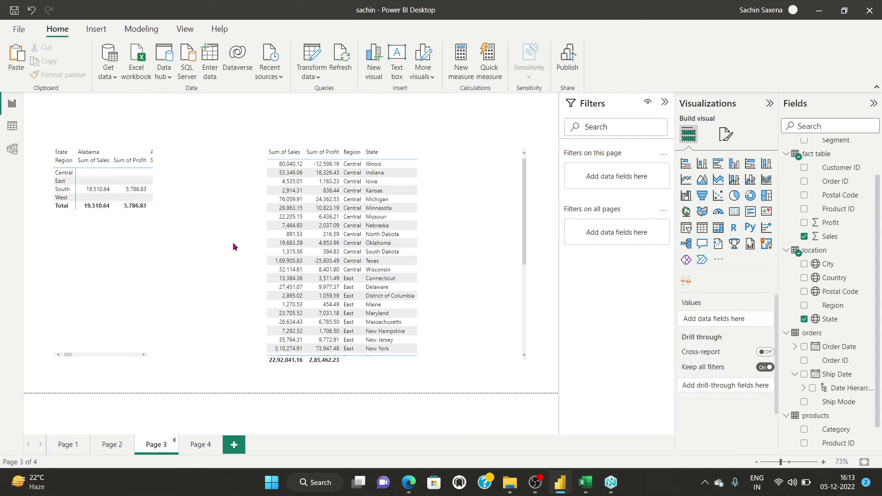
pyautogui.click(284, 191)
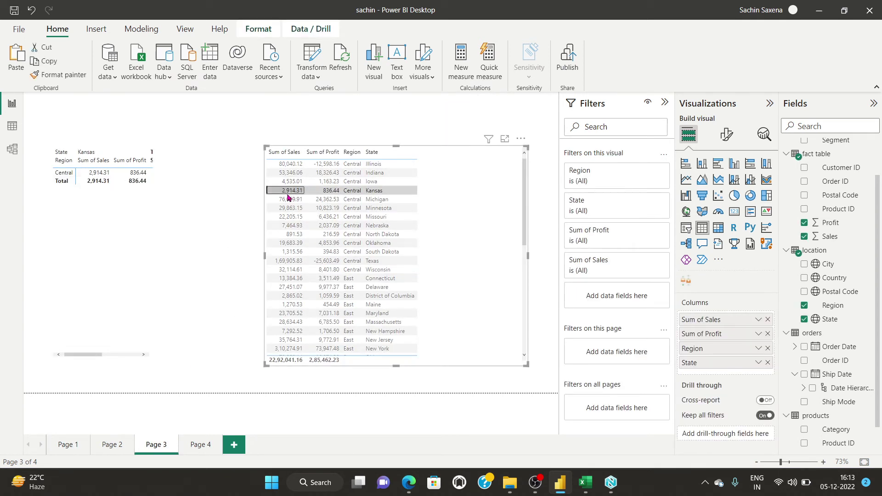
pyautogui.click(66, 445)
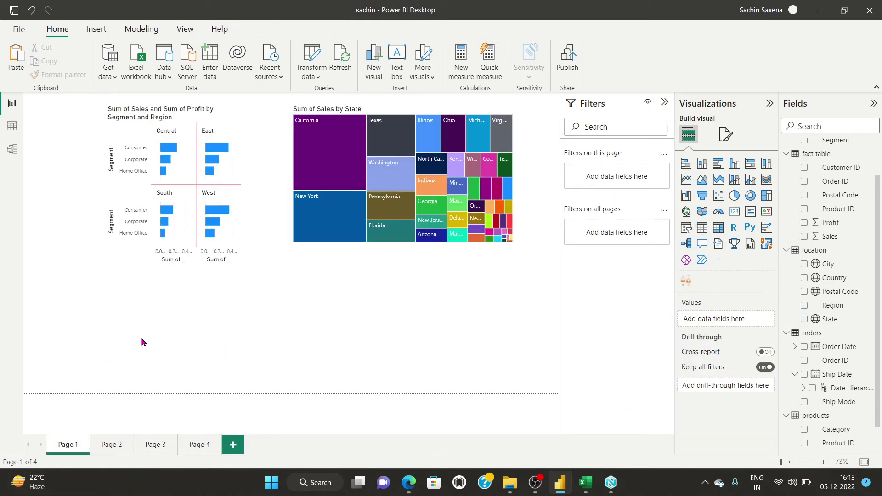
pyautogui.hotkey('ctrl', 'v')
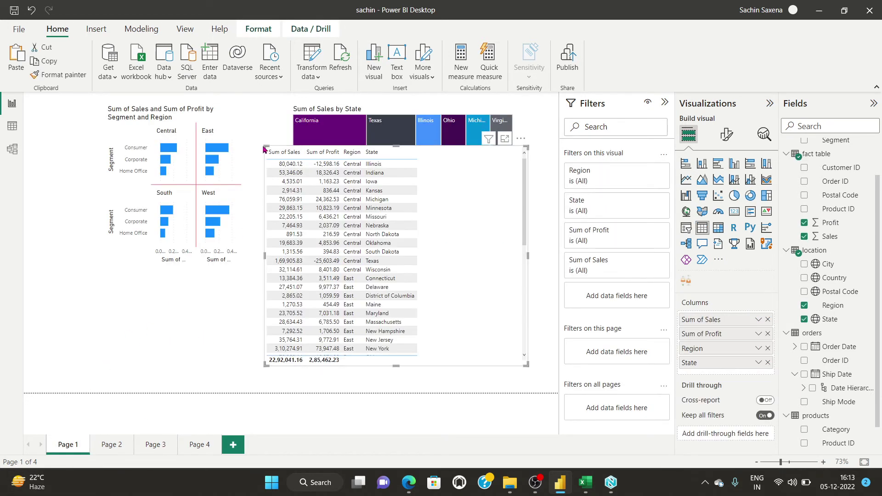
pyautogui.moveTo(296, 190); pyautogui.dragTo(382, 309)
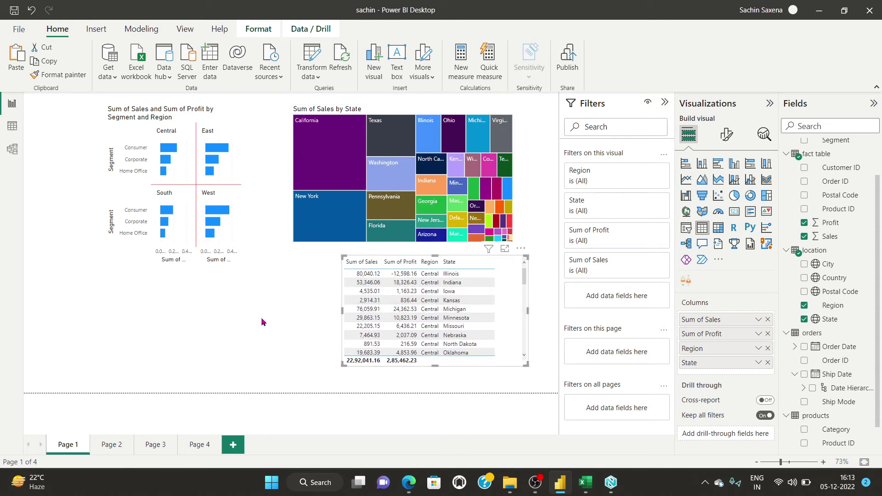
pyautogui.click(207, 279)
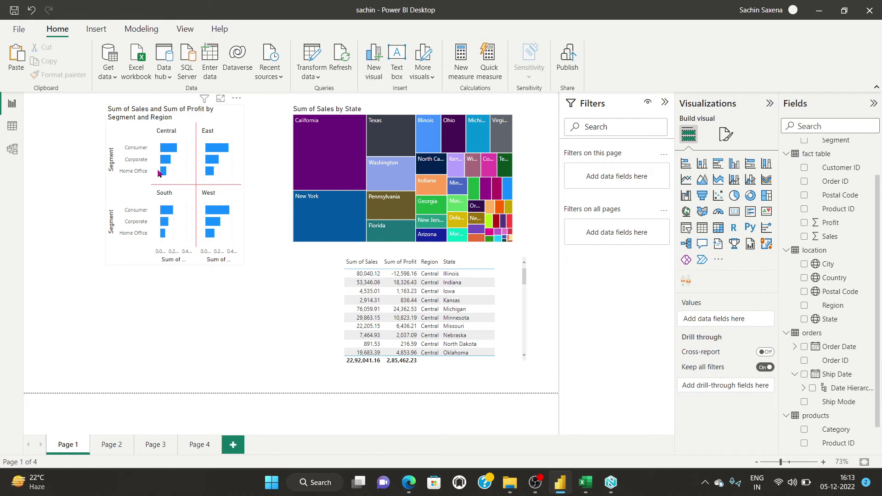
pyautogui.click(115, 151)
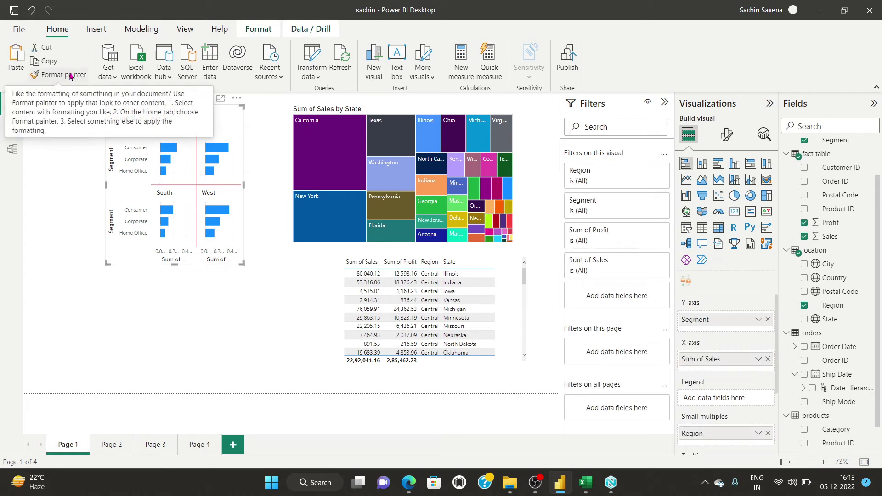
pyautogui.click(70, 75)
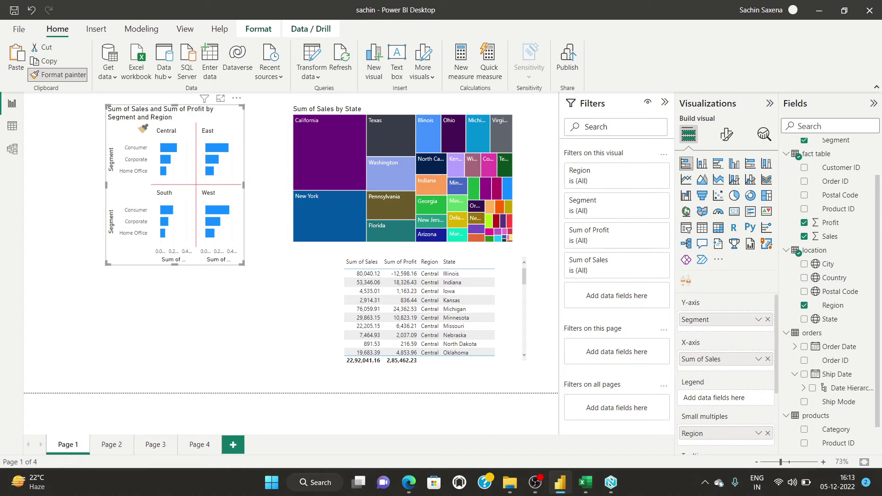
pyautogui.click(60, 75)
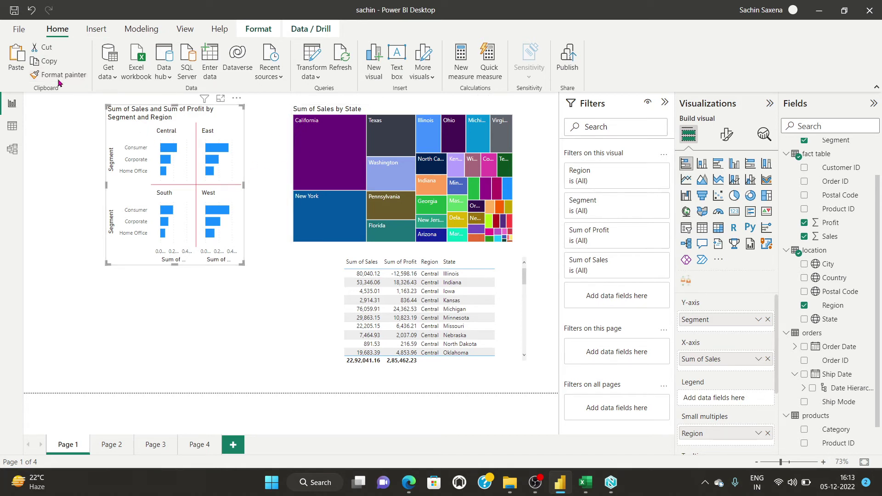
# - Apply the treemap's formatting to the Segment and Region bar chart with Format Painter
pyautogui.click(321, 150)
pyautogui.click(63, 74)
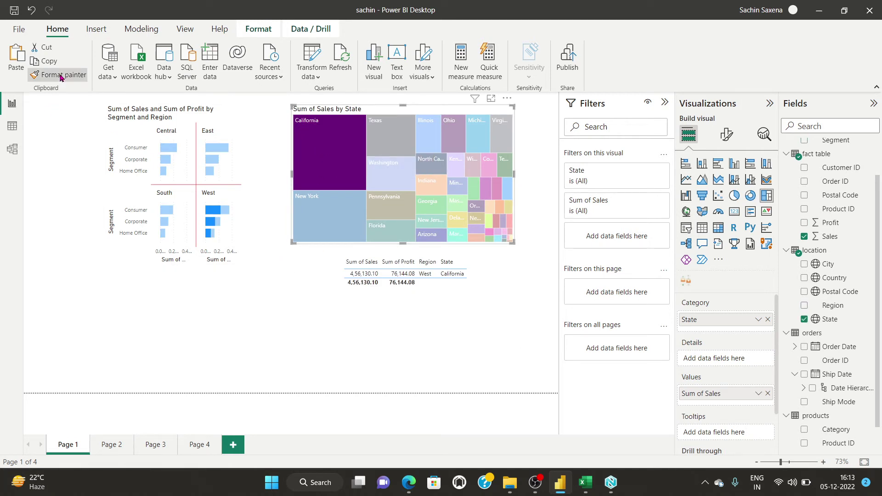
pyautogui.click(340, 163)
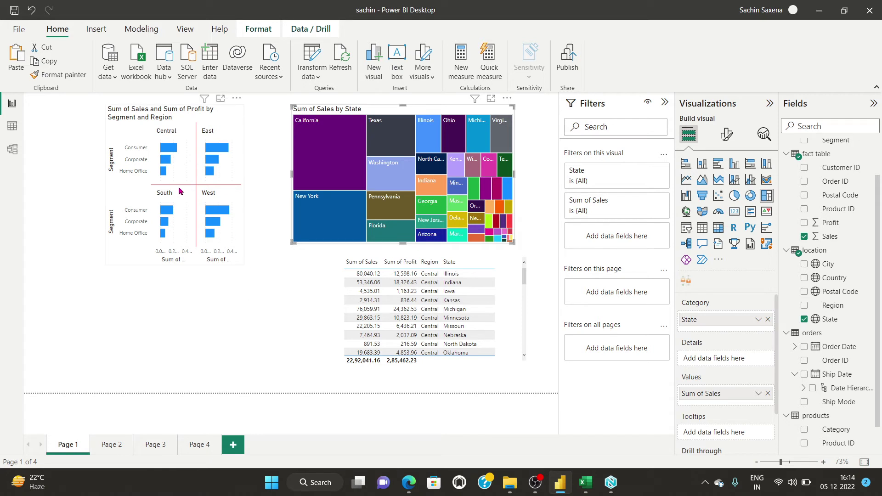
pyautogui.click(56, 75)
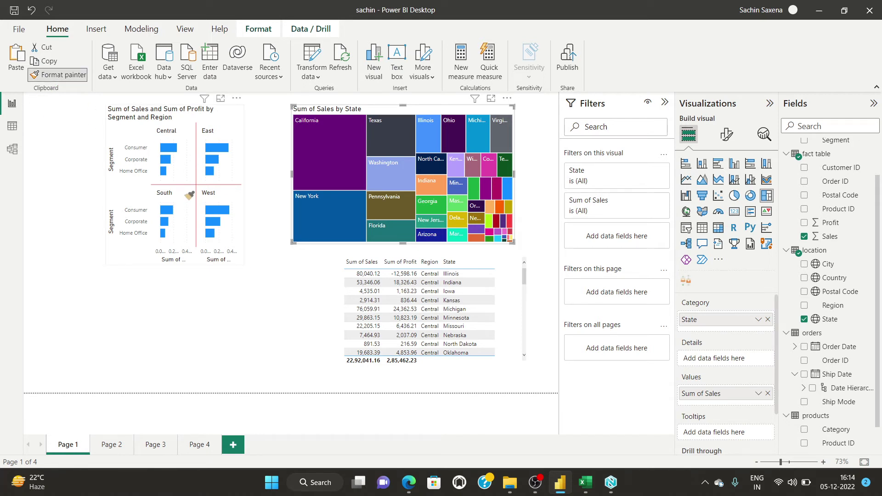
pyautogui.click(180, 195)
pyautogui.click(180, 195)
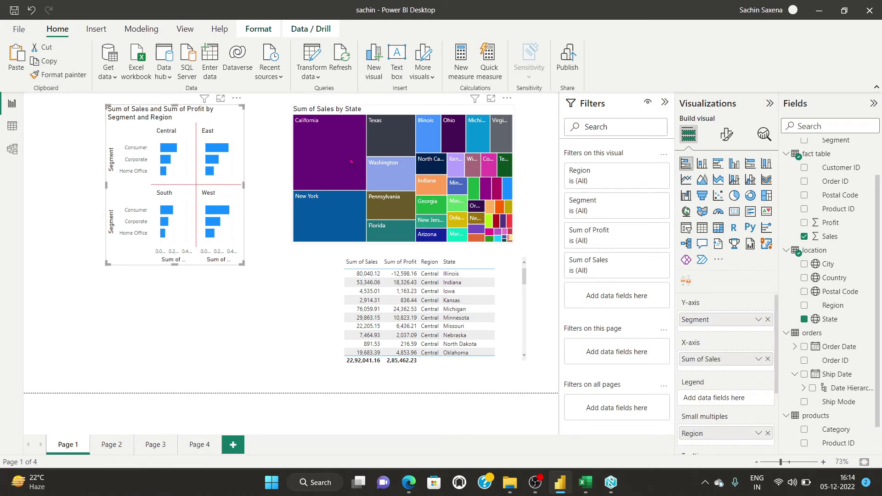
# - Highlight California in the treemap and move the bar chart slightly closer to the canvas's left edge
pyautogui.hotkey('ctrl', 'z')
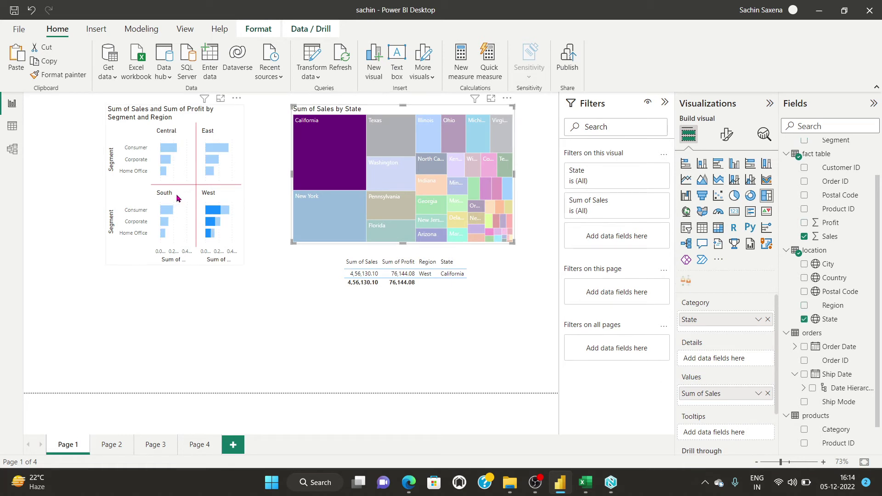
pyautogui.moveTo(178, 198)
pyautogui.mouseDown()
pyautogui.moveTo(295, 197)
pyautogui.moveTo(164, 193)
pyautogui.mouseUp()
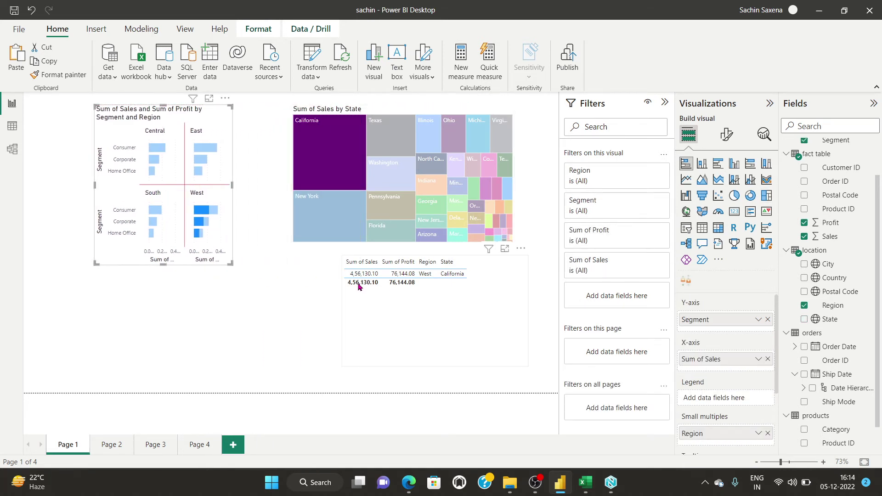
# - Apply the sales and profit table's formatting to the bar chart with Format Painter
pyautogui.click(391, 330)
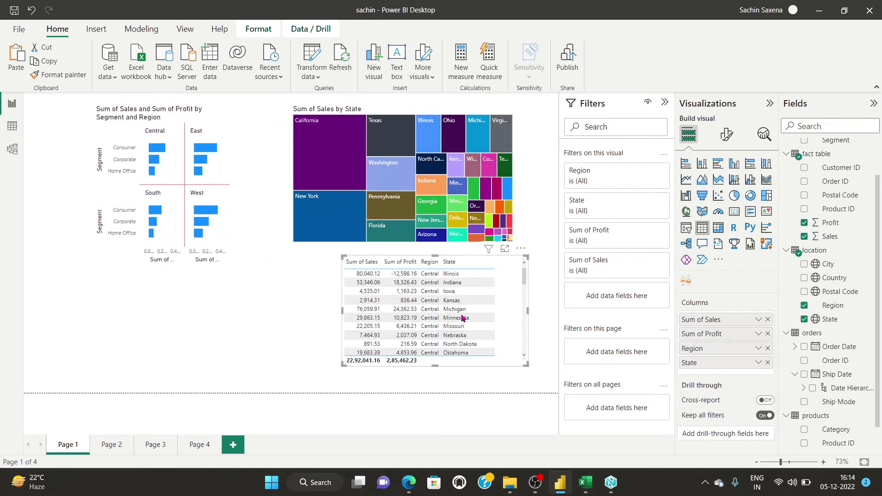
pyautogui.click(51, 75)
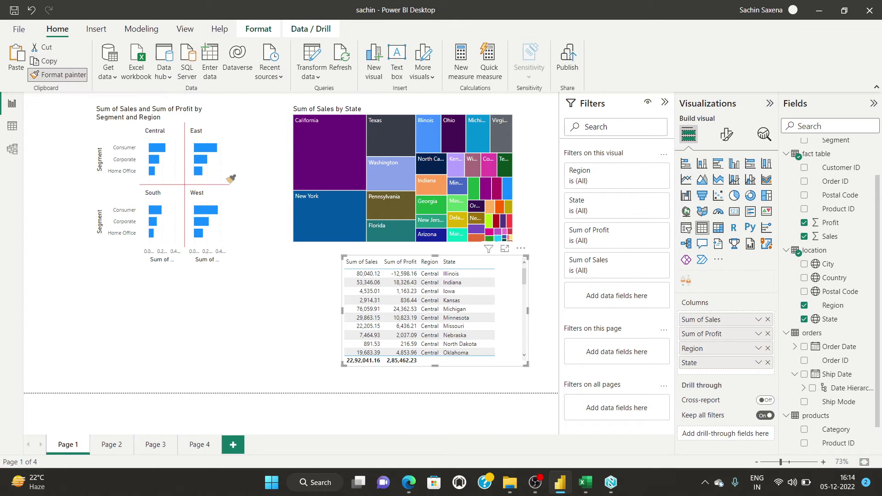
pyautogui.click(188, 197)
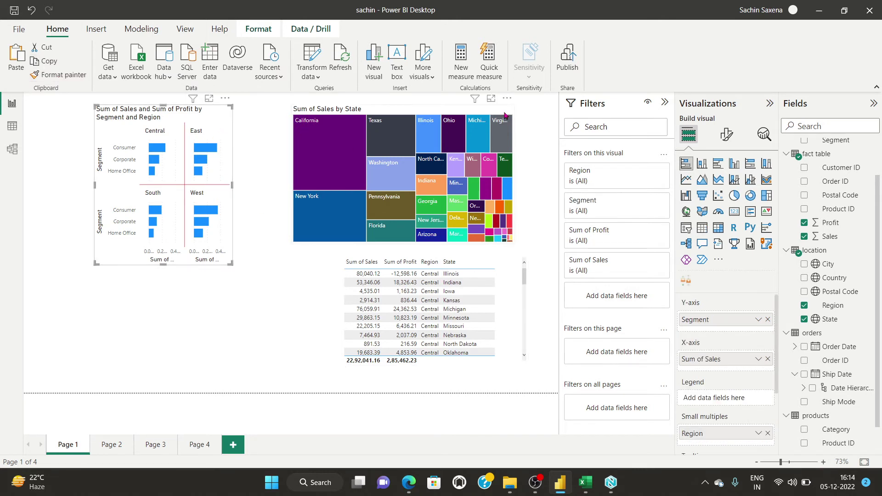
# - Examine the treemap's additional options and the bar chart's visual and general formatting settings
pyautogui.click(509, 100)
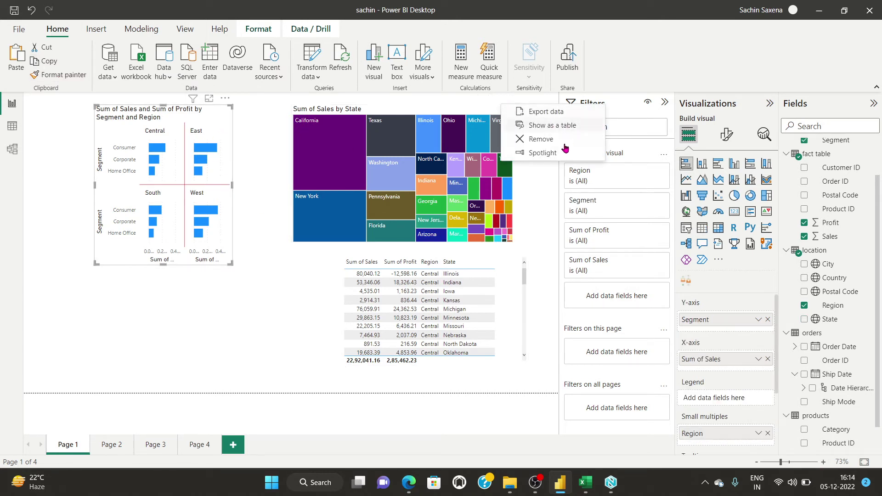
pyautogui.click(311, 157)
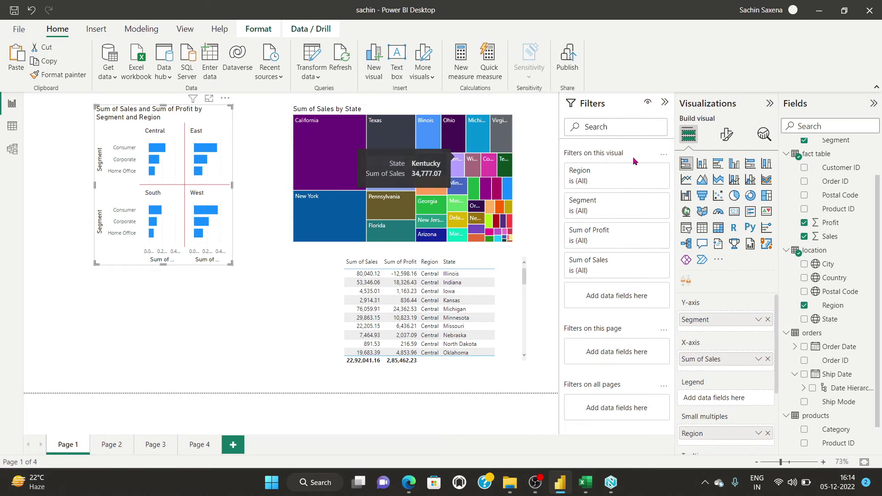
pyautogui.click(726, 134)
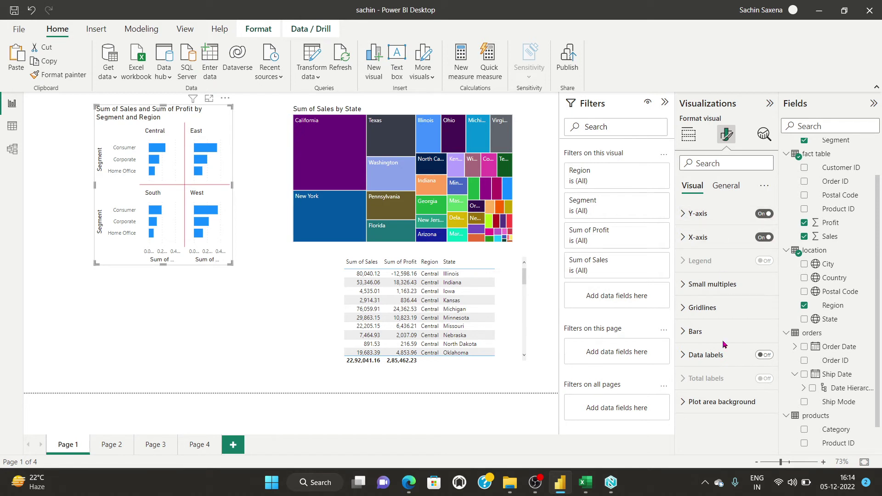
pyautogui.click(734, 188)
pyautogui.click(697, 187)
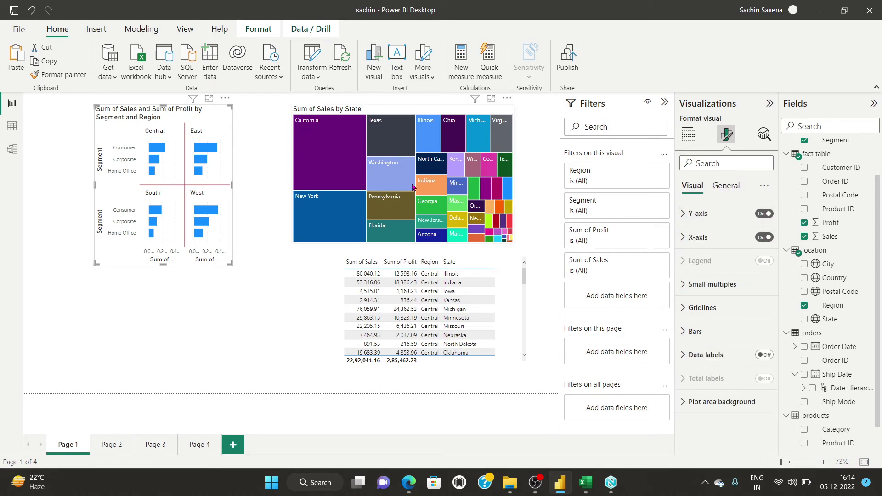
# - Cross-filter the other Page 1 visuals by New York in the treemap
pyautogui.click(307, 203)
pyautogui.click(236, 331)
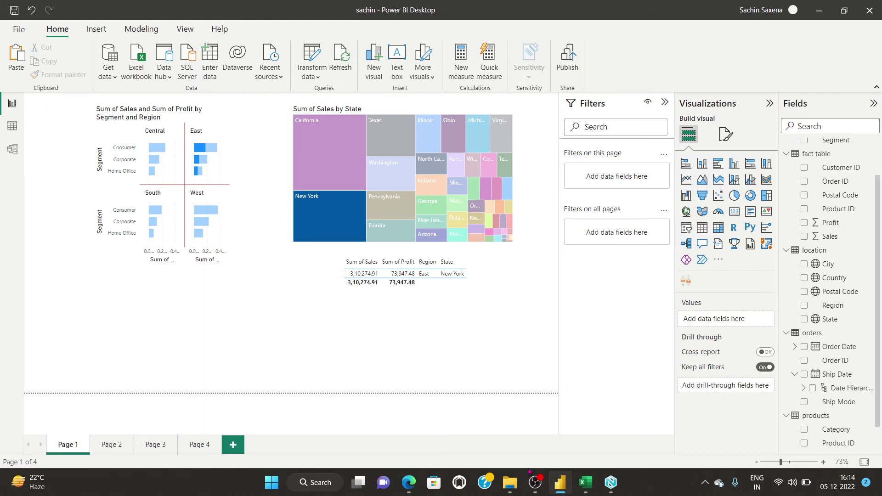
pyautogui.click(531, 488)
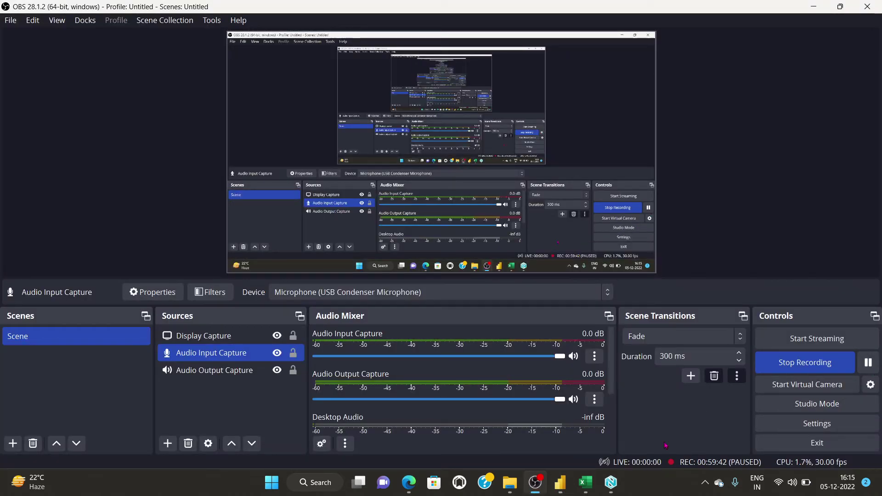
pyautogui.click(557, 485)
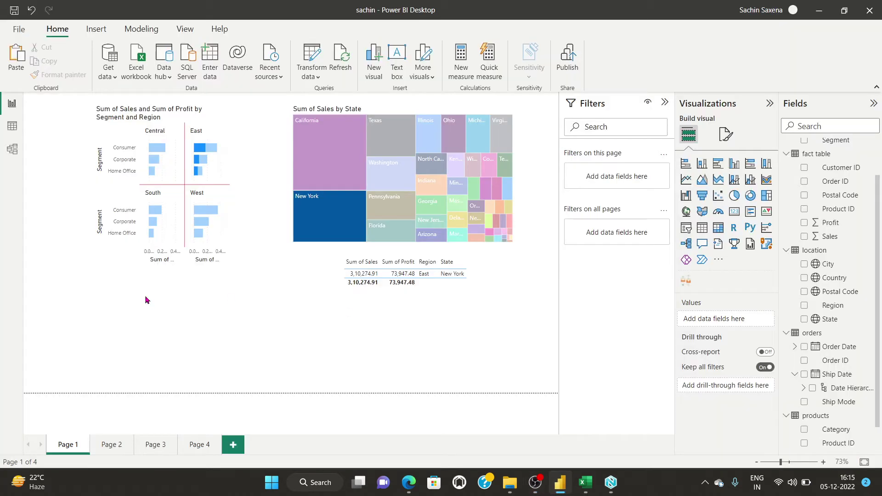
# - Apply the segment and region bar chart's formatting to the Sum of Sales by State treemap with Format Painter
pyautogui.click(143, 203)
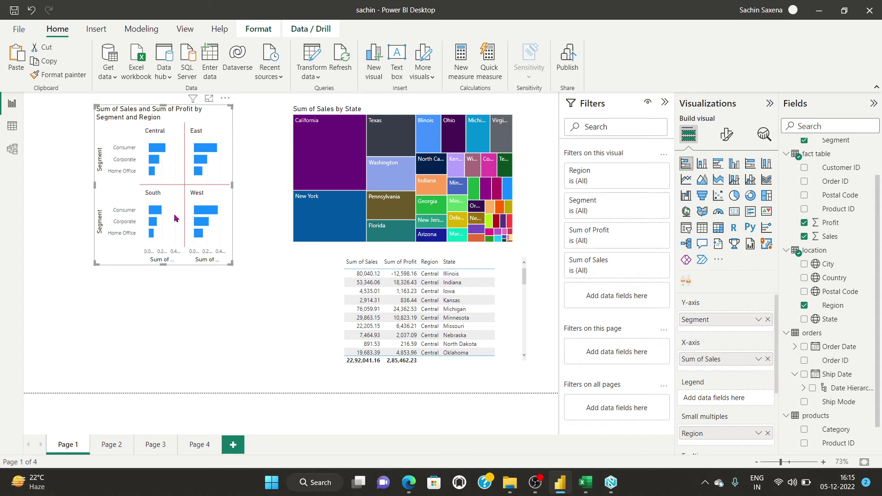
pyautogui.click(64, 77)
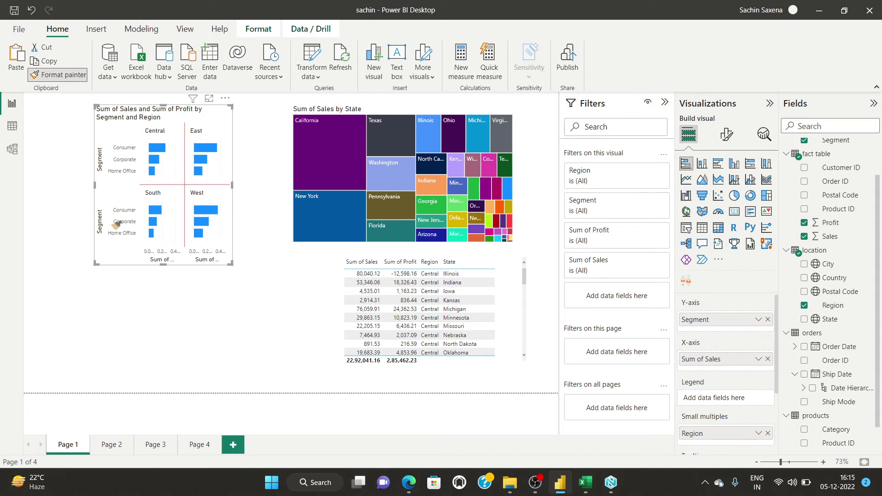
pyautogui.click(348, 158)
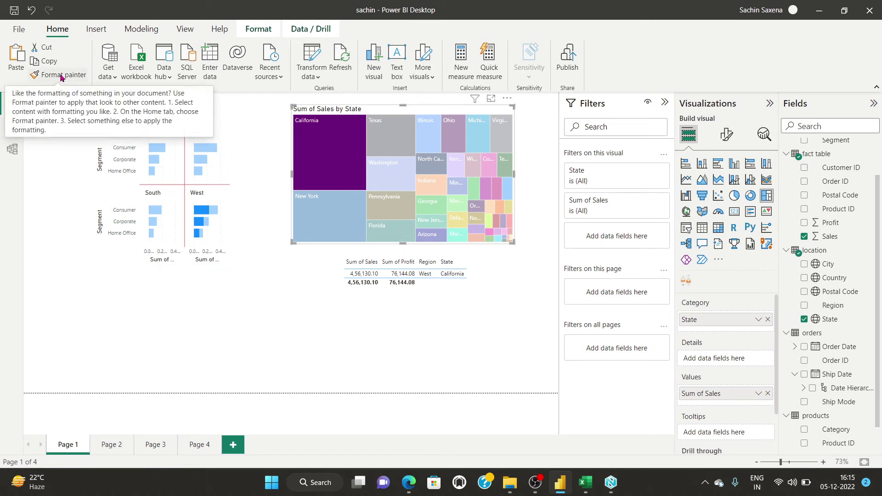
# - Apply the bar chart's formatting to the sales and profit table with Format Painter
pyautogui.click(156, 205)
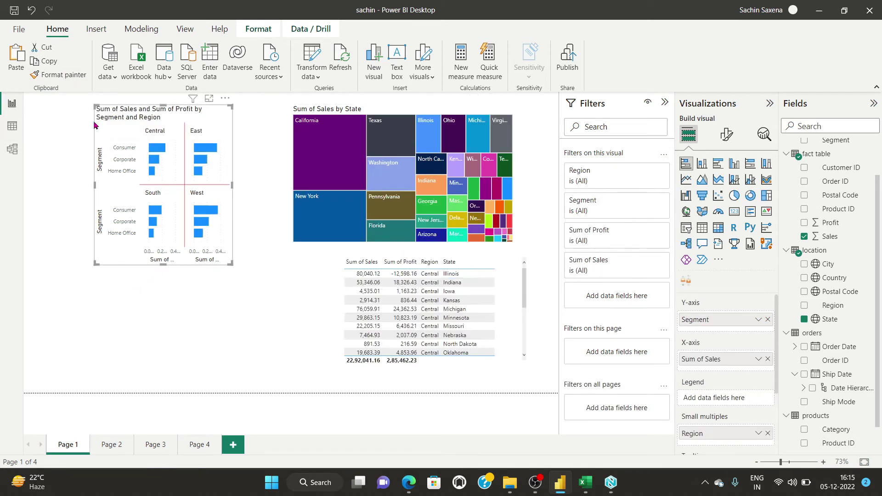
pyautogui.click(65, 77)
pyautogui.click(377, 291)
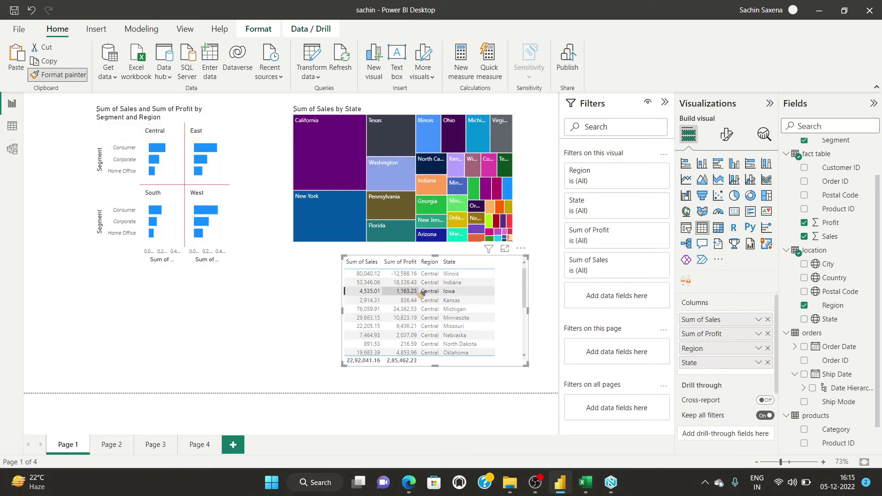
pyautogui.click(262, 309)
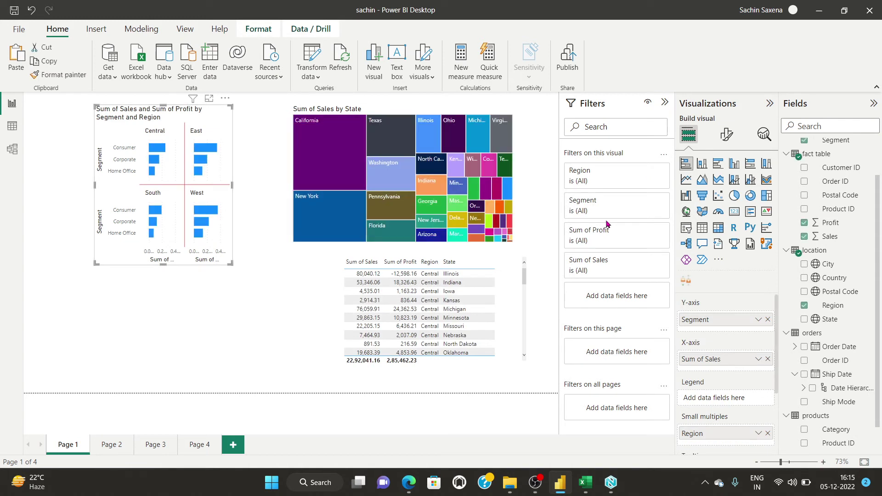
# - Set the bar chart's vertical gridlines to the Solid style in red
pyautogui.click(730, 134)
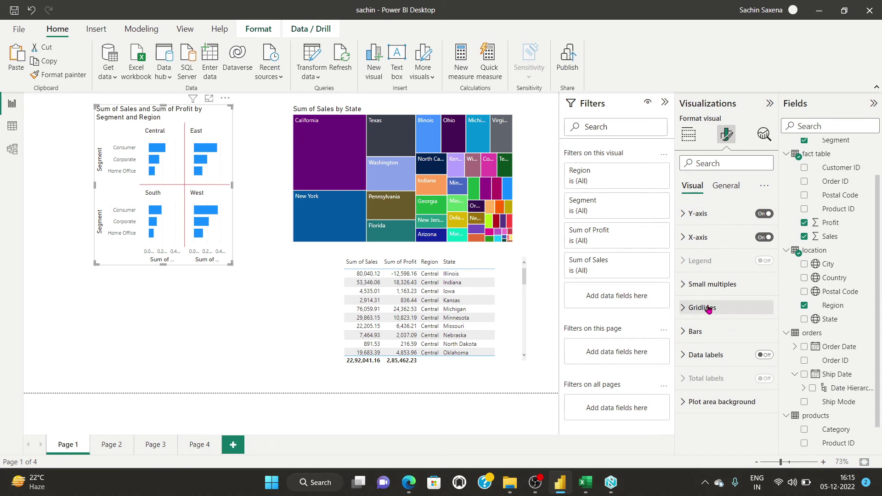
pyautogui.click(726, 308)
pyautogui.click(756, 361)
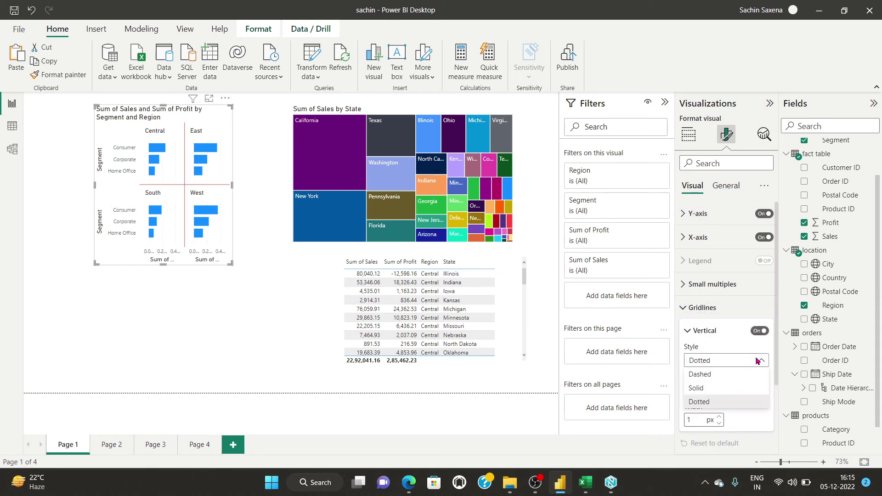
pyautogui.click(707, 401)
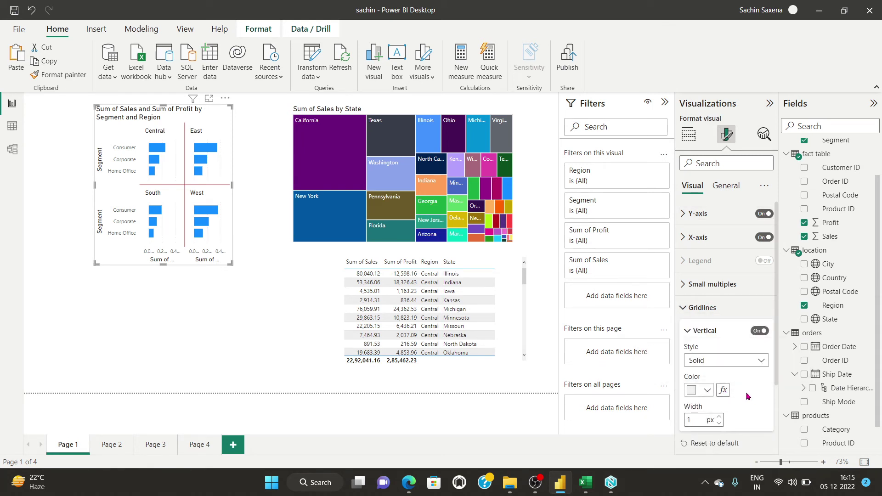
pyautogui.click(708, 394)
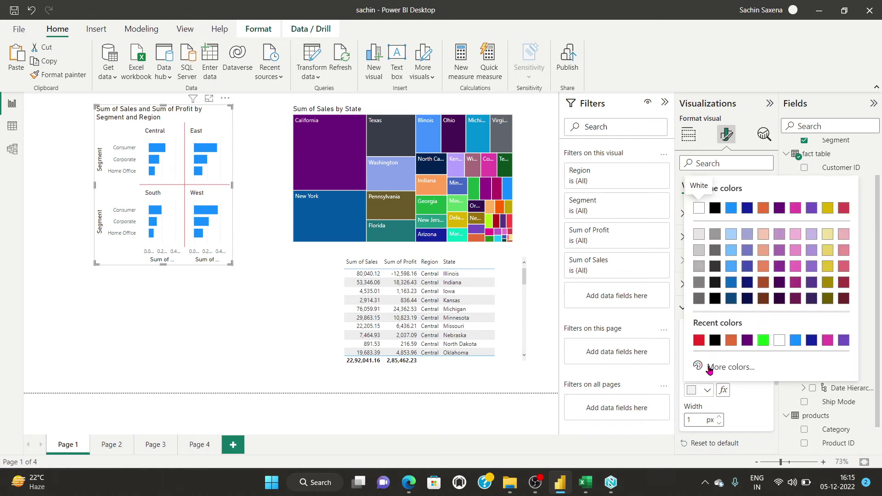
pyautogui.click(698, 340)
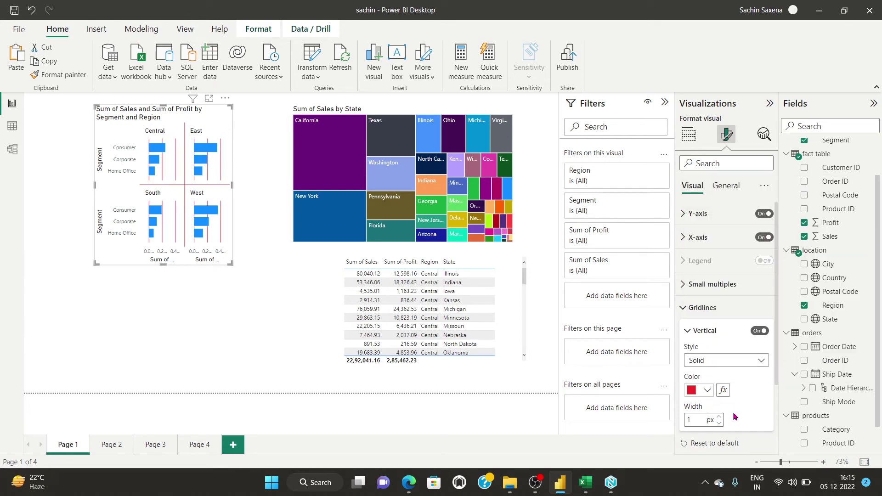
# - Set the default bar color of the segment and region bar chart to black
pyautogui.scroll(-3, 741, 404)
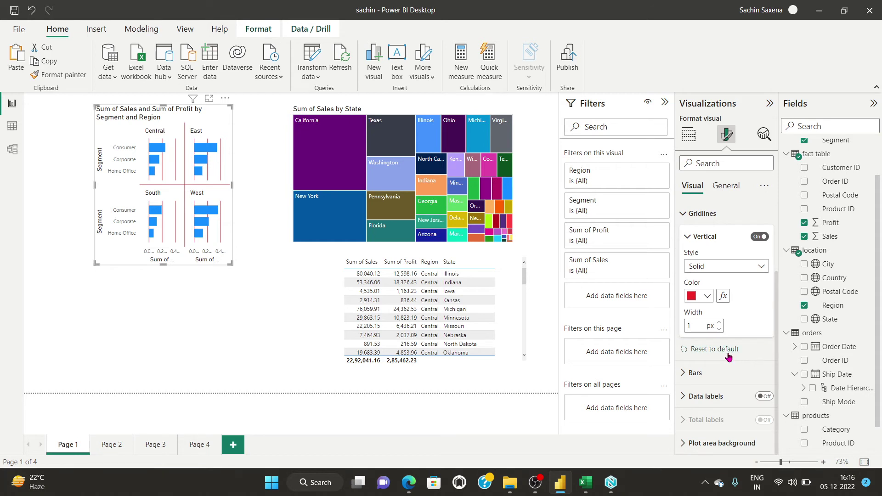
pyautogui.click(695, 372)
pyautogui.scroll(-2, 715, 379)
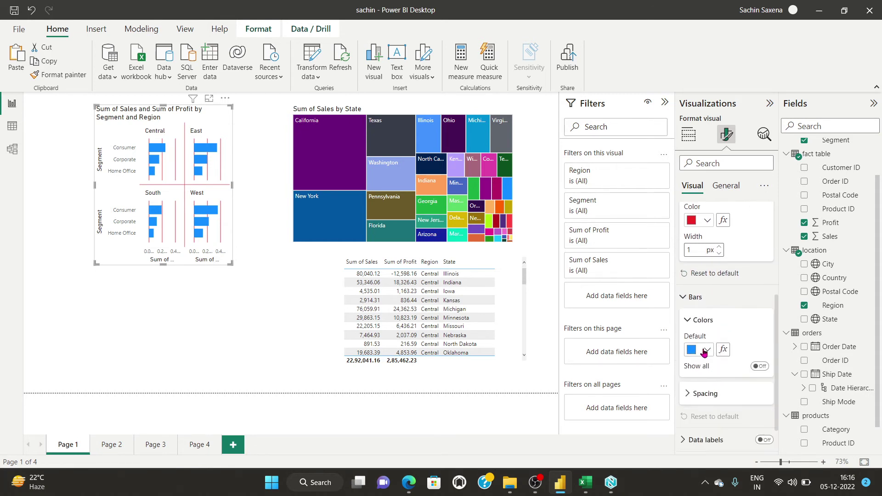
pyautogui.click(707, 350)
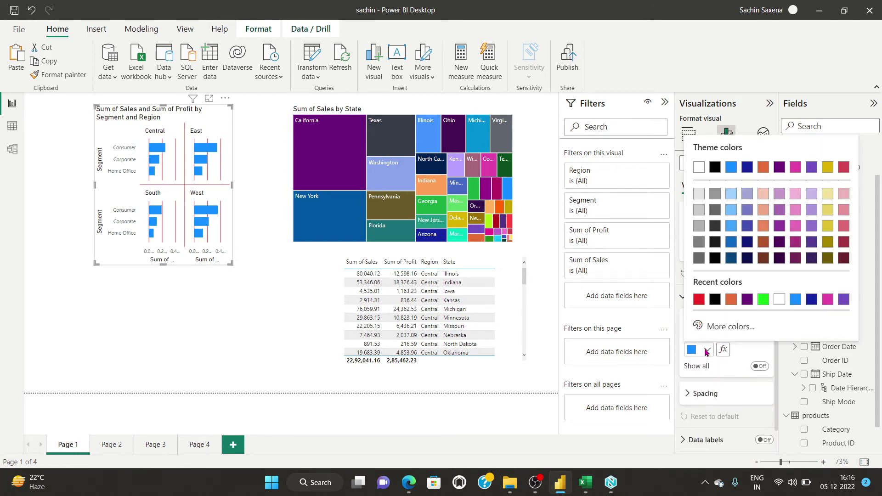
pyautogui.click(714, 299)
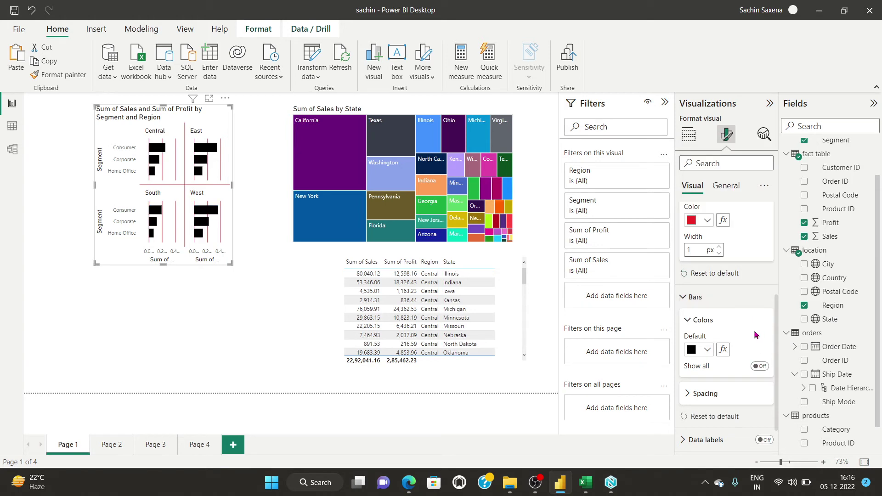
pyautogui.click(233, 348)
# - Copy the bar chart's black-bar and red-gridline formatting onto the Sum of Sales by State treemap with Format Painter
pyautogui.click(123, 160)
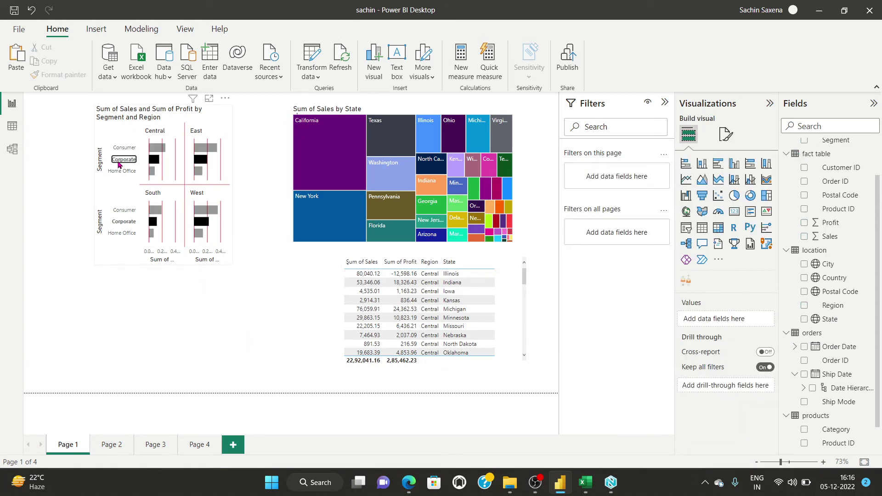
pyautogui.click(119, 164)
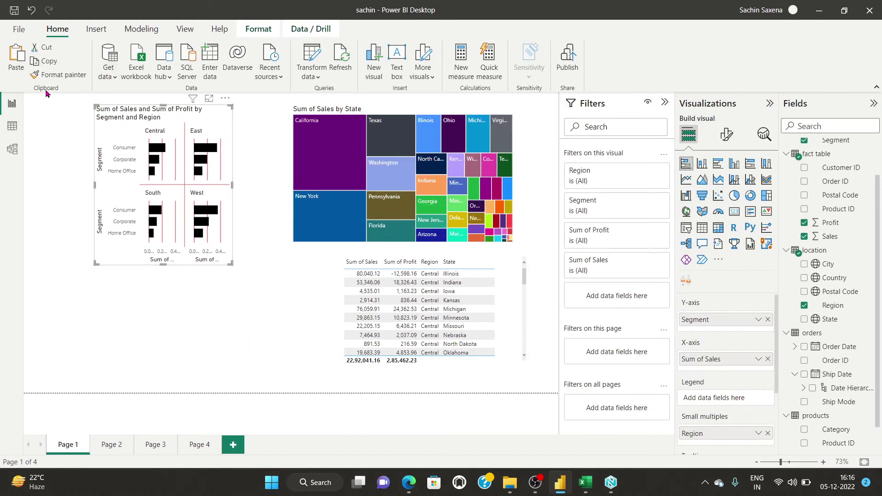
pyautogui.click(60, 75)
pyautogui.click(340, 147)
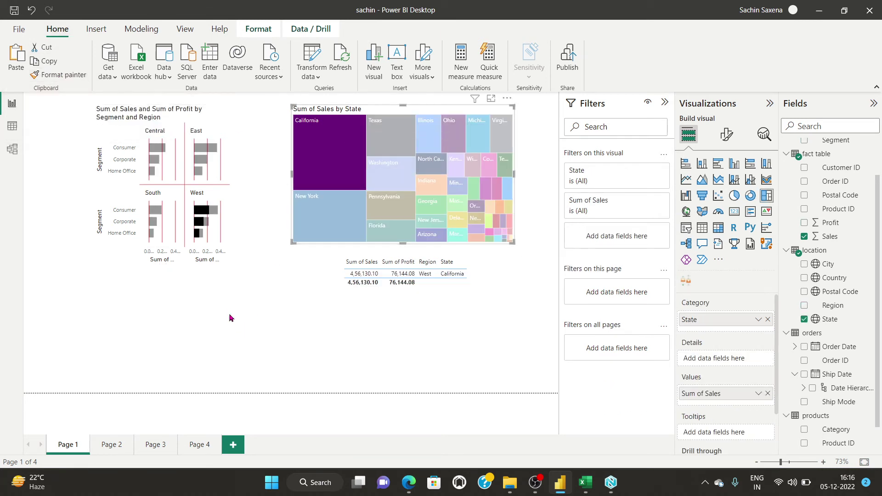
pyautogui.click(197, 312)
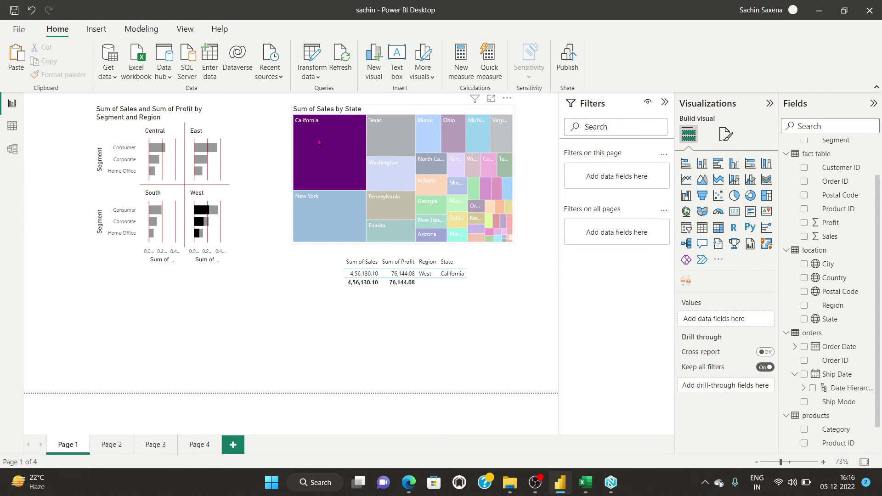
# - Copy the bar chart's black-bar and red-gridline formatting onto the sales and profit table with Format Painter
pyautogui.click(129, 191)
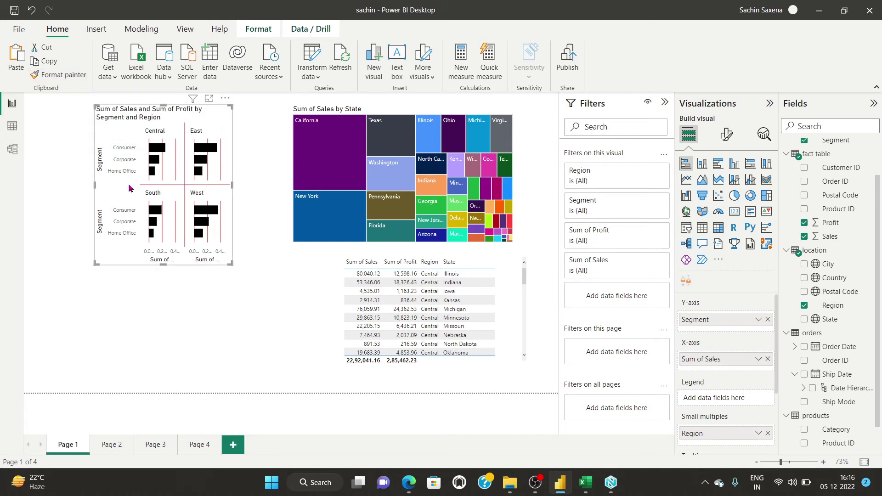
pyautogui.click(63, 79)
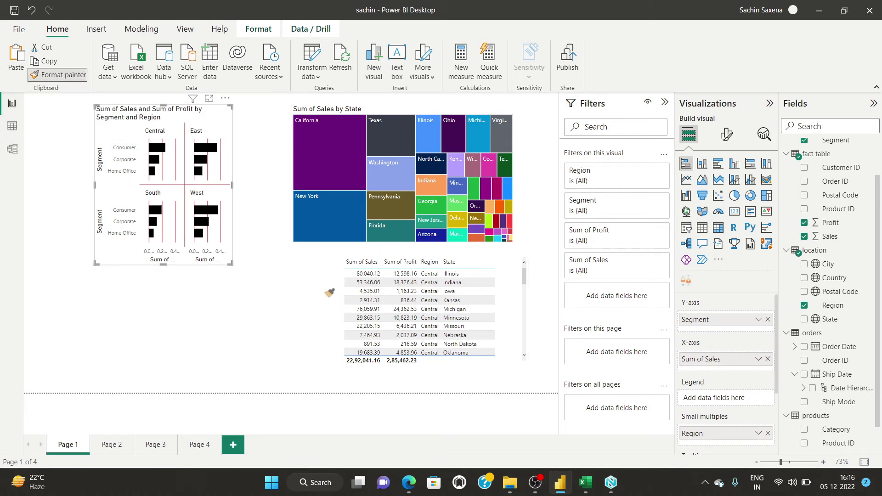
pyautogui.click(511, 267)
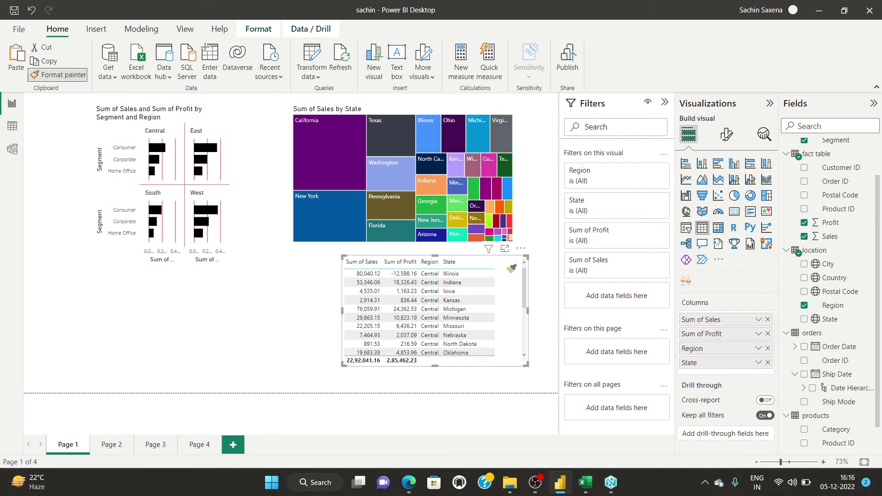
pyautogui.click(278, 328)
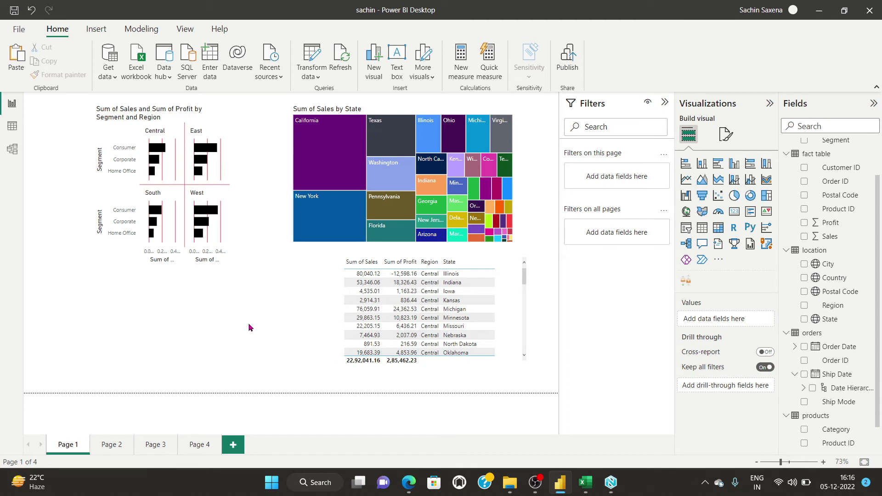
# - Copy the Sum of Sales by Year and Segment ribbon chart from Page 4 to Page 1, shrunk and placed beneath the bar chart
pyautogui.click(198, 445)
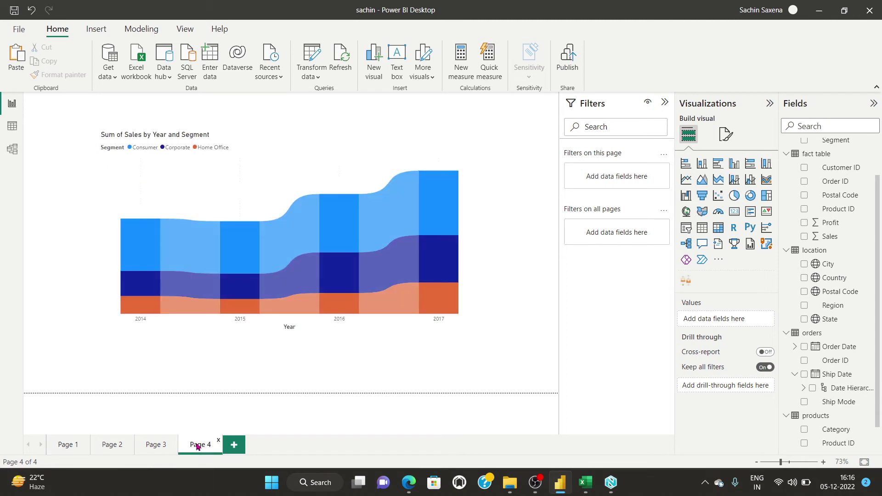
pyautogui.click(240, 243)
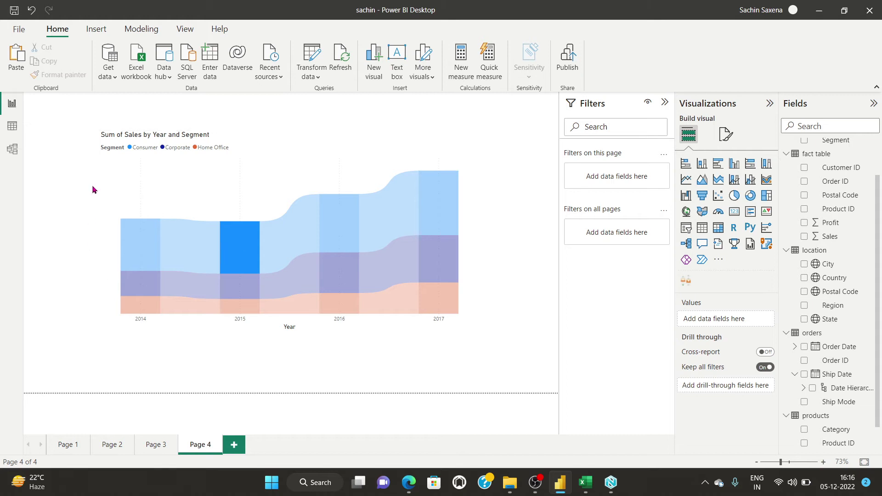
pyautogui.click(106, 177)
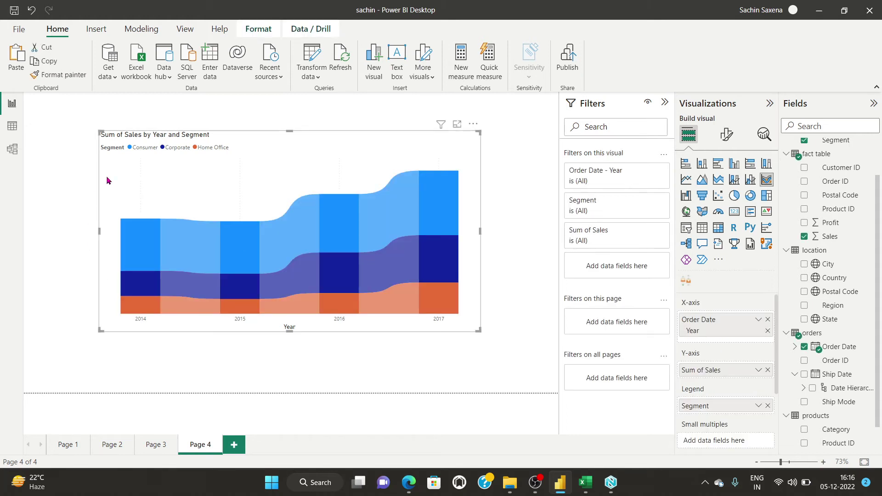
pyautogui.click(67, 439)
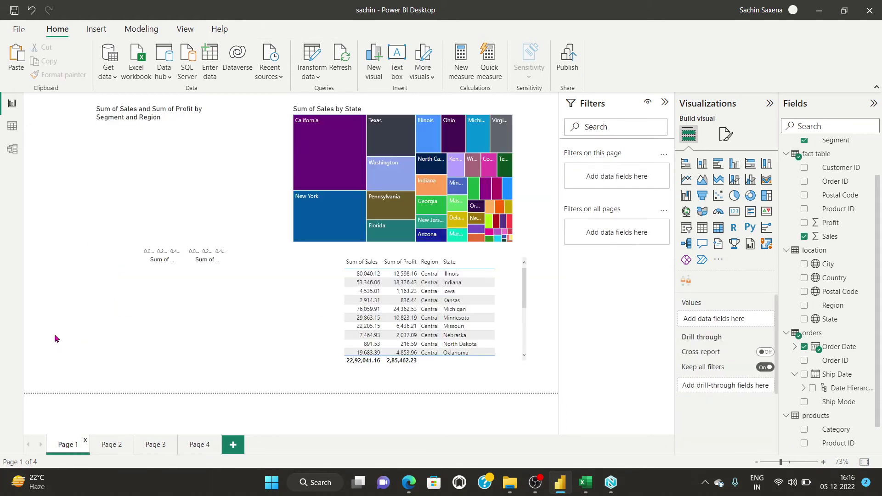
pyautogui.hotkey('ctrl', 'v')
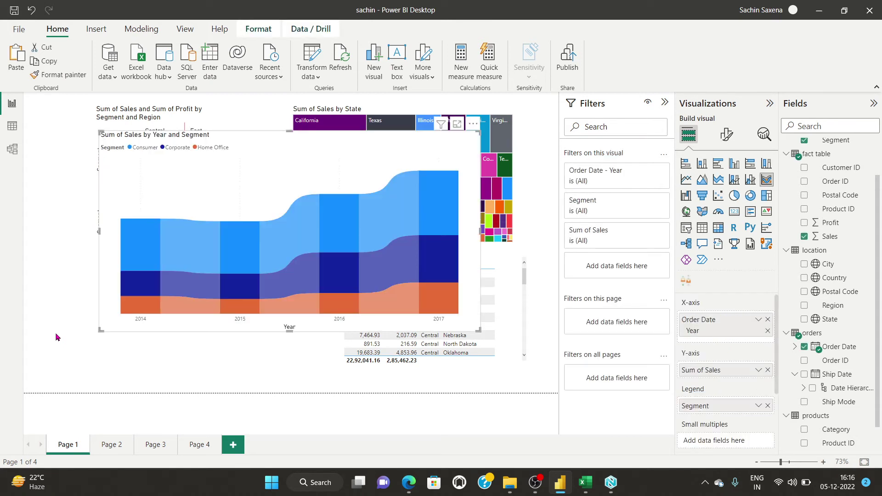
pyautogui.moveTo(99, 131); pyautogui.dragTo(256, 231)
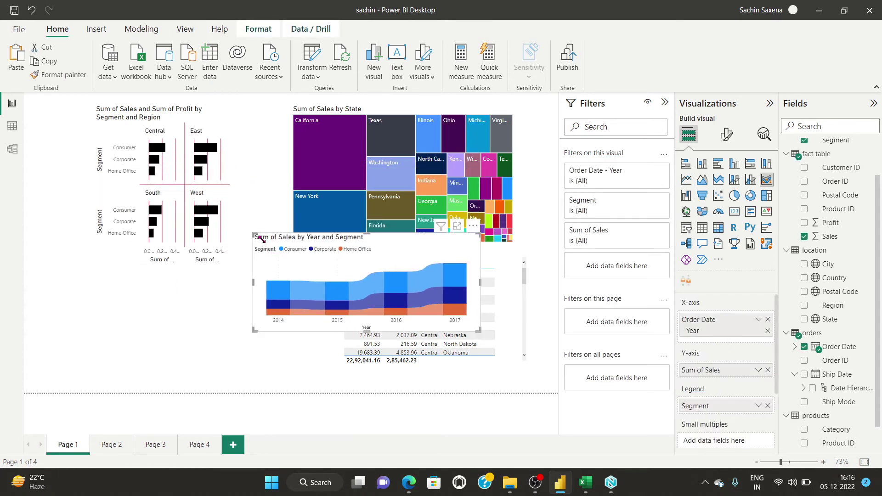
pyautogui.moveTo(379, 281); pyautogui.dragTo(197, 330)
# - Apply the bar chart's formatting to the Sum of Sales by Year and Segment ribbon chart with Format Painter
pyautogui.click(124, 186)
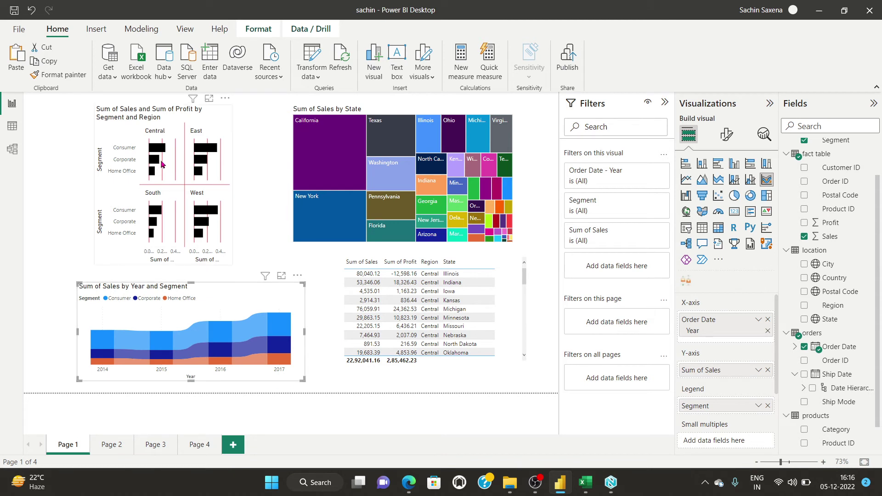
pyautogui.click(58, 75)
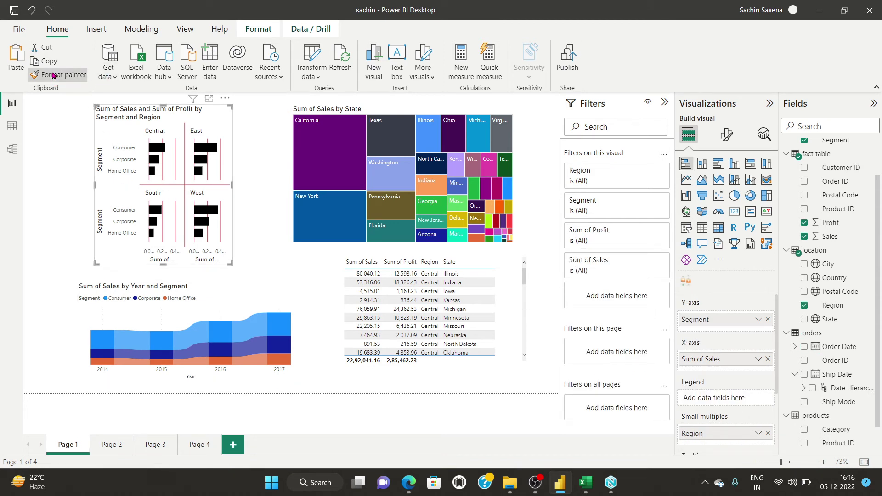
pyautogui.click(104, 311)
pyautogui.click(33, 289)
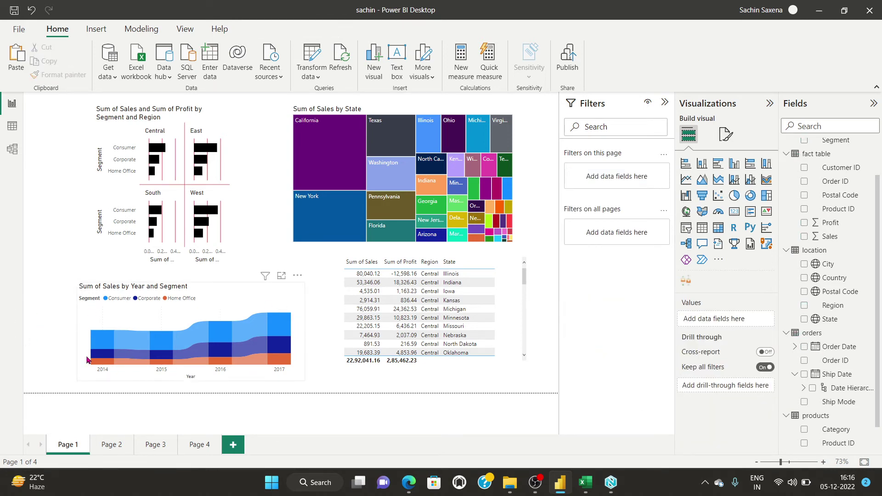
pyautogui.click(92, 316)
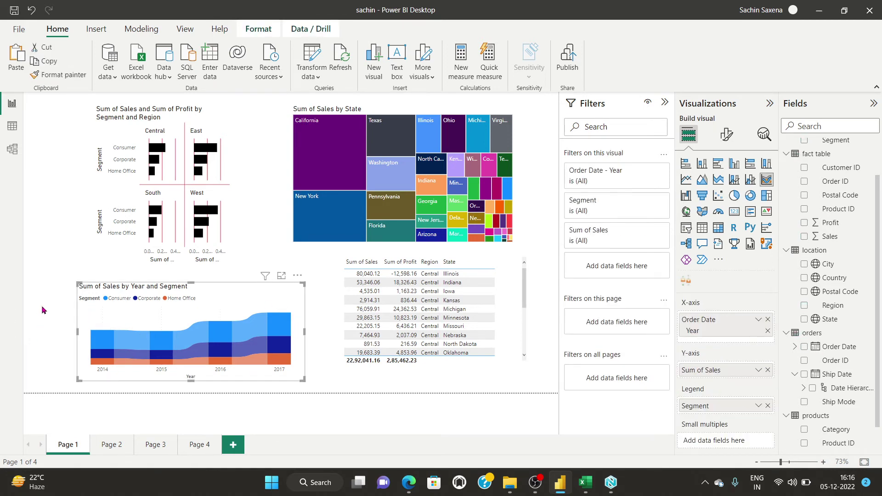
pyautogui.click(37, 228)
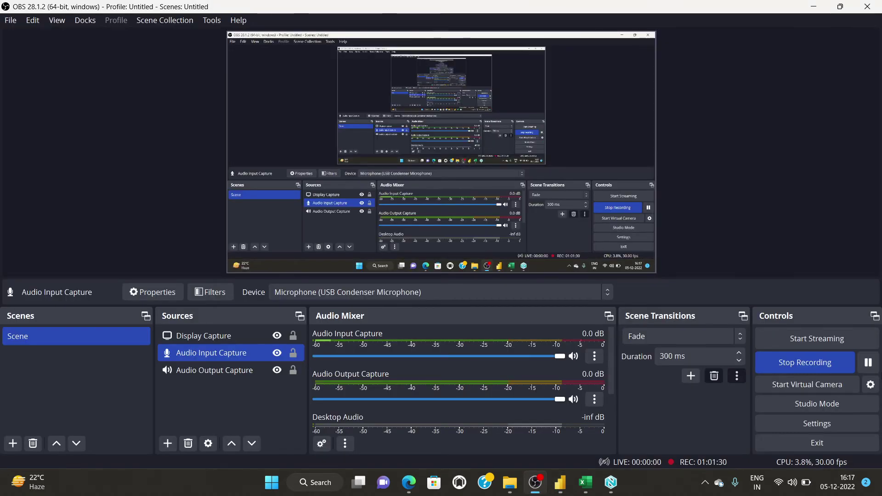
pyautogui.click(559, 483)
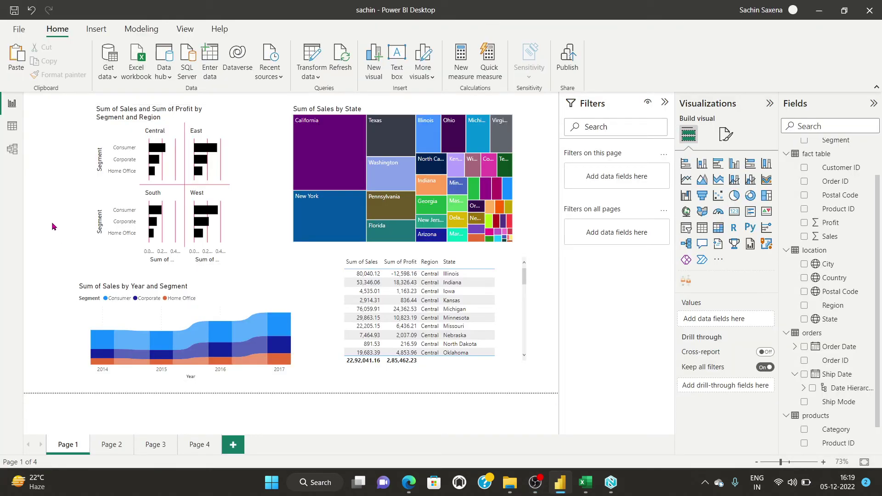
# - Show the bar chart as a table to examine sales and profit by region and segment, and return to the report
pyautogui.click(118, 133)
pyautogui.click(224, 98)
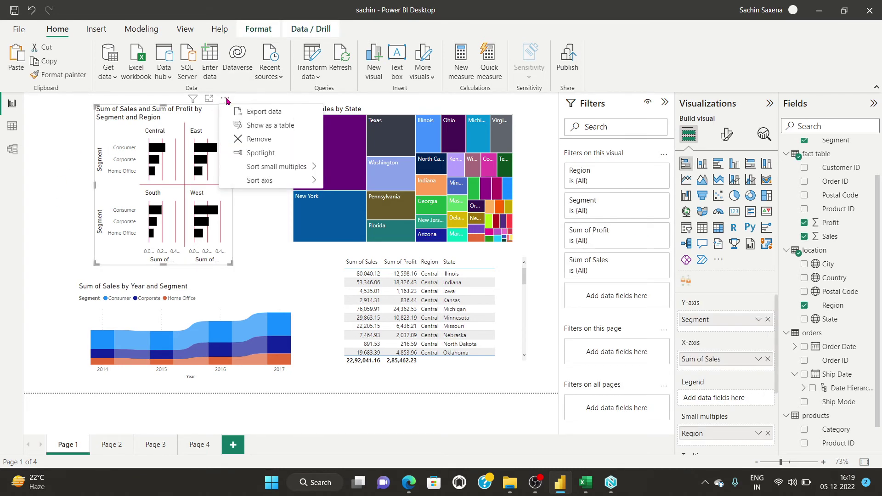
pyautogui.click(288, 125)
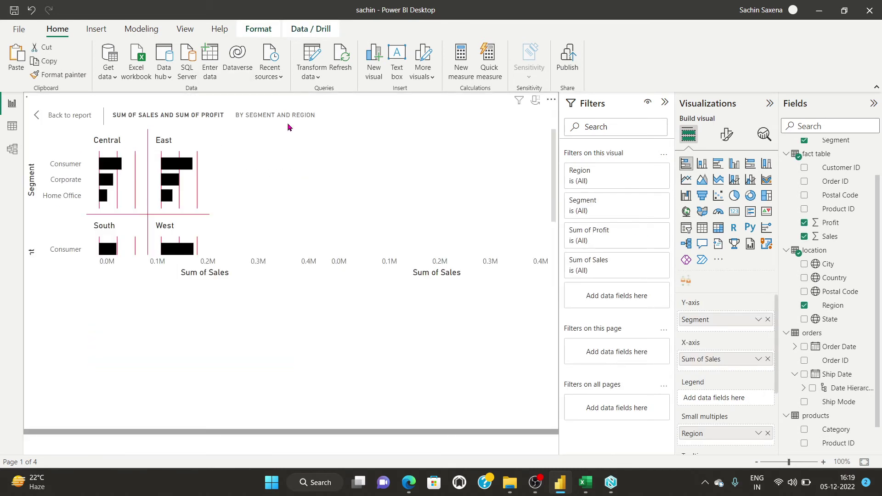
pyautogui.scroll(-2, 184, 368)
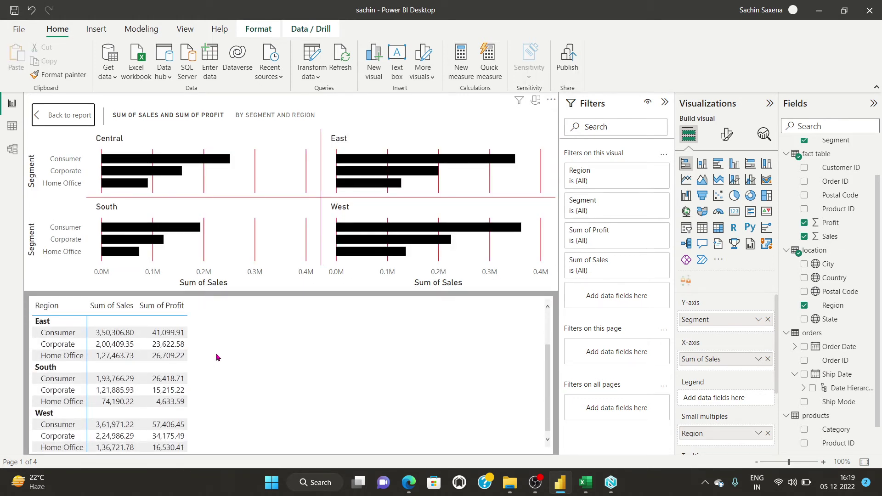
pyautogui.scroll(2, 284, 357)
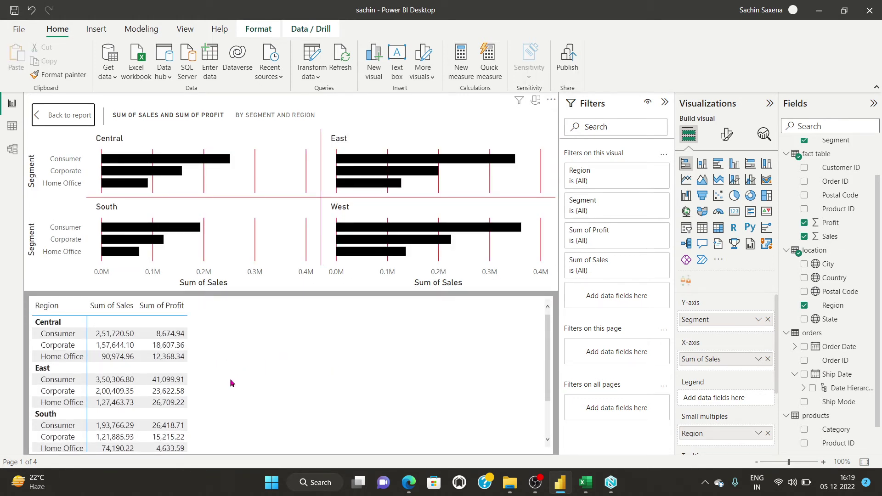
pyautogui.scroll(-2, 289, 365)
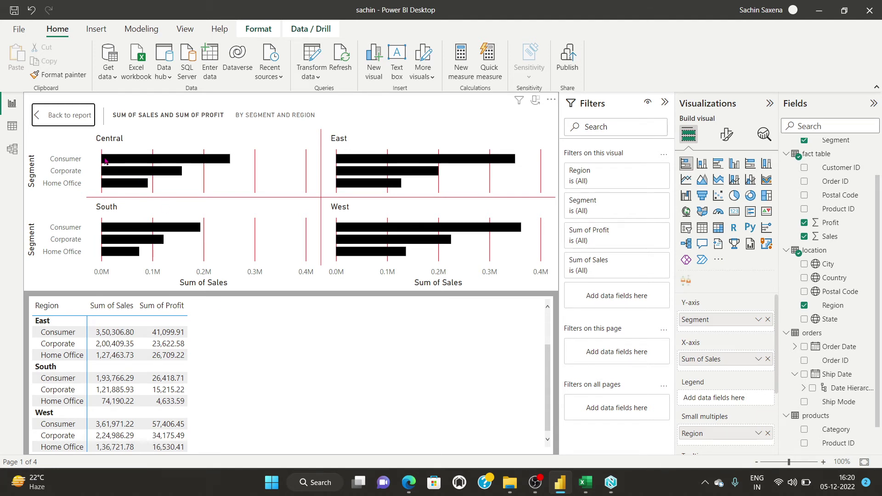
pyautogui.click(56, 119)
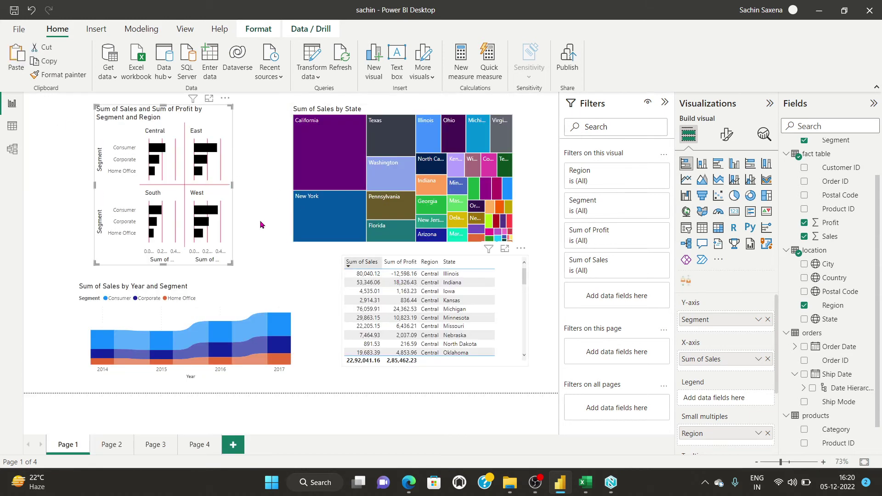
pyautogui.click(225, 98)
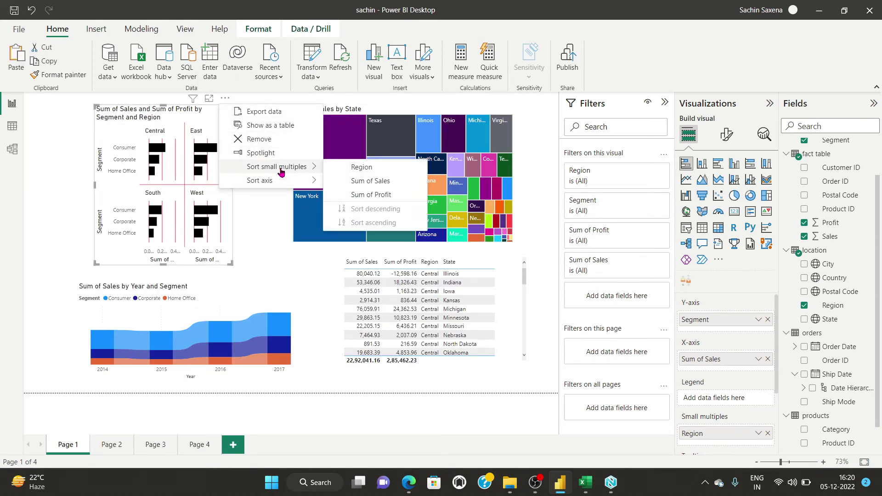
pyautogui.moveTo(275, 182)
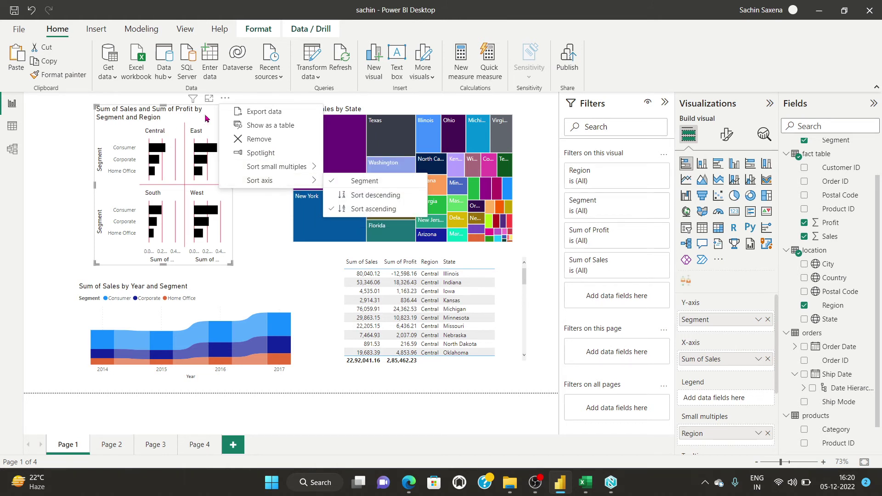
pyautogui.press('Escape')
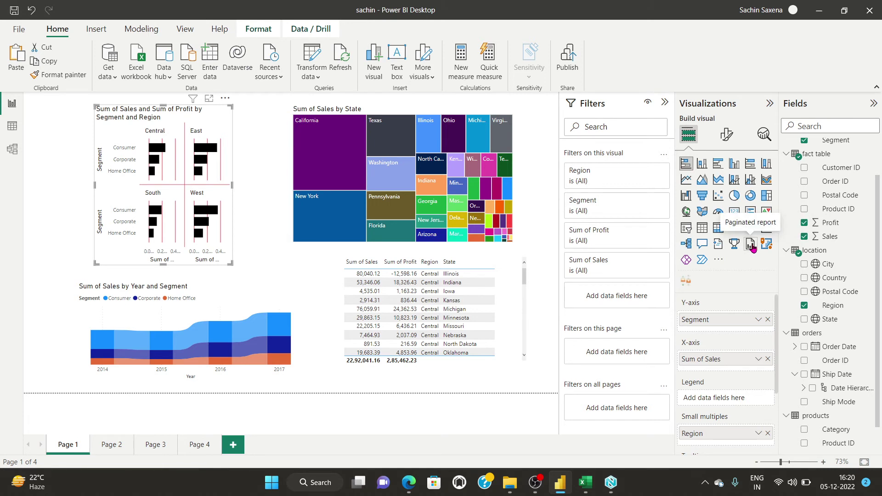
# - Try to summarize the segment and region bar chart by converting it to a smart narrative
pyautogui.click(718, 246)
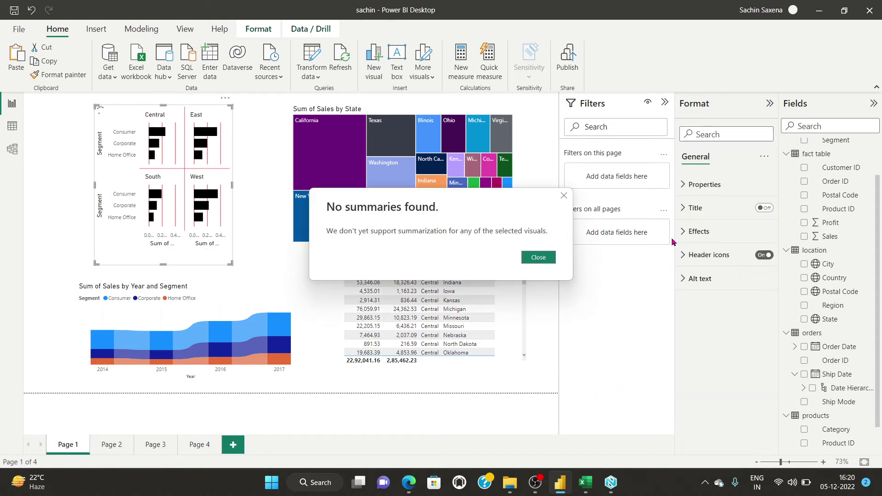
pyautogui.click(563, 196)
# - Cross-filter the page's visuals by California and by New York using the Sum of Sales by State treemap
pyautogui.click(328, 151)
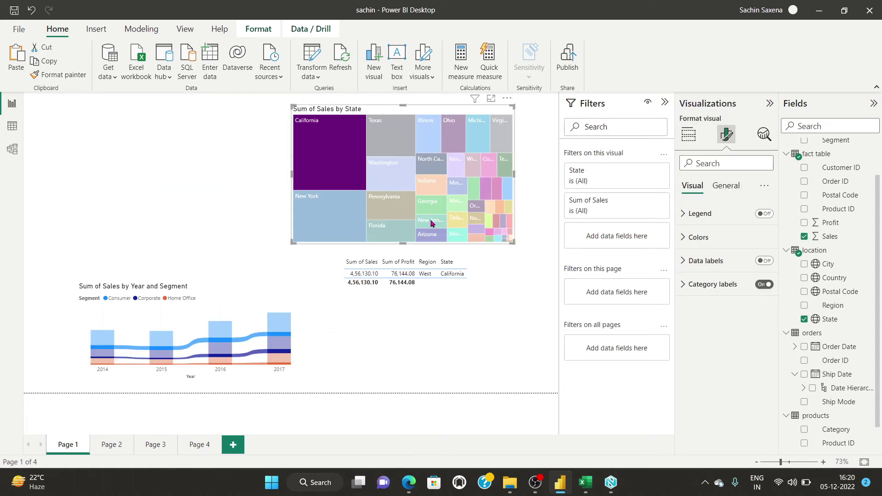
pyautogui.click(241, 232)
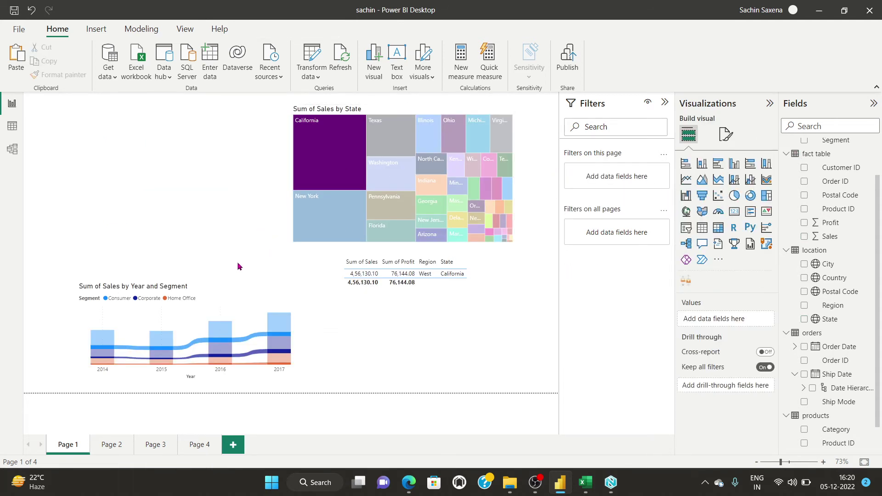
pyautogui.click(341, 209)
pyautogui.click(319, 304)
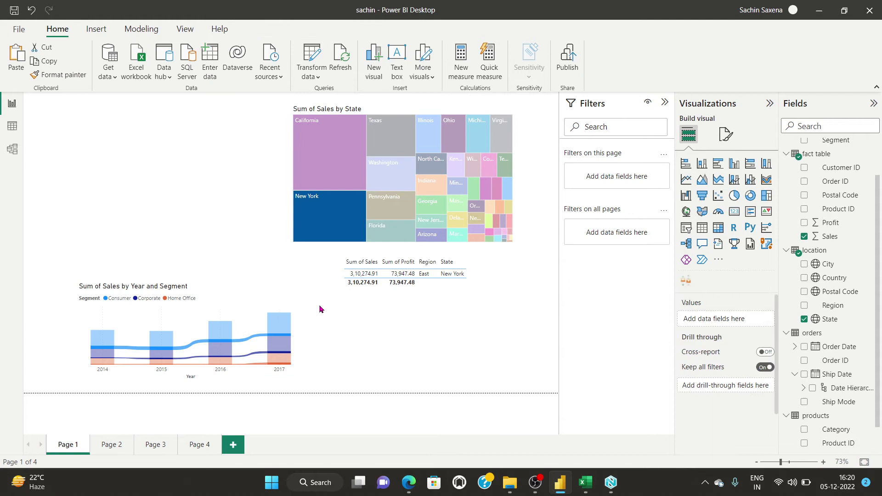
# - Try to summarize the Sum of Sales by State treemap by converting it to a smart narrative
pyautogui.click(441, 114)
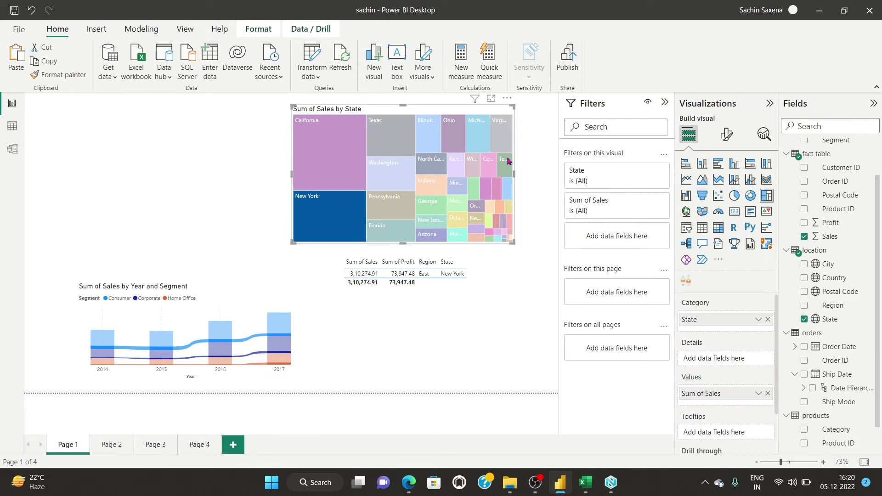
pyautogui.click(720, 245)
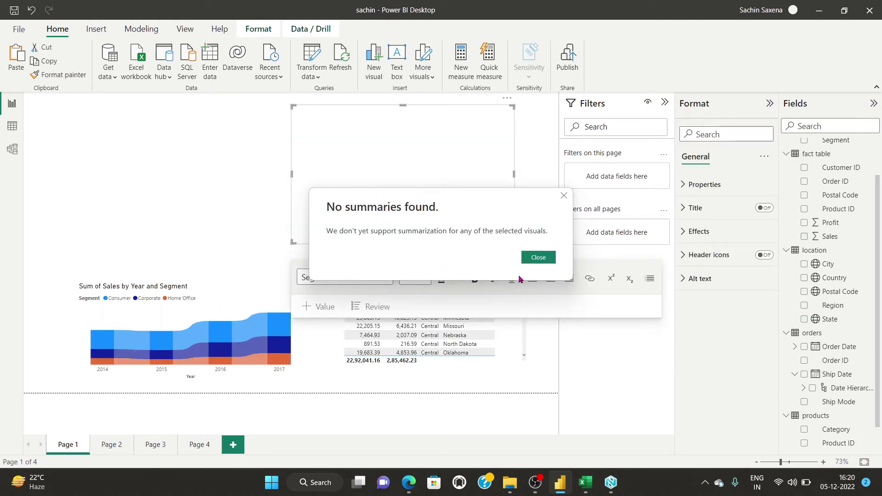
pyautogui.click(538, 258)
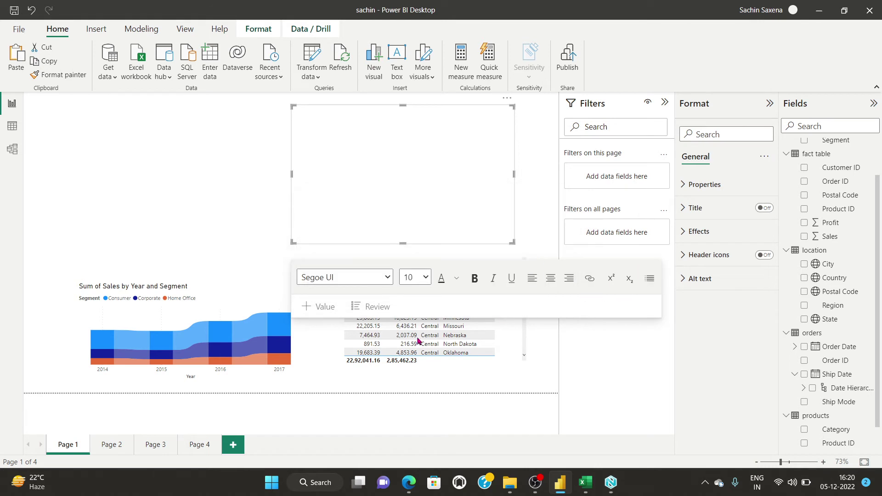
# - Convert the Sum of Sales by Year and Segment ribbon chart to a smart narrative and enlarge its text box
pyautogui.click(155, 314)
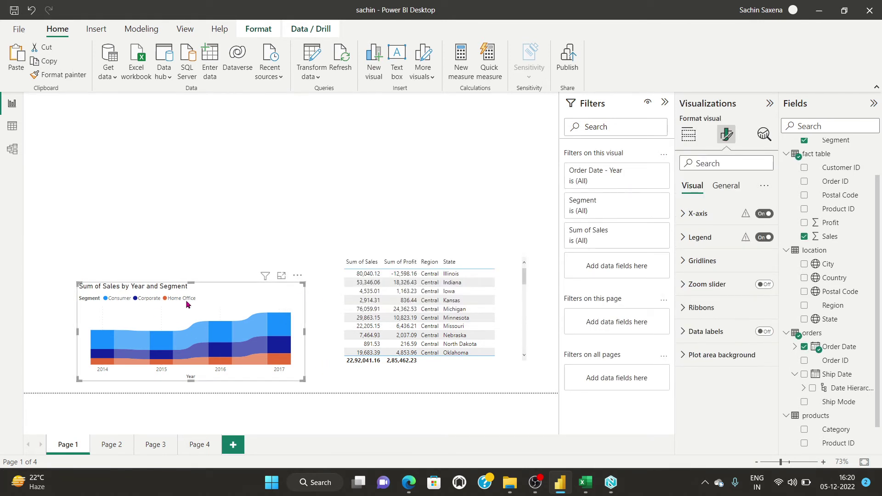
pyautogui.click(692, 136)
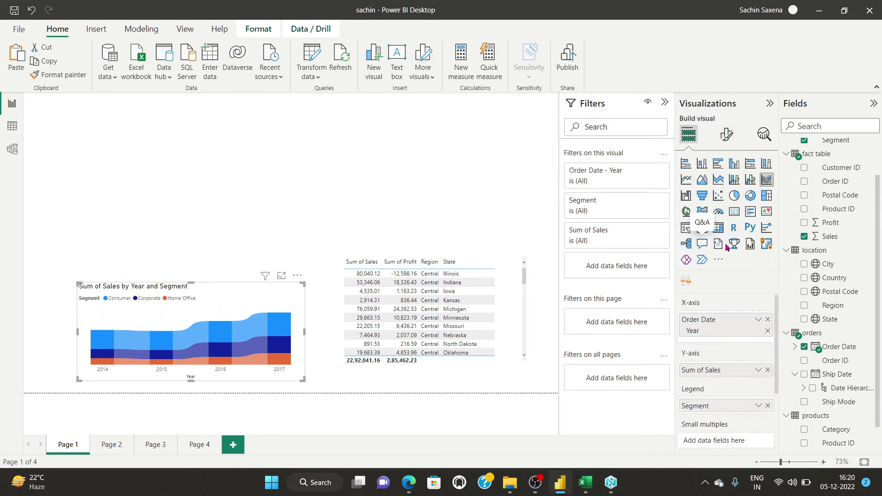
pyautogui.click(718, 243)
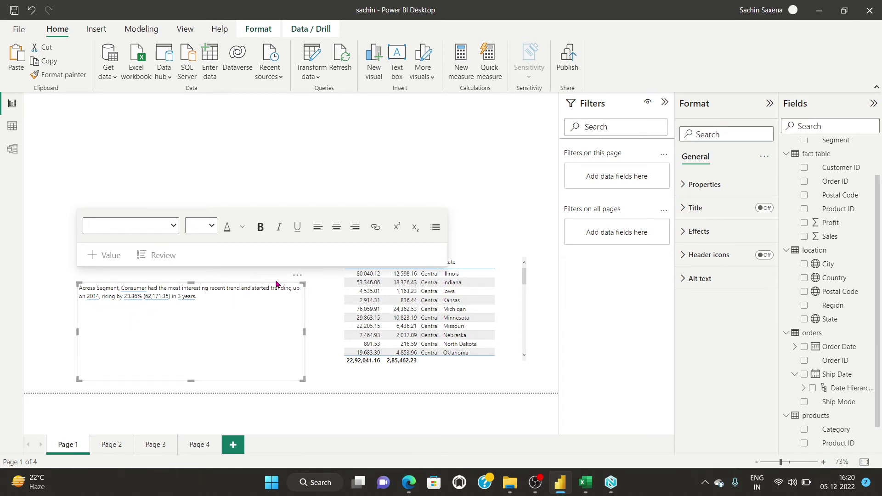
pyautogui.moveTo(304, 281); pyautogui.dragTo(484, 221)
pyautogui.click(102, 262)
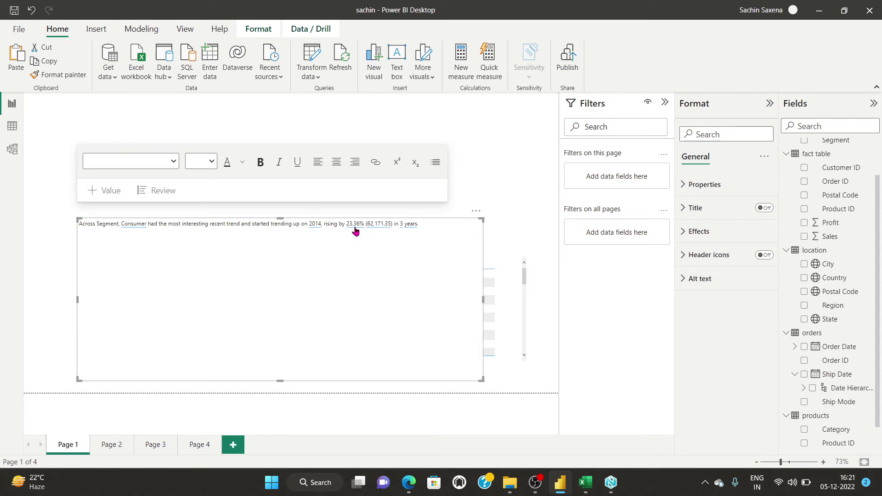
pyautogui.click(434, 222)
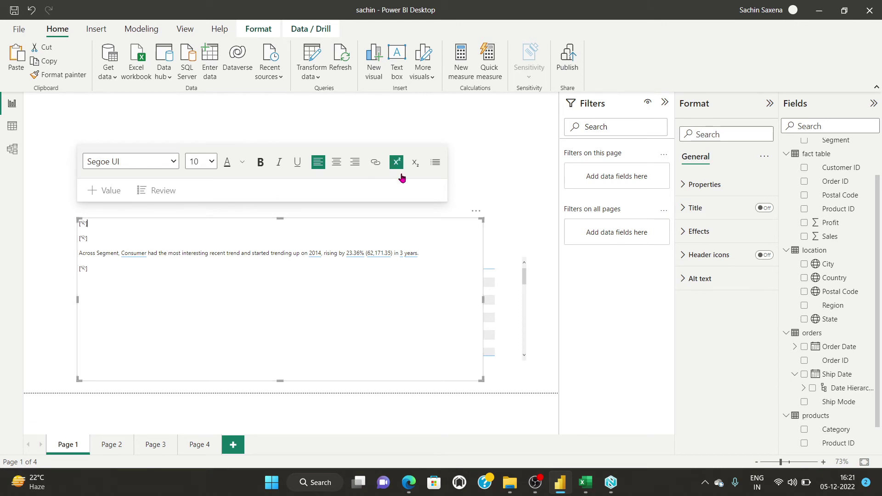
# - Try removing the segment trend narrative from Page 1 and undo the removal
pyautogui.click(476, 211)
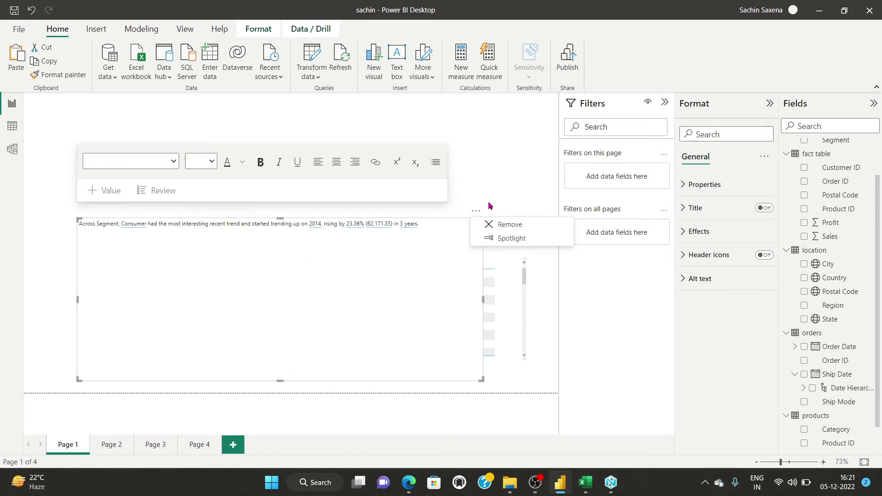
pyautogui.click(517, 224)
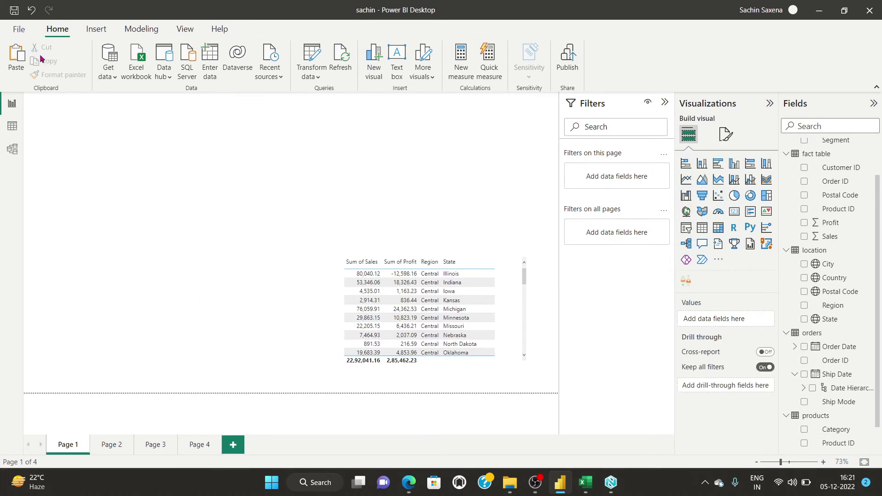
pyautogui.click(19, 29)
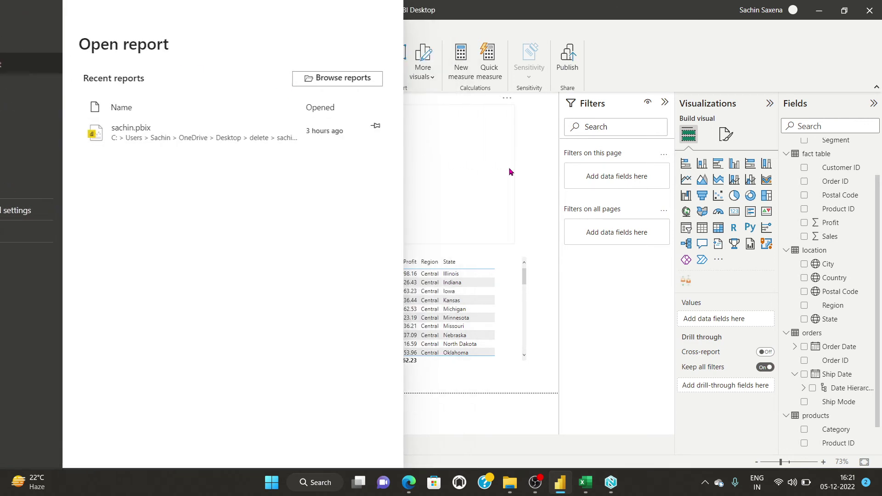
pyautogui.press('Escape')
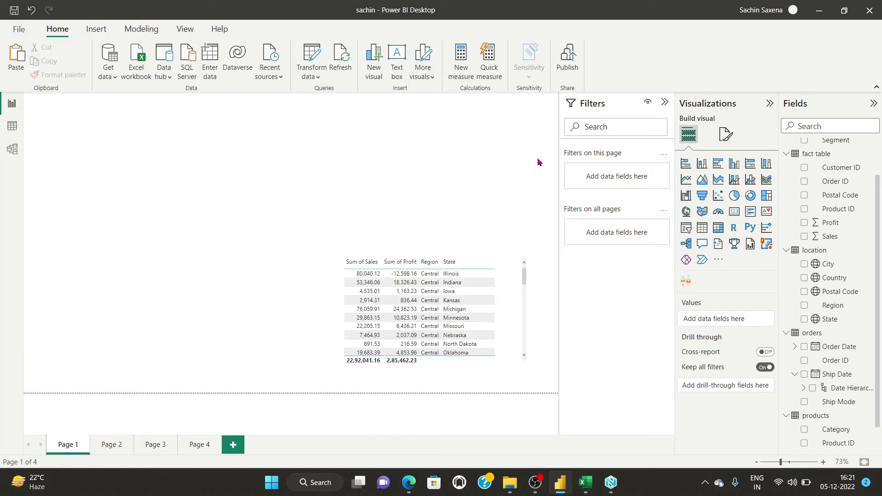
pyautogui.hotkey('ctrl', 'z')
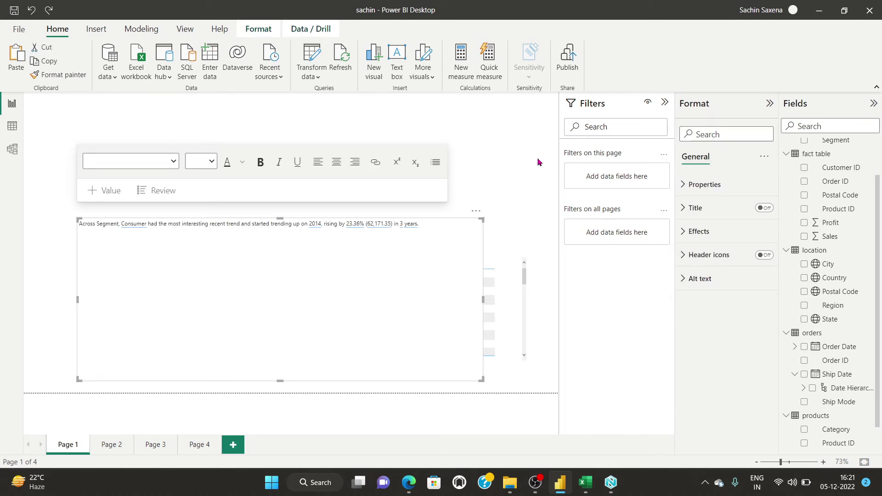
pyautogui.click(476, 211)
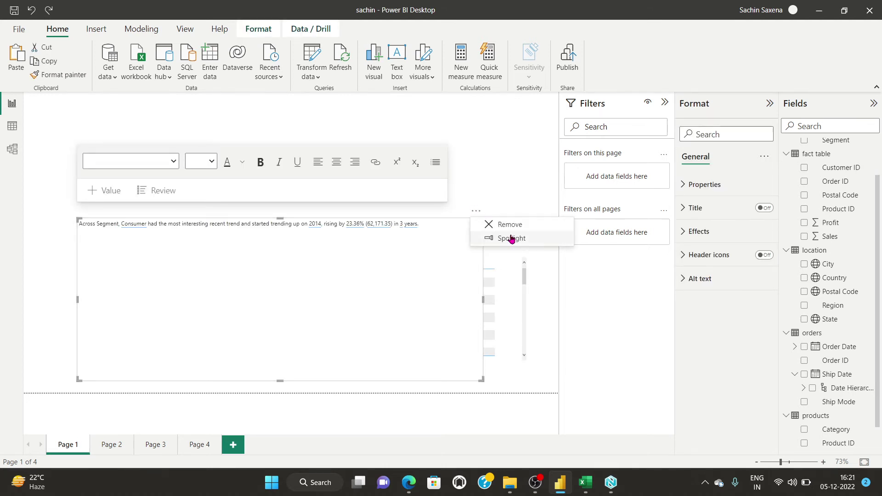
pyautogui.click(33, 242)
pyautogui.click(266, 277)
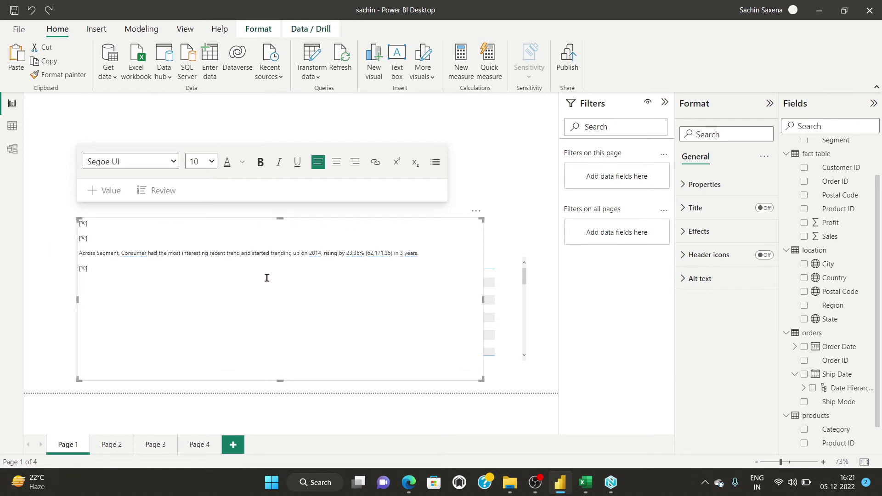
pyautogui.click(542, 312)
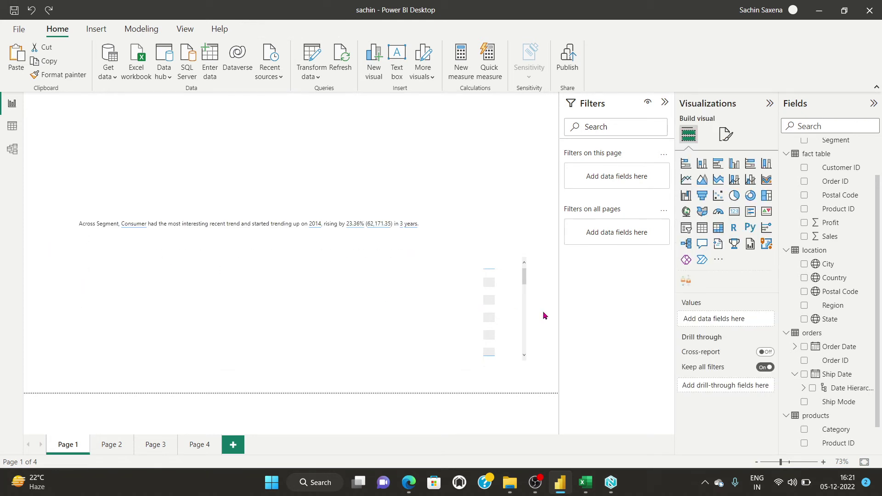
pyautogui.click(260, 291)
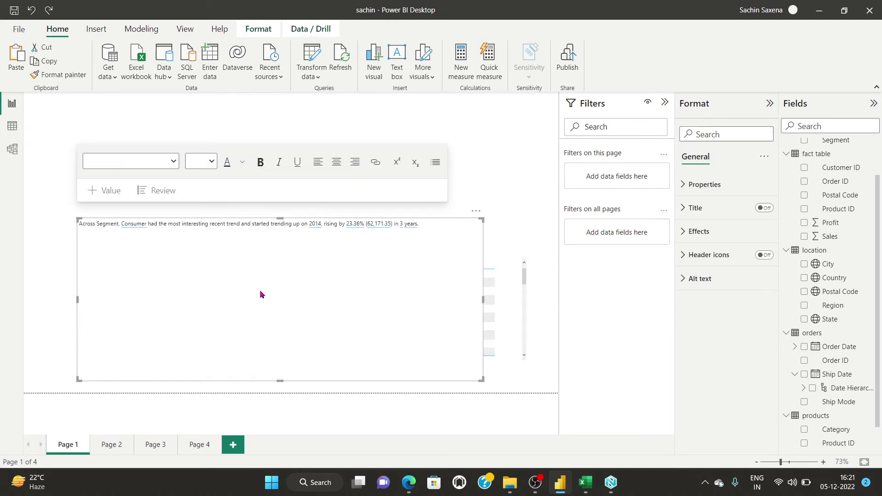
pyautogui.click(60, 261)
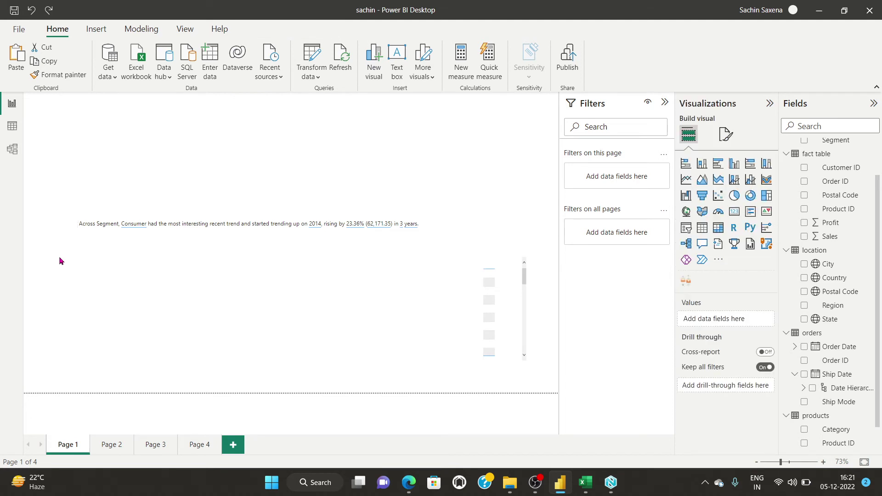
# - Remove the segment trend narrative from Page 1
pyautogui.click(224, 271)
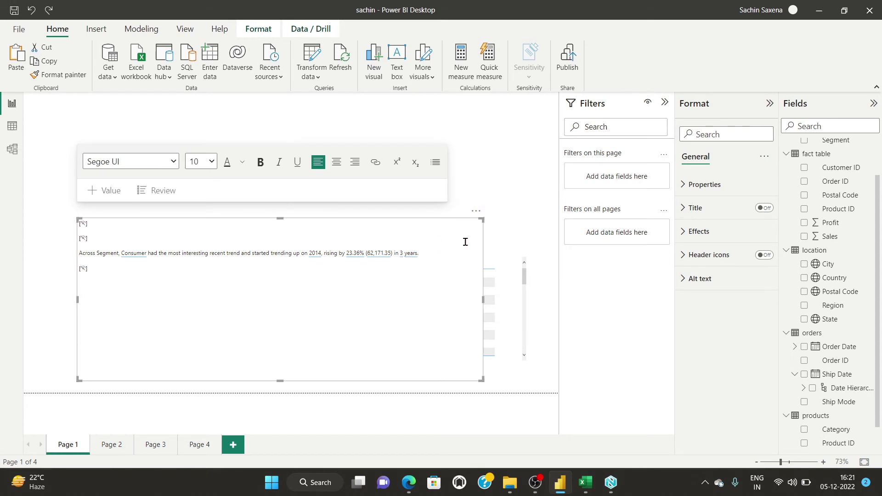
pyautogui.click(475, 213)
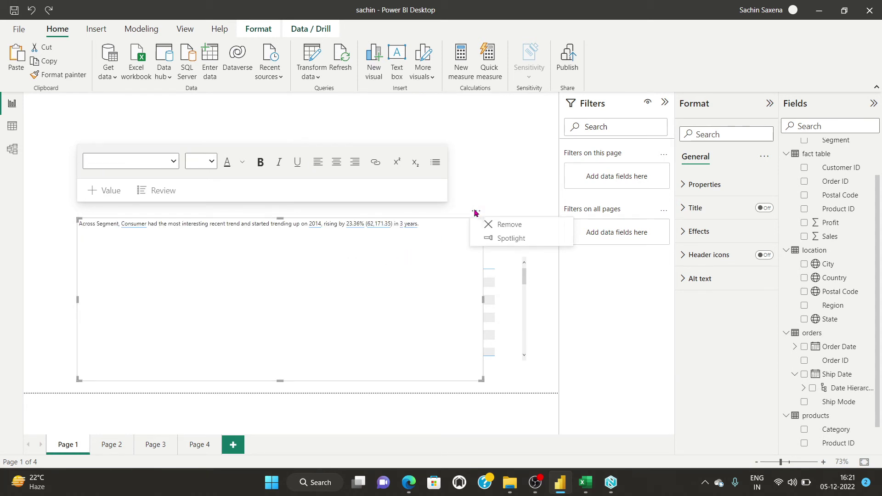
pyautogui.click(507, 225)
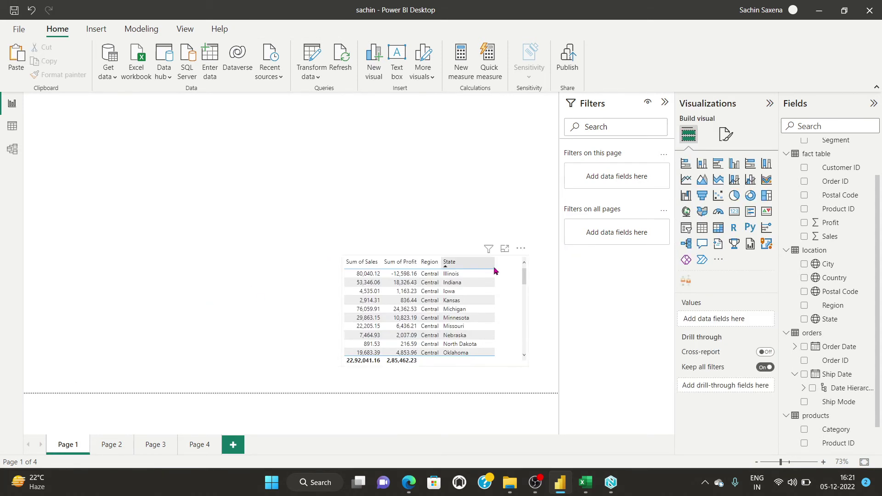
# - Review the sorting and formatting options of the Sum of Sales and Sum of Profit by Region and State table on Page 1
pyautogui.click(510, 289)
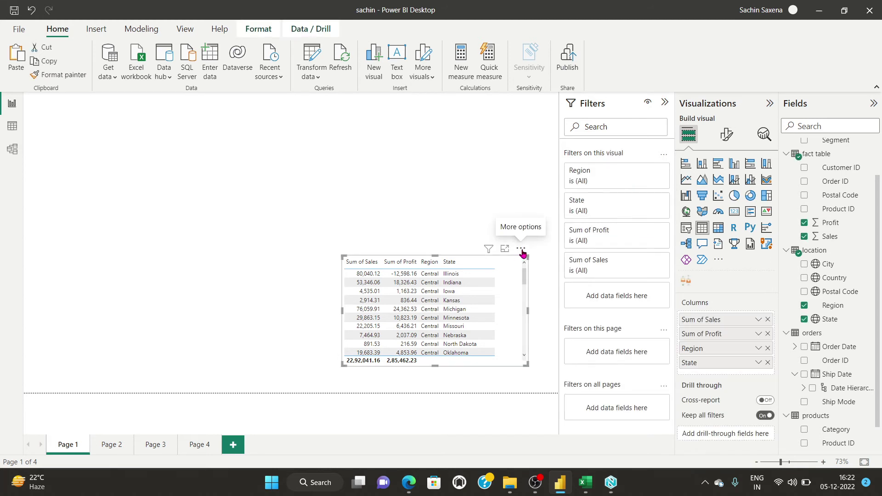
pyautogui.click(522, 250)
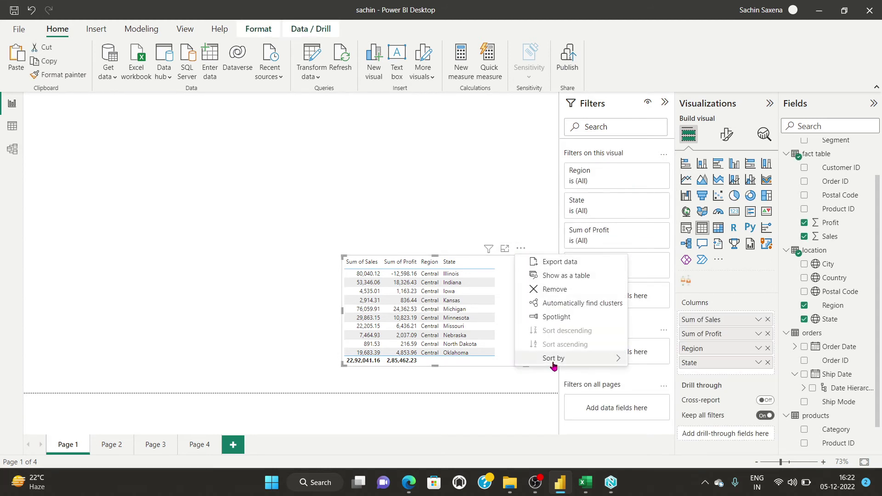
pyautogui.moveTo(565, 360)
pyautogui.click(257, 303)
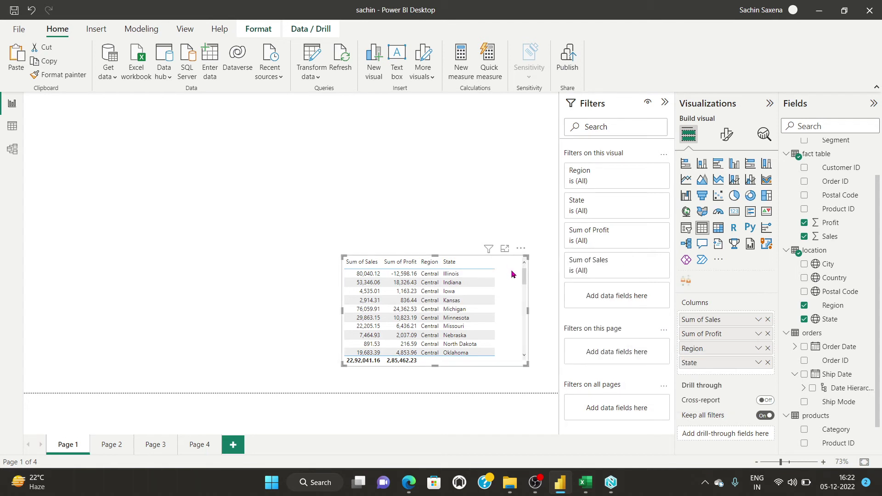
pyautogui.click(726, 134)
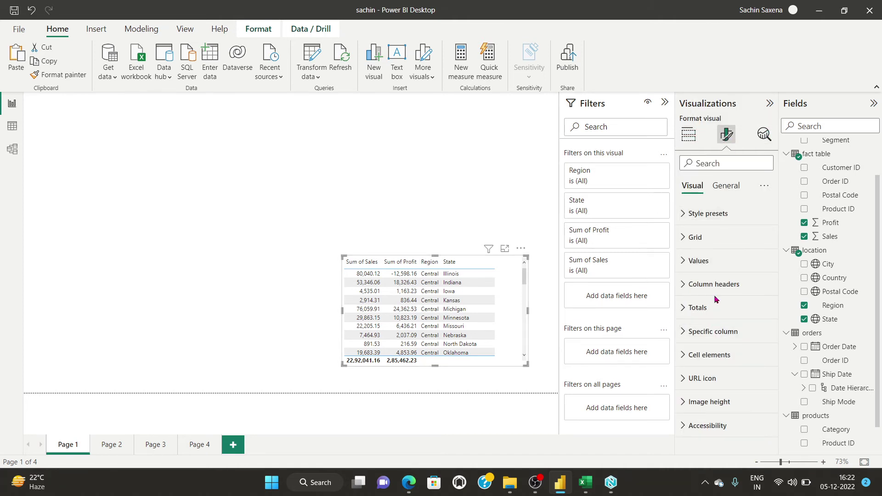
pyautogui.click(521, 248)
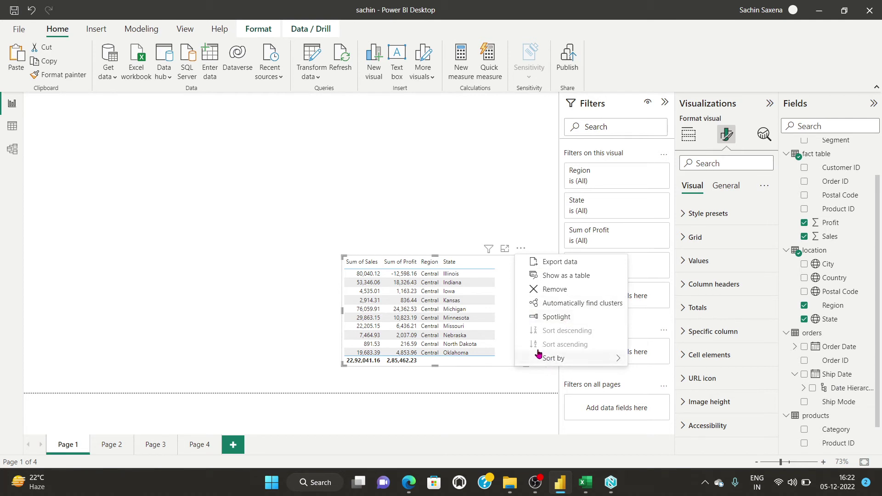
pyautogui.click(212, 289)
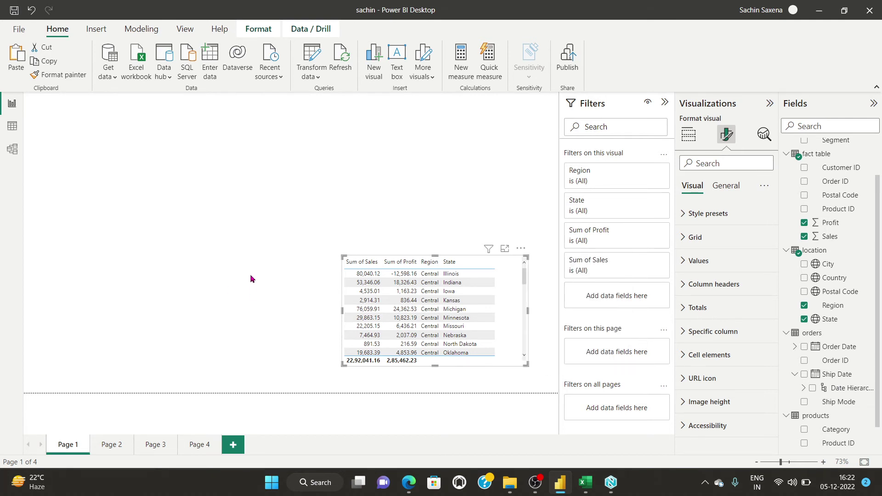
pyautogui.click(264, 307)
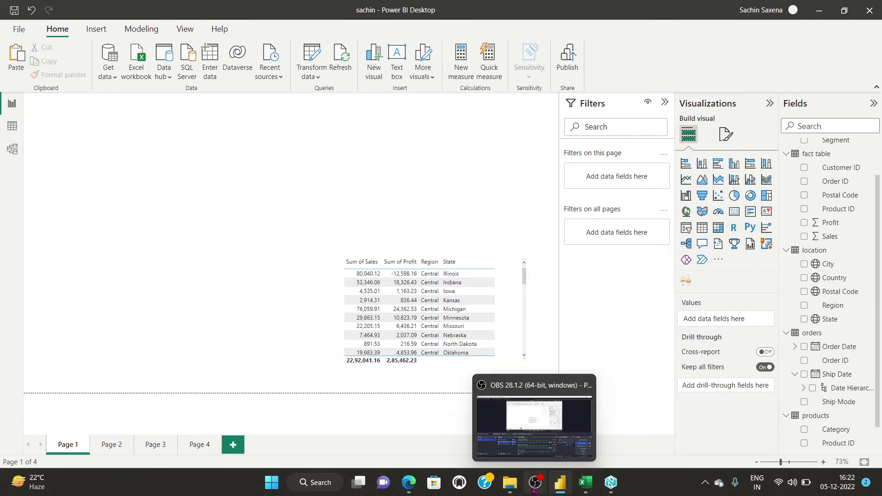
pyautogui.click(535, 482)
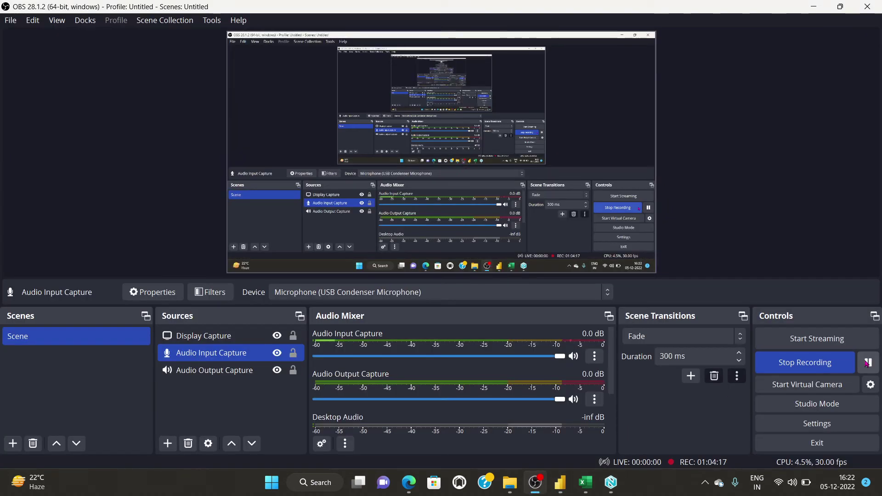
pyautogui.click(560, 482)
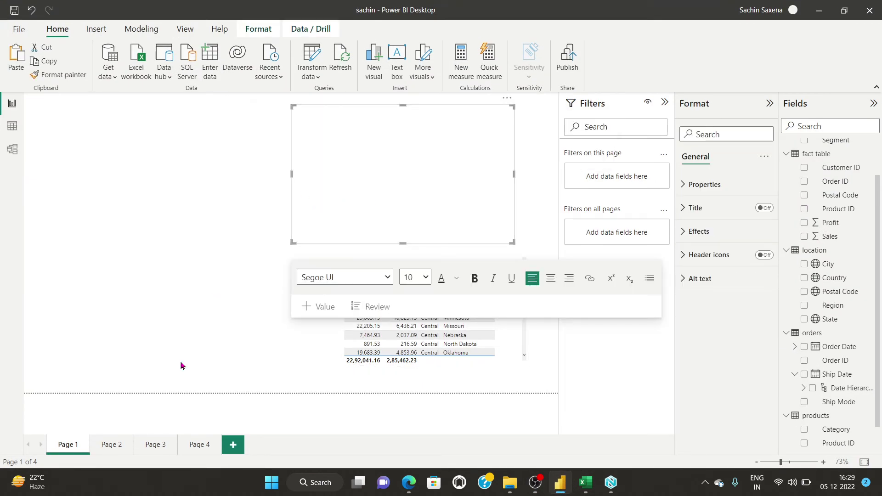
# - Remove the Sum of Sales by State treemap from Page 2
pyautogui.click(112, 445)
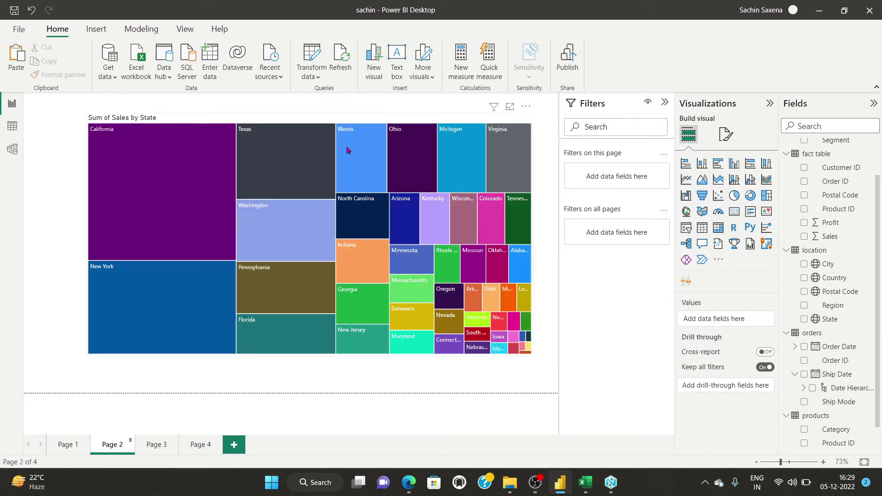
pyautogui.click(112, 165)
pyautogui.click(526, 106)
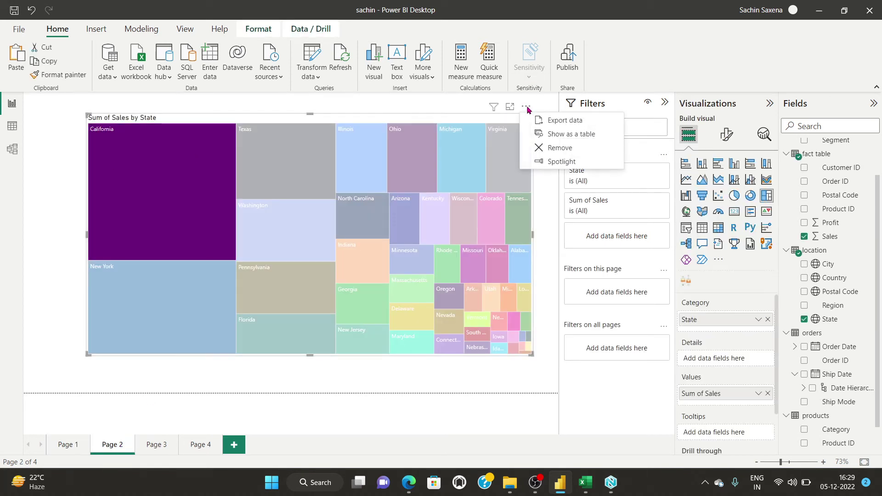
pyautogui.click(552, 148)
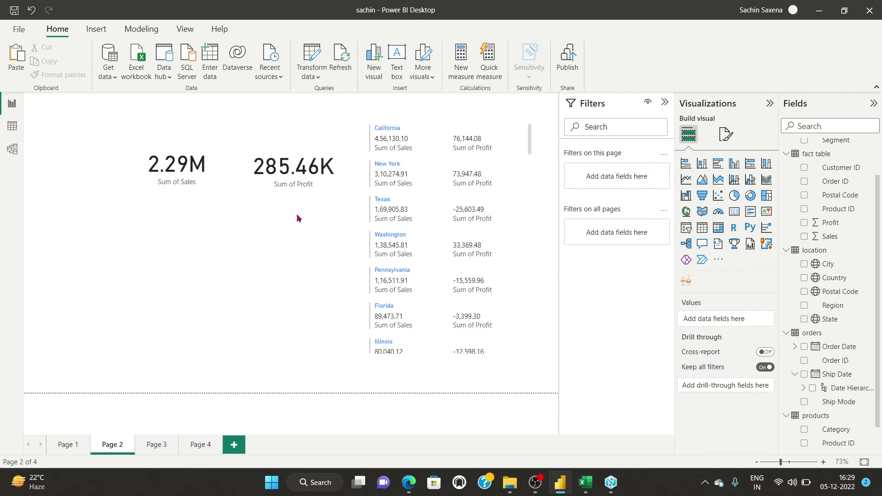
# - Add a new report page and place an enlarged clustered column chart on it
pyautogui.click(194, 448)
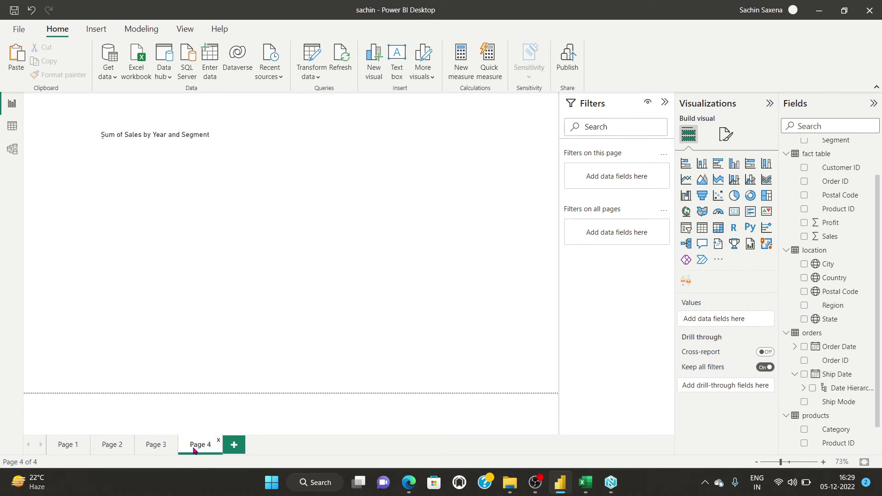
pyautogui.click(235, 448)
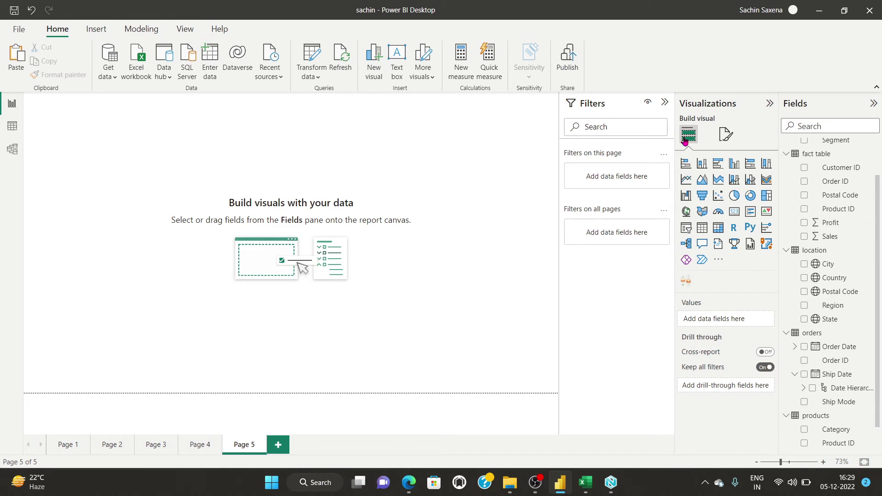
pyautogui.click(734, 164)
pyautogui.moveTo(141, 206); pyautogui.dragTo(327, 329)
pyautogui.moveTo(194, 210); pyautogui.dragTo(295, 243)
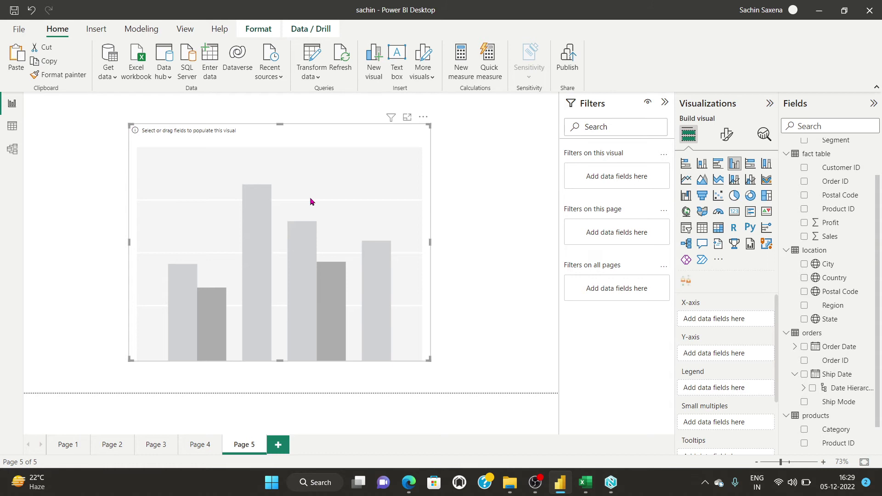
# - Put Order Date on the chart's X-axis and keep only its Month level, removing Quarter, Year and Day
pyautogui.click(804, 347)
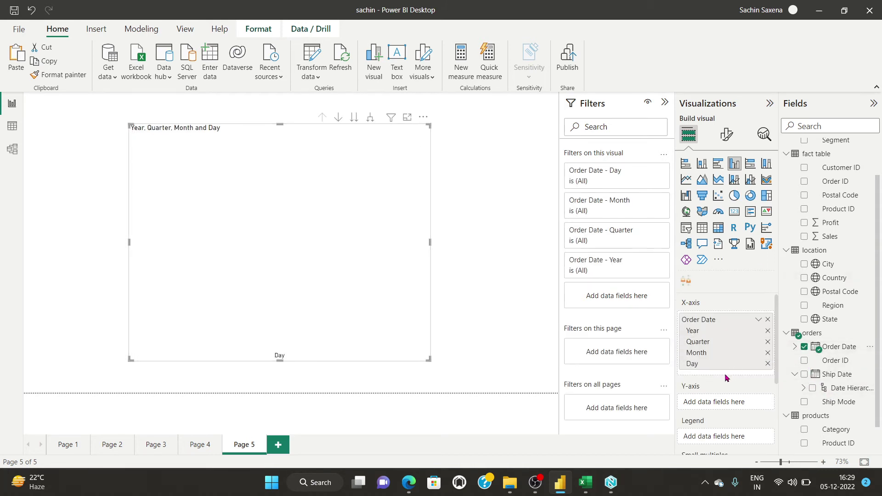
pyautogui.click(767, 342)
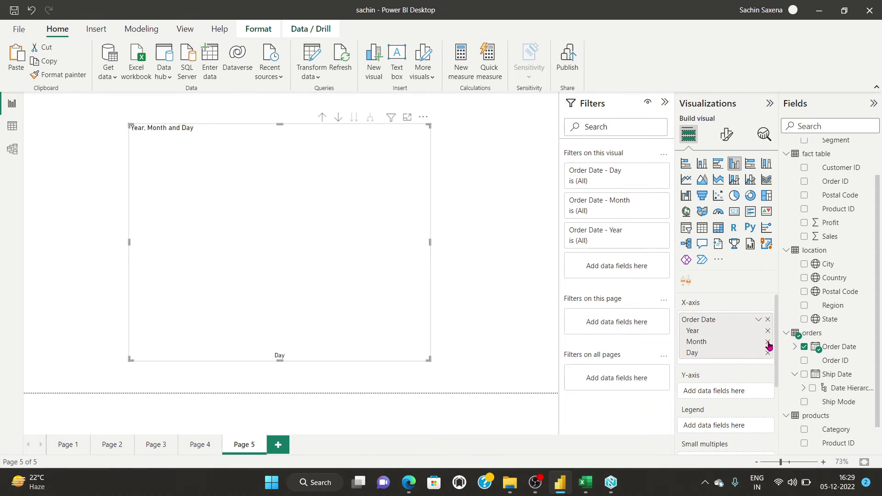
pyautogui.click(768, 330)
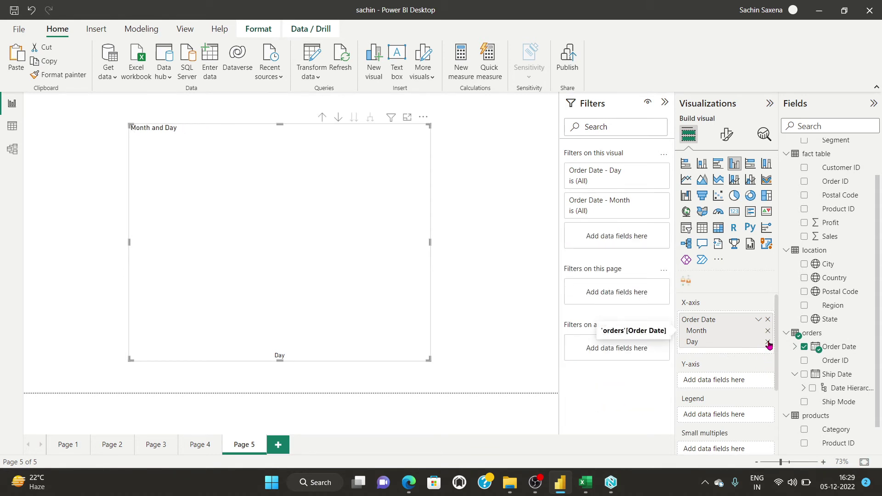
pyautogui.click(768, 342)
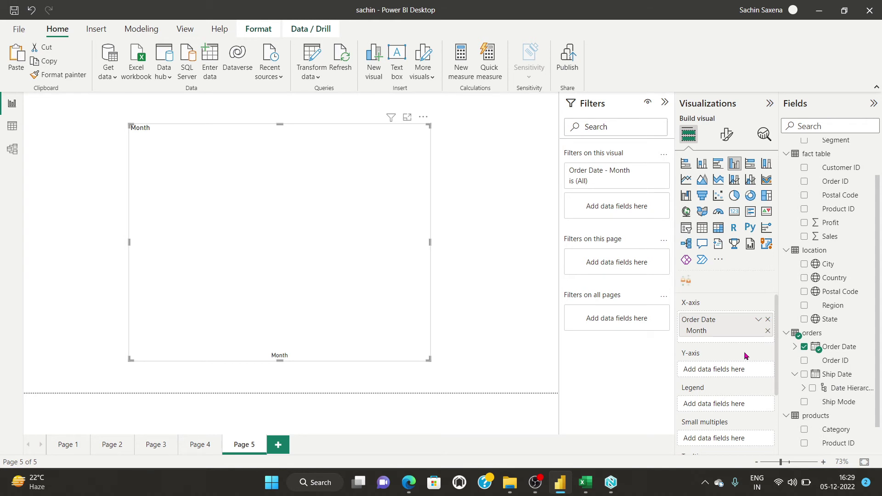
# - Add Sales to the column chart's Y-axis and enlarge the chart across most of the page
pyautogui.click(804, 236)
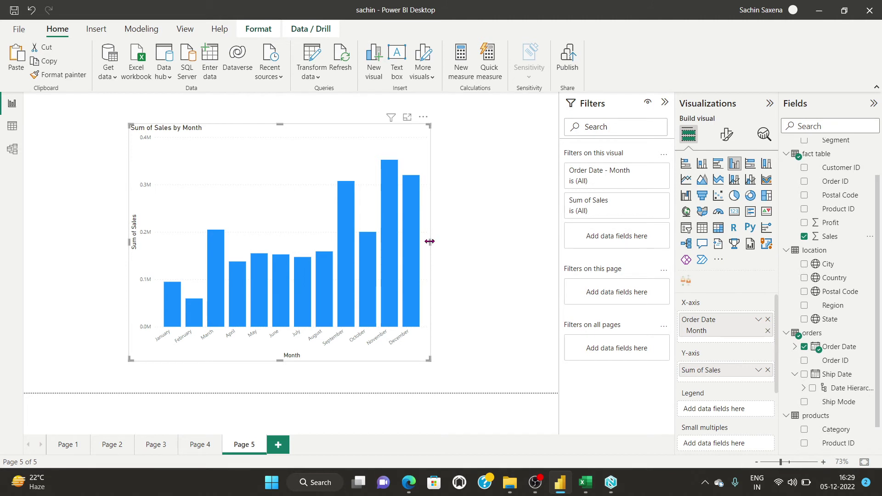
pyautogui.moveTo(431, 244); pyautogui.dragTo(512, 244)
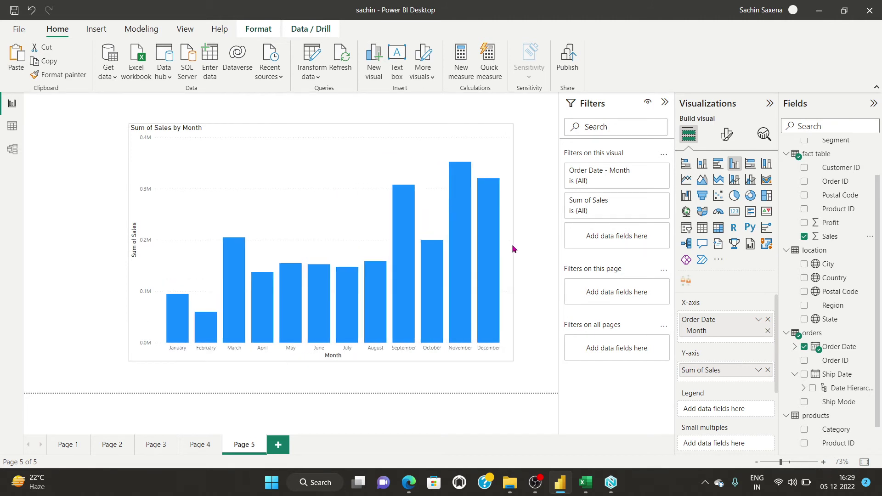
pyautogui.moveTo(512, 360); pyautogui.dragTo(534, 373)
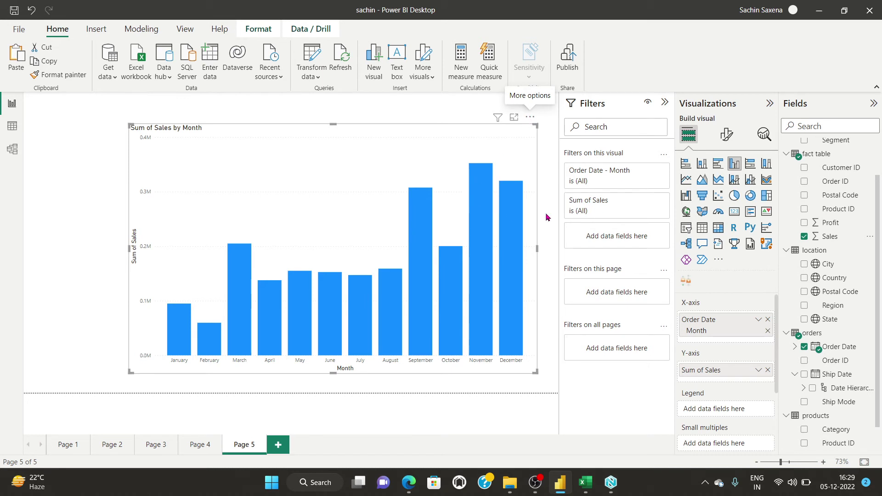
pyautogui.moveTo(390, 336)
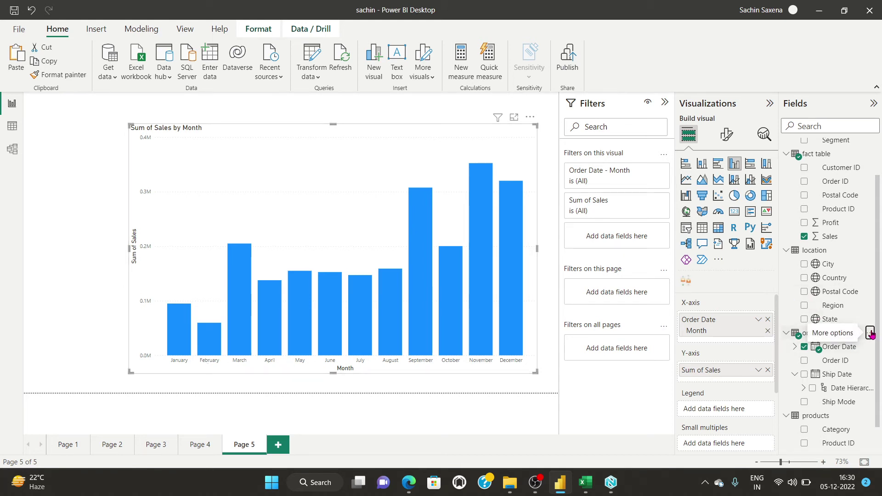
# - Open the orders table's query in Power Query Editor and duplicate the Order Date column
pyautogui.click(870, 333)
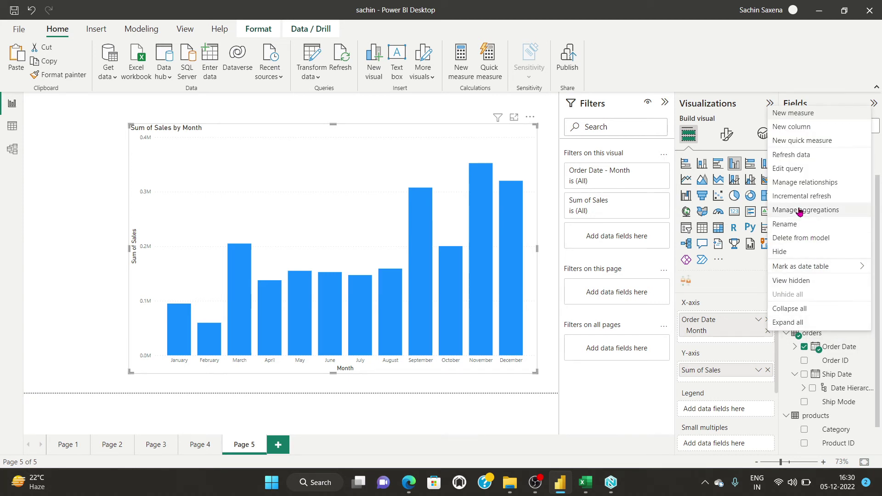
pyautogui.click(800, 169)
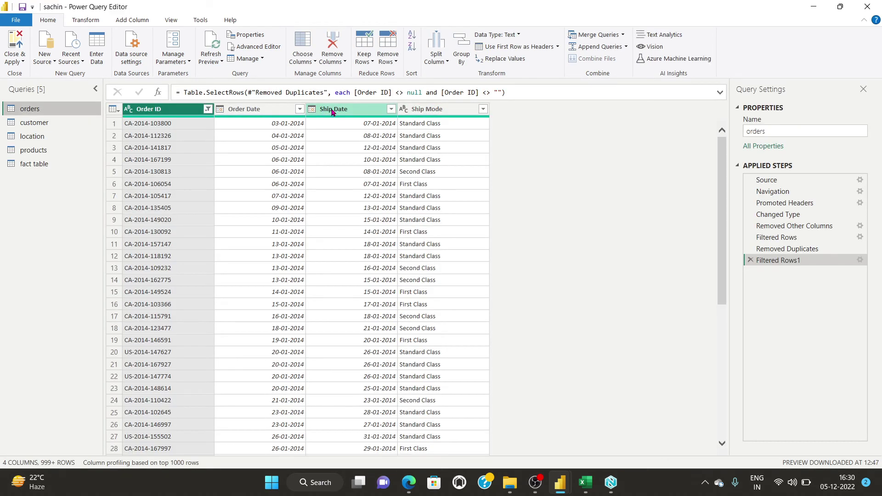
pyautogui.click(258, 110)
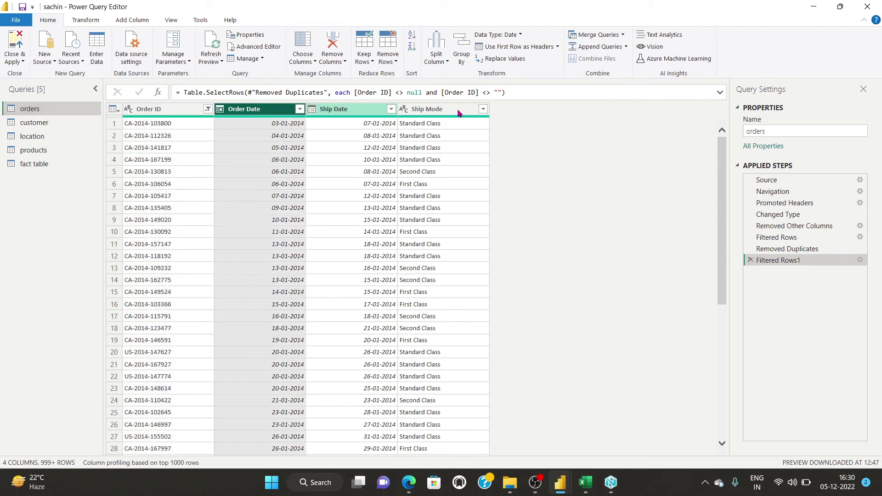
pyautogui.rightClick(247, 110)
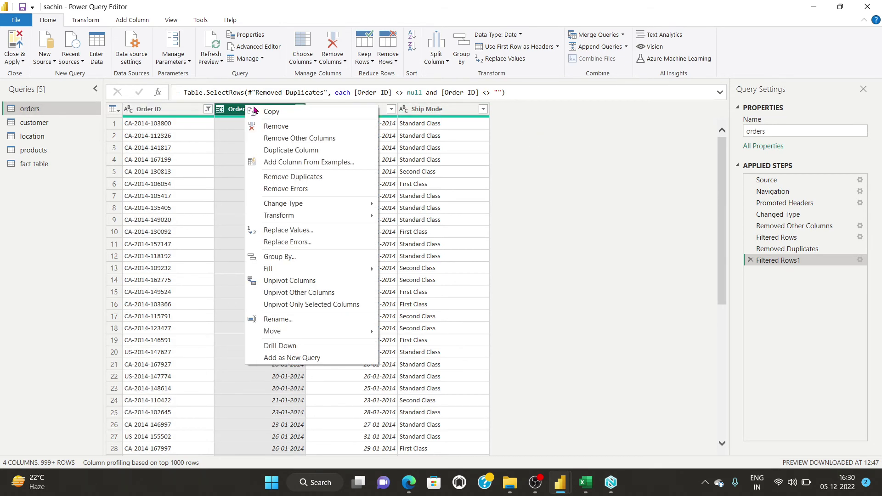
pyautogui.click(306, 151)
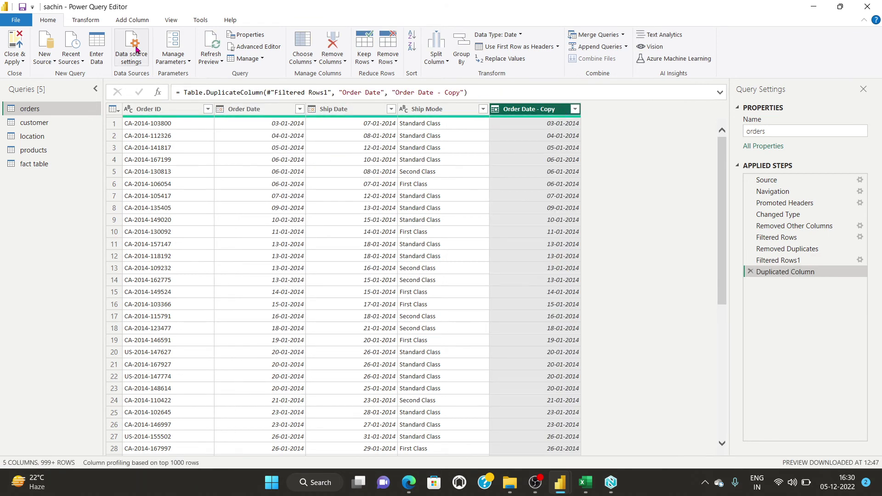
pyautogui.click(77, 21)
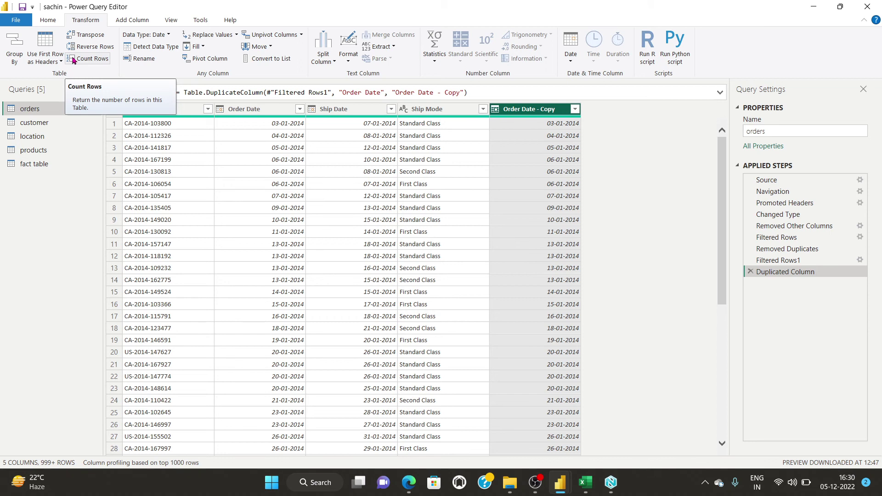
pyautogui.click(167, 35)
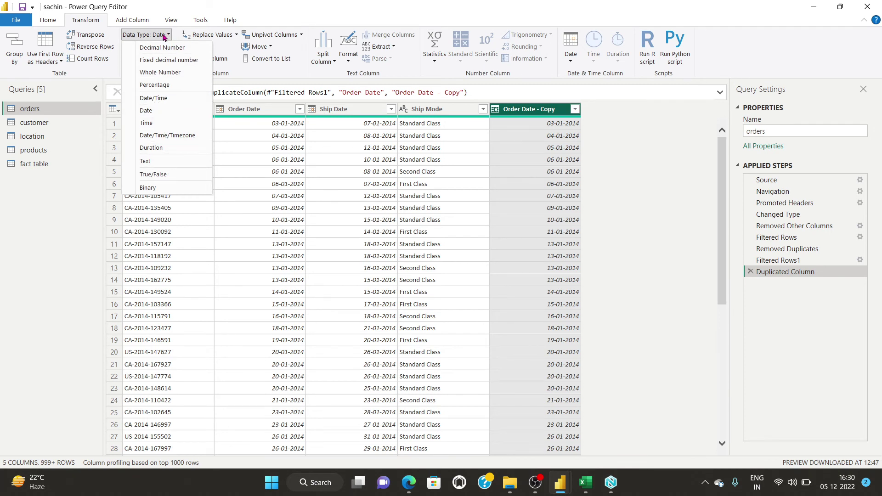
pyautogui.click(489, 139)
pyautogui.click(574, 109)
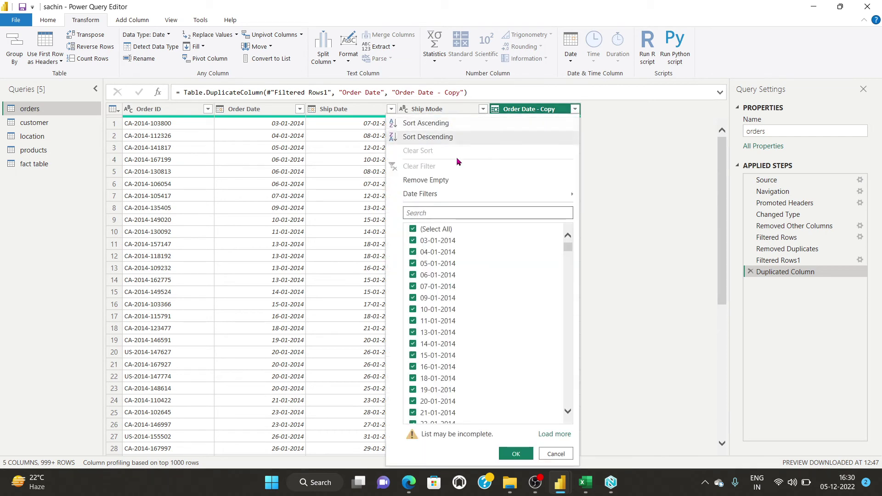
pyautogui.click(575, 109)
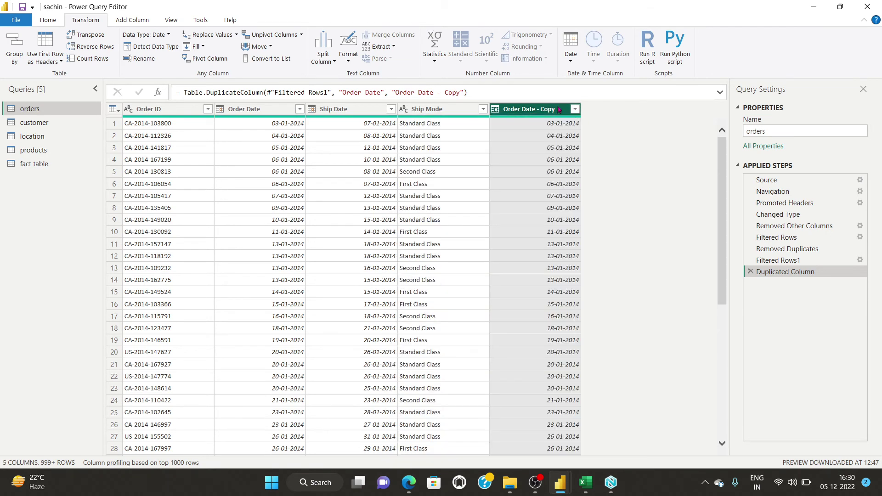
# - Transform the Order Date - Copy column into month numbers and check the values further down the orders table
pyautogui.click(571, 56)
pyautogui.moveTo(612, 124)
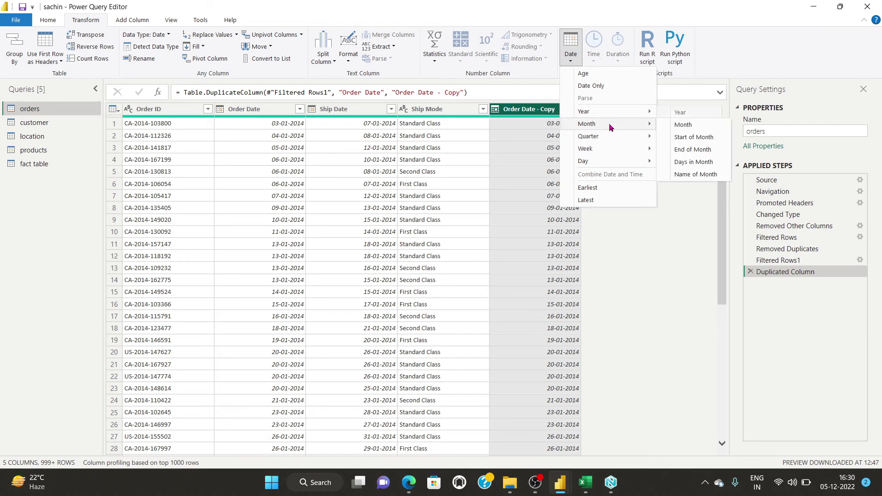
pyautogui.click(698, 127)
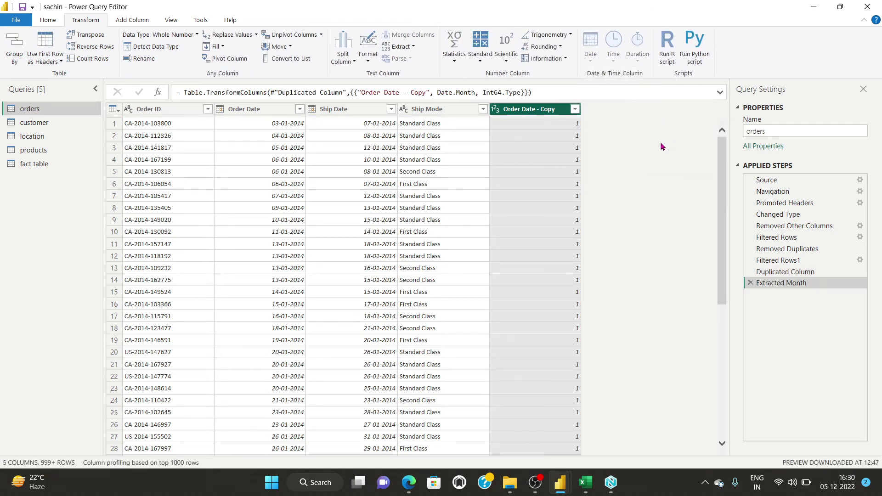
pyautogui.scroll(-14, 547, 253)
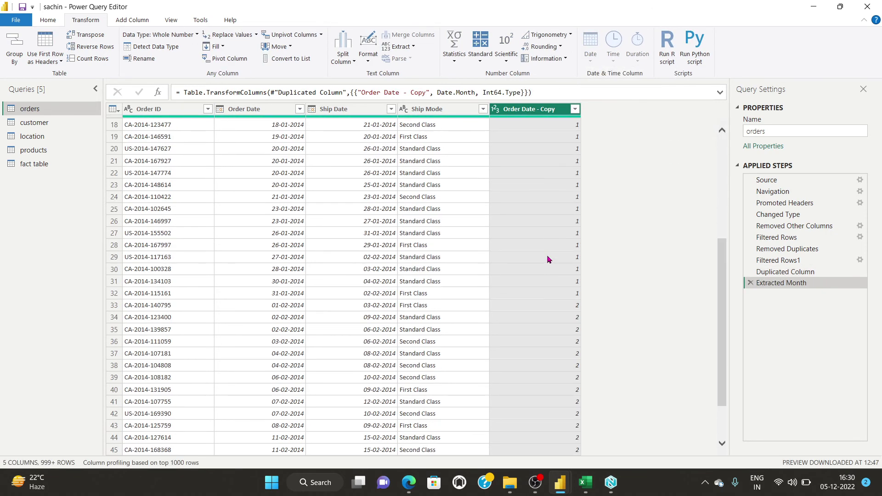
# - Rename the Order Date - Copy column in the orders query to Month_number
pyautogui.scroll(14, 545, 240)
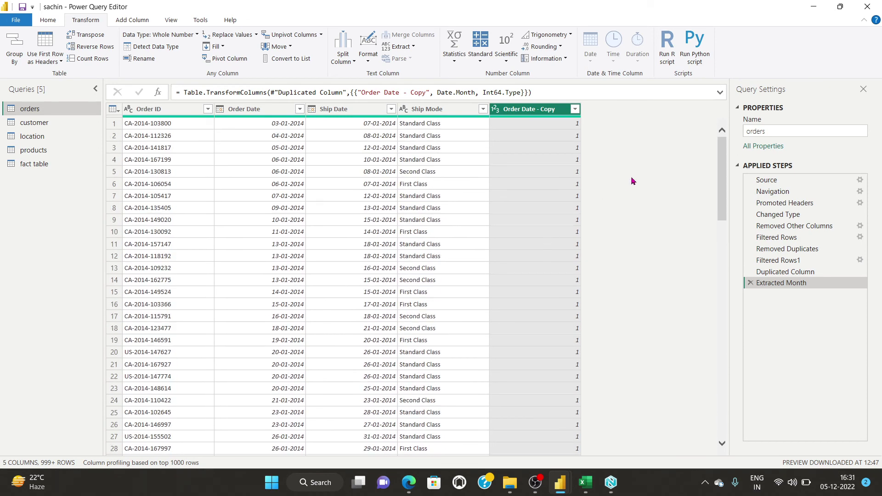
pyautogui.rightClick(535, 108)
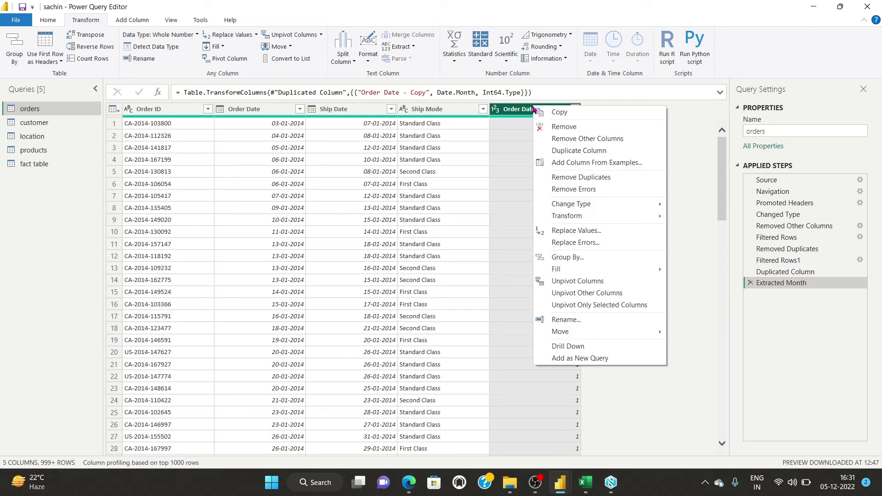
pyautogui.click(565, 319)
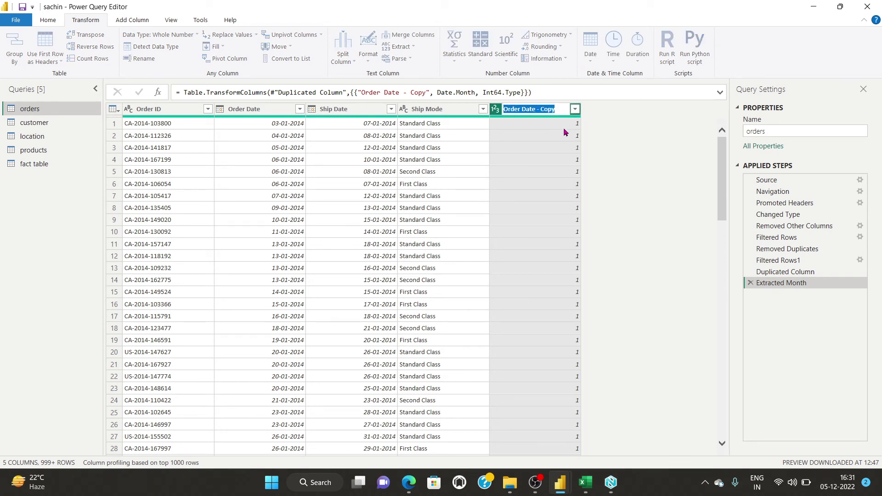
pyautogui.write('Month_number')
pyautogui.click(619, 136)
# - Duplicate the Order Date column again and rename the copy Month_first_3
pyautogui.click(268, 109)
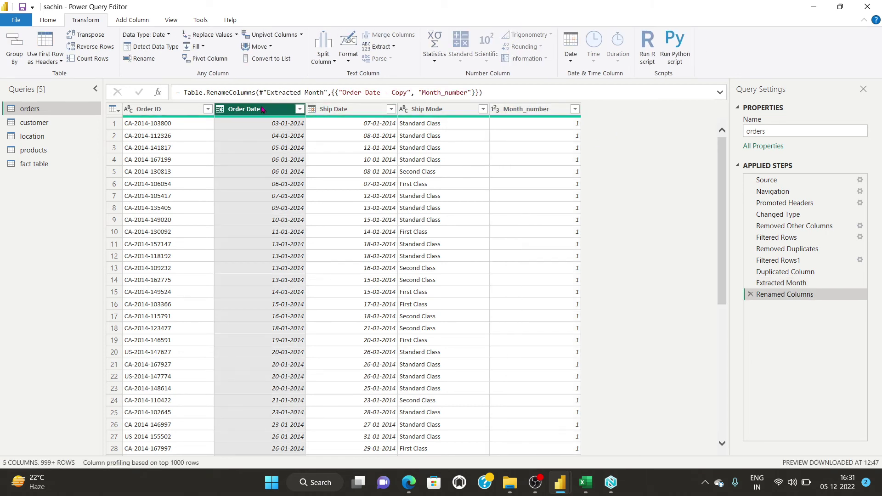
pyautogui.rightClick(263, 109)
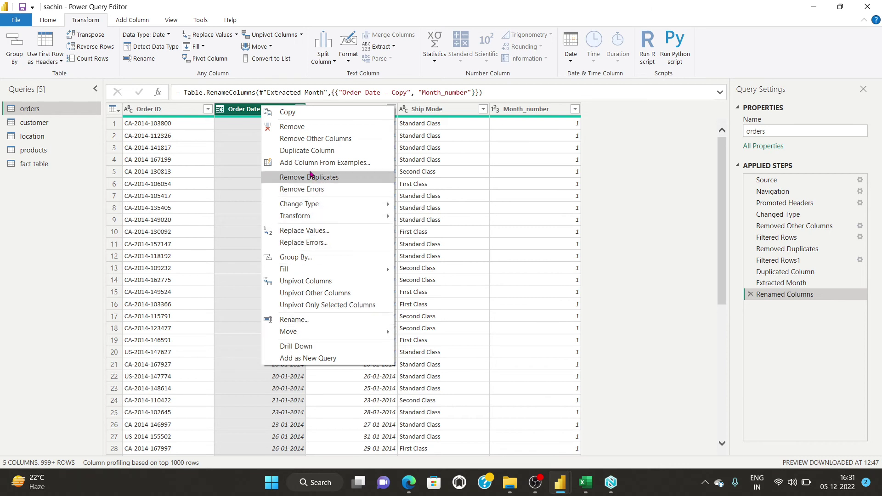
pyautogui.click(307, 151)
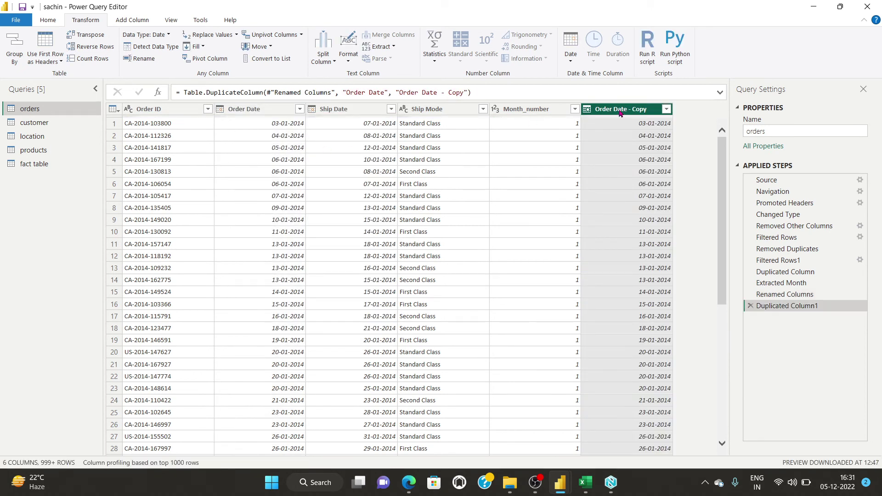
pyautogui.rightClick(619, 110)
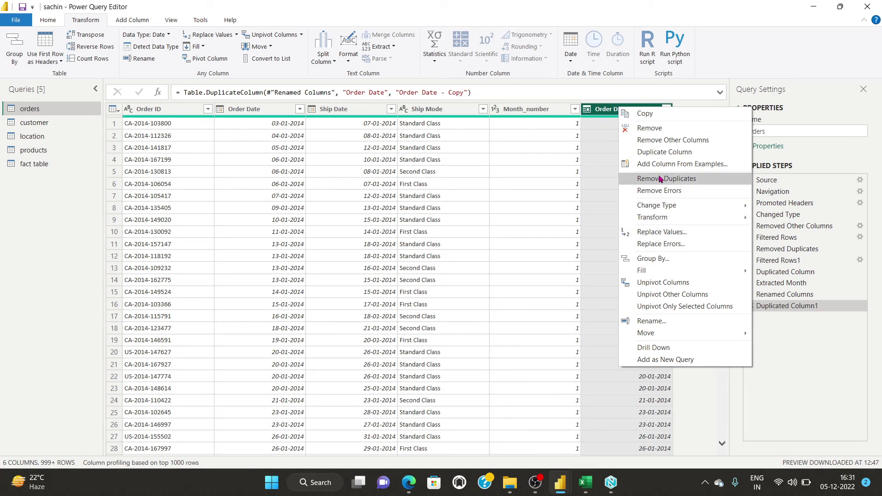
pyautogui.click(651, 321)
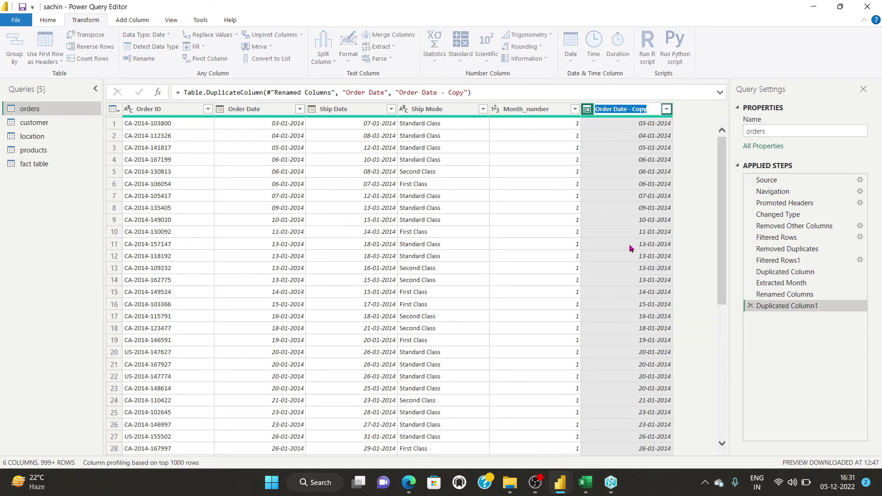
pyautogui.write('Month_first_3')
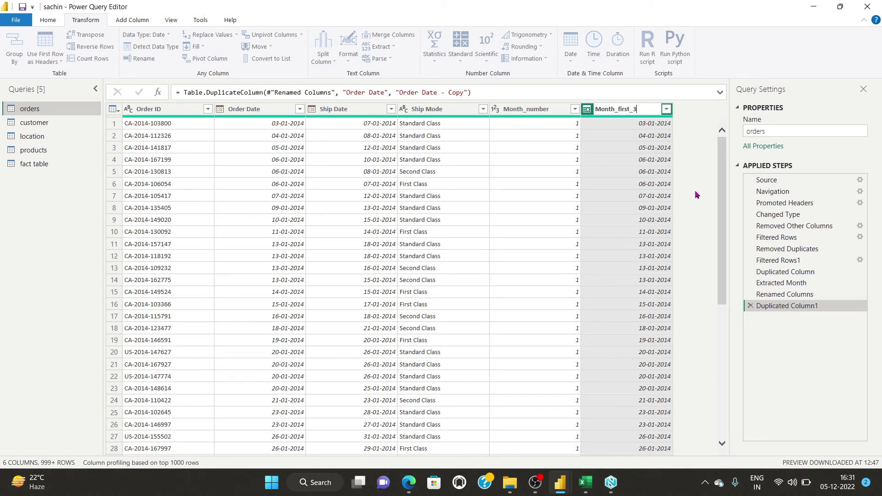
pyautogui.press('Return')
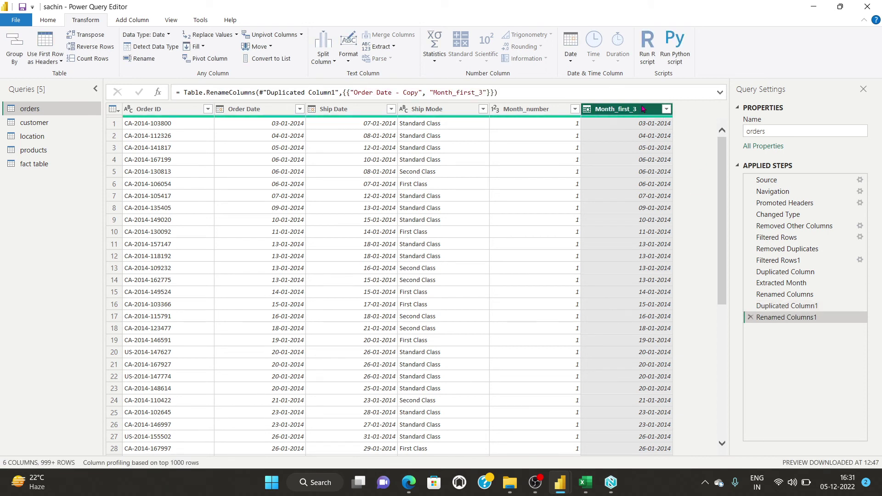
# - Transform the Month_first_3 dates to Start of Month
pyautogui.click(667, 110)
pyautogui.click(667, 109)
pyautogui.click(570, 59)
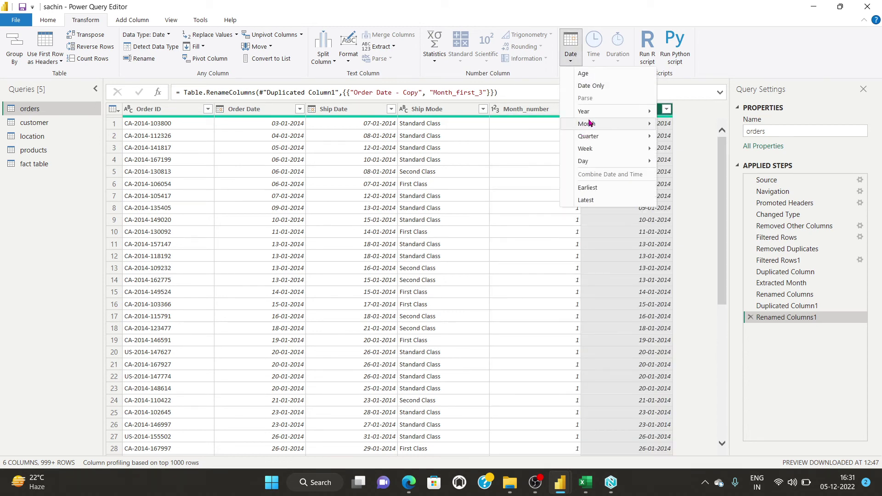
pyautogui.moveTo(637, 124)
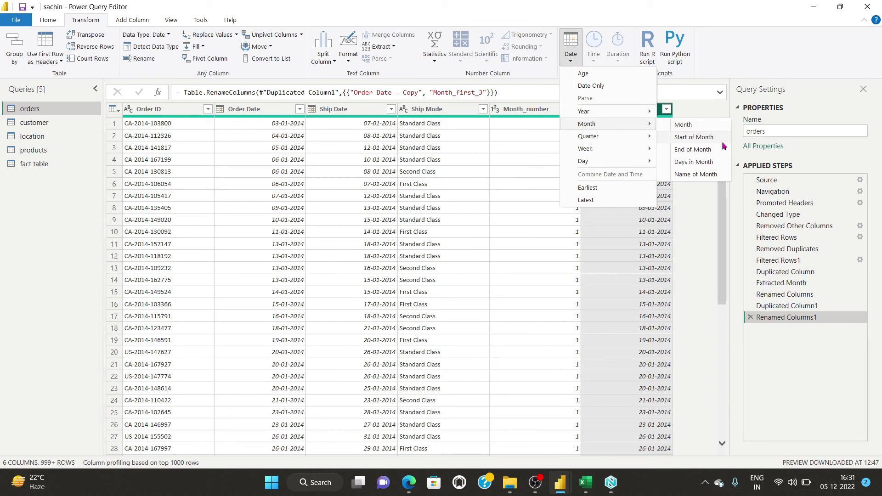
pyautogui.click(694, 137)
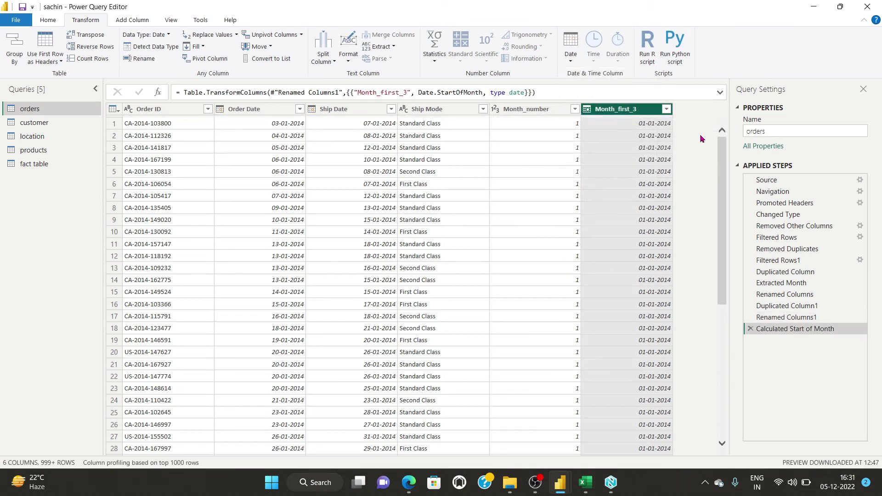
pyautogui.click(666, 109)
pyautogui.click(666, 113)
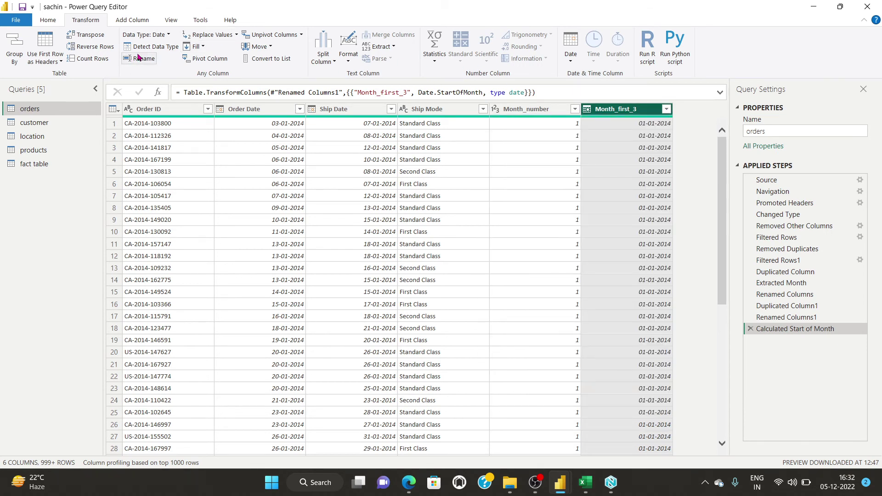
# - Try changing the data type of Month_first_3 to Text, and remove that type change from the applied steps
pyautogui.click(167, 35)
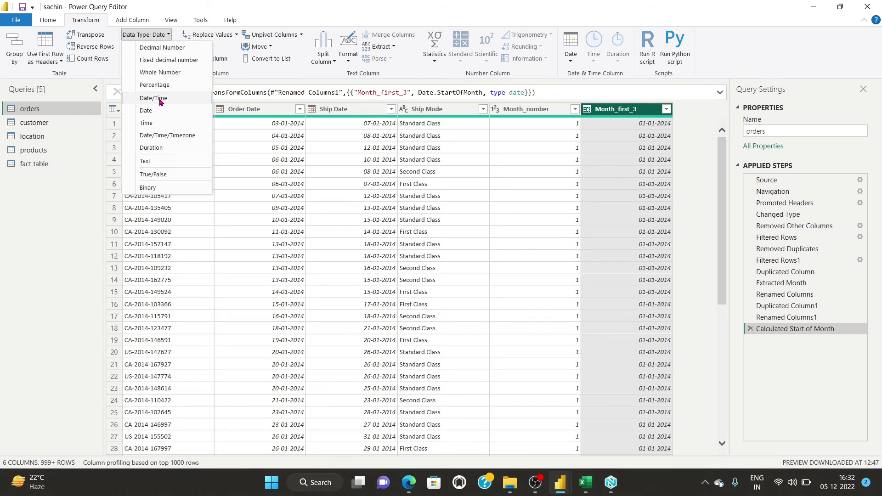
pyautogui.click(164, 162)
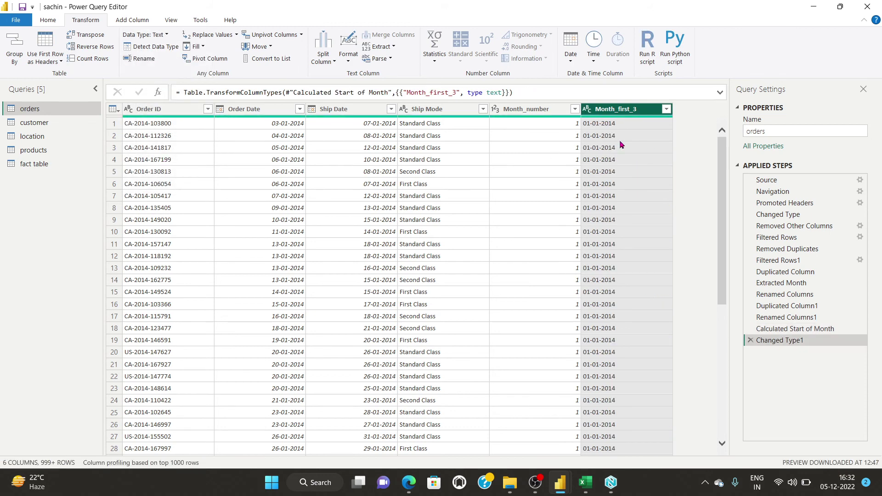
pyautogui.click(145, 34)
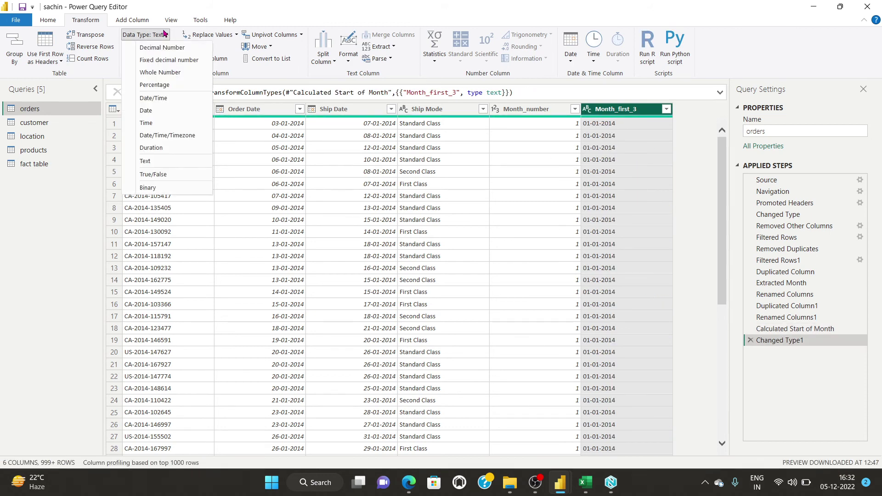
pyautogui.click(161, 99)
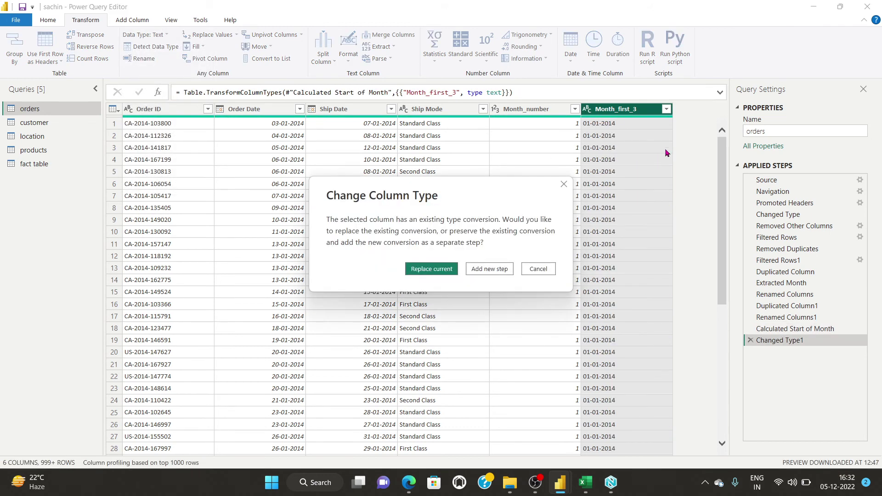
pyautogui.click(563, 184)
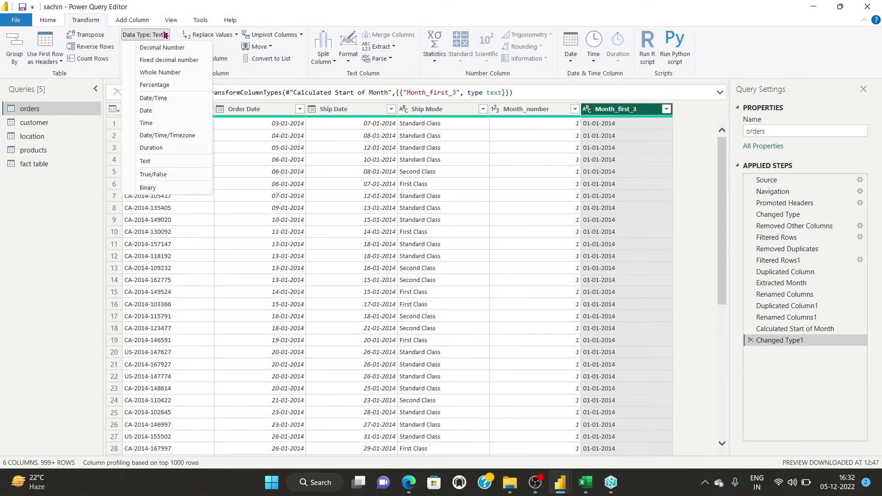
pyautogui.click(145, 35)
pyautogui.click(146, 111)
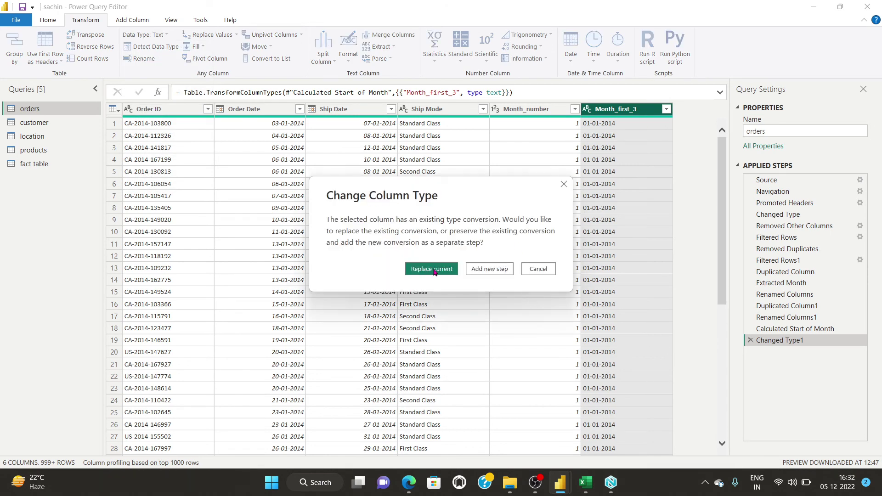
pyautogui.click(536, 270)
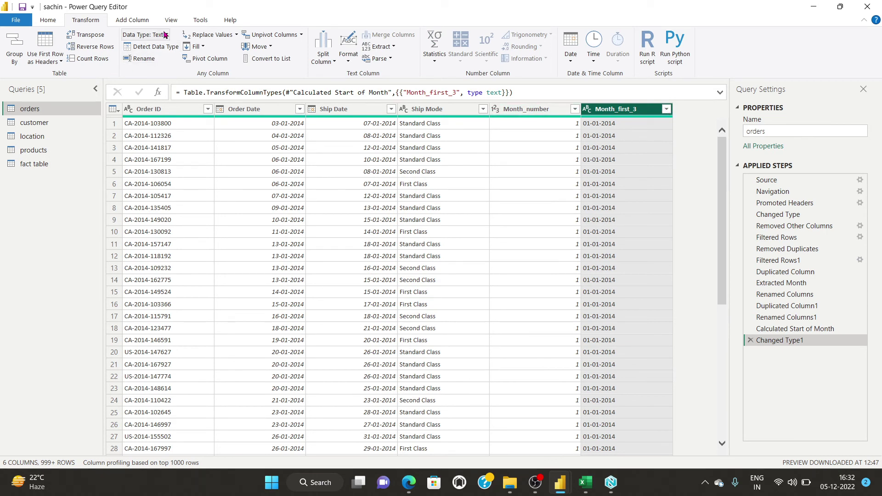
pyautogui.click(750, 341)
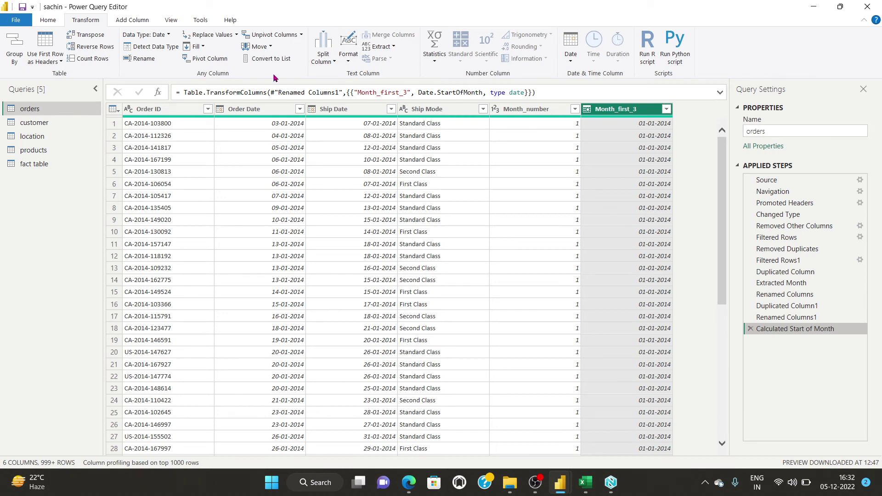
# - Transform the Month_first_3 column's dates into the Name of Month
pyautogui.click(349, 59)
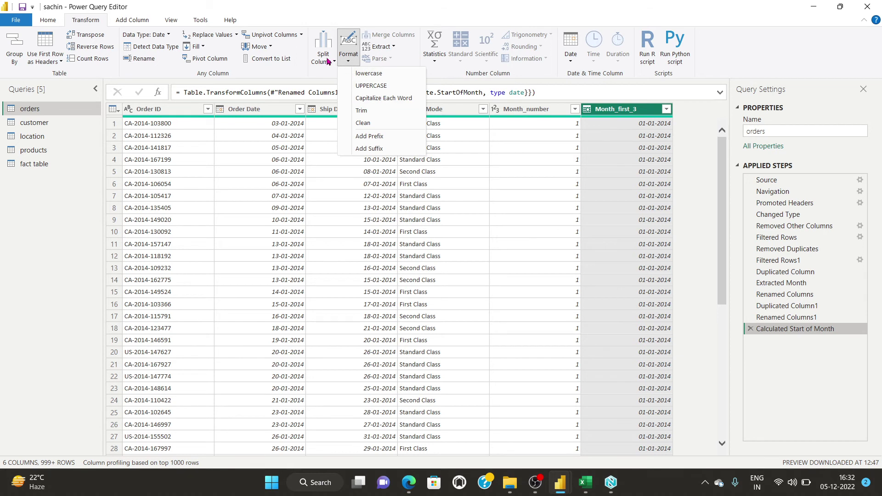
pyautogui.click(378, 47)
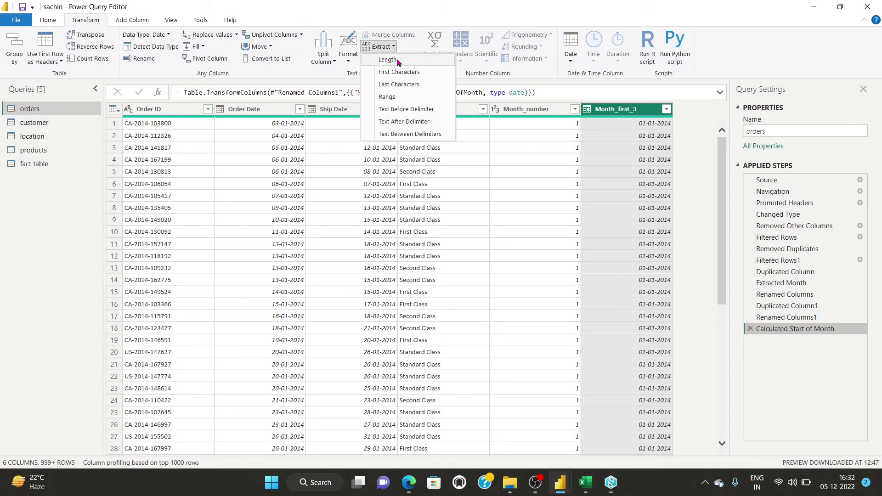
pyautogui.click(669, 109)
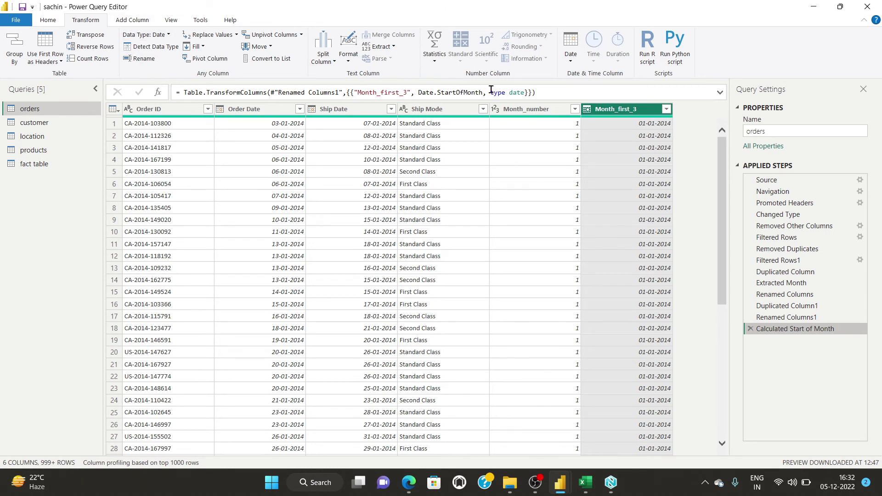
pyautogui.click(570, 53)
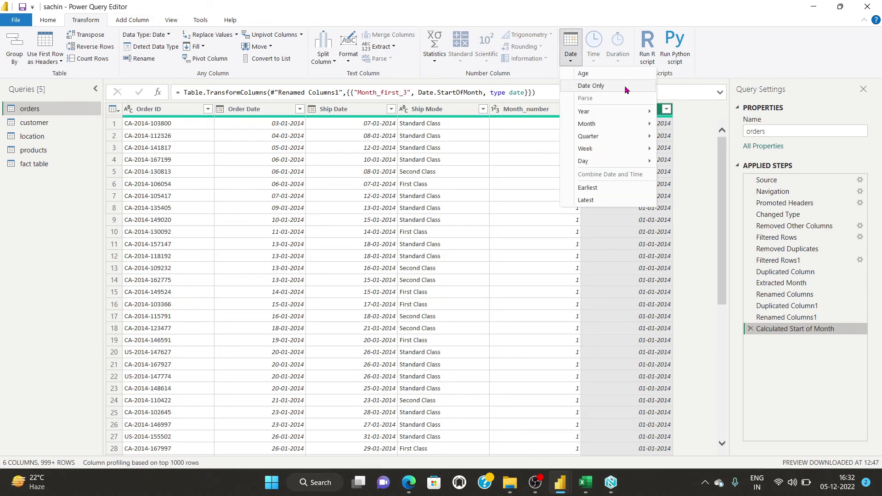
pyautogui.moveTo(610, 114)
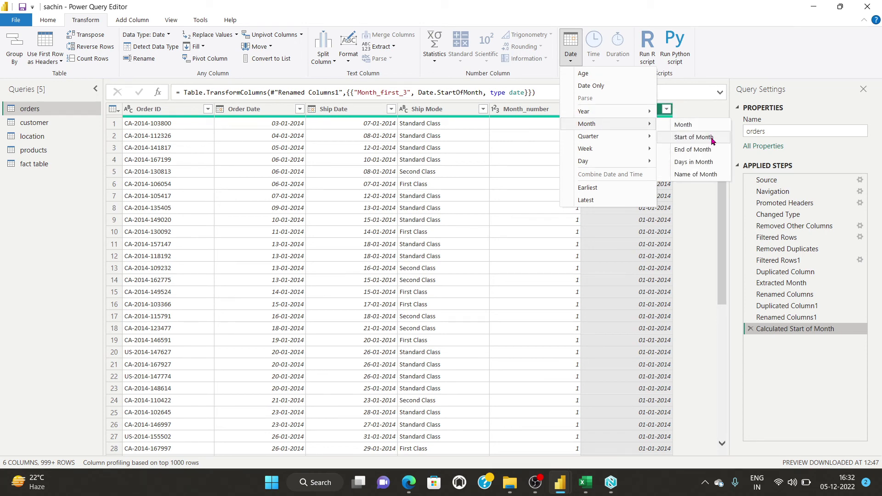
pyautogui.click(711, 180)
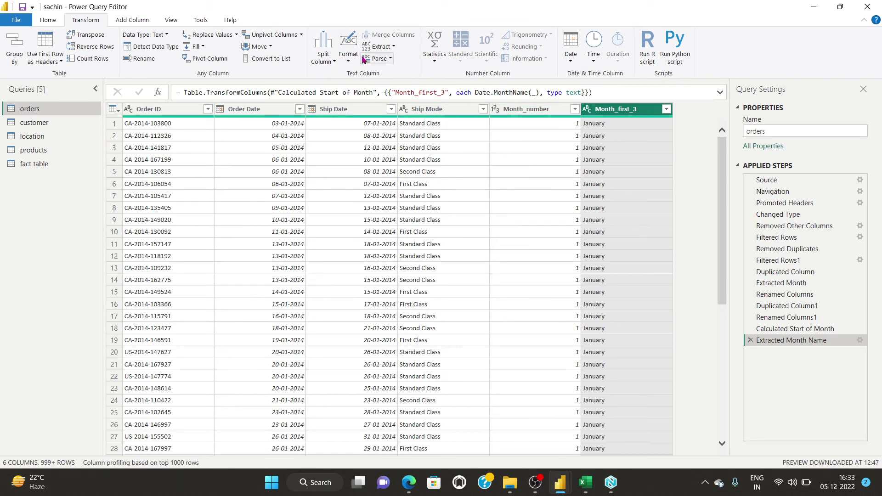
# - Try extracting the text length of Month_first_3, and remove that calculation from the applied steps
pyautogui.click(389, 47)
pyautogui.click(407, 60)
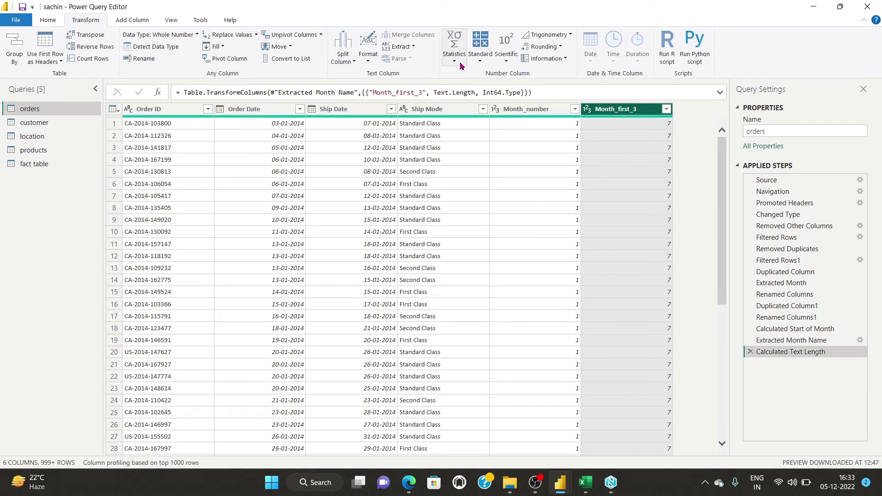
pyautogui.click(397, 47)
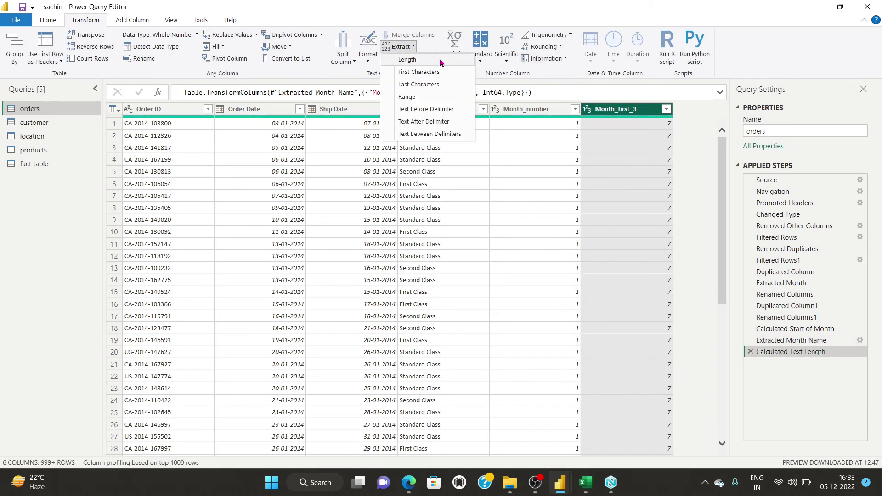
pyautogui.click(436, 74)
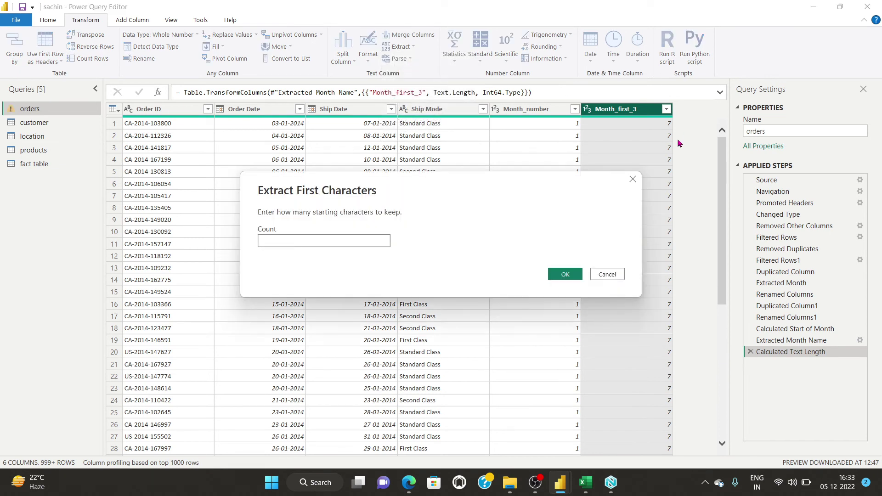
pyautogui.click(614, 275)
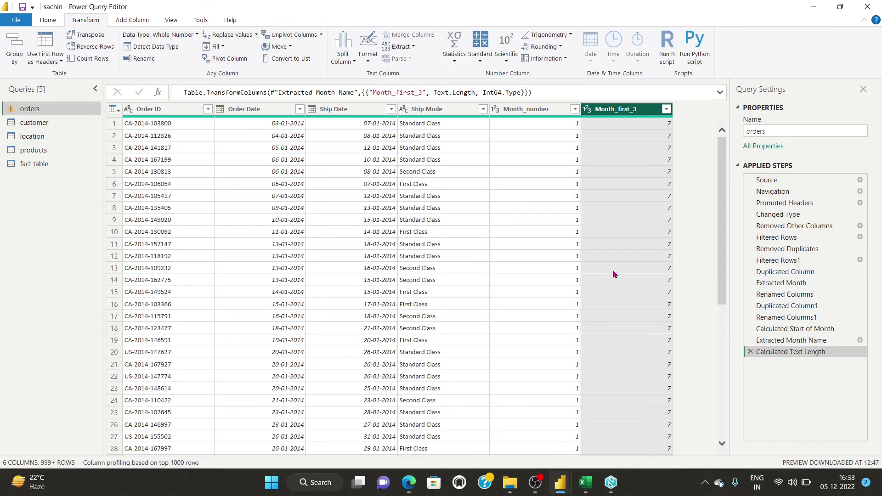
pyautogui.click(750, 351)
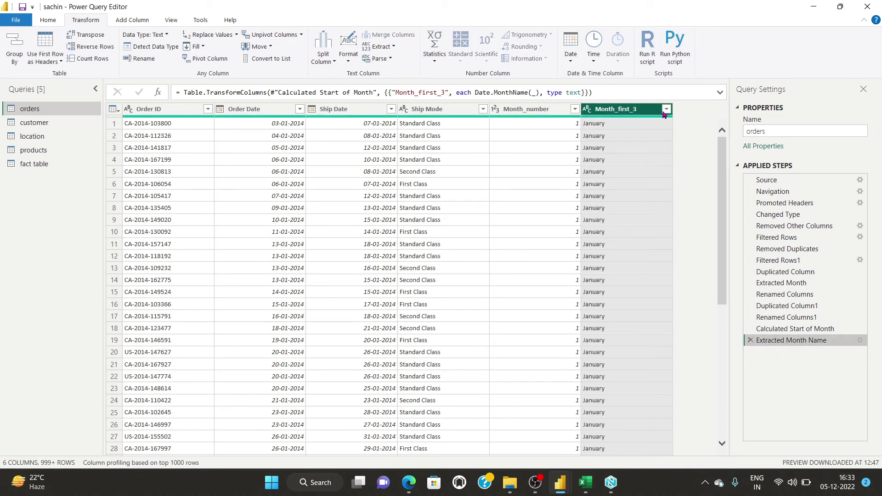
# - Extract the first 3 characters of the month names in the Month_first_3 column
pyautogui.click(389, 47)
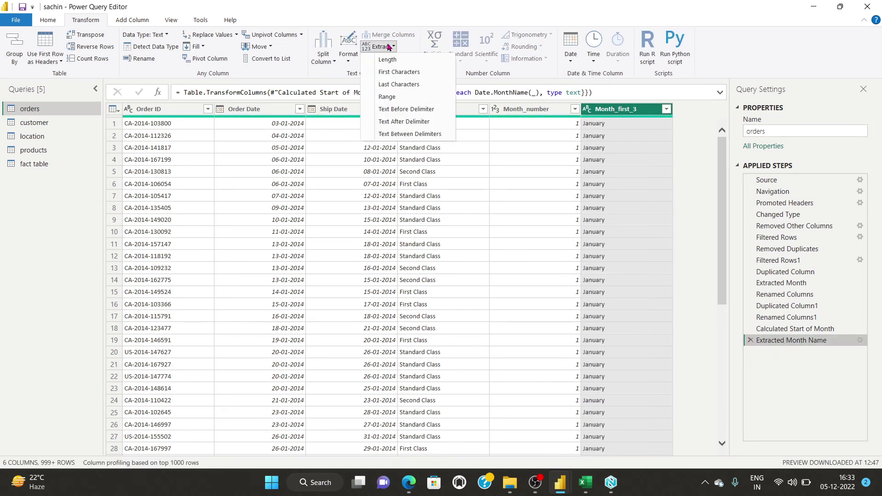
pyautogui.click(399, 72)
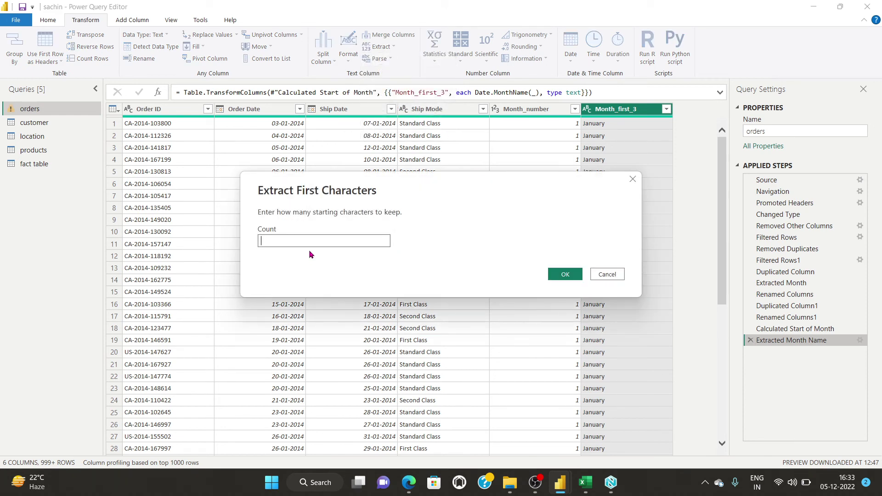
pyautogui.click(566, 276)
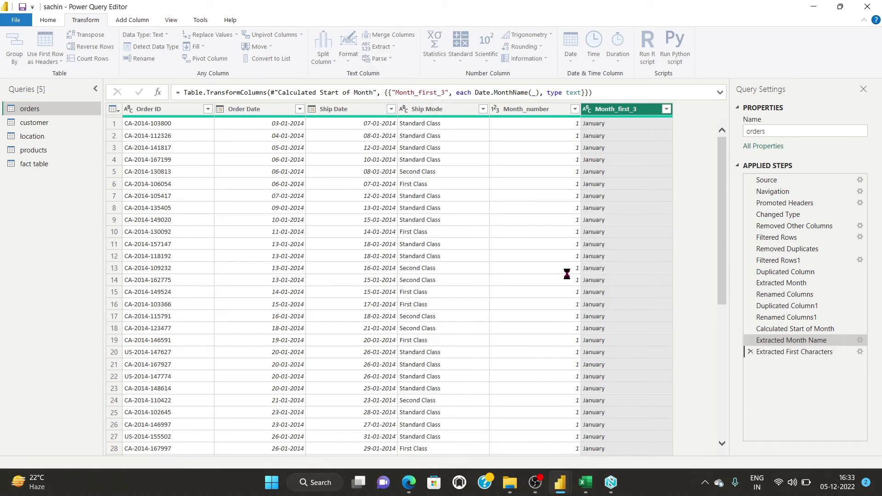
pyautogui.scroll(-2, 605, 269)
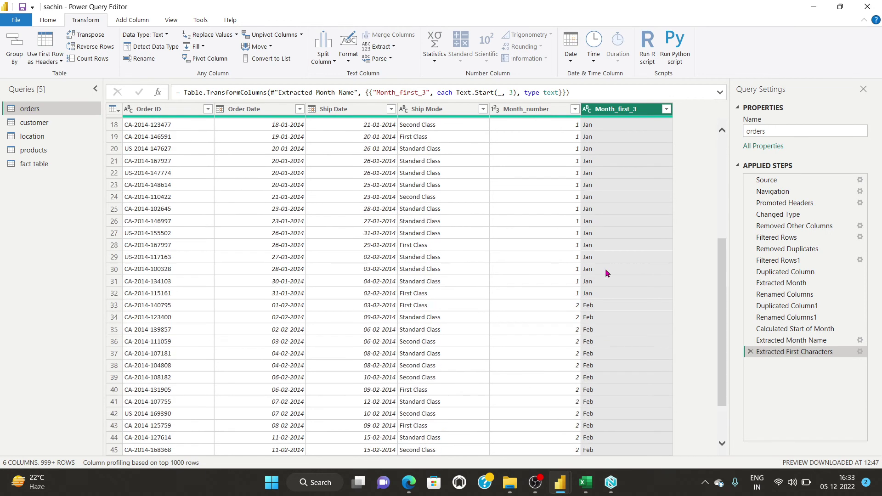
pyautogui.scroll(2, 605, 273)
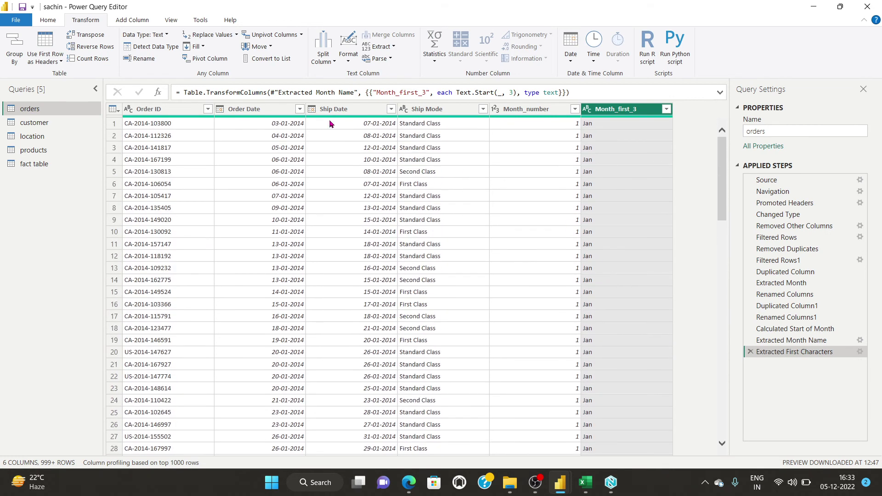
# - Apply the query changes to the data model and close the Power Query Editor
pyautogui.click(47, 21)
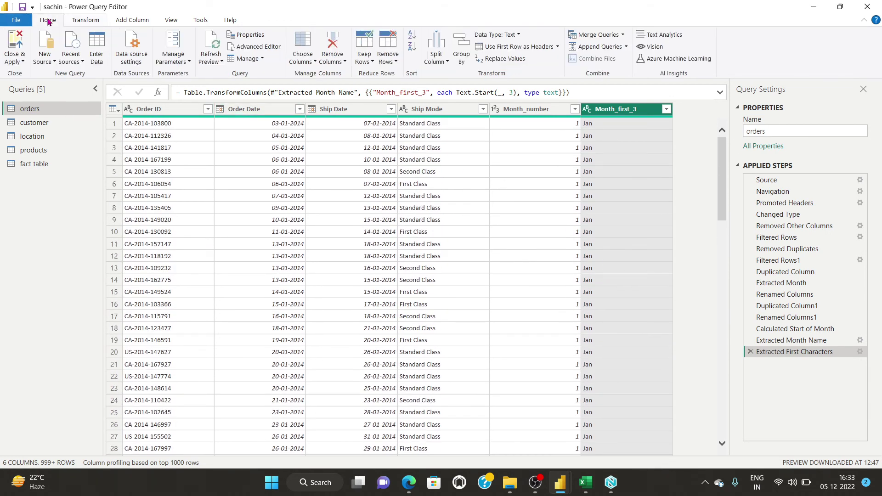
pyautogui.click(21, 61)
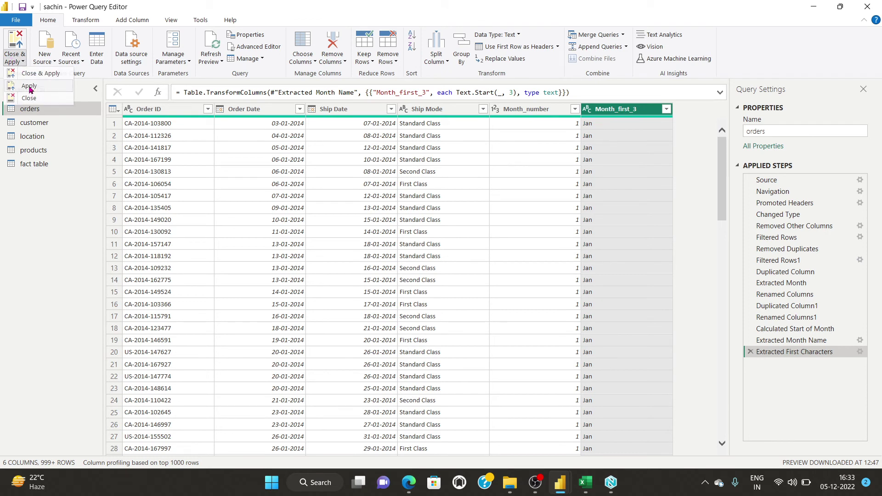
pyautogui.click(29, 86)
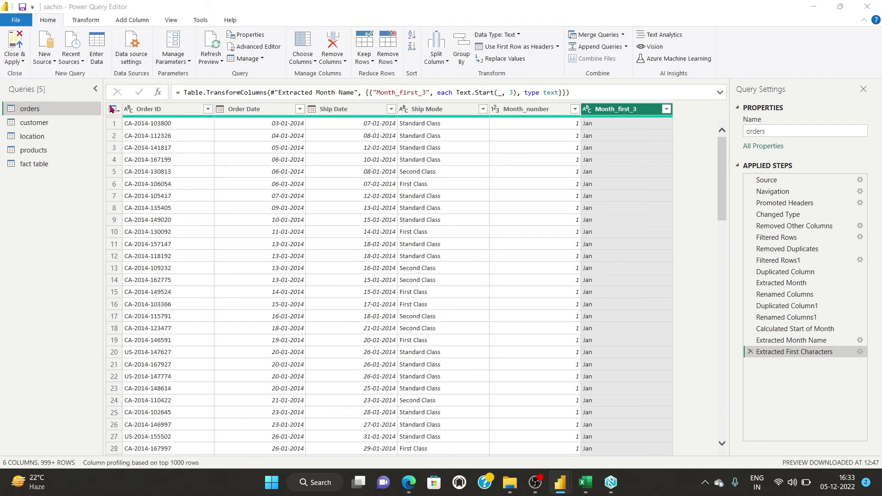
pyautogui.click(17, 58)
pyautogui.click(33, 73)
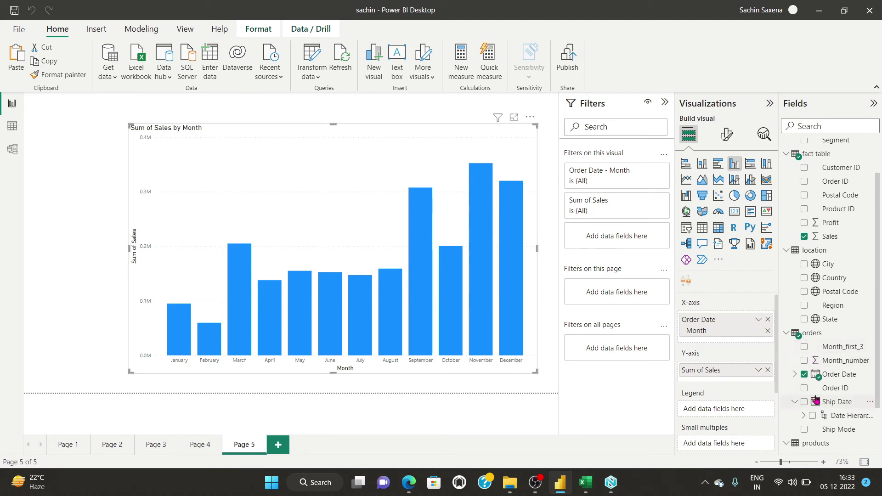
# - Replace Order Date with Month_first_3 in the column chart, placing Month_first_3 on the X-axis and Sum of Sales on the Y-axis
pyautogui.click(804, 374)
pyautogui.click(804, 347)
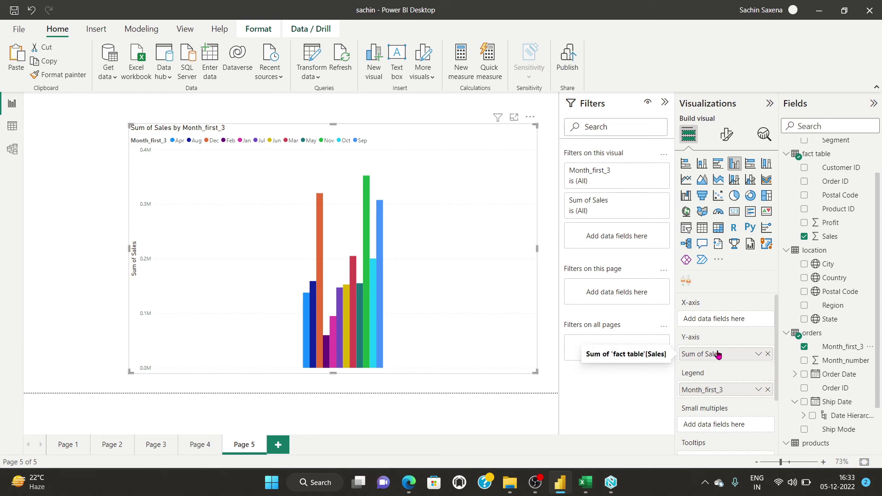
pyautogui.moveTo(718, 355); pyautogui.dragTo(720, 320)
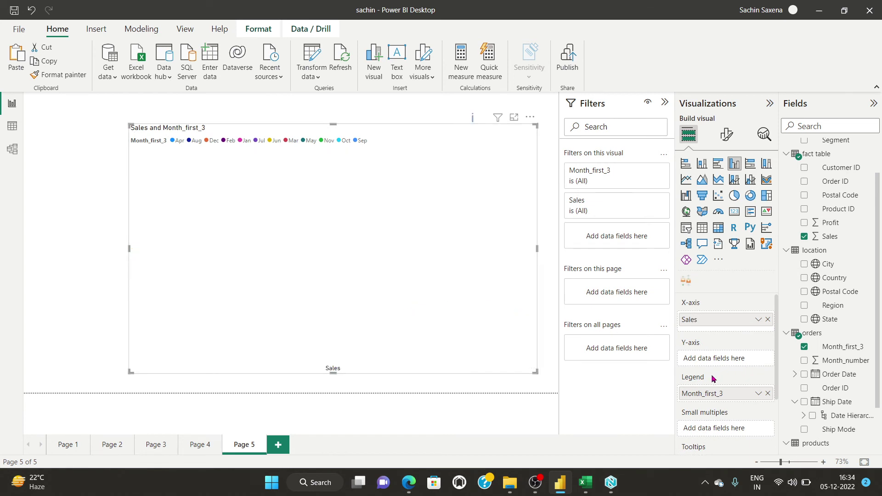
pyautogui.moveTo(714, 393); pyautogui.dragTo(714, 359)
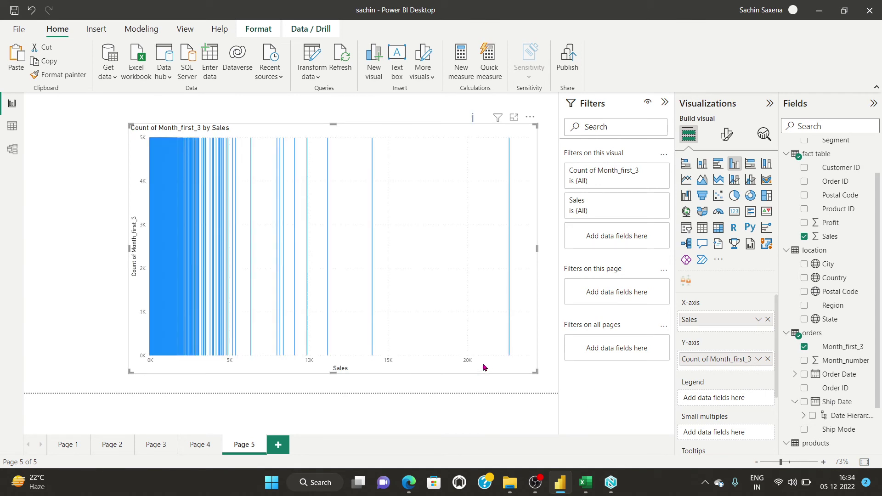
pyautogui.moveTo(715, 322); pyautogui.dragTo(711, 395)
pyautogui.moveTo(711, 357); pyautogui.dragTo(711, 321)
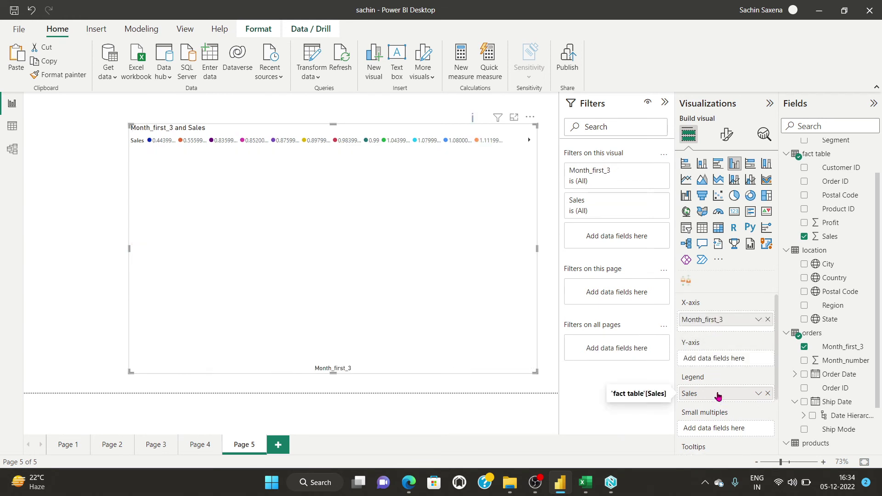
pyautogui.moveTo(718, 394); pyautogui.dragTo(726, 358)
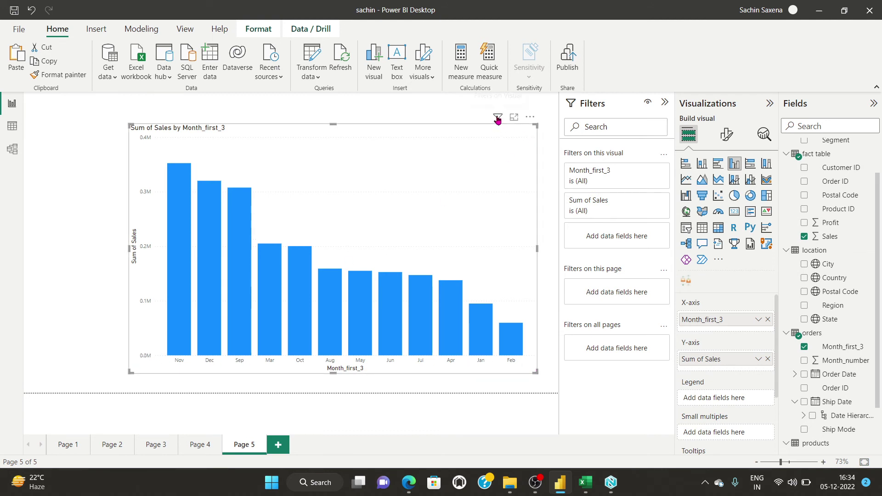
# - Try sorting the chart's month axis by Sum of Sales in descending and ascending order
pyautogui.click(529, 117)
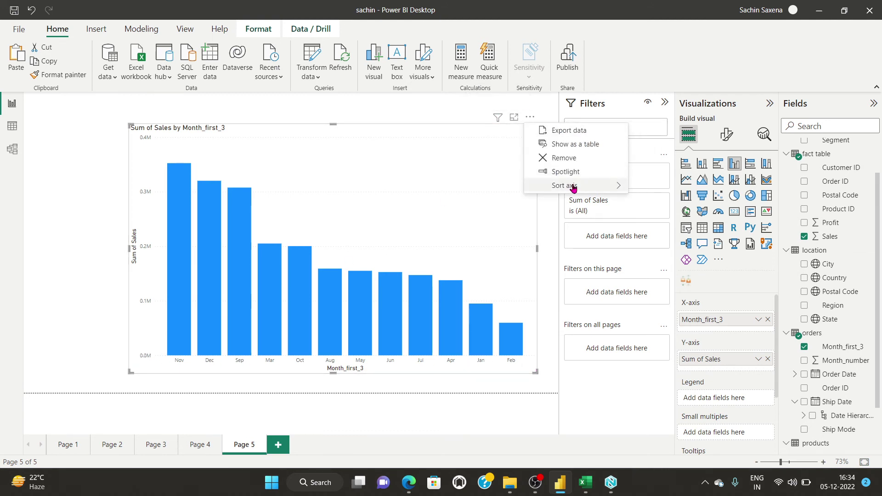
pyautogui.moveTo(572, 186)
pyautogui.click(689, 214)
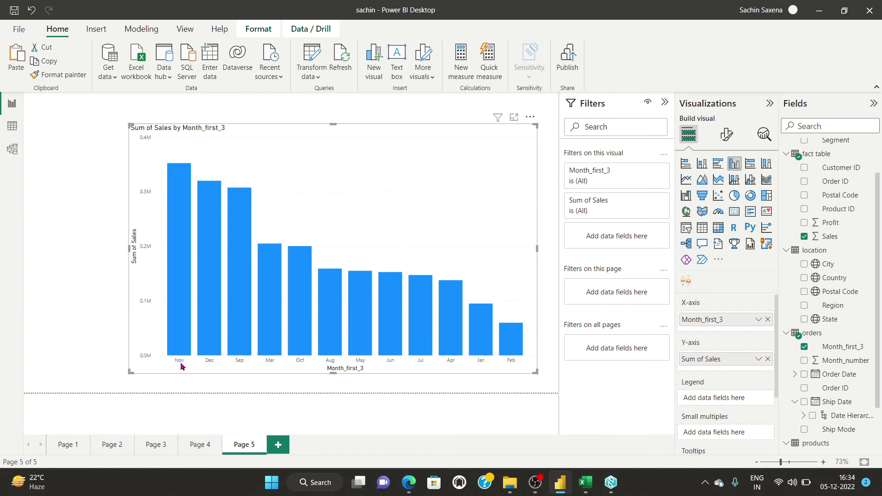
pyautogui.click(531, 117)
pyautogui.moveTo(597, 185)
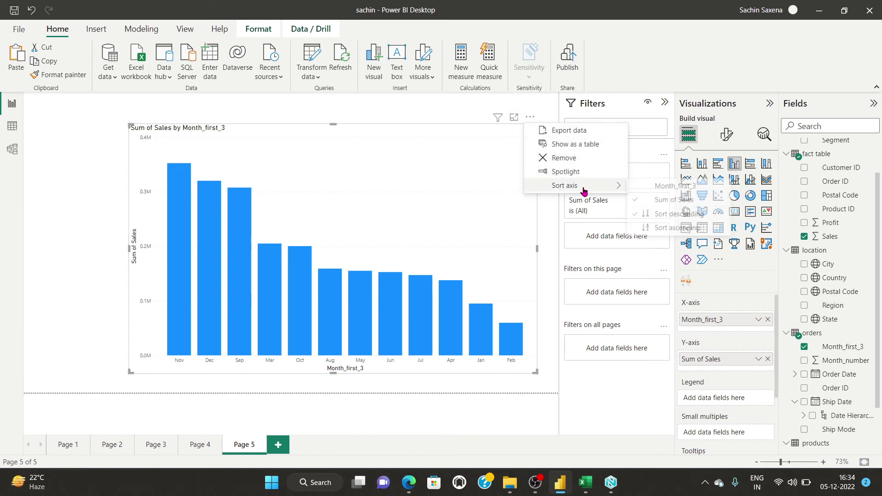
pyautogui.click(677, 227)
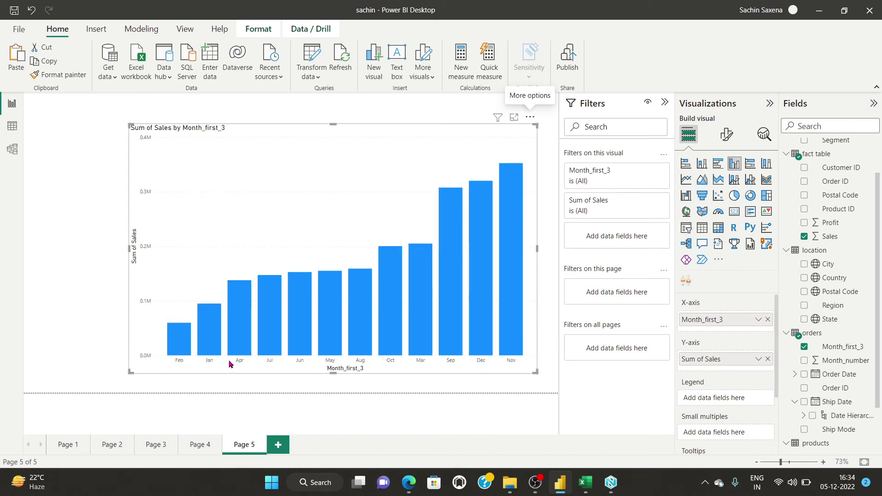
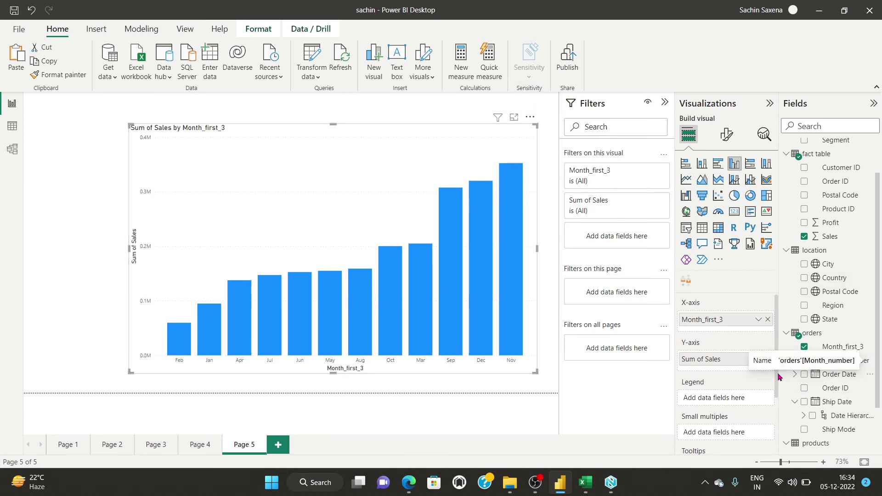
# - Try adding the Month_number field to the chart, and remove it again
pyautogui.click(804, 362)
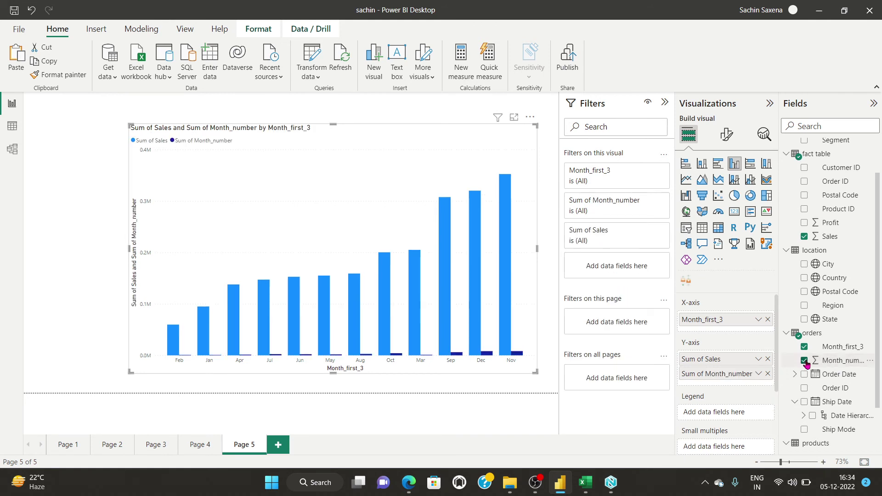
pyautogui.click(804, 361)
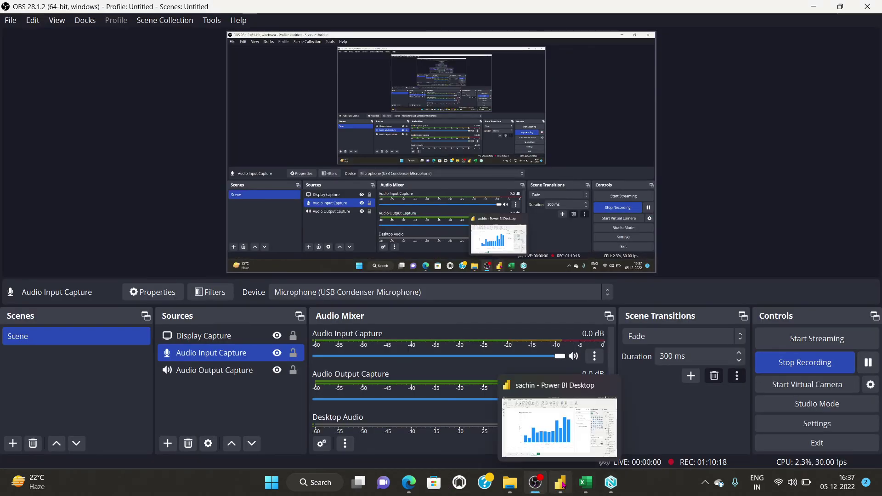
# - Switch back to Power BI Desktop, try sorting the Month_first_3 column by itself in the orders table, and check the chart's month order
pyautogui.click(559, 482)
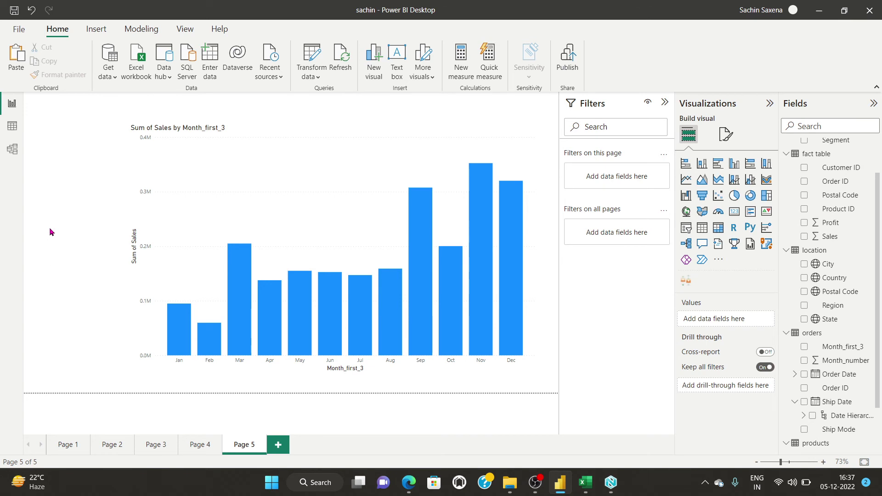
pyautogui.click(13, 127)
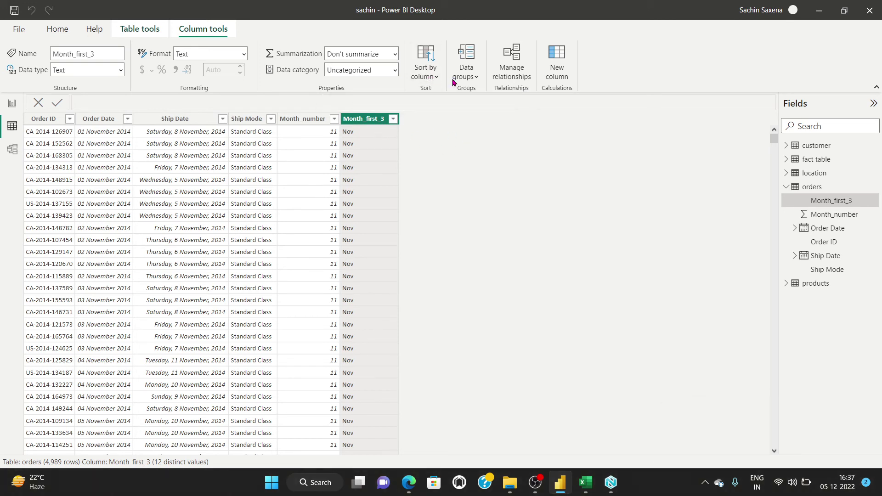
pyautogui.click(427, 78)
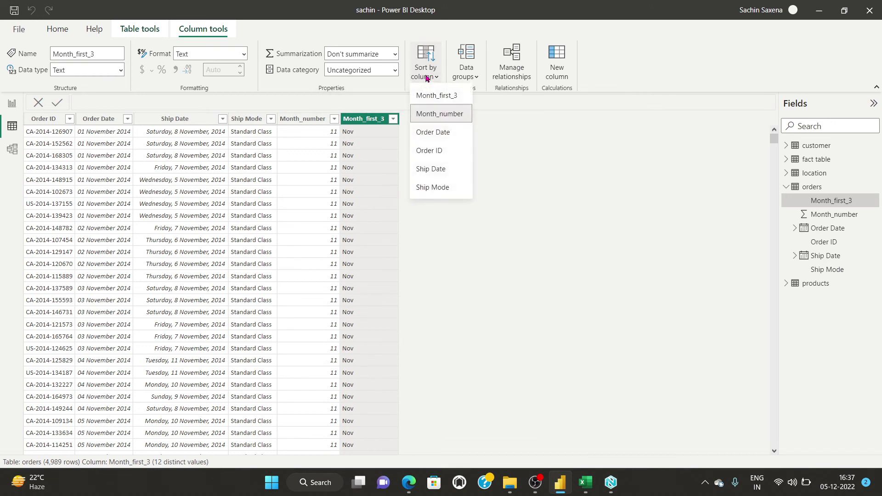
pyautogui.click(441, 118)
pyautogui.click(449, 96)
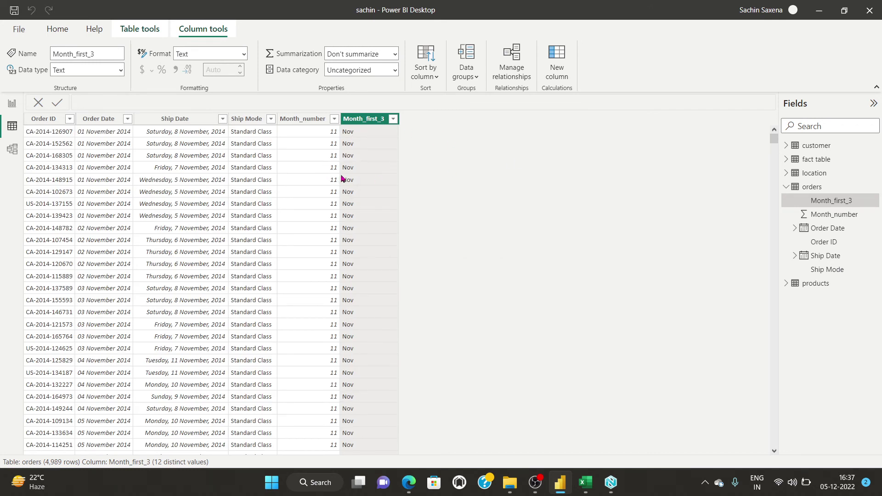
pyautogui.scroll(-20, 360, 233)
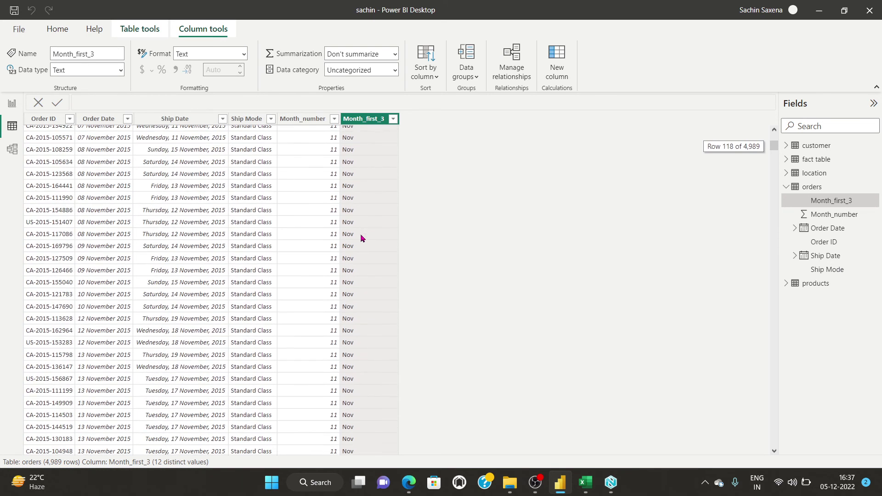
pyautogui.click(12, 104)
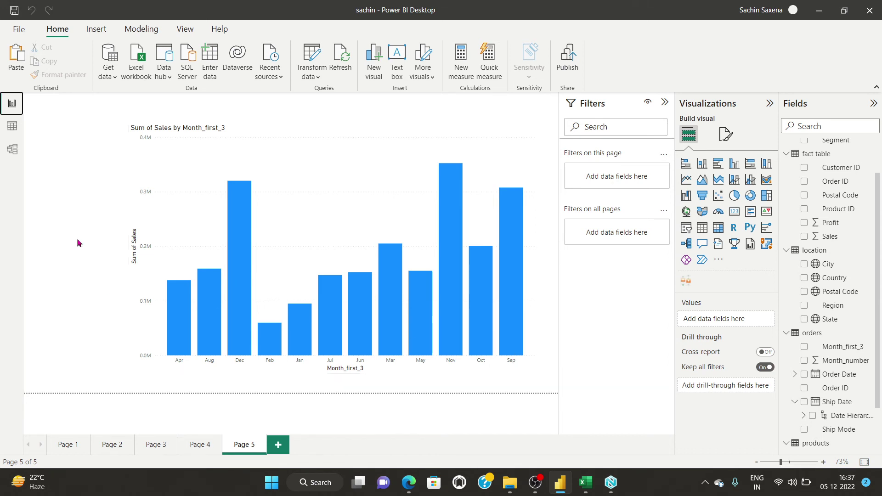
# - Set the Month_first_3 column of the orders table to sort by Month_number, and check the month order in the chart
pyautogui.click(9, 129)
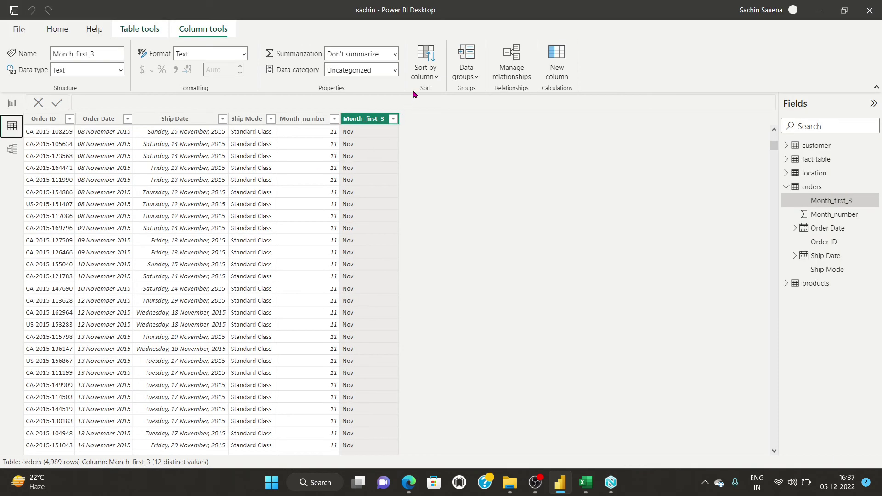
pyautogui.click(423, 77)
pyautogui.click(457, 114)
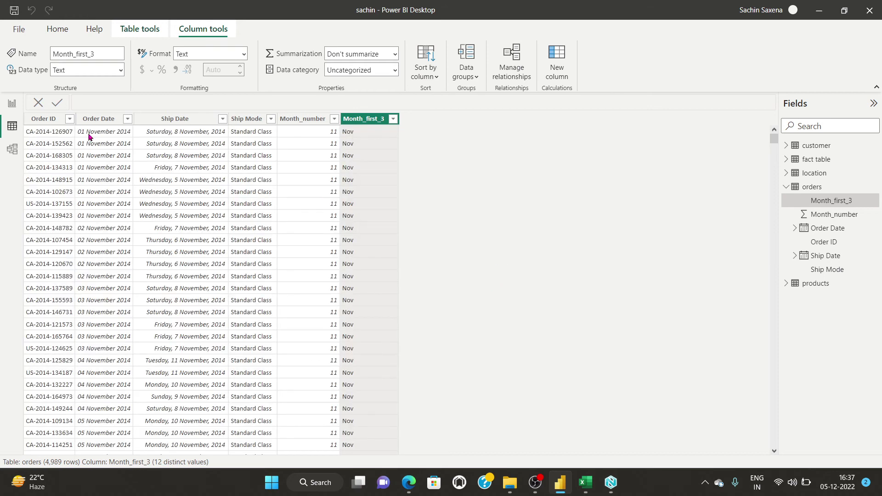
pyautogui.click(12, 103)
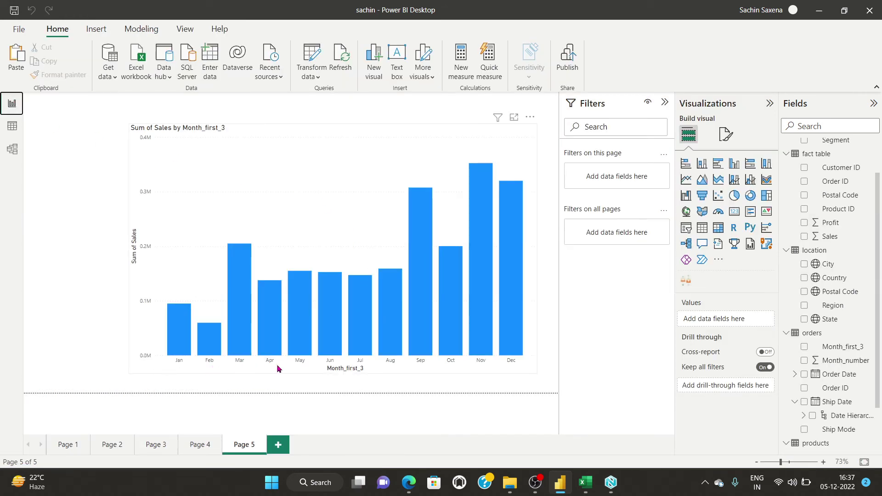
pyautogui.click(12, 126)
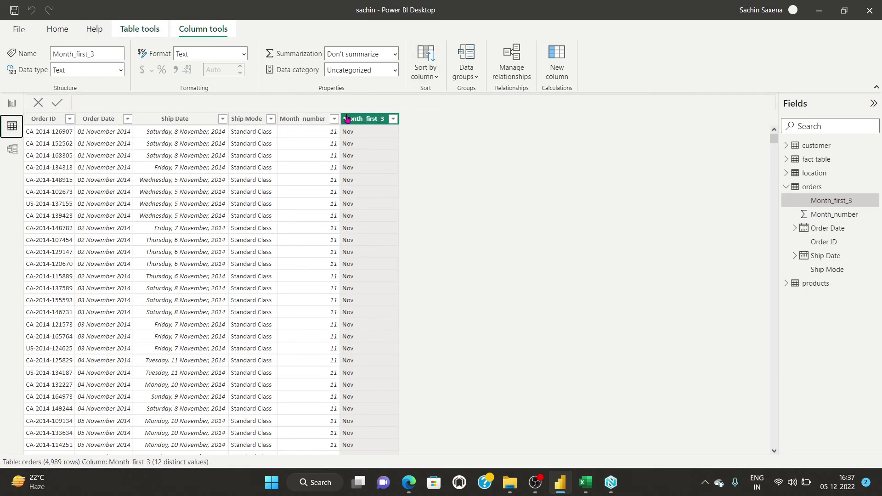
pyautogui.click(423, 77)
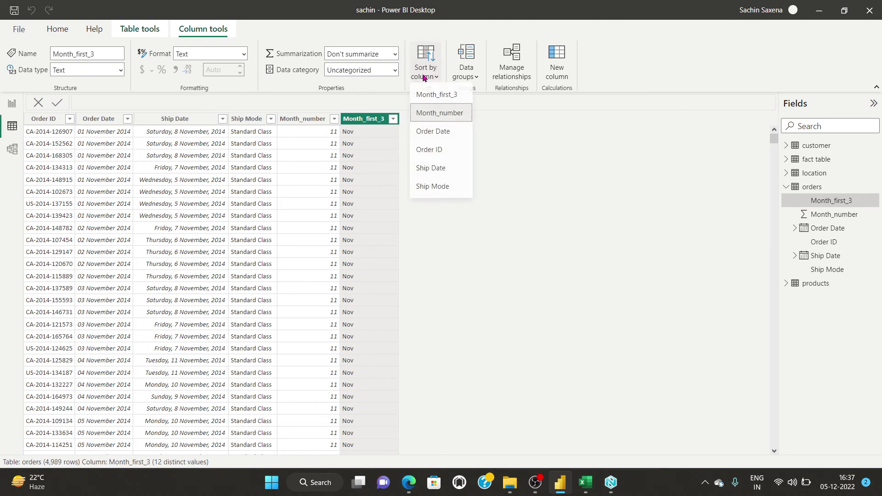
pyautogui.click(448, 113)
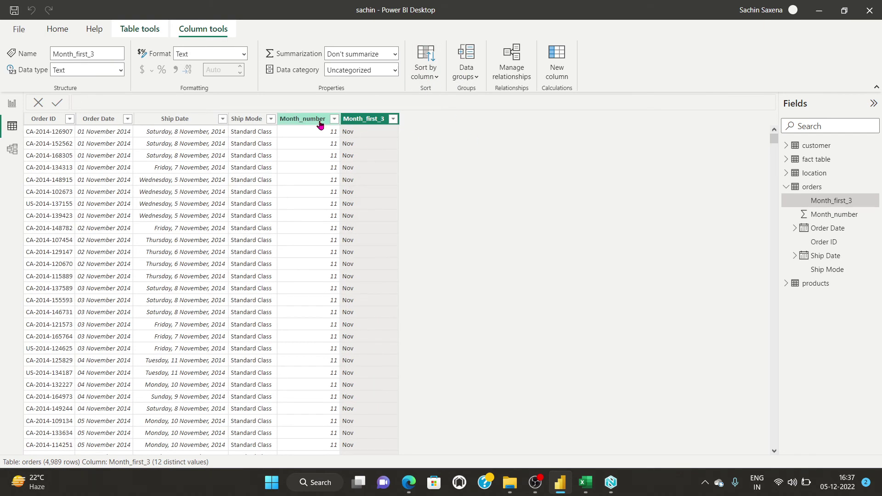
# - Sort the orders table's rows by Month_number in descending order
pyautogui.click(321, 121)
pyautogui.click(334, 118)
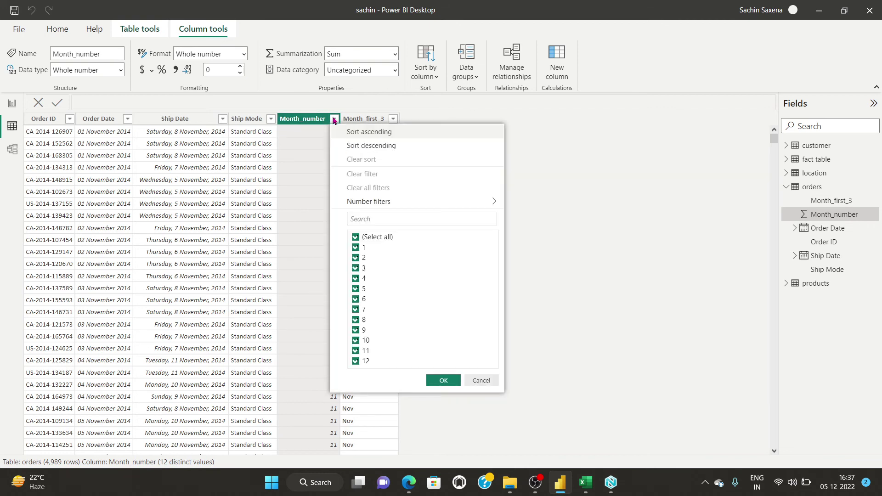
pyautogui.click(387, 146)
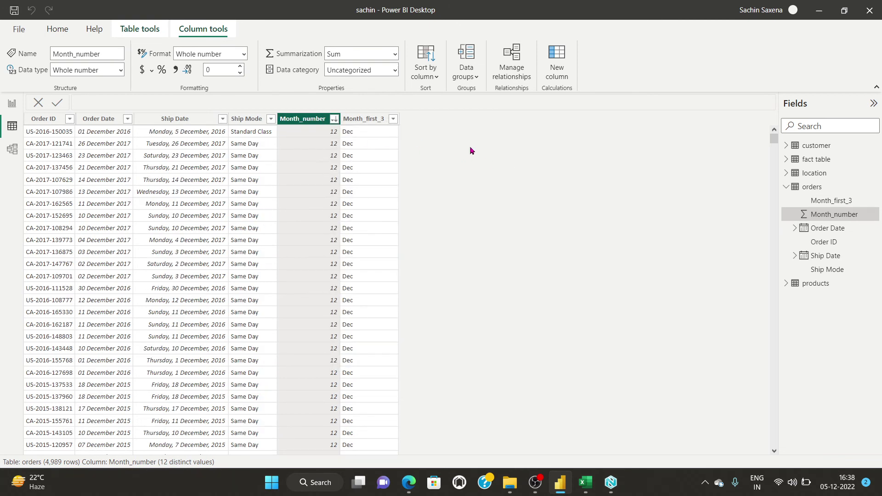
# - Return to the report page and check the order of the months in the sales chart
pyautogui.click(11, 105)
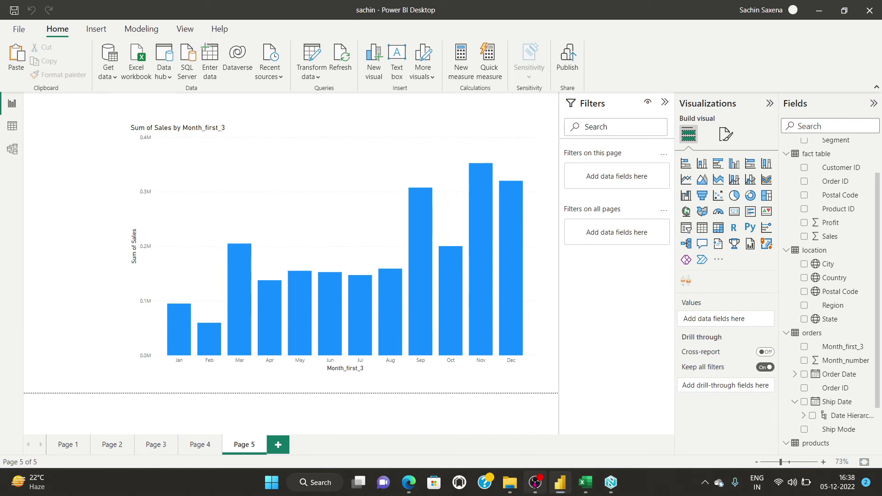
pyautogui.click(535, 482)
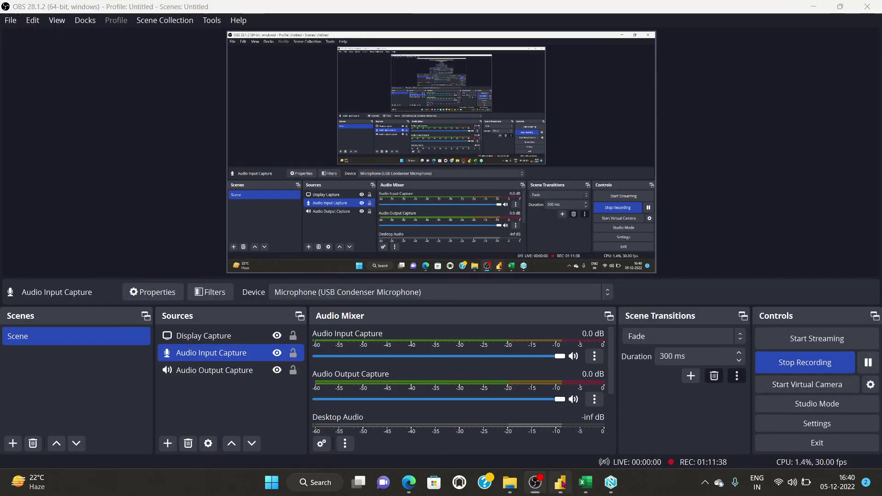
pyautogui.click(560, 483)
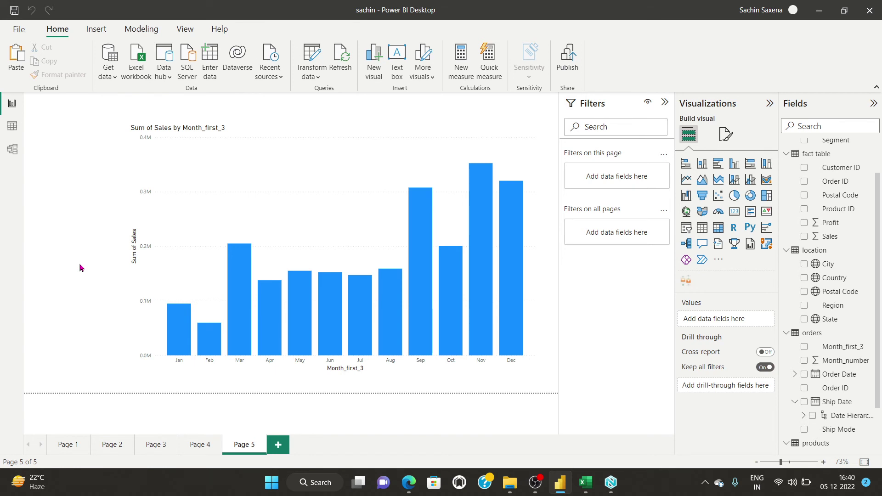
# - Remove Month_first_3 from the sales chart and add the Order Date hierarchy in its place
pyautogui.click(200, 199)
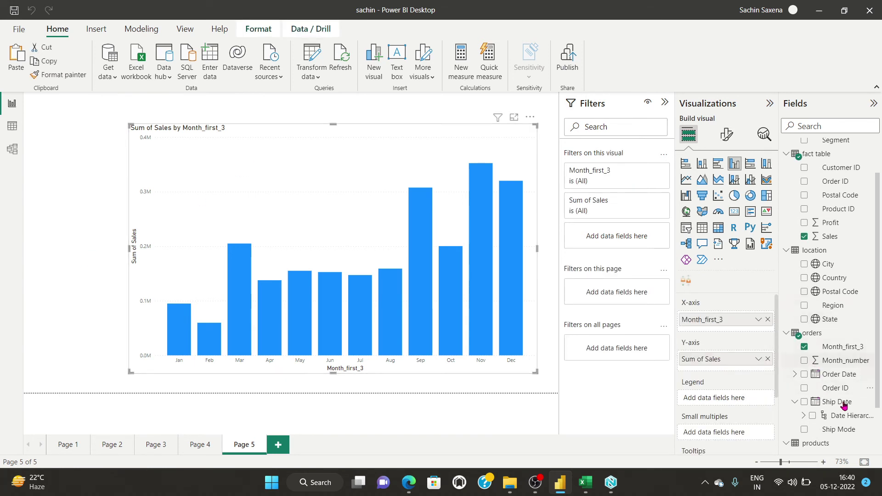
pyautogui.click(804, 347)
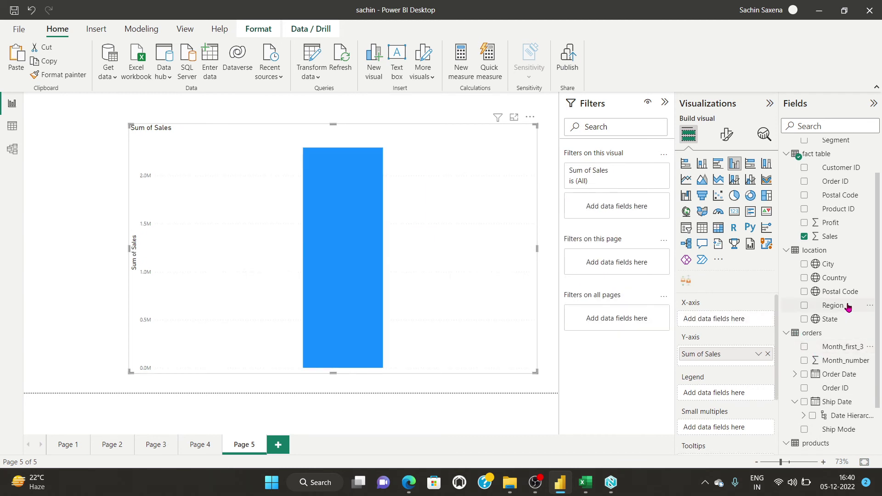
pyautogui.scroll(-1, 846, 306)
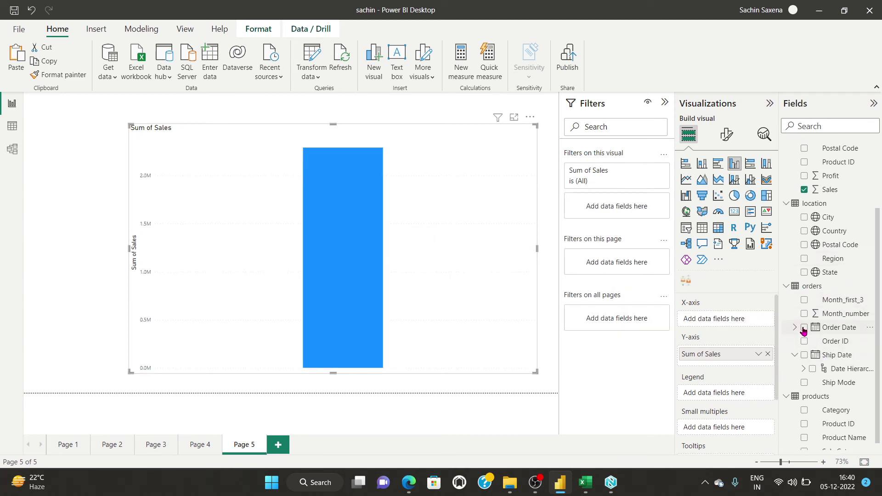
pyautogui.click(804, 328)
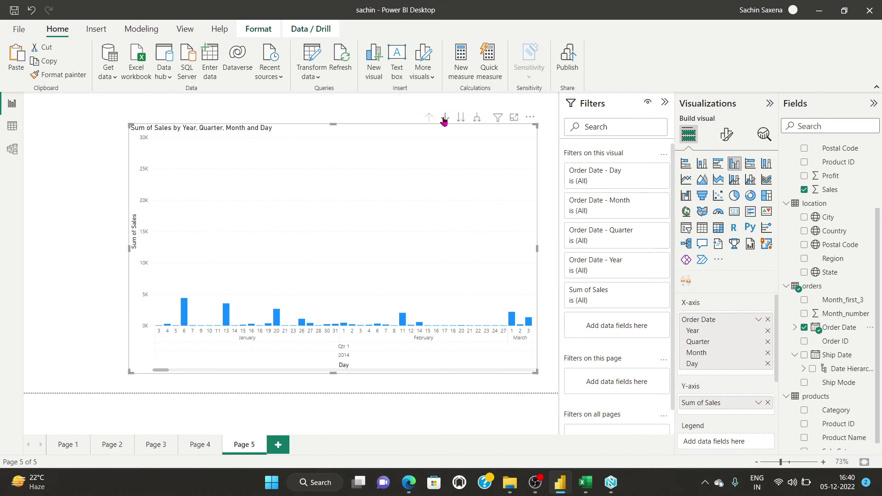
# - Take Order Date off the chart, try Month_first_3 again and remove it, and put the Ship Date hierarchy on the X-axis
pyautogui.click(804, 299)
pyautogui.click(804, 327)
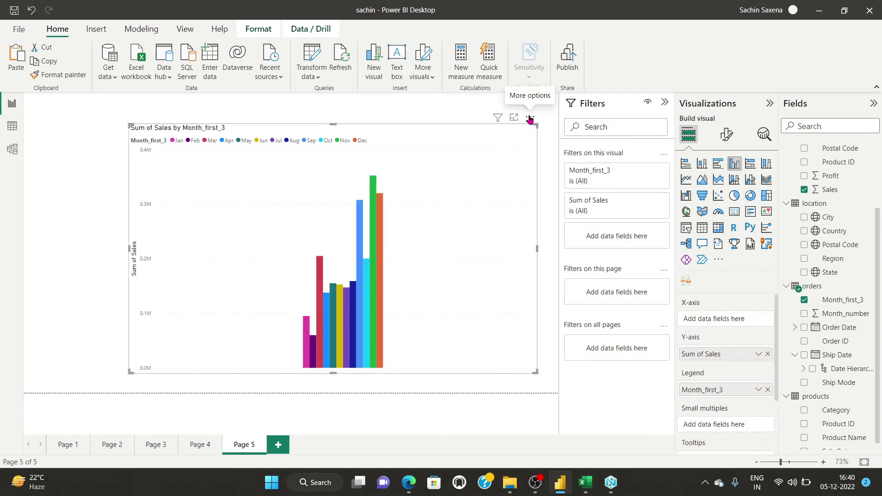
pyautogui.click(804, 300)
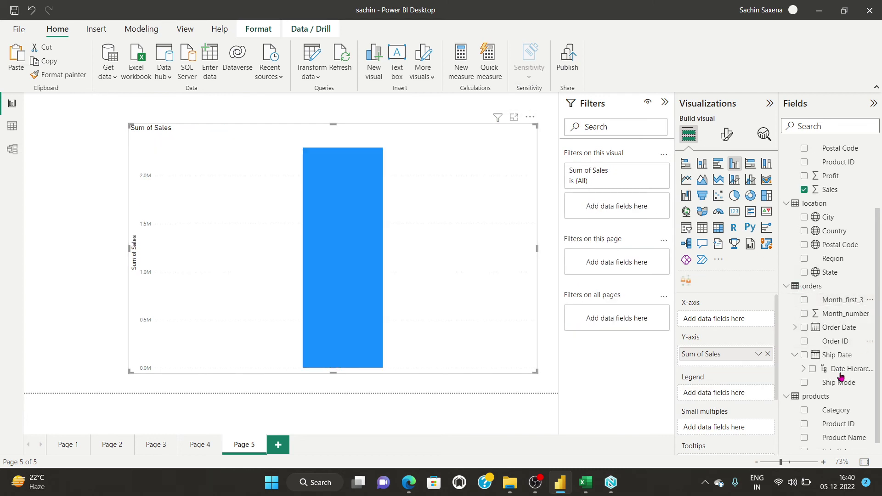
pyautogui.click(804, 356)
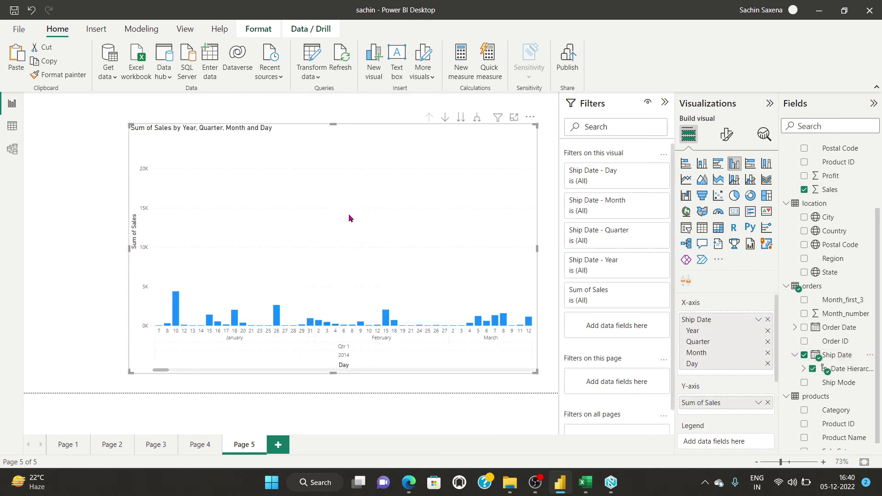
# - Turn on drill-down mode and drill the Ship Date chart up from the day level to the year level
pyautogui.click(445, 117)
pyautogui.click(445, 118)
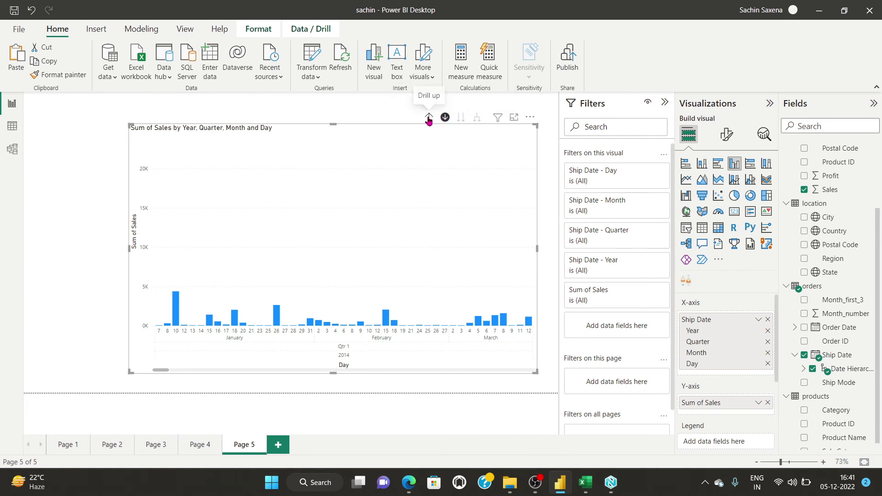
pyautogui.click(429, 118)
pyautogui.click(429, 118)
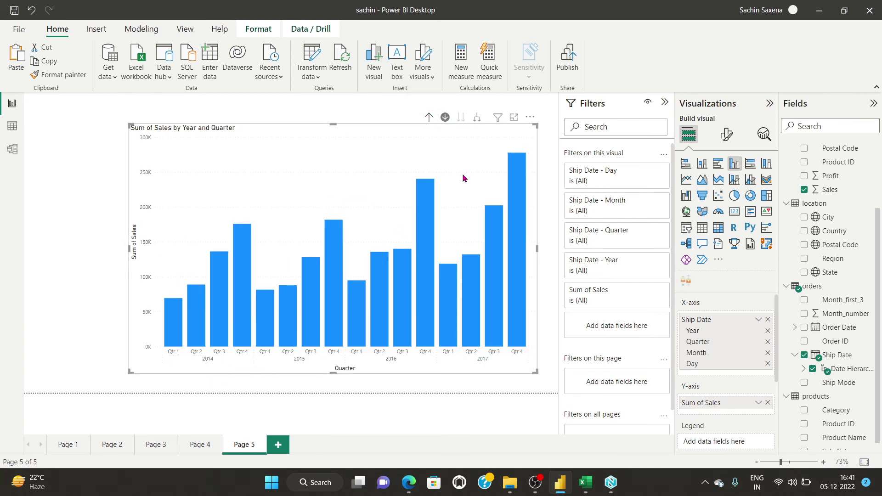
pyautogui.click(430, 118)
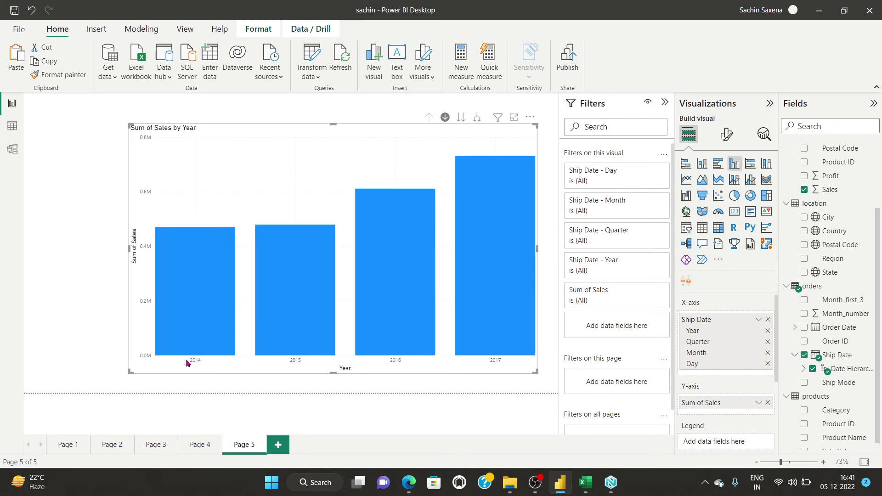
# - Turn off drill-down mode and step the chart through the next hierarchy levels: quarter, month and day
pyautogui.click(445, 118)
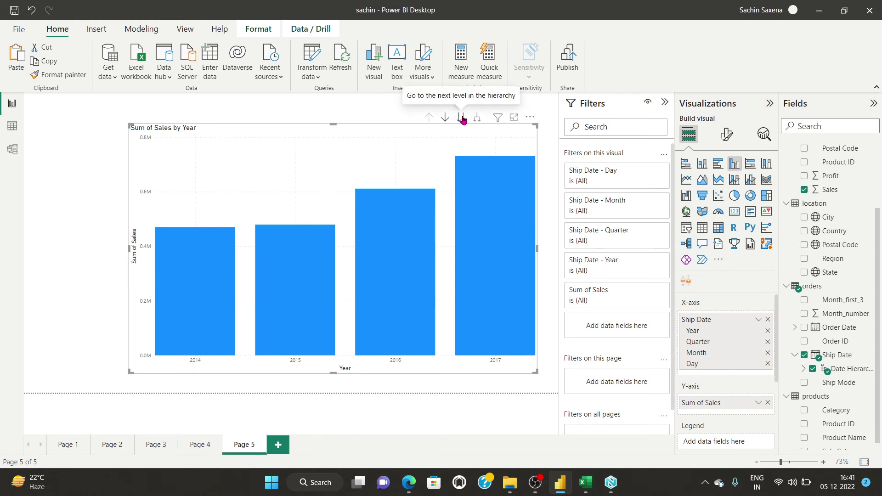
pyautogui.click(461, 118)
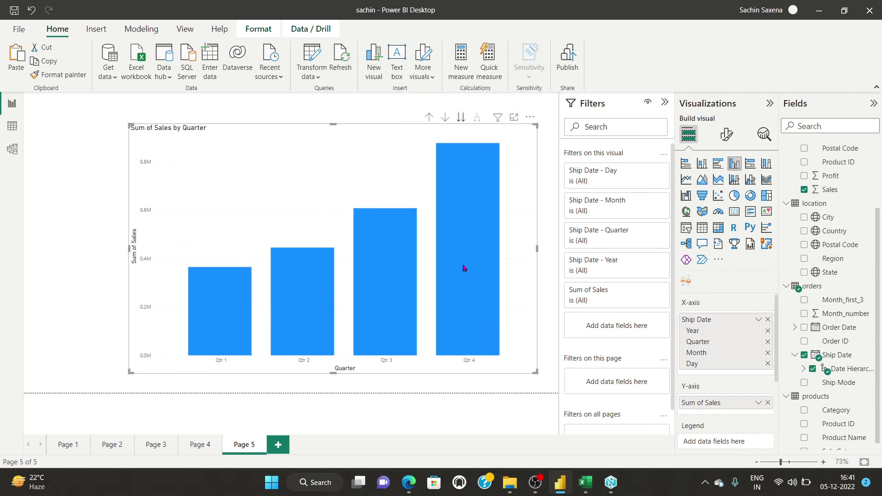
pyautogui.click(460, 118)
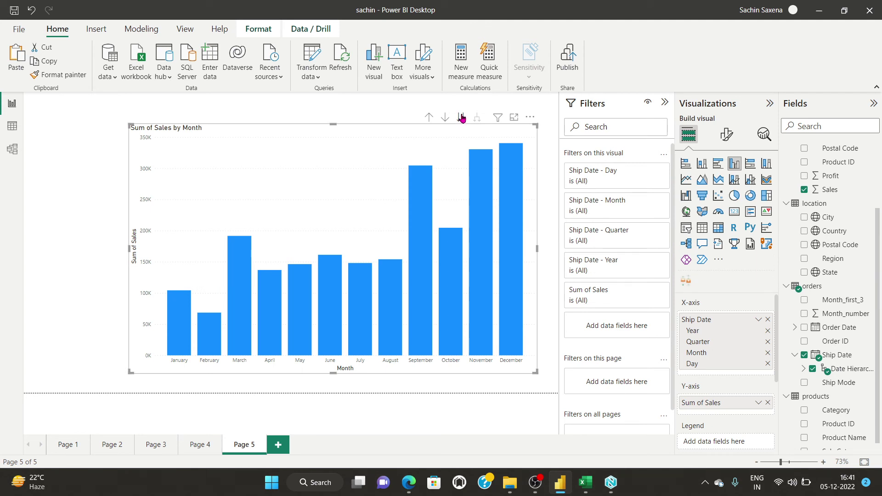
pyautogui.click(461, 118)
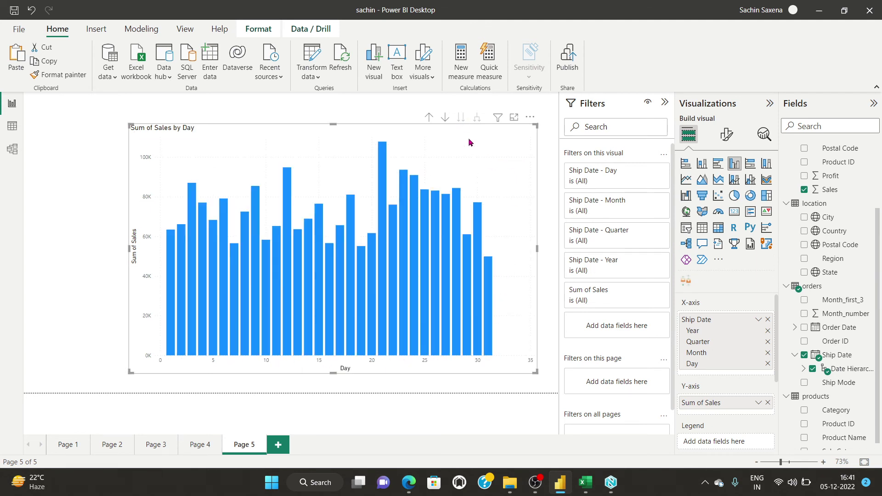
# - Turn drill-down mode back on, move the chart between the month and day levels, and drill up to the year level
pyautogui.click(445, 117)
pyautogui.click(429, 118)
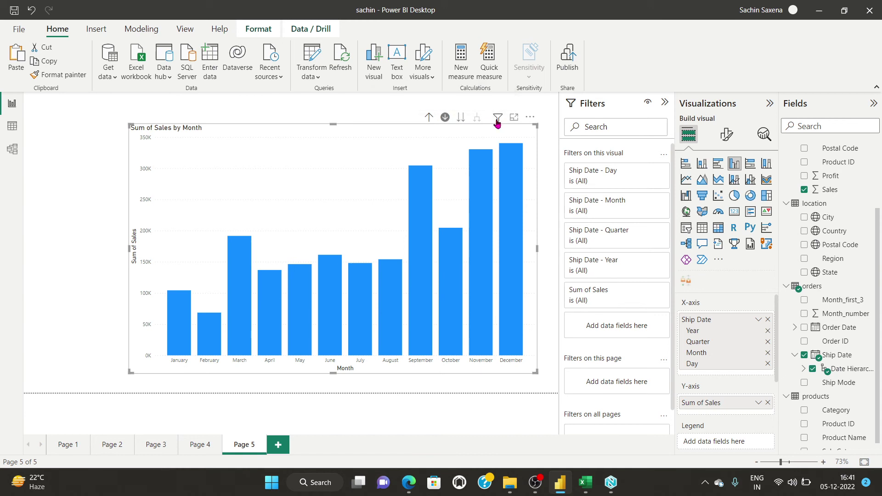
pyautogui.click(460, 118)
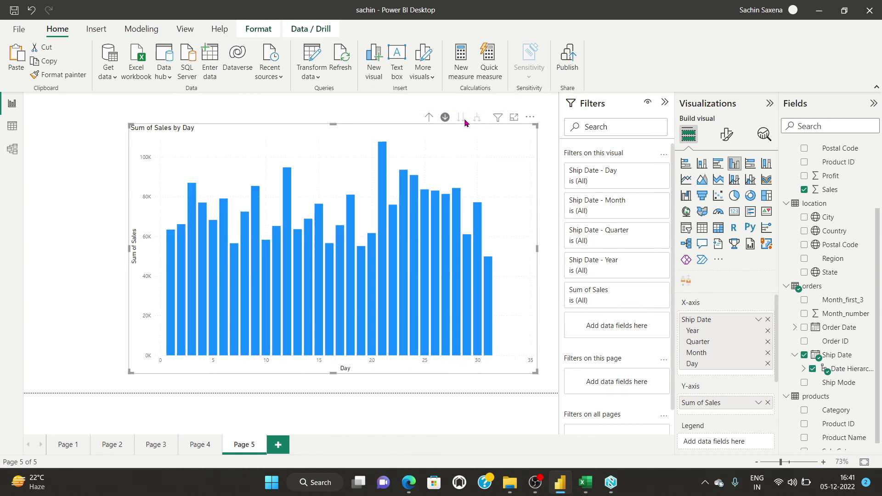
pyautogui.click(428, 117)
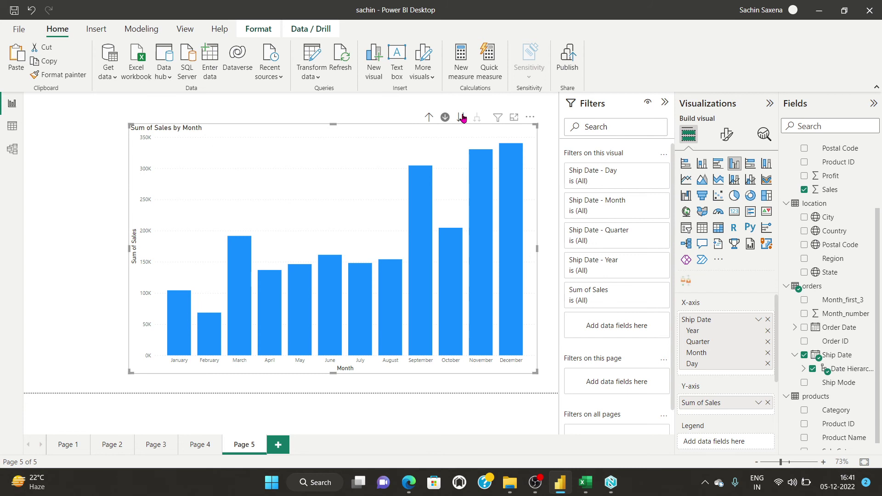
pyautogui.click(429, 118)
pyautogui.click(429, 119)
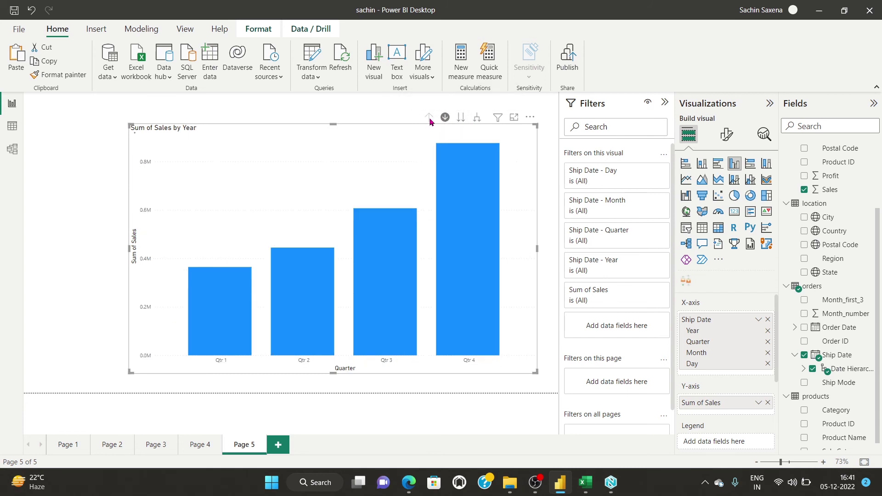
# - Remove the Month and Year levels from the chart's Ship Date hierarchy, and look along the remaining day axis
pyautogui.click(768, 353)
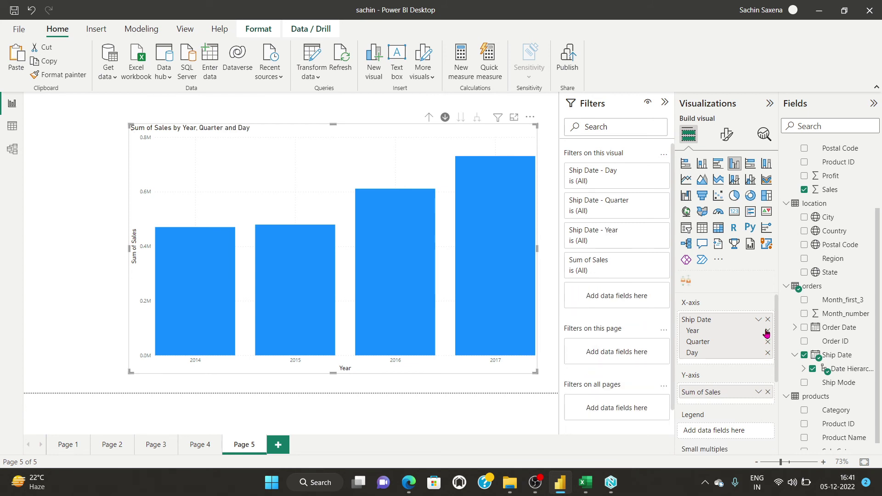
pyautogui.click(767, 331)
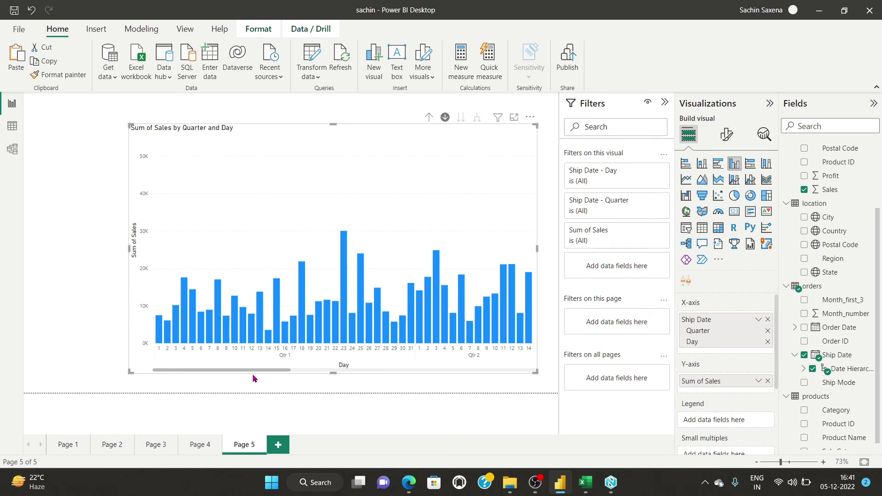
pyautogui.moveTo(253, 370); pyautogui.dragTo(218, 374)
# - Look at the options of the Ship Date field on the X-axis, and close them
pyautogui.click(758, 319)
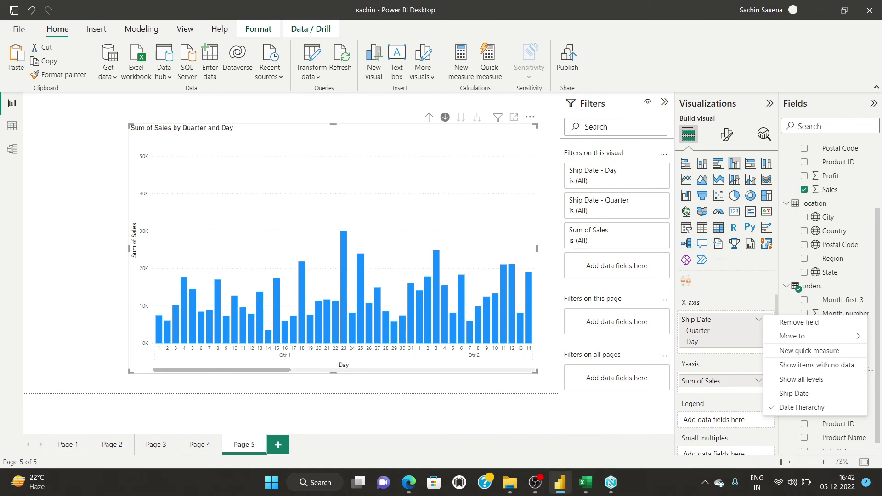
pyautogui.click(535, 482)
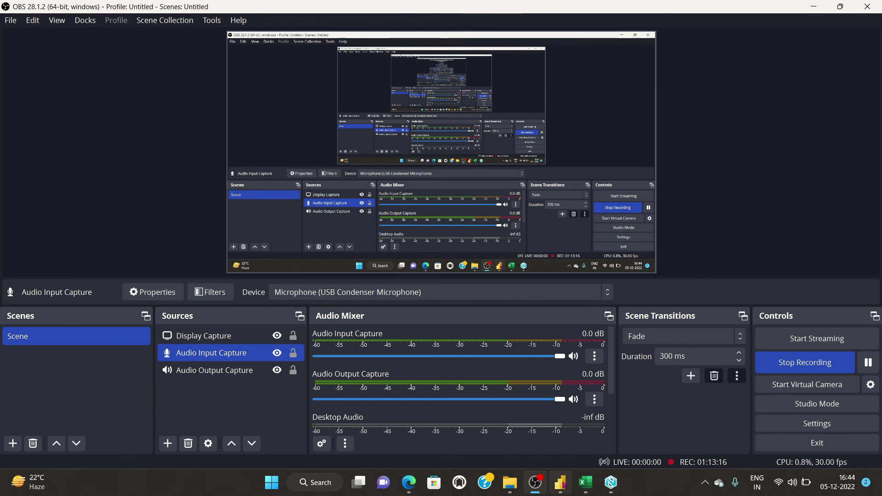
pyautogui.click(560, 482)
pyautogui.click(157, 292)
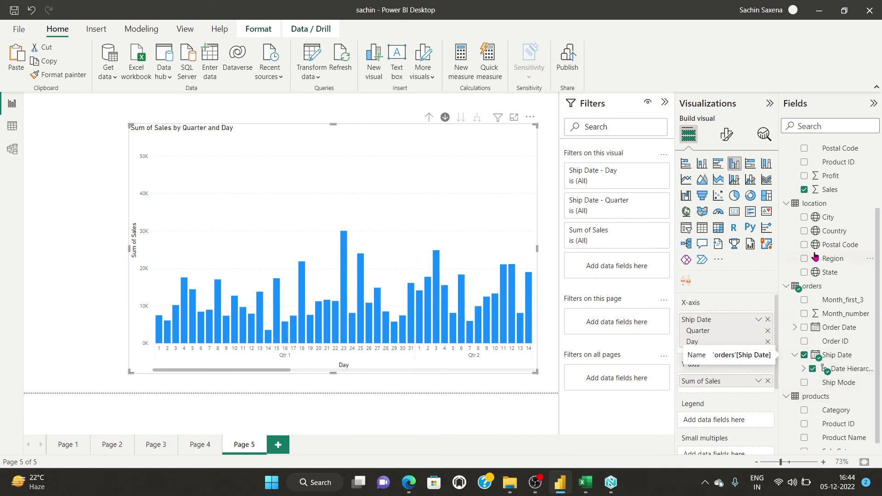
# - Create a hierarchy from the Country field of the location table
pyautogui.scroll(2, 809, 356)
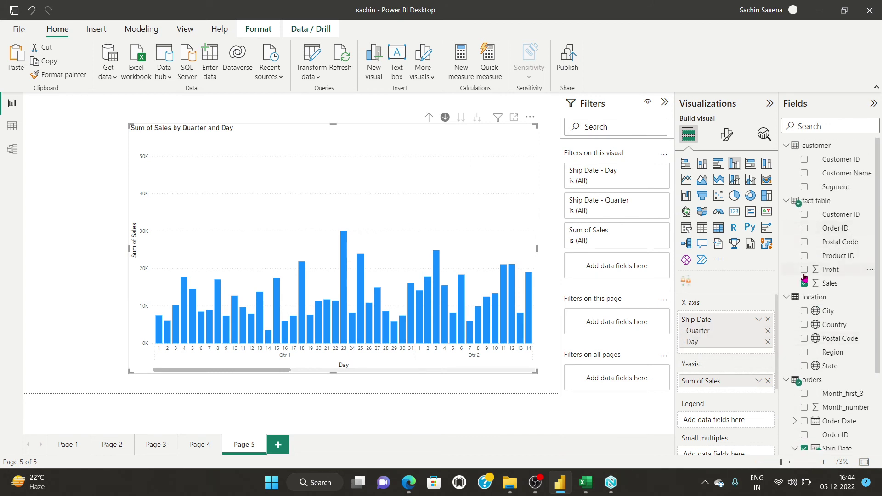
pyautogui.scroll(-1, 809, 257)
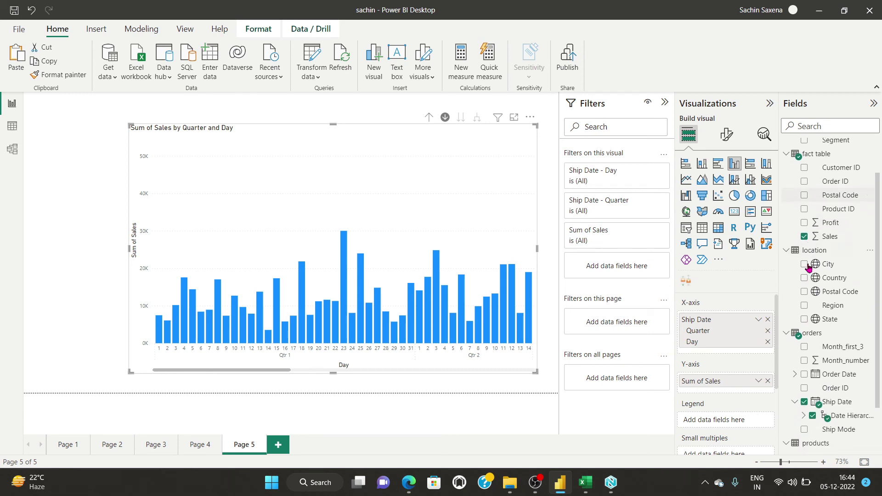
pyautogui.click(869, 278)
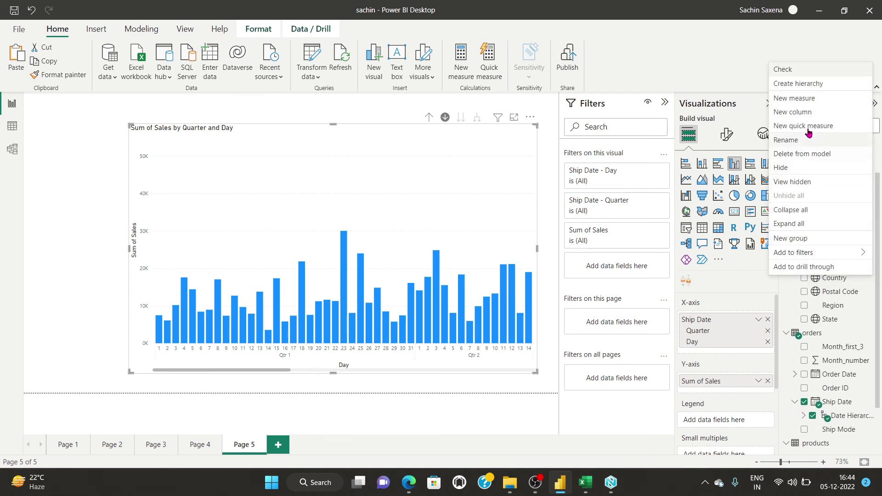
pyautogui.click(838, 88)
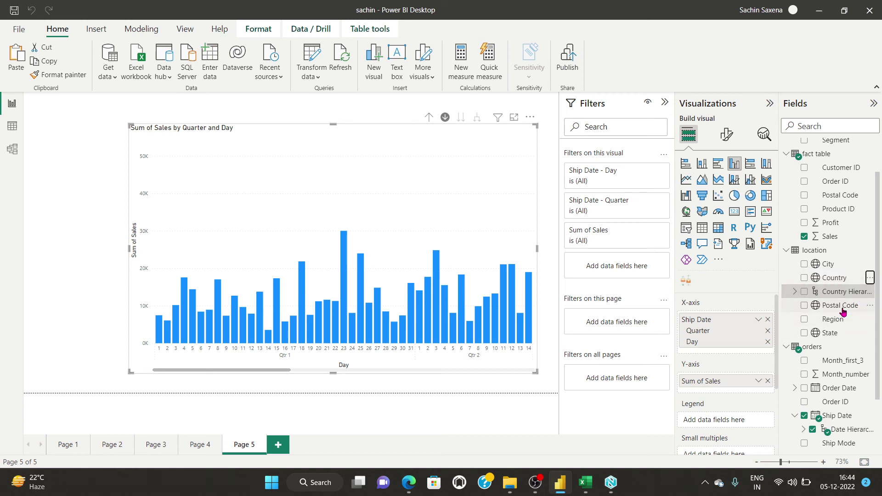
# - Add the State field of the location table to the Country Hierarchy
pyautogui.click(869, 292)
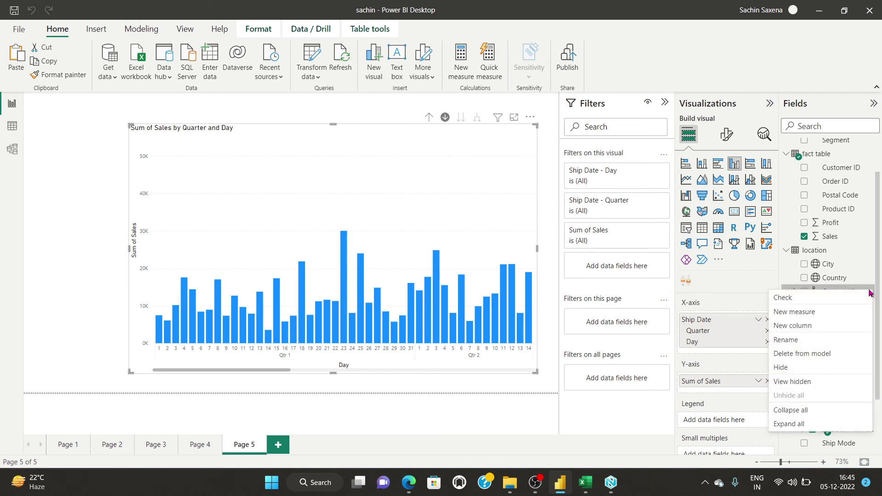
pyautogui.click(825, 282)
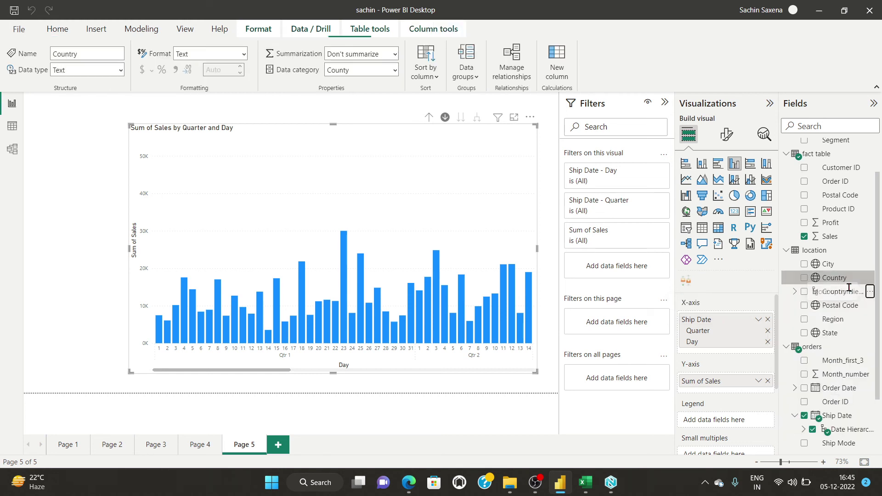
pyautogui.click(869, 292)
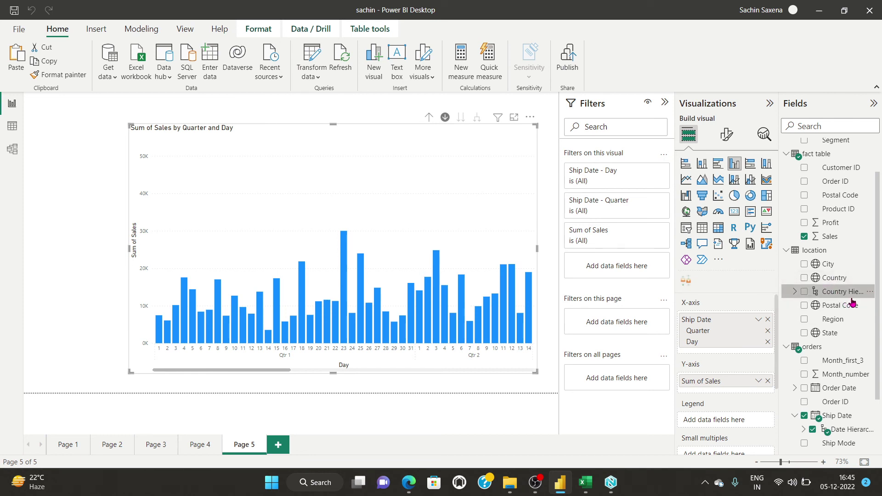
pyautogui.click(871, 335)
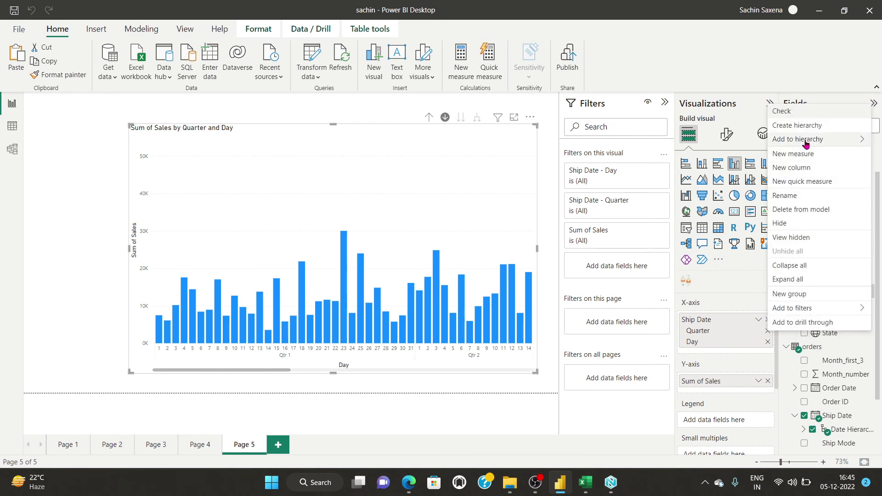
pyautogui.moveTo(807, 143)
pyautogui.click(713, 140)
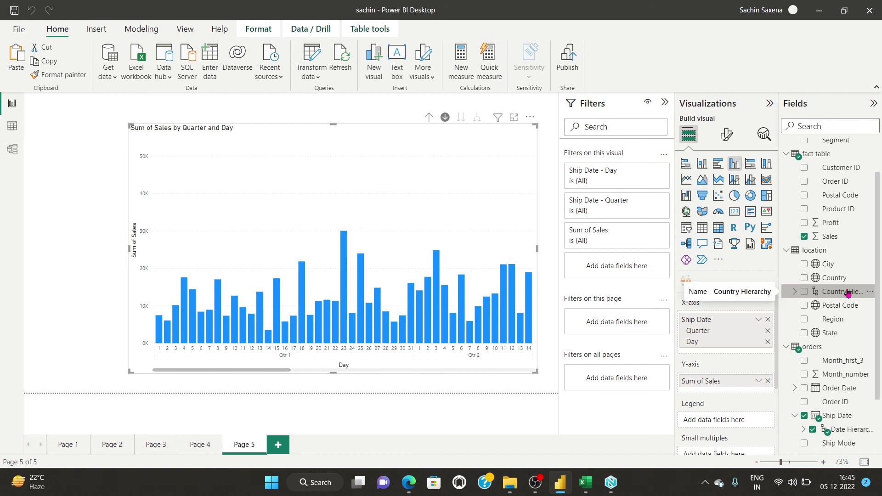
# - Expand all tables and hierarchies in the field list, widen it, and add the location table's City field to the Country Hierarchy
pyautogui.click(870, 293)
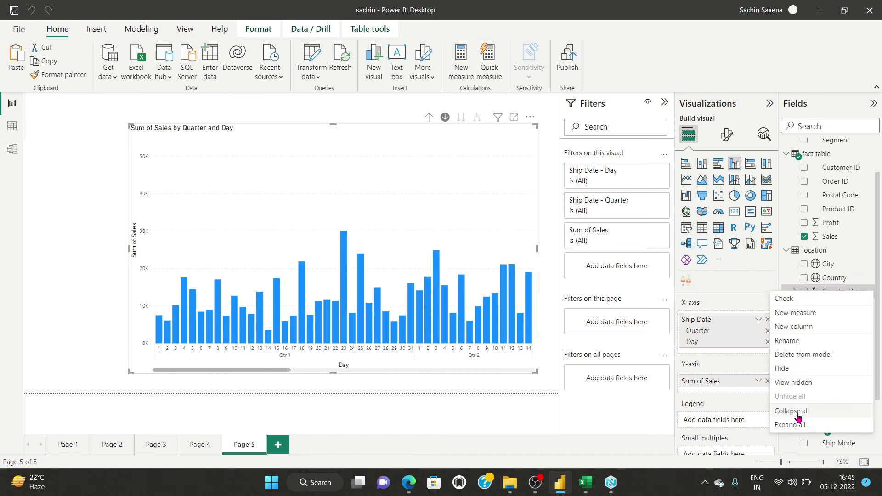
pyautogui.click(789, 424)
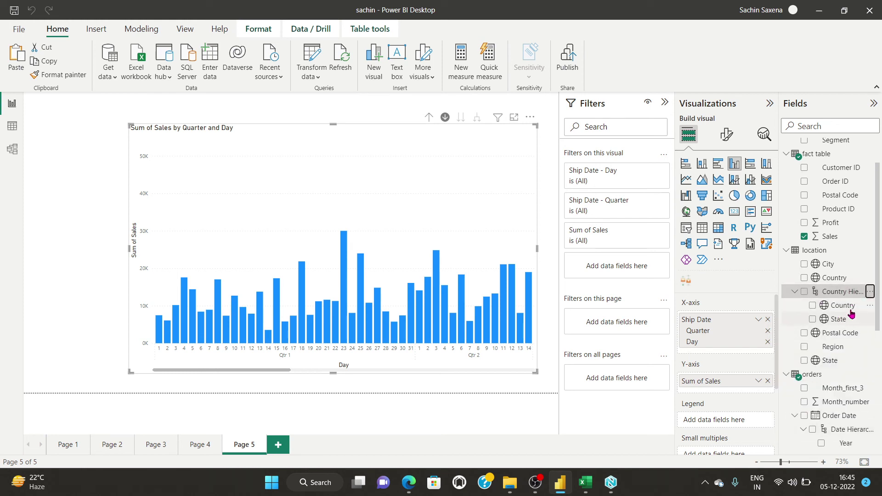
pyautogui.moveTo(780, 326); pyautogui.dragTo(647, 340)
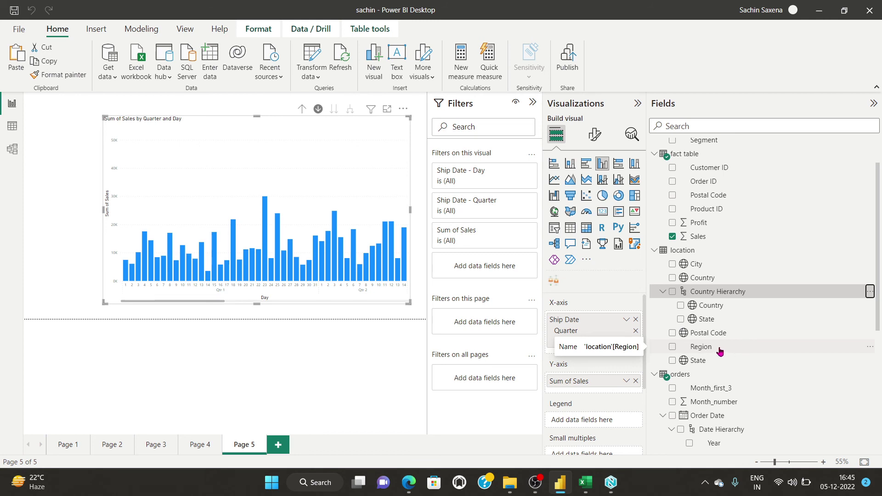
pyautogui.click(871, 265)
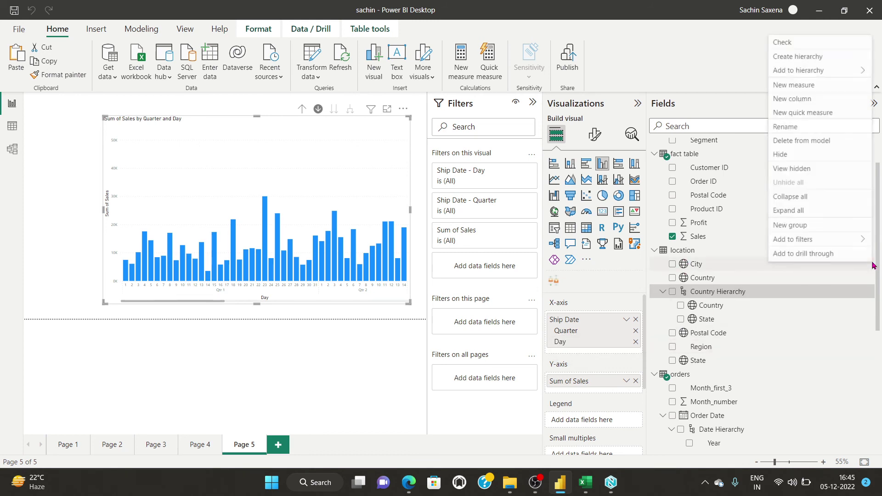
pyautogui.moveTo(811, 74)
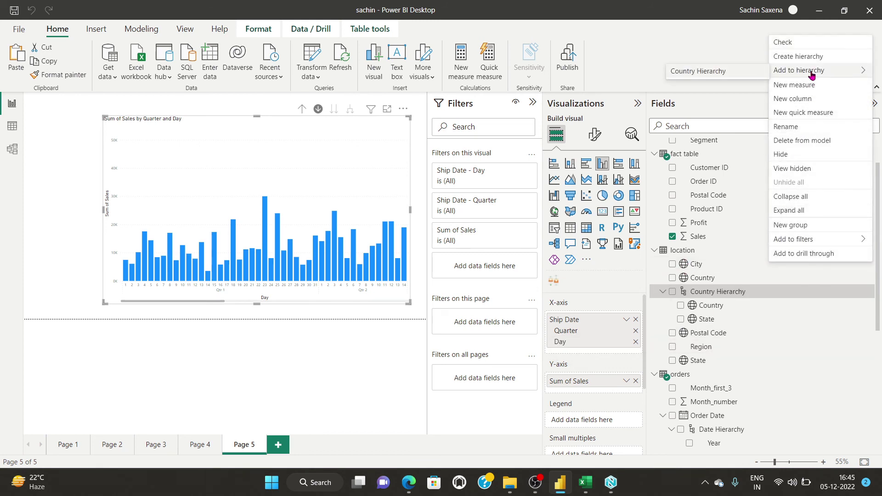
pyautogui.click(720, 72)
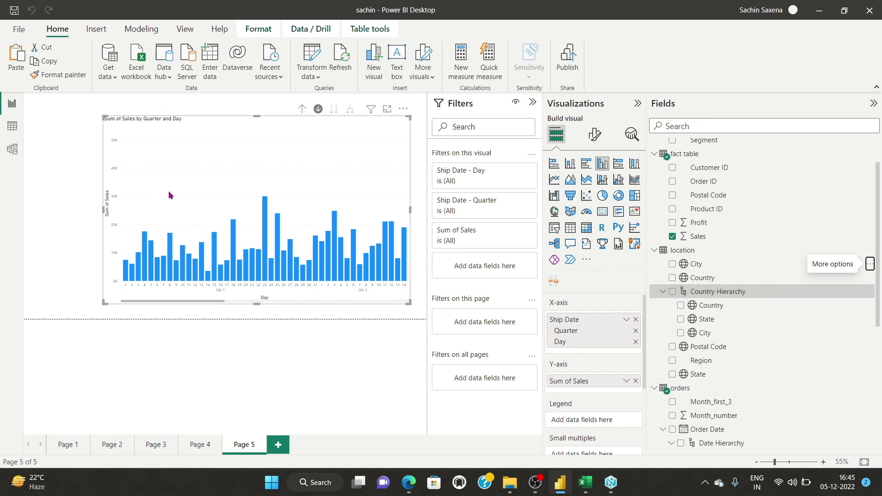
# - Replace Ship Date with the Country Hierarchy on the sales chart's X-axis and collapse the field list
pyautogui.scroll(-5, 691, 353)
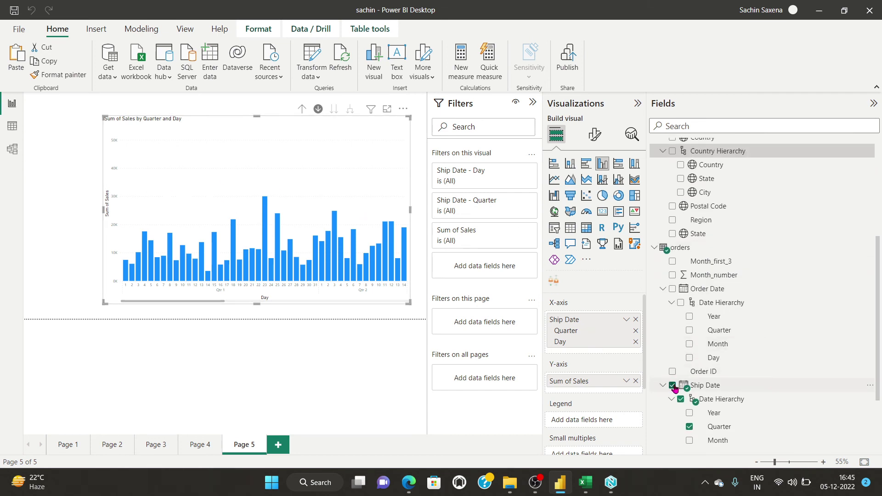
pyautogui.click(673, 386)
pyautogui.scroll(5, 674, 294)
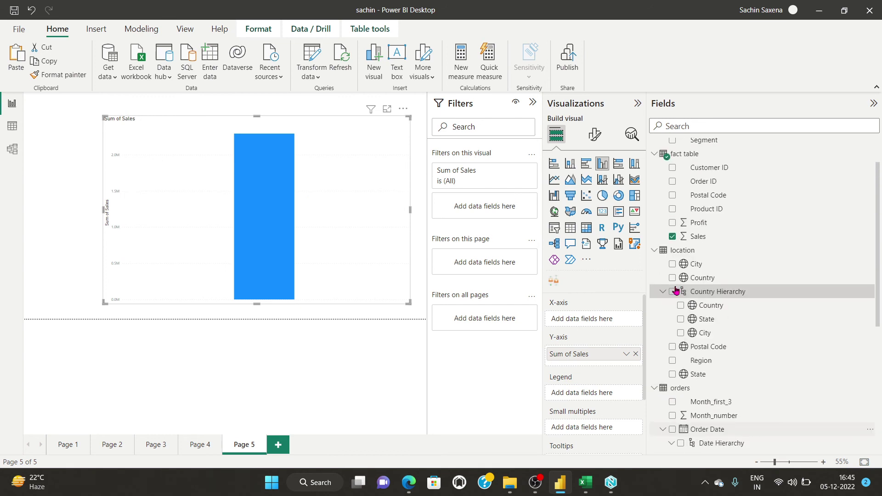
pyautogui.click(672, 292)
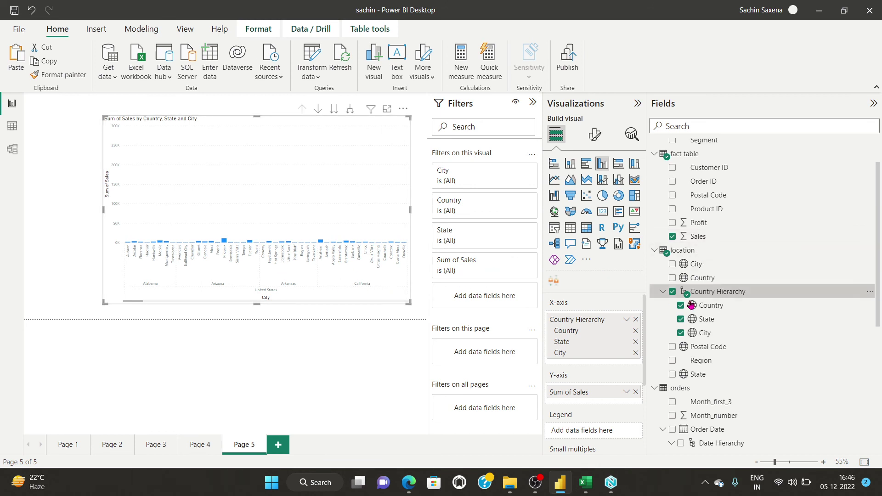
pyautogui.click(872, 103)
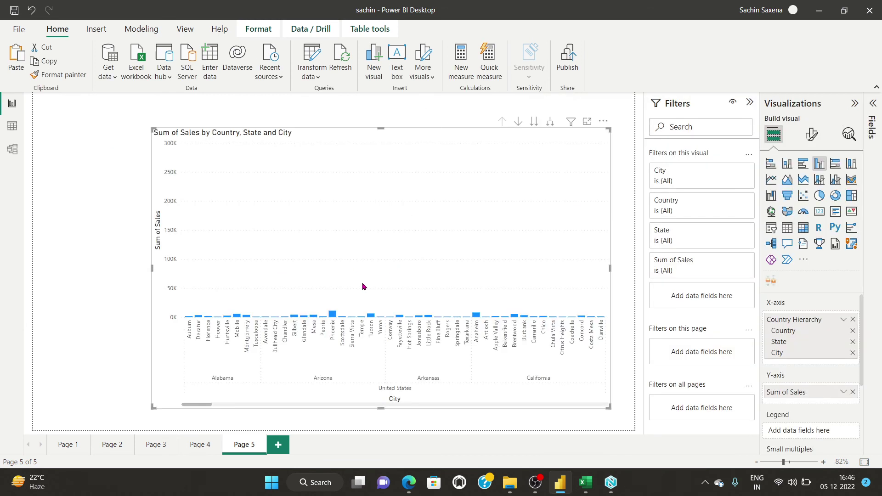
# - Drill the sales chart up from the city level through the state level to the country level
pyautogui.click(518, 122)
pyautogui.click(520, 125)
pyautogui.click(502, 122)
pyautogui.click(551, 123)
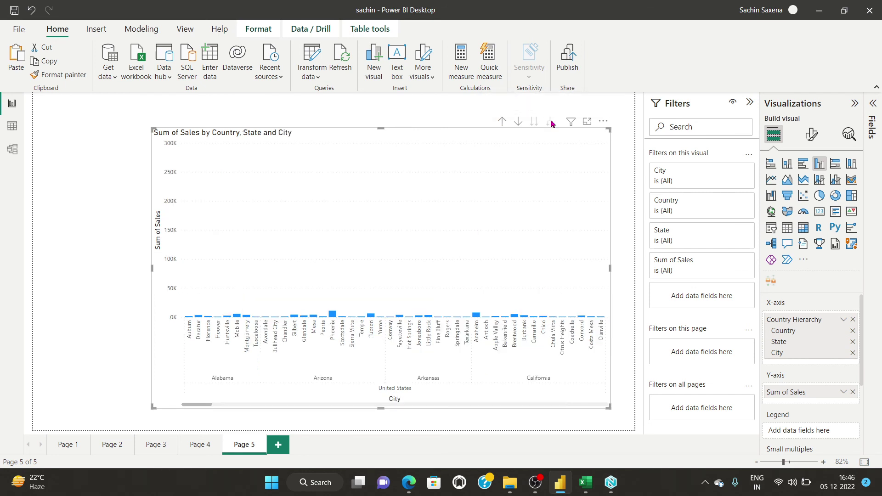
pyautogui.click(502, 122)
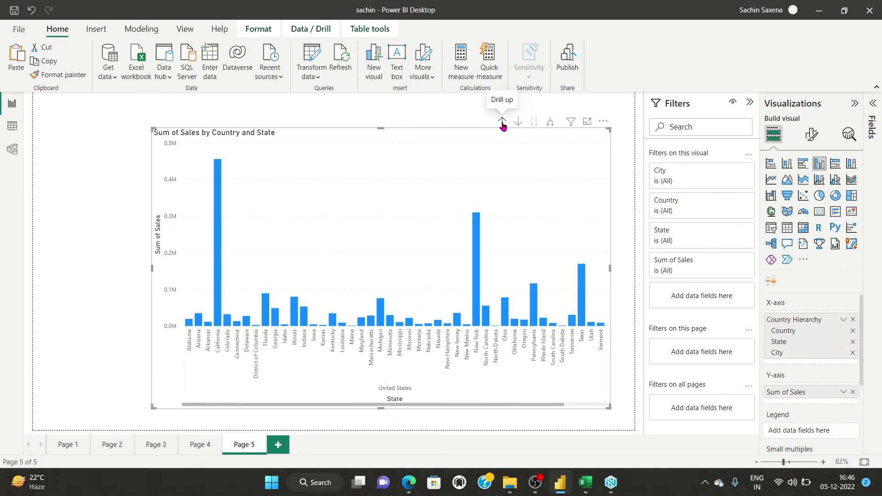
pyautogui.click(502, 122)
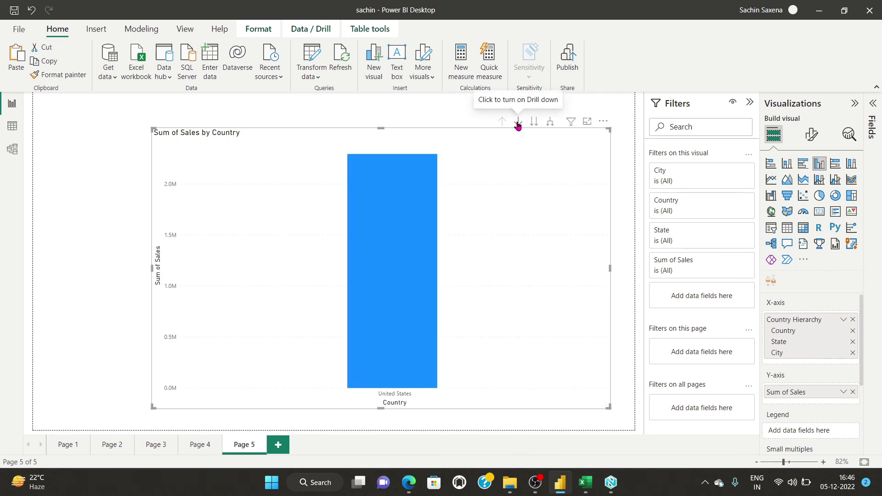
# - Move the chart to the state level of the hierarchy, drill back up to country, and return to the state level
pyautogui.click(518, 122)
pyautogui.click(518, 123)
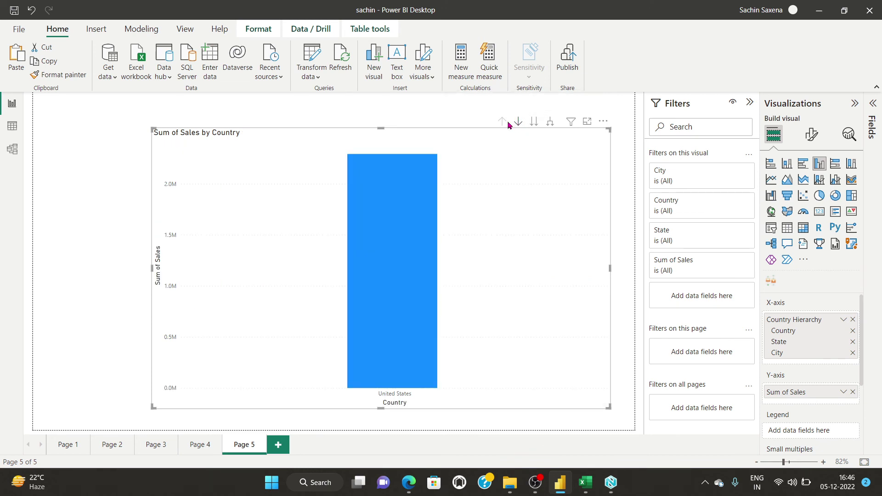
pyautogui.click(534, 124)
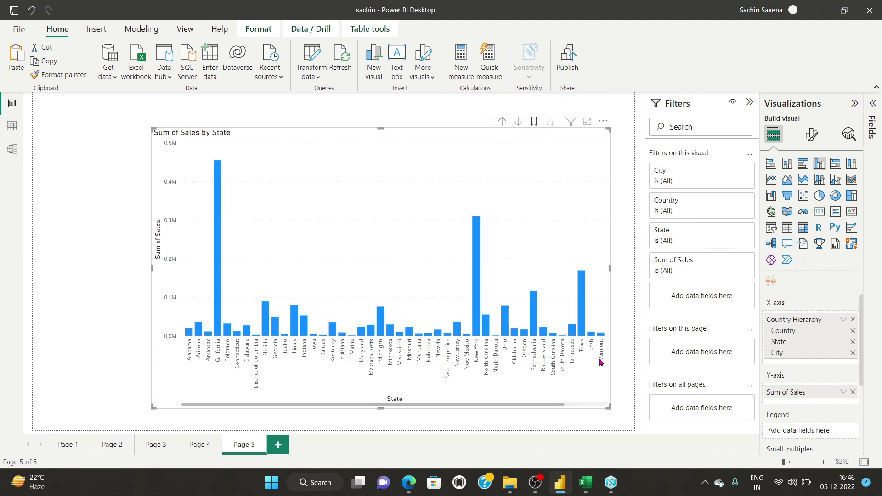
pyautogui.click(518, 122)
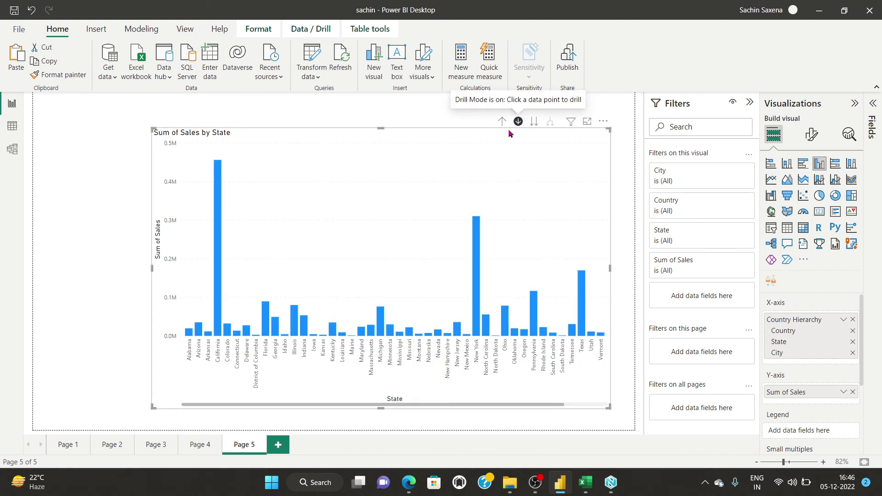
pyautogui.click(502, 121)
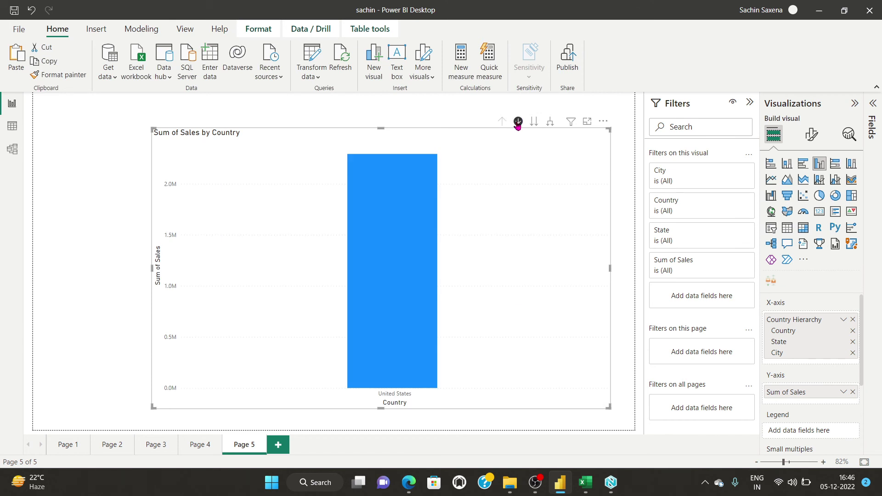
pyautogui.click(517, 122)
pyautogui.click(518, 122)
pyautogui.click(533, 121)
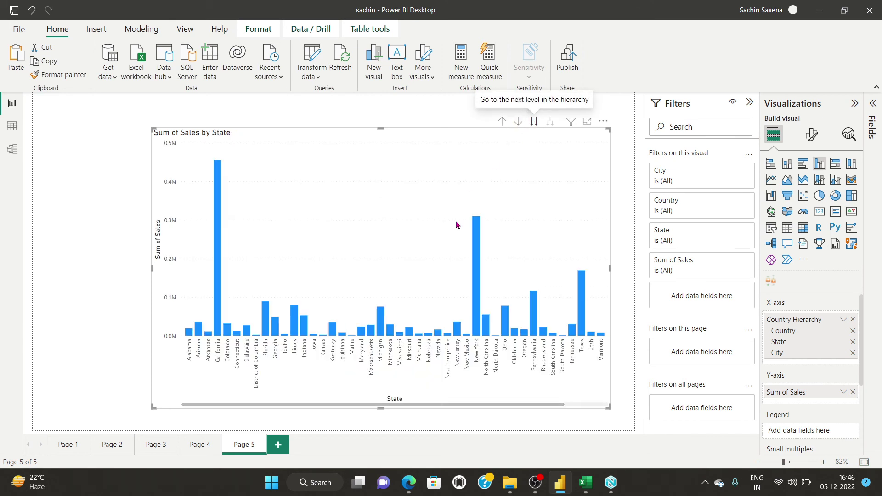
pyautogui.moveTo(399, 404)
pyautogui.mouseDown()
pyautogui.moveTo(459, 405)
pyautogui.moveTo(392, 406)
pyautogui.mouseUp()
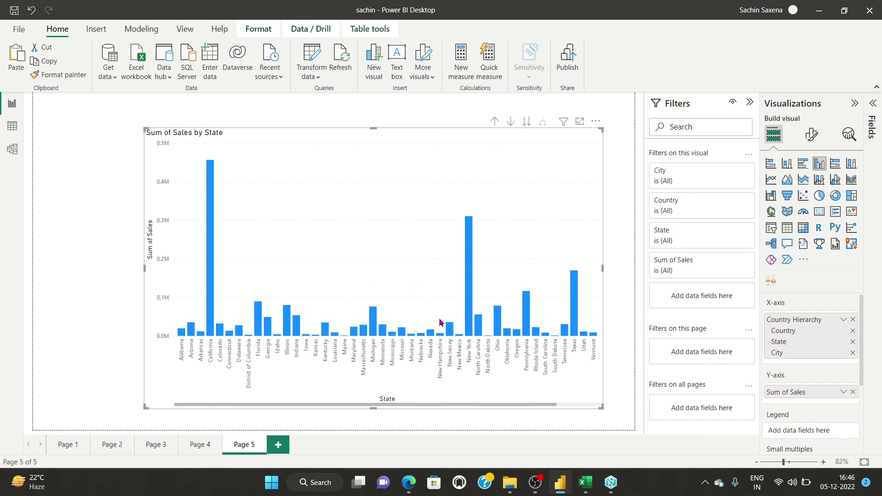
pyautogui.click(535, 482)
pyautogui.click(868, 362)
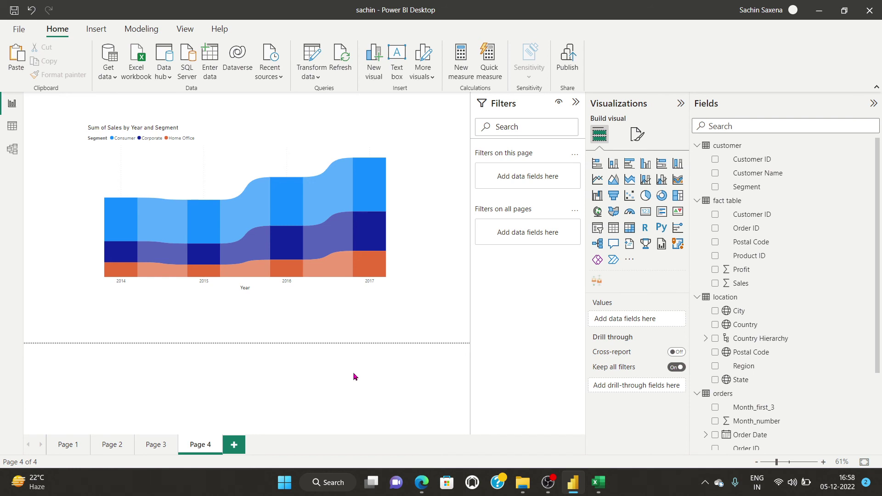
# - Add a new report page after Page 4 and rename it Source
pyautogui.click(233, 445)
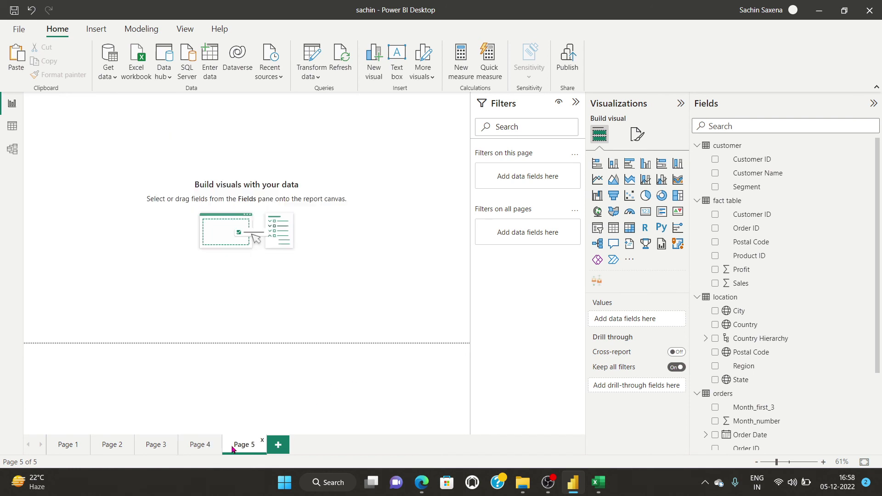
pyautogui.rightClick(242, 449)
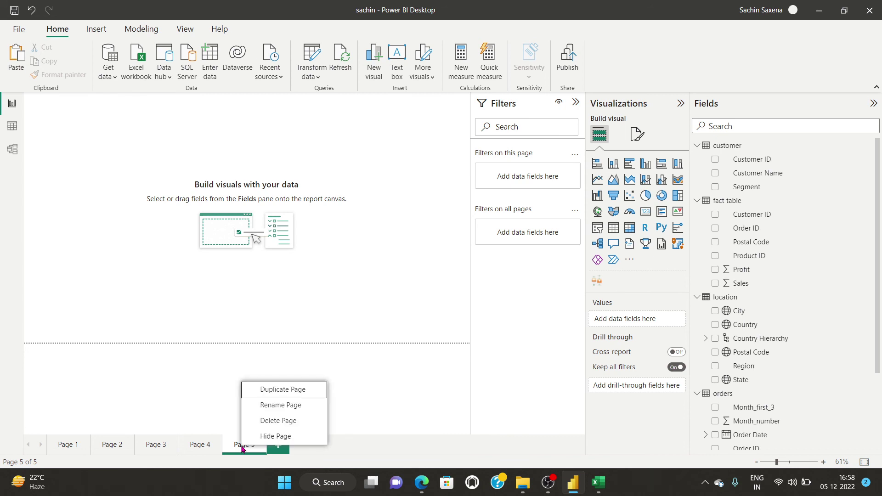
pyautogui.click(281, 406)
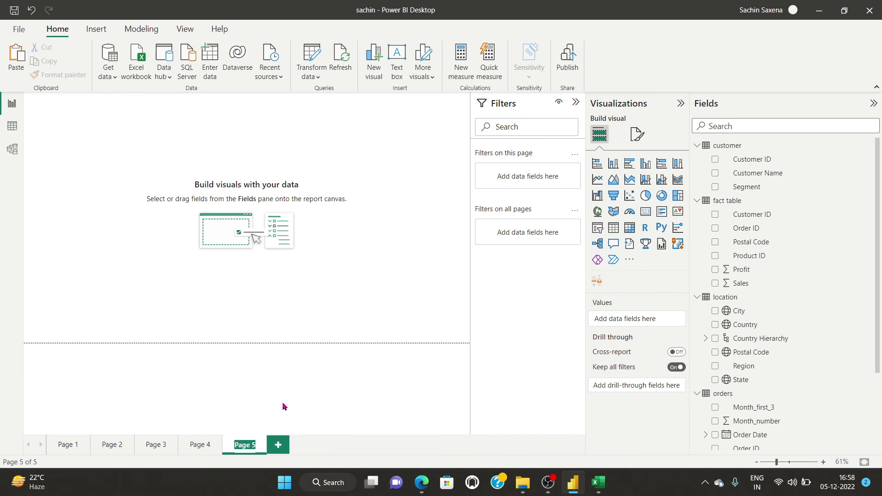
pyautogui.write('Source')
pyautogui.press('Return')
# - Add another report page after Source and rename it Target
pyautogui.click(278, 444)
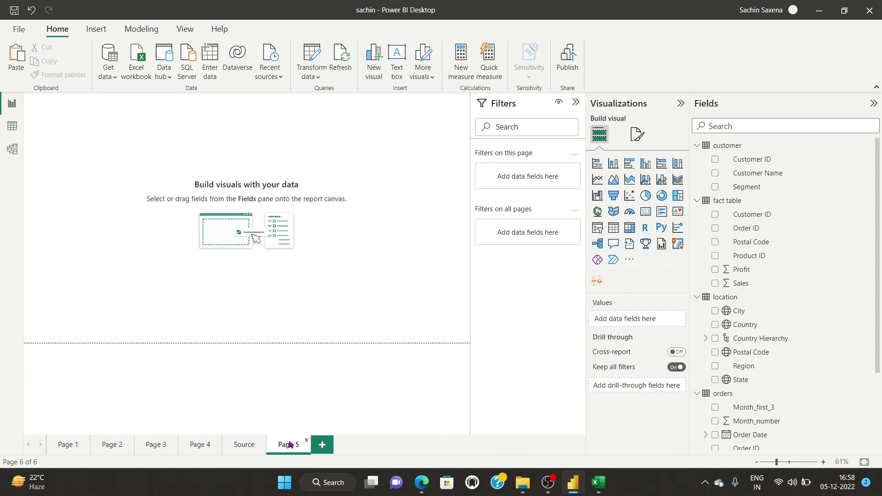
pyautogui.rightClick(289, 444)
pyautogui.click(317, 398)
pyautogui.write('Target')
pyautogui.press('Return')
# - Place an enlarged matrix on the Source page with the fact table's Order ID as rows and Sales as values
pyautogui.click(239, 446)
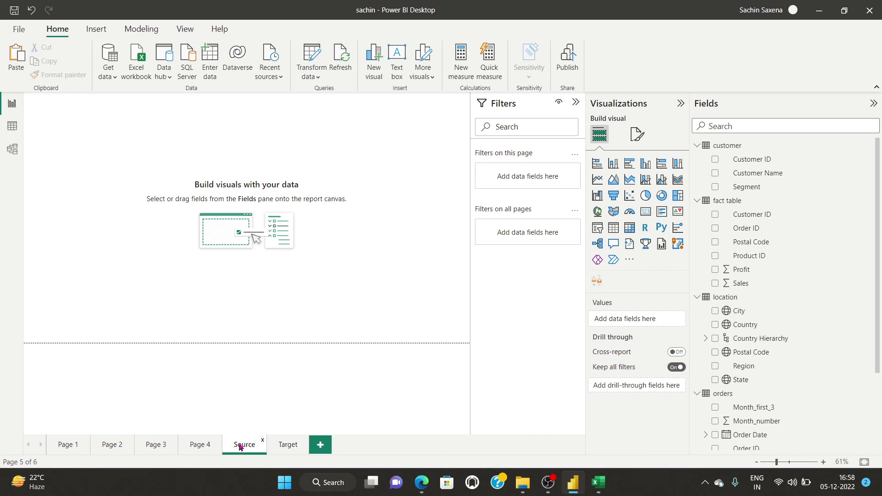
pyautogui.click(629, 228)
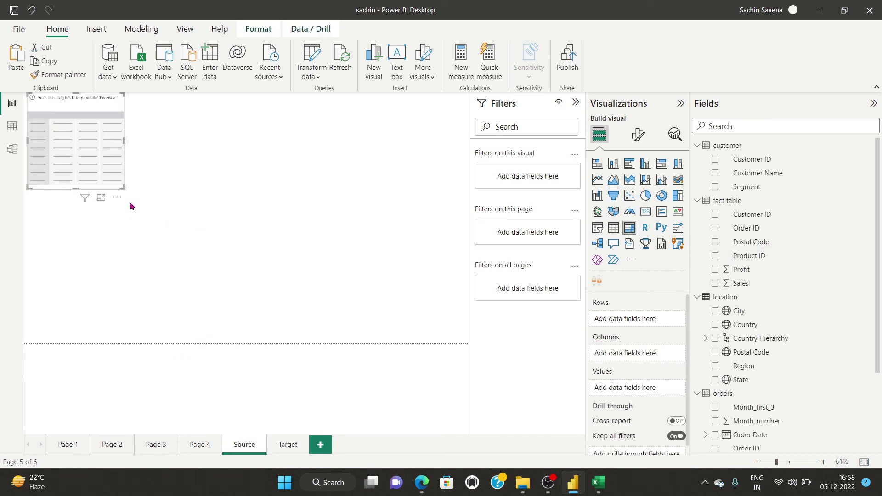
pyautogui.moveTo(122, 188); pyautogui.dragTo(277, 328)
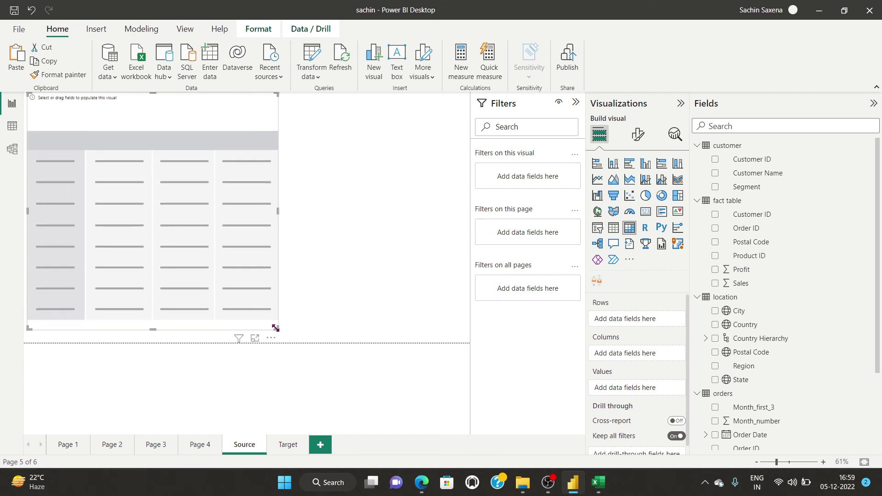
pyautogui.moveTo(147, 240); pyautogui.dragTo(217, 253)
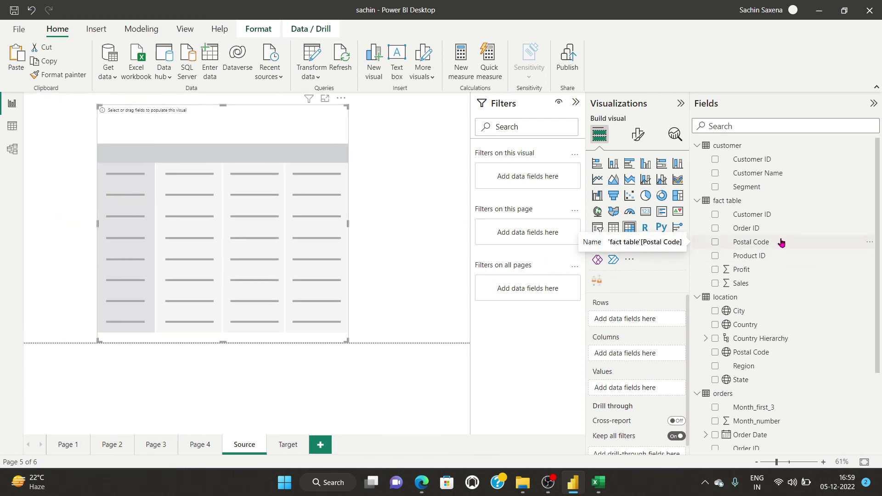
pyautogui.click(716, 229)
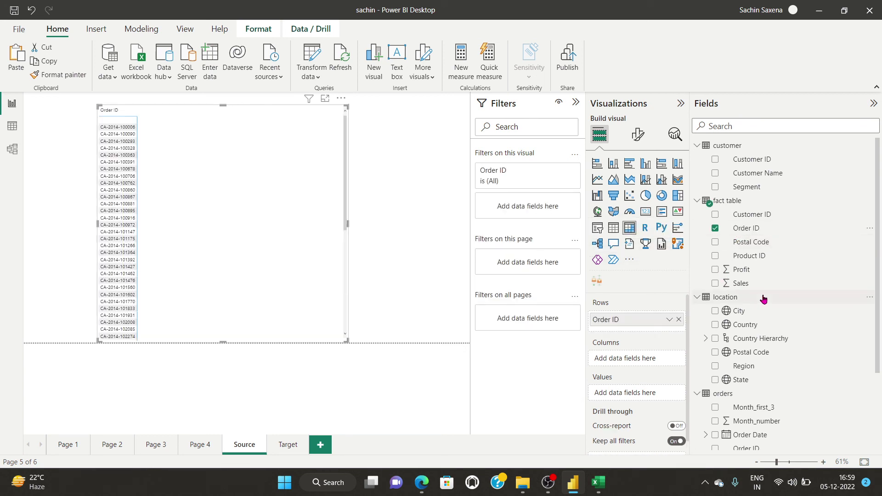
pyautogui.click(715, 284)
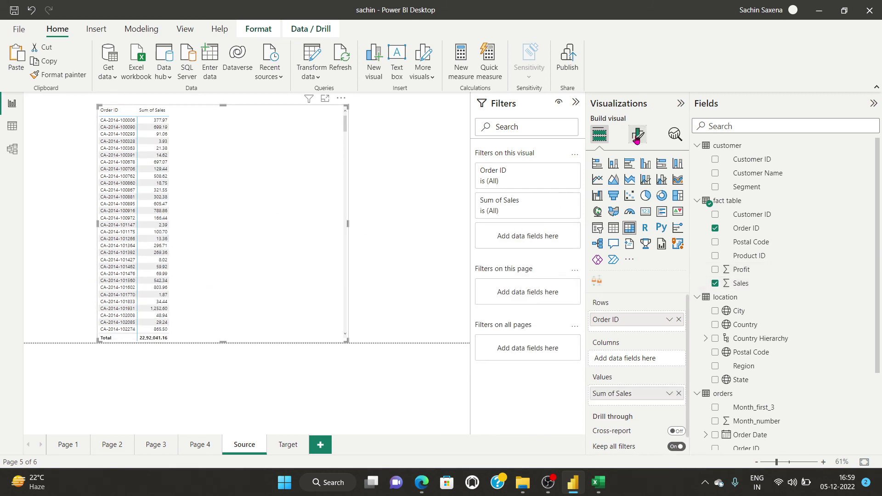
# - Find the matrix's global font size among its format options and set it to 17
pyautogui.click(638, 135)
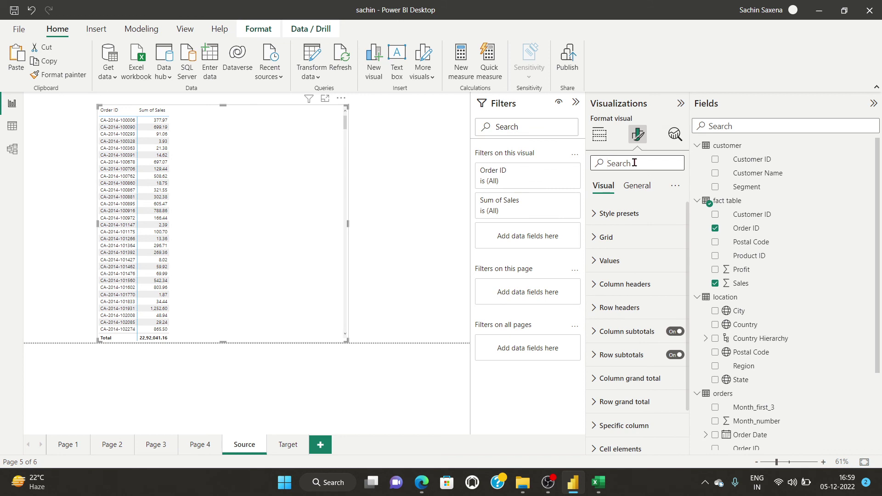
pyautogui.click(635, 163)
pyautogui.write('globa')
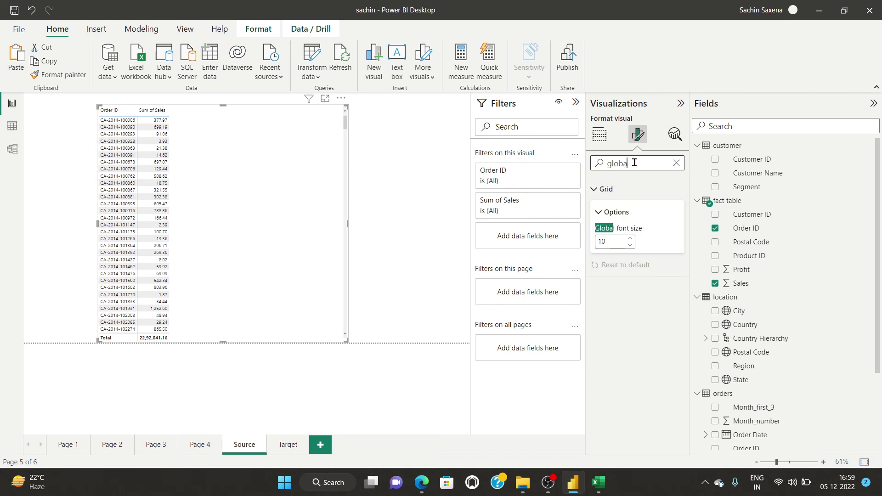
pyautogui.doubleClick(630, 239)
pyautogui.doubleClick(631, 241)
pyautogui.doubleClick(630, 241)
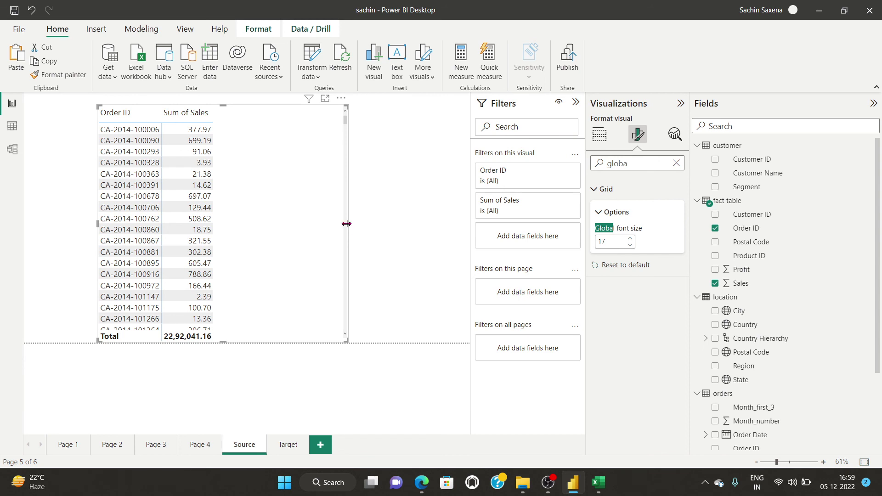
pyautogui.click(382, 229)
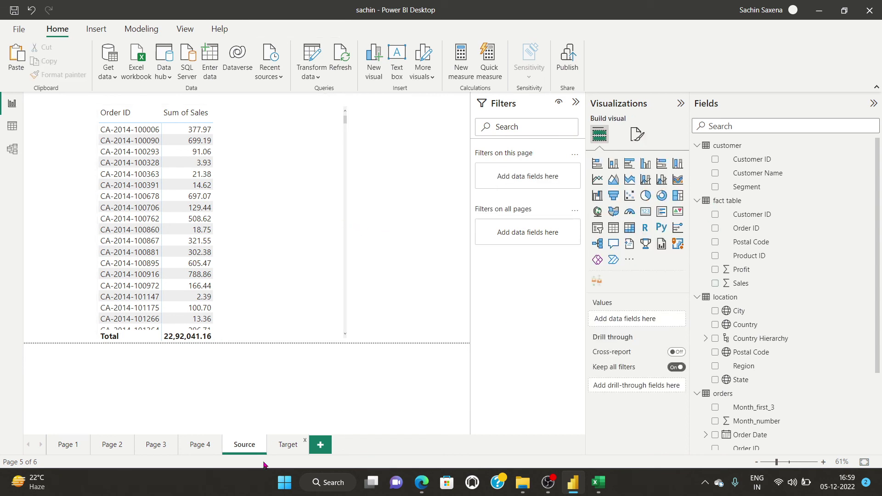
# - Add a matrix to the Target page, enlarge it to the page's full height, and shift it toward the page's middle
pyautogui.click(285, 446)
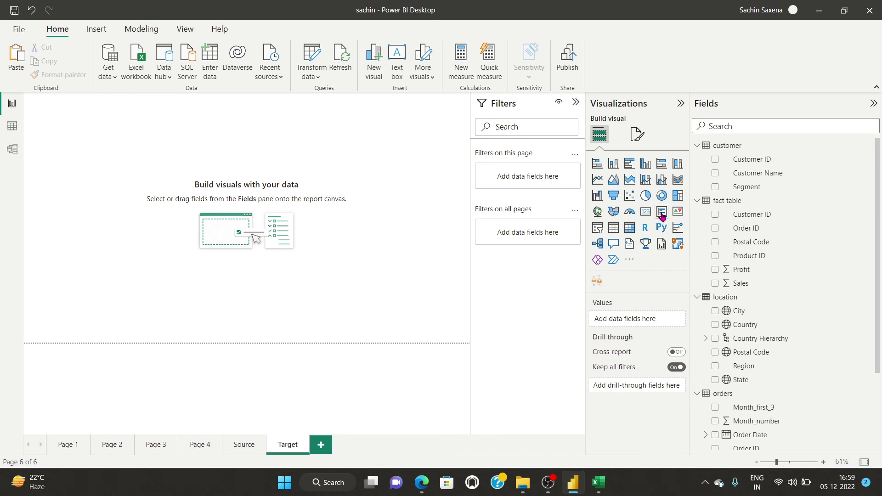
pyautogui.click(631, 228)
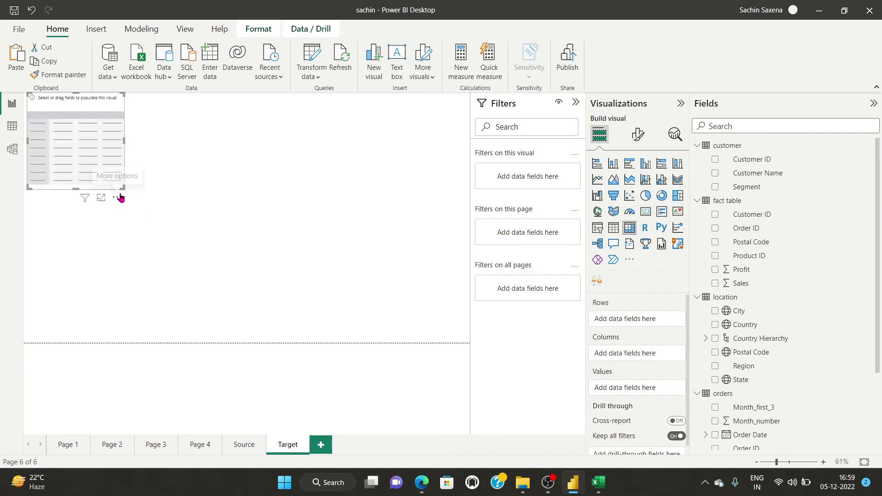
pyautogui.moveTo(123, 185); pyautogui.dragTo(284, 356)
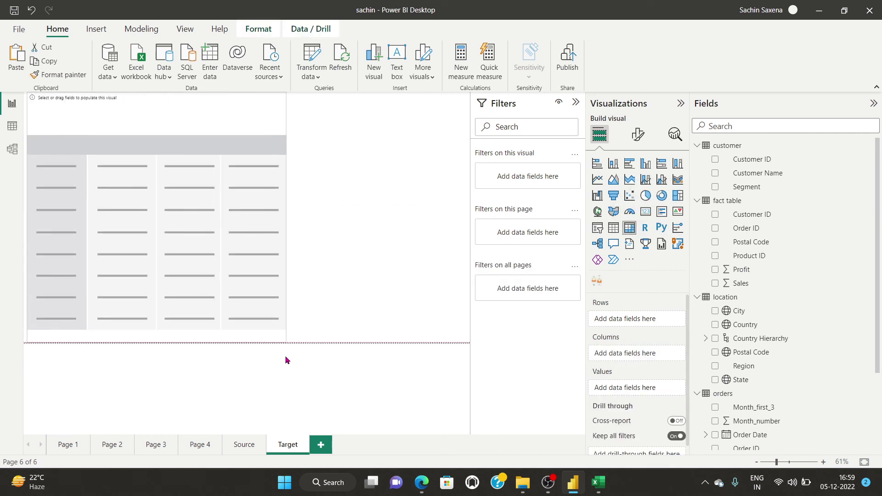
pyautogui.moveTo(230, 261); pyautogui.dragTo(339, 274)
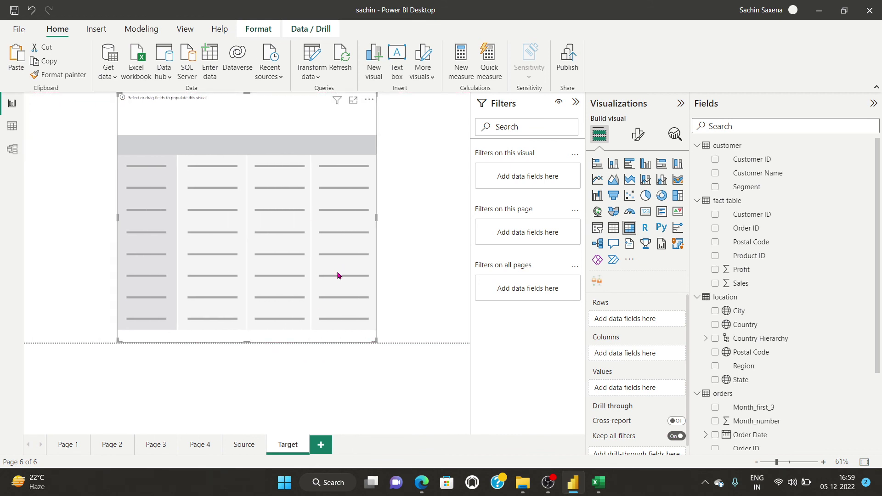
# - Fill the Target matrix from the fact table with Customer ID as rows and Profit and Sales as values, leaving its columns empty
pyautogui.click(715, 214)
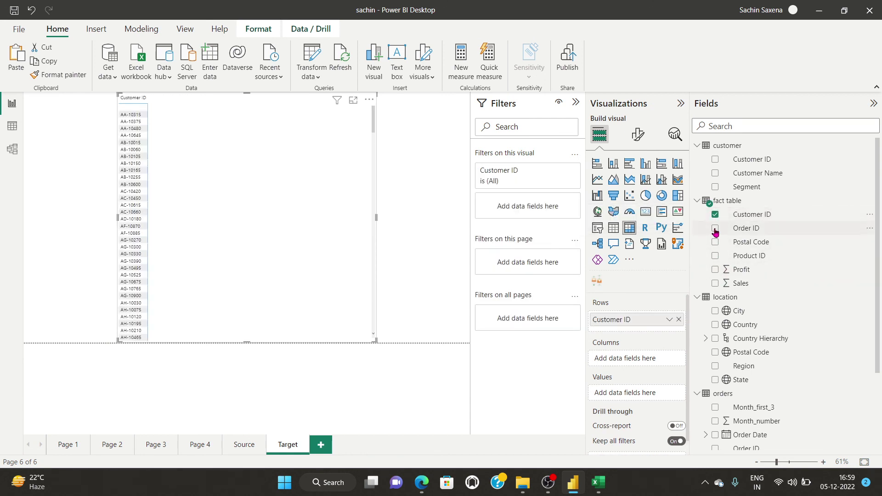
pyautogui.click(716, 229)
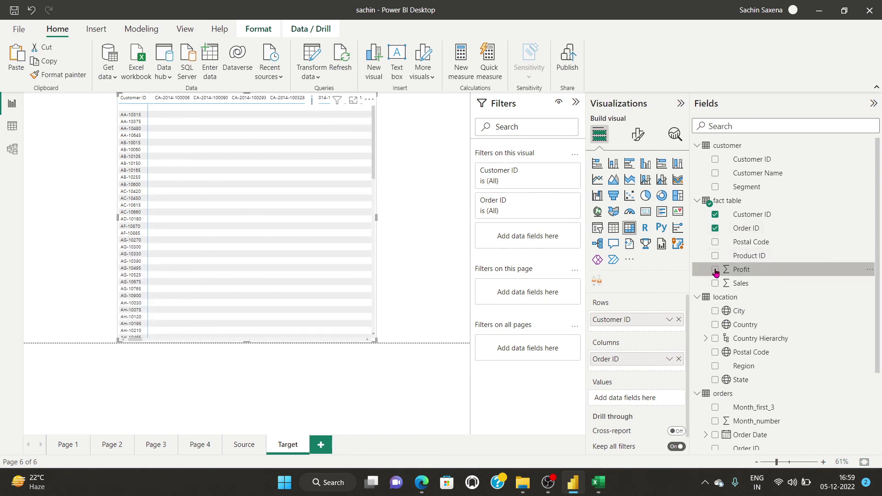
pyautogui.click(716, 270)
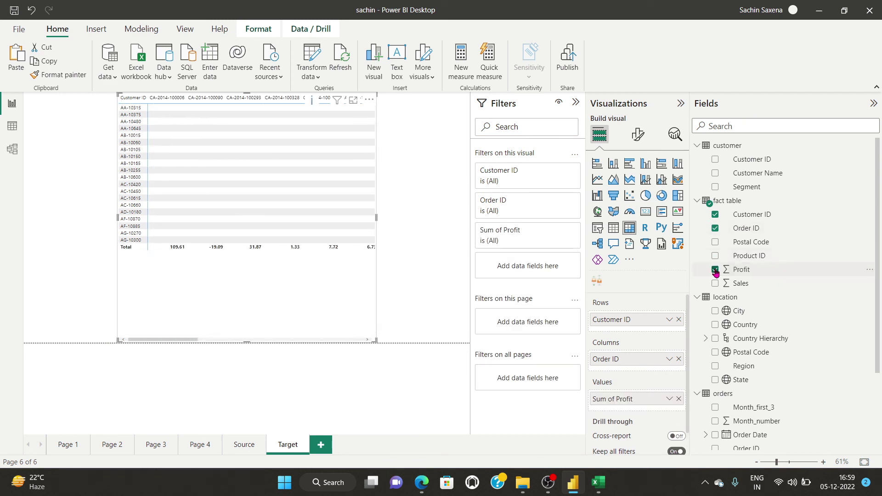
pyautogui.click(715, 228)
pyautogui.click(715, 284)
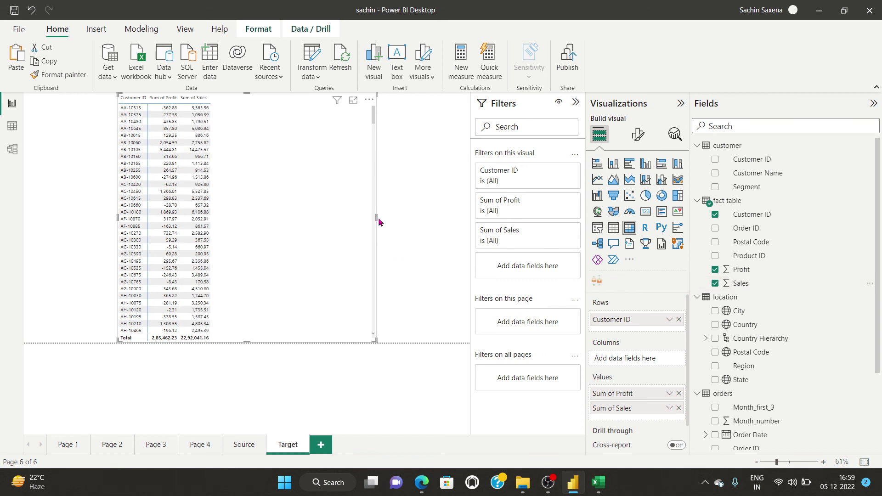
# - Find the Target matrix's global font size among its format options and set it to 17
pyautogui.click(638, 135)
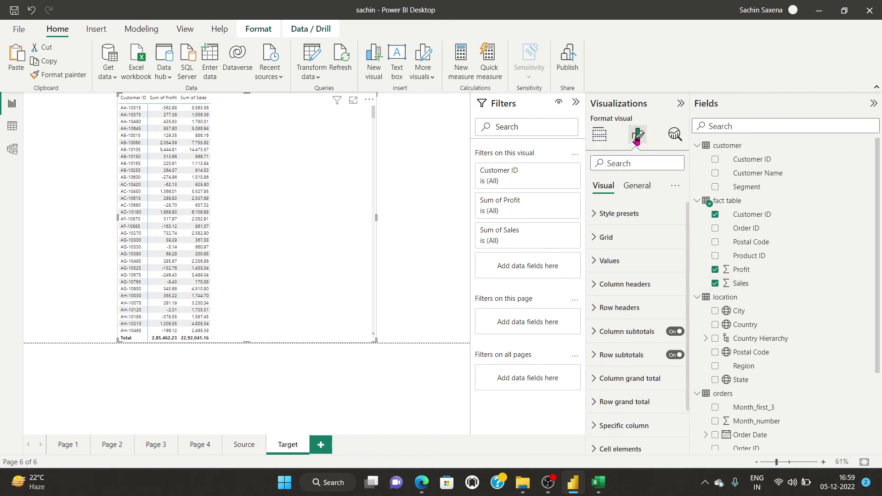
pyautogui.click(637, 165)
pyautogui.write('globa')
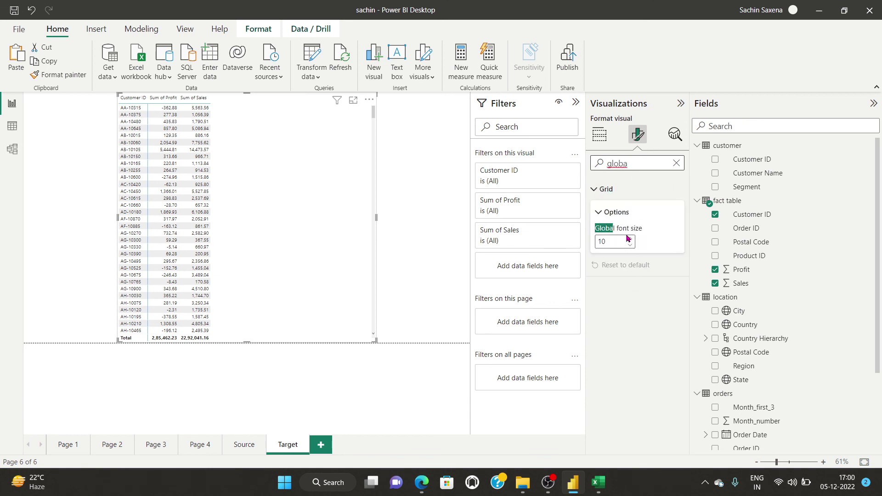
pyautogui.click(614, 241)
pyautogui.write('6')
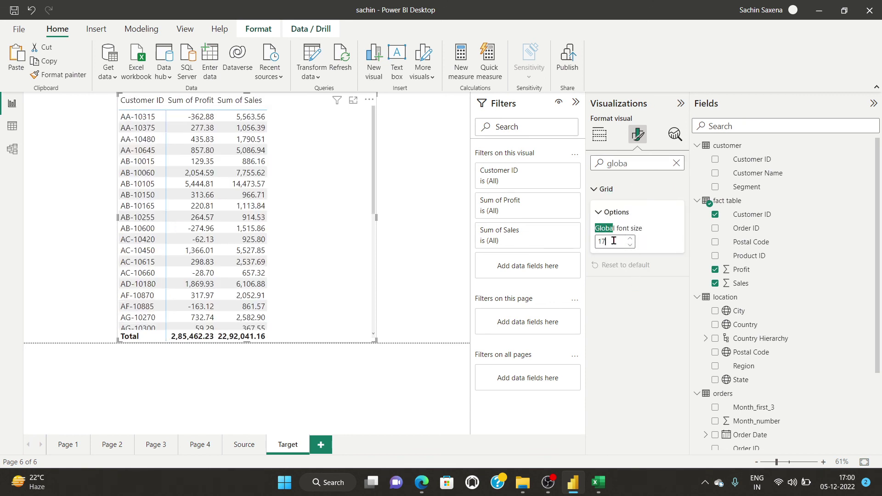
pyautogui.click(393, 231)
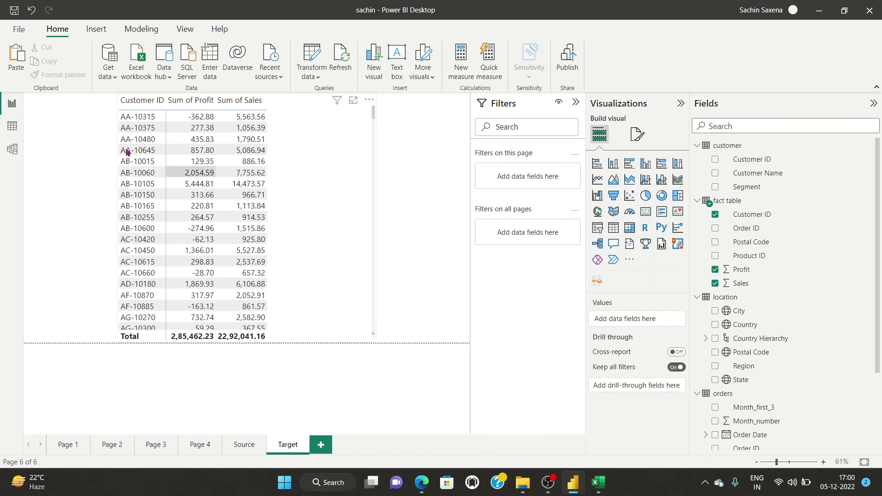
pyautogui.click(141, 118)
# - Check which context options an order row in the Source matrix offers, including the copy options
pyautogui.click(238, 447)
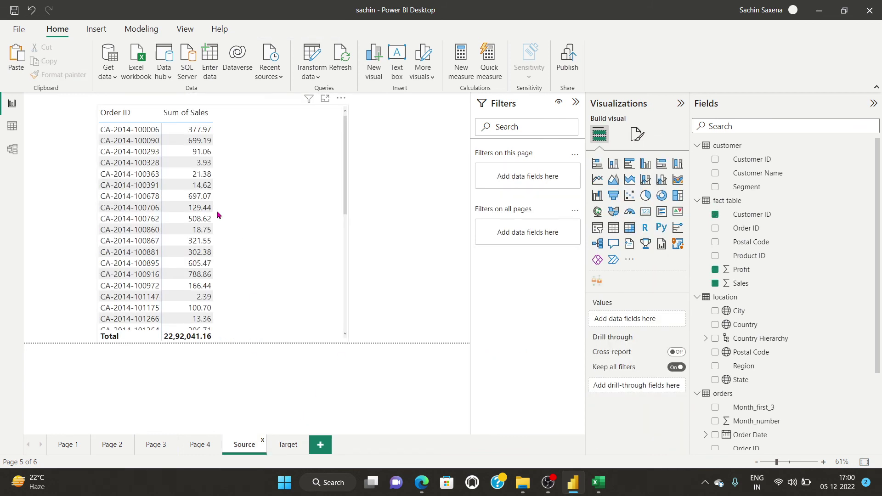
pyautogui.rightClick(117, 134)
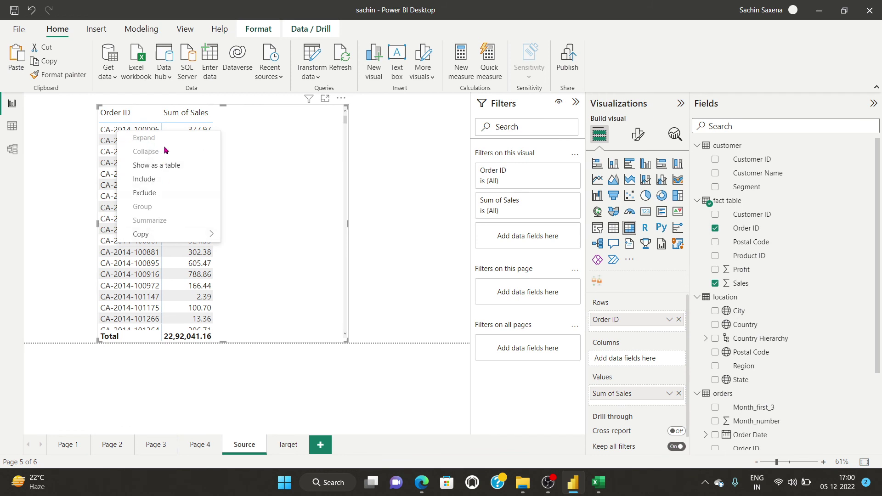
pyautogui.moveTo(177, 234)
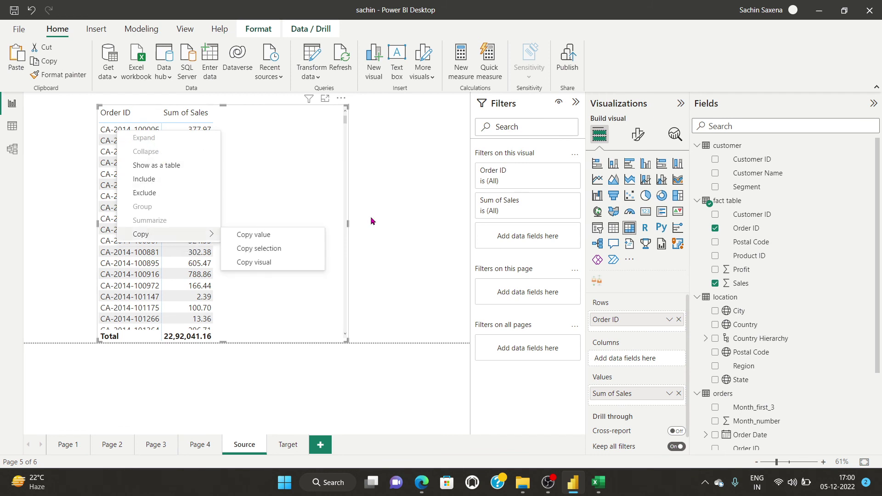
pyautogui.click(388, 221)
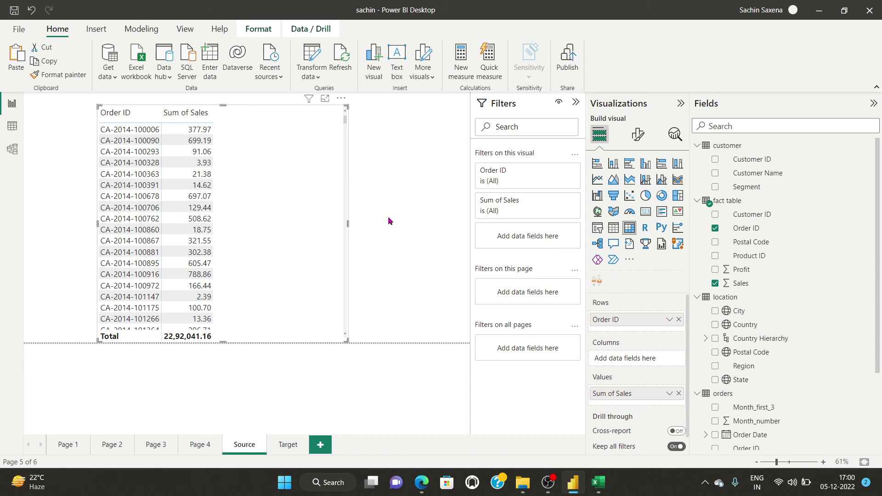
pyautogui.click(388, 218)
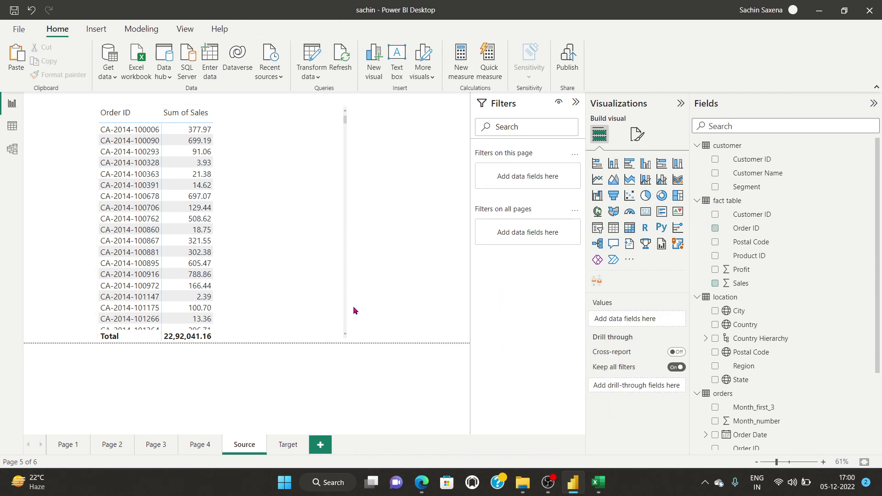
# - Set the fact table's Order ID as the drill-through field of the Target page
pyautogui.click(288, 445)
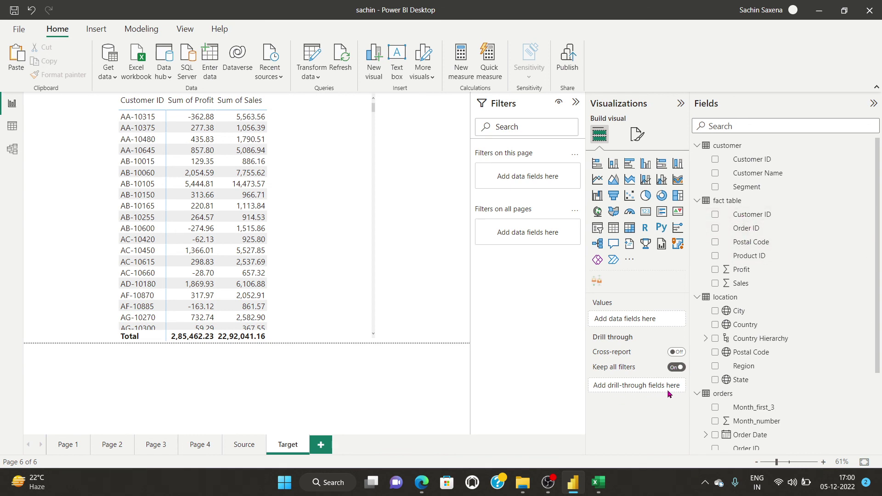
pyautogui.click(238, 445)
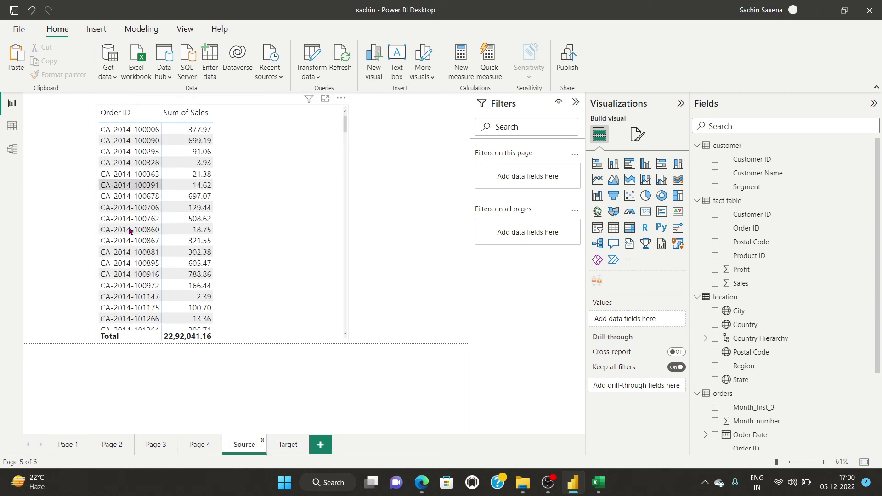
pyautogui.click(283, 447)
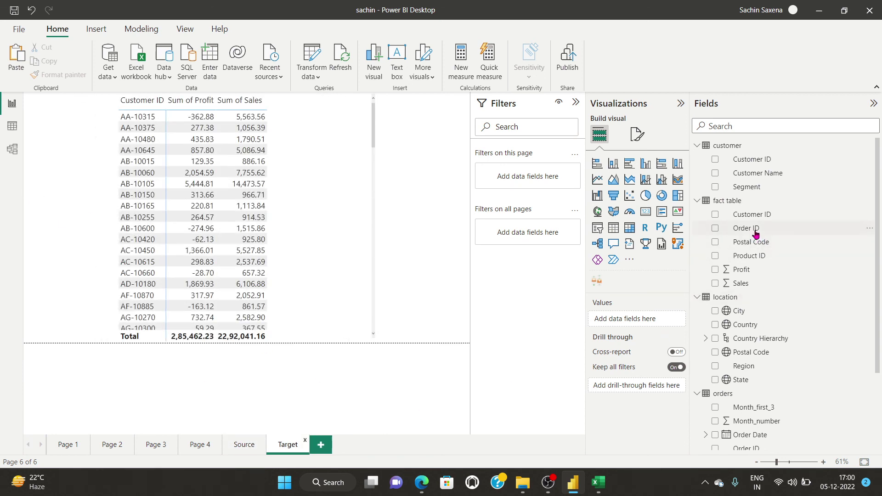
pyautogui.moveTo(753, 229); pyautogui.dragTo(640, 386)
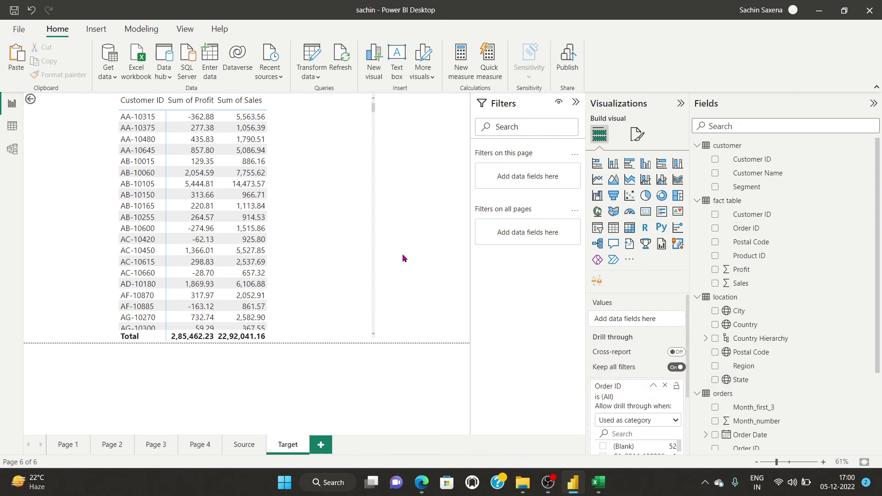
# - Drill through from the second order in the Source matrix to the Target page
pyautogui.click(238, 448)
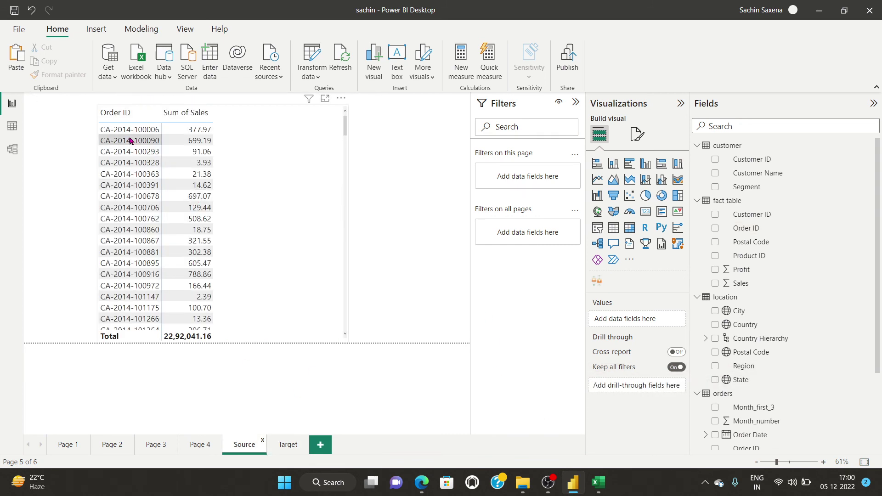
pyautogui.click(130, 141)
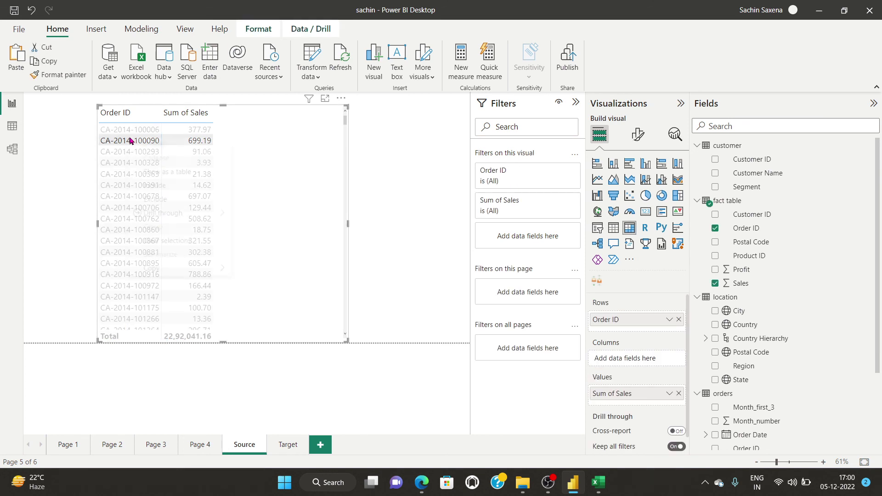
pyautogui.rightClick(130, 140)
pyautogui.moveTo(171, 212)
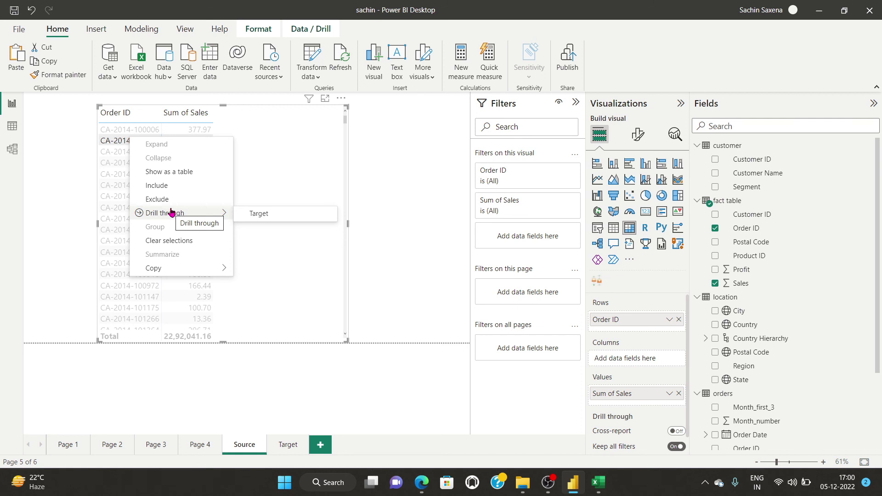
pyautogui.click(275, 214)
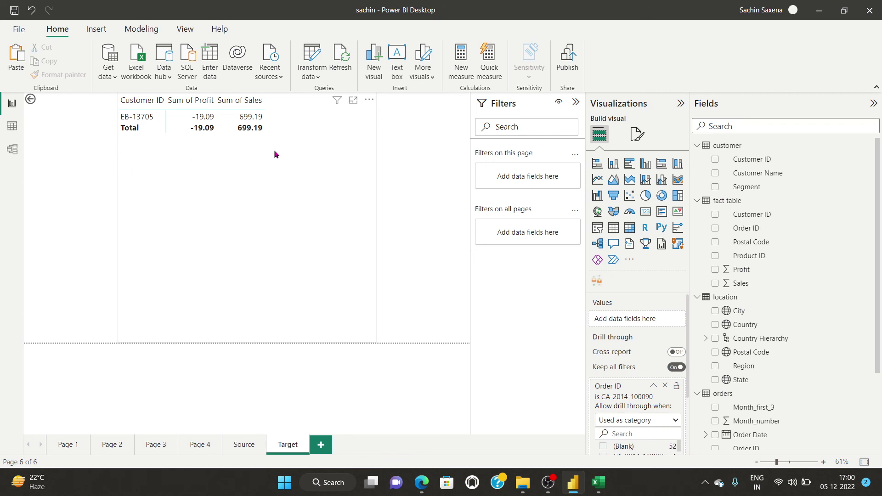
# - Return to the Source page and drill through to Target from the order with sales of 18.75
pyautogui.click(245, 452)
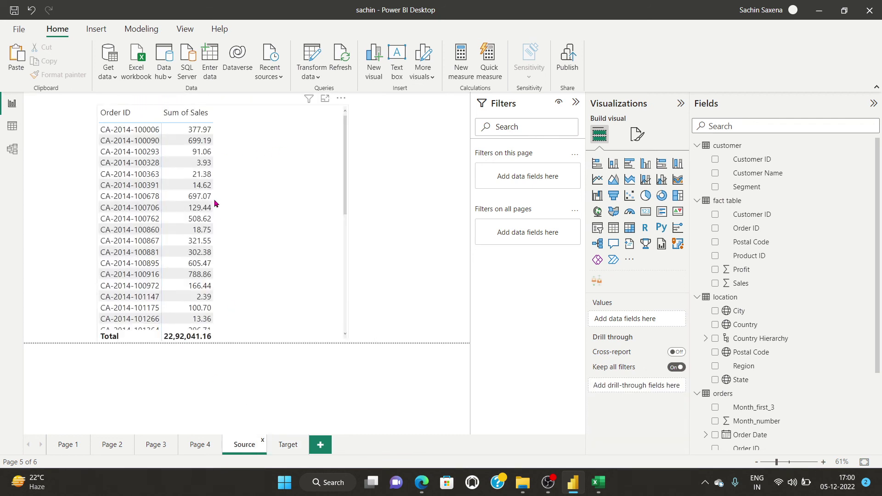
pyautogui.click(117, 235)
pyautogui.rightClick(118, 235)
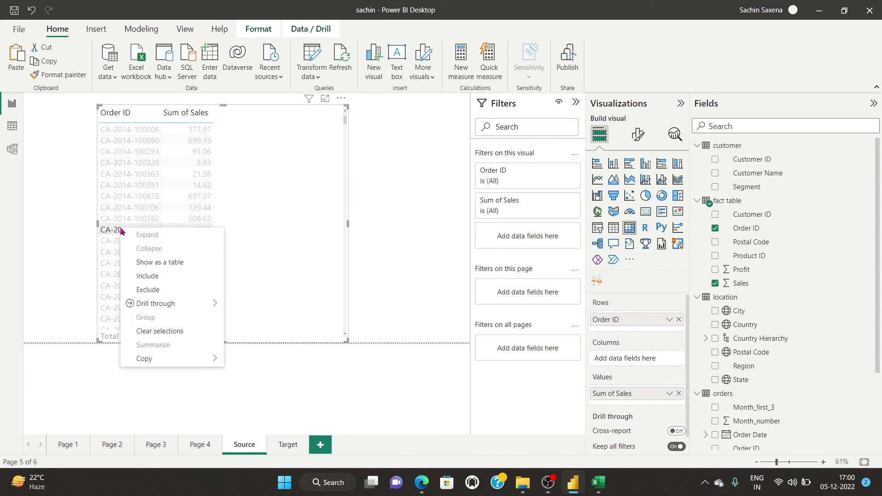
pyautogui.moveTo(191, 308)
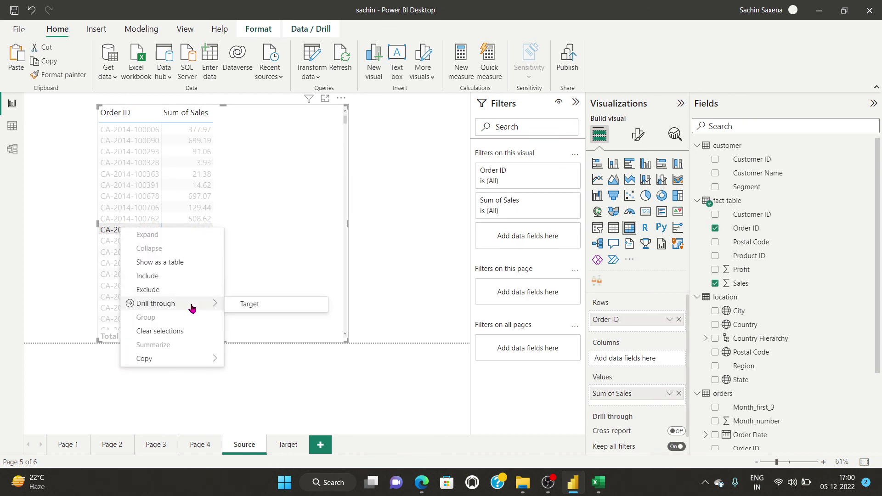
pyautogui.click(260, 304)
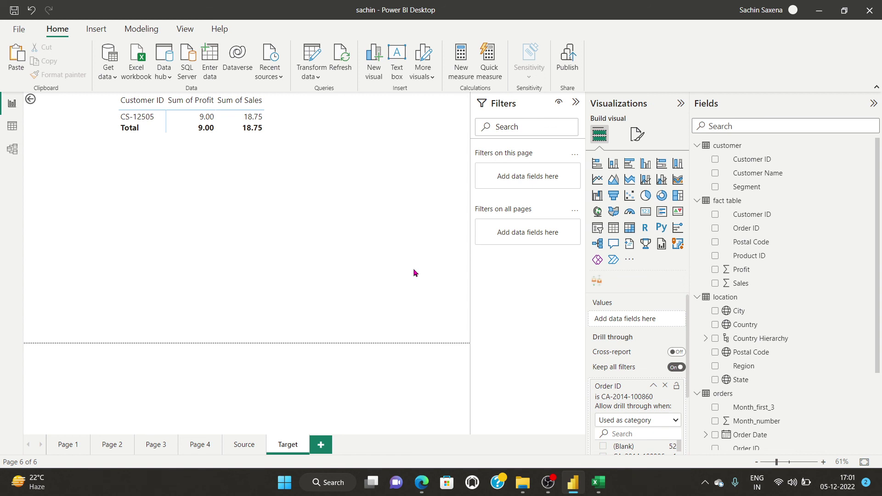
# - Review the Source and Target pages again and check the context options of an order row on Source
pyautogui.click(240, 447)
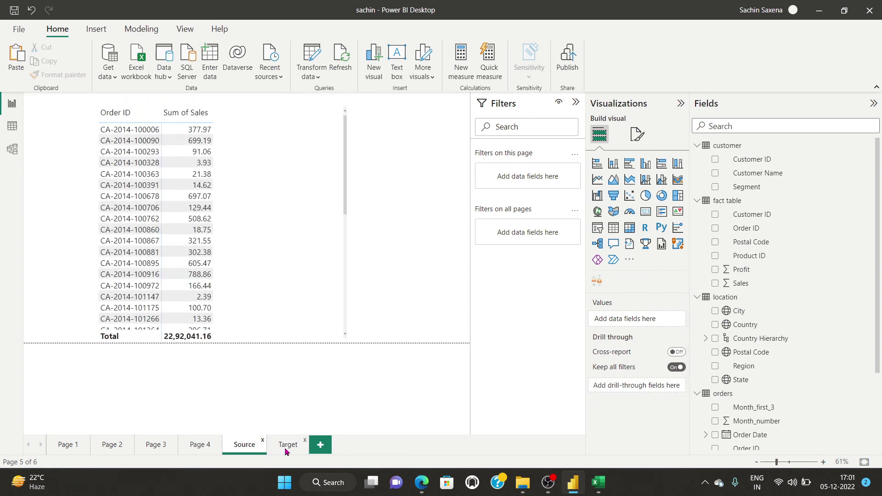
pyautogui.click(285, 446)
pyautogui.click(234, 449)
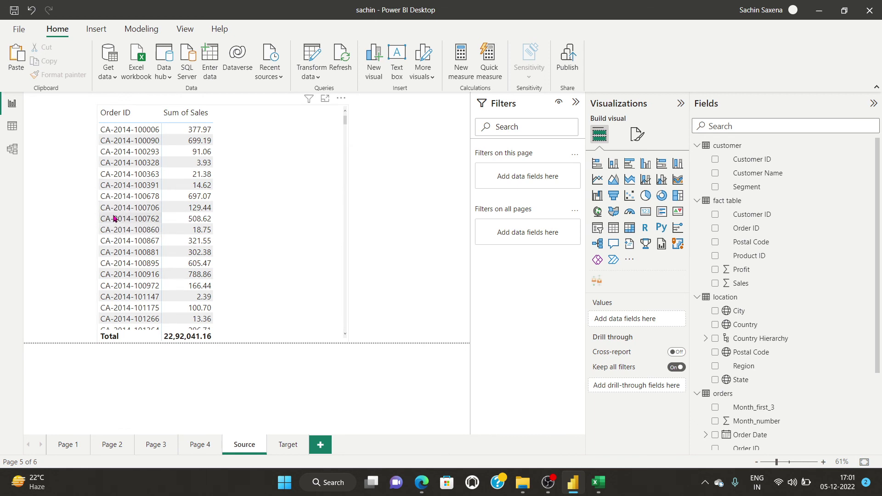
pyautogui.rightClick(114, 219)
pyautogui.click(416, 219)
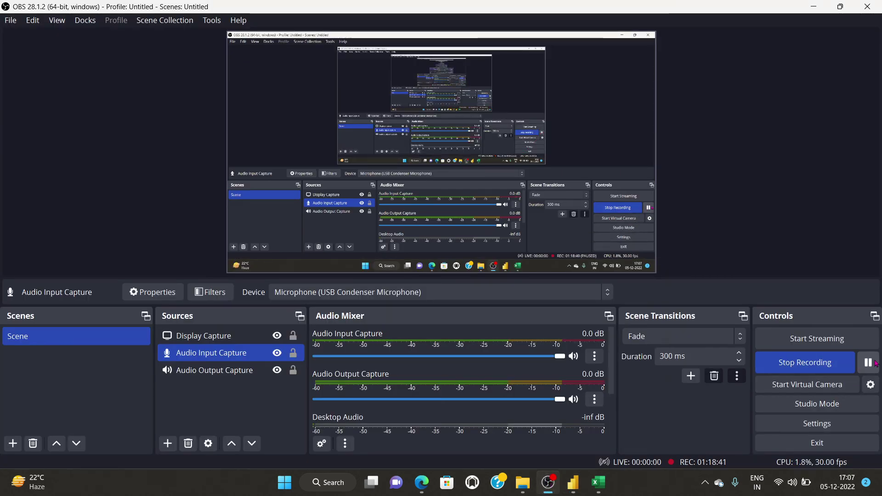
# - Switch to Power BI Desktop and remove the Order ID sales matrix from the Source page
pyautogui.click(573, 483)
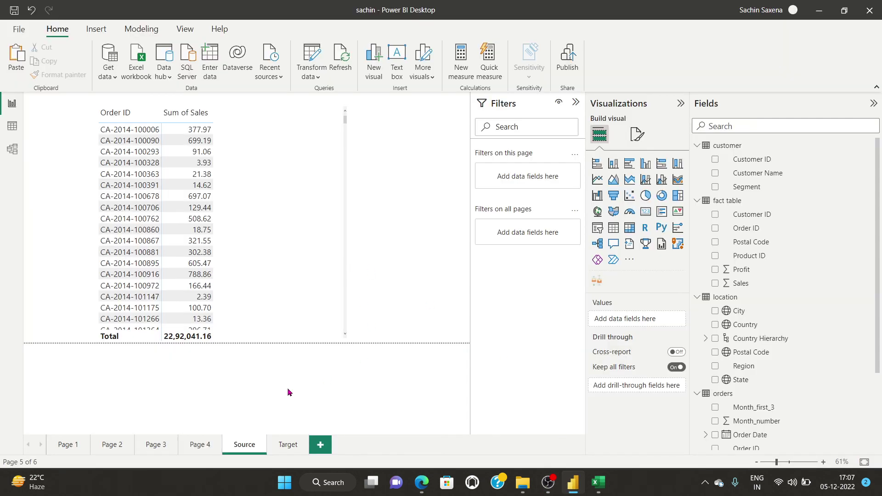
pyautogui.click(297, 234)
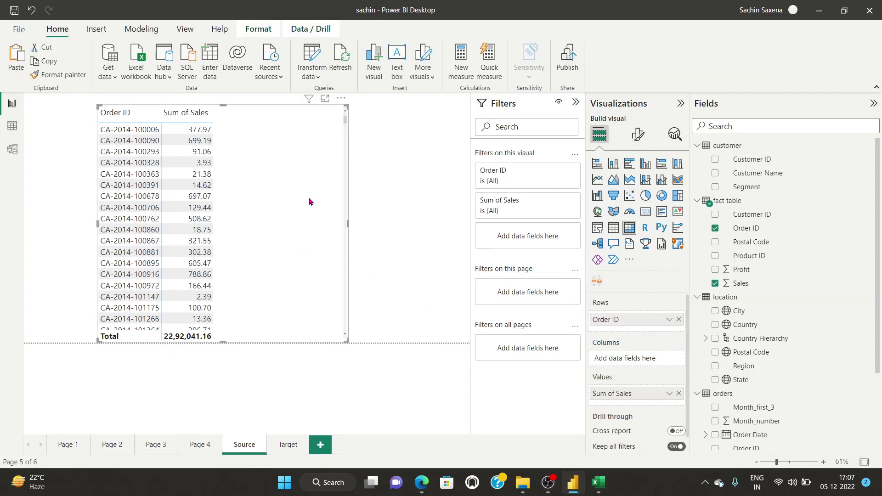
pyautogui.click(341, 98)
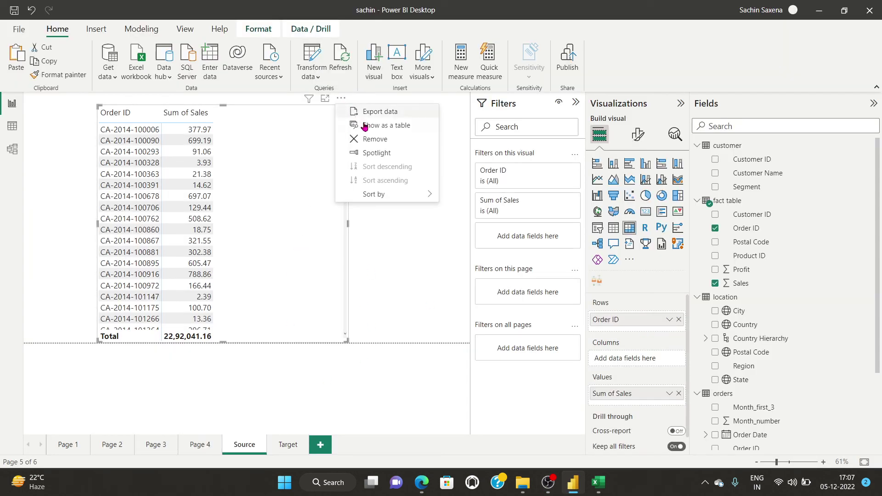
pyautogui.click(375, 140)
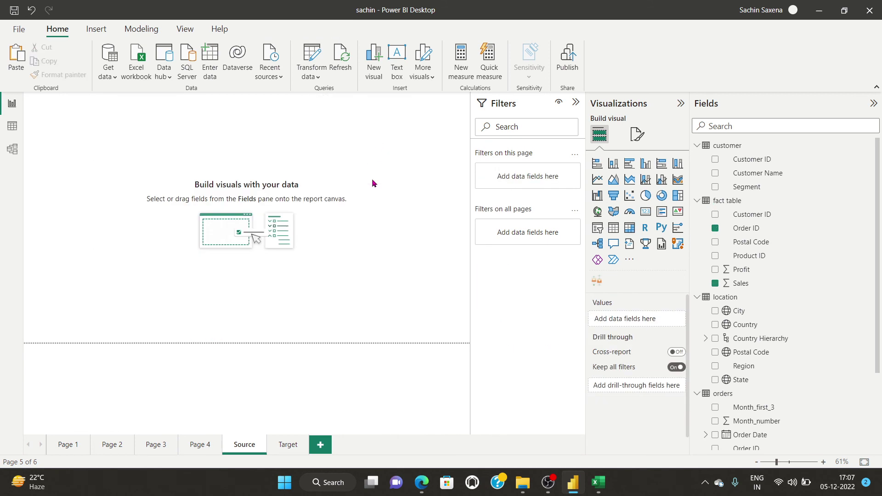
# - Add an enlarged line chart to the middle of the Source page with the orders table's Order Date on the x-axis
pyautogui.click(597, 180)
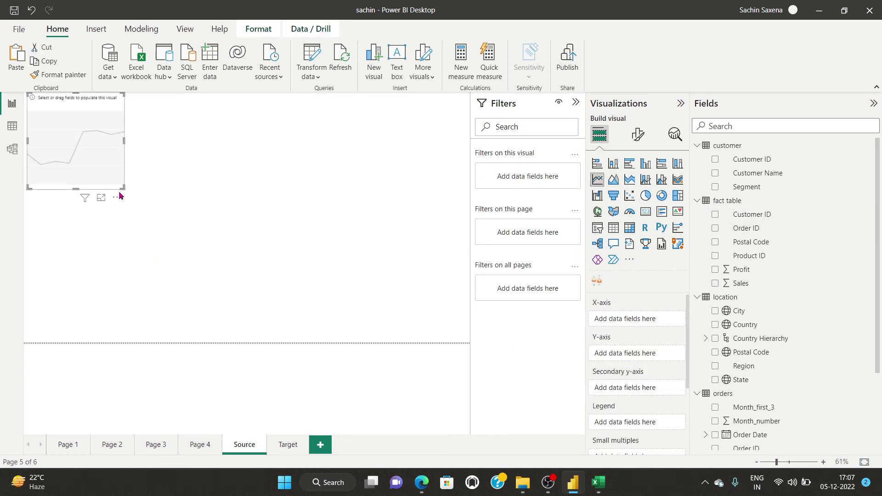
pyautogui.moveTo(122, 192); pyautogui.dragTo(326, 303)
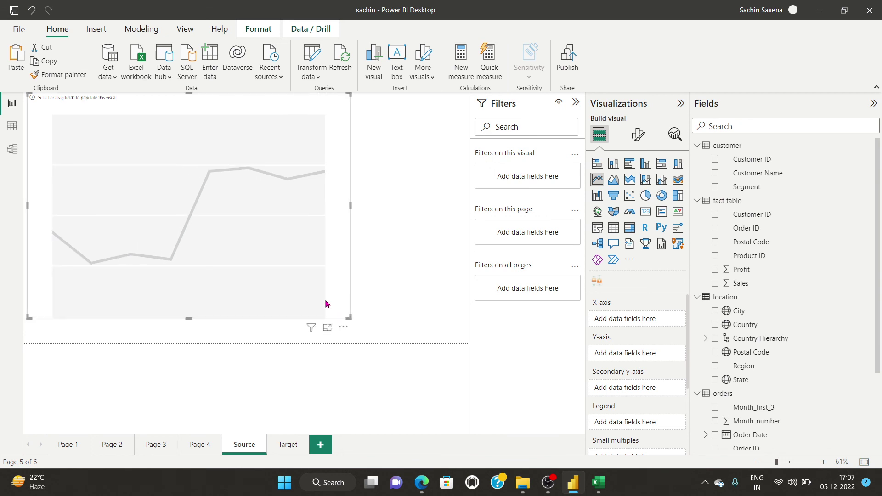
pyautogui.moveTo(270, 281); pyautogui.dragTo(307, 282)
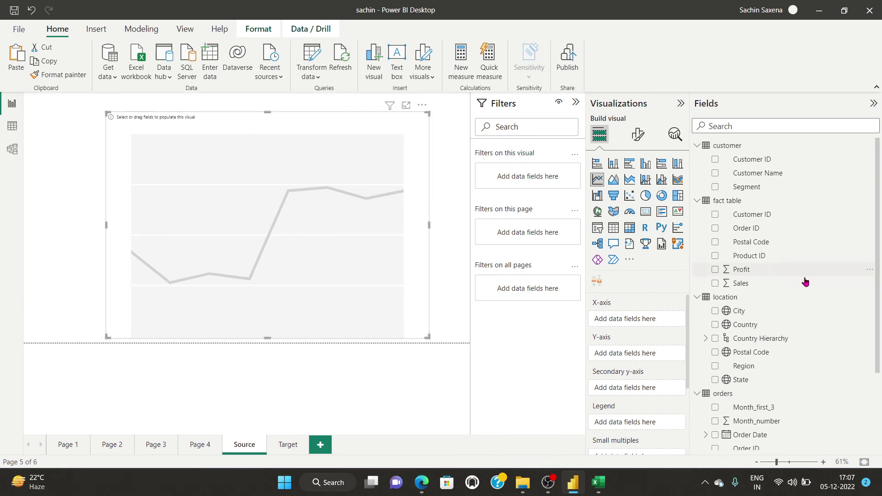
pyautogui.scroll(-1, 716, 367)
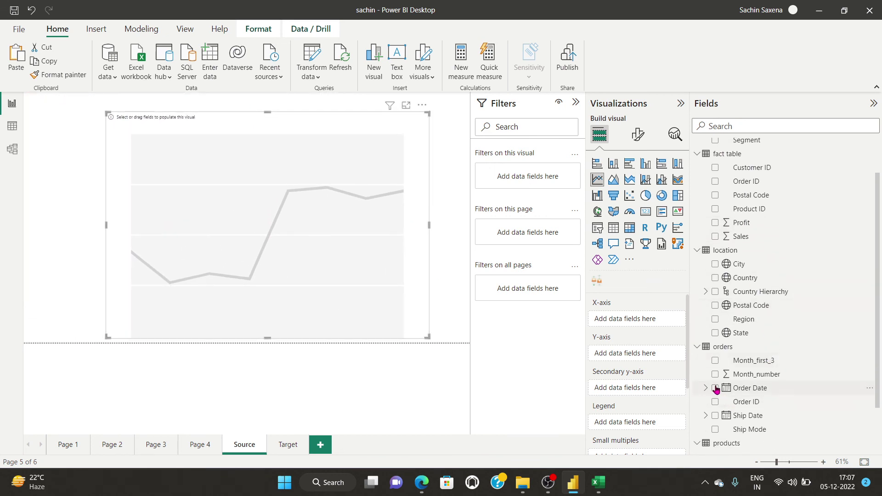
pyautogui.click(715, 388)
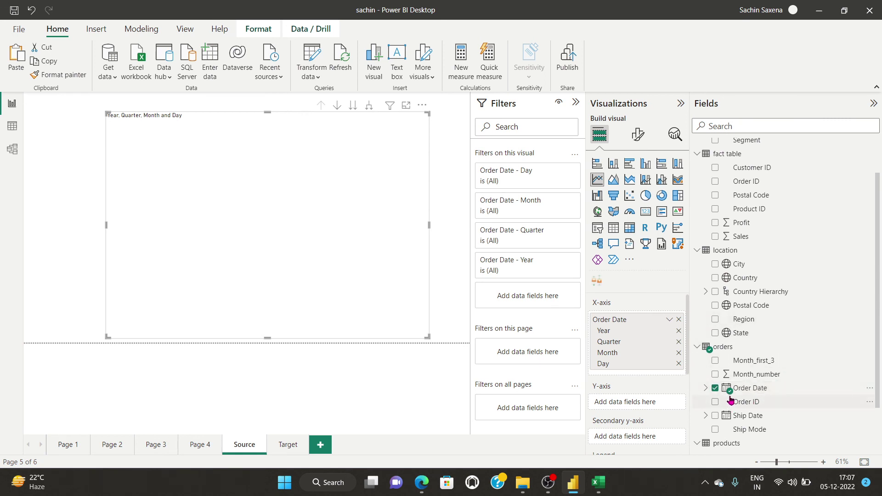
pyautogui.click(678, 331)
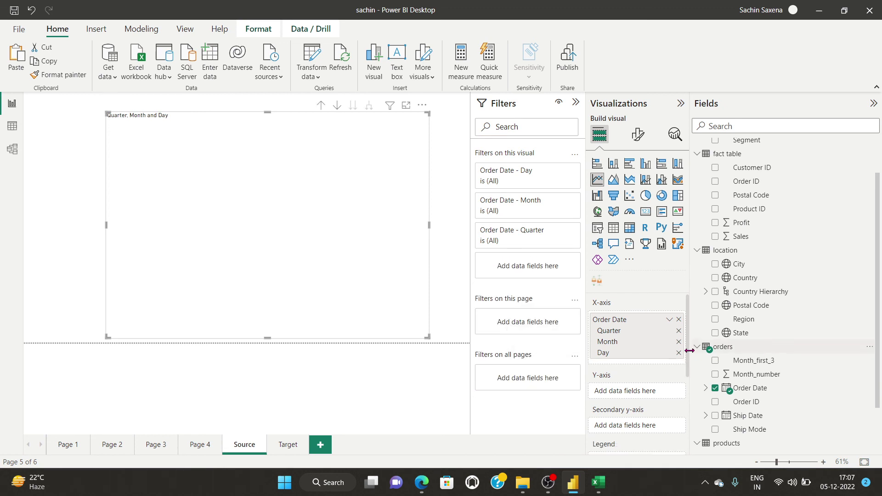
pyautogui.click(669, 320)
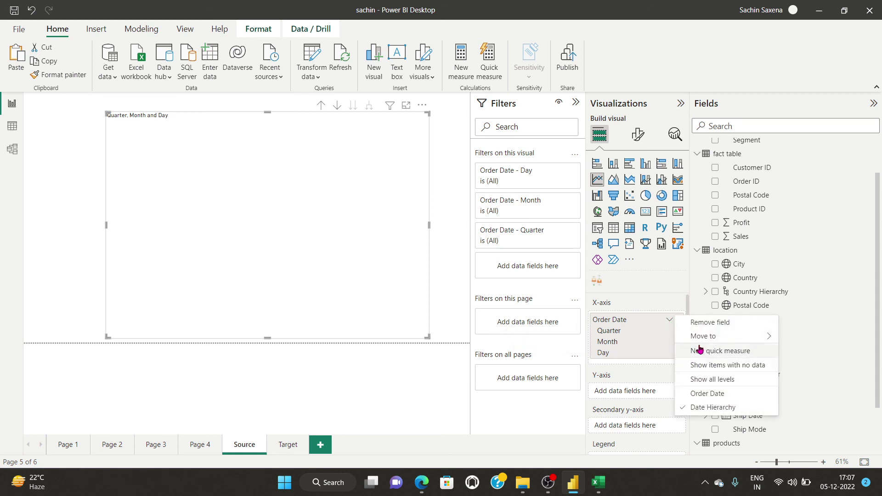
pyautogui.click(712, 379)
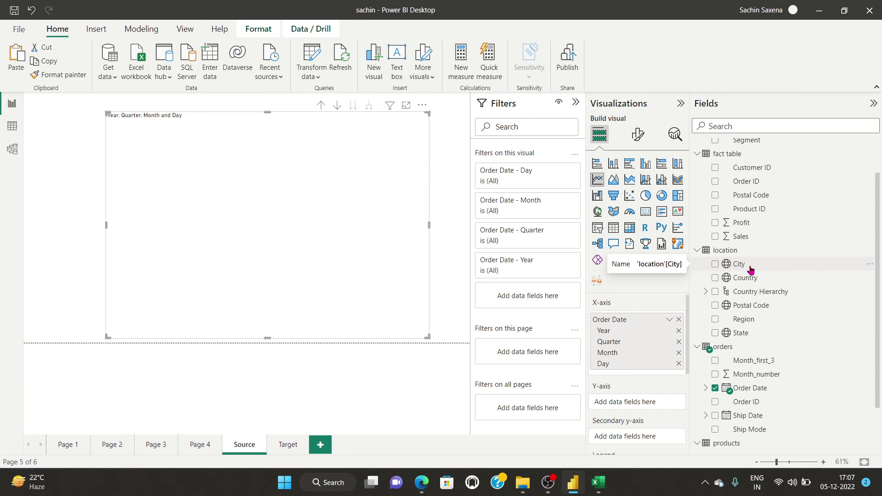
# - Add the fact table's Sales to the line chart's y-axis and remove the Year level from the x-axis
pyautogui.click(714, 236)
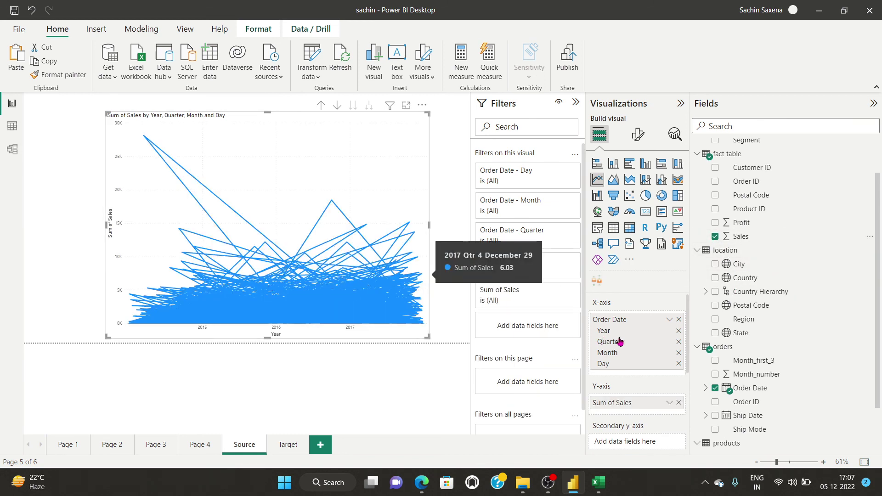
pyautogui.click(678, 331)
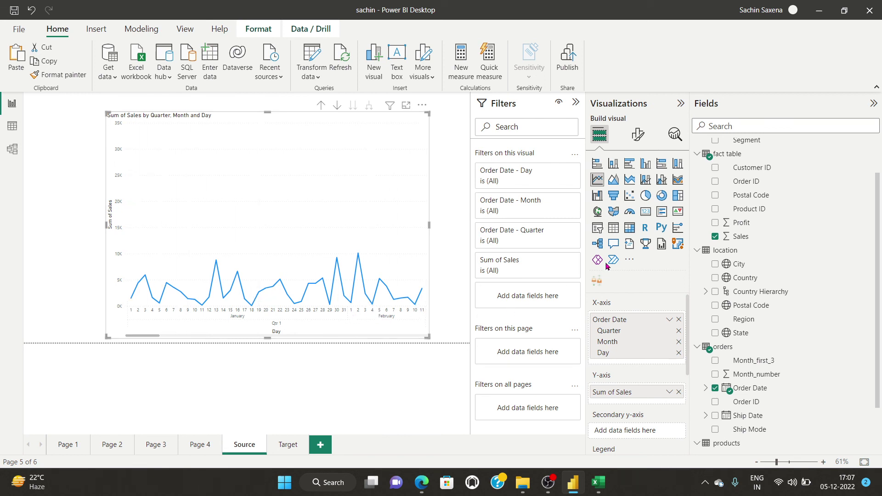
# - Search the line chart's analytics options for "an" and examine the y-axis constant, min and average line settings
pyautogui.click(677, 136)
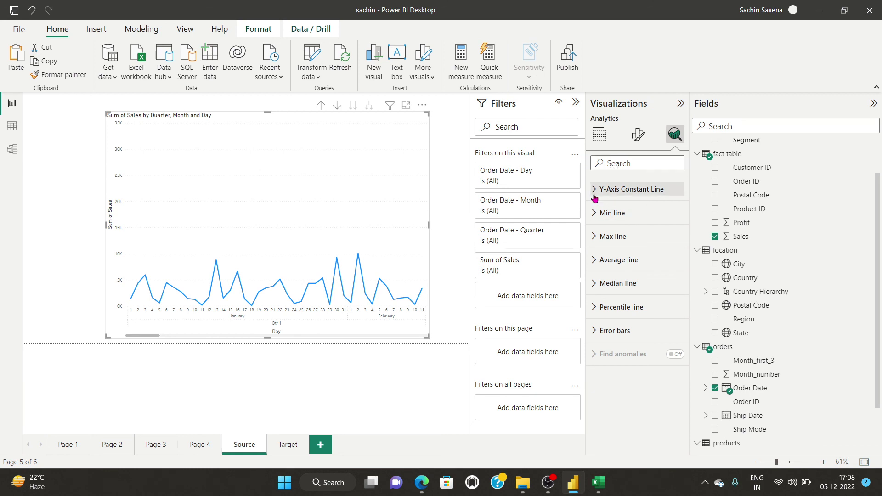
pyautogui.click(616, 166)
pyautogui.write('a')
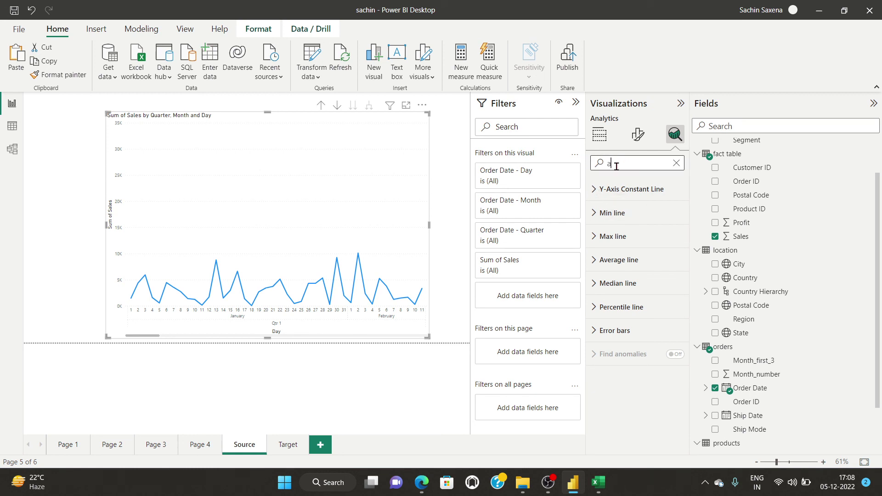
pyautogui.write('n')
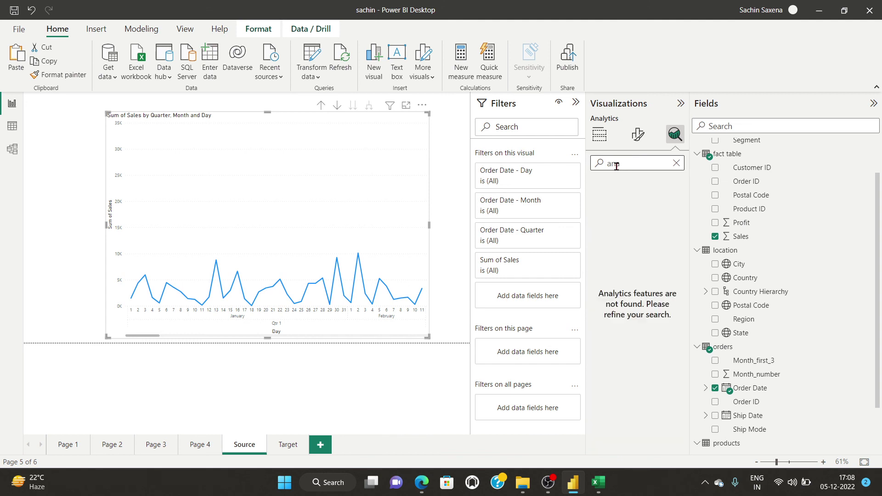
pyautogui.press('BackSpace')
pyautogui.press('BackSpace')
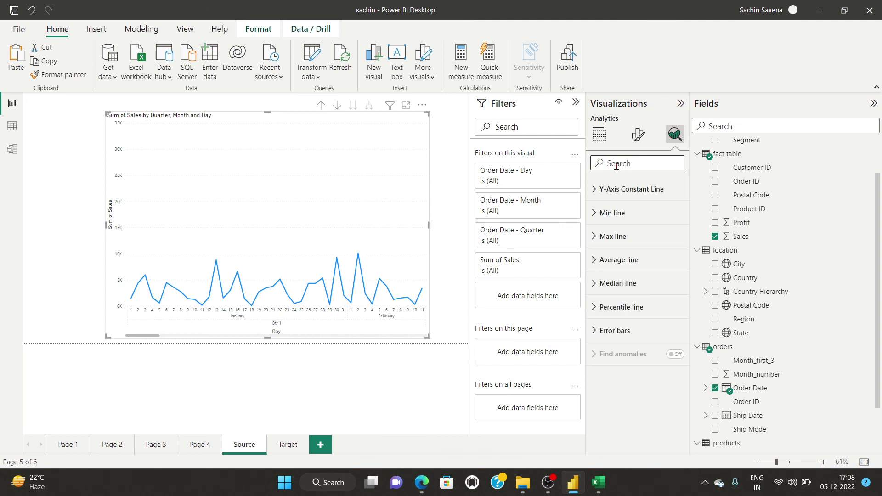
pyautogui.click(593, 189)
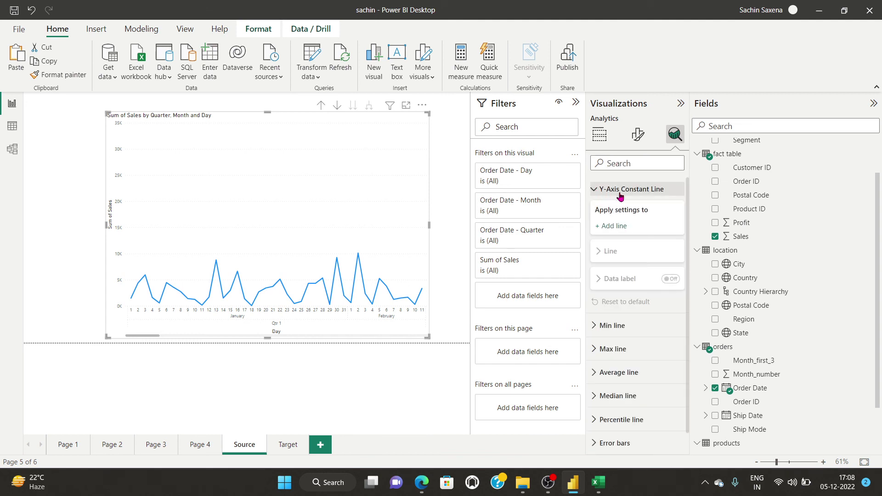
pyautogui.click(592, 189)
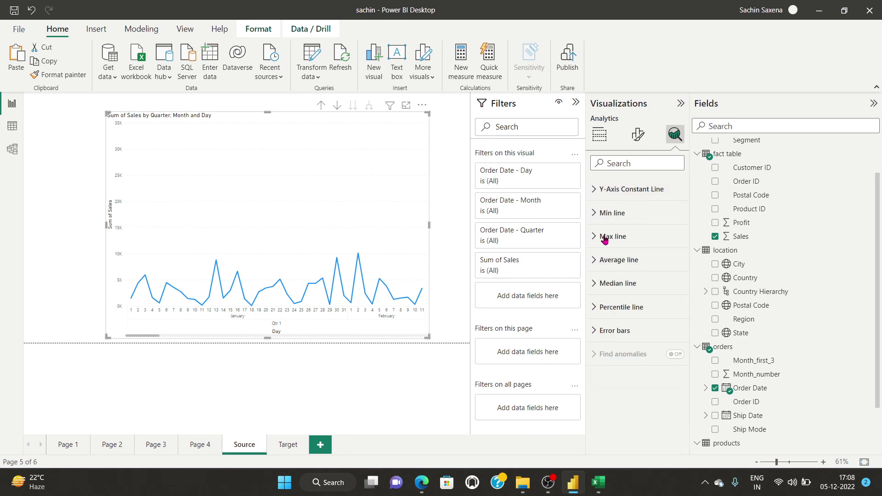
pyautogui.click(597, 212)
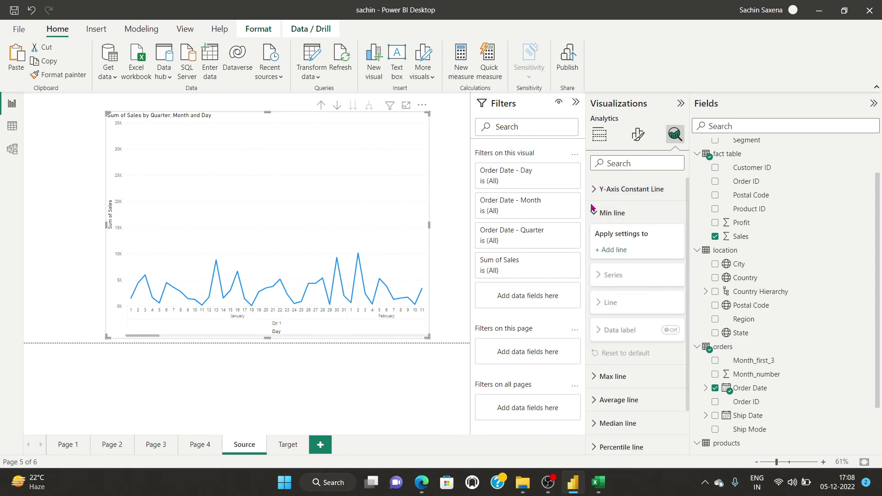
pyautogui.click(593, 211)
pyautogui.click(601, 261)
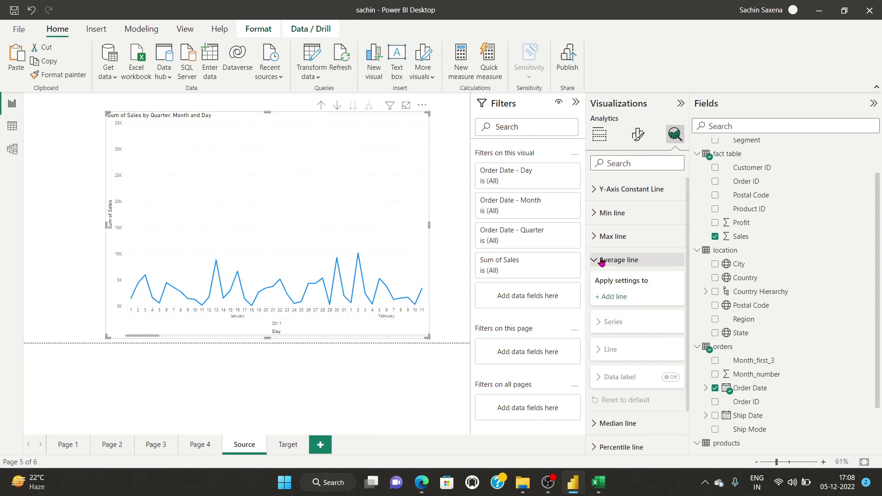
pyautogui.click(597, 259)
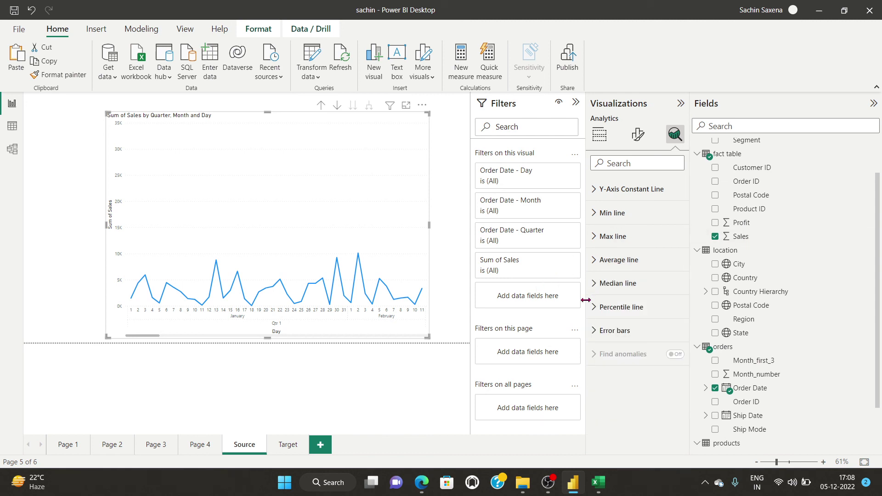
# - Enable error bars for the Sum of Sales series and set their type to By percentage
pyautogui.click(600, 331)
pyautogui.scroll(-3, 641, 280)
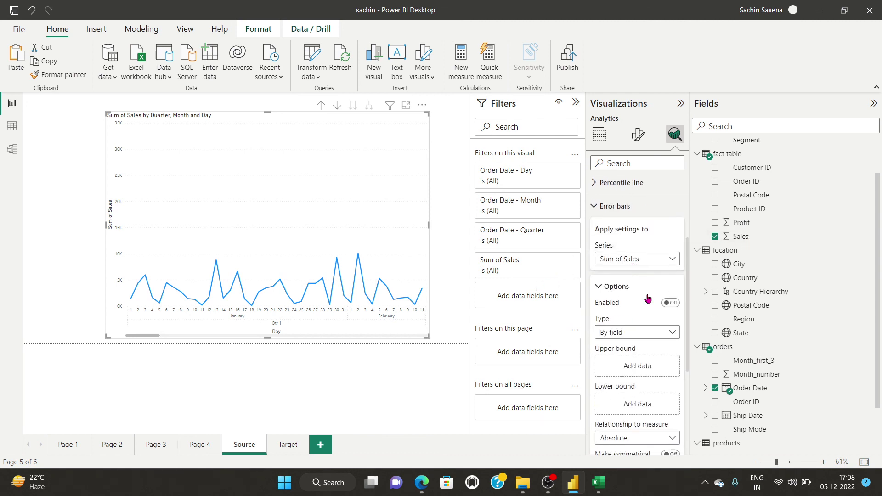
pyautogui.scroll(-5, 643, 300)
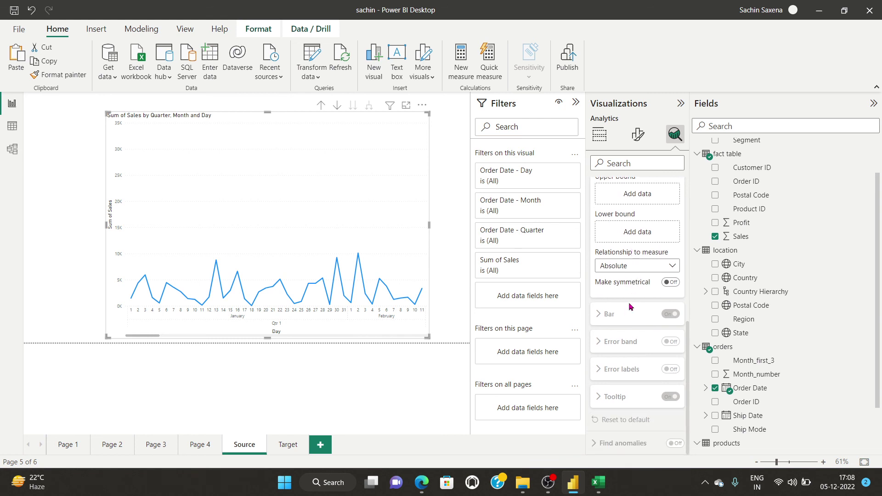
pyautogui.scroll(2, 629, 302)
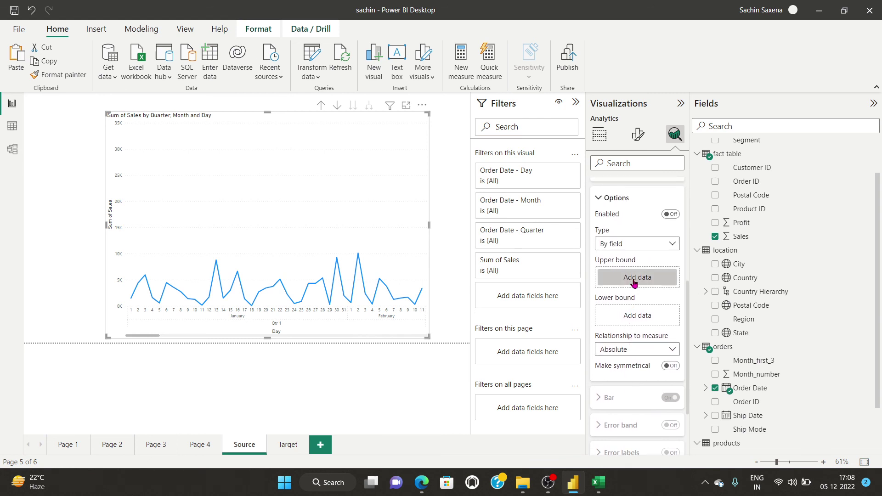
pyautogui.scroll(1, 634, 282)
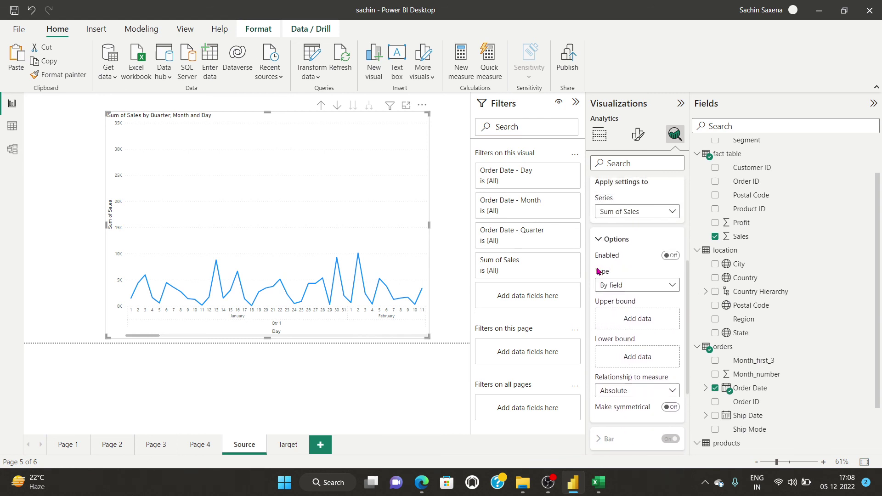
pyautogui.click(671, 256)
pyautogui.scroll(-1, 674, 257)
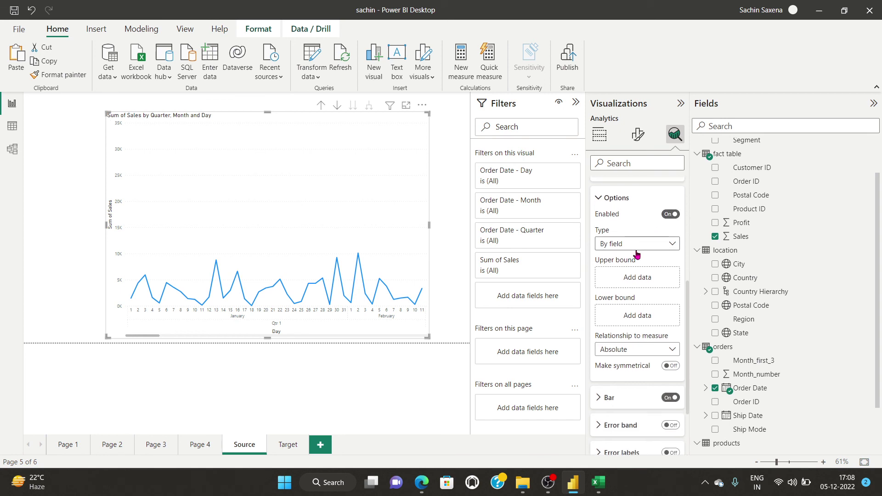
pyautogui.click(673, 244)
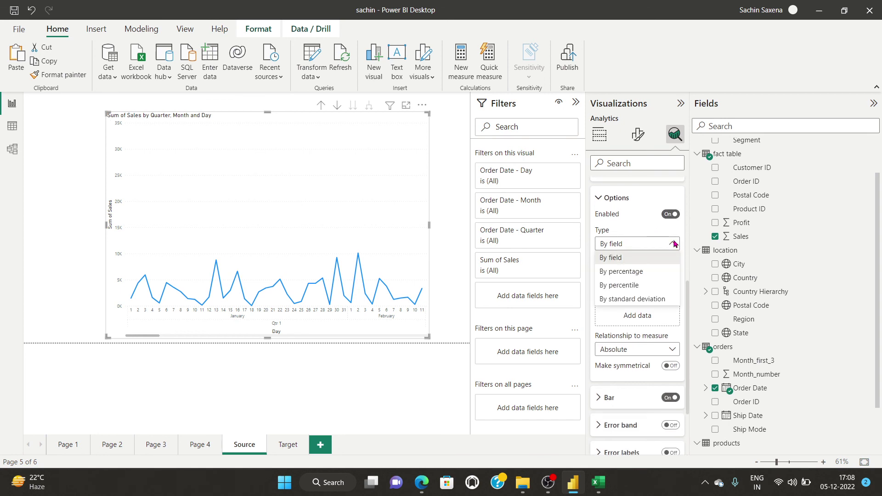
pyautogui.click(654, 273)
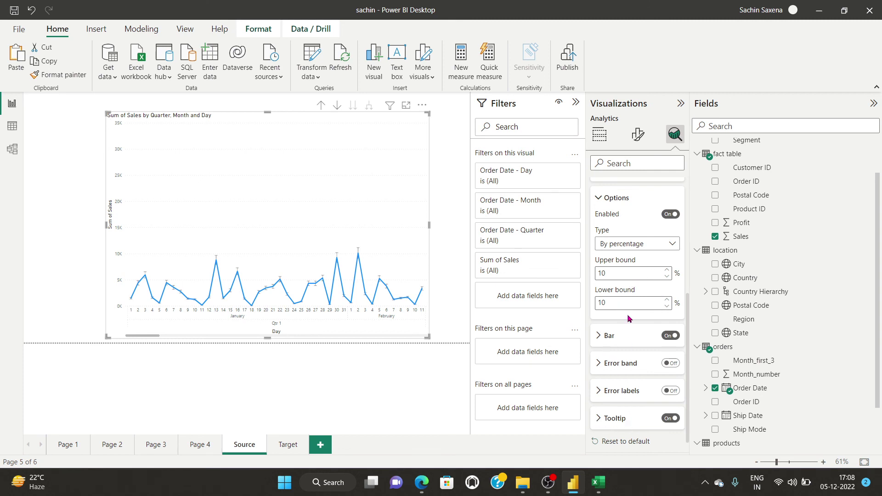
# - Remove the Quarter and Day levels from the line chart's x-axis, leaving only Month
pyautogui.scroll(5, 628, 317)
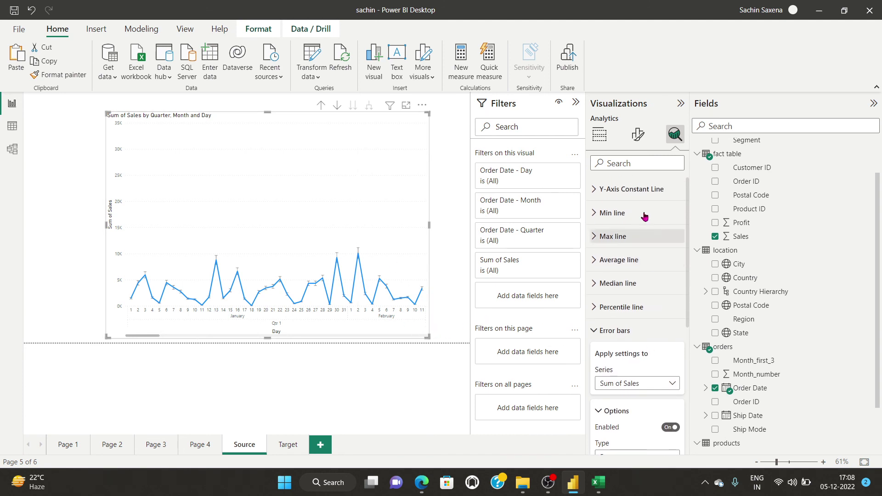
pyautogui.click(600, 135)
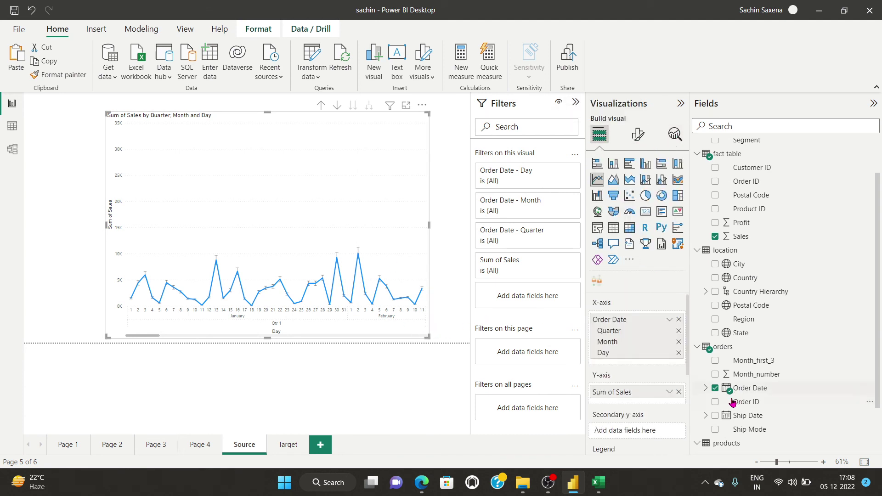
pyautogui.click(678, 331)
pyautogui.click(678, 341)
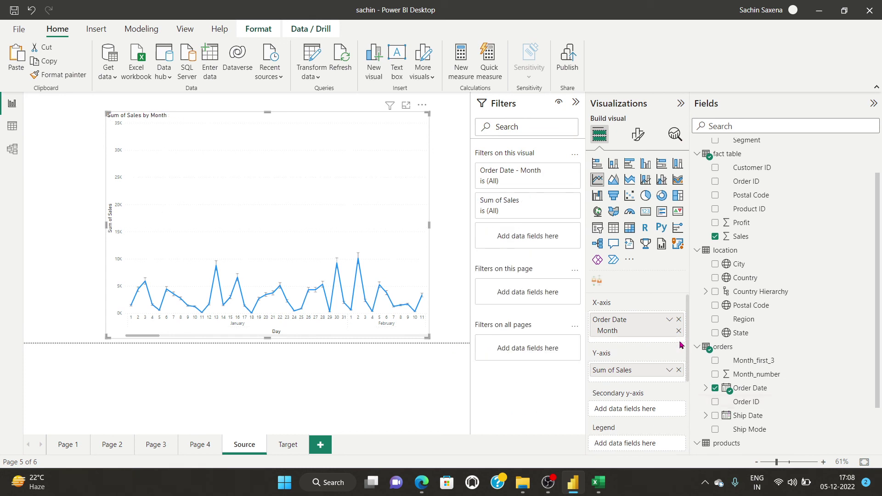
# - Look through the monthly line chart's analytics options again and collapse the error bars settings
pyautogui.click(672, 137)
pyautogui.scroll(-3, 659, 271)
pyautogui.scroll(3, 652, 275)
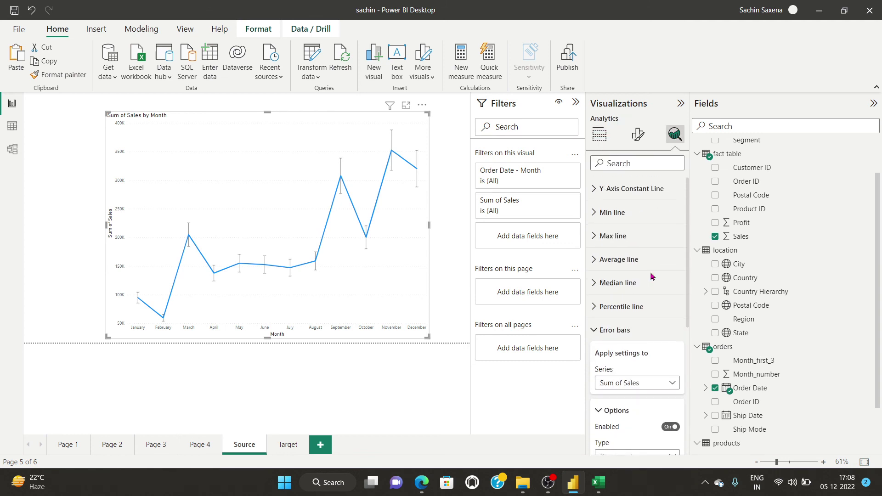
pyautogui.scroll(-3, 651, 276)
pyautogui.scroll(3, 639, 266)
pyautogui.click(597, 250)
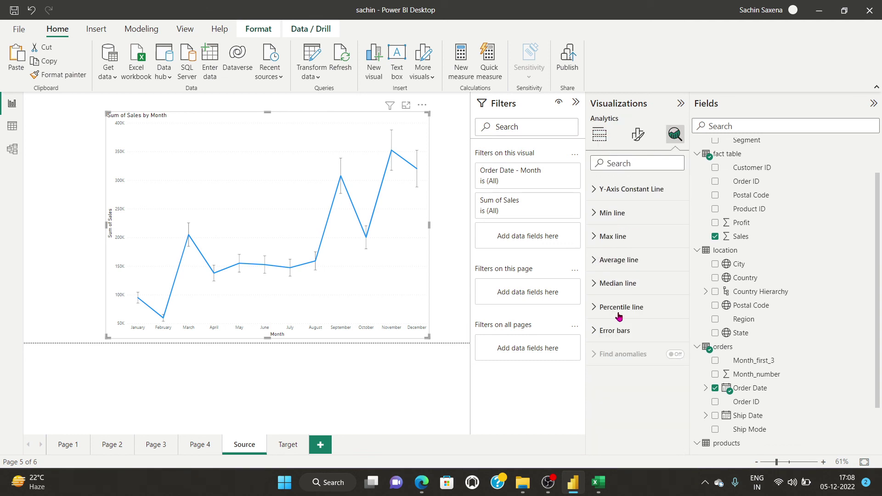
# - Examine the monthly line chart's average, median and percentile line settings, and glance at its build and format options
pyautogui.click(594, 261)
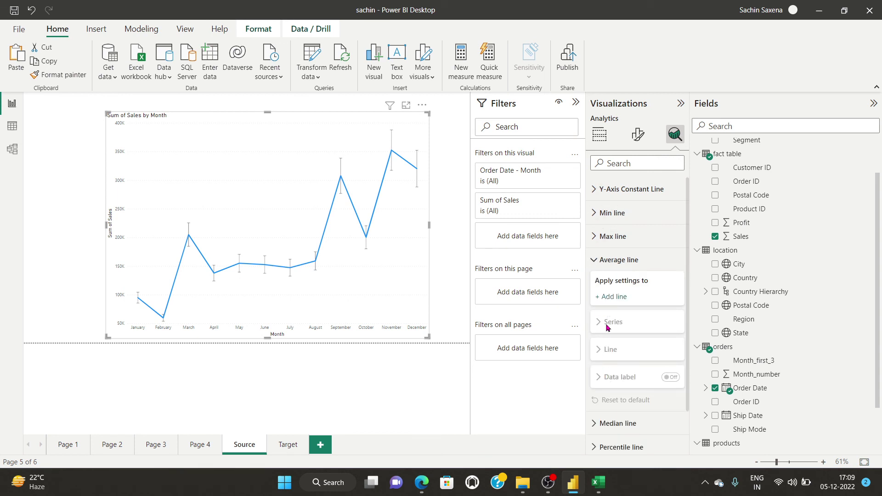
pyautogui.click(593, 260)
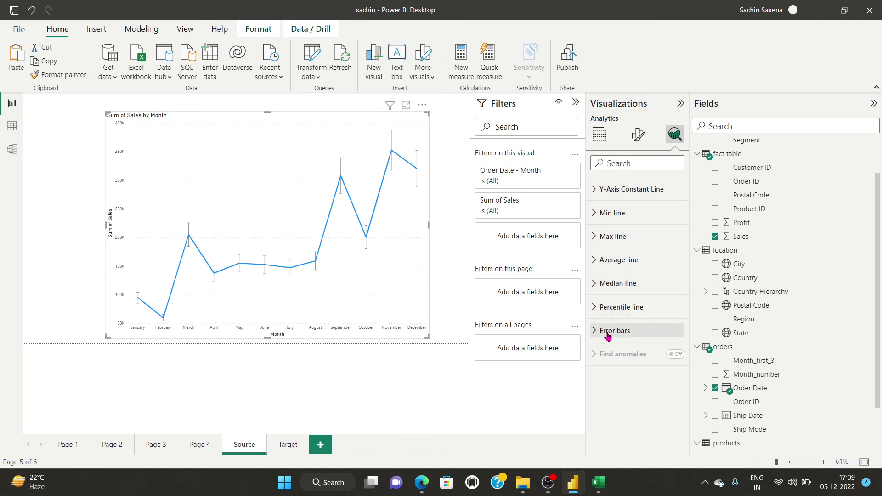
pyautogui.click(593, 284)
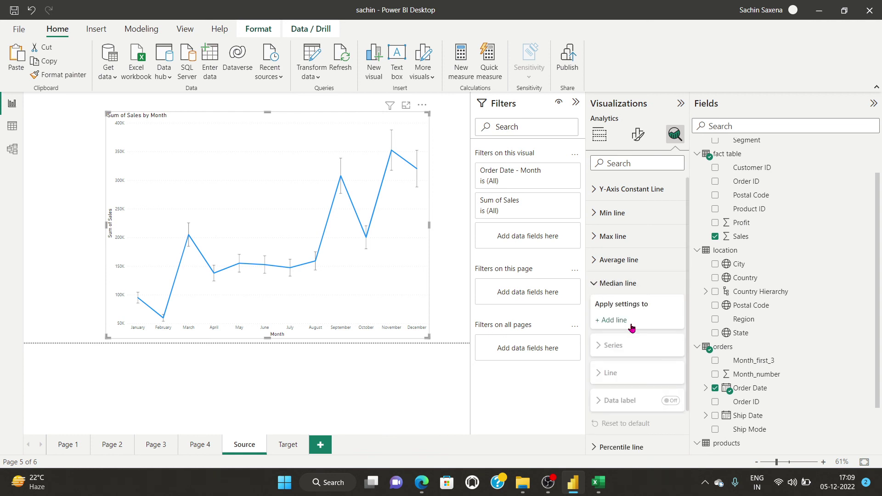
pyautogui.click(598, 284)
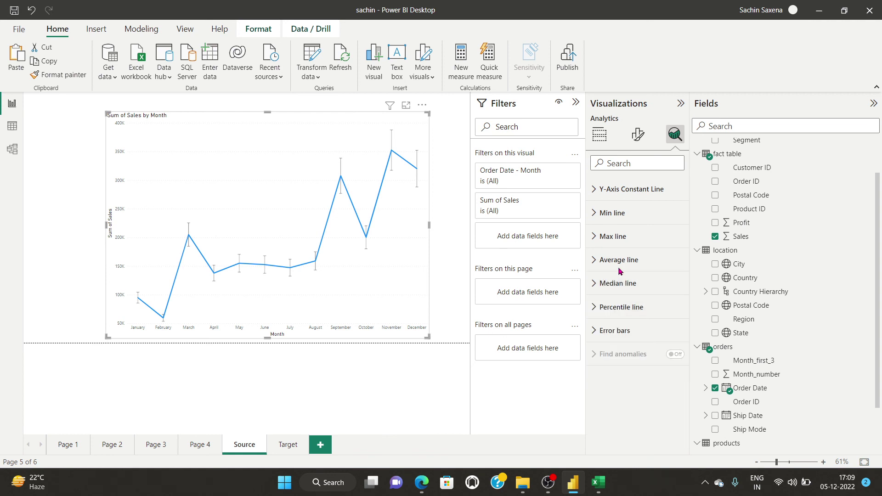
pyautogui.click(595, 307)
pyautogui.click(594, 309)
pyautogui.click(600, 136)
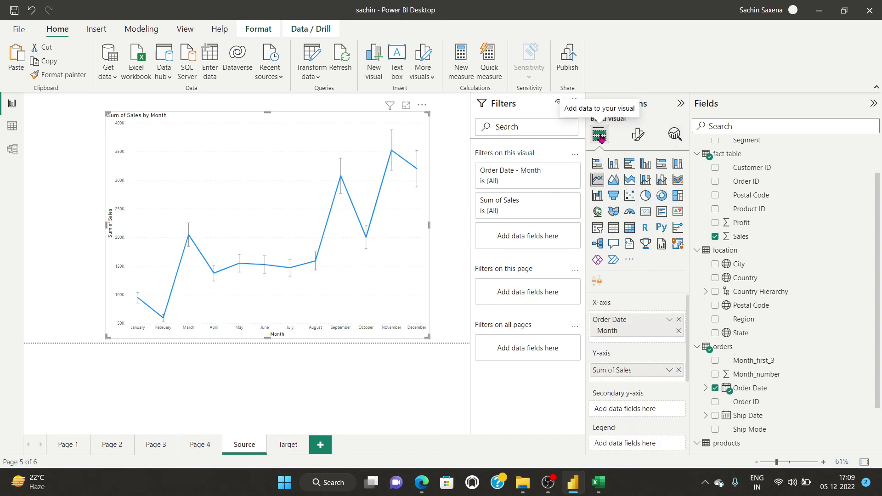
pyautogui.click(636, 137)
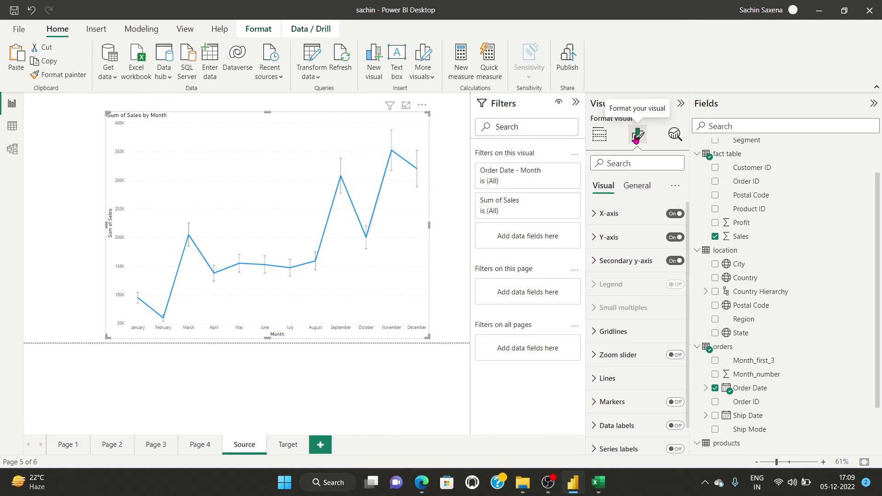
pyautogui.click(675, 134)
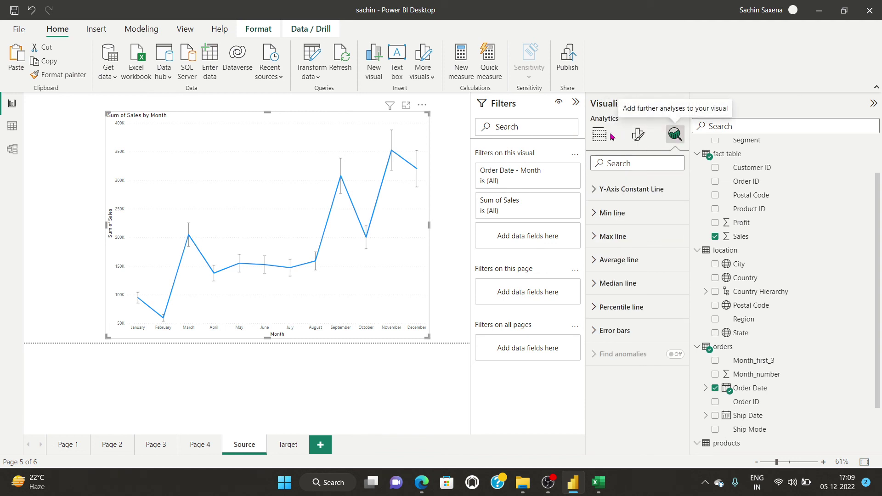
pyautogui.click(301, 386)
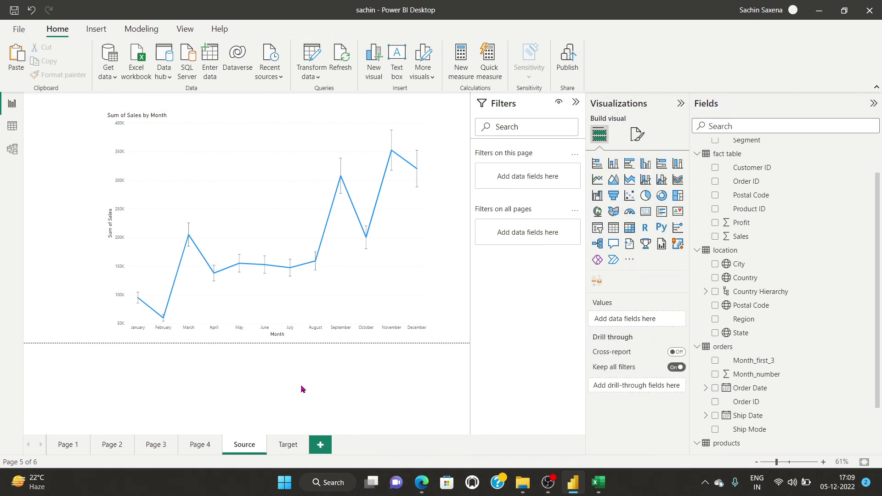
pyautogui.click(548, 482)
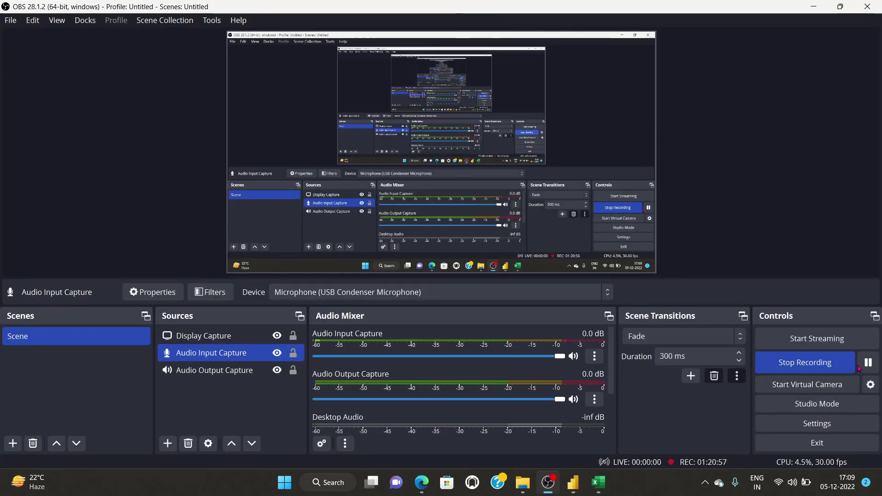
pyautogui.click(572, 482)
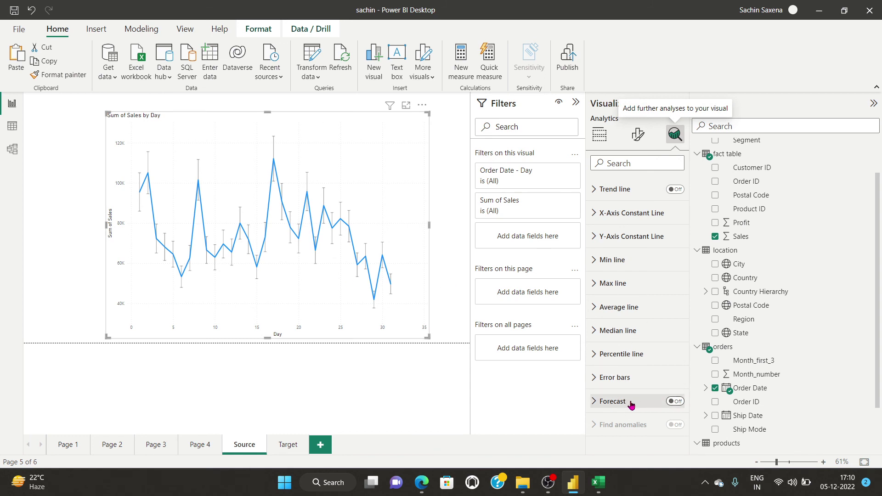
# - Turn on the forecast for the daily sales line chart and check its available units, keeping Points
pyautogui.click(653, 404)
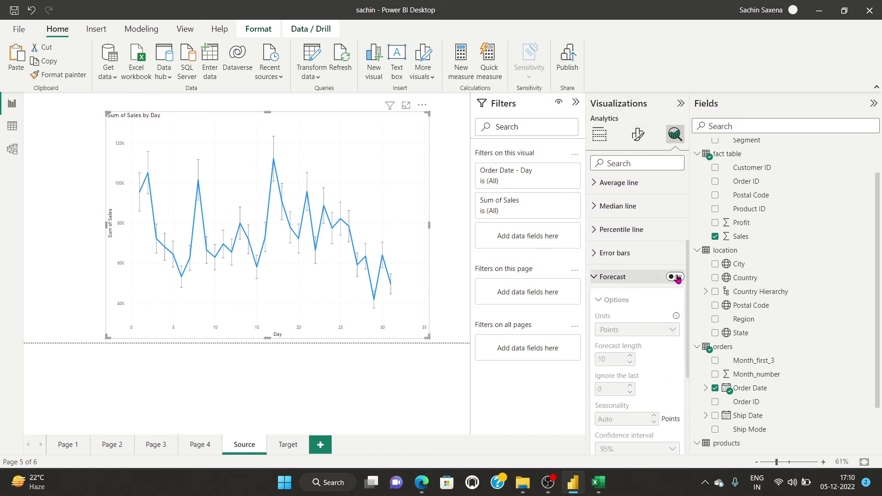
pyautogui.click(678, 278)
pyautogui.scroll(-1, 673, 285)
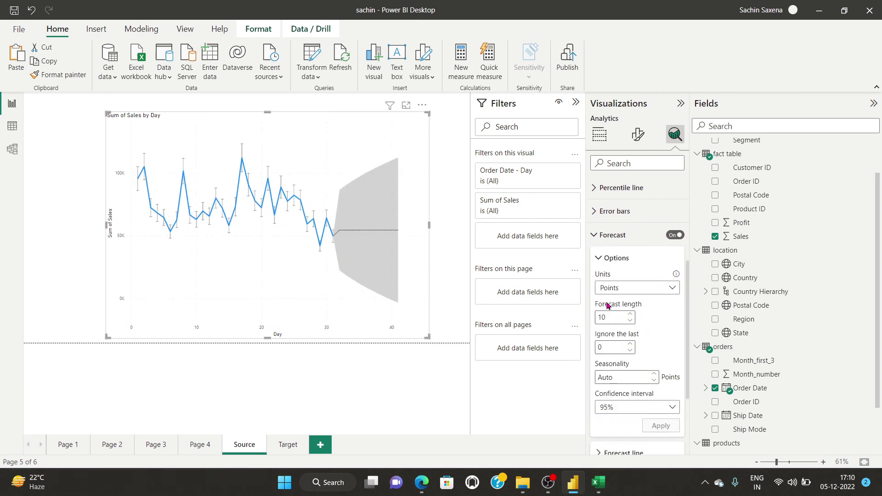
pyautogui.click(672, 289)
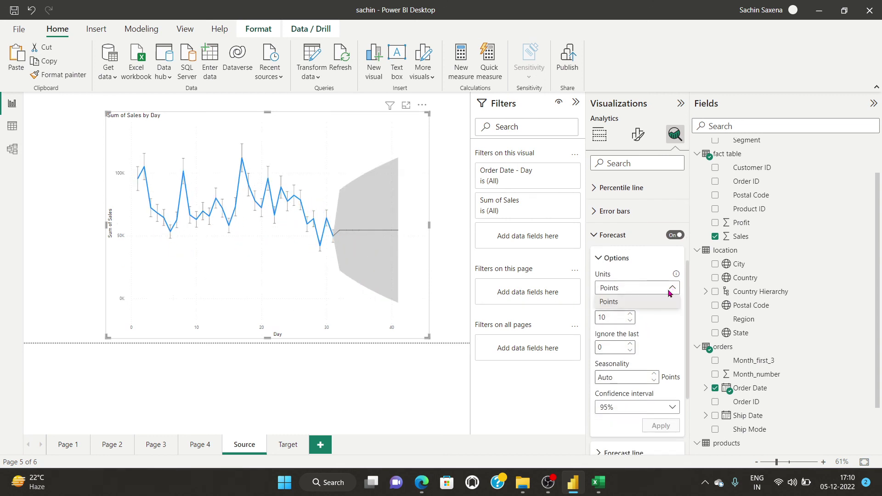
pyautogui.click(670, 290)
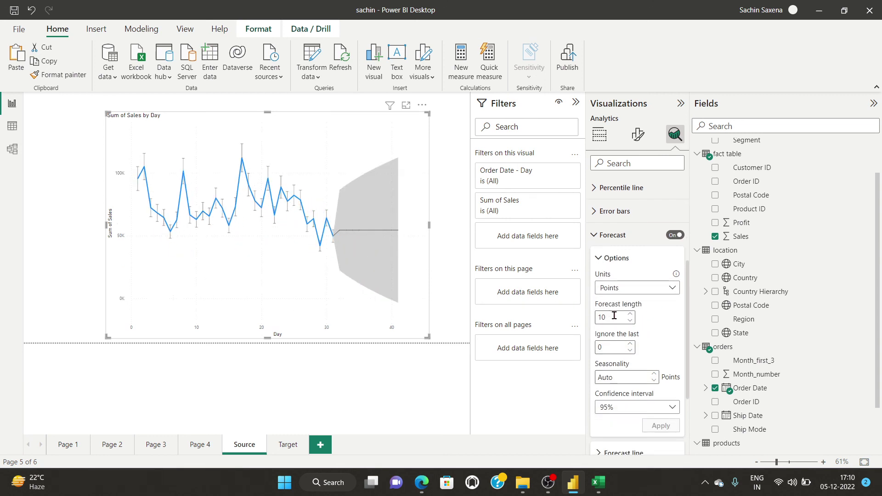
# - Set the forecast length to 1 point and the confidence interval to 99%, and apply the changes
pyautogui.scroll(-1, 628, 309)
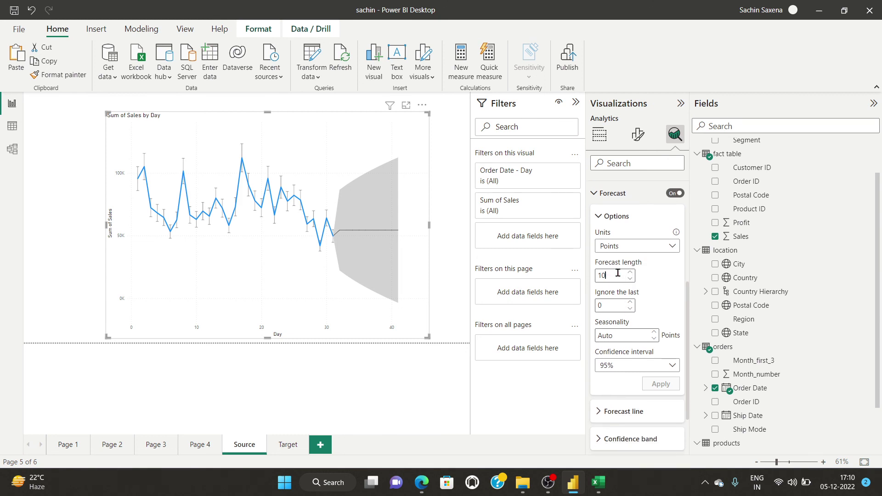
pyautogui.press('BackSpace')
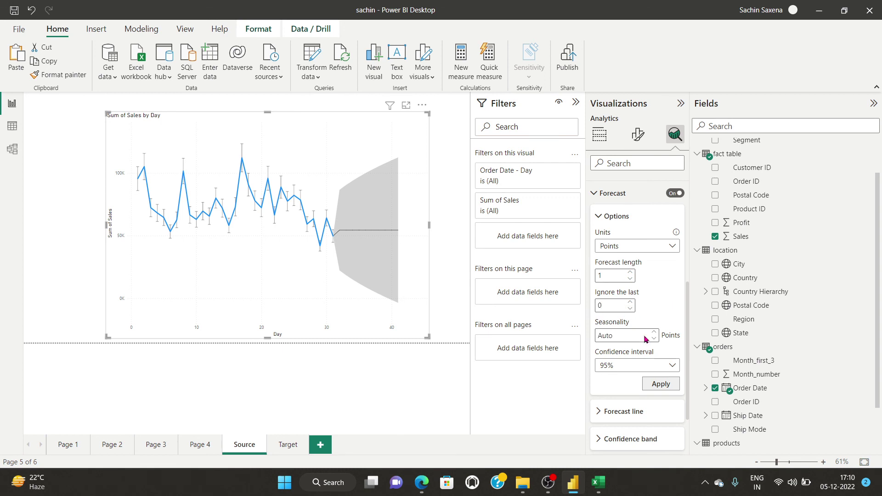
pyautogui.scroll(-3, 652, 340)
pyautogui.click(672, 295)
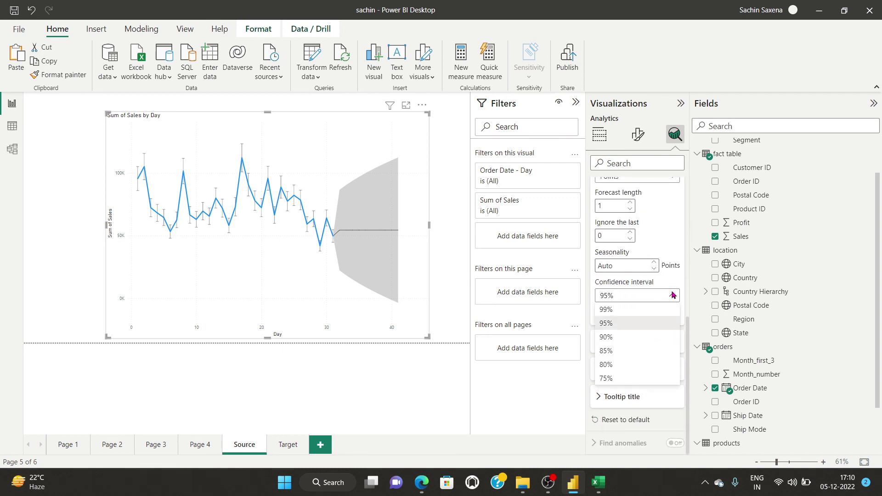
pyautogui.click(634, 310)
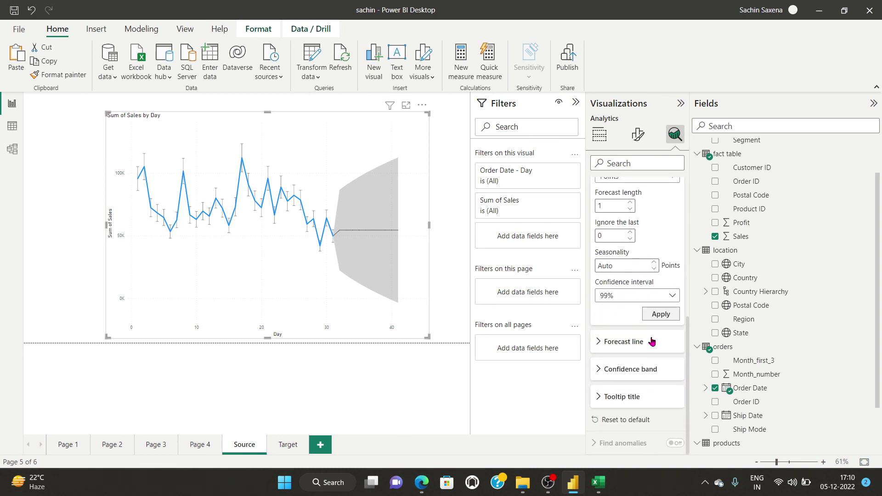
pyautogui.click(670, 314)
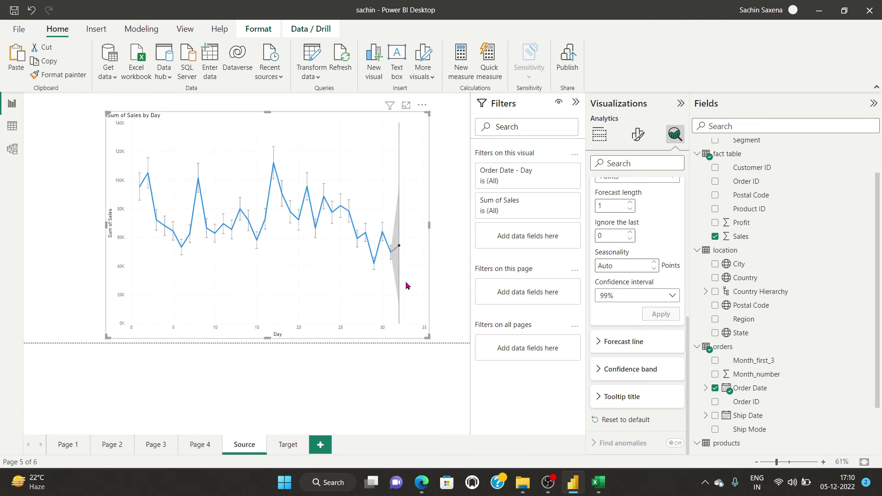
# - Set the forecast length to 10 points and apply it to the daily sales chart
pyautogui.click(613, 202)
pyautogui.write('0')
pyautogui.click(666, 316)
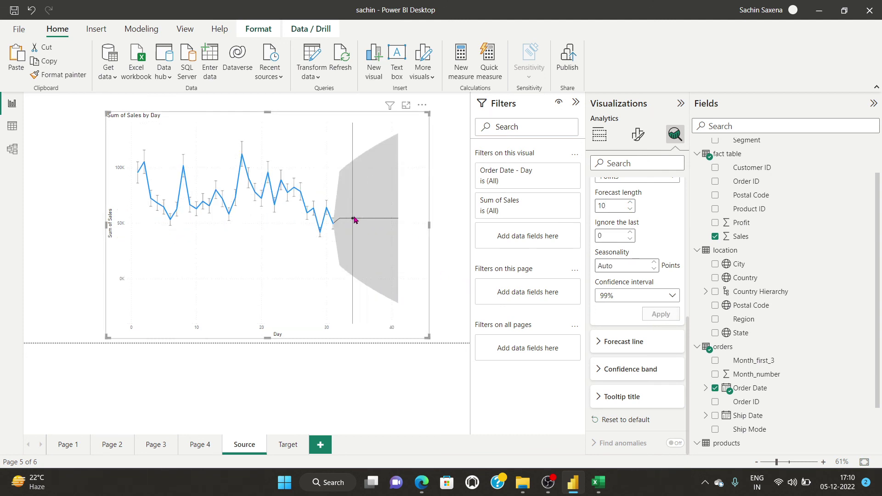
pyautogui.moveTo(354, 220)
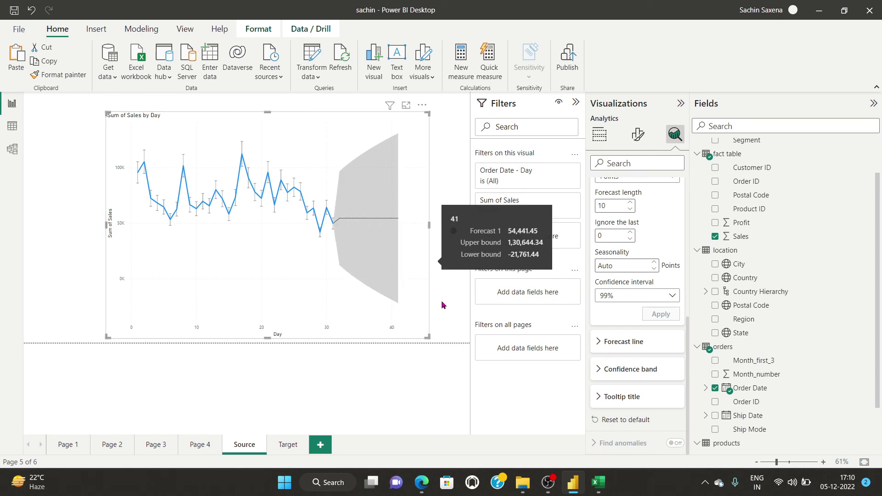
# - Enlarge the daily sales chart and collapse the Filters and Visualizations panes to inspect a forecast point's values
pyautogui.moveTo(427, 338); pyautogui.dragTo(487, 364)
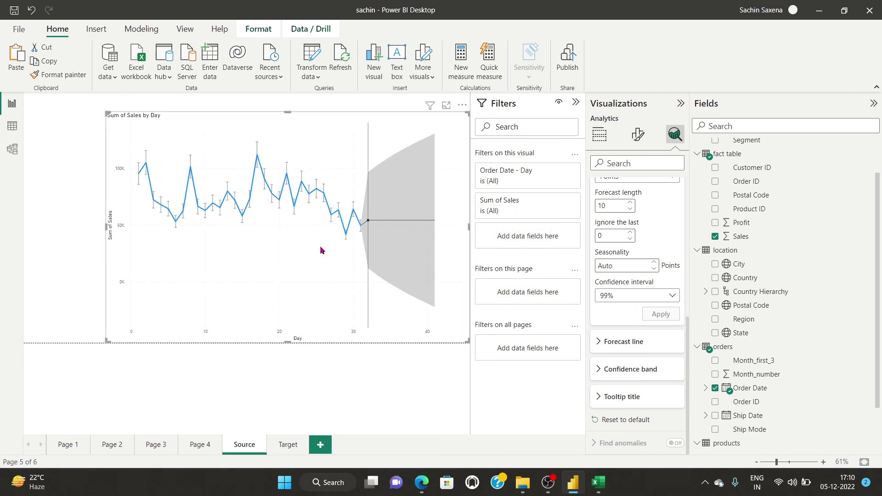
pyautogui.click(576, 103)
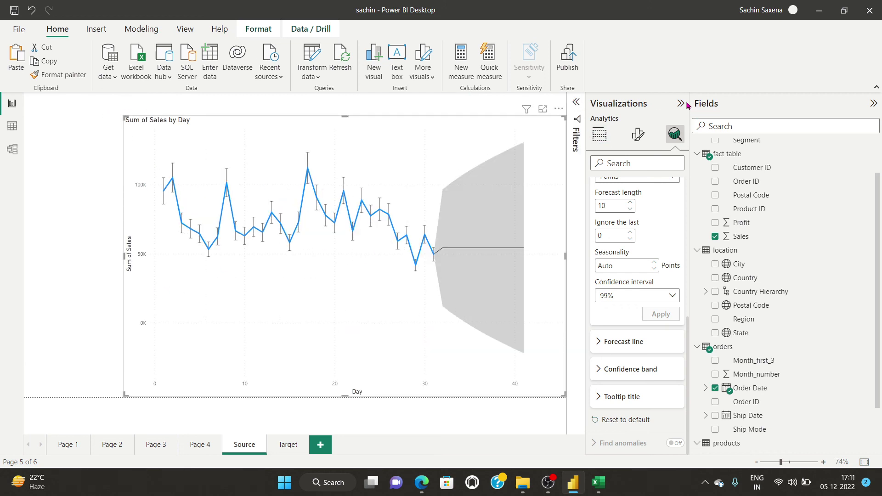
pyautogui.click(680, 104)
pyautogui.moveTo(504, 264)
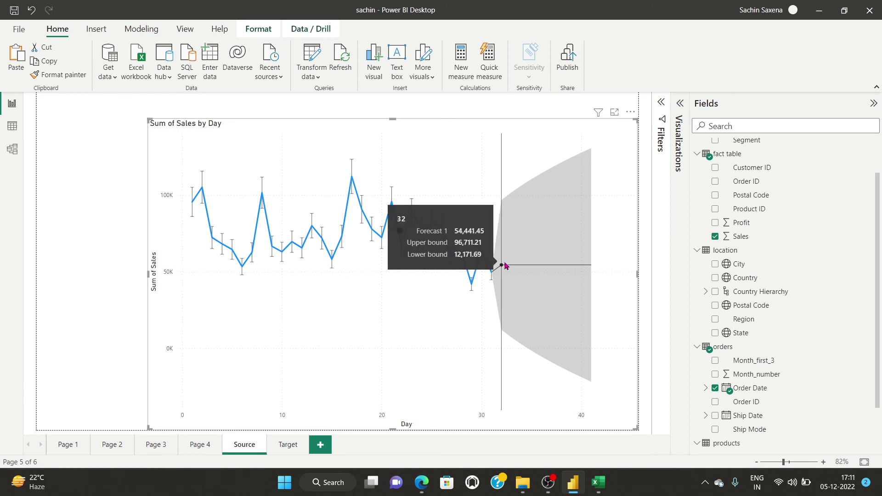
# - Display the Sum of Sales by Day chart in focus mode
pyautogui.click(631, 112)
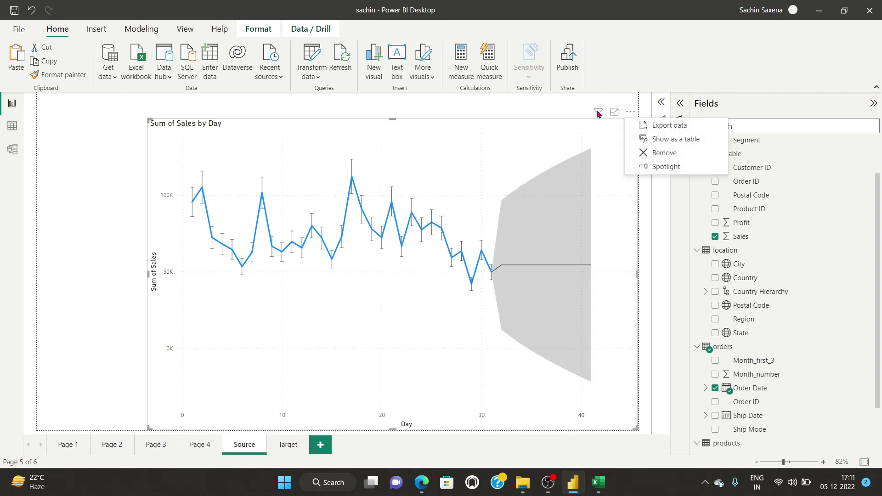
pyautogui.click(598, 113)
pyautogui.click(615, 112)
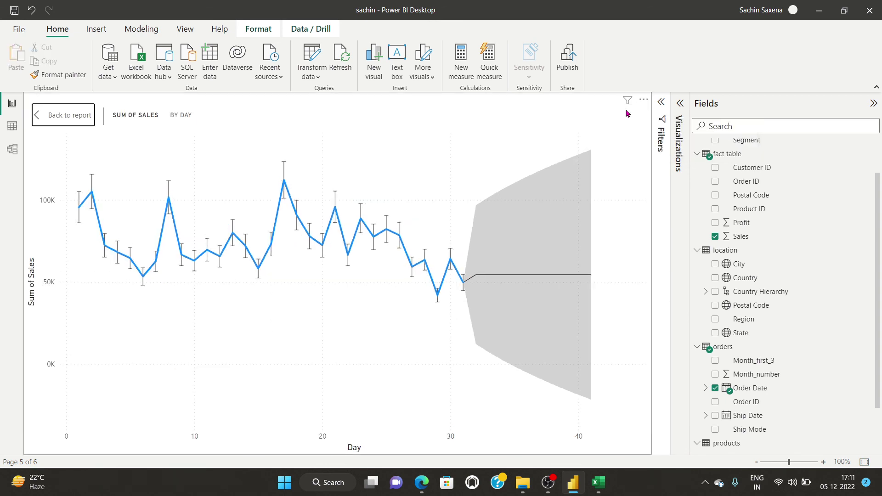
# - Show the chart's data as a table and review the forecast values and confidence bounds for the forecast days
pyautogui.rightClick(464, 283)
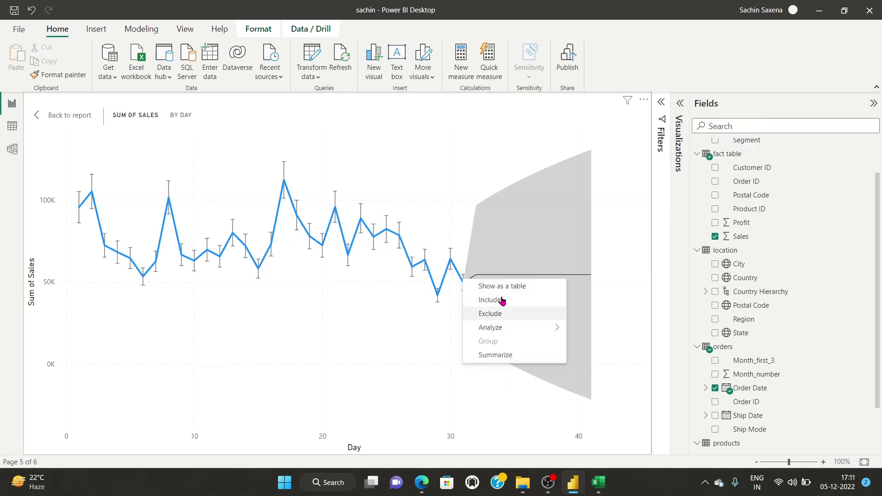
pyautogui.click(492, 286)
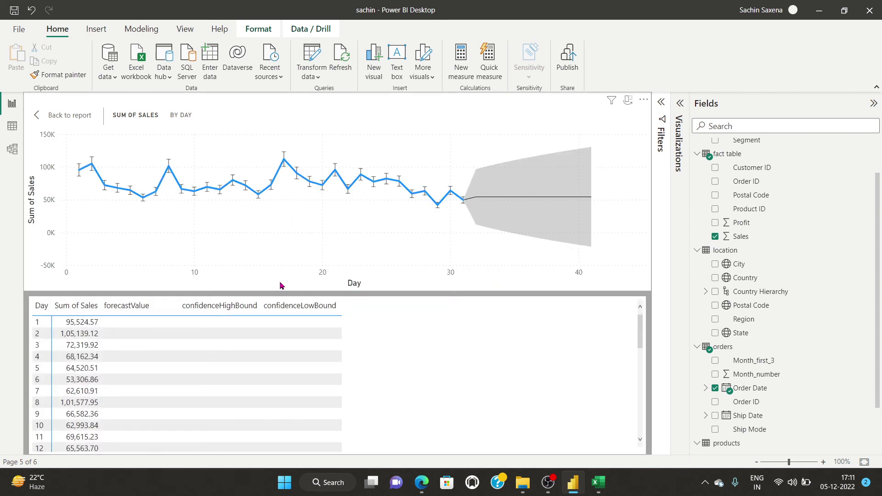
pyautogui.scroll(-9, 536, 357)
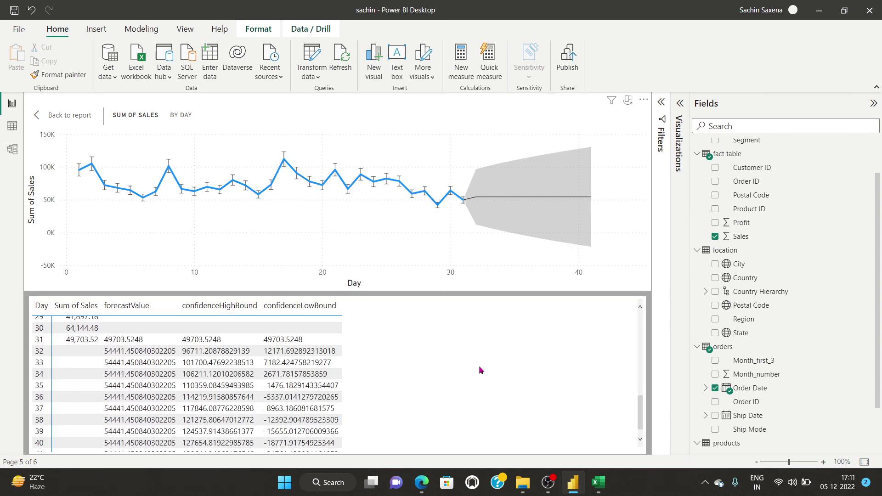
pyautogui.scroll(-1, 191, 370)
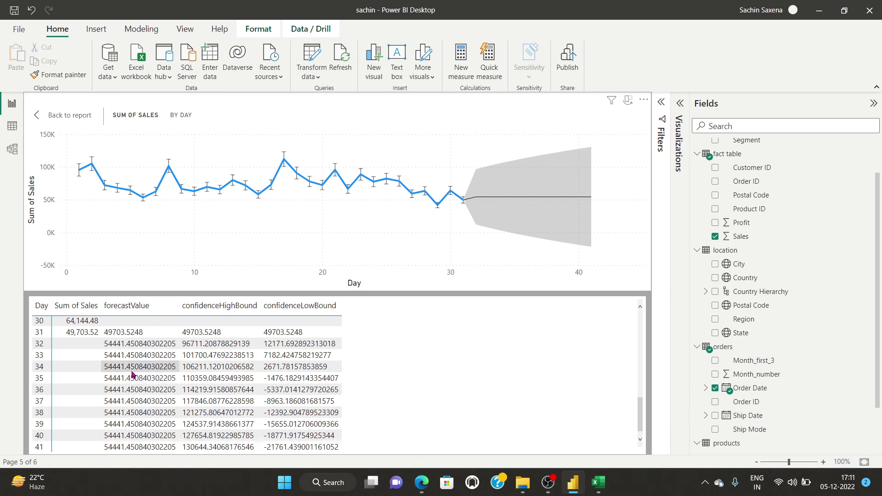
pyautogui.scroll(7, 138, 375)
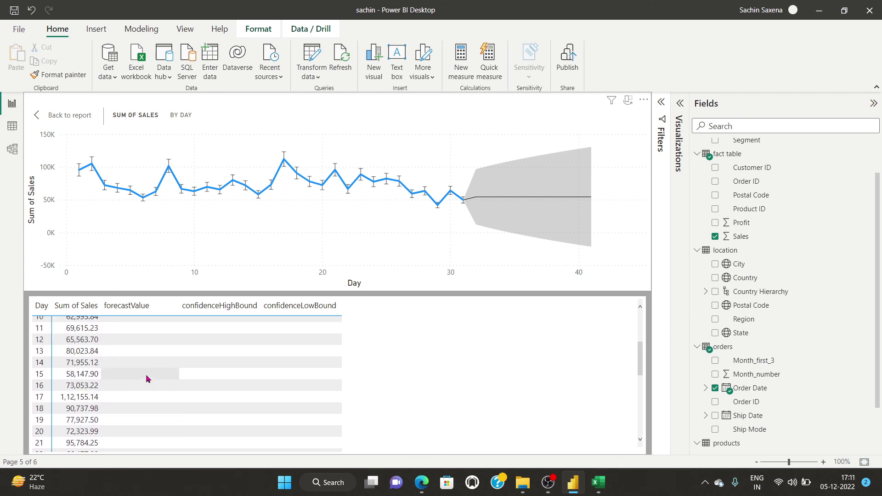
pyautogui.scroll(3, 146, 379)
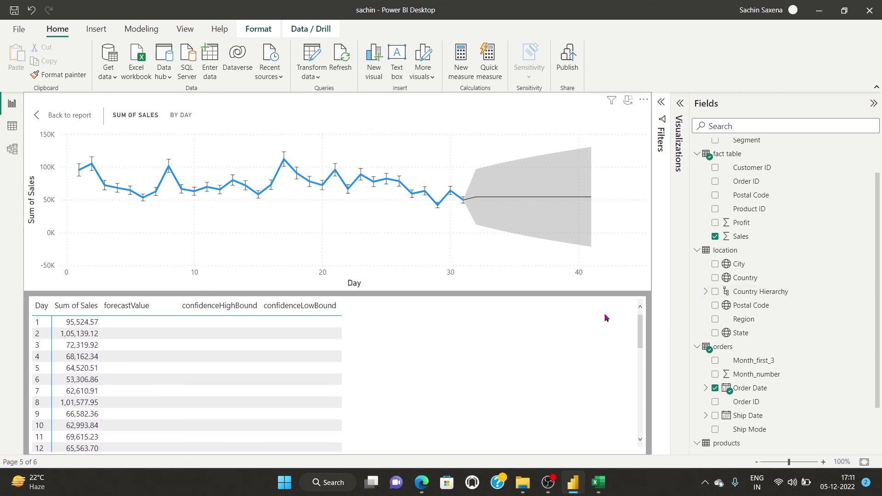
pyautogui.click(643, 101)
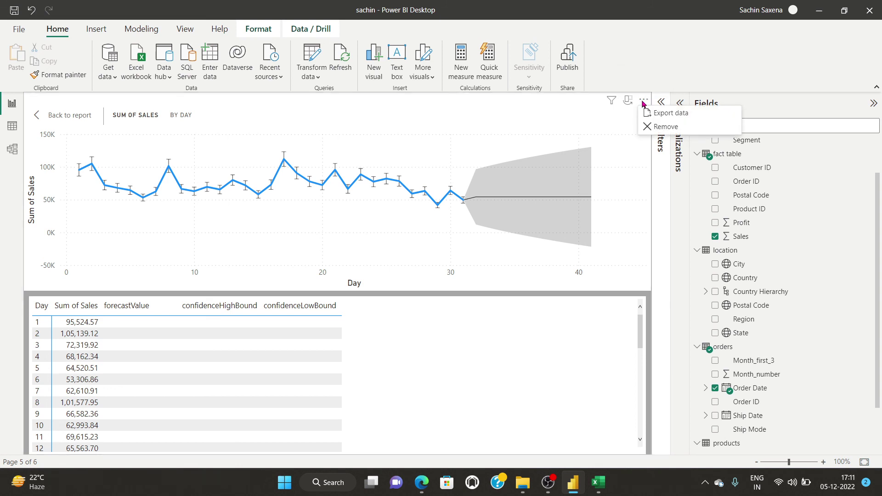
pyautogui.click(667, 118)
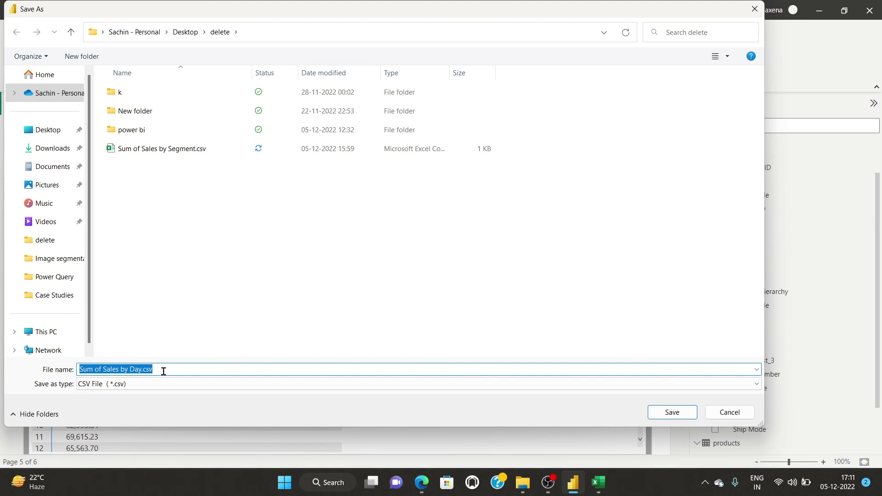
pyautogui.click(735, 412)
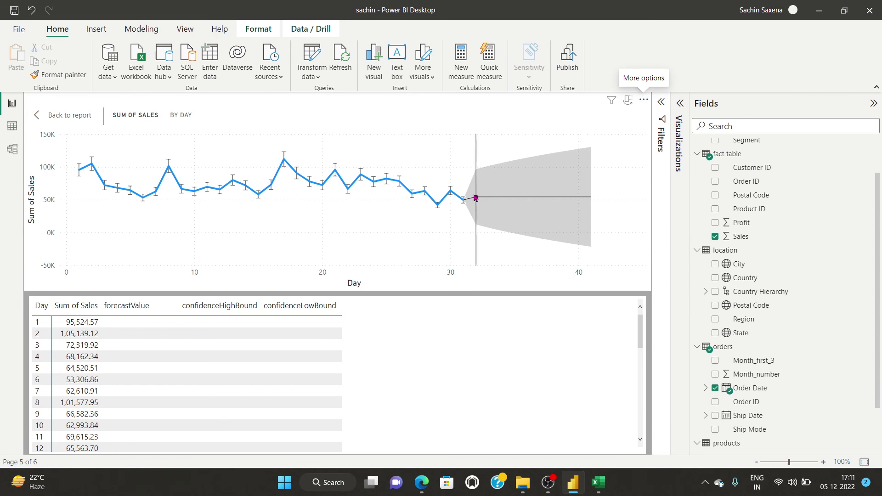
# - Expand the Filters pane beside the focused daily sales chart
pyautogui.moveTo(504, 197)
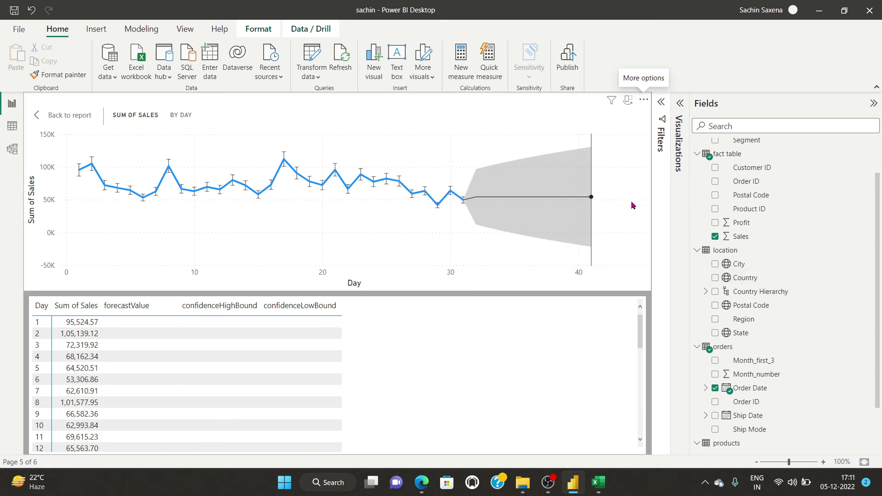
pyautogui.click(662, 105)
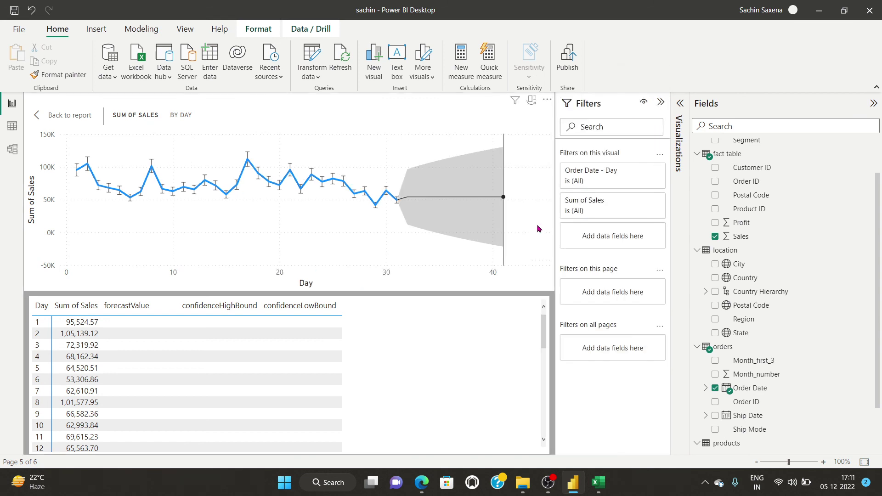
pyautogui.click(548, 482)
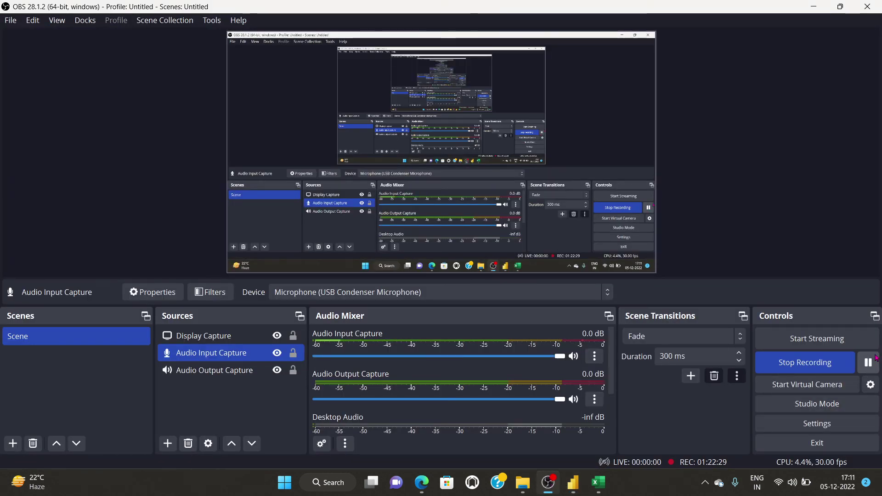